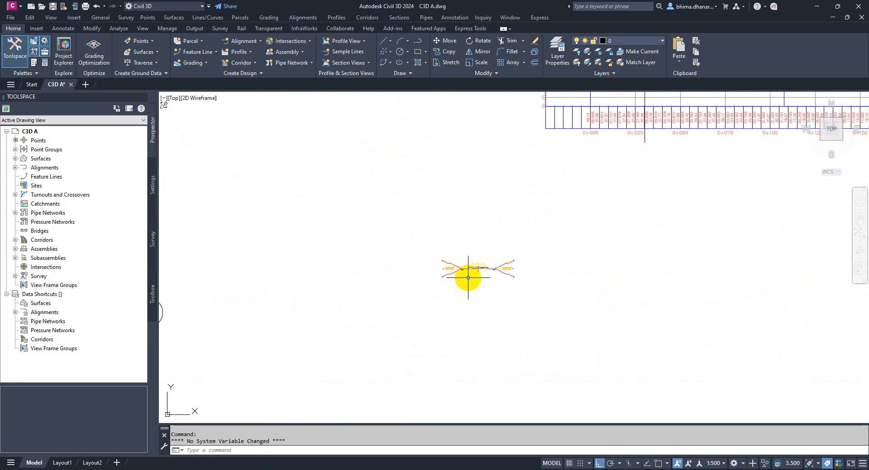
Step: Examine the road assembly with its DaylightBench sides, then compare it with the two-lane road cross-section figure in PowerPoint and return to Civil 3D
scroll(475, 286, up, 10)
middle_drag(387, 258, 392, 259)
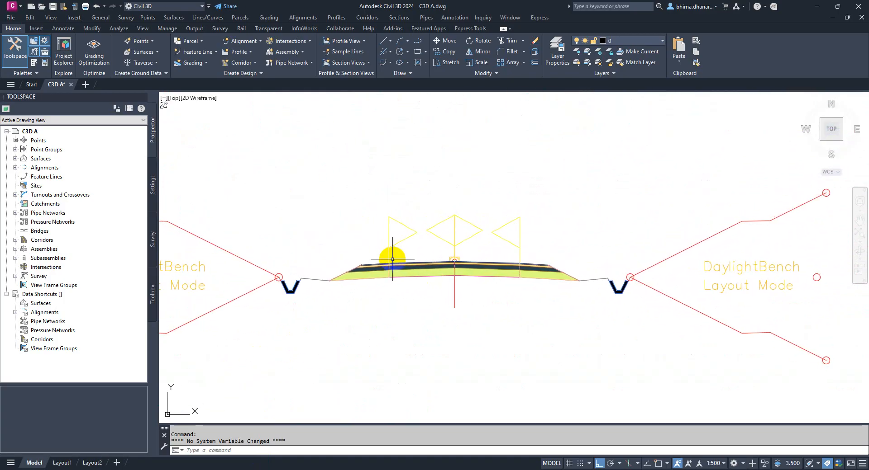
scroll(452, 273, down, 8)
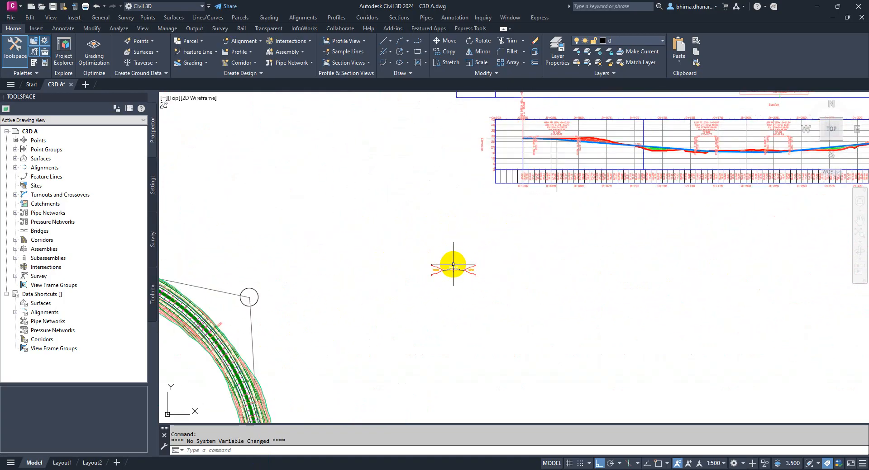
middle_drag(449, 279, 443, 266)
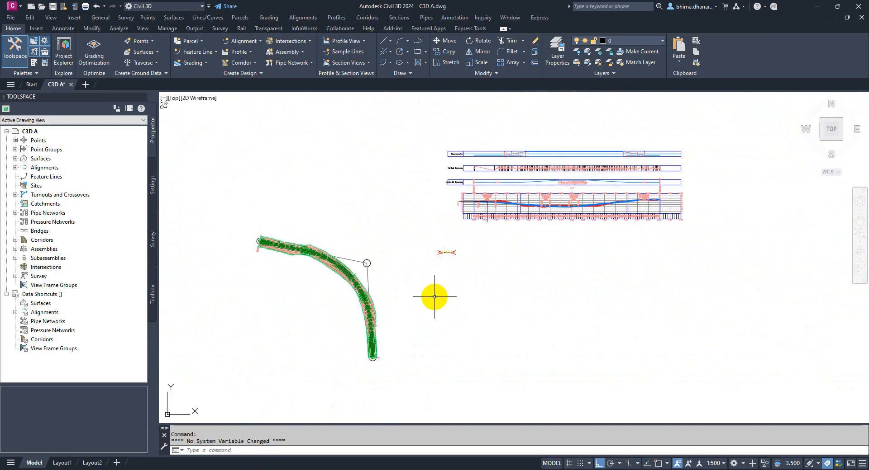
scroll(434, 298, up, 2)
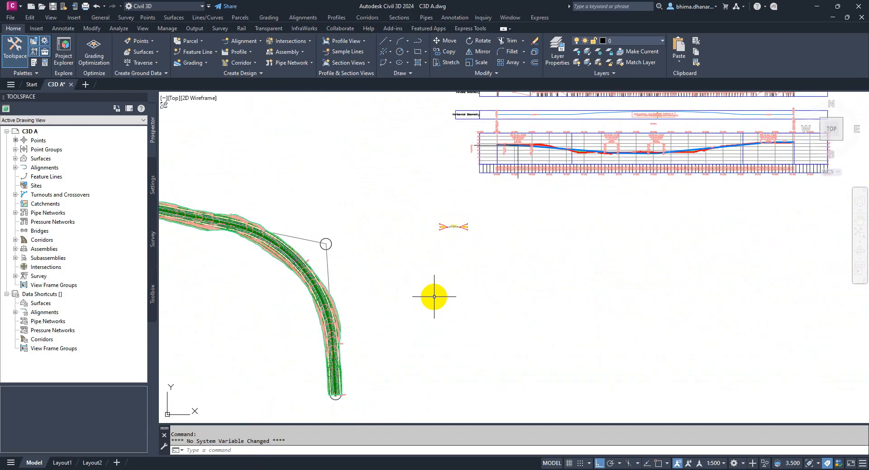
scroll(457, 244, up, 10)
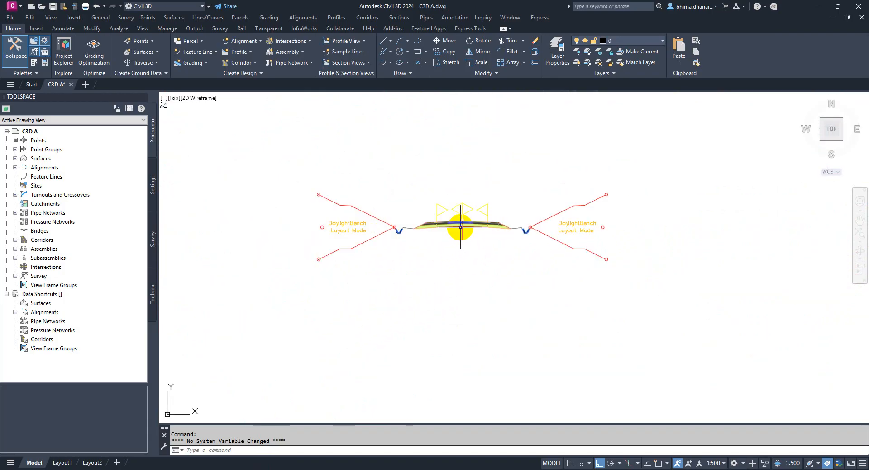
scroll(440, 176, up, 2)
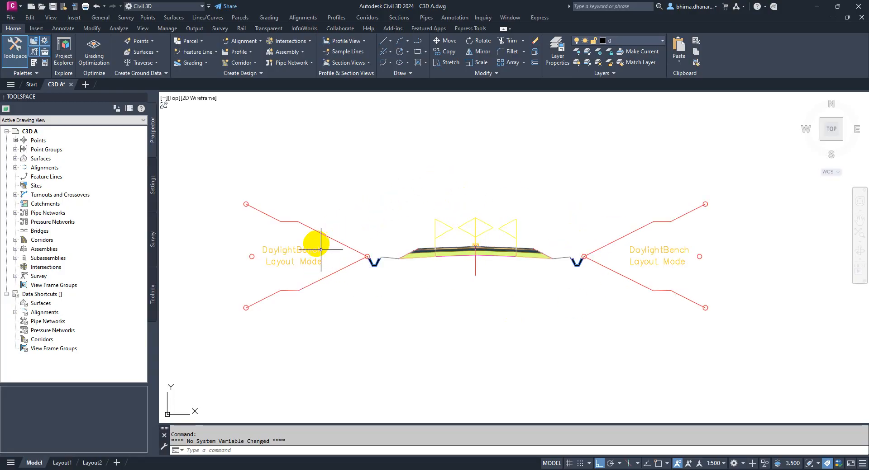
mouse_move(443, 234)
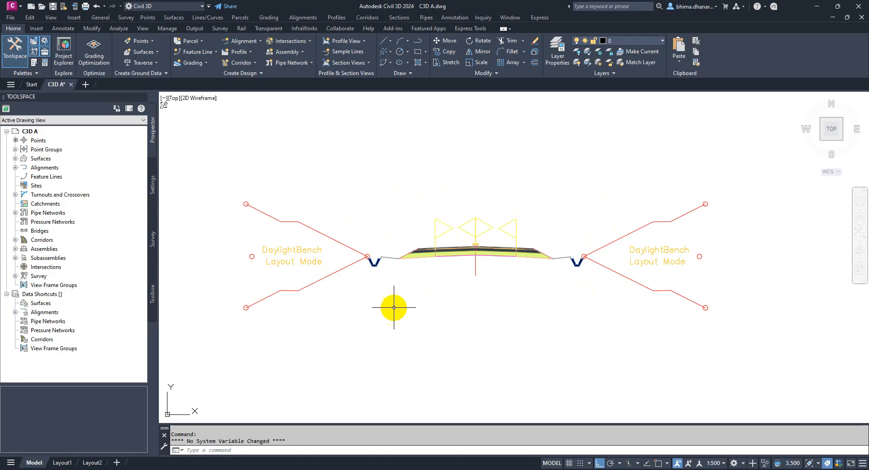
scroll(381, 257, down, 2)
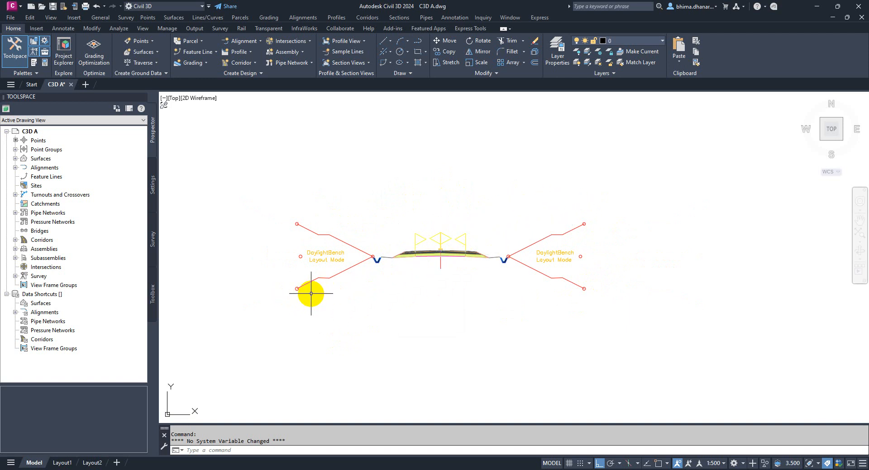
scroll(351, 274, up, 2)
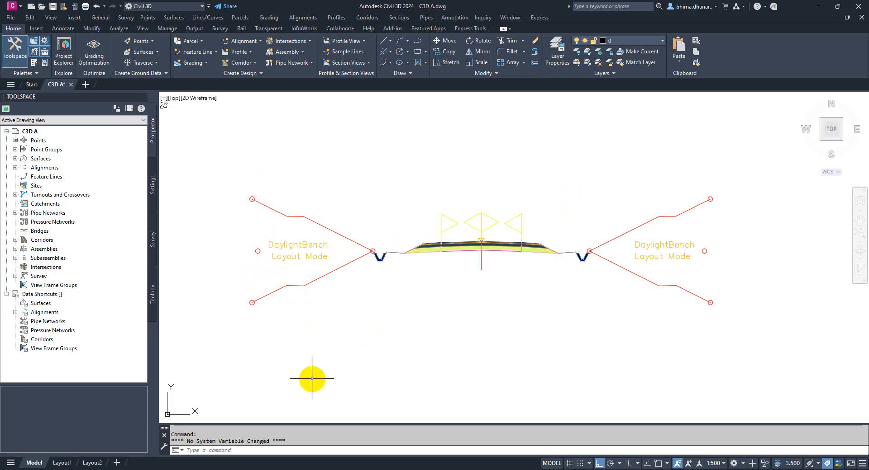
click(289, 469)
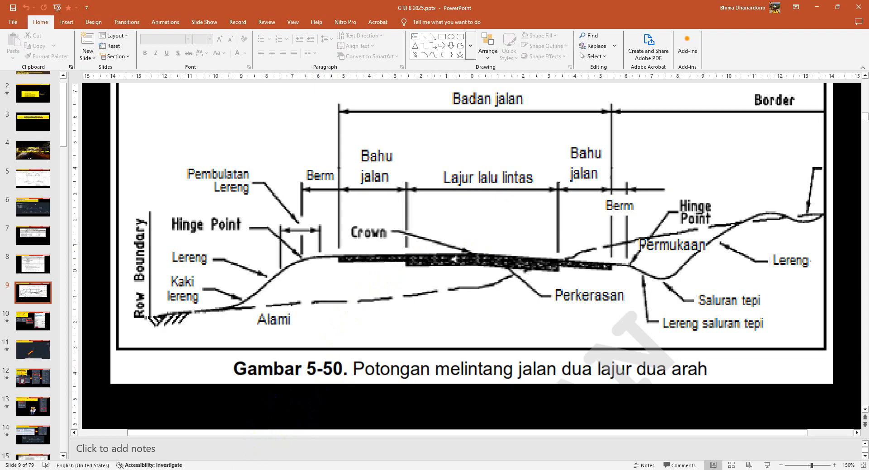
click(254, 469)
Step: Inspect the beginning of the road corridor in plan, including its station labels from 0+000 to 0+075
scroll(519, 302, down, 10)
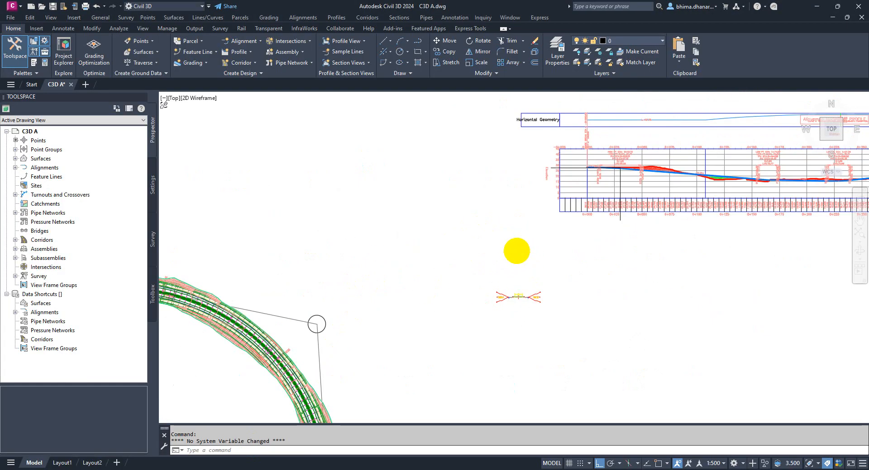
scroll(516, 252, down, 4)
middle_drag(303, 244, 475, 248)
scroll(508, 259, up, 8)
scroll(588, 295, up, 5)
middle_drag(581, 282, 454, 257)
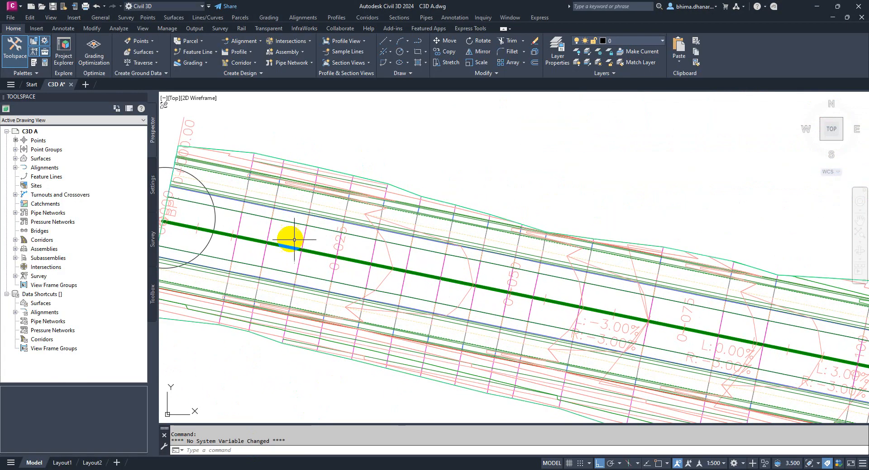
scroll(285, 252, up, 2)
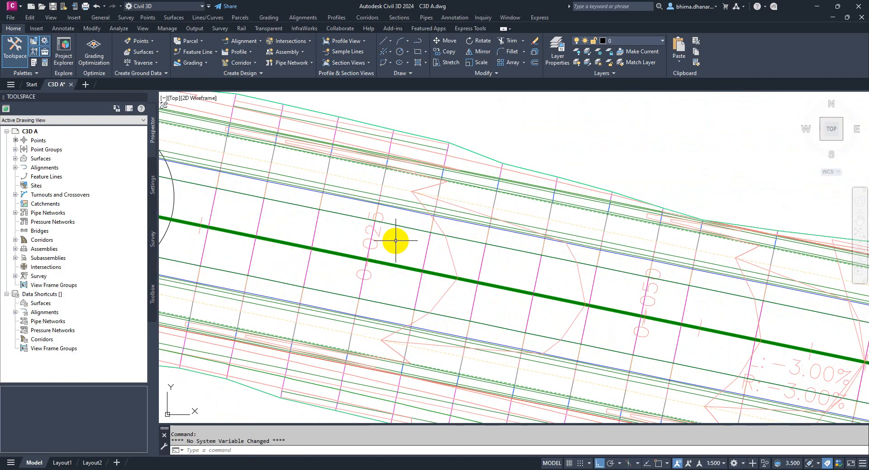
scroll(395, 240, down, 2)
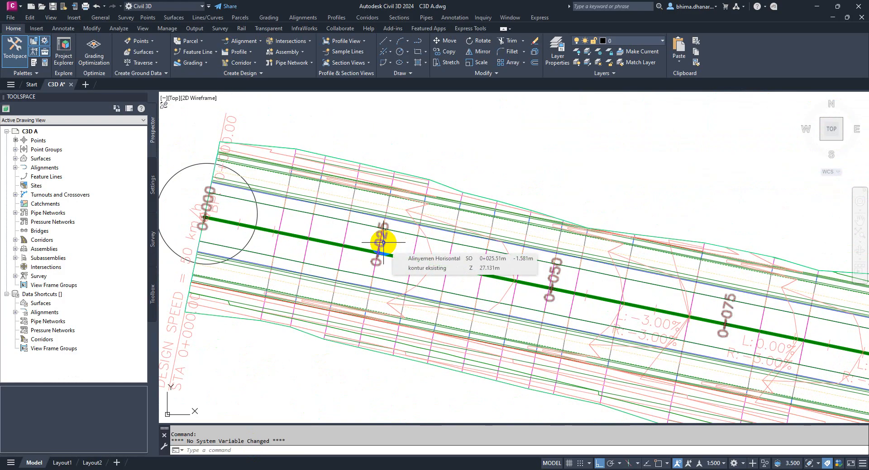
scroll(383, 243, down, 6)
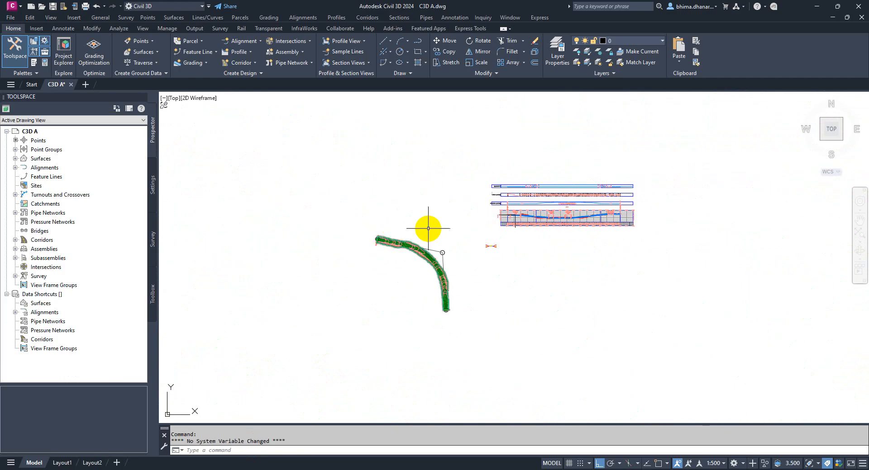
Step: Examine the profile view's cut and fill areas and the elevation values in its band from station 0+000
scroll(597, 208, up, 6)
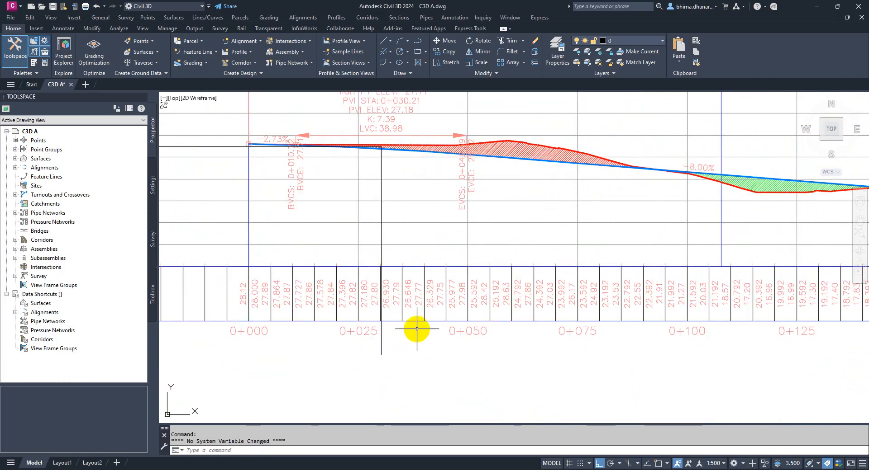
middle_drag(669, 225, 372, 252)
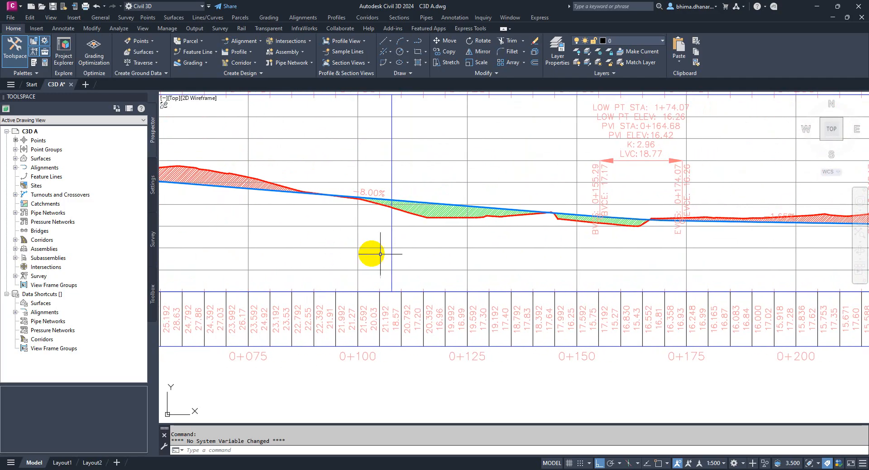
scroll(502, 256, down, 2)
middle_drag(242, 321, 421, 331)
scroll(324, 341, up, 6)
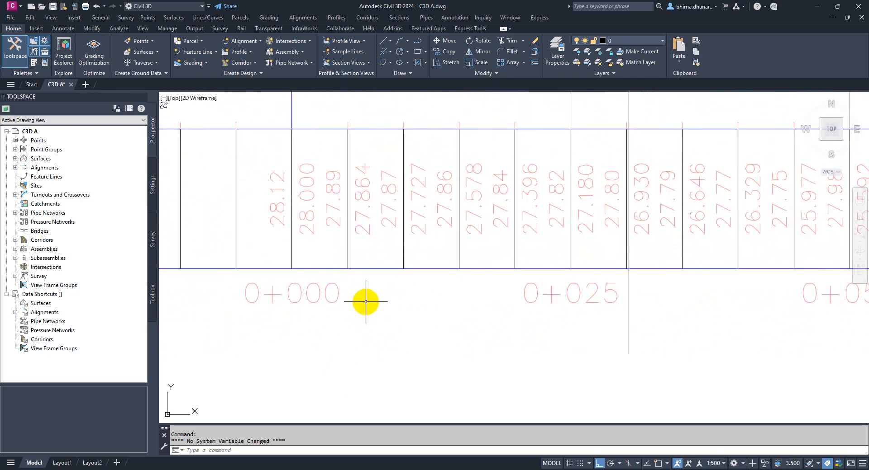
scroll(588, 285, down, 6)
Step: Inspect the corridor's station intervals and feature lines in plan between stations 0+000 and 0+100
scroll(587, 285, down, 7)
scroll(382, 310, up, 11)
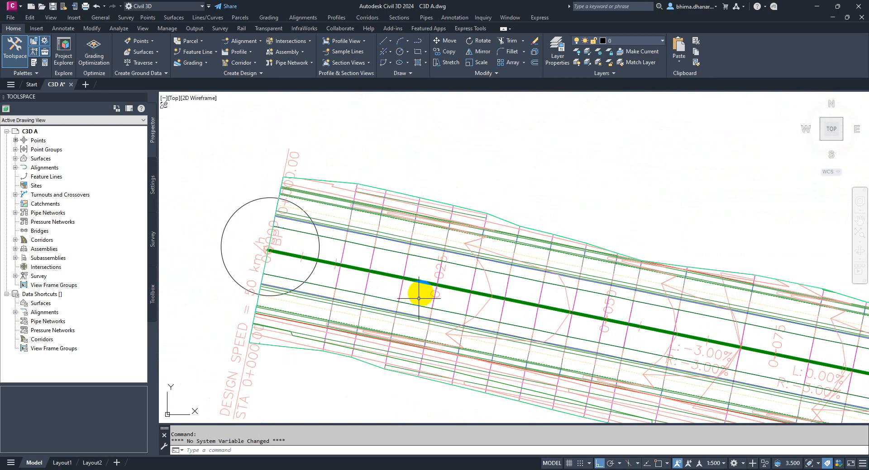
middle_drag(458, 300, 413, 275)
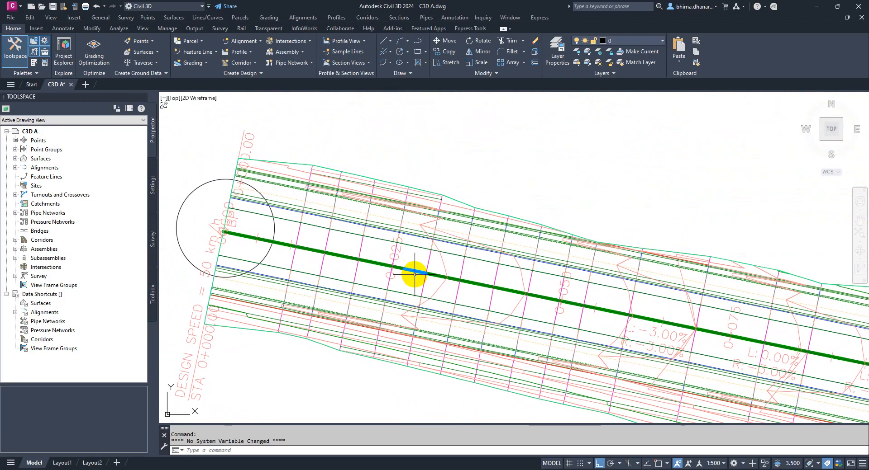
middle_drag(596, 326, 458, 311)
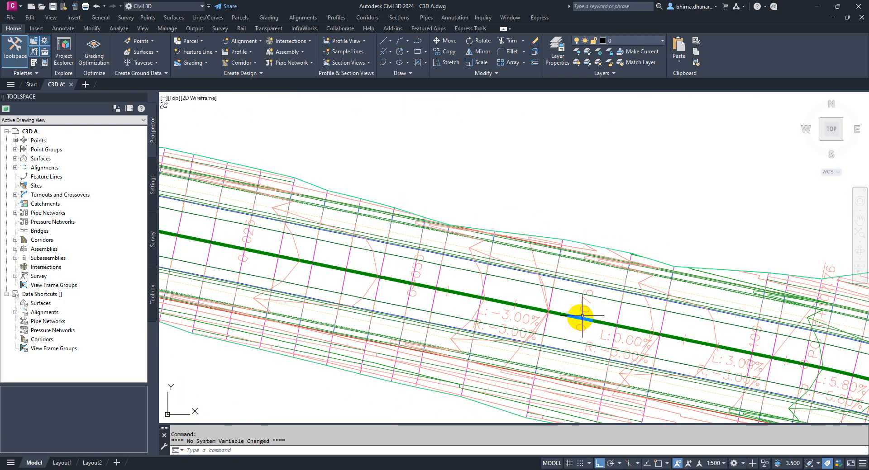
scroll(372, 225, down, 2)
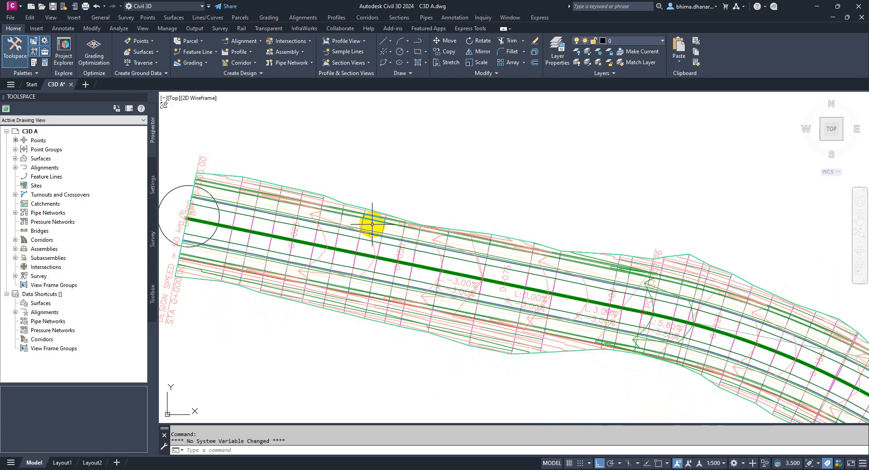
mouse_move(372, 222)
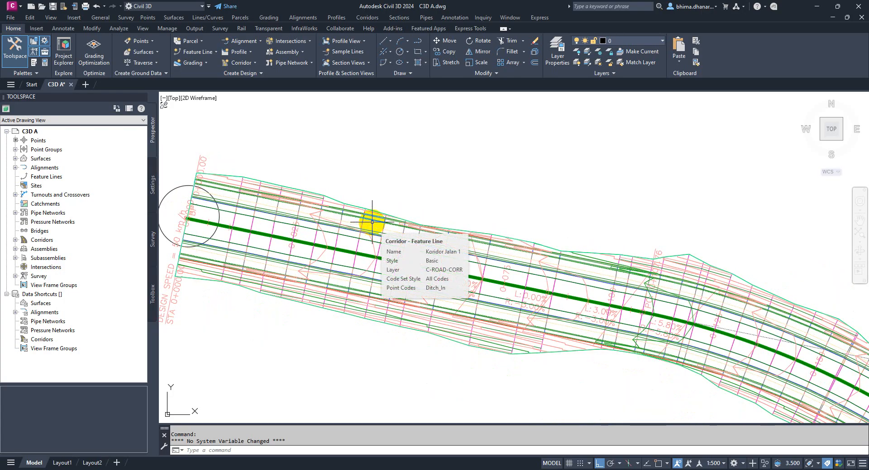
scroll(241, 243, up, 4)
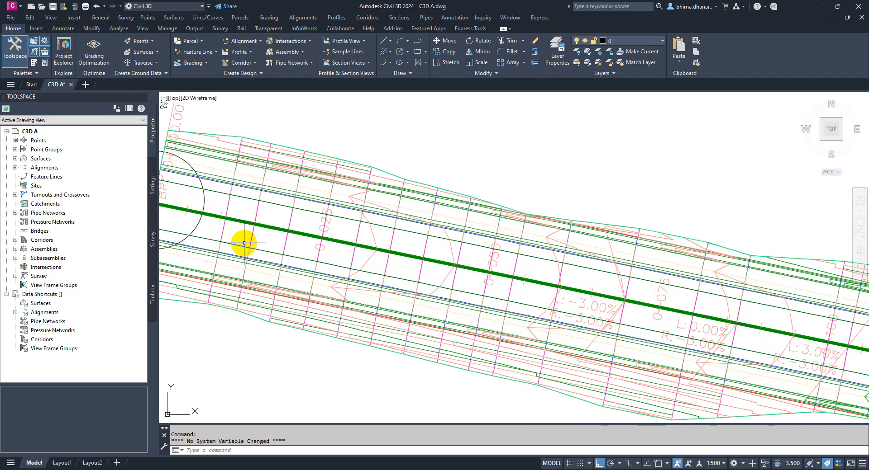
scroll(448, 281, down, 2)
scroll(308, 249, up, 2)
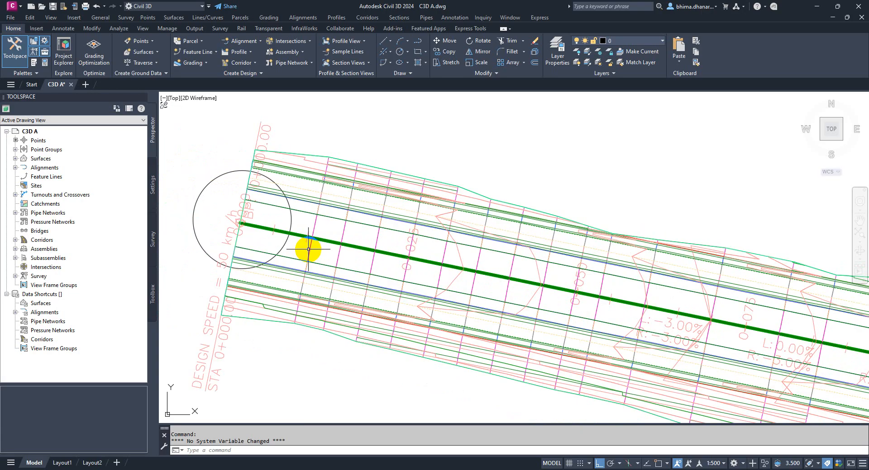
Step: Draw a line across the corridor at station 0+000 with Ortho turned off, extending beyond both edges
click(261, 182)
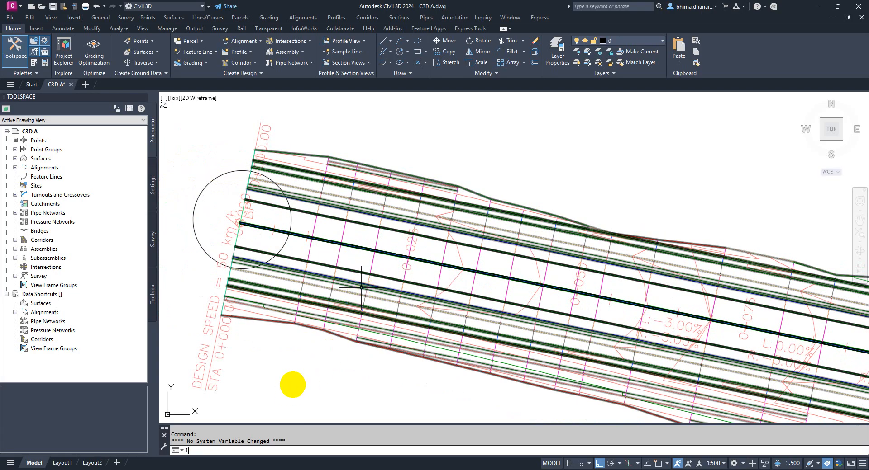
key(Return)
scroll(231, 381, down, 1)
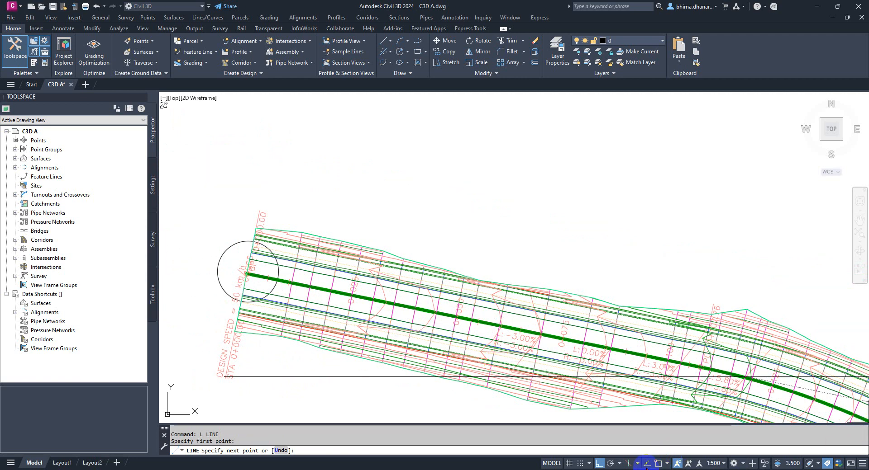
click(600, 464)
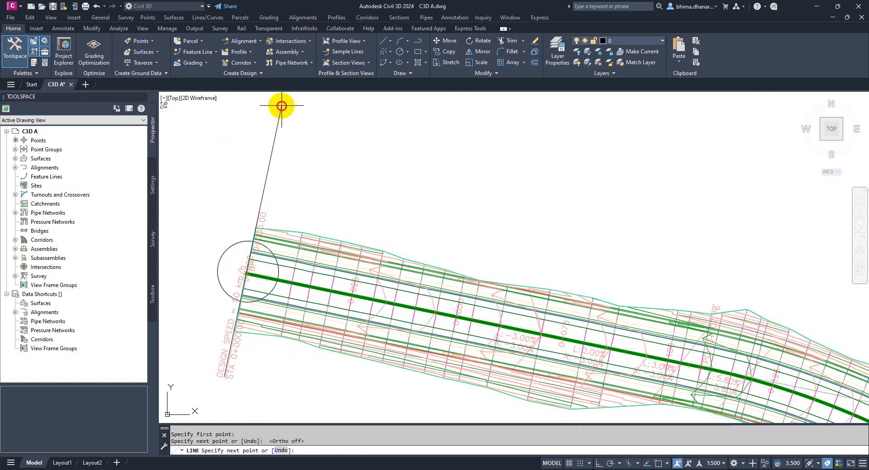
click(281, 106)
key(Return)
Step: Draw two more lines across the corridor at stations 0+025 and 0+050, roughly parallel to the one at 0+000
key(Return)
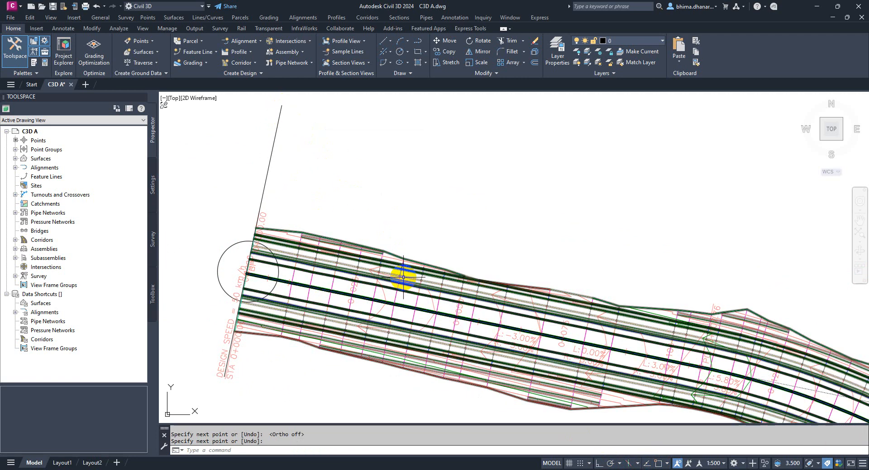
click(328, 398)
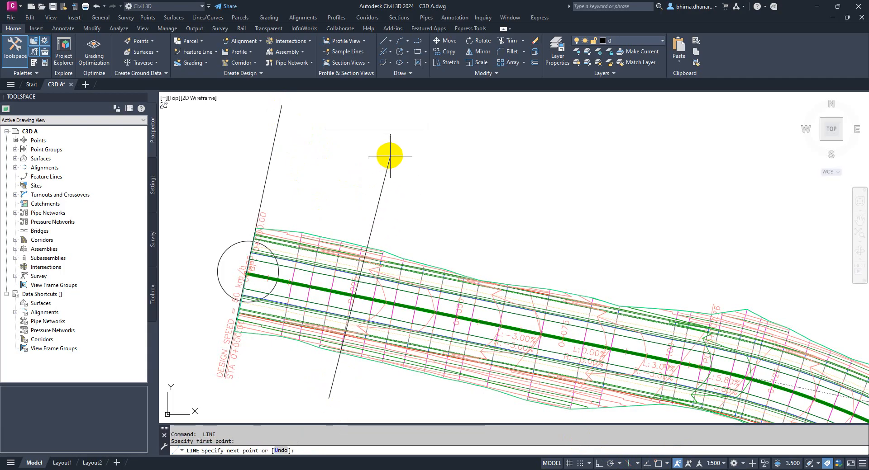
click(387, 125)
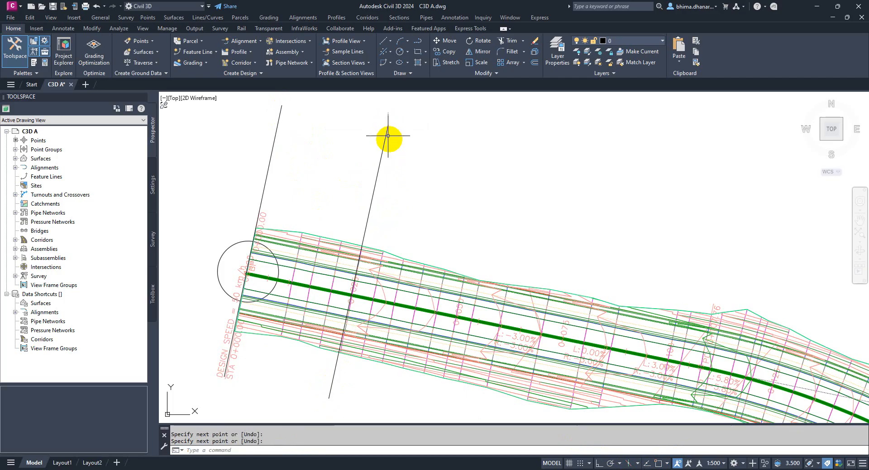
key(Return)
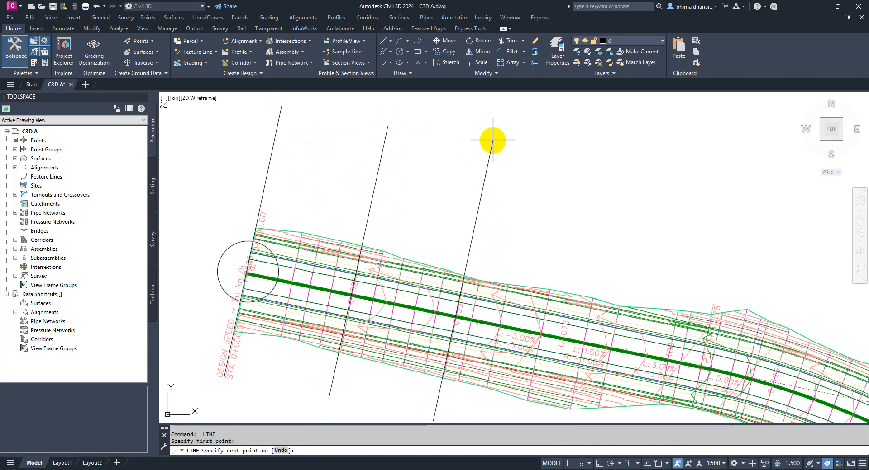
click(493, 140)
scroll(310, 281, down, 6)
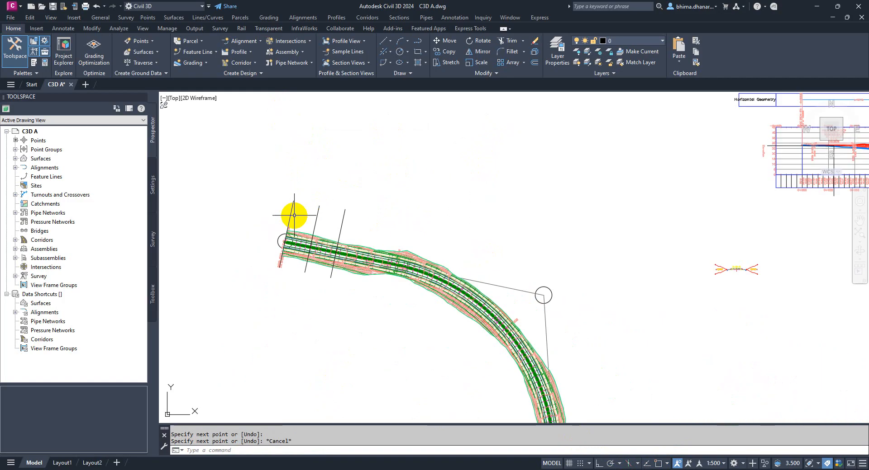
key(Escape)
Step: Examine the road assembly's pavement layers, side ditches and DaylightBench slopes up close
scroll(778, 269, up, 10)
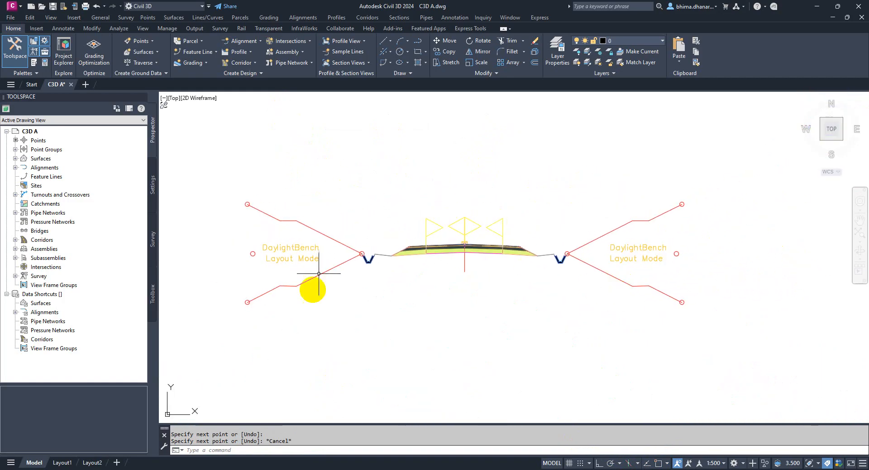
scroll(388, 221, up, 2)
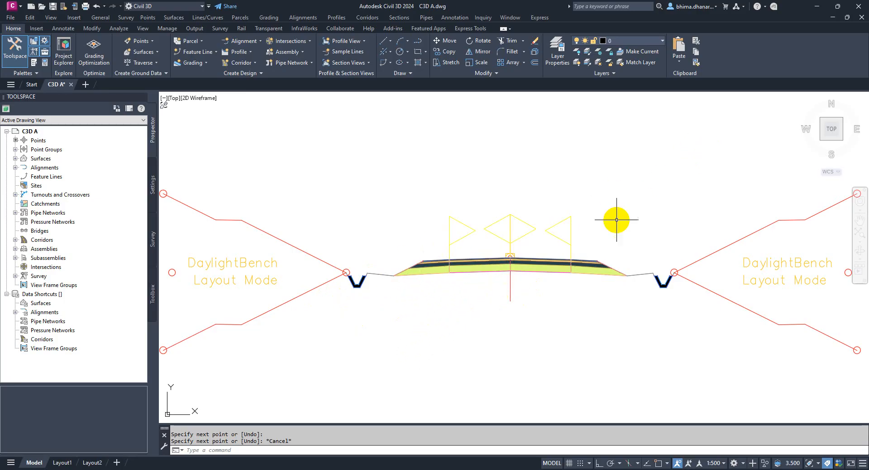
Step: Open the recent drawing Pwr Feb 2025
click(34, 85)
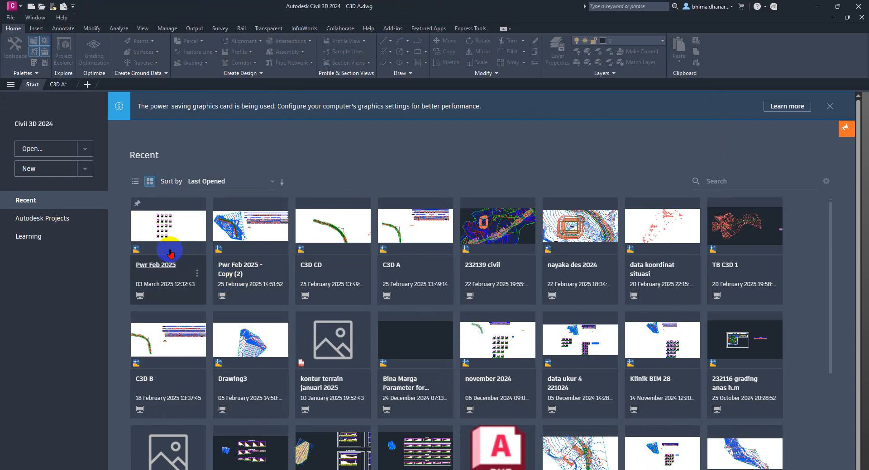
click(263, 233)
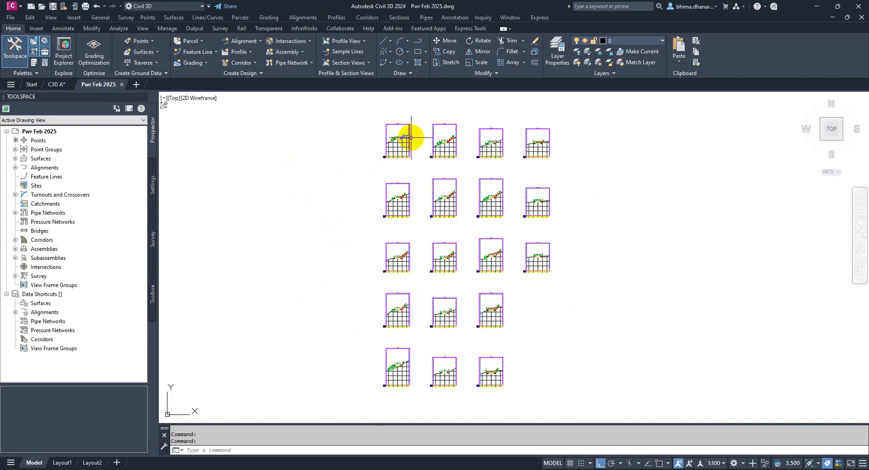
Step: Examine the pavement layers, shoulder slopes and side ditches in the section view at station 0+000
scroll(392, 129, up, 8)
scroll(401, 200, up, 10)
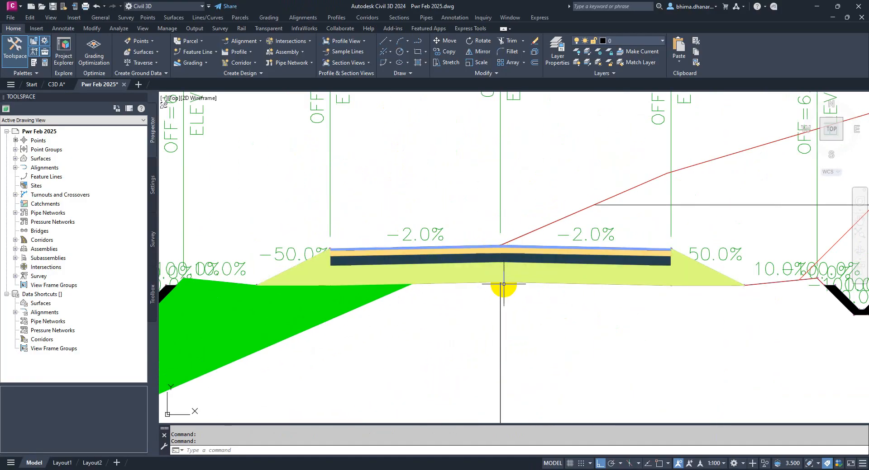
scroll(319, 264, down, 8)
click(606, 252)
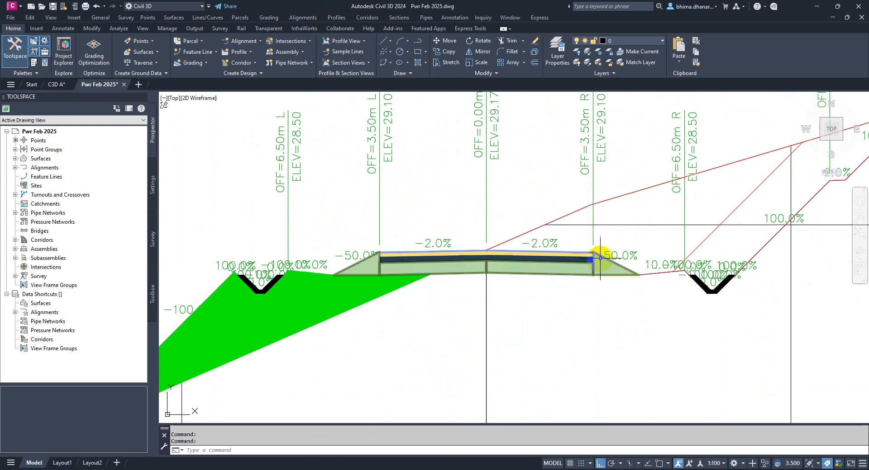
scroll(627, 273, up, 6)
scroll(675, 284, up, 2)
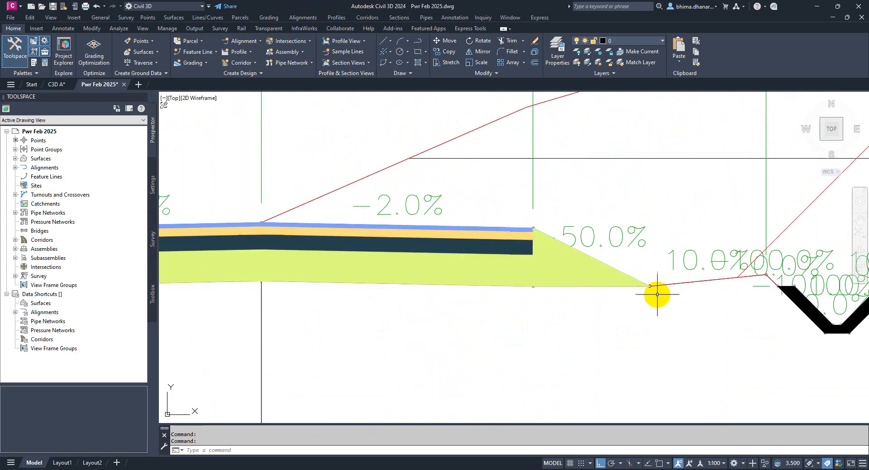
scroll(517, 325, down, 4)
middle_drag(575, 266, 502, 286)
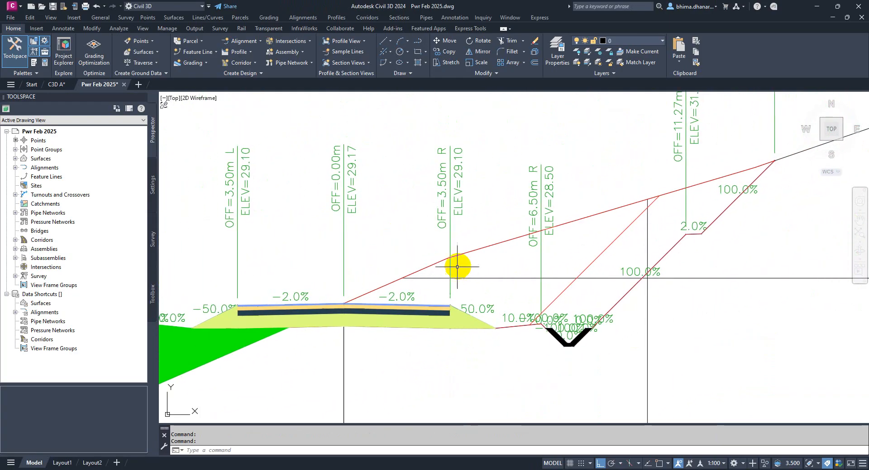
scroll(598, 258, down, 5)
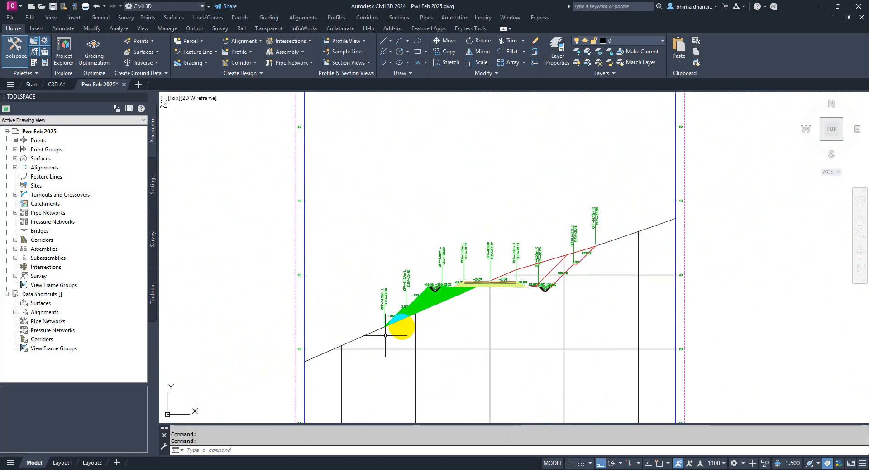
Step: Examine the cut and fill areas, daylight slopes and offset and elevation labels of the section at station 0+000
scroll(539, 278, up, 2)
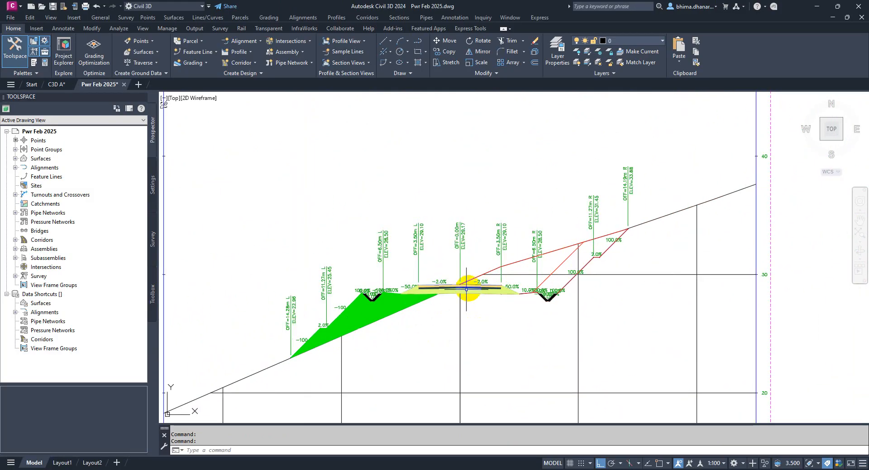
scroll(429, 304, up, 2)
scroll(385, 303, up, 2)
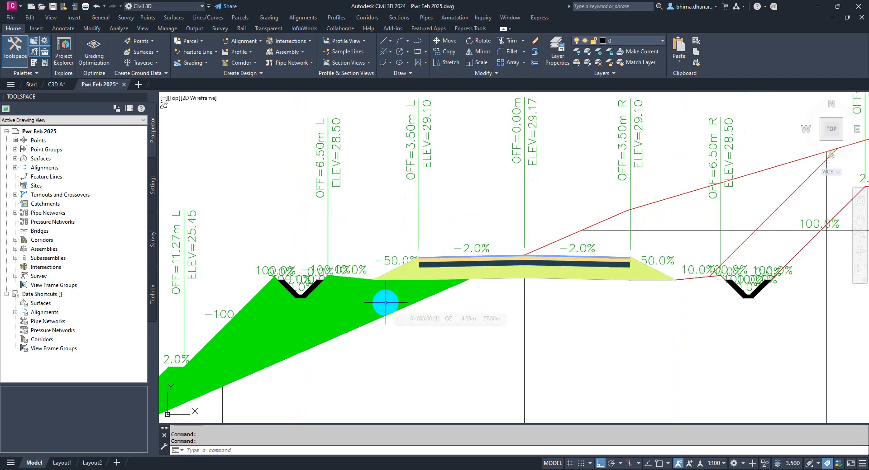
scroll(386, 303, up, 2)
scroll(345, 294, down, 2)
scroll(397, 281, up, 2)
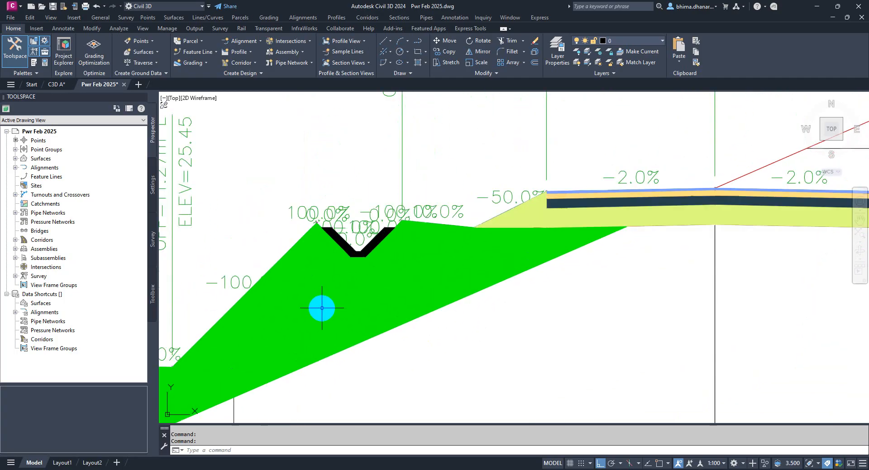
scroll(321, 309, down, 5)
scroll(553, 268, up, 5)
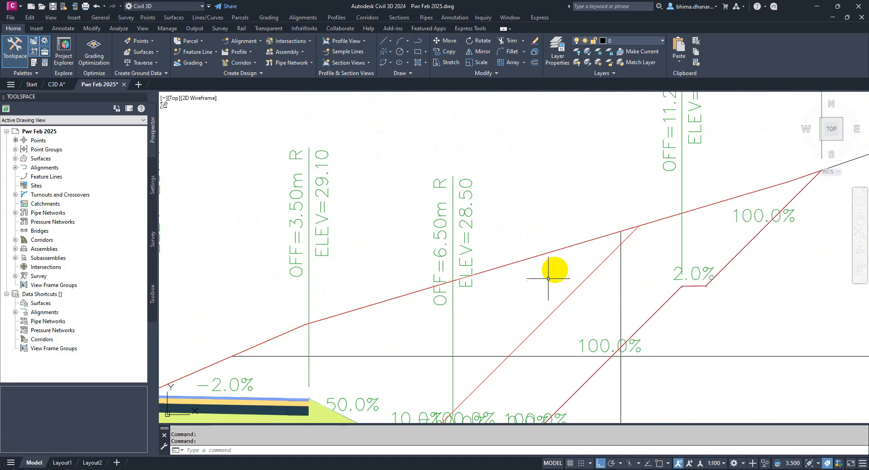
scroll(502, 290, down, 2)
scroll(502, 290, down, 1)
scroll(522, 242, down, 3)
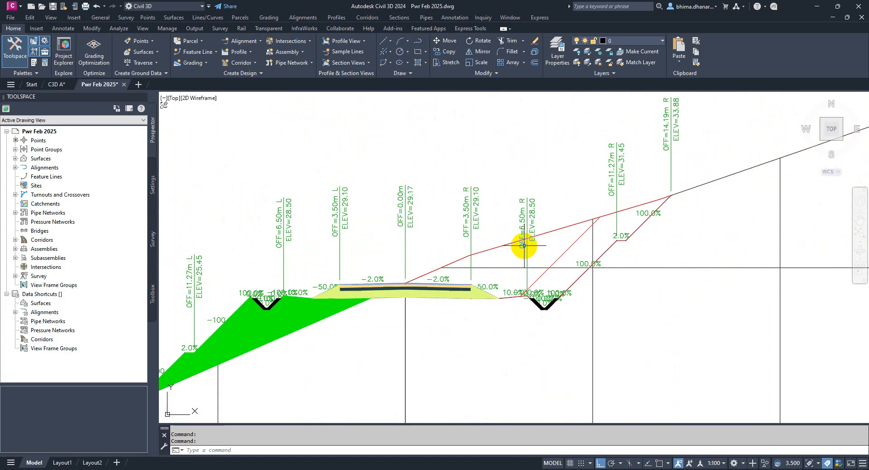
scroll(523, 246, down, 2)
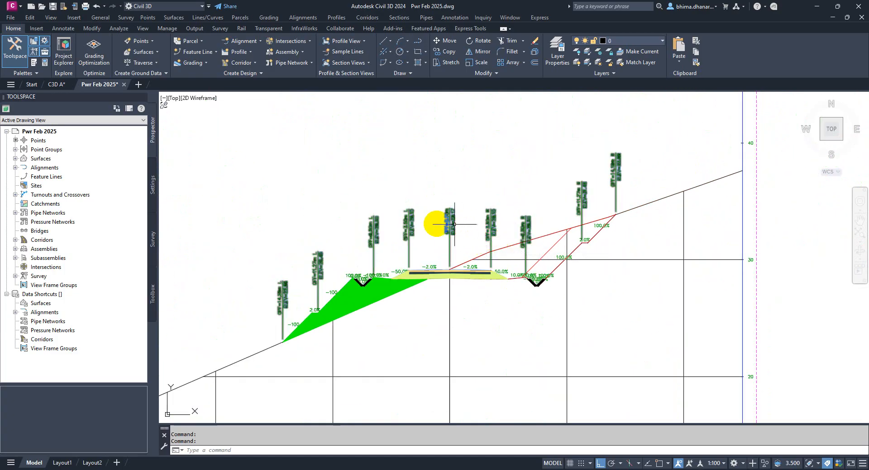
scroll(430, 226, down, 4)
scroll(436, 229, down, 6)
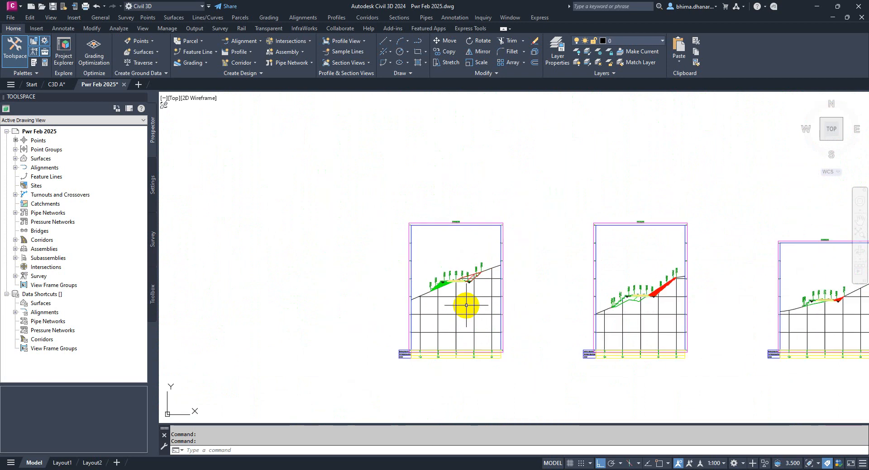
Step: Compare the road assembly and its DaylightBench slopes with the section view at station 0+000
scroll(423, 120, up, 10)
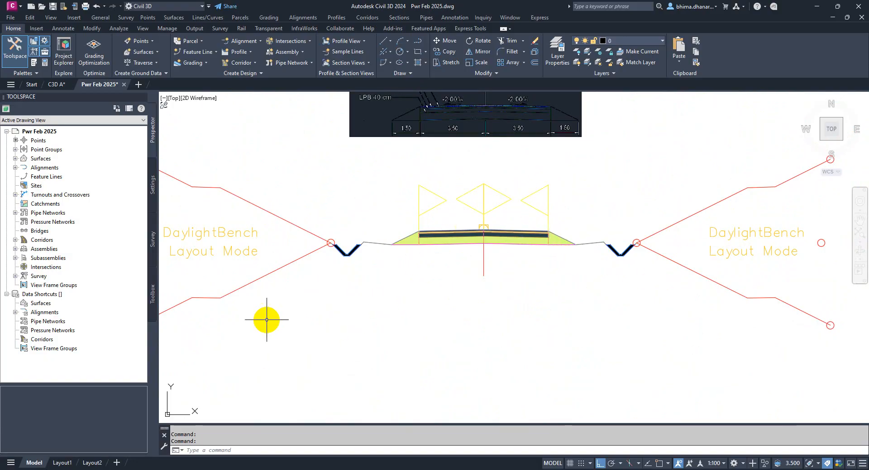
scroll(469, 183, down, 12)
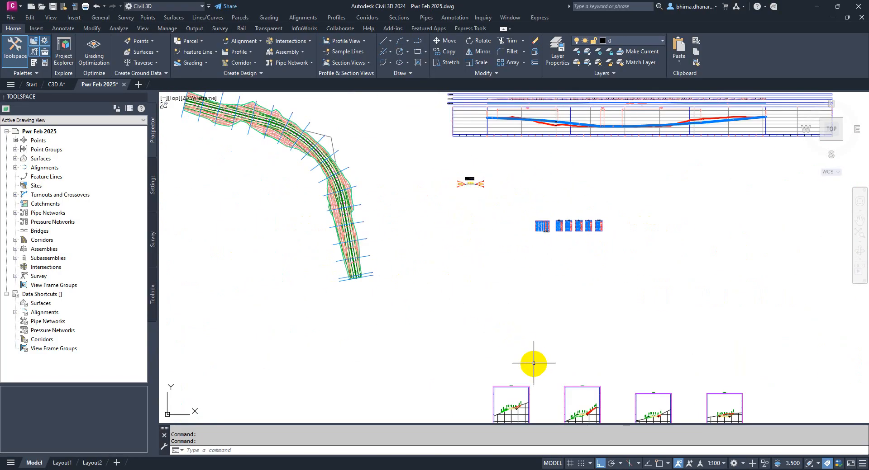
middle_drag(533, 363, 472, 244)
scroll(493, 316, up, 10)
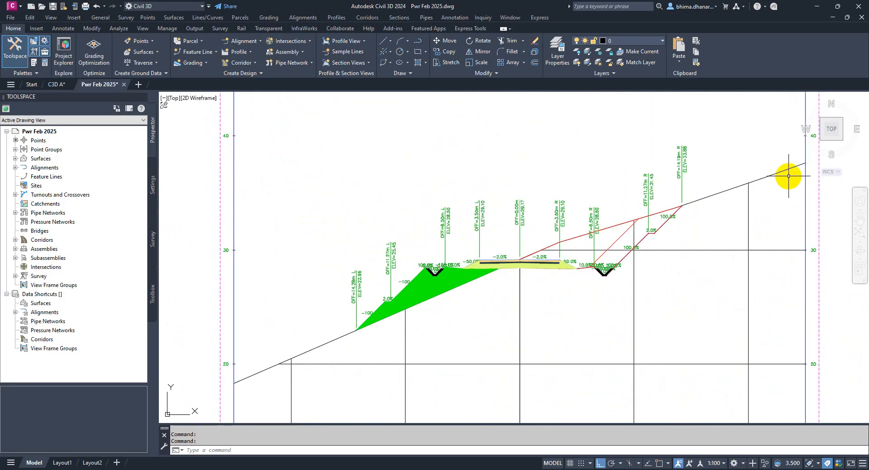
scroll(634, 231, up, 2)
scroll(386, 252, down, 8)
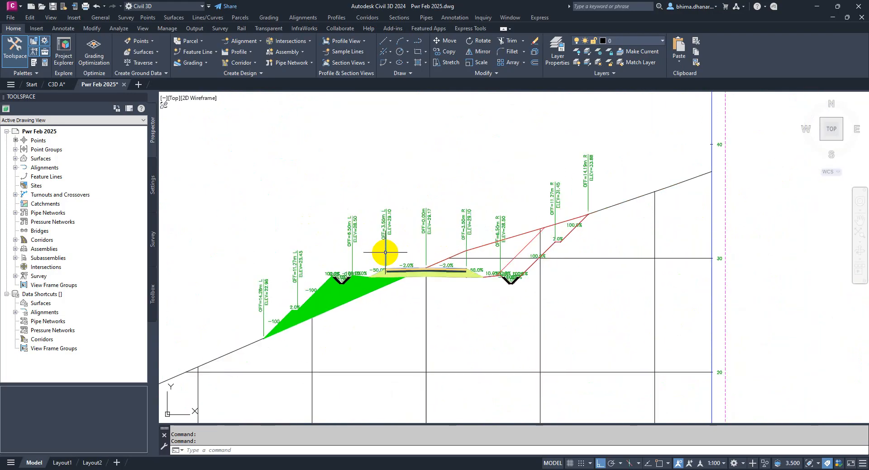
scroll(556, 252, up, 8)
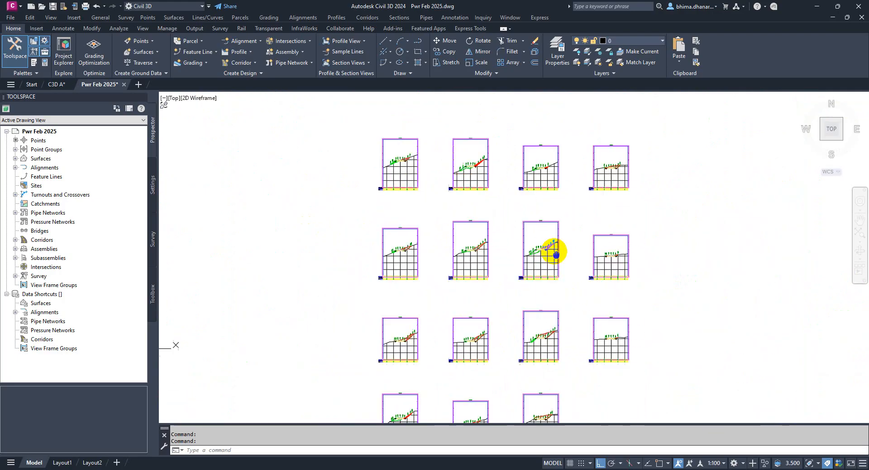
Step: Browse the grid of section views and examine the benched cut slopes and ditches of one full-cut section up close
scroll(578, 194, down, 4)
scroll(446, 310, up, 6)
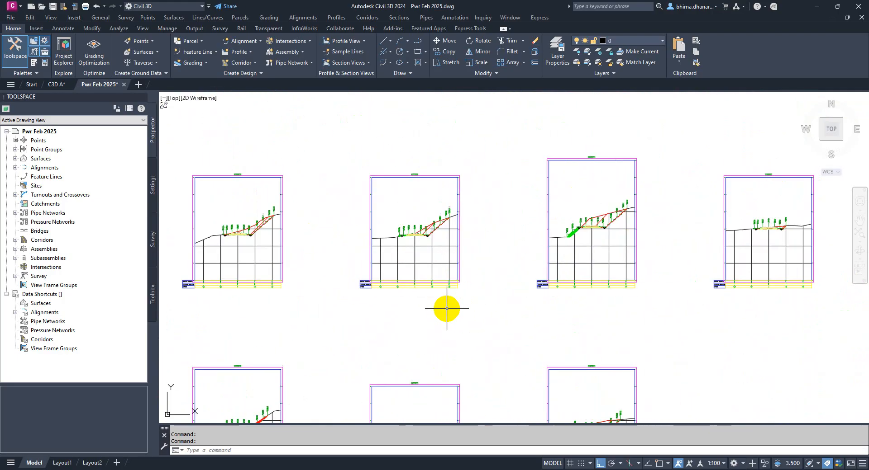
middle_drag(767, 217, 462, 275)
middle_drag(347, 244, 598, 153)
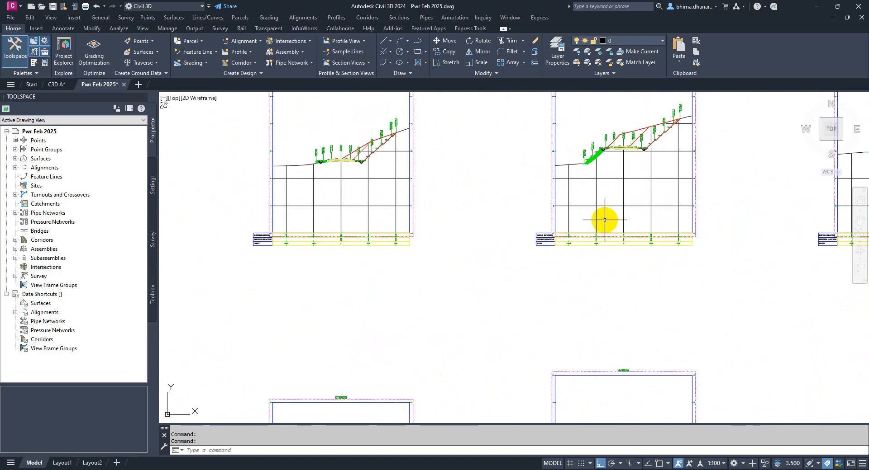
scroll(600, 235, down, 4)
scroll(536, 344, up, 2)
scroll(662, 309, up, 6)
middle_drag(665, 308, 499, 298)
scroll(400, 312, up, 4)
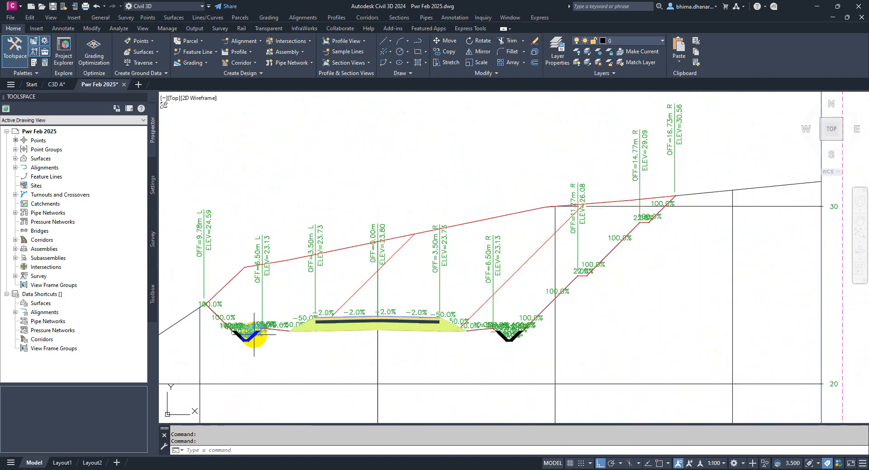
middle_drag(399, 312, 496, 311)
scroll(485, 315, up, 2)
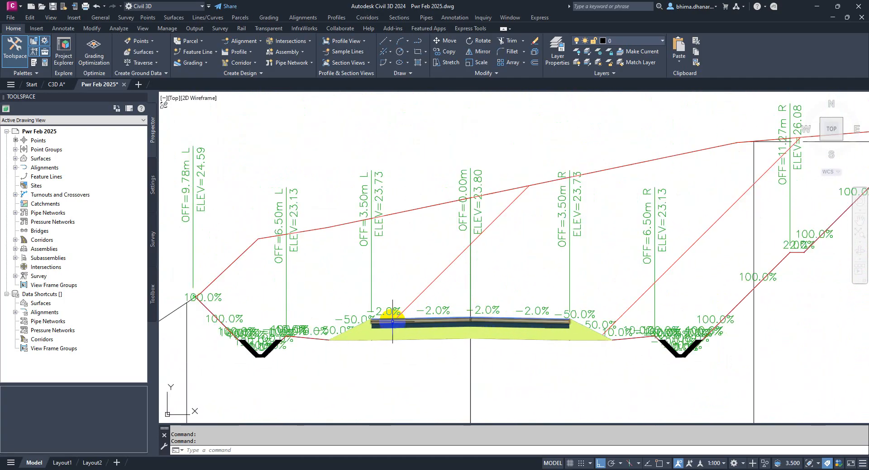
scroll(389, 317, down, 2)
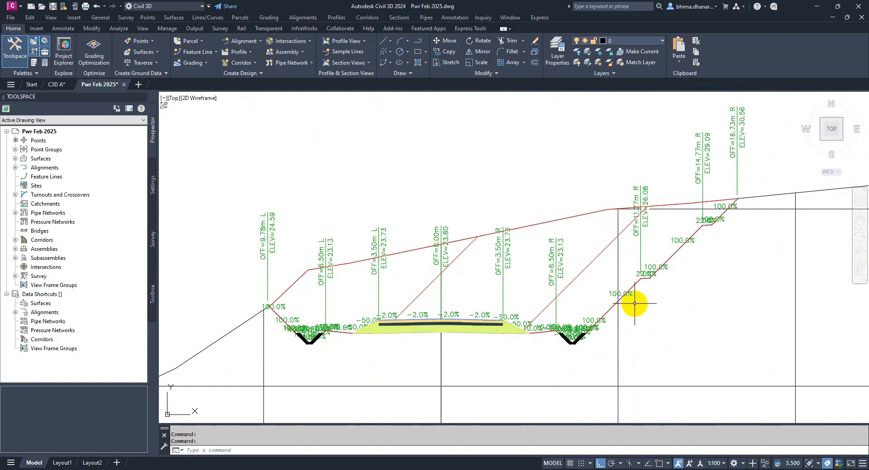
Step: Check the section views in the lower rows of the grid, including the one at station 0+075
scroll(678, 276, down, 5)
scroll(558, 378, down, 2)
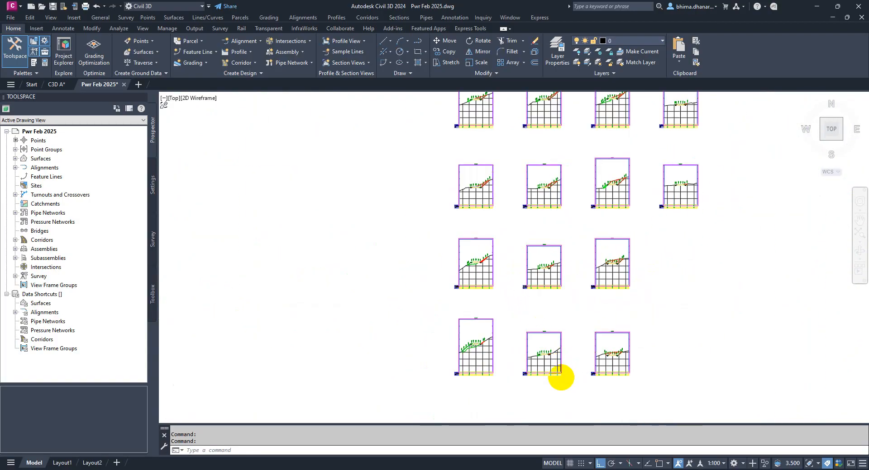
scroll(496, 320, up, 5)
scroll(543, 333, down, 3)
scroll(539, 326, down, 2)
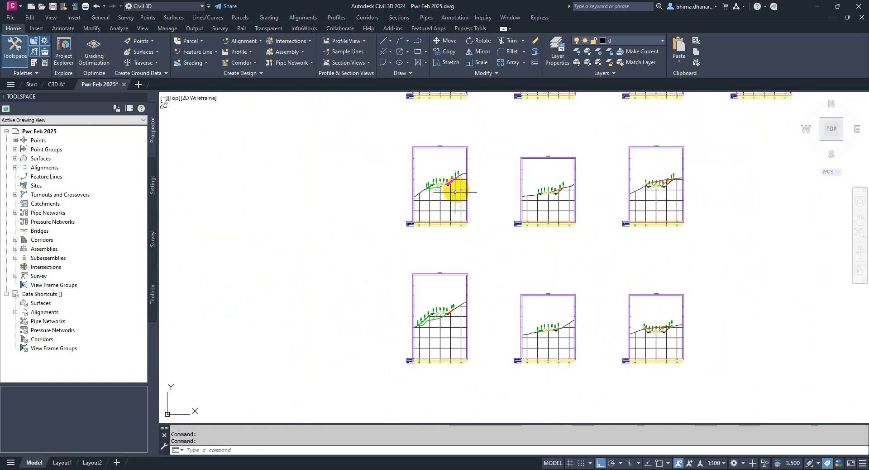
scroll(452, 189, up, 4)
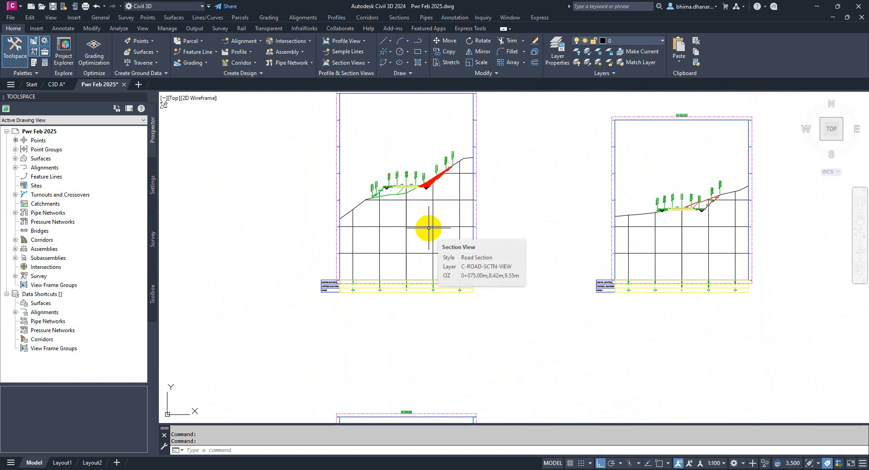
scroll(510, 332, down, 2)
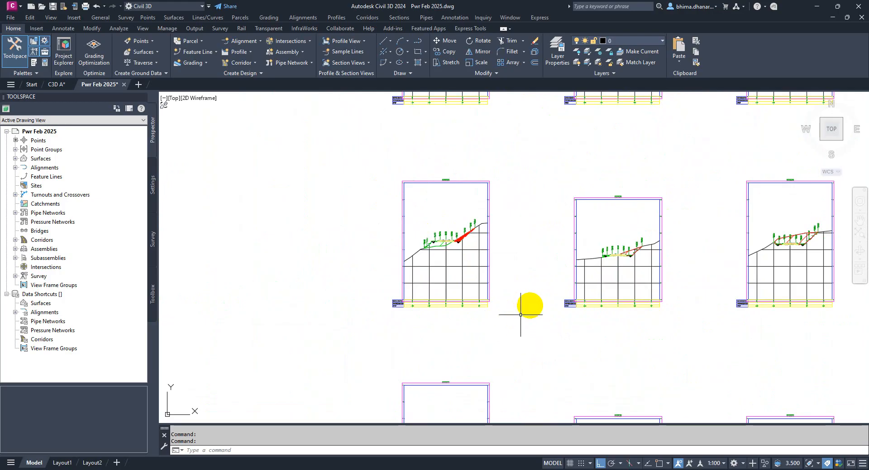
Step: Compare the corridor plan with its sample lines and the existing and design profiles with the section view at station 0+000
scroll(520, 315, down, 6)
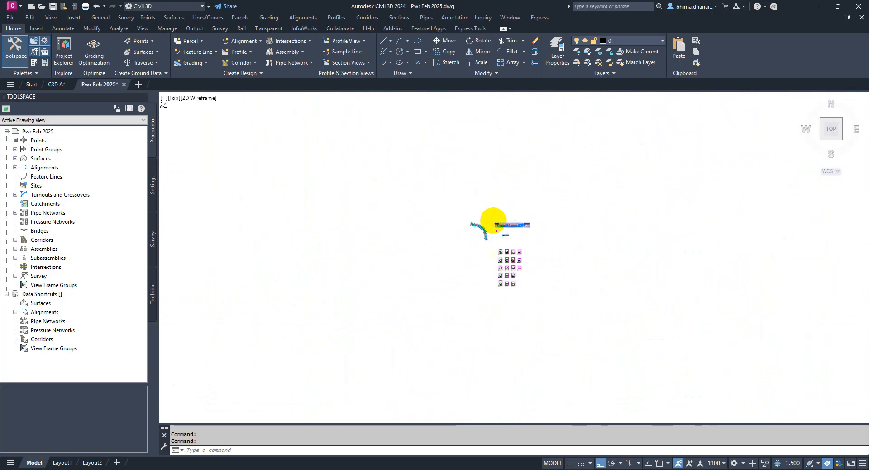
scroll(388, 233, up, 4)
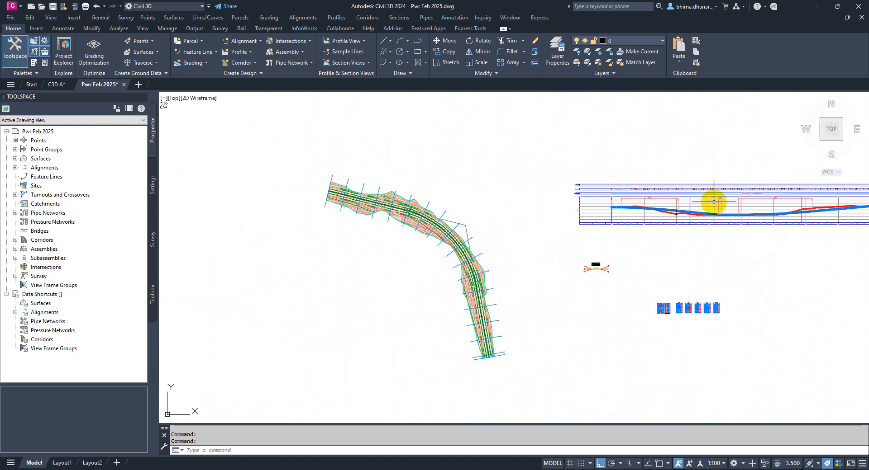
scroll(647, 212, up, 5)
scroll(423, 262, down, 5)
scroll(339, 310, up, 6)
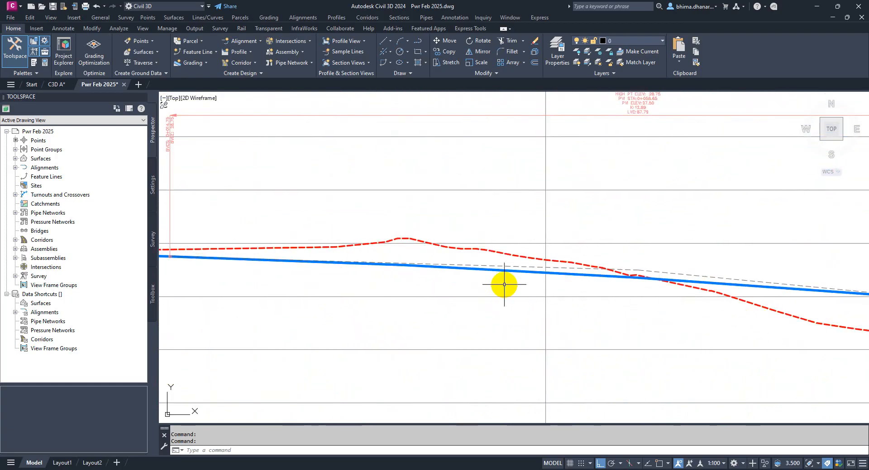
mouse_move(504, 285)
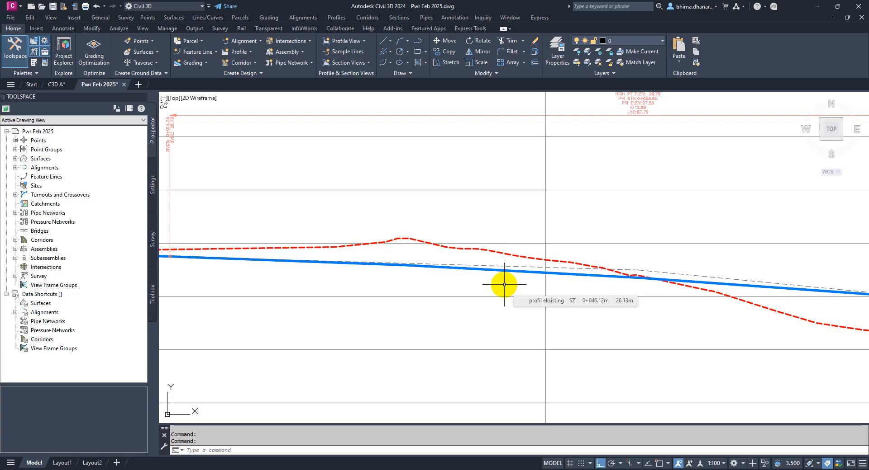
scroll(504, 285, down, 5)
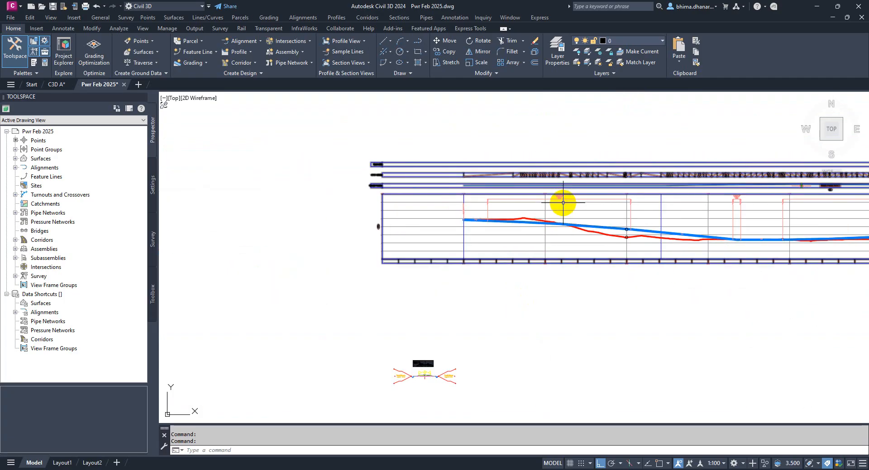
scroll(562, 203, down, 5)
scroll(556, 365, up, 6)
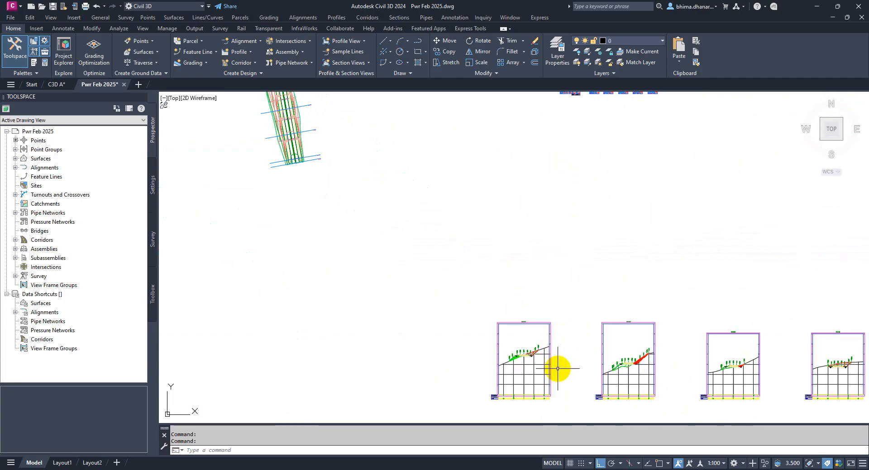
scroll(620, 333, up, 2)
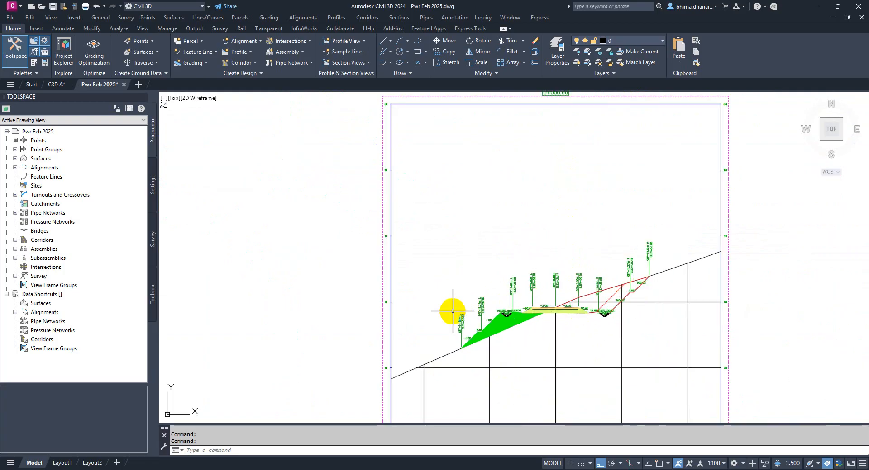
Step: Compare the road assembly in the C3D A drawing with the two-lane road cross-section figure in the GTJJ 8 2025 PowerPoint presentation
click(53, 85)
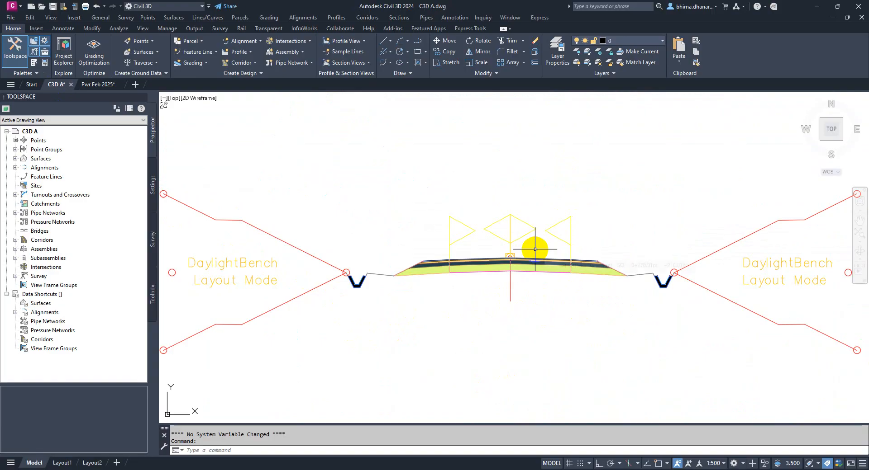
scroll(534, 249, down, 4)
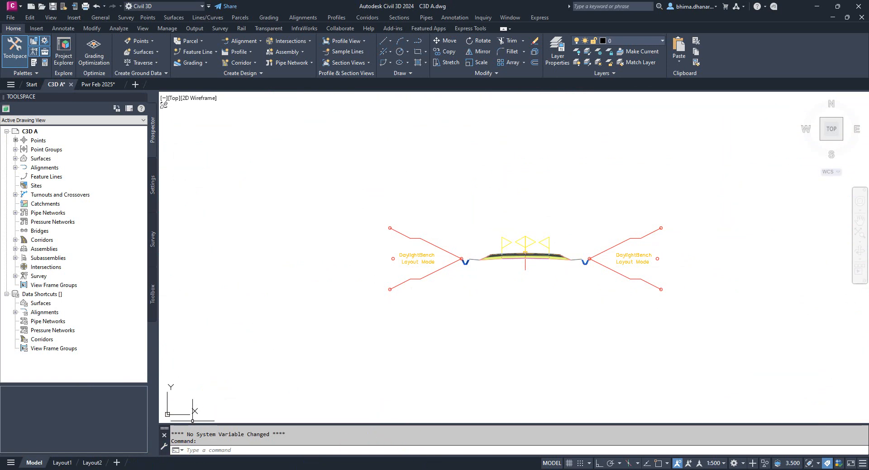
mouse_move(297, 469)
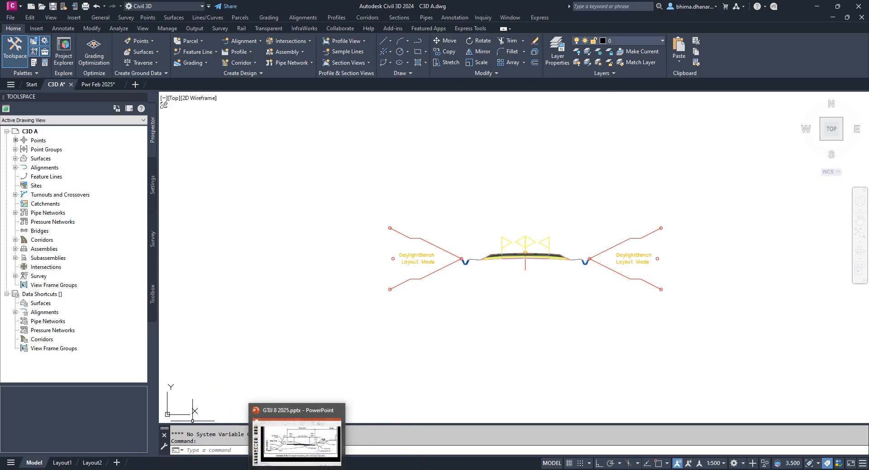
click(276, 443)
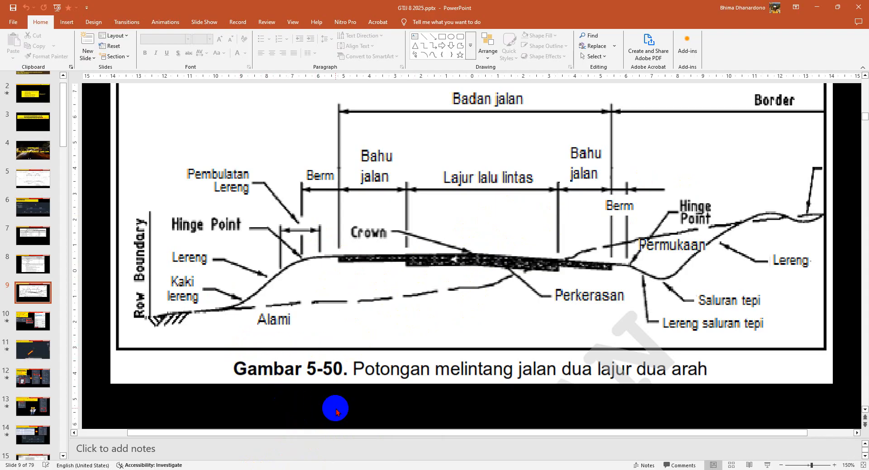
Step: Switch to the Chrome browser and run a Google image search for "gambar cross section jalan" in a new tab
click(260, 469)
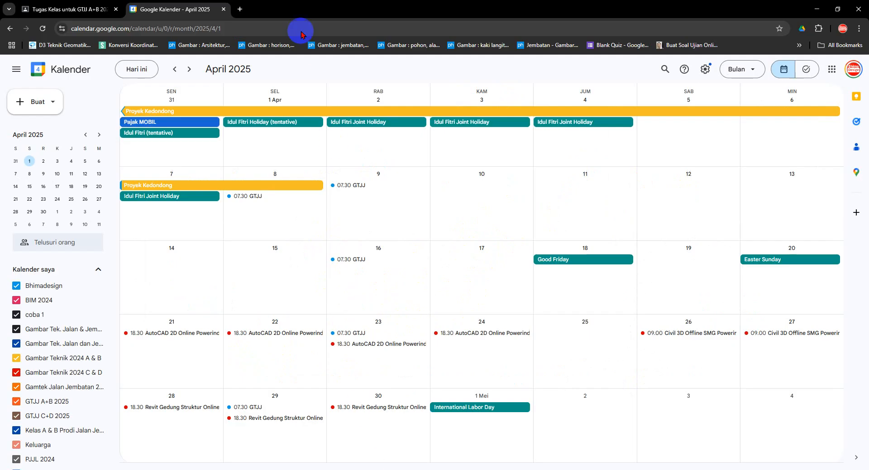
click(240, 9)
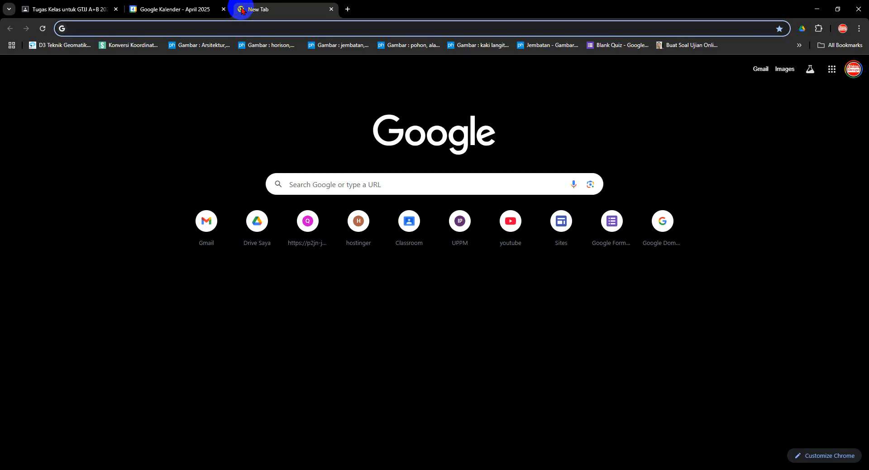
text(gambar cr)
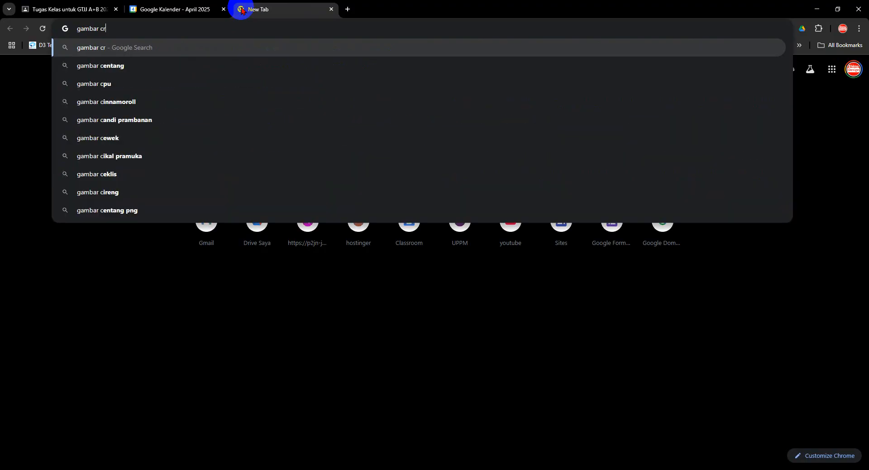
text(oss sectio)
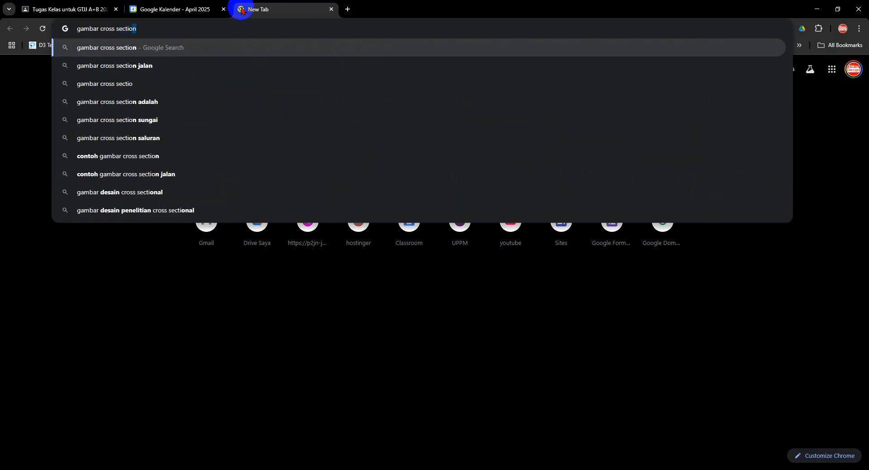
text(n jalan)
key(Return)
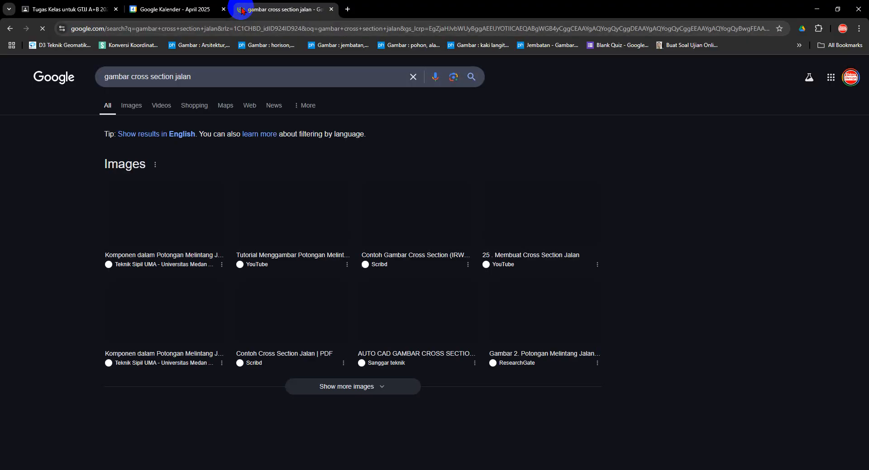
click(131, 109)
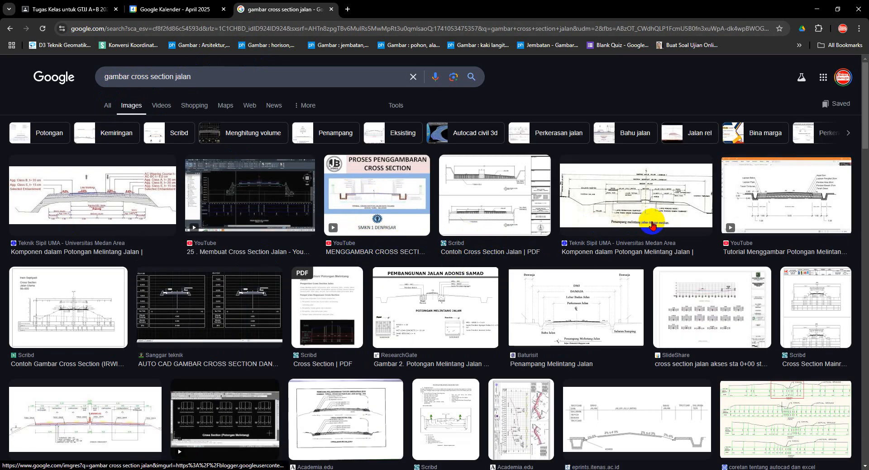
Step: Browse the image results for examples of road cross-section drawings
scroll(647, 225, down, 2)
scroll(344, 337, down, 1)
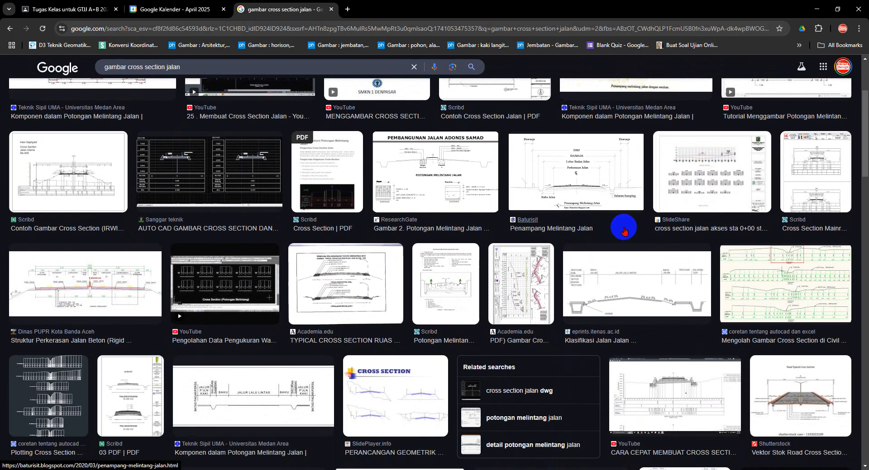
scroll(234, 287, down, 7)
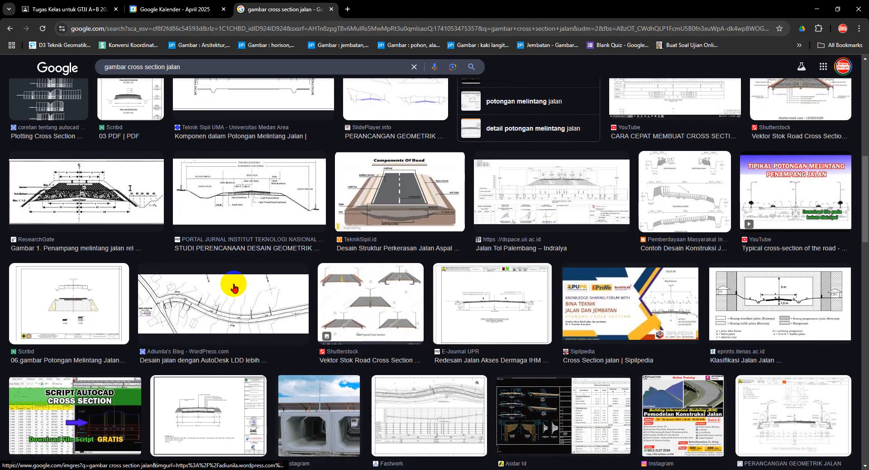
scroll(234, 287, down, 5)
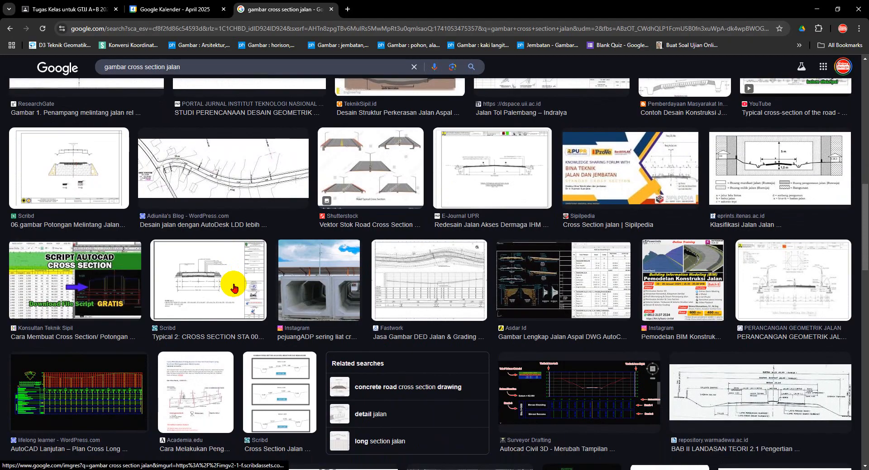
scroll(233, 287, down, 3)
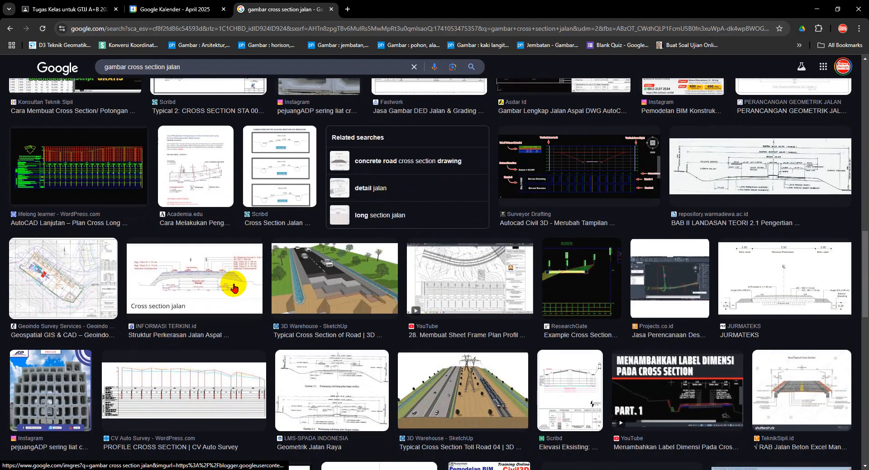
scroll(233, 287, down, 3)
scroll(243, 273, down, 10)
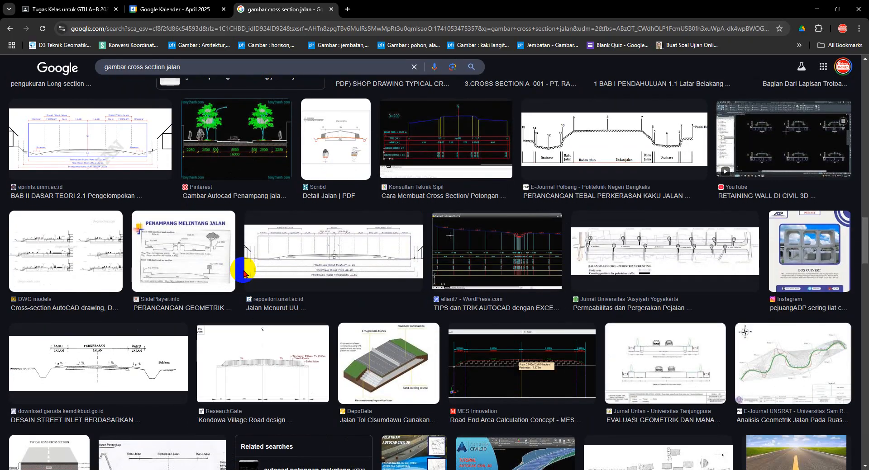
scroll(243, 275, down, 8)
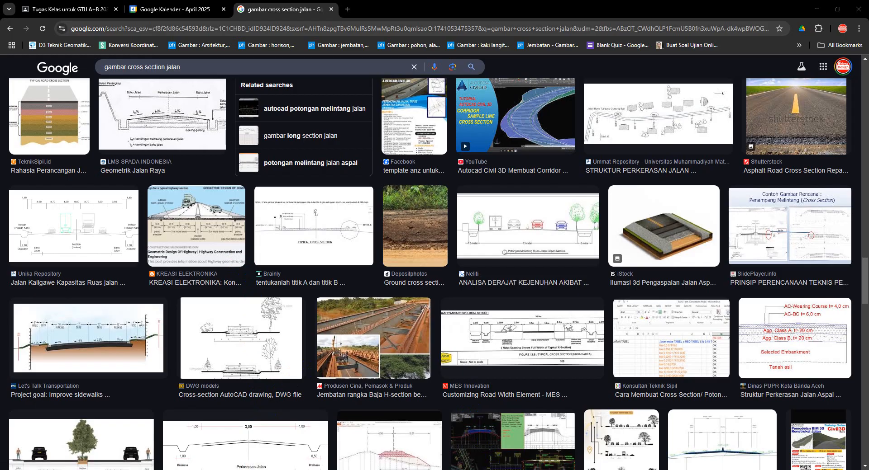
Step: Switch to the open PDF drawing sets and examine the road cross sections on pages 35 and 36 of AJIBARANG-BTS. KOTA PURWOKERTO.PDF
key(alt+Tab)
mouse_move(252, 469)
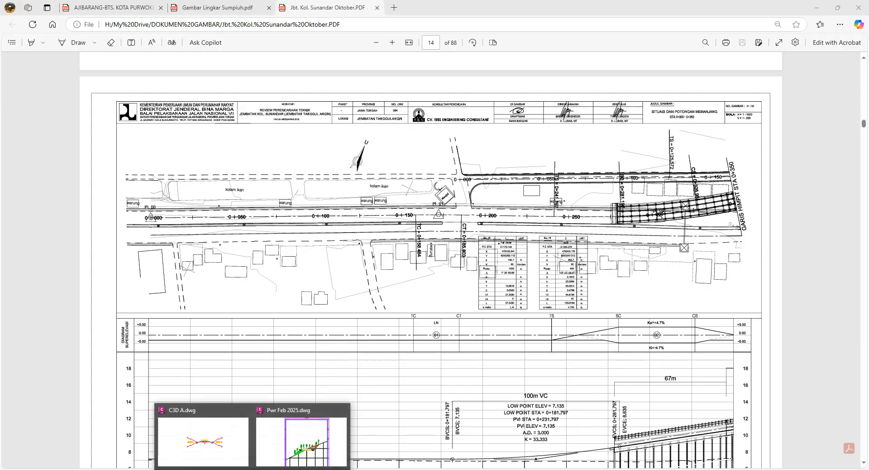
click(222, 449)
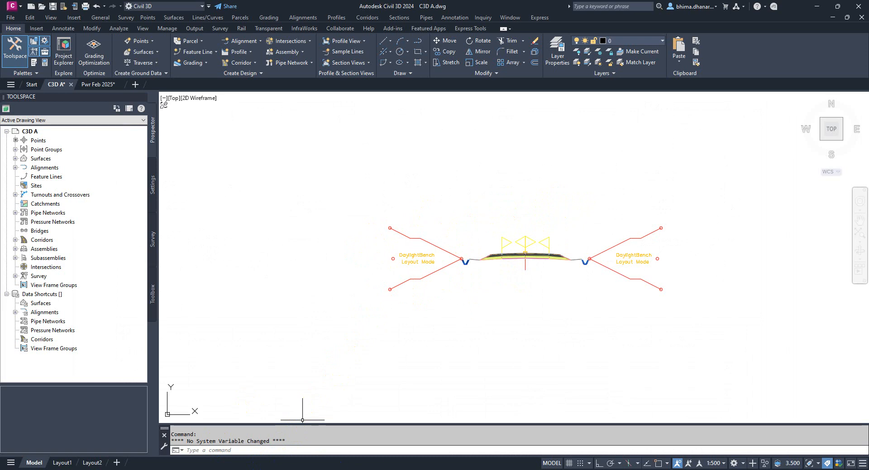
key(alt+Tab)
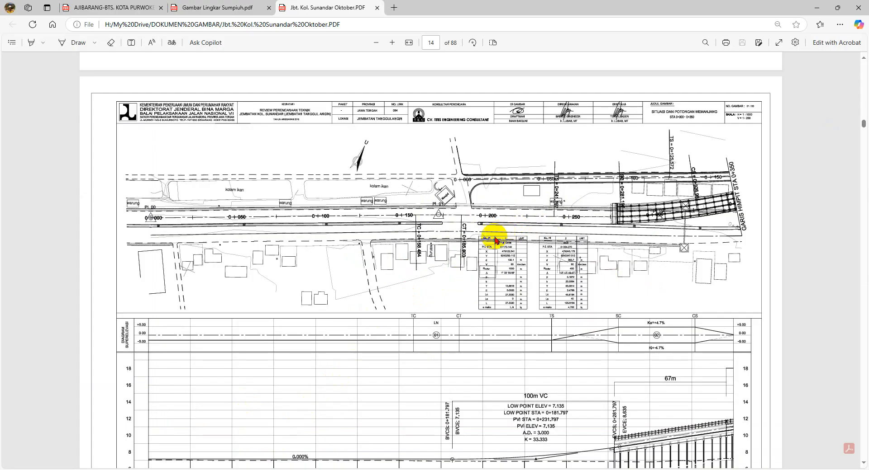
click(120, 8)
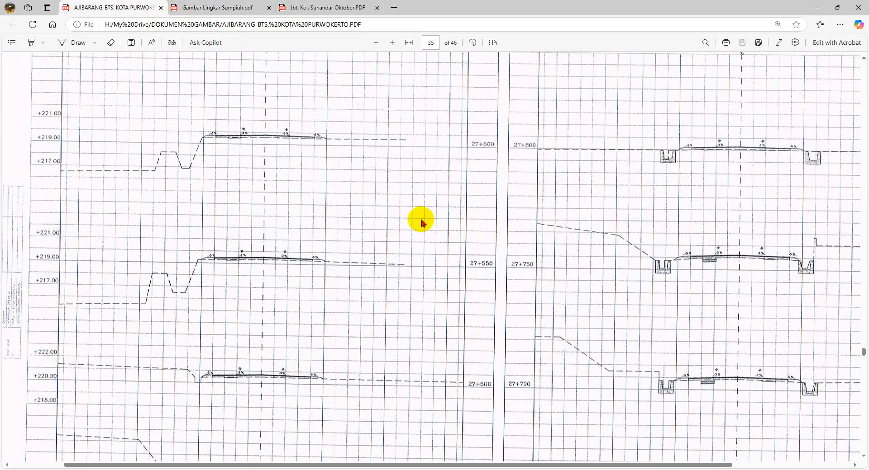
ctrl+scroll(398, 246, down, 2)
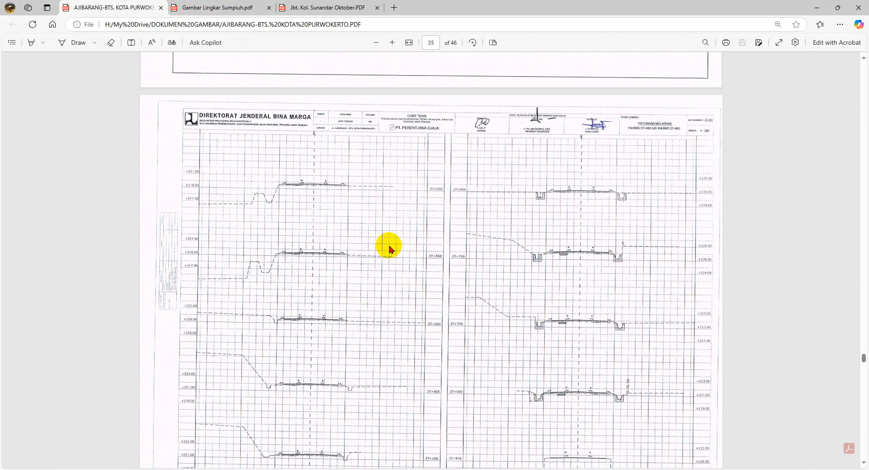
ctrl+scroll(389, 249, up, 2)
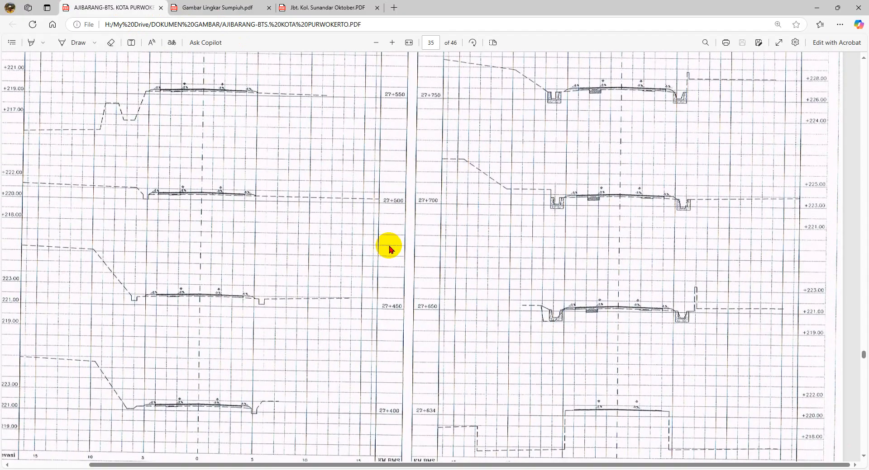
scroll(389, 249, down, 15)
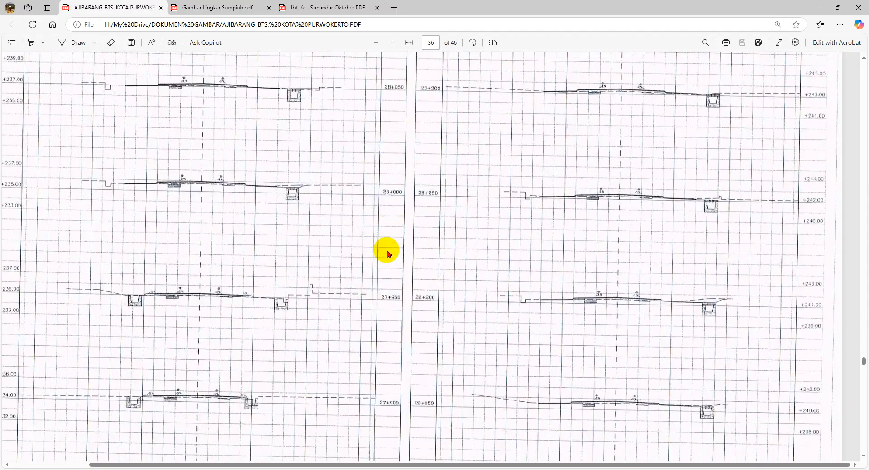
scroll(387, 253, down, 1)
ctrl+scroll(386, 253, down, 2)
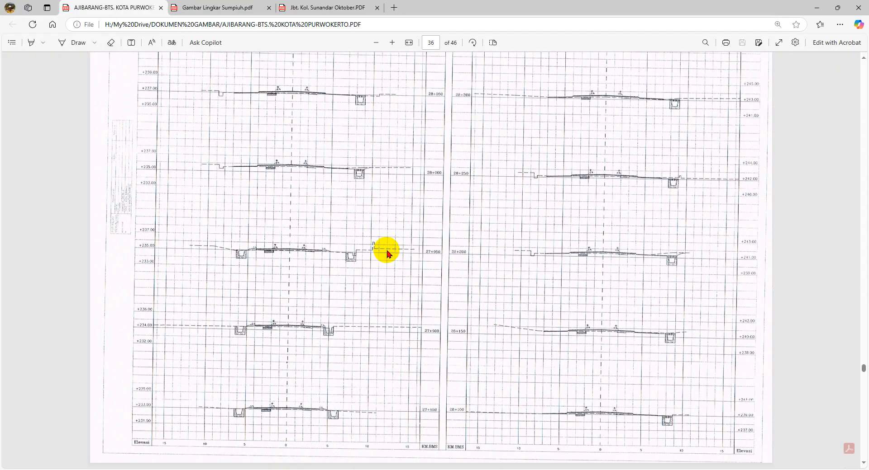
Step: Return to the C3D A drawing in Civil 3D and examine the corridor plan and the lines crossing its first stations
click(250, 469)
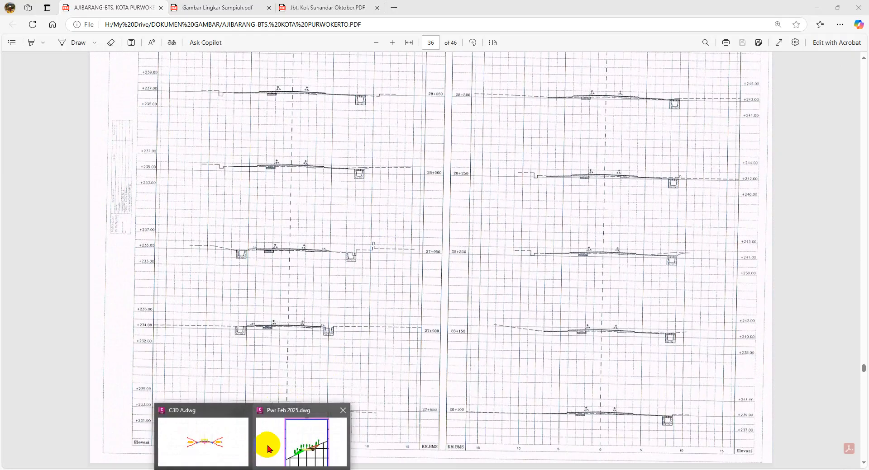
click(229, 441)
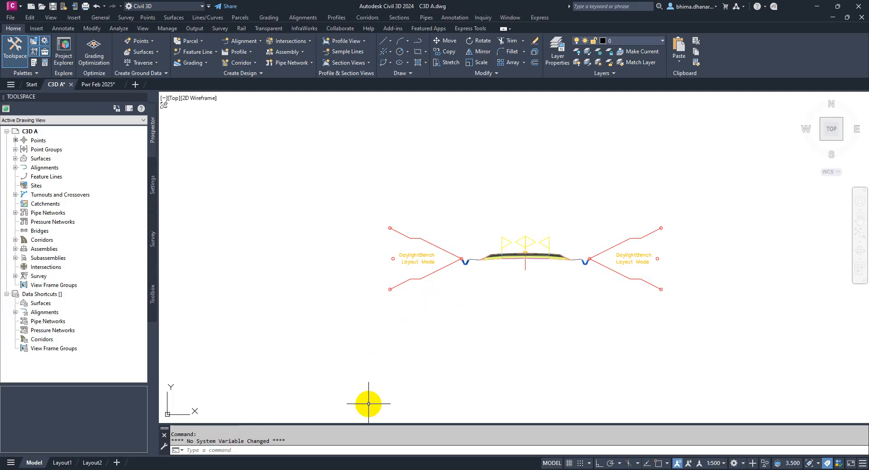
scroll(413, 300, down, 5)
scroll(361, 238, up, 8)
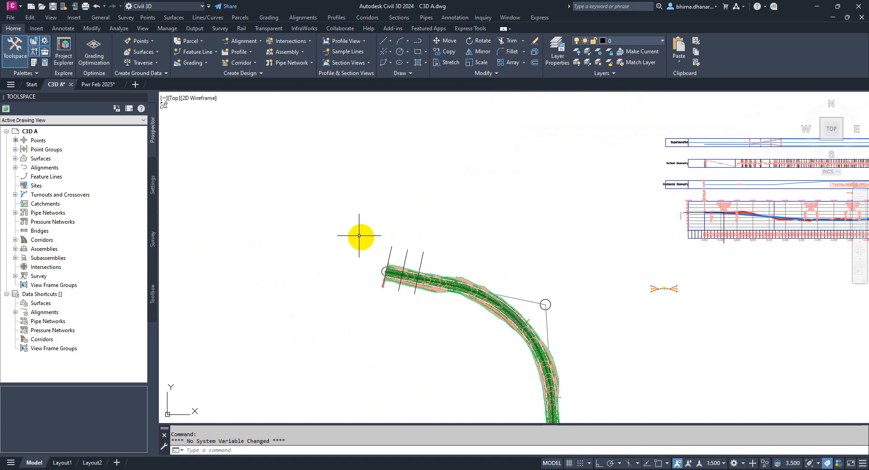
scroll(312, 224, up, 2)
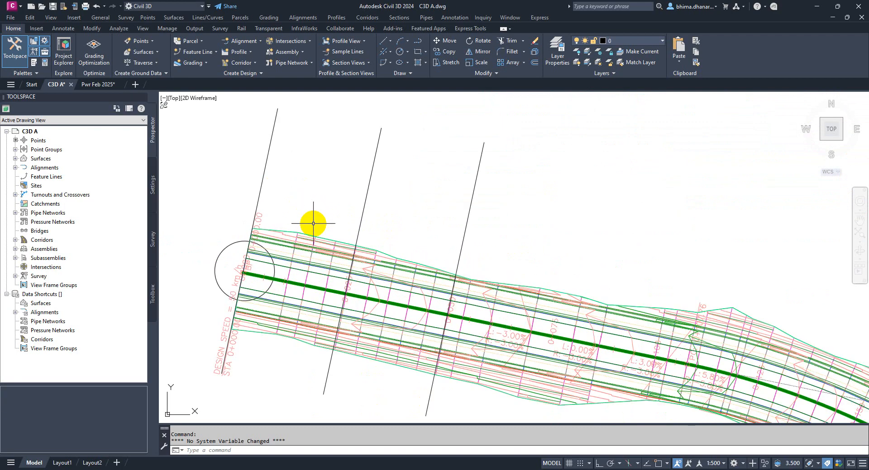
scroll(333, 243, down, 2)
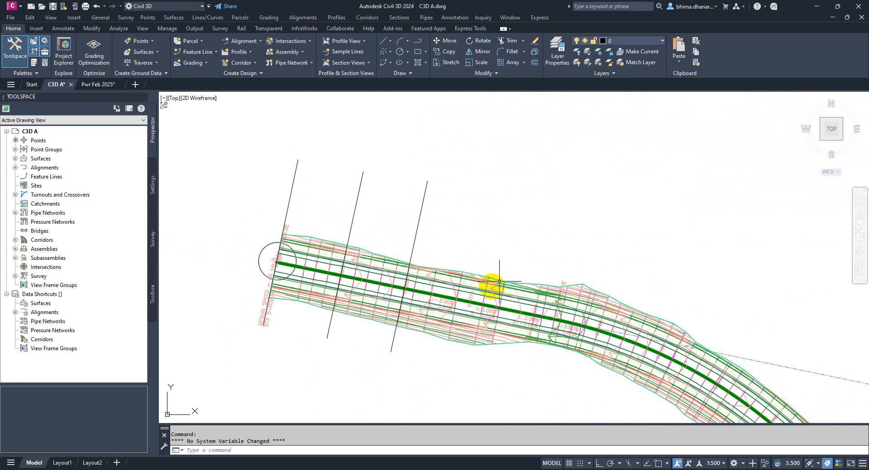
middle_drag(461, 316, 417, 295)
scroll(402, 230, up, 2)
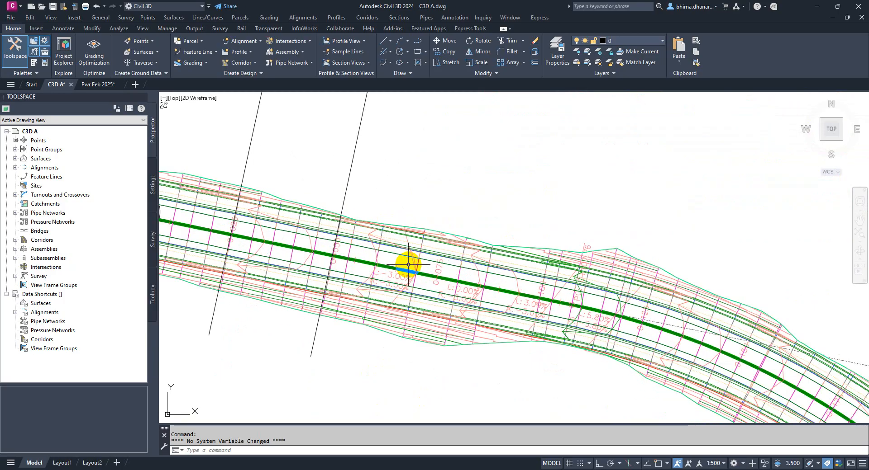
scroll(416, 362, down, 2)
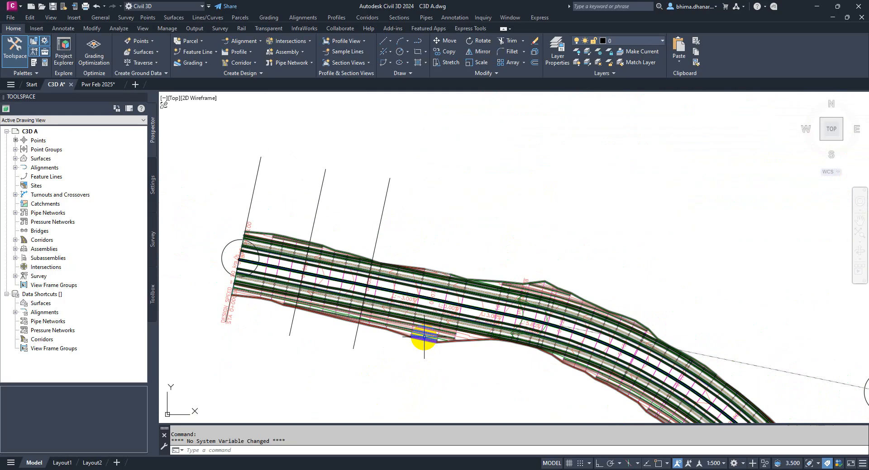
scroll(213, 248, up, 2)
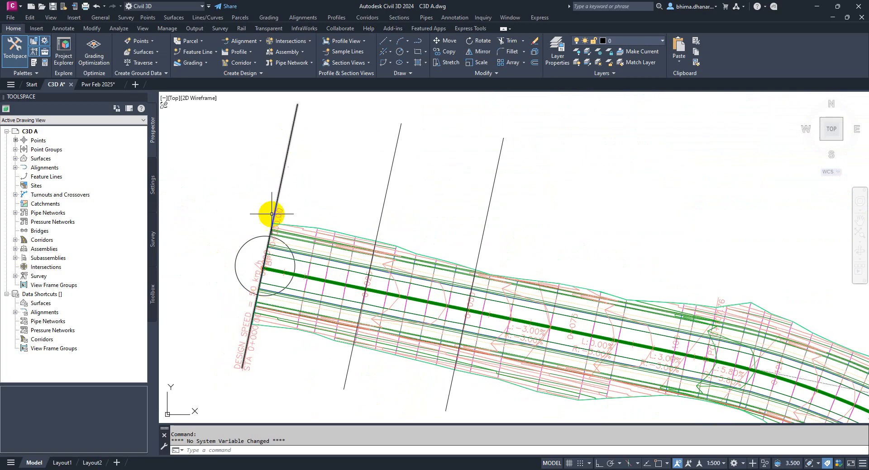
Step: Select the line crossing the corridor at station 0+000 and inspect the station label and corridor edges beside it
click(291, 135)
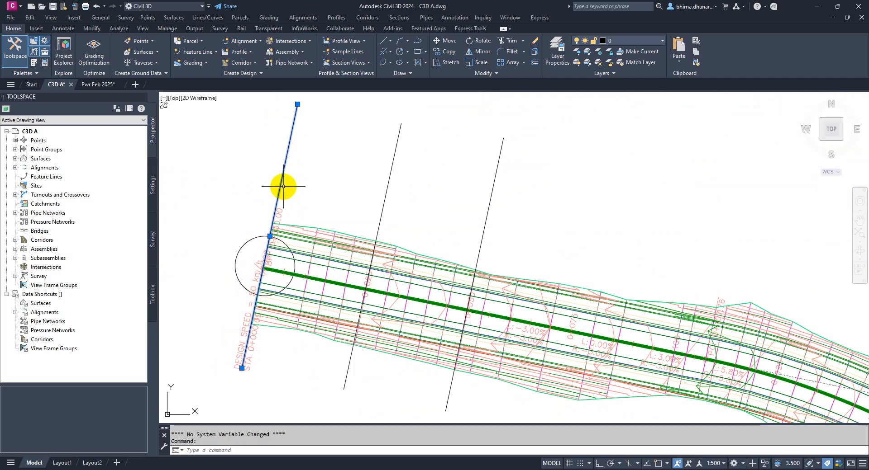
scroll(274, 214, up, 4)
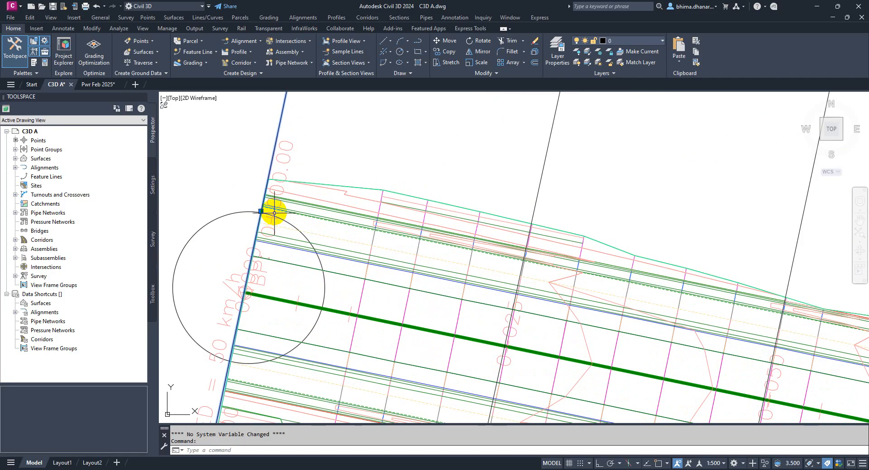
scroll(274, 213, up, 4)
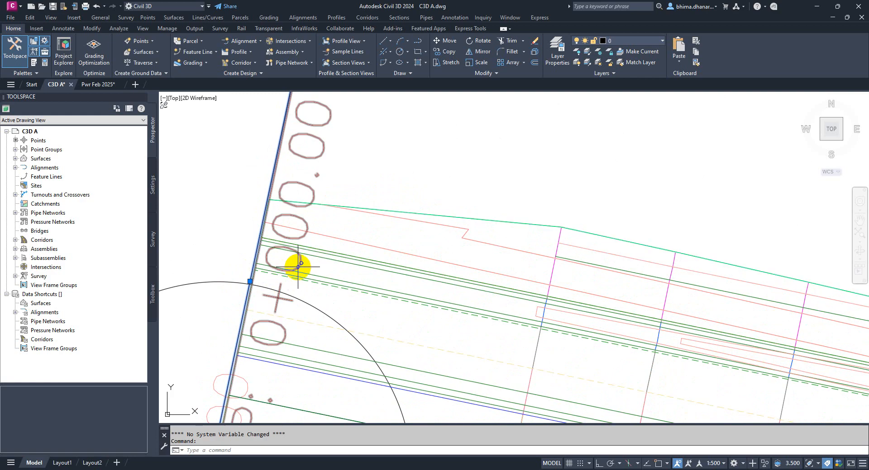
Step: Clear the line selection and examine the lines crossing the corridor at stations 0+025 and 0+050
mouse_move(299, 267)
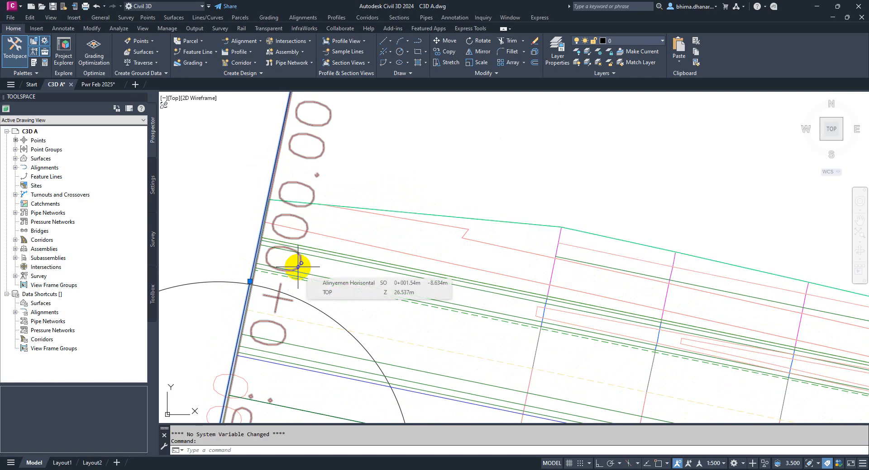
scroll(298, 267, down, 6)
key(Escape)
scroll(444, 352, up, 6)
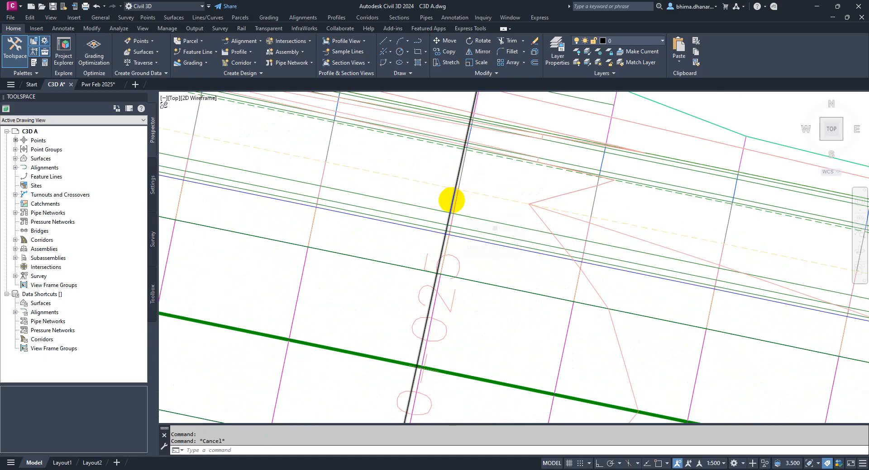
scroll(452, 200, down, 5)
scroll(588, 260, up, 3)
middle_drag(607, 264, 404, 256)
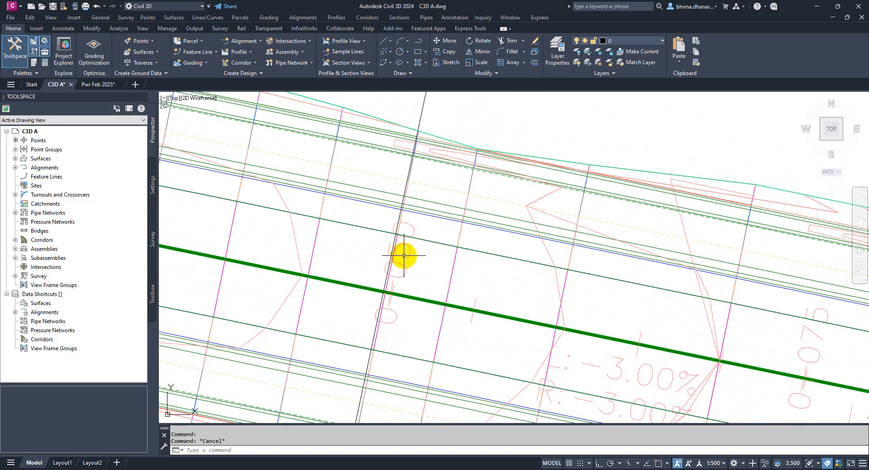
scroll(404, 256, down, 4)
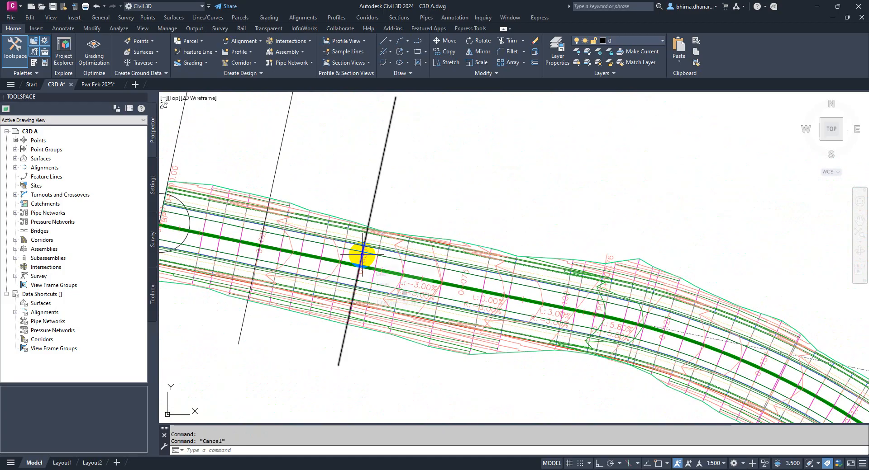
Step: Draw a straight line across the full width of the corridor at station 0+075, parallel to the existing crossing lines
key(Return)
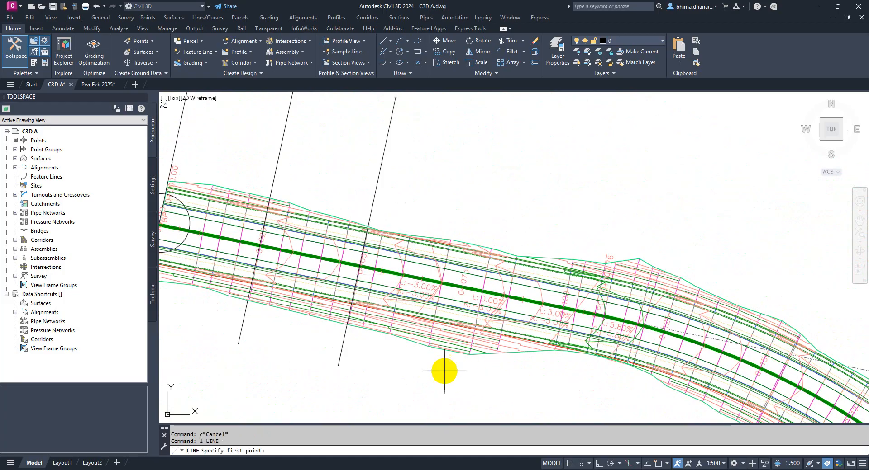
scroll(444, 378, up, 2)
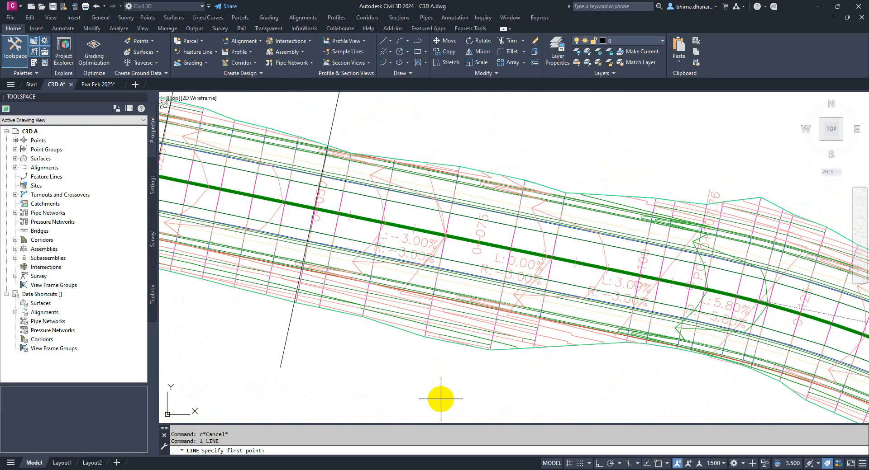
scroll(443, 403, down, 3)
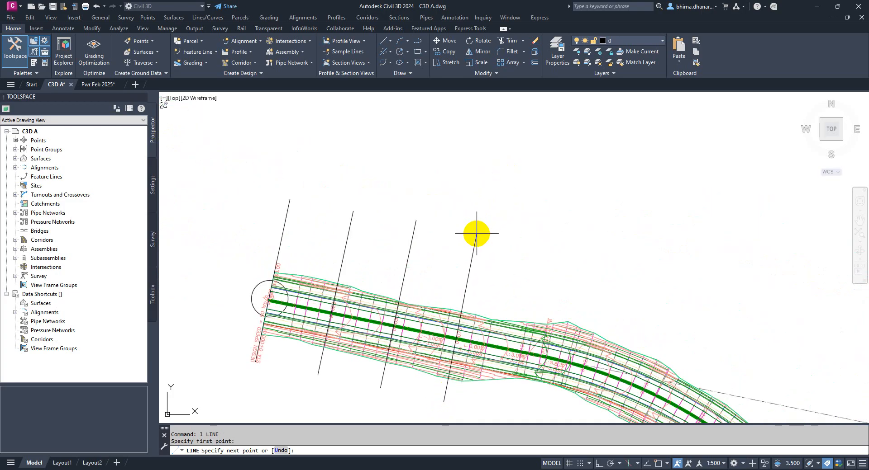
key(Escape)
scroll(433, 316, up, 4)
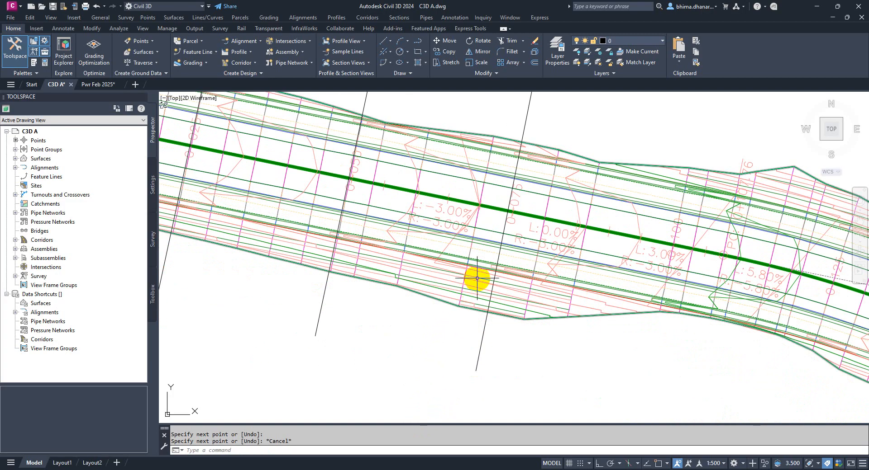
Step: Move the crossing line at station 0+075 a short distance forward along the corridor
text(m)
key(Return)
click(482, 342)
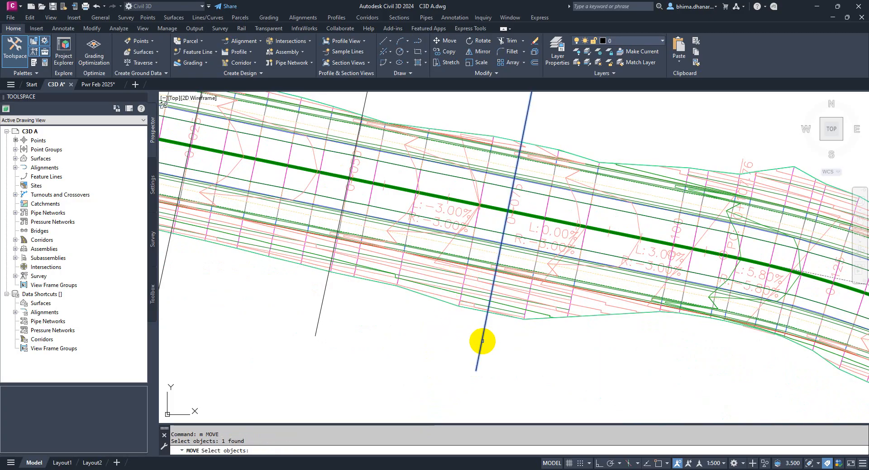
key(Return)
scroll(493, 351, up, 2)
click(493, 350)
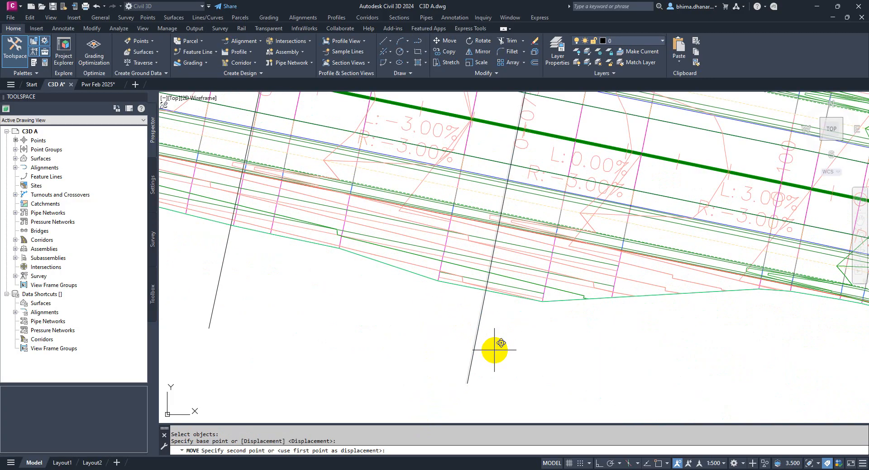
click(501, 352)
key(Escape)
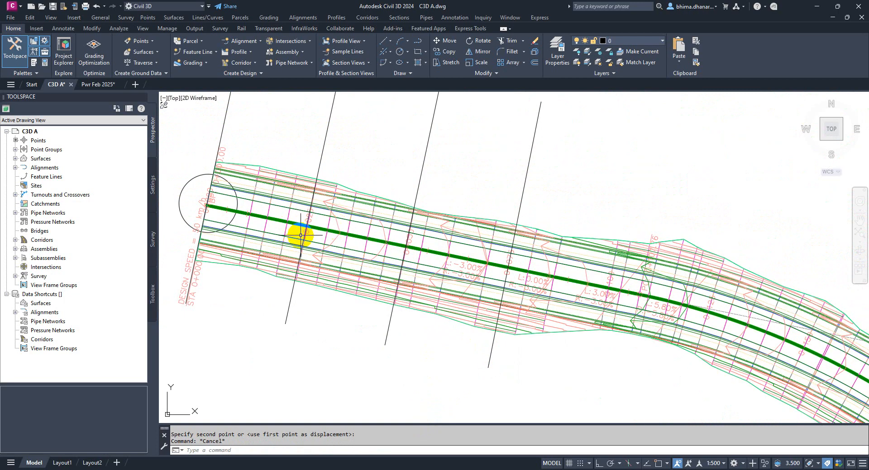
Step: Examine how the corridor continues from the four crossing lines through the curve and into the following straight
scroll(308, 194, down, 3)
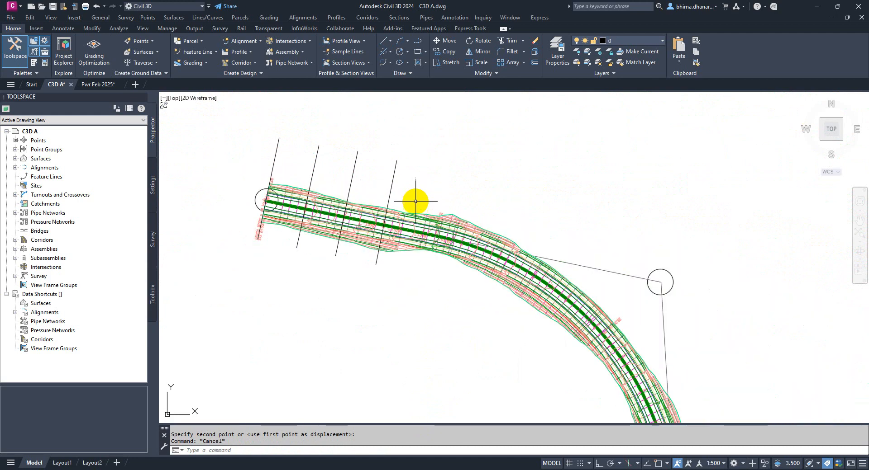
scroll(423, 180, down, 3)
scroll(552, 281, up, 5)
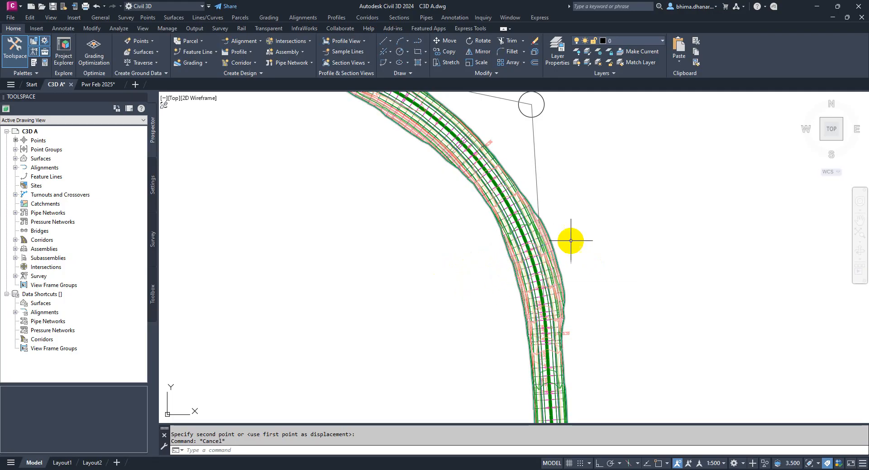
scroll(540, 257, up, 5)
scroll(468, 347, down, 5)
scroll(470, 346, down, 3)
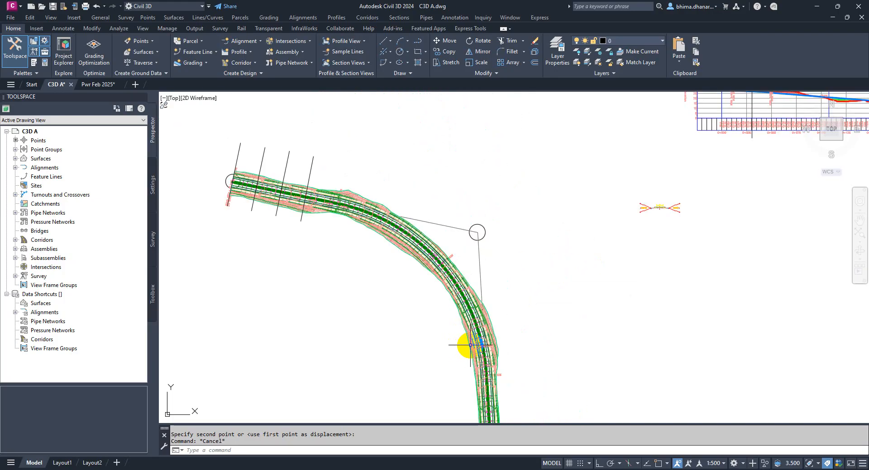
scroll(470, 345, up, 1)
scroll(471, 346, up, 2)
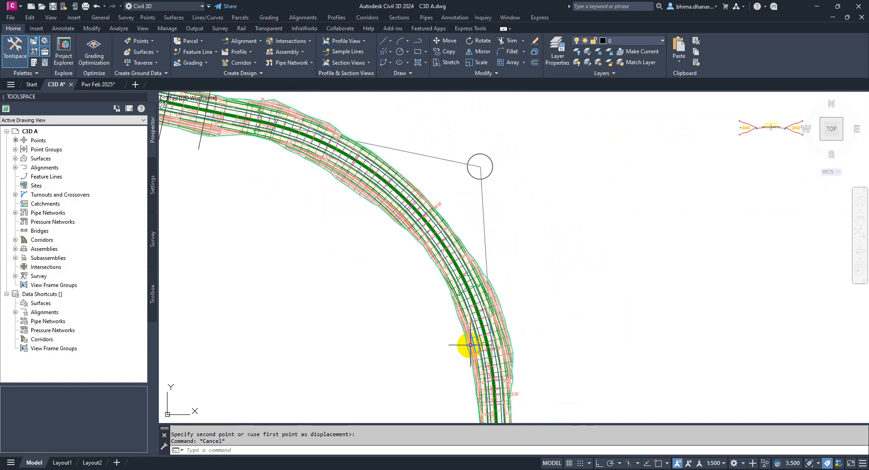
middle_drag(355, 204, 470, 293)
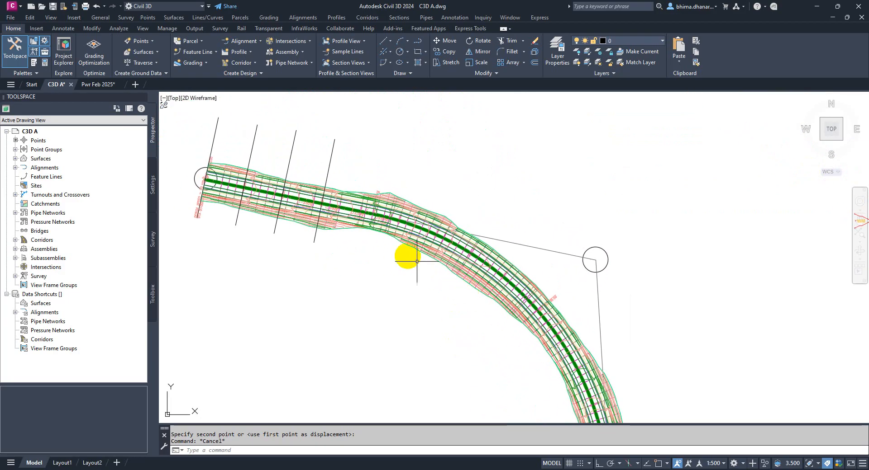
scroll(315, 179, up, 2)
middle_drag(351, 200, 467, 251)
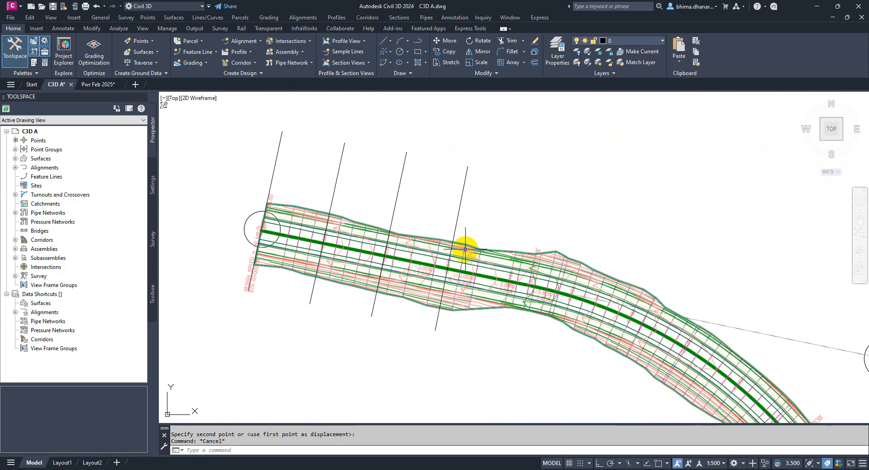
Step: Switch to the Pwr Feb 2025 drawing and examine the fill slope, road and cut slope in the section view at 0+000.00
click(92, 85)
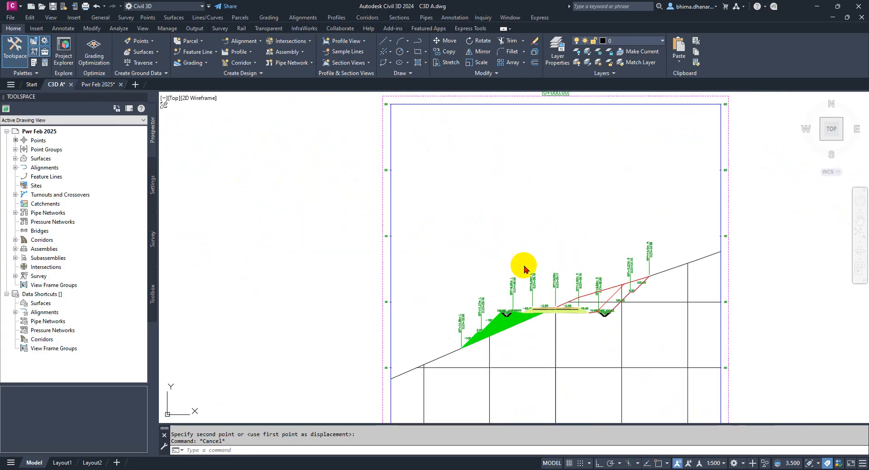
scroll(659, 316, up, 1)
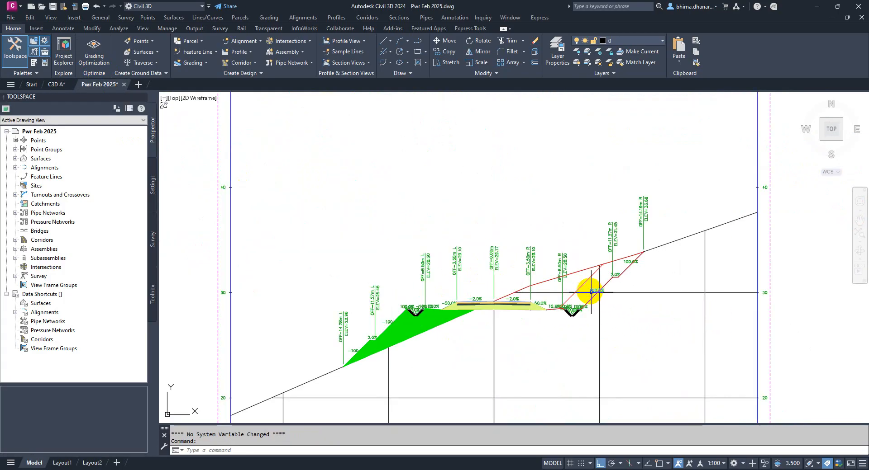
scroll(575, 276, up, 2)
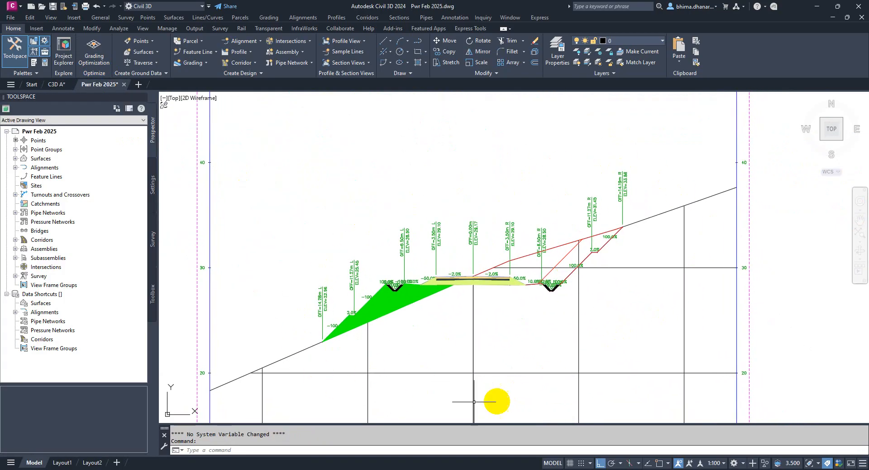
scroll(362, 316, up, 2)
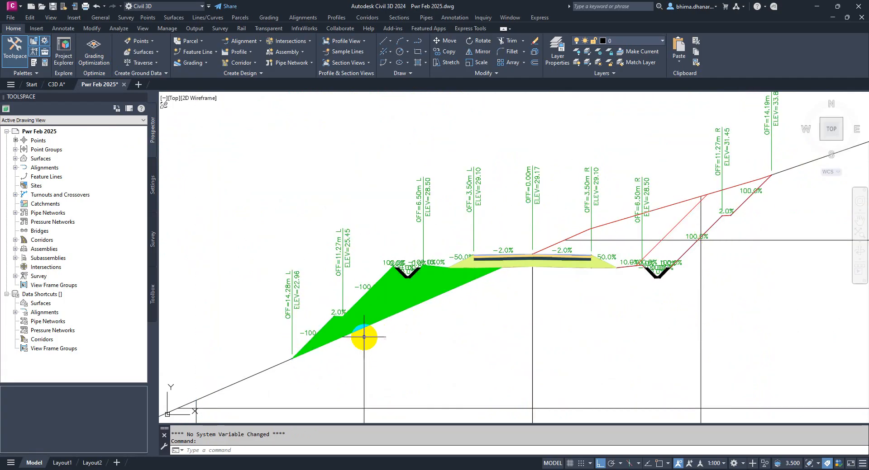
scroll(364, 337, down, 2)
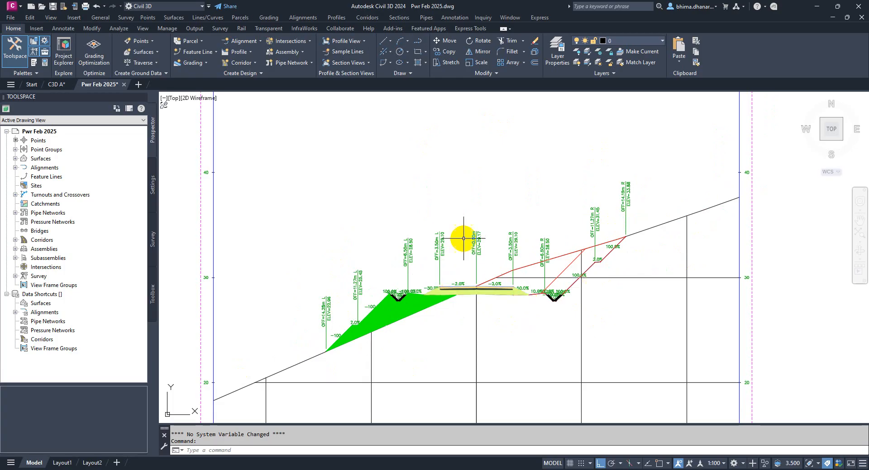
Step: Examine the whole grid of section views and compare their cut and fill shapes row by row
scroll(364, 252, down, 5)
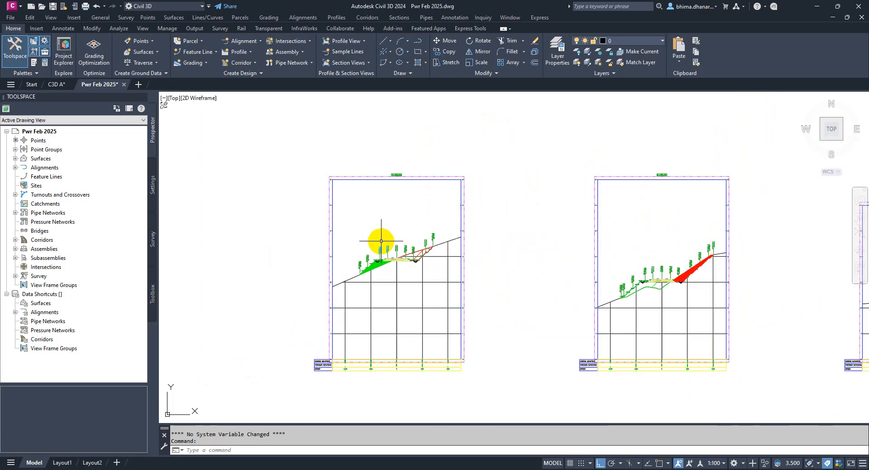
scroll(381, 241, down, 5)
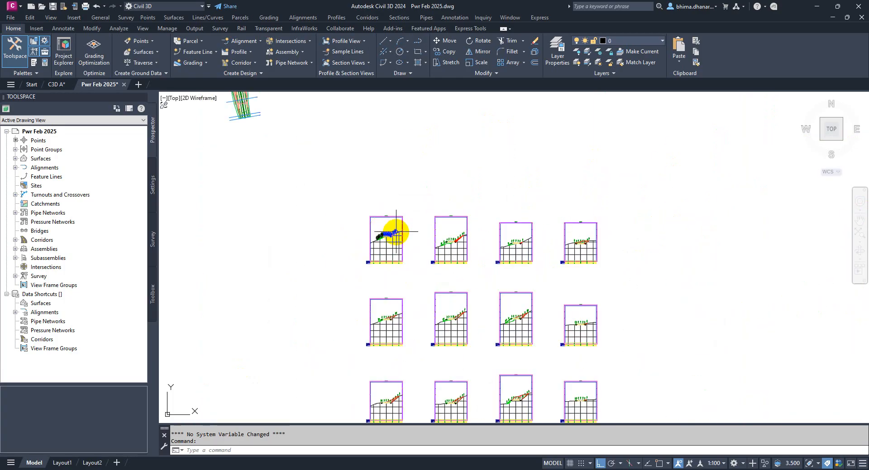
scroll(396, 232, down, 1)
scroll(435, 391, up, 3)
scroll(528, 381, down, 2)
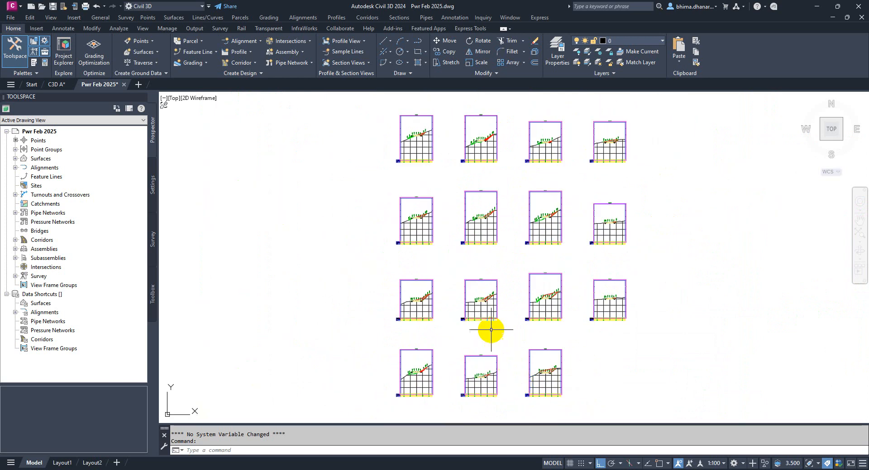
scroll(491, 330, up, 3)
scroll(588, 217, down, 3)
scroll(483, 214, up, 2)
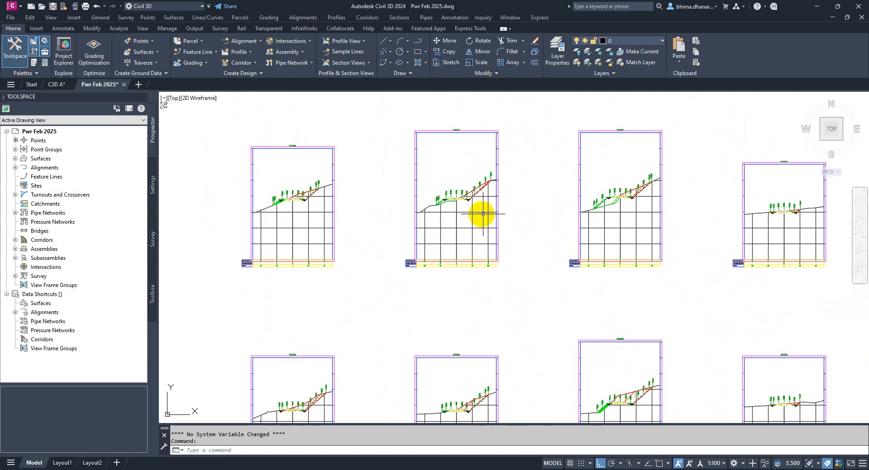
scroll(453, 254, down, 2)
Step: Inspect the benched cut slope and its offset, elevation and grade labels in the third row's first section view
scroll(316, 227, up, 5)
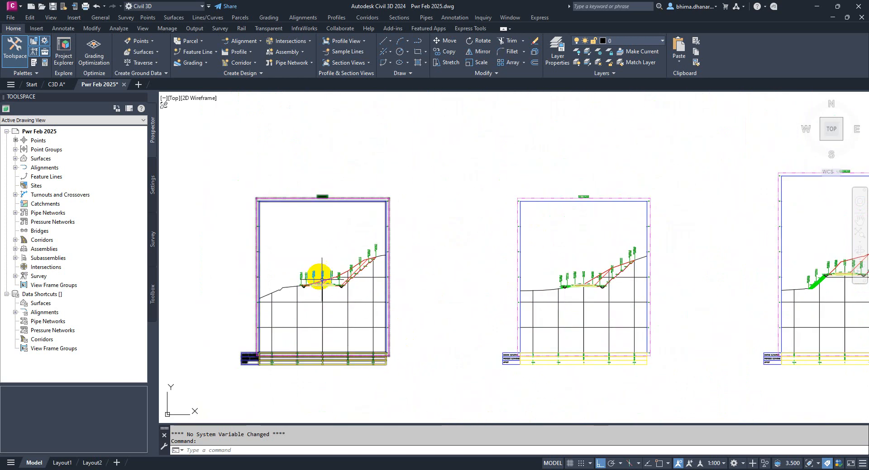
scroll(315, 284, up, 3)
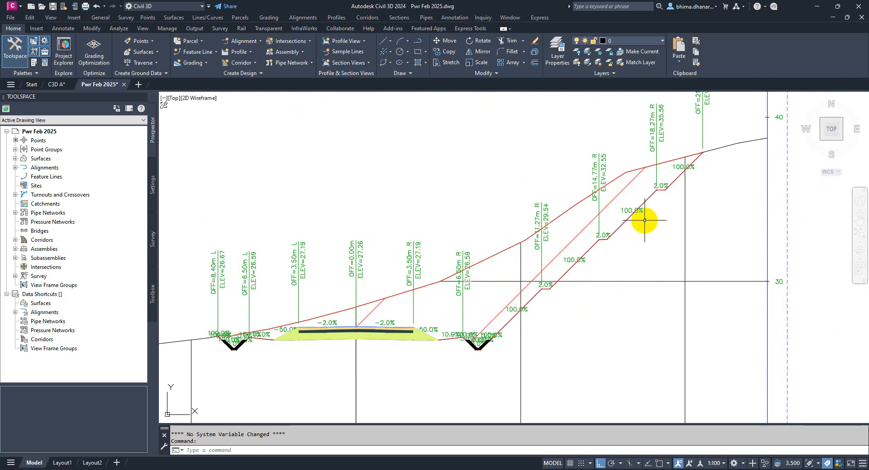
scroll(688, 170, up, 2)
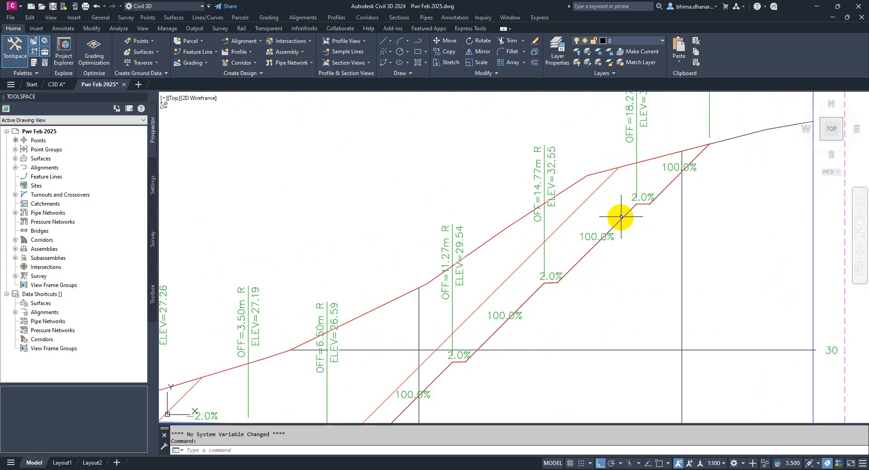
scroll(621, 218, down, 5)
scroll(674, 246, down, 1)
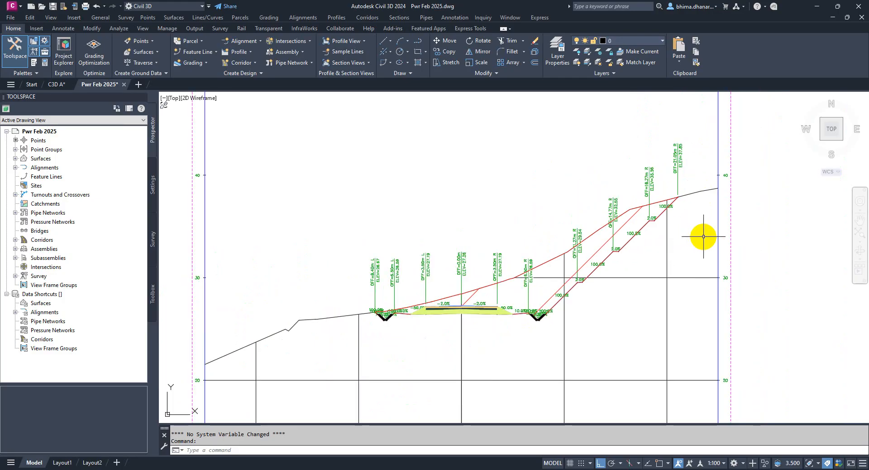
scroll(647, 259, down, 2)
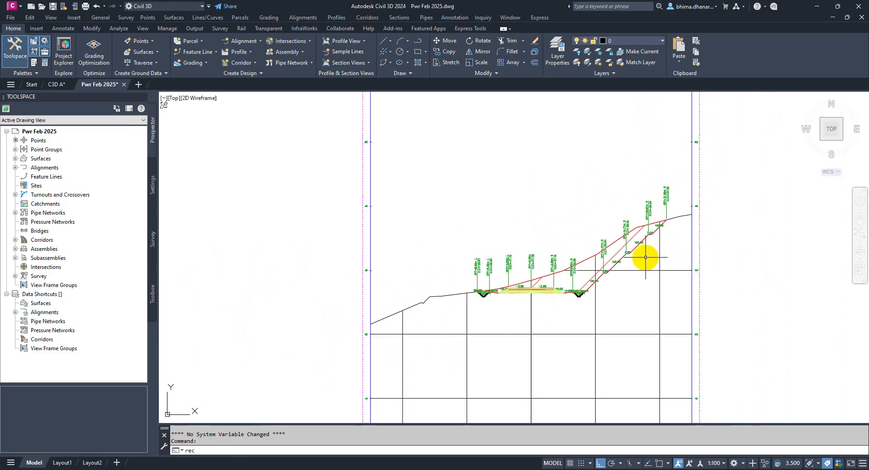
Step: Draw an upright rectangle over the section view, framing the road, both ditches and most of the benched cut slope
key(Return)
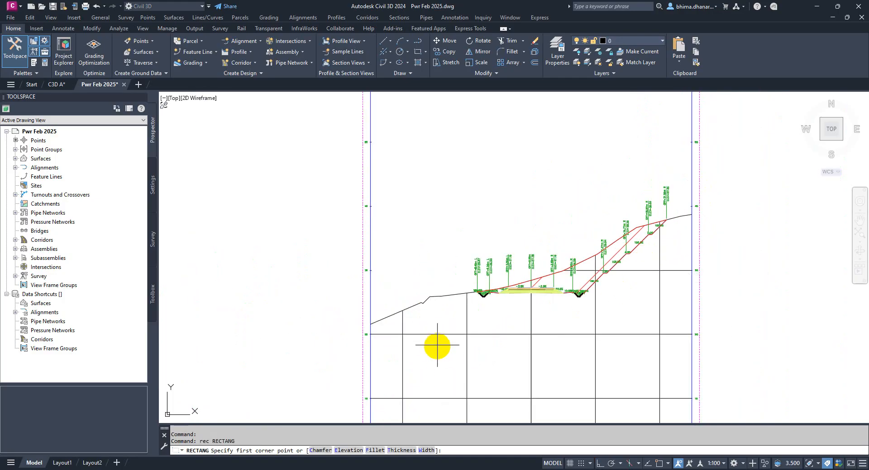
scroll(437, 351, down, 2)
scroll(504, 418, up, 2)
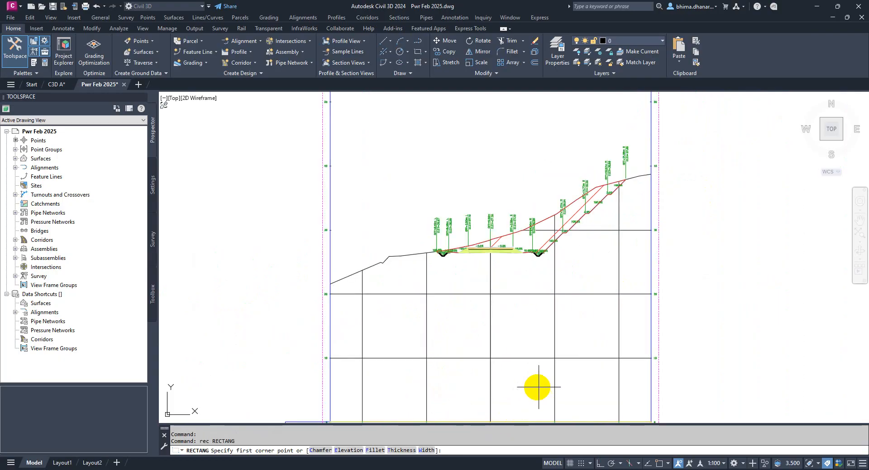
click(392, 407)
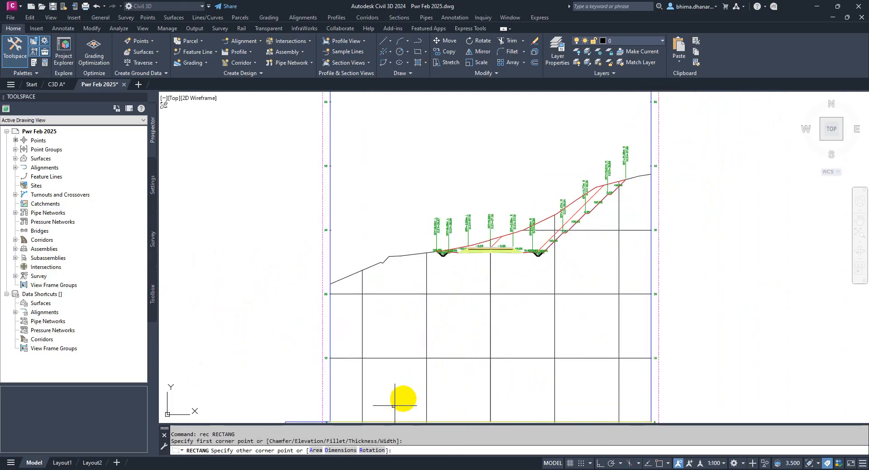
click(598, 107)
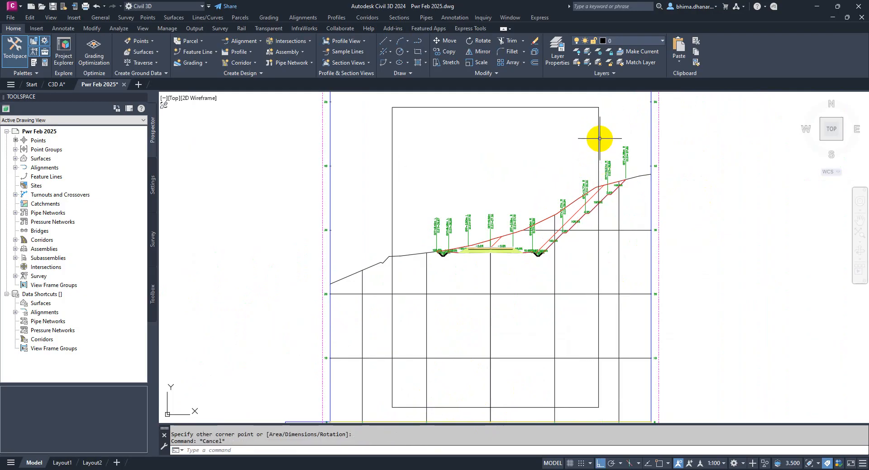
key(Escape)
click(594, 107)
click(609, 41)
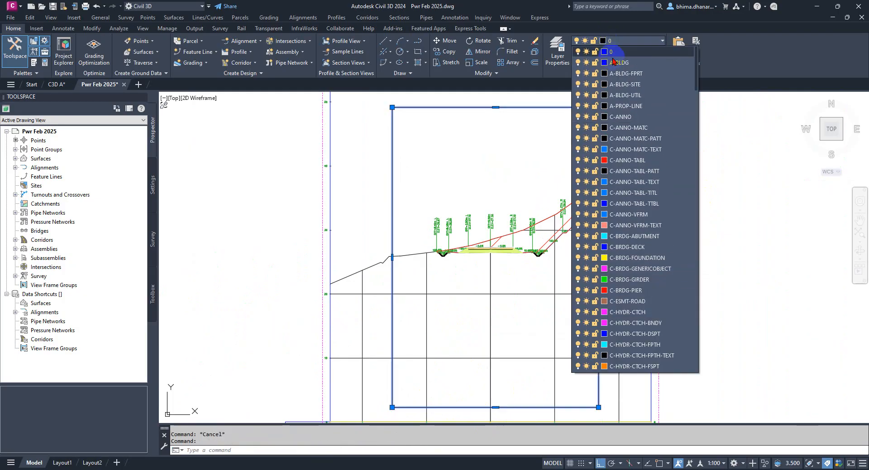
key(Escape)
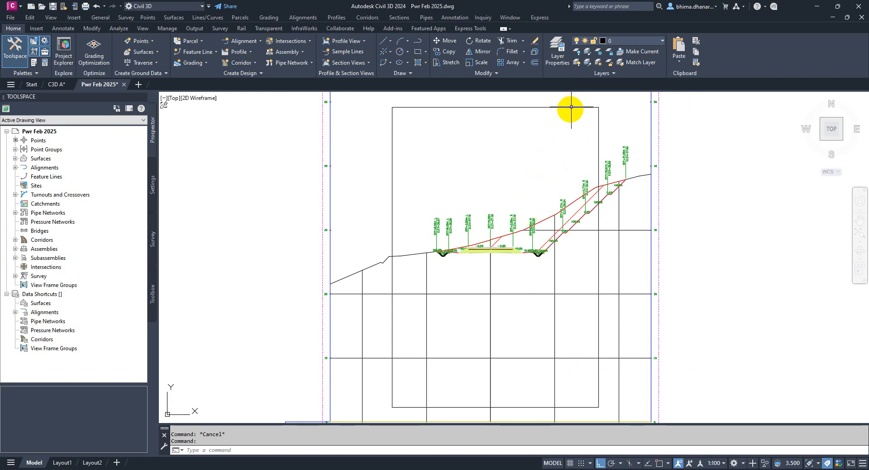
Step: Examine the benched cut slope from the ditch to its daylight point, comparing its extent with the rectangle's right edge and the offset labels
scroll(603, 195, up, 5)
scroll(617, 330, down, 2)
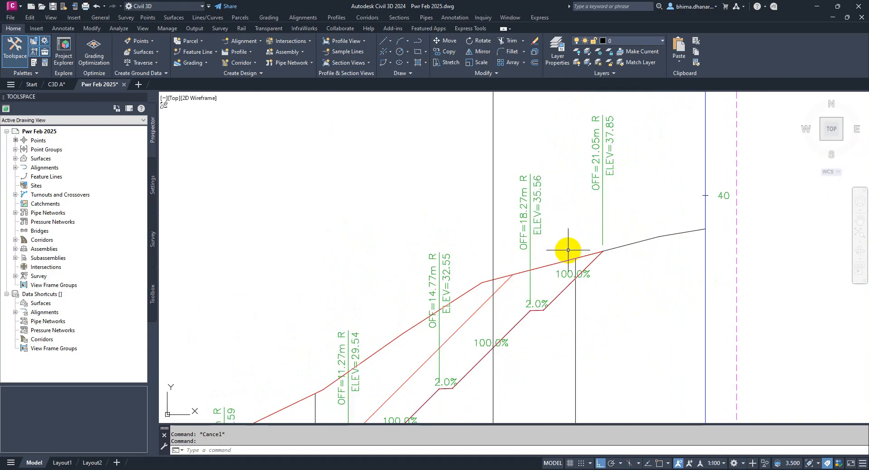
scroll(567, 250, down, 6)
scroll(474, 291, up, 2)
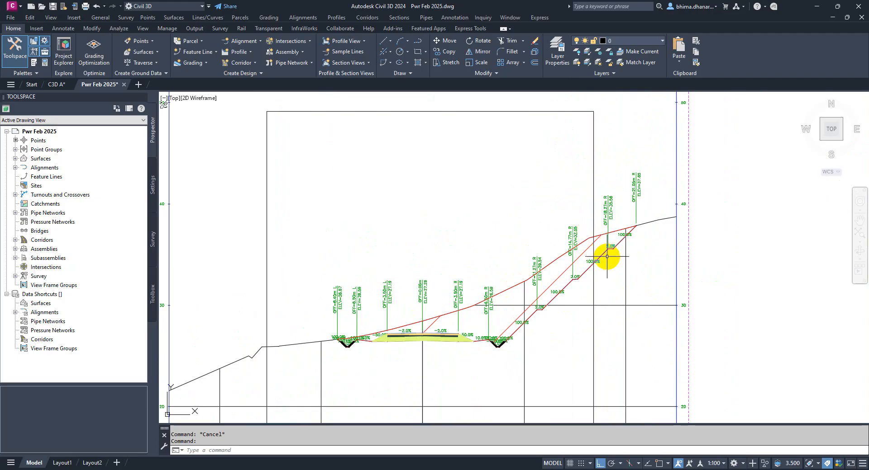
scroll(607, 257, up, 2)
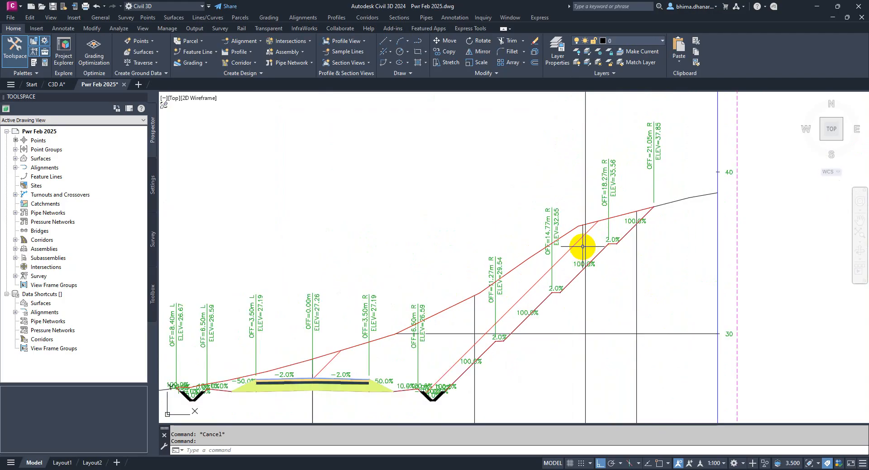
scroll(588, 180, down, 2)
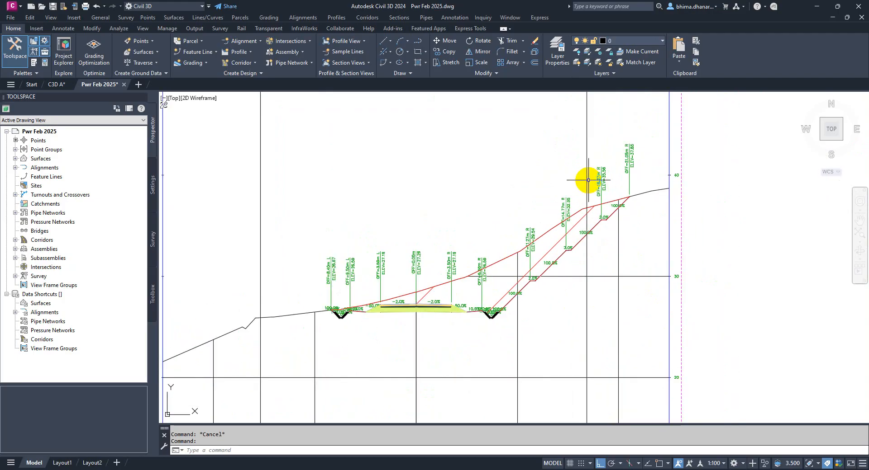
scroll(396, 218, up, 2)
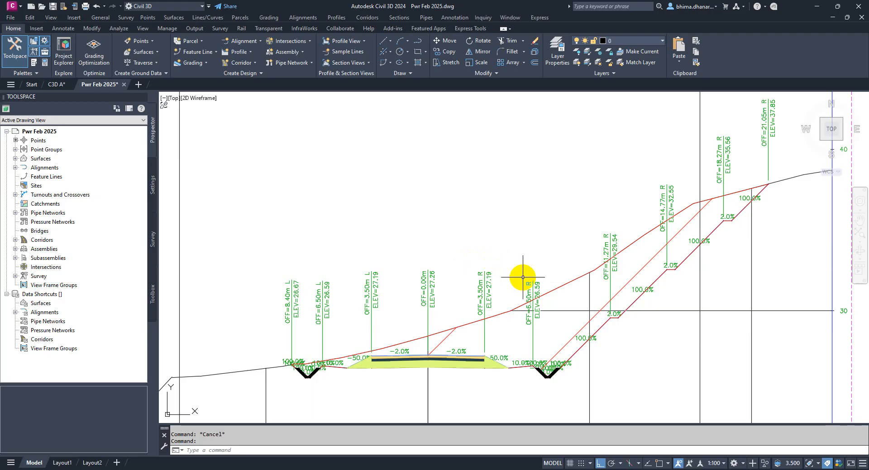
scroll(655, 318, up, 1)
scroll(502, 248, down, 2)
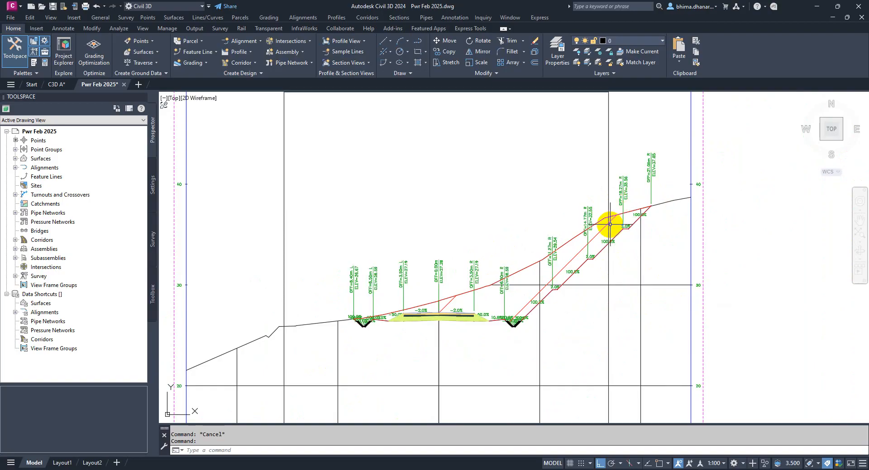
scroll(596, 226, down, 2)
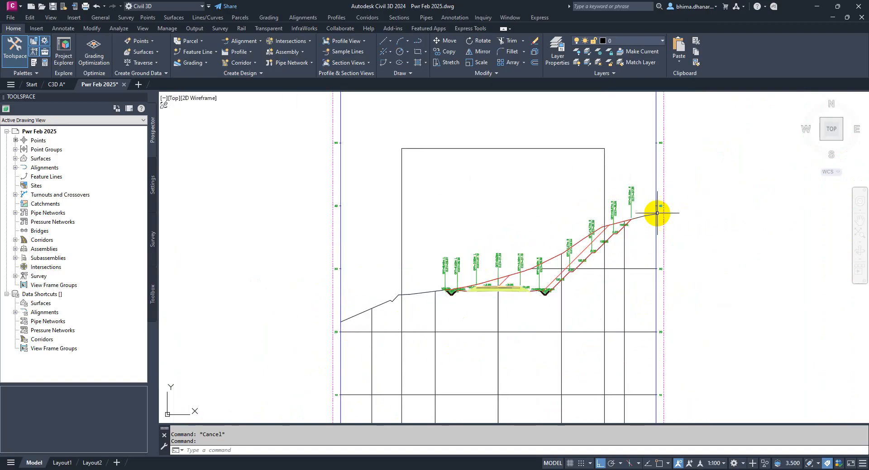
scroll(585, 223, up, 2)
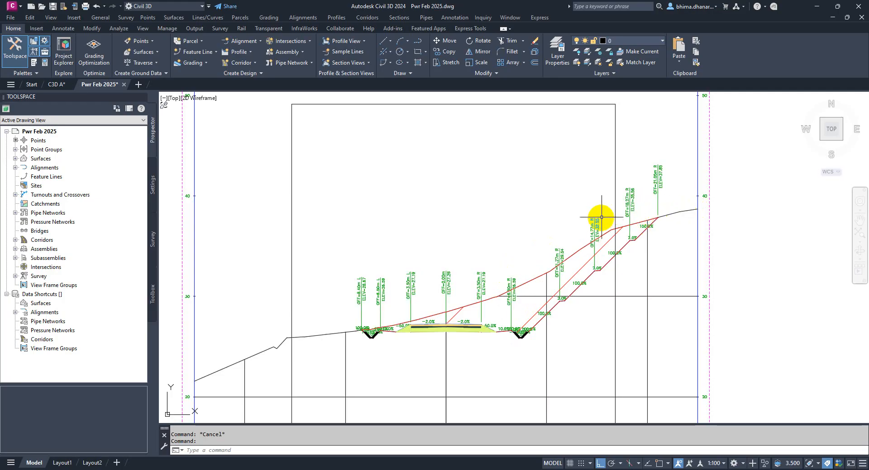
scroll(606, 222, up, 2)
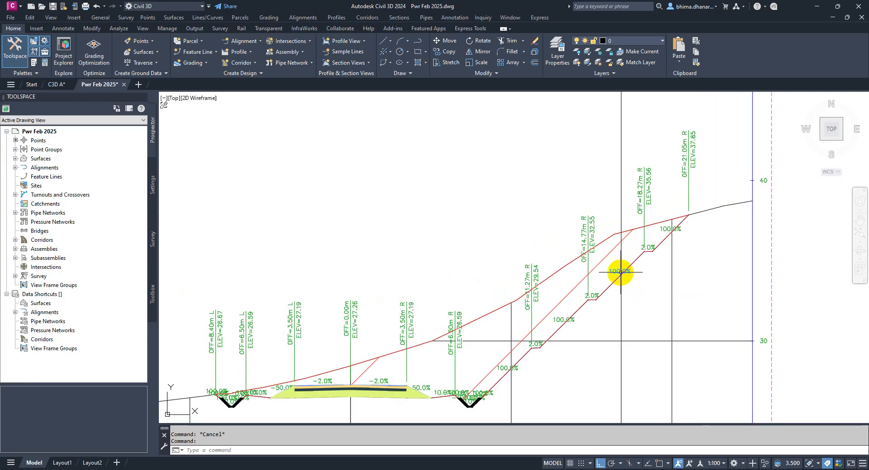
scroll(621, 272, down, 2)
scroll(498, 345, up, 2)
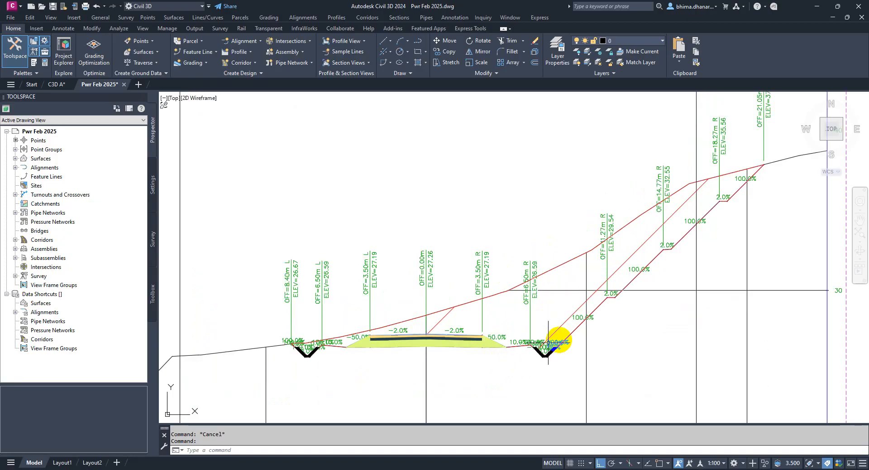
Step: With object snap on, add a horizontal linear dimension from the road centreline to the cut slope's daylight point, placing it below the road
middle_drag(556, 333, 514, 306)
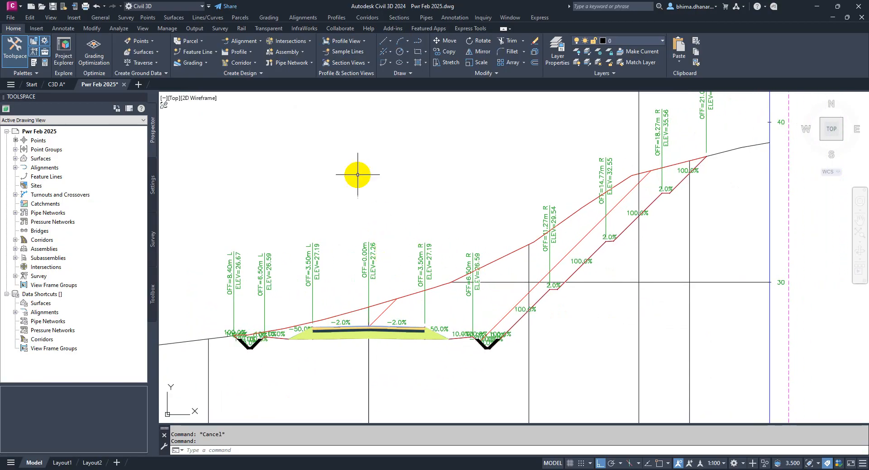
click(63, 29)
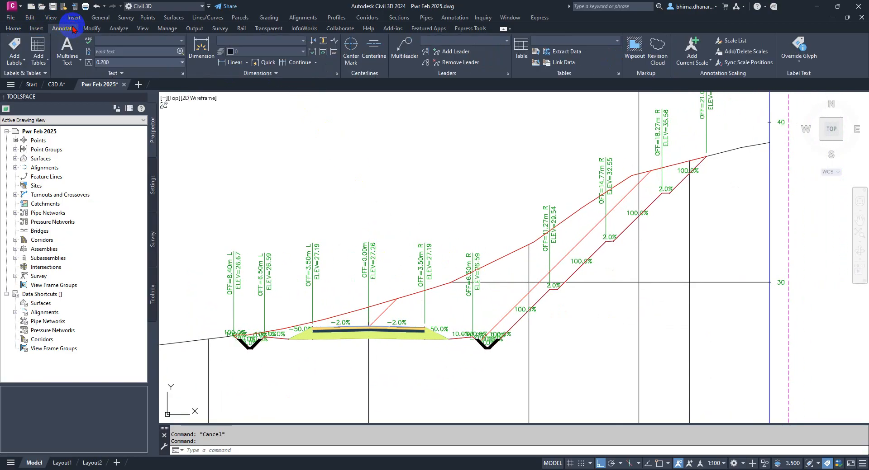
click(234, 63)
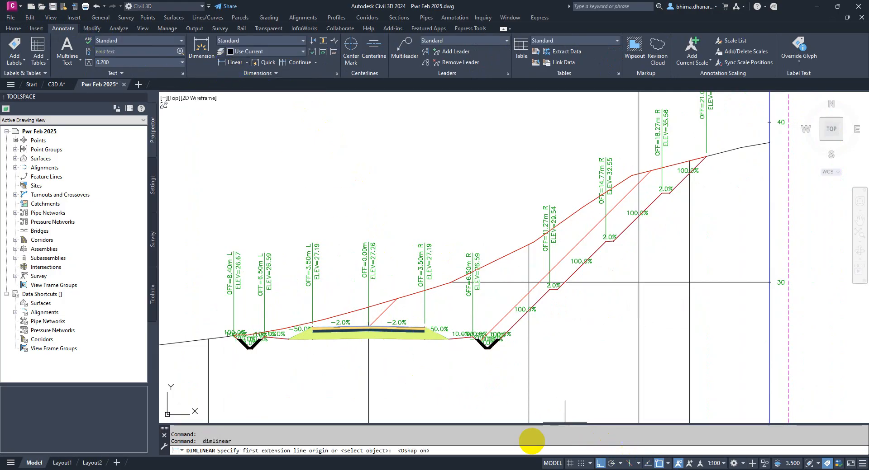
scroll(364, 346, up, 3)
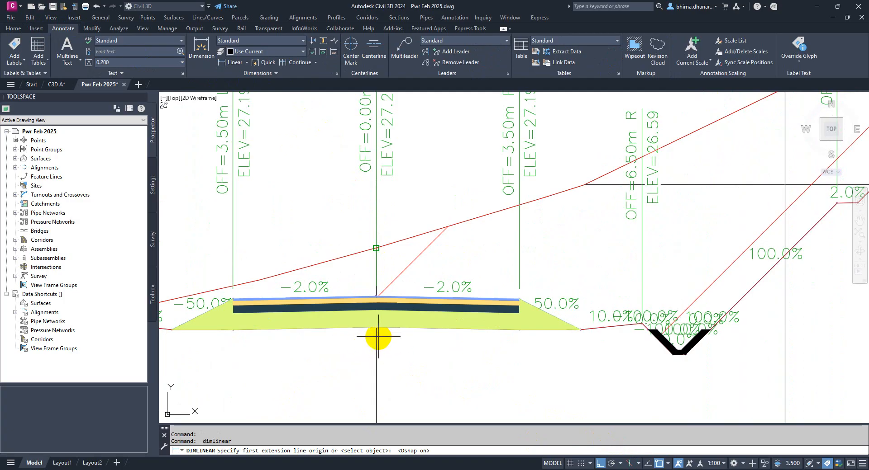
scroll(375, 335, up, 2)
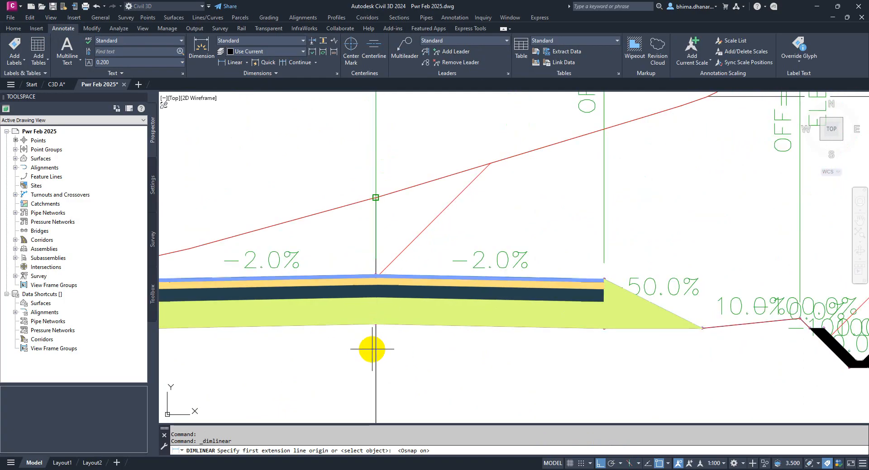
click(372, 350)
scroll(369, 347, down, 8)
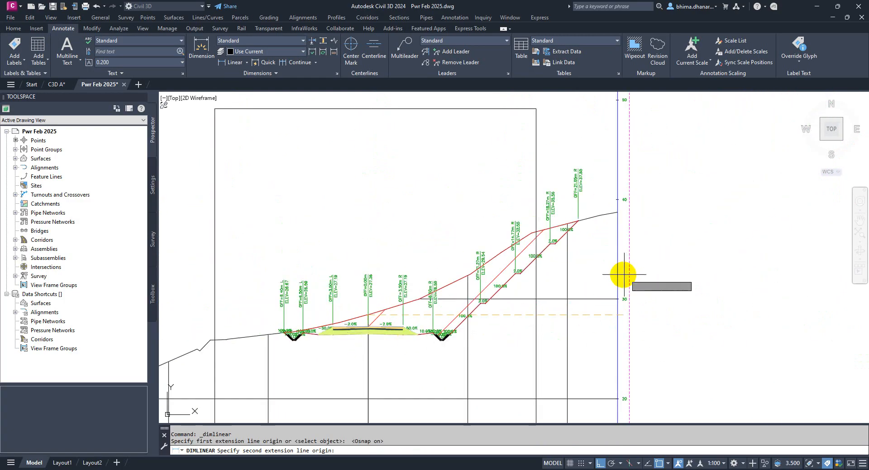
scroll(576, 214, up, 8)
scroll(592, 193, up, 5)
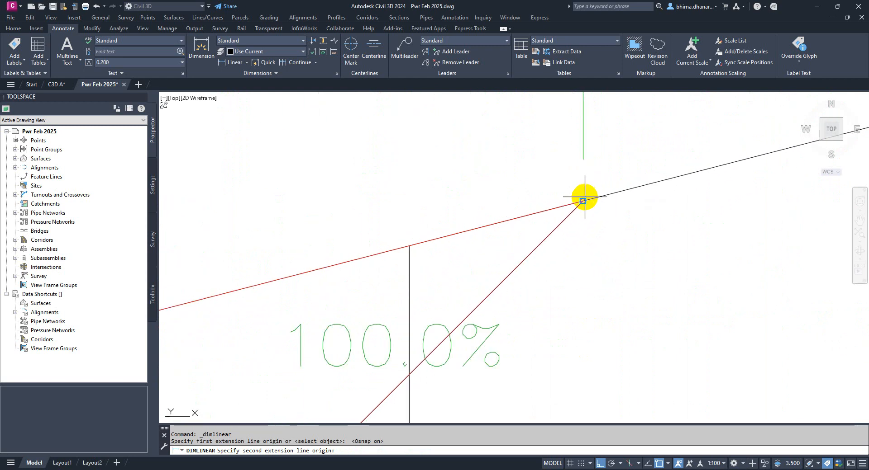
click(590, 203)
scroll(591, 200, down, 6)
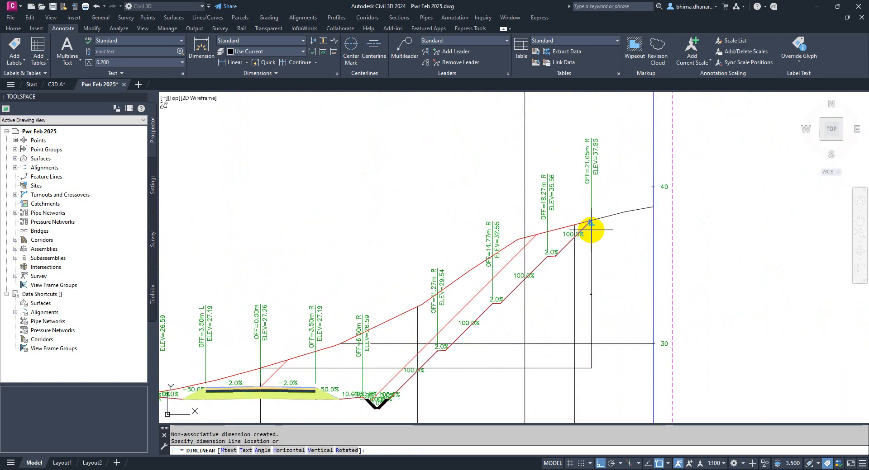
scroll(566, 276, up, 3)
click(538, 308)
Step: Read the new dimension's text and compare it with the offset and elevation labels at the top of the cut slope
scroll(469, 310, up, 6)
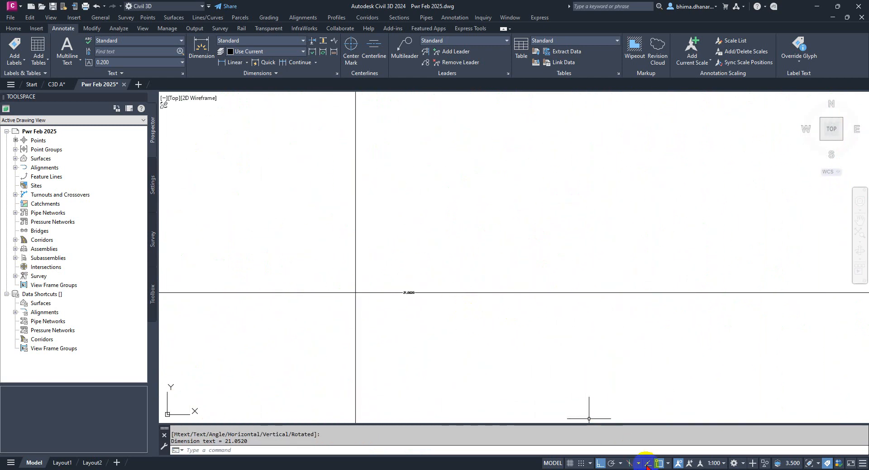
scroll(398, 292, up, 8)
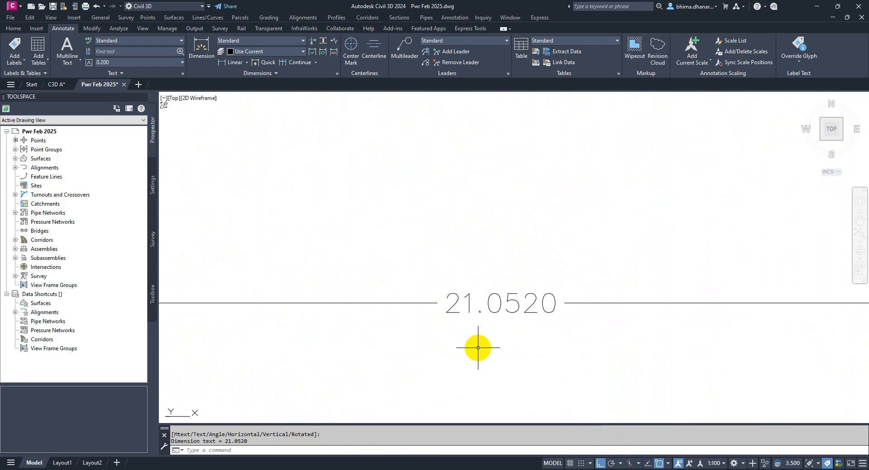
scroll(477, 348, down, 12)
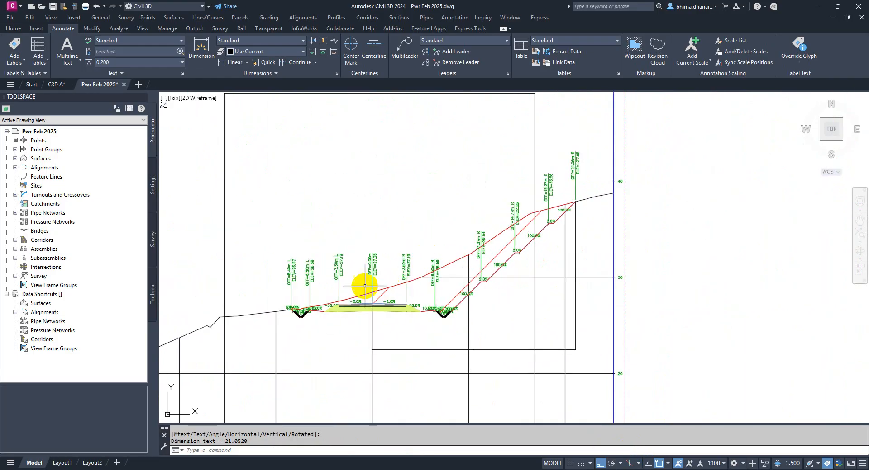
middle_drag(337, 231, 351, 259)
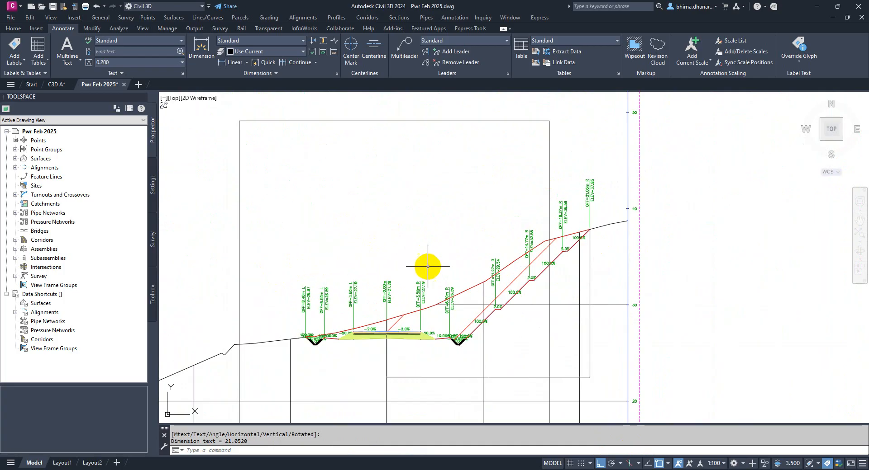
scroll(577, 237, up, 4)
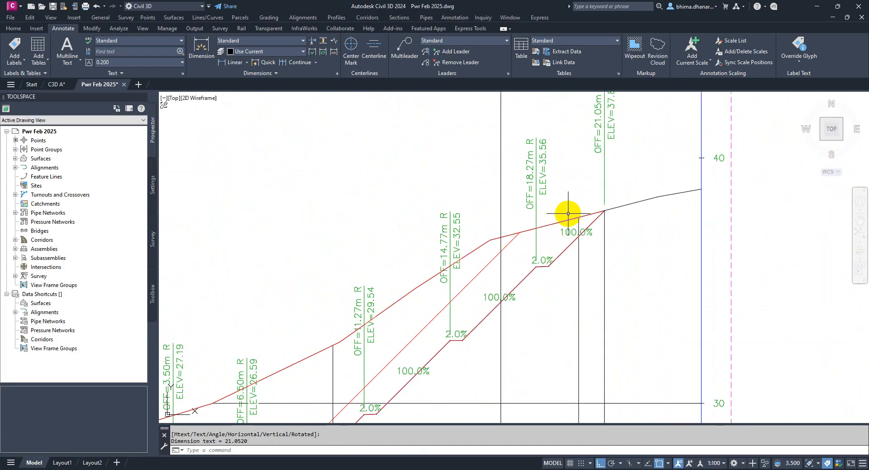
scroll(567, 213, up, 2)
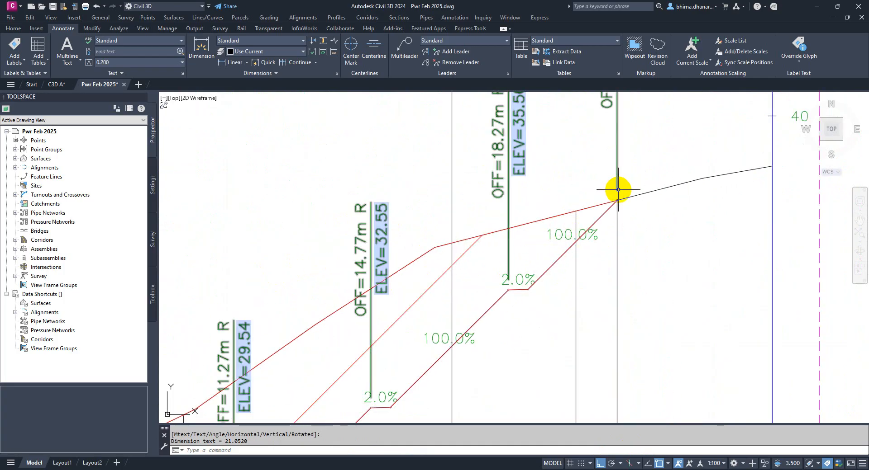
scroll(618, 190, down, 7)
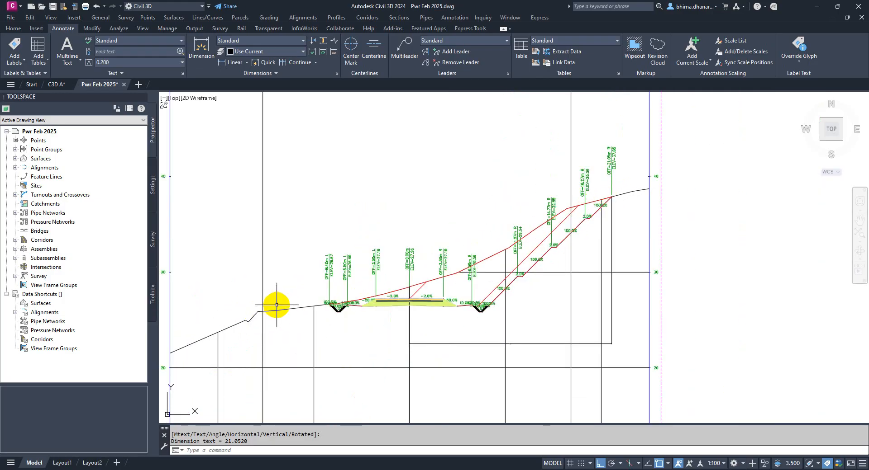
Step: Inspect where the left ditch meets the existing ground, the ground line beyond it, and the offset labels across to the right cut slope
scroll(376, 315, up, 10)
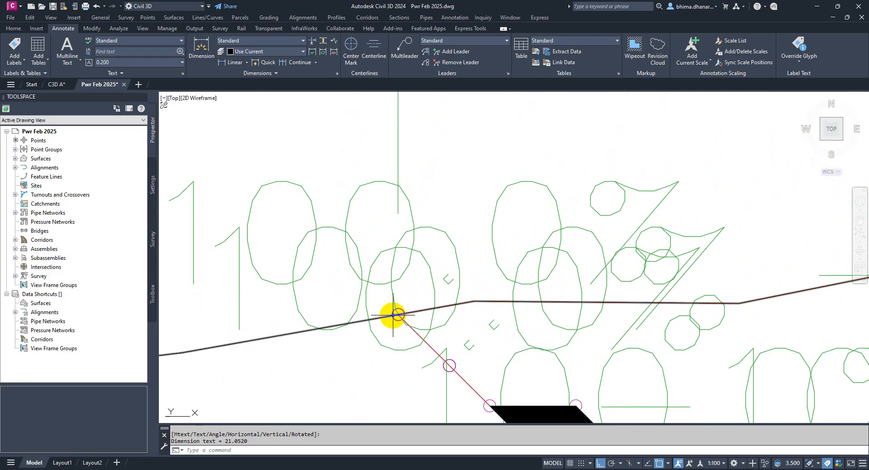
scroll(424, 320, down, 8)
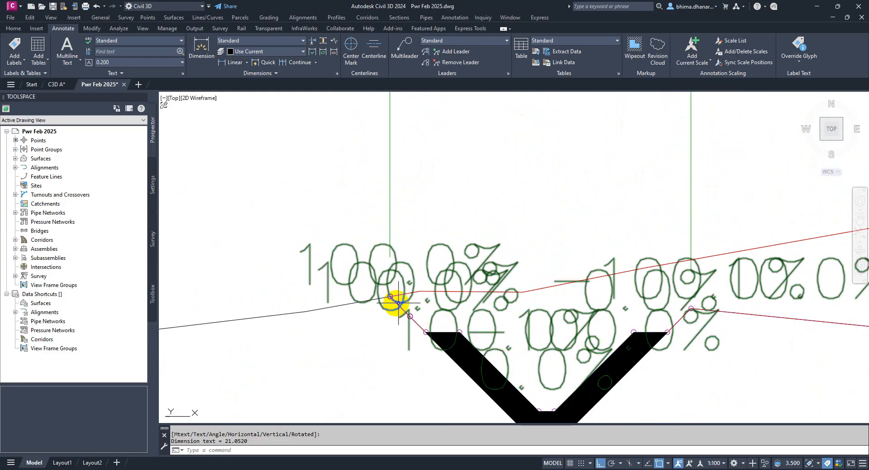
scroll(388, 303, down, 8)
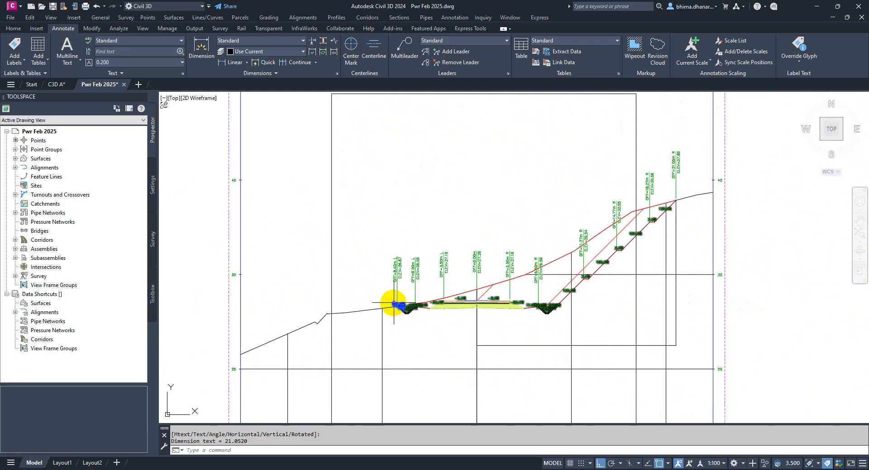
middle_drag(578, 254, 517, 251)
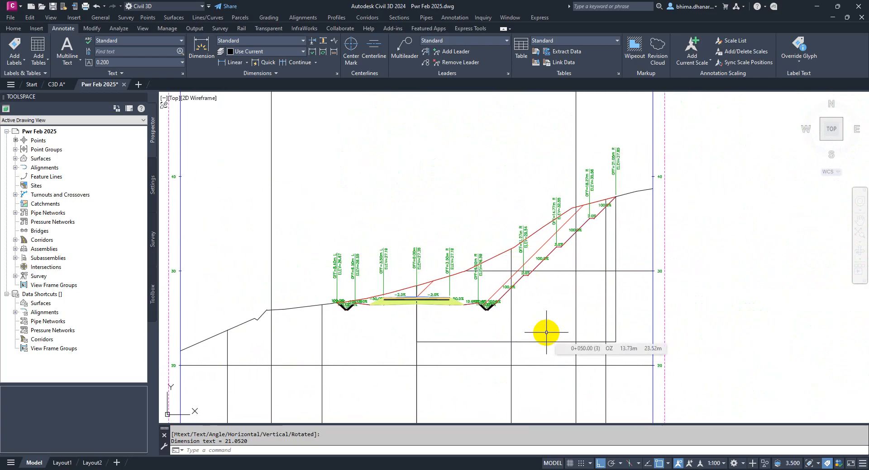
scroll(228, 344, up, 2)
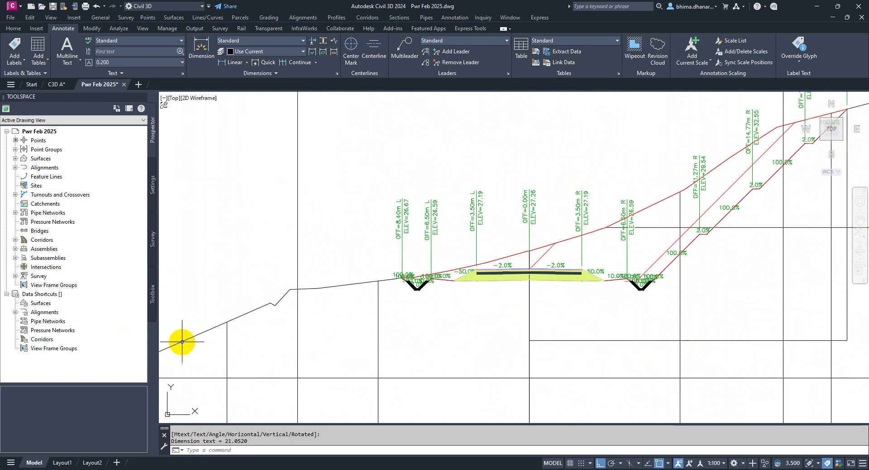
scroll(263, 286, up, 4)
scroll(363, 297, down, 4)
scroll(236, 337, up, 2)
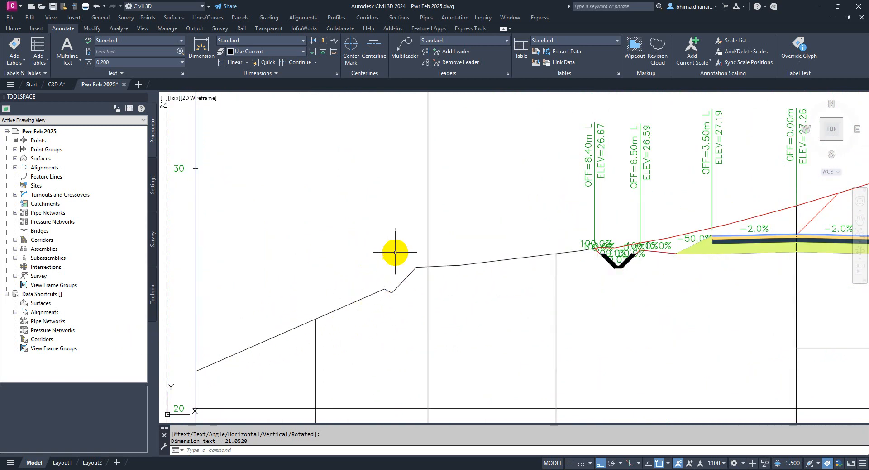
scroll(250, 322, down, 4)
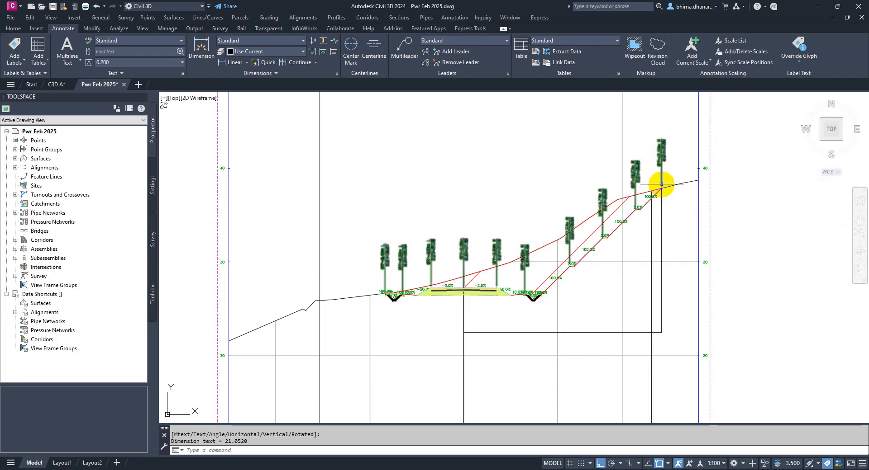
scroll(661, 186, up, 2)
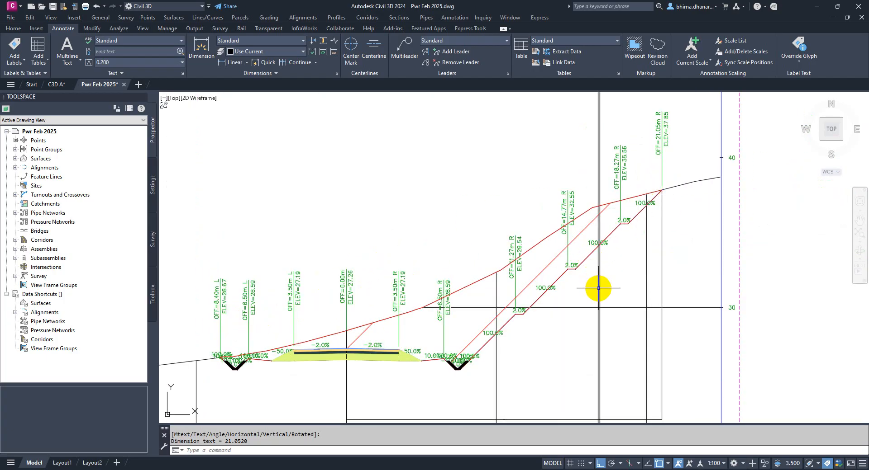
Step: Draw a rectangle around the road in the 0+300 section, from below the filled left slope to above the right cut slope
scroll(599, 288, down, 3)
scroll(434, 248, down, 4)
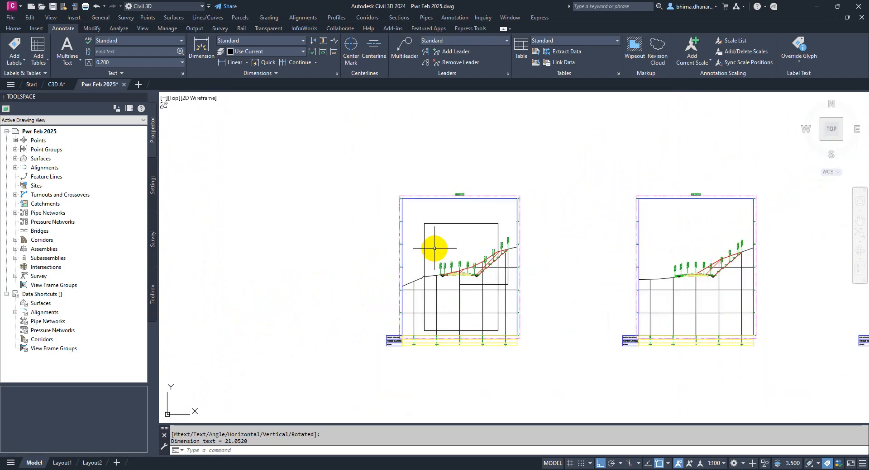
scroll(774, 252, up, 5)
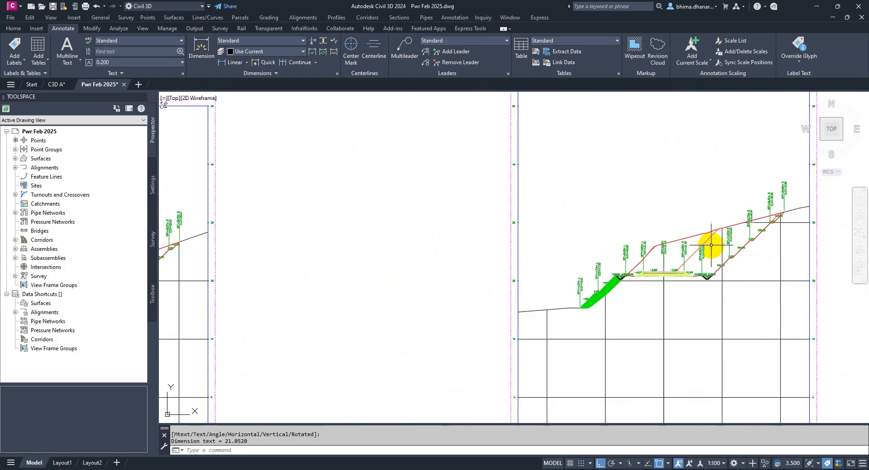
scroll(606, 249, down, 1)
scroll(593, 249, up, 2)
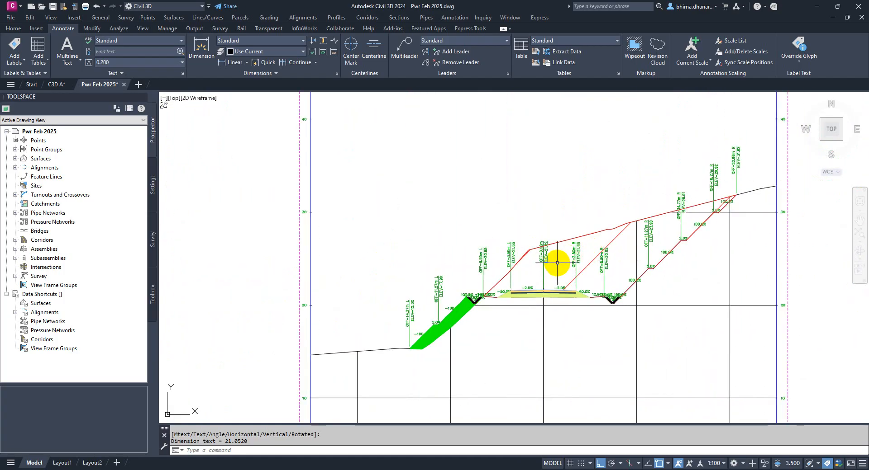
text(c)
key(Return)
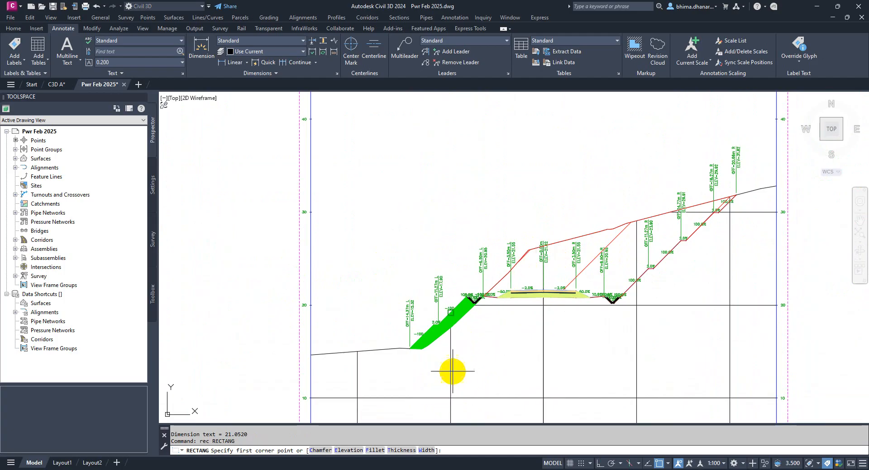
scroll(455, 358, down, 2)
click(447, 400)
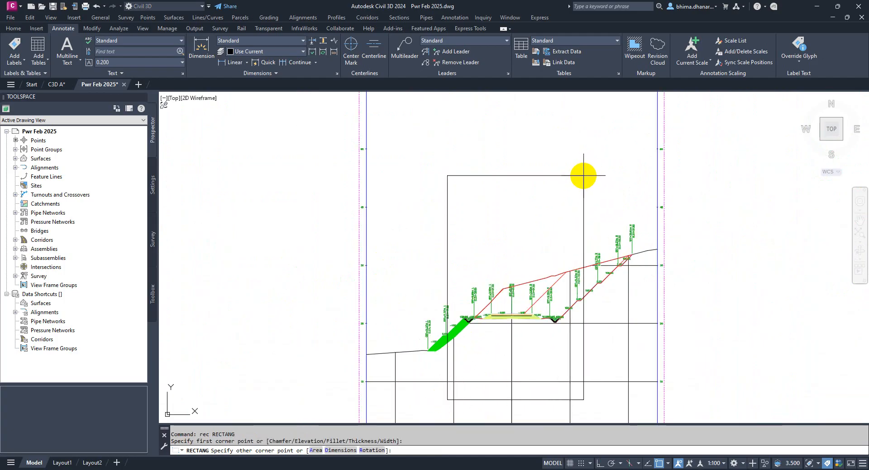
click(583, 176)
key(Escape)
key(Escape)
Step: Examine the benched fill slope left of the road, including its slope percentages and offset and elevation labels down to the daylight point
scroll(437, 371, up, 5)
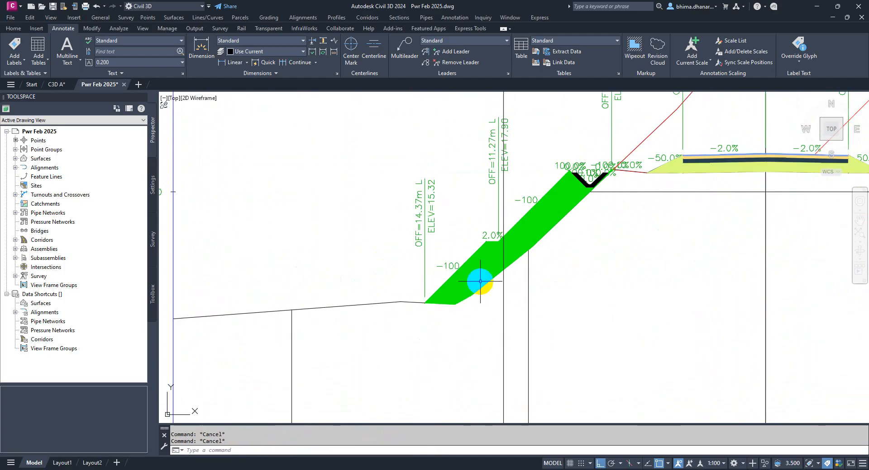
scroll(510, 227, up, 2)
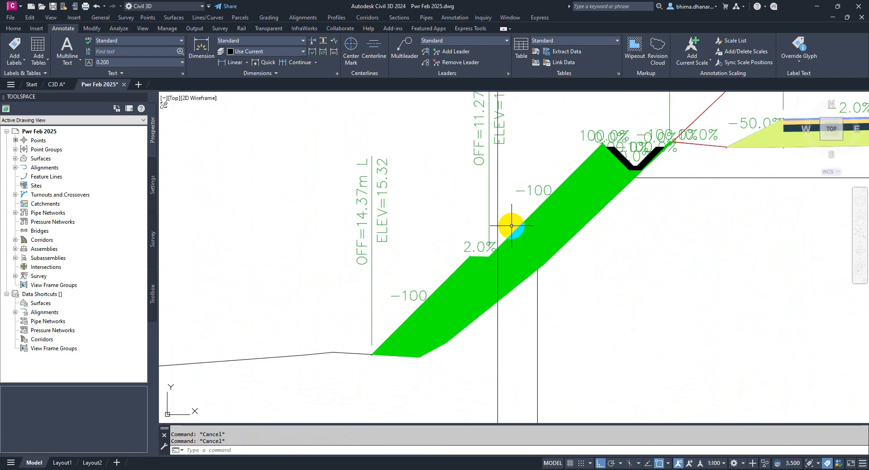
scroll(459, 306, down, 2)
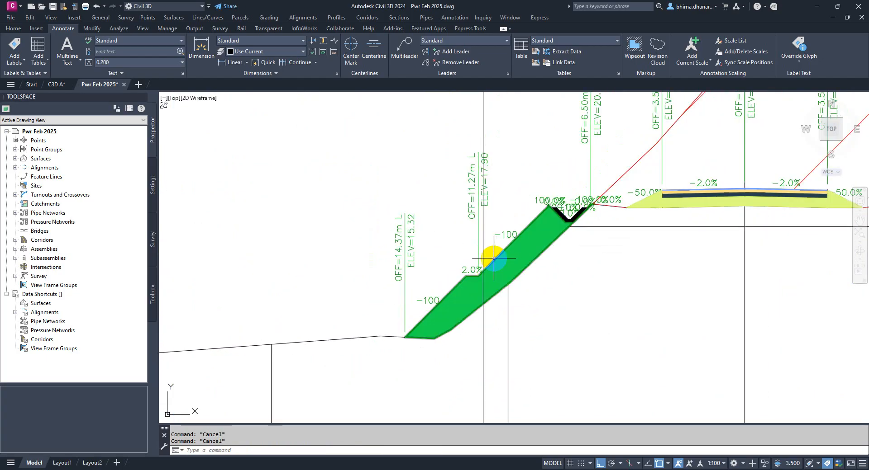
scroll(478, 268, up, 2)
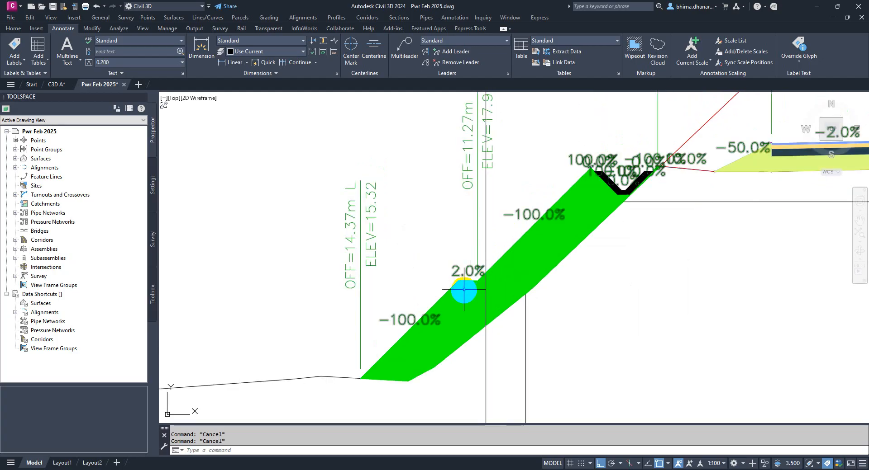
scroll(311, 365, down, 4)
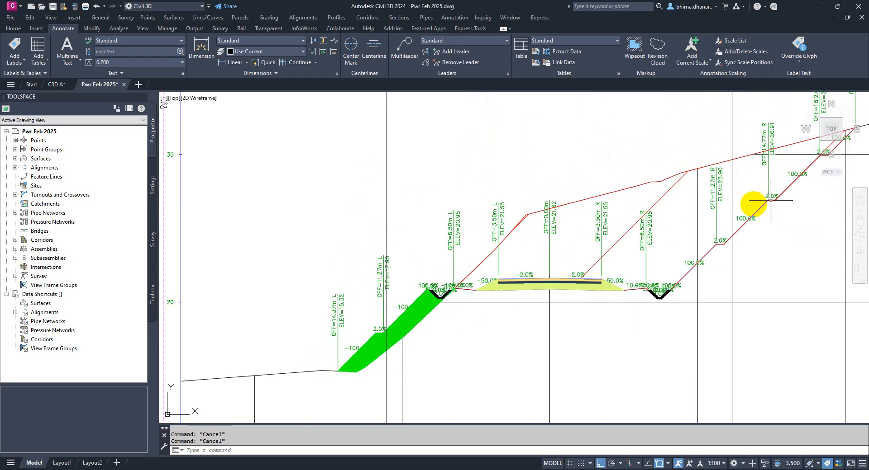
Step: Inspect the right cut slope's benches and offset labels, and compare both slopes' extents with the rectangle's sides
middle_drag(752, 202, 542, 278)
scroll(674, 217, up, 2)
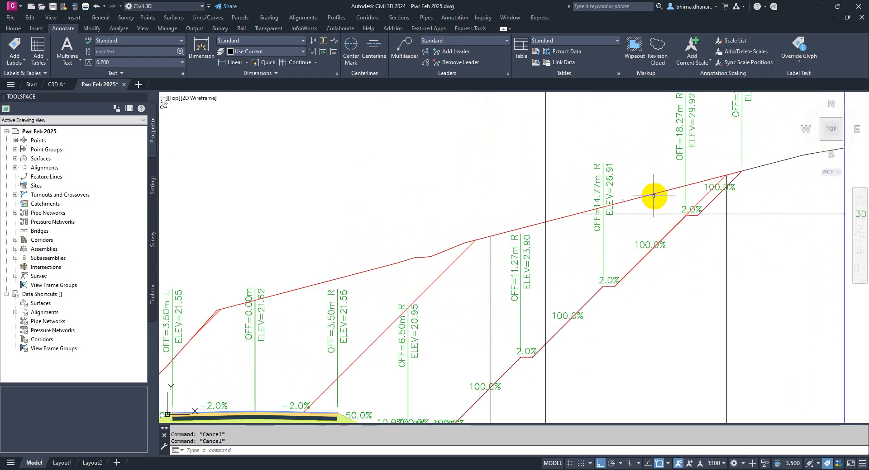
scroll(762, 181, down, 2)
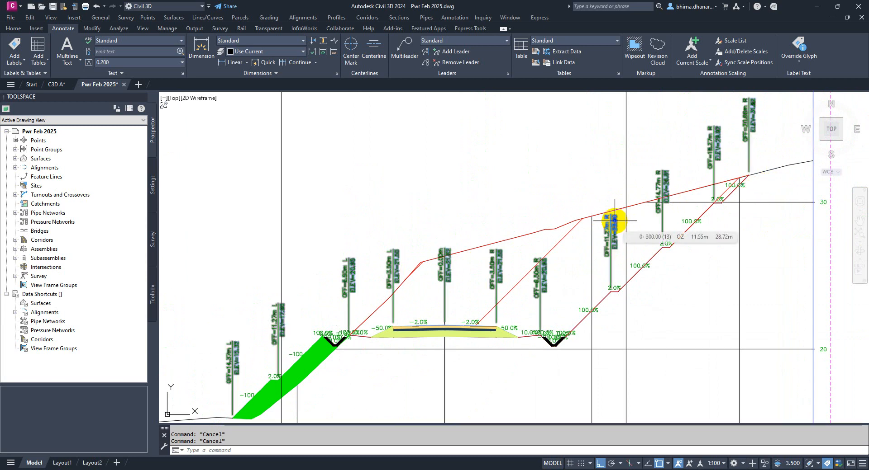
scroll(635, 233, up, 2)
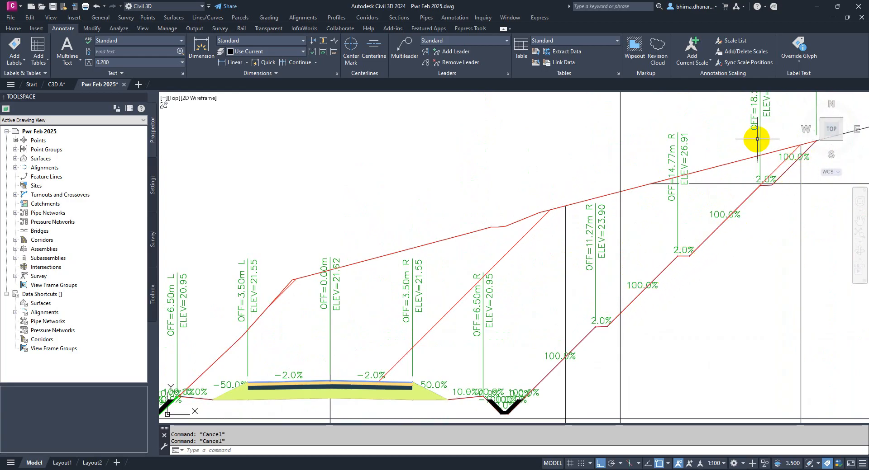
scroll(669, 238, down, 4)
scroll(452, 335, up, 4)
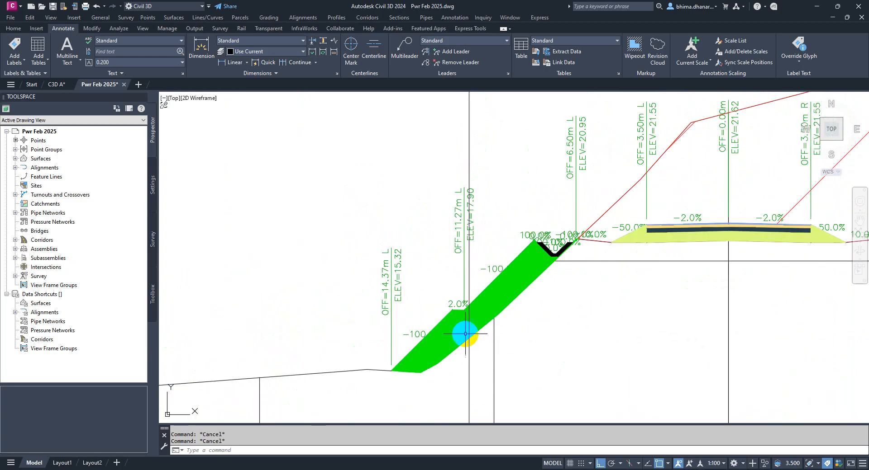
scroll(440, 328, down, 4)
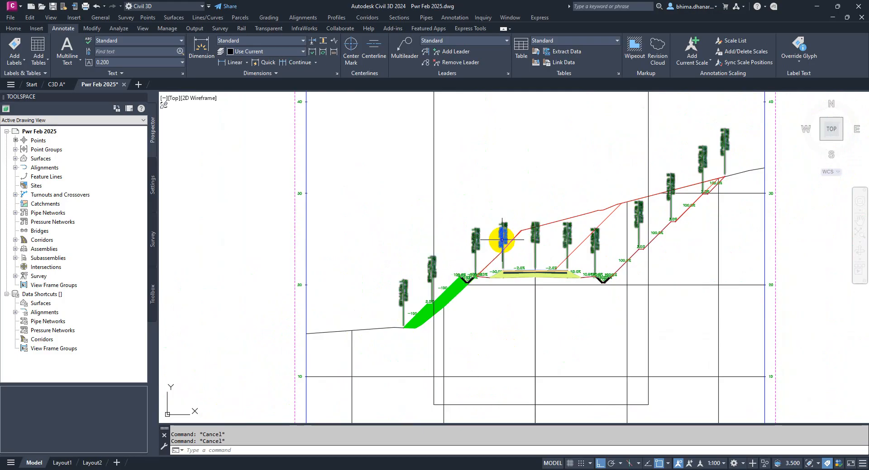
scroll(508, 236, down, 1)
scroll(521, 253, down, 2)
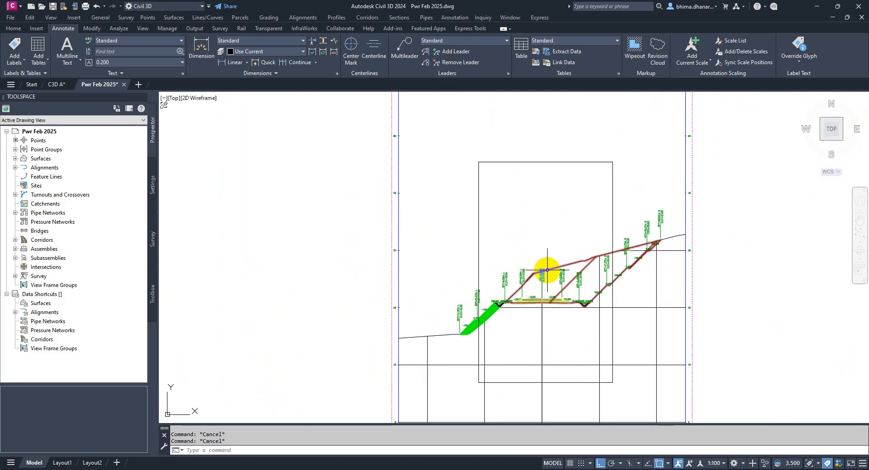
scroll(548, 276, up, 2)
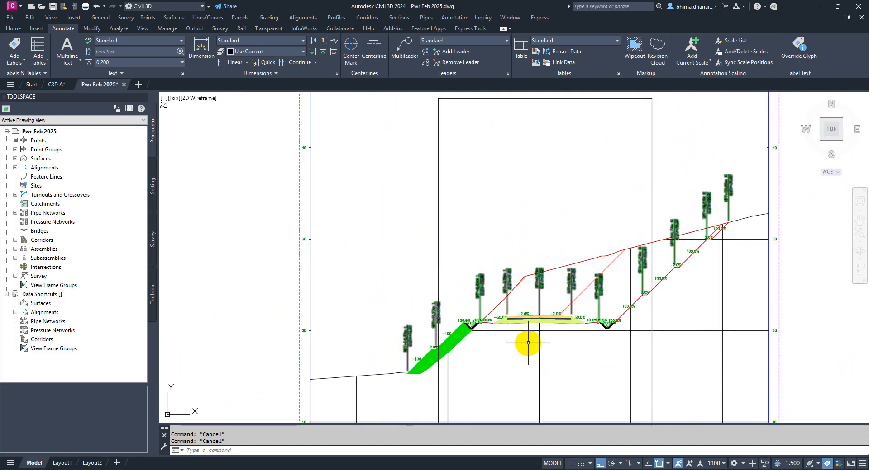
click(222, 64)
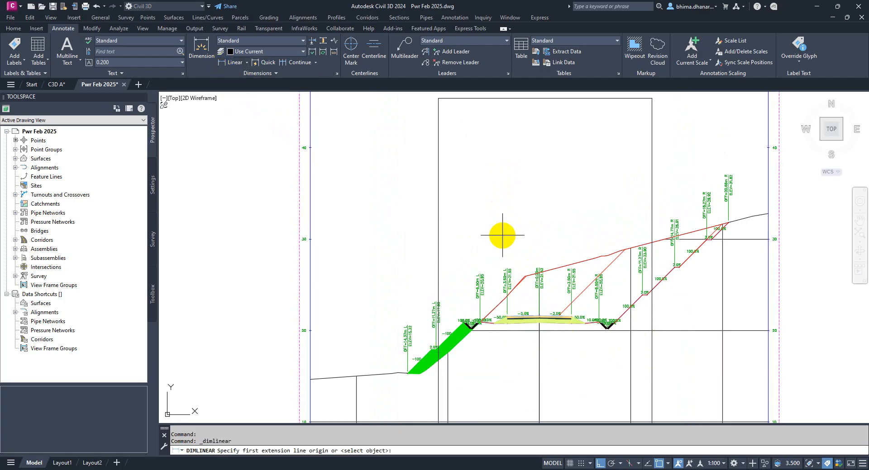
scroll(504, 235, down, 2)
scroll(524, 342, up, 2)
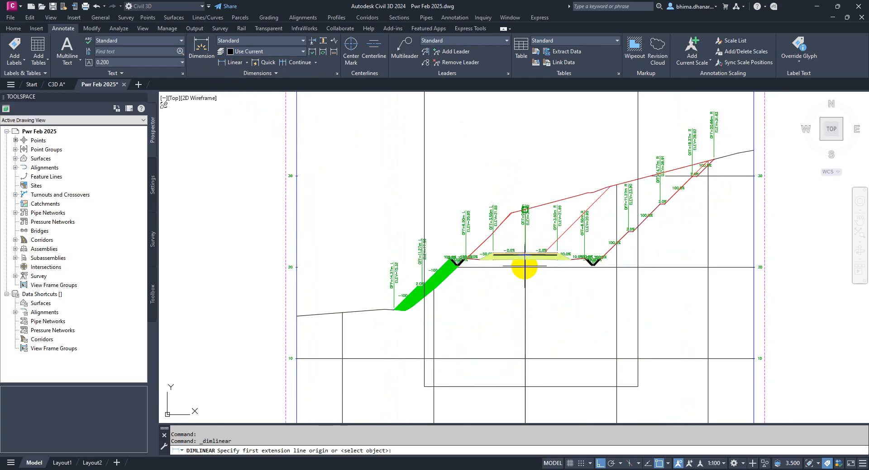
scroll(525, 267, up, 8)
scroll(520, 205, up, 3)
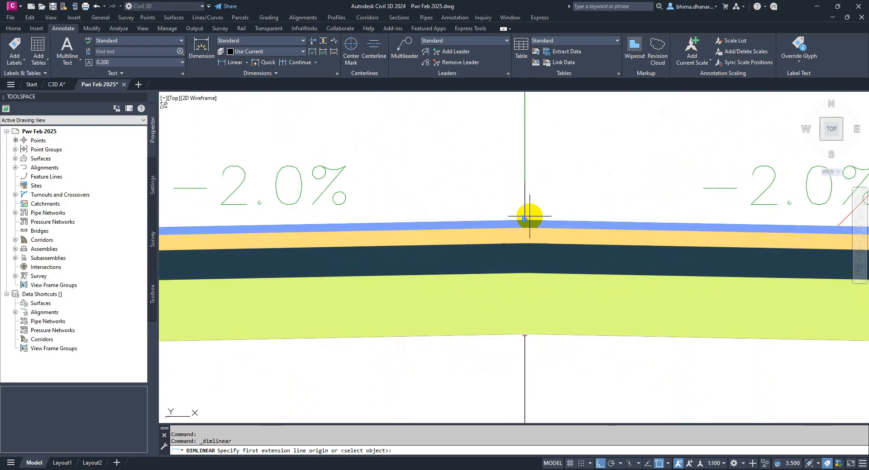
scroll(525, 317, down, 15)
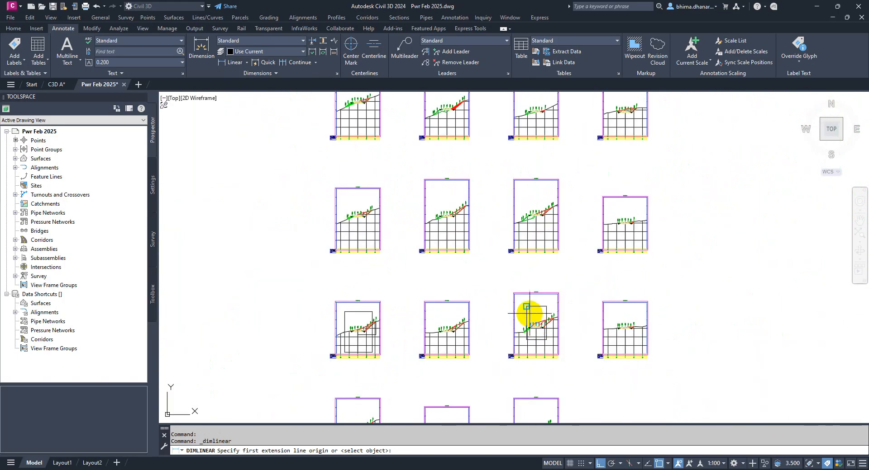
scroll(528, 258, up, 12)
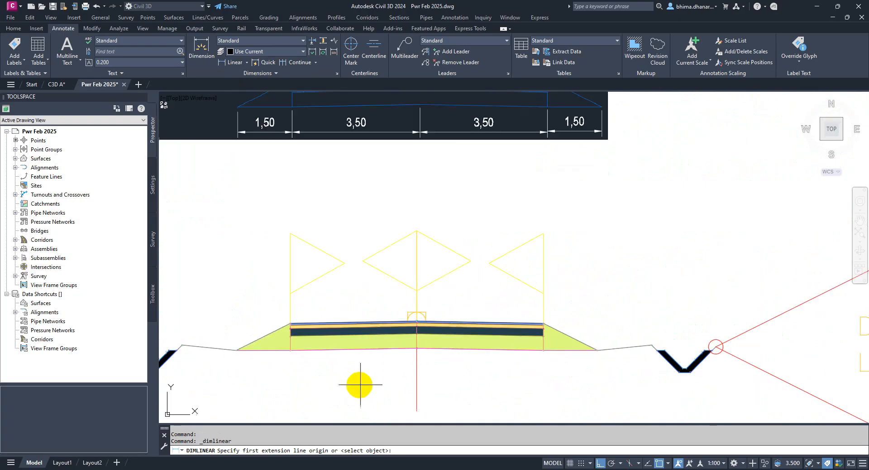
key(Escape)
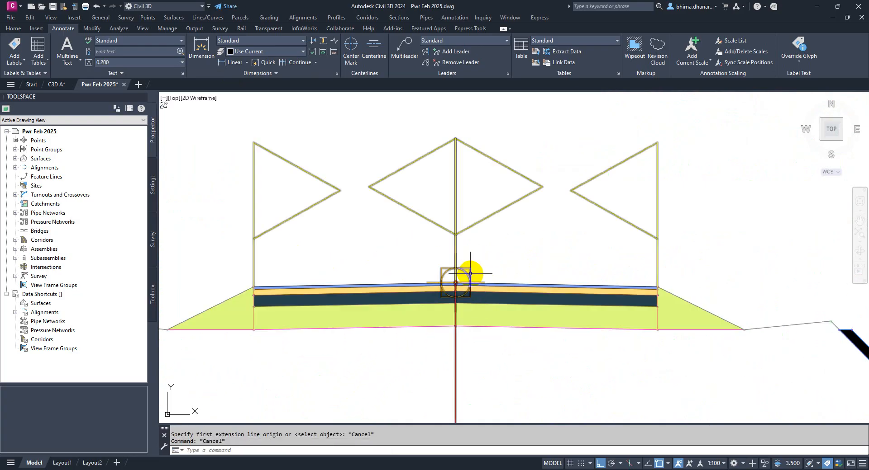
Step: Select the road assembly's baseline and examine its origin point at the crown of the pavement
click(471, 277)
scroll(473, 262, down, 2)
scroll(473, 268, up, 5)
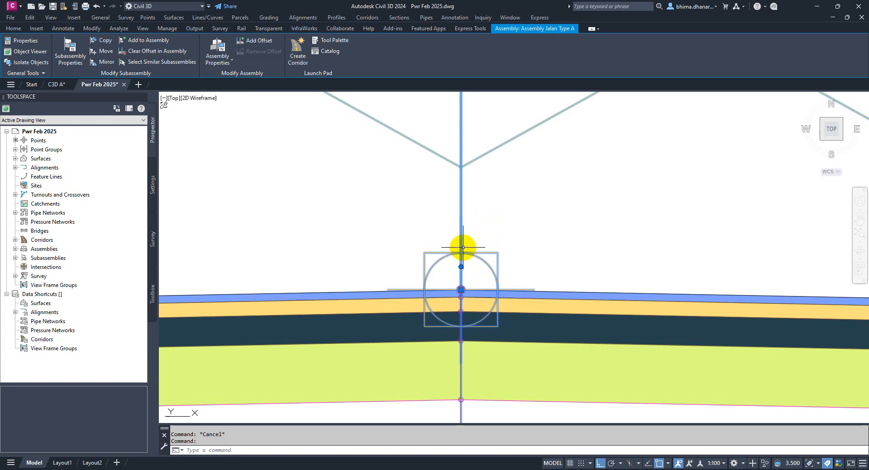
scroll(466, 218, down, 8)
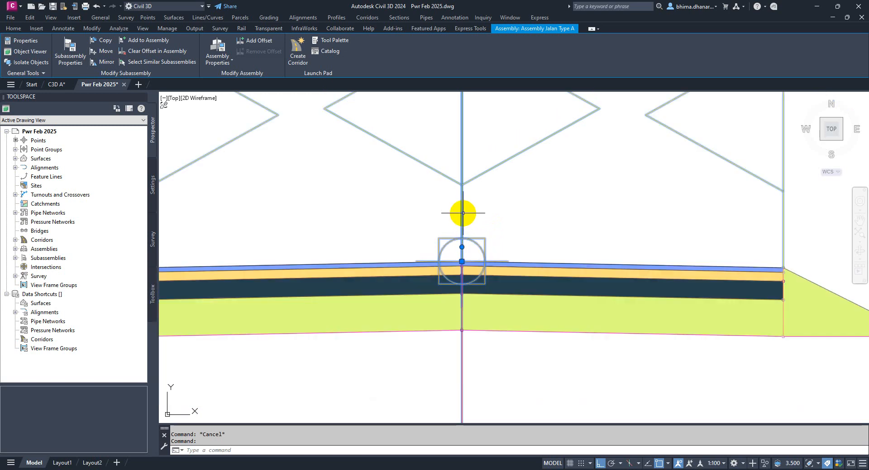
key(Escape)
Step: Compare the cut and fill slopes in neighbouring cross sections, ending at the 0+300 section with the rectangle
scroll(595, 304, up, 6)
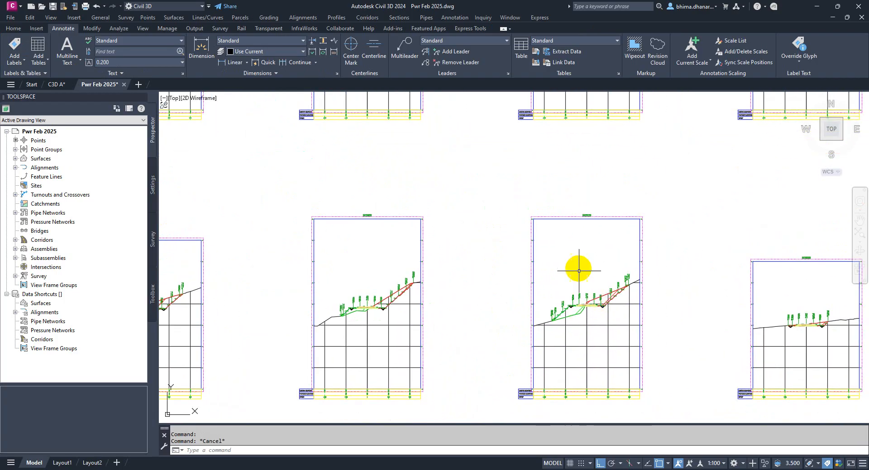
scroll(621, 283, up, 4)
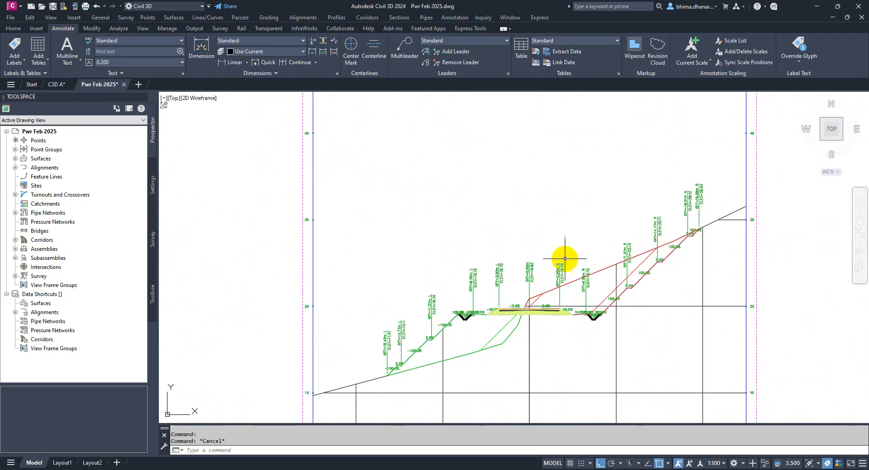
scroll(559, 244, down, 4)
scroll(303, 260, up, 6)
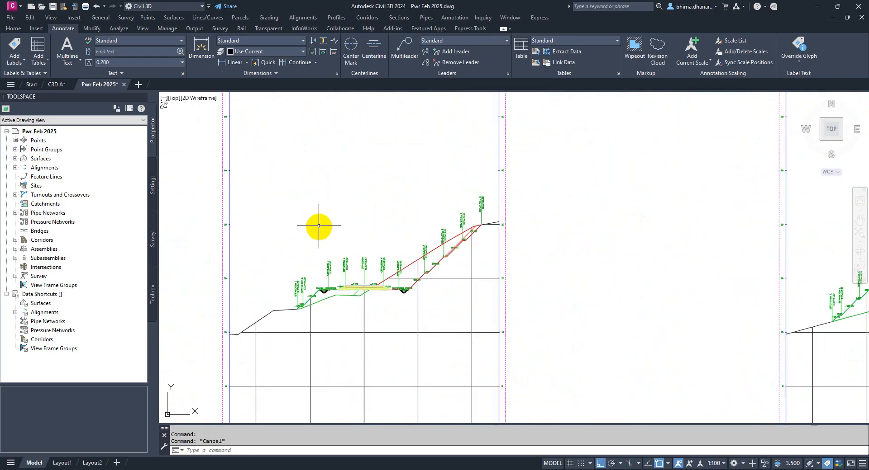
scroll(455, 220, down, 12)
scroll(455, 220, up, 10)
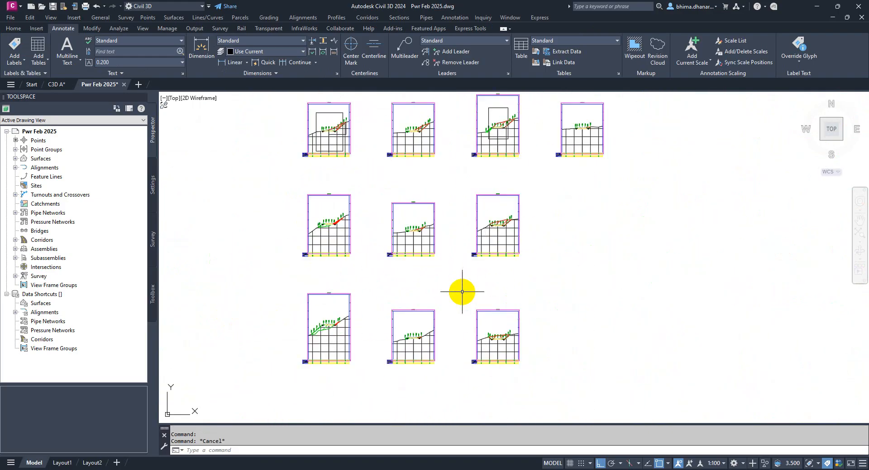
scroll(477, 206, up, 4)
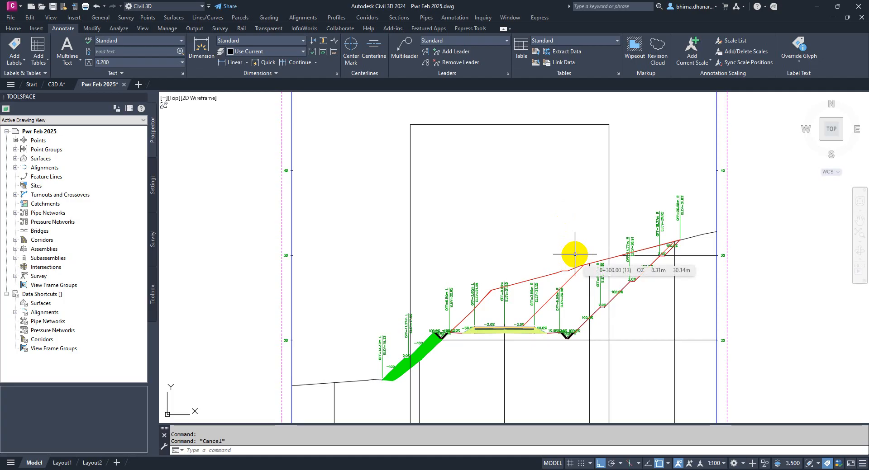
Step: Switch to the C3D A drawing and examine the corridor plan where the drawn cross-section lines cut across the road
click(57, 84)
scroll(372, 198, down, 2)
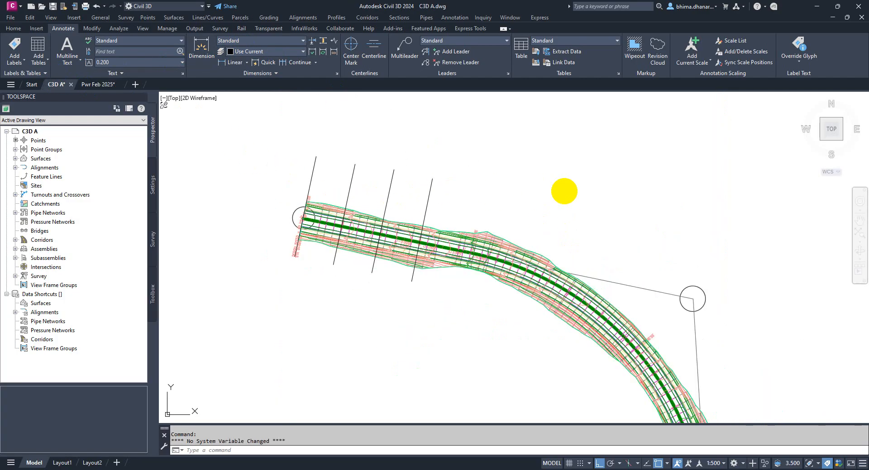
scroll(522, 178, down, 2)
scroll(589, 291, up, 3)
scroll(467, 217, down, 3)
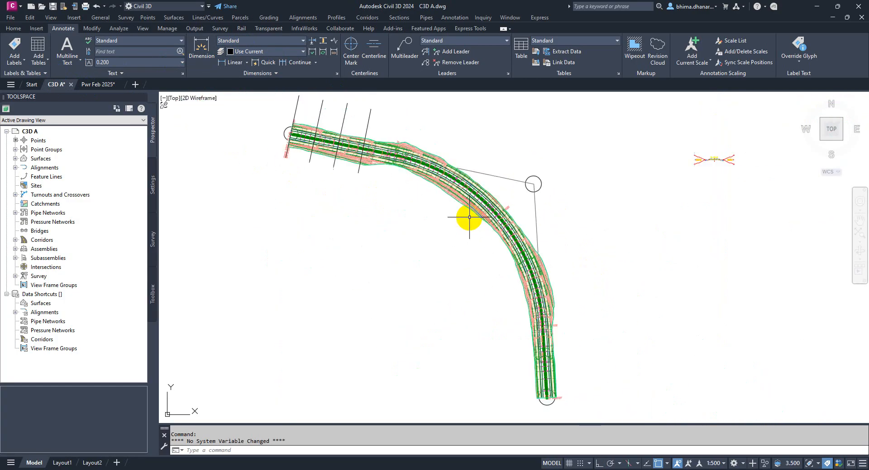
scroll(402, 148, up, 3)
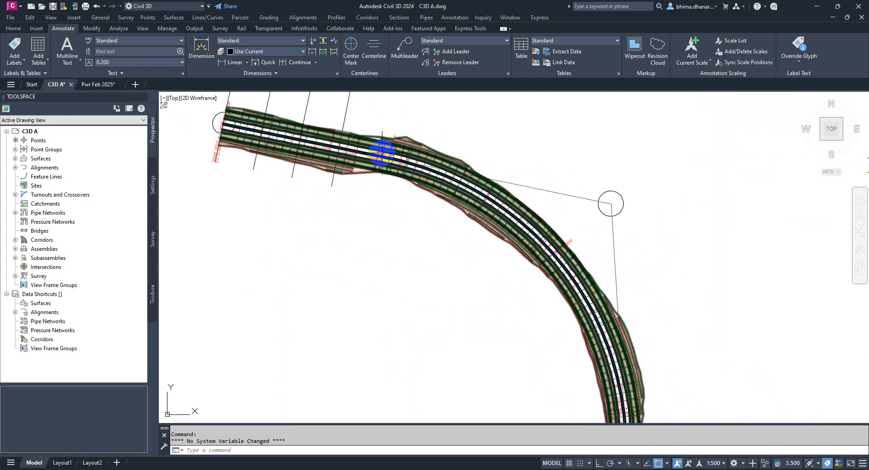
scroll(376, 147, up, 4)
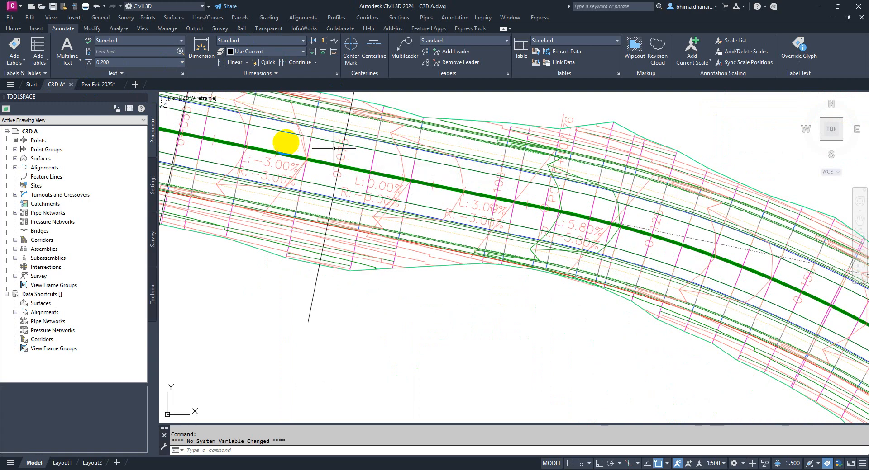
scroll(232, 145, up, 2)
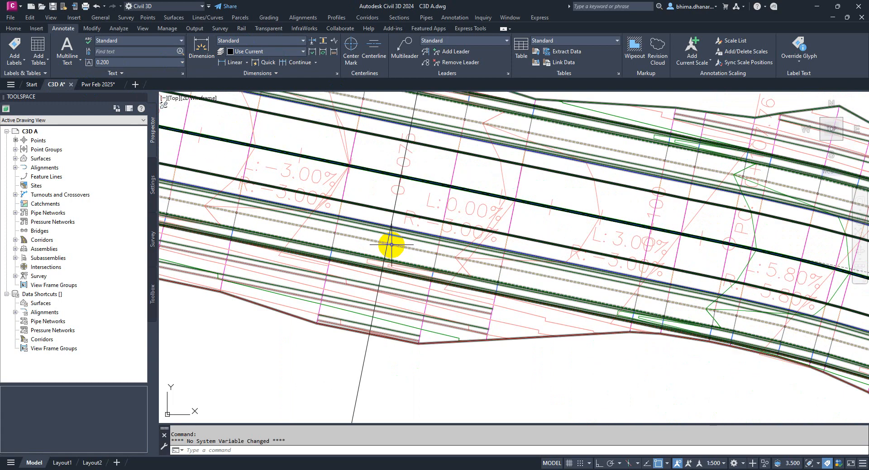
Step: Add an aligned dimension from the corridor centreline to the outer slope edge along the drawn section line at 0+075
click(383, 173)
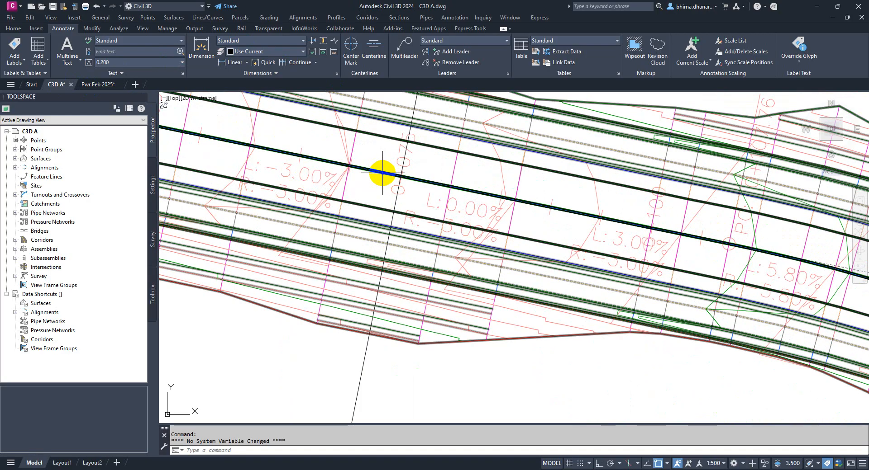
key(Escape)
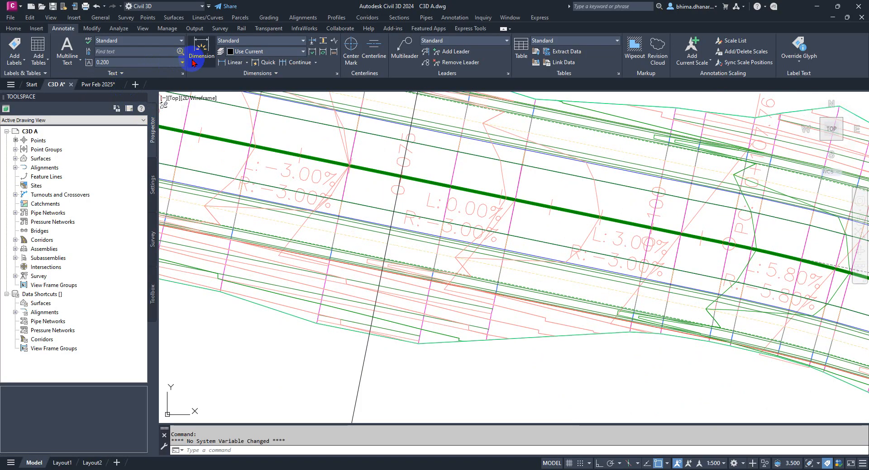
click(248, 63)
click(239, 94)
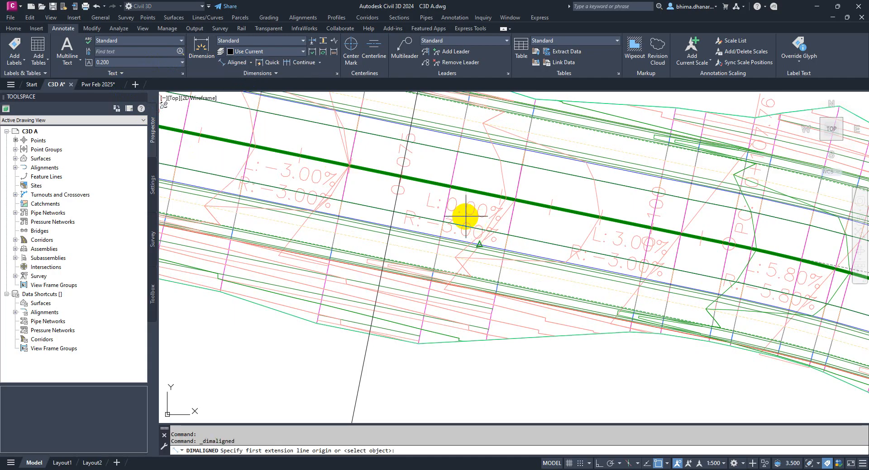
scroll(400, 177, up, 5)
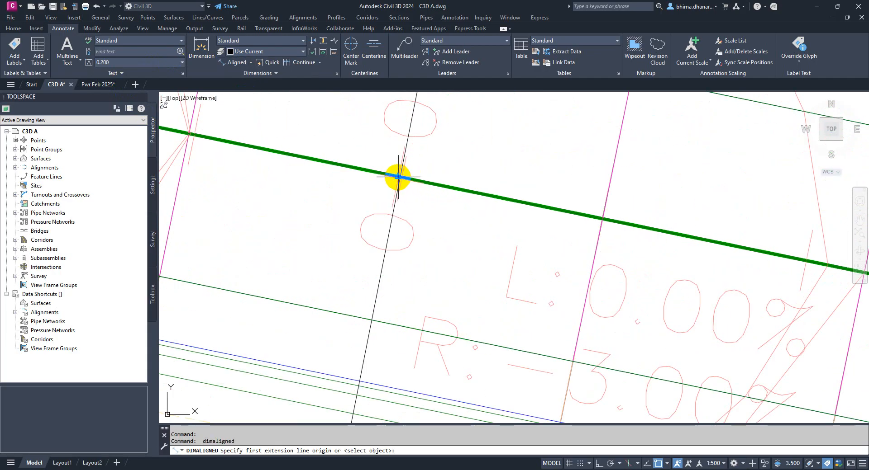
click(398, 177)
scroll(401, 165, down, 5)
scroll(369, 324, up, 2)
click(370, 332)
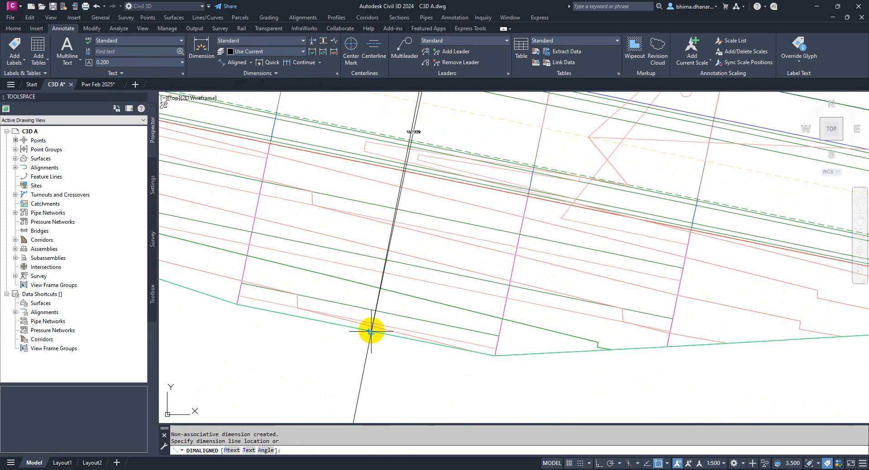
scroll(410, 272, down, 5)
scroll(384, 264, up, 6)
click(375, 290)
scroll(360, 352, up, 3)
scroll(432, 320, down, 3)
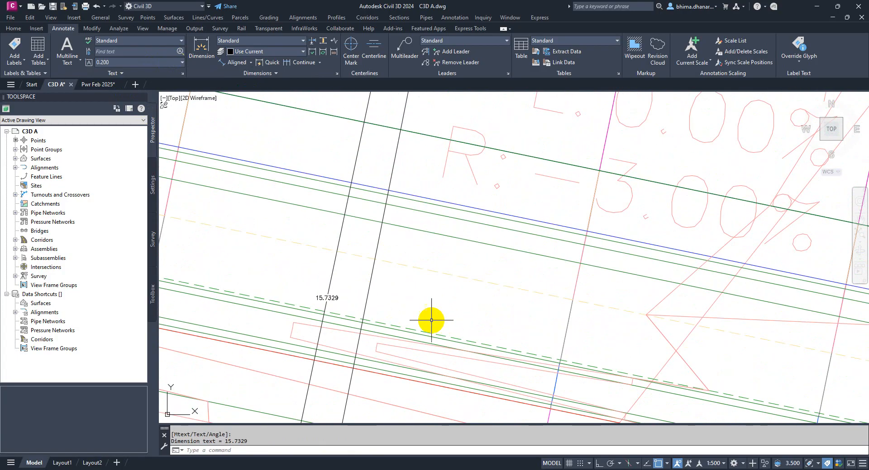
scroll(319, 300, up, 2)
Step: Add an aligned dimension between the bulging outer slope edge just past the 0+107.76 PC label and the corridor centreline
scroll(337, 213, down, 10)
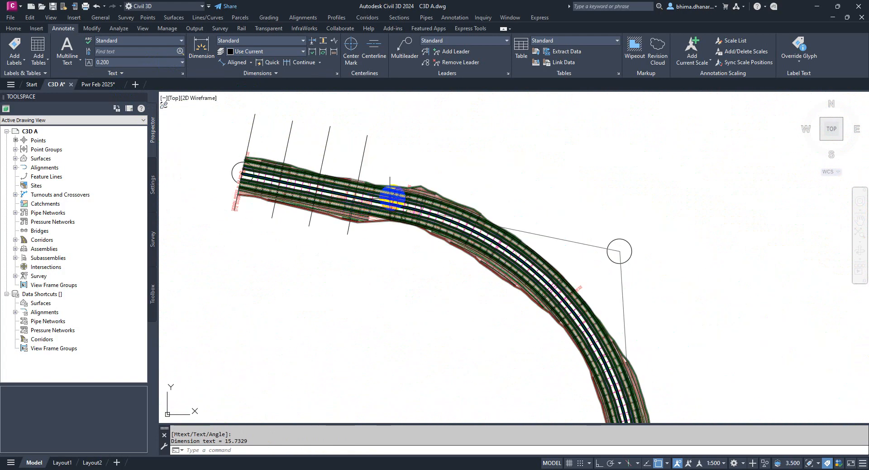
scroll(402, 193, up, 8)
key(Return)
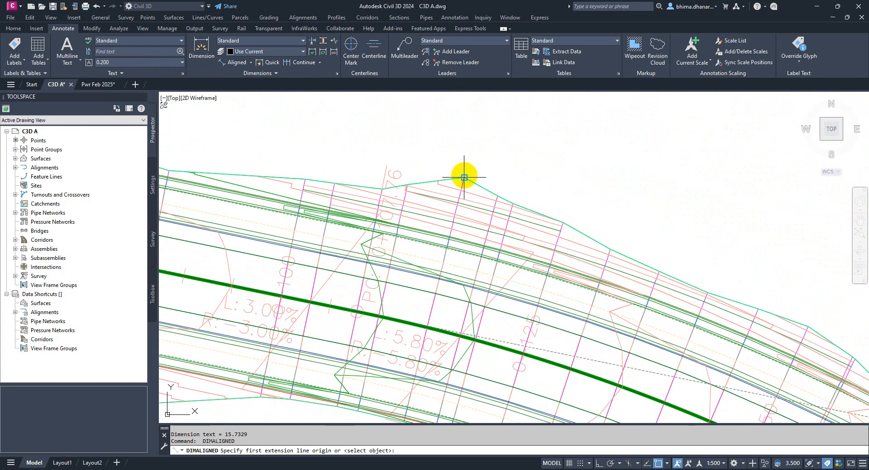
scroll(438, 259, up, 2)
click(448, 292)
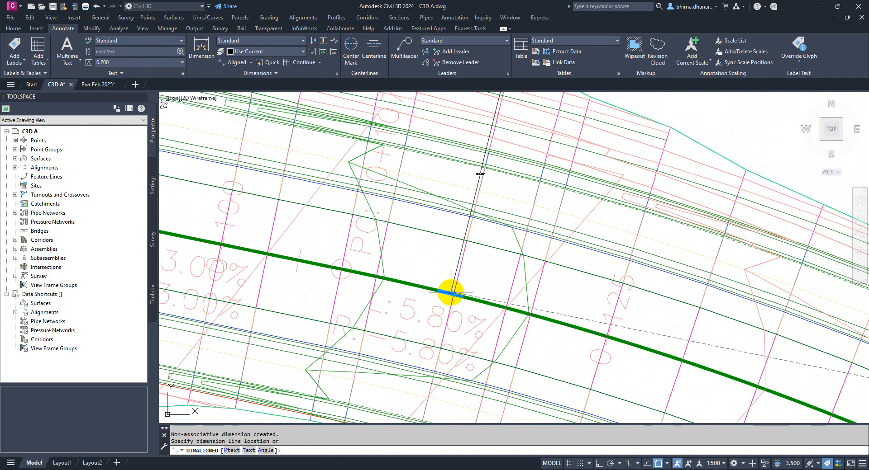
click(440, 255)
scroll(460, 165, up, 2)
Step: Dimension the distance from the centreline to the inner-curve slope edge between stations 0+175 and 0+200 with an aligned dimension
scroll(436, 158, down, 9)
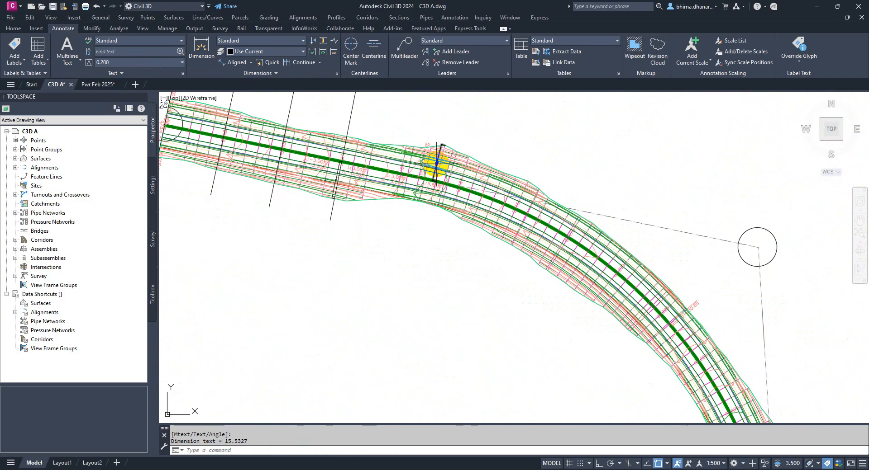
scroll(556, 250, up, 3)
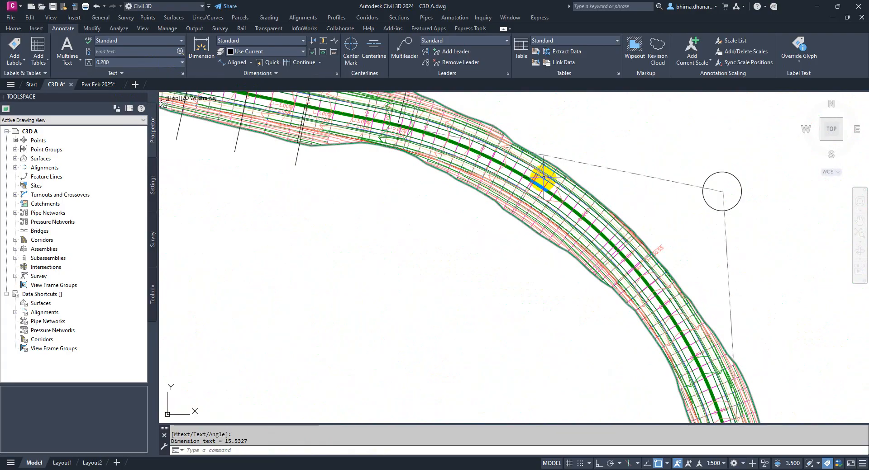
scroll(524, 241, up, 4)
key(Return)
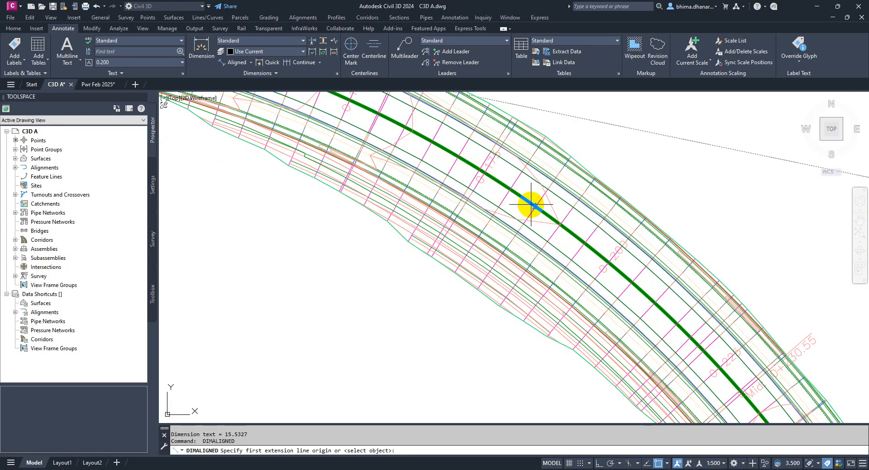
click(530, 204)
scroll(460, 291, up, 4)
click(487, 292)
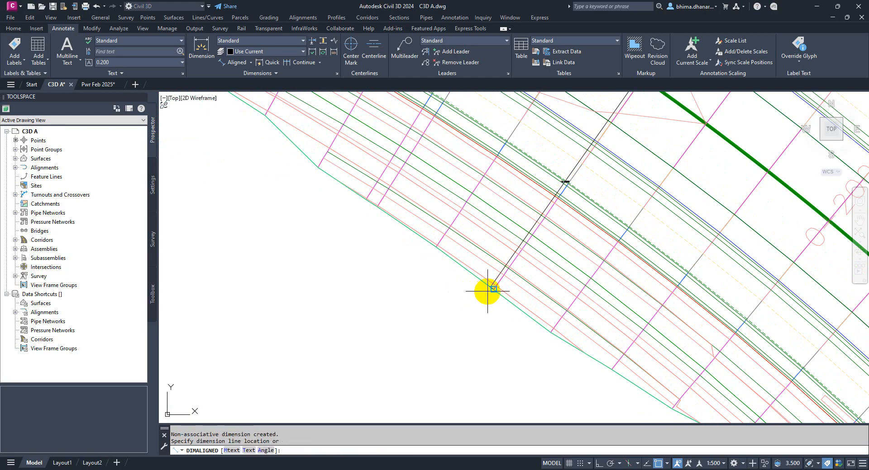
click(467, 291)
scroll(545, 182, up, 6)
Step: Dimension the distance from the centreline to the outer-curve slope edge between stations 0+300 and 0+325 with an aligned dimension
scroll(423, 174, down, 10)
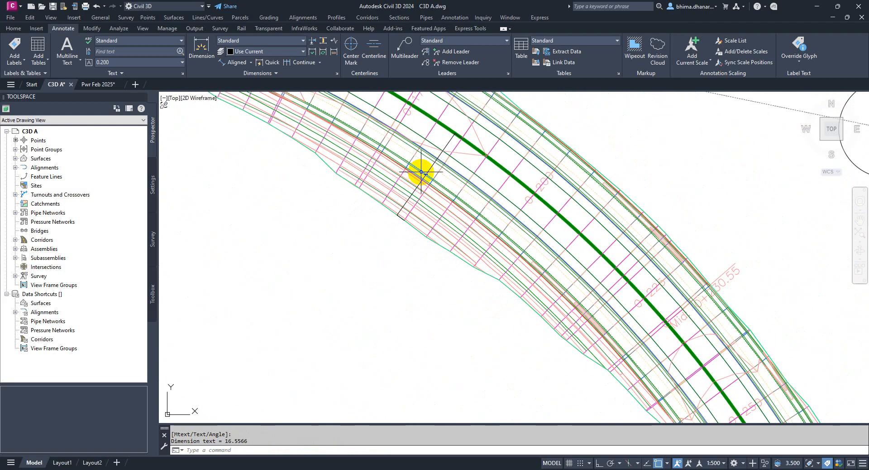
scroll(545, 320, up, 4)
middle_drag(545, 320, 503, 151)
scroll(503, 152, down, 4)
scroll(485, 252, up, 9)
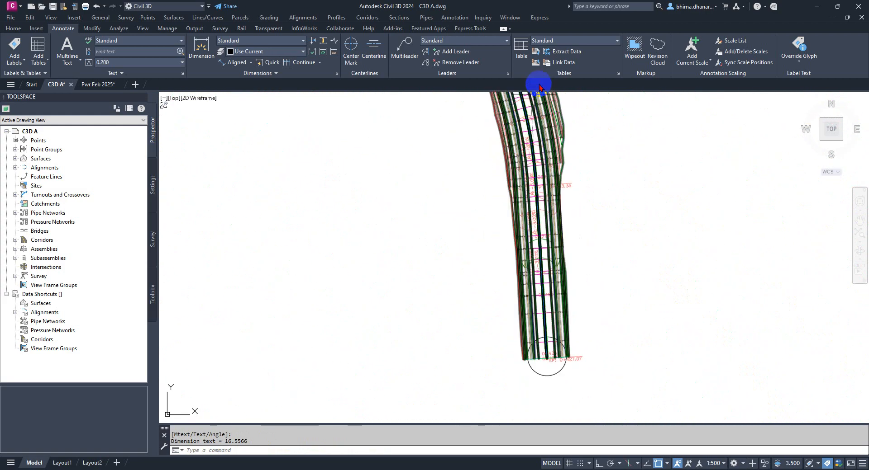
key(Return)
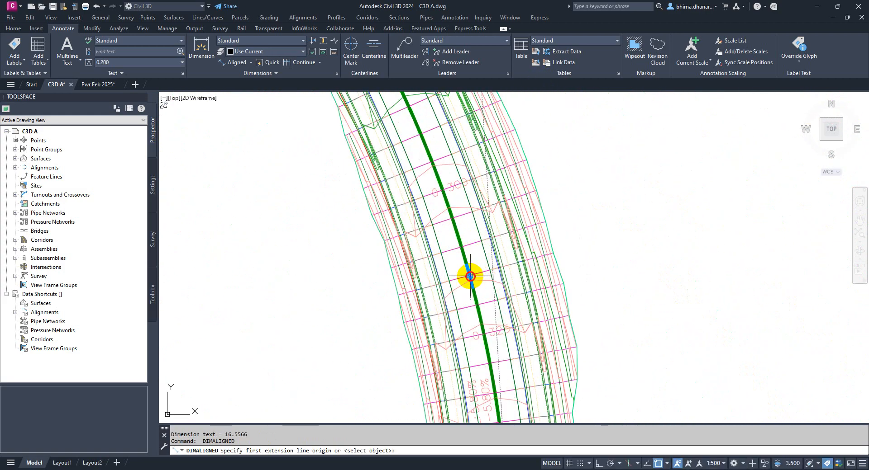
click(470, 276)
scroll(552, 252, up, 2)
click(554, 254)
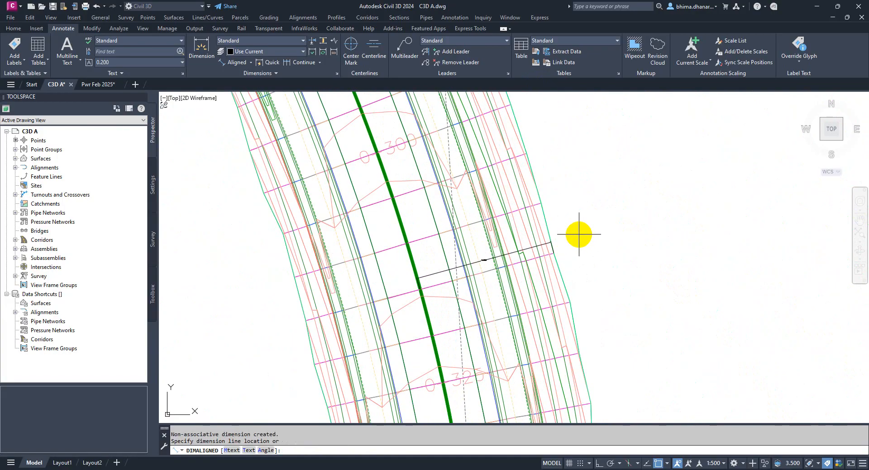
scroll(485, 310, up, 3)
scroll(563, 323, down, 2)
click(564, 323)
scroll(563, 323, down, 5)
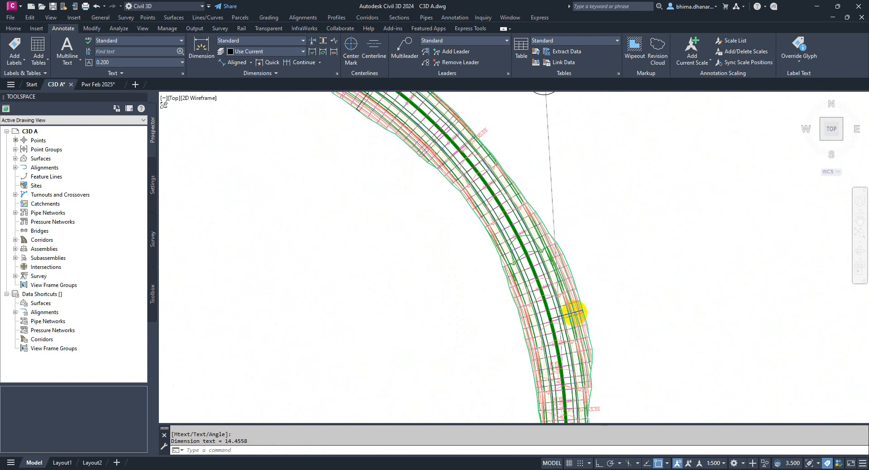
Step: Review the dimensioned corridor as a whole, and examine the alignment profile's cut and fill areas between ground and design lines
scroll(501, 242, up, 2)
scroll(443, 223, down, 2)
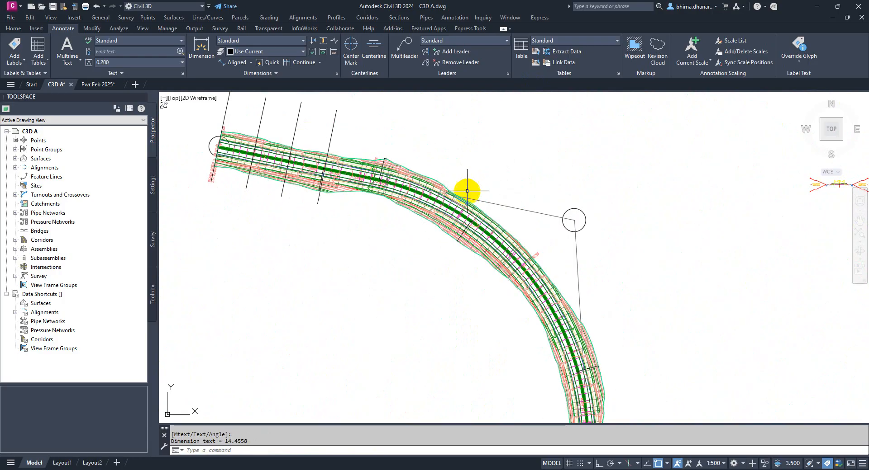
scroll(466, 195, down, 2)
scroll(368, 229, down, 4)
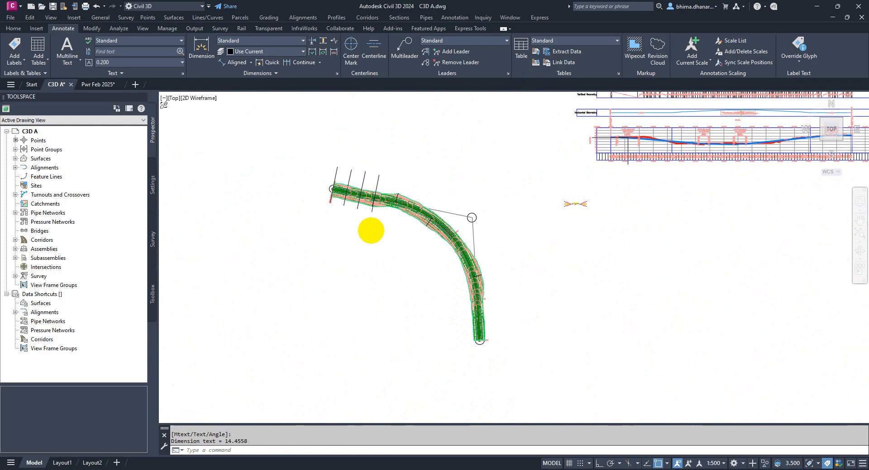
scroll(375, 217, up, 5)
scroll(375, 216, down, 3)
scroll(693, 142, down, 1)
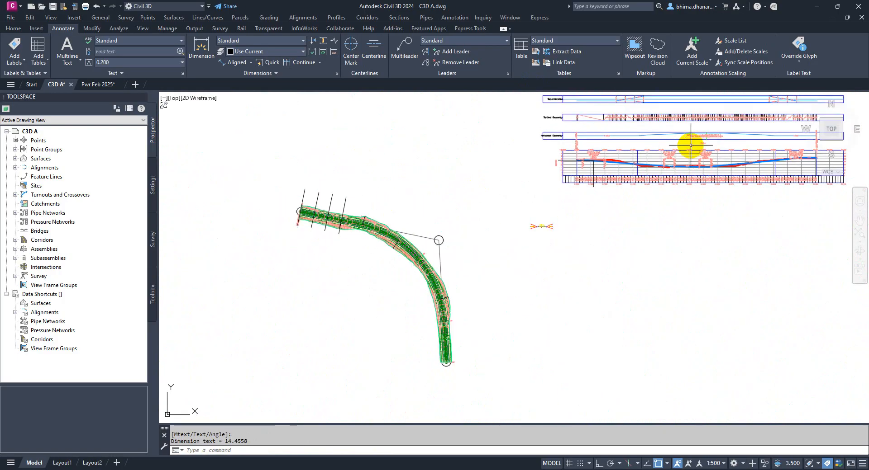
scroll(510, 178, up, 3)
scroll(634, 153, up, 1)
scroll(496, 190, up, 3)
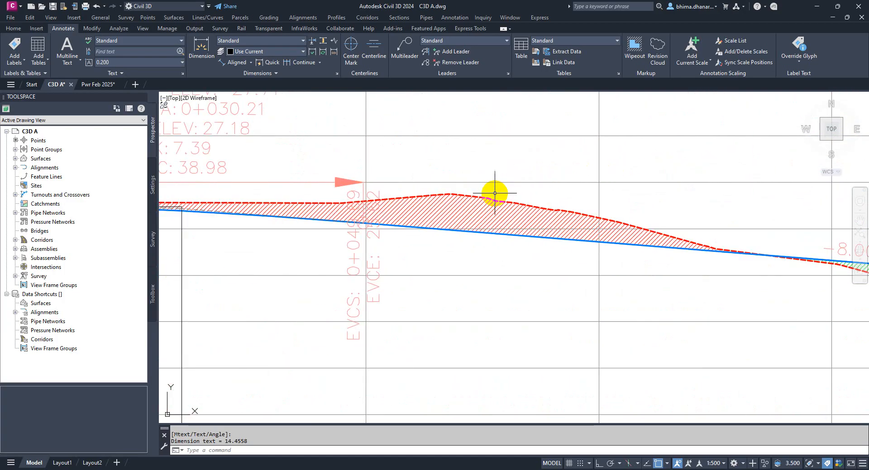
scroll(345, 209, down, 1)
middle_drag(541, 246, 449, 220)
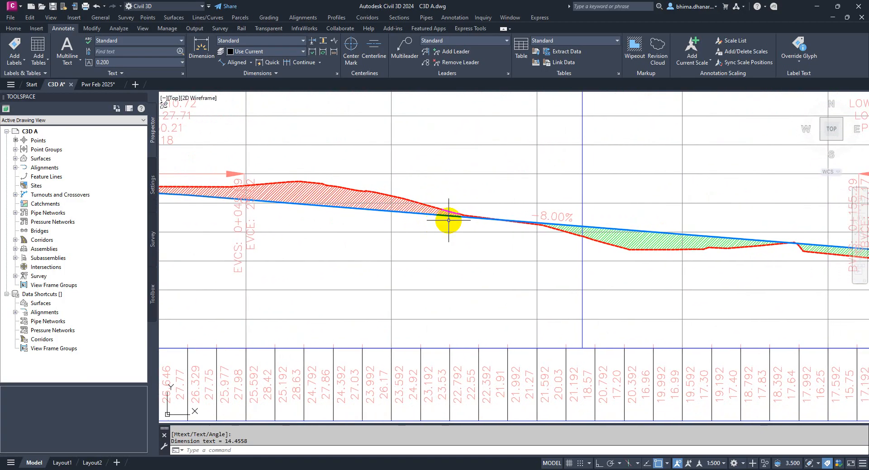
scroll(332, 241, down, 2)
scroll(514, 229, down, 1)
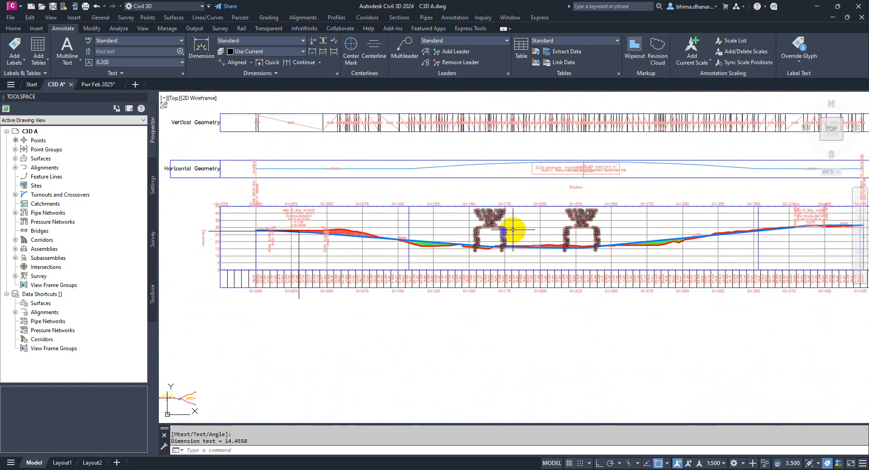
Step: Follow the hatched cut and fill areas along the profile from 0+050 to about 0+300, looking for the greatest depths
scroll(363, 246, up, 1)
scroll(331, 239, up, 2)
scroll(368, 217, up, 1)
scroll(369, 196, down, 1)
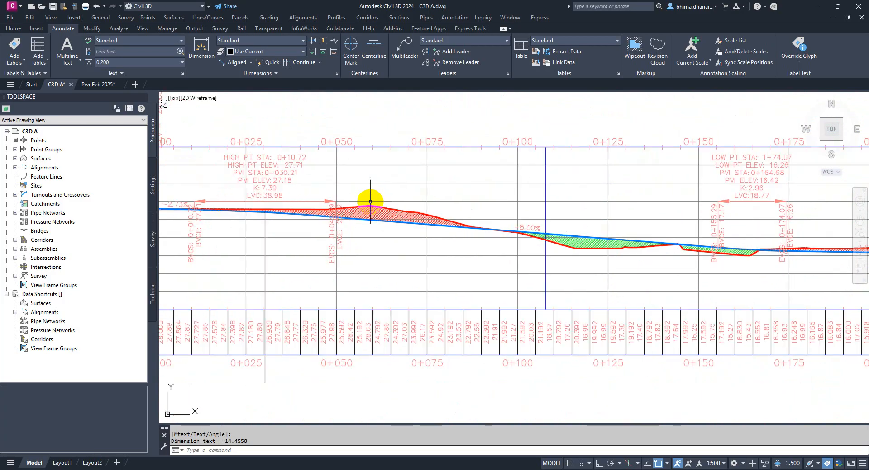
scroll(369, 216, up, 2)
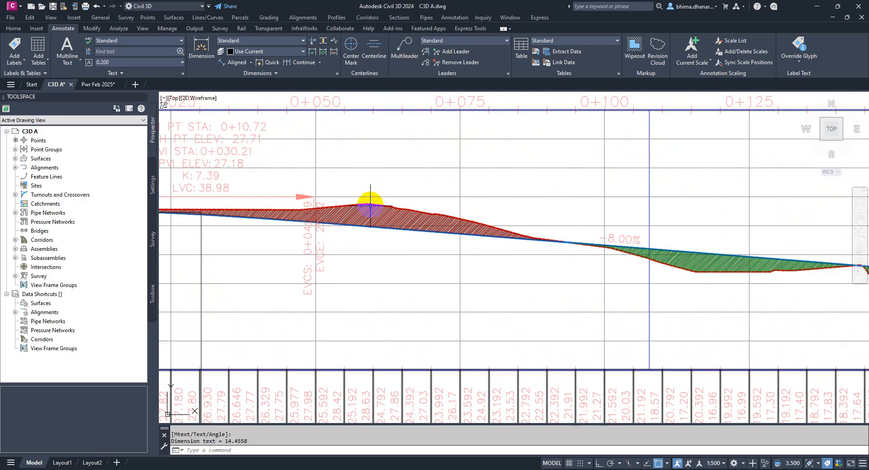
scroll(370, 206, up, 1)
scroll(368, 227, down, 1)
scroll(355, 226, down, 1)
middle_drag(693, 286, 421, 254)
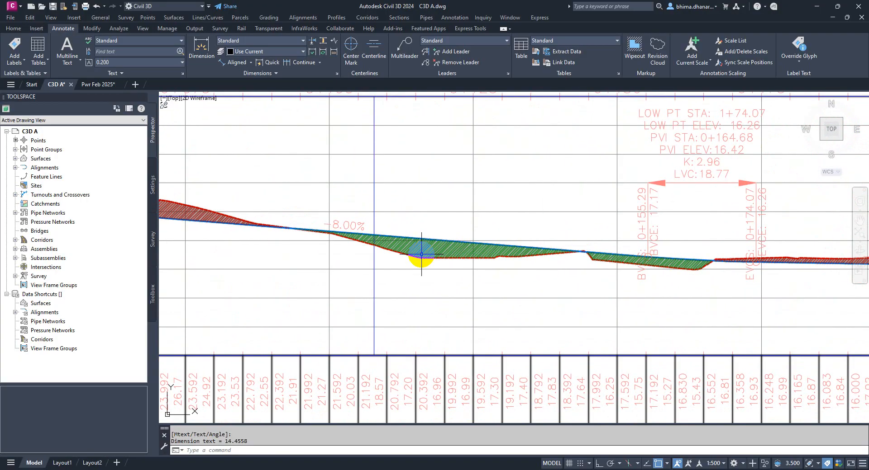
scroll(452, 253, down, 2)
middle_drag(712, 244, 504, 239)
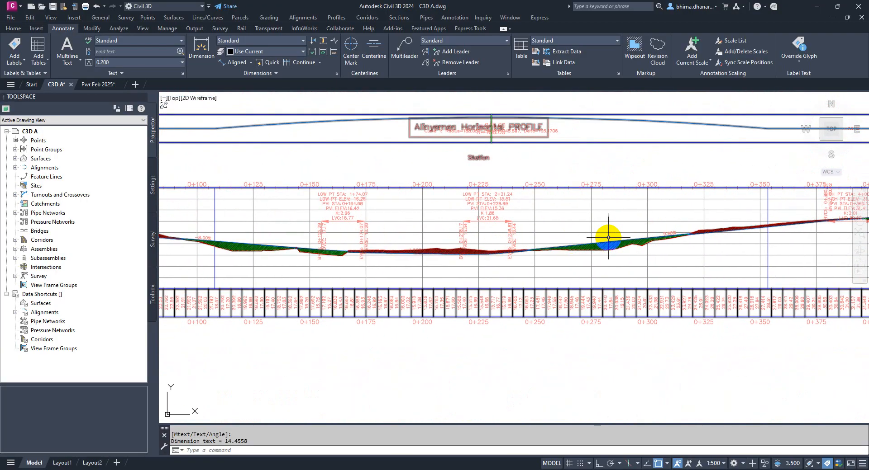
Step: Compare the profile's cut peak between 0+050 and 0+075 with the fill zone between 0+100 and 0+150
middle_drag(271, 240, 623, 241)
scroll(493, 250, up, 1)
scroll(422, 361, up, 1)
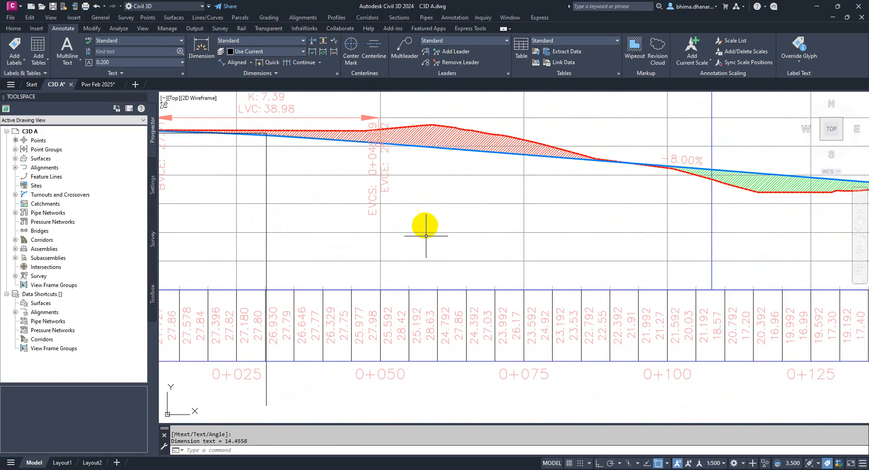
middle_drag(771, 175, 452, 194)
scroll(452, 195, down, 1)
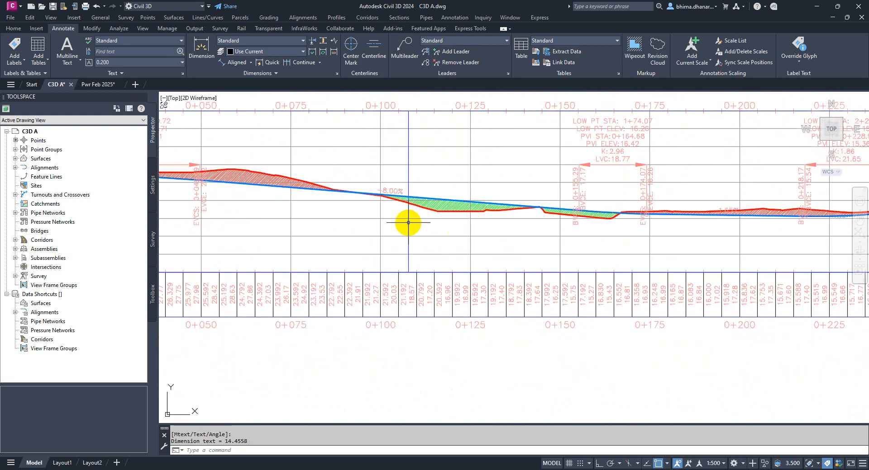
middle_drag(370, 195, 467, 204)
scroll(291, 186, up, 1)
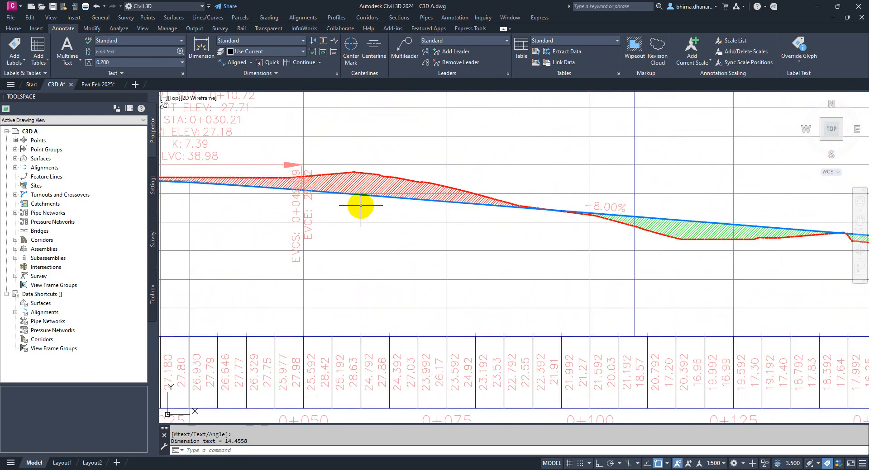
scroll(351, 172, down, 1)
click(356, 177)
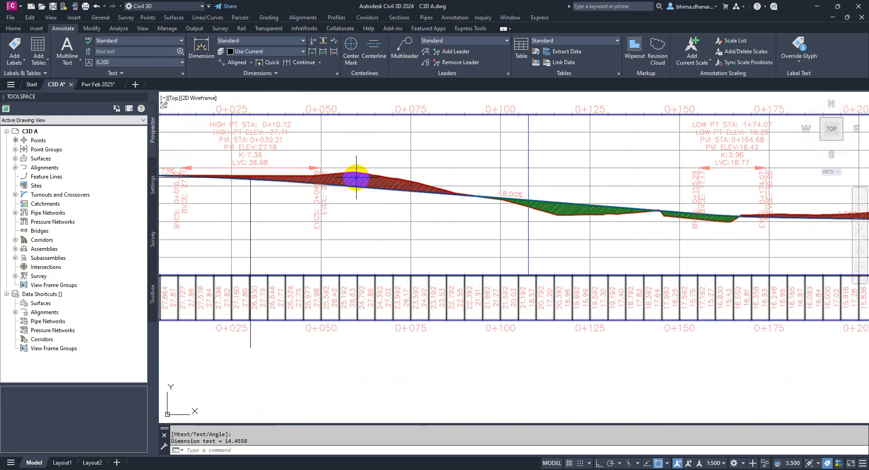
Step: Compare the profile's cut and fill zones with the corridor's slope edges, cross lines and dimensions along the start and early curve
scroll(519, 170, down, 5)
scroll(467, 174, up, 7)
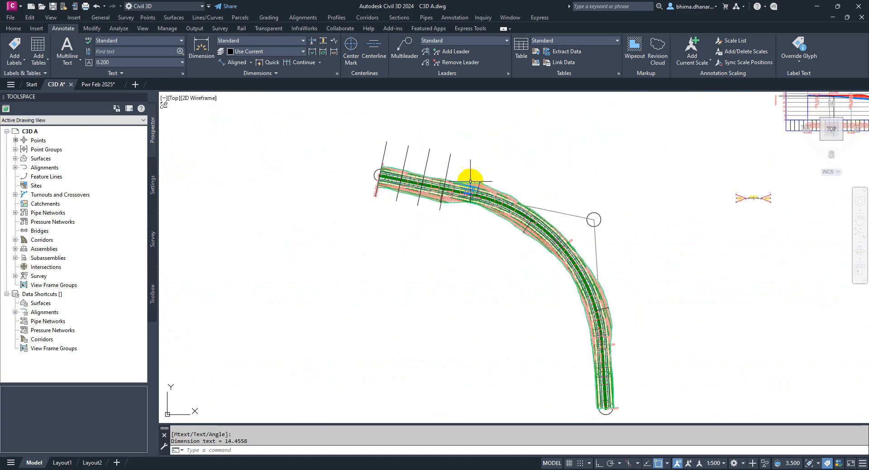
middle_drag(578, 167, 538, 190)
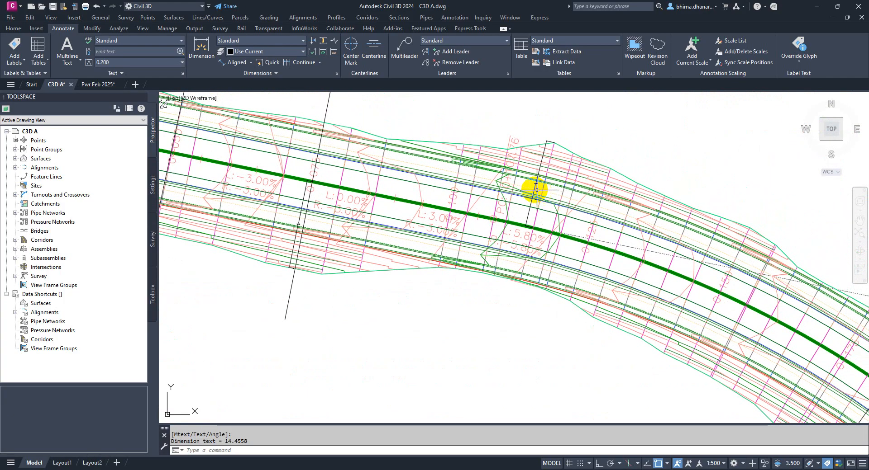
scroll(572, 277, up, 1)
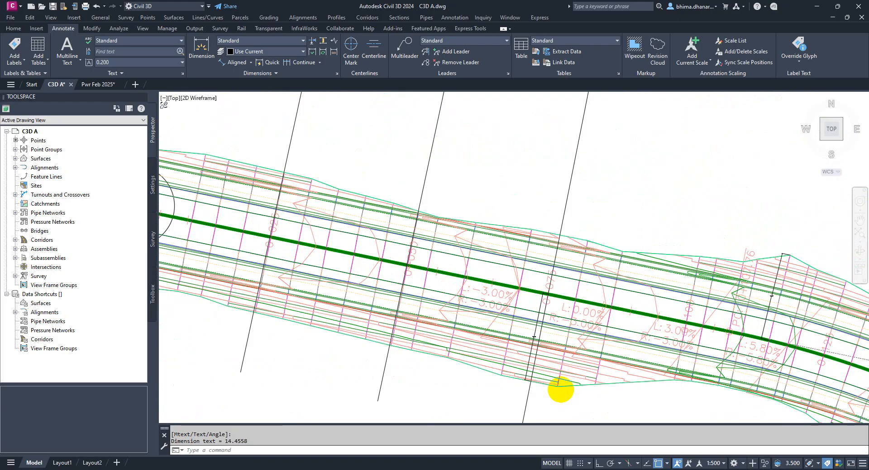
scroll(514, 319, up, 1)
scroll(514, 319, down, 8)
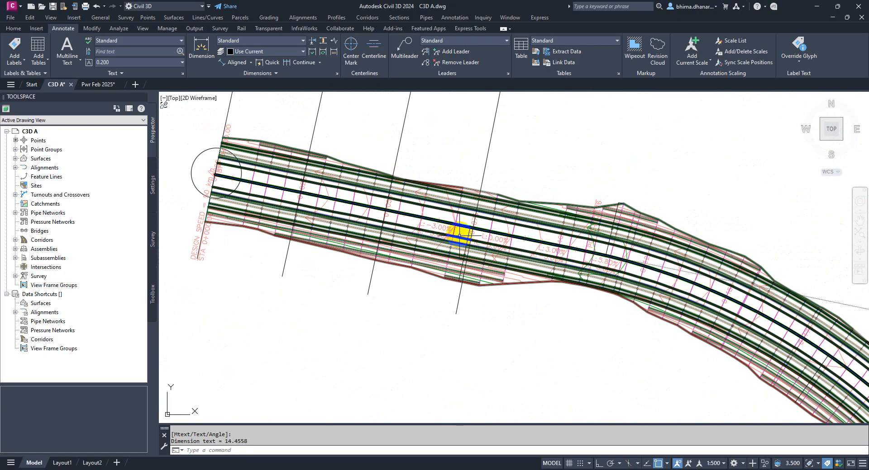
scroll(473, 175, up, 1)
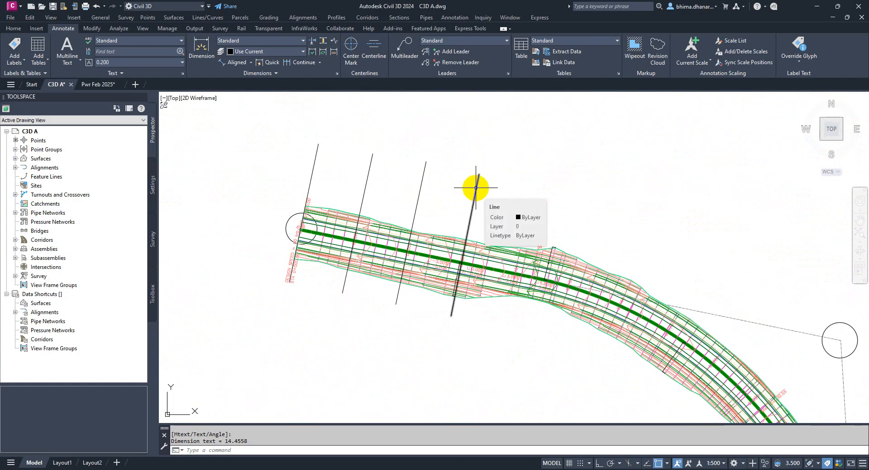
scroll(455, 184, up, 1)
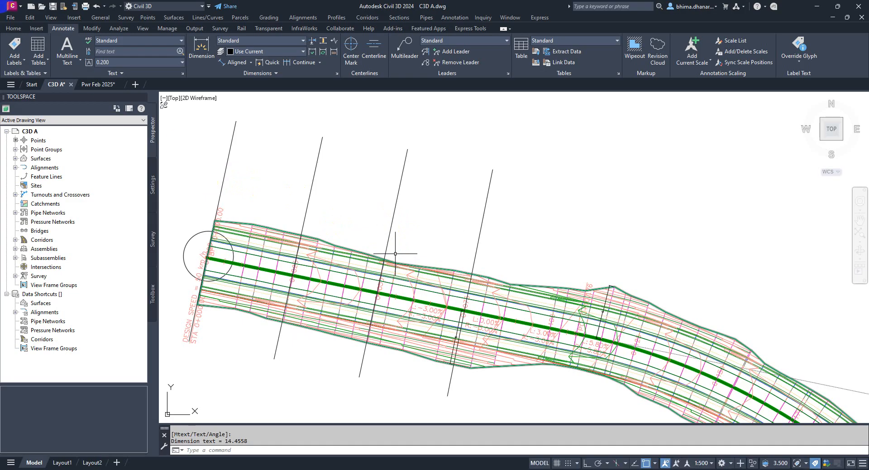
Step: Start creating sample lines, and inspect the corridor centreline around 0+125 and the alignment's tangent lines near their intersection point
click(12, 28)
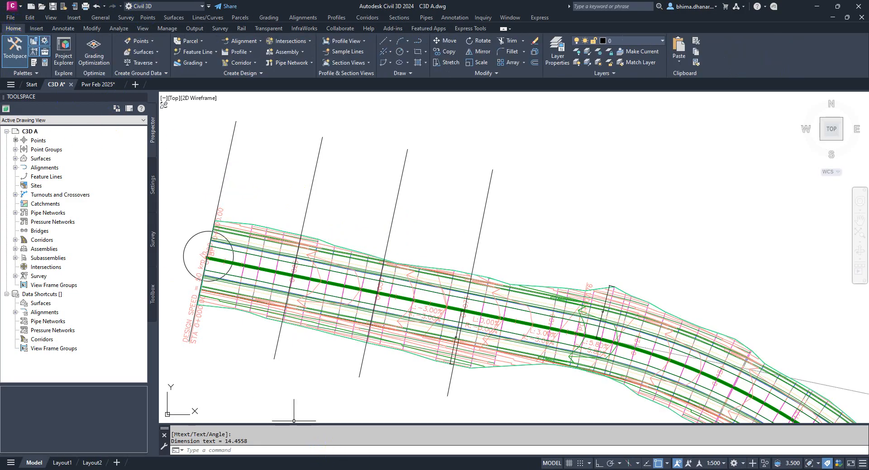
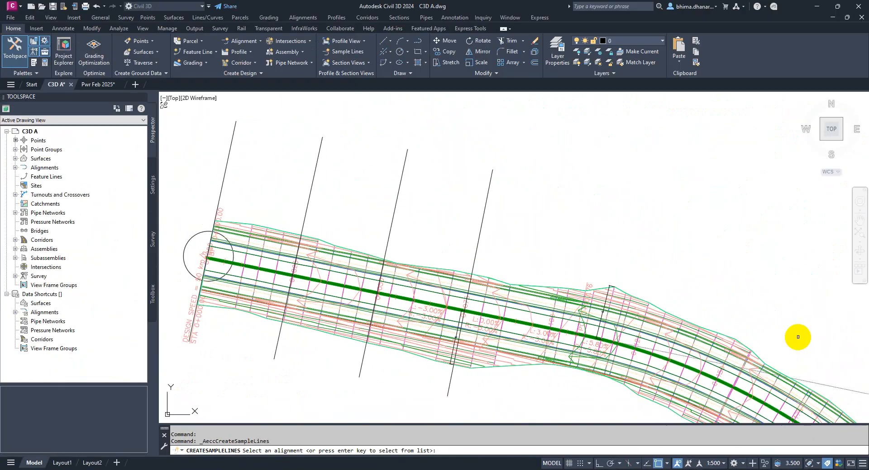
scroll(363, 215, down, 4)
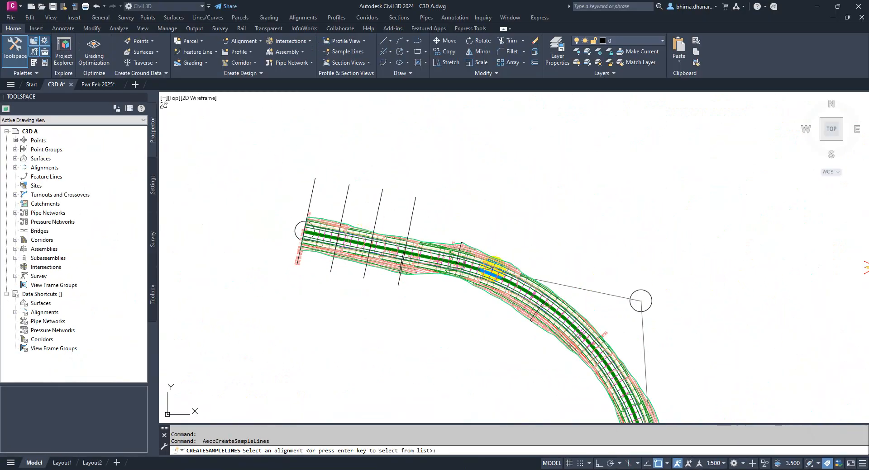
scroll(665, 314, up, 4)
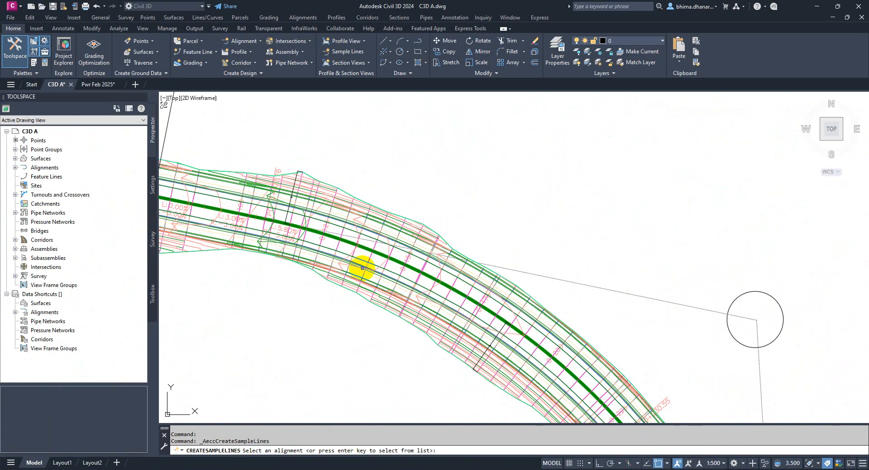
scroll(263, 194, up, 6)
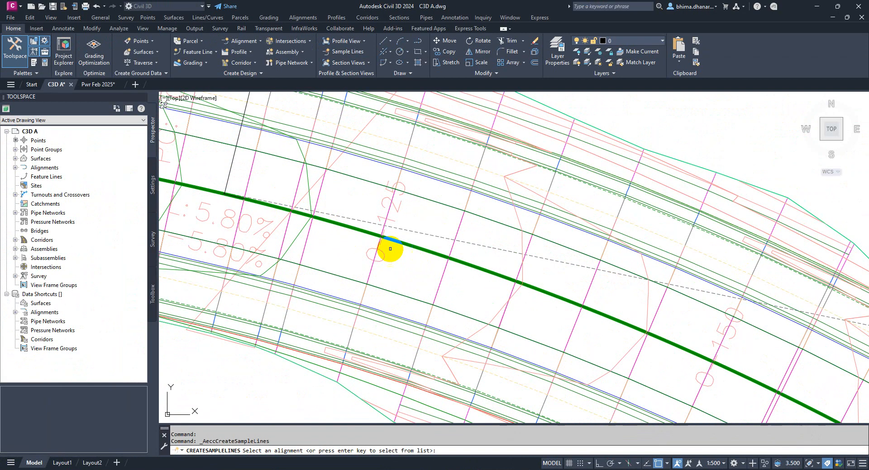
scroll(348, 197, down, 2)
scroll(349, 197, down, 4)
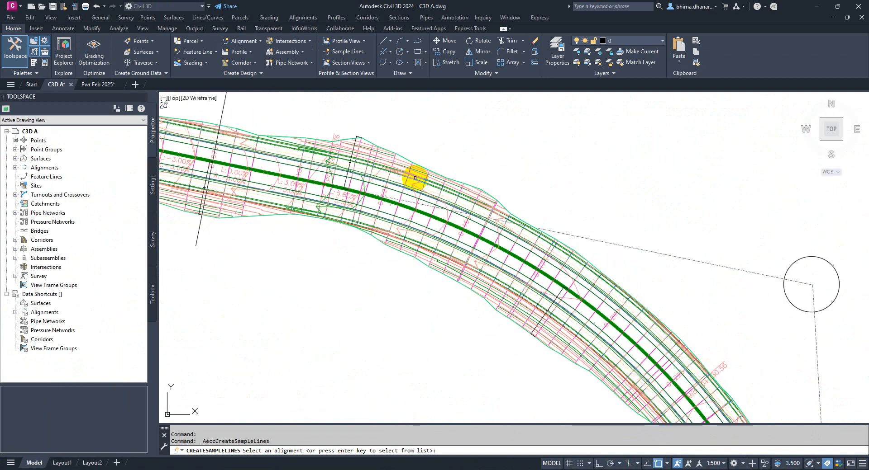
scroll(629, 254, down, 2)
scroll(686, 262, up, 3)
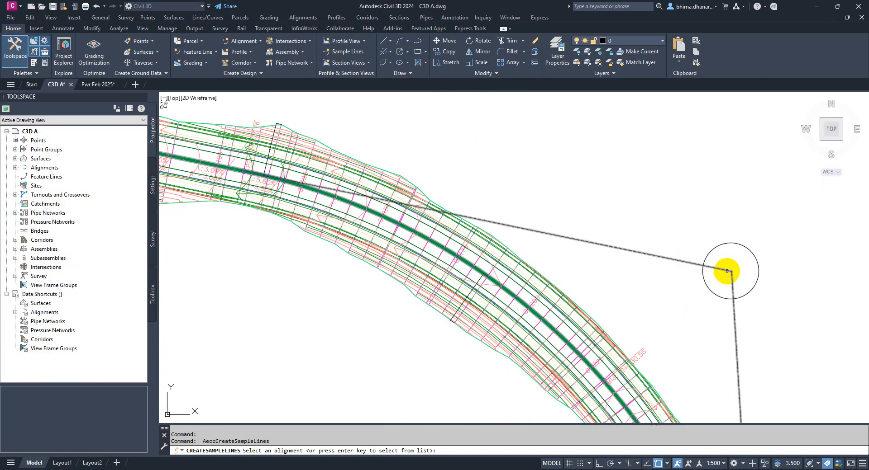
scroll(720, 270, up, 3)
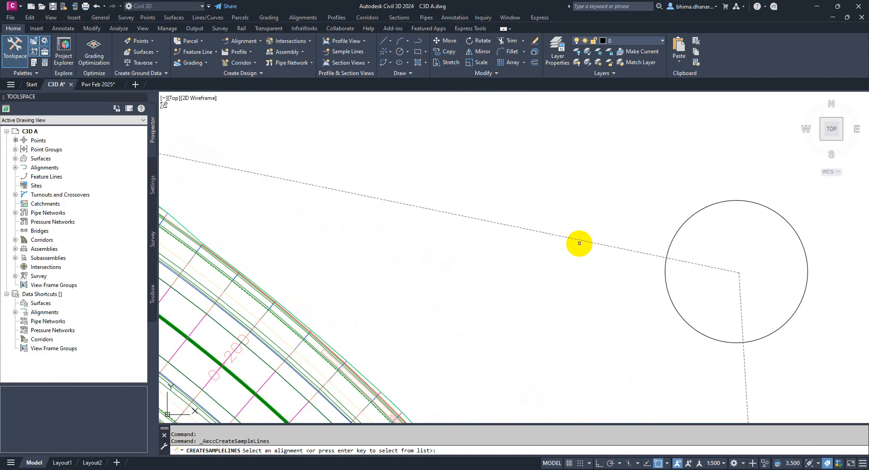
scroll(580, 240, down, 3)
scroll(579, 239, down, 2)
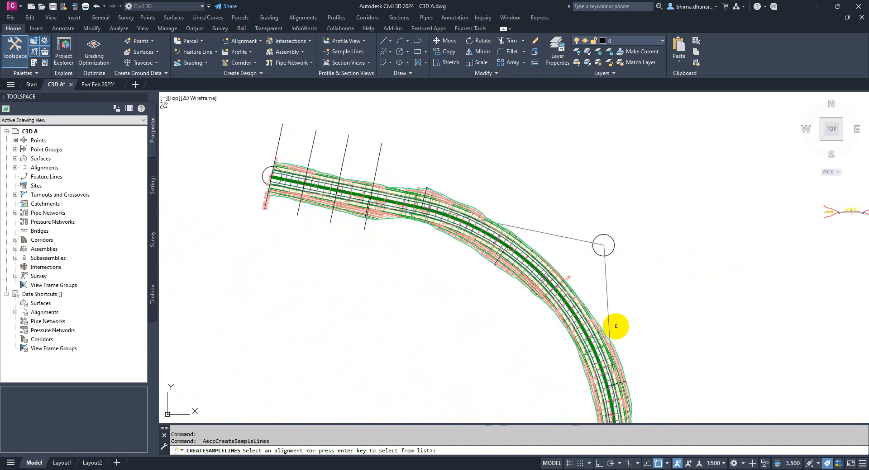
scroll(605, 247, up, 4)
scroll(605, 247, up, 5)
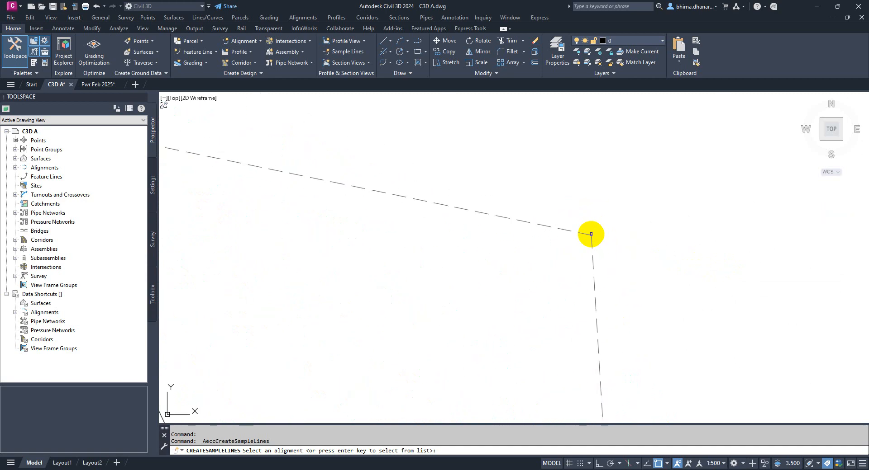
scroll(588, 245, down, 5)
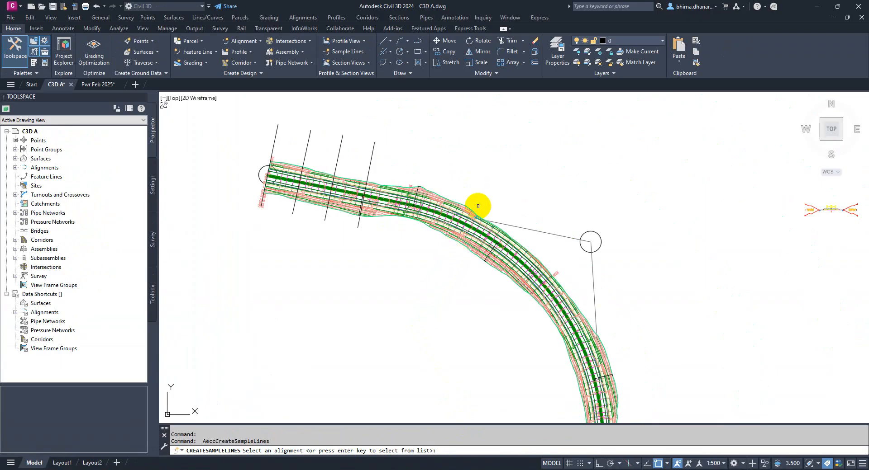
Step: Choose Alinyemen Horisontal from the alignment list as the alignment for the sample lines
key(Return)
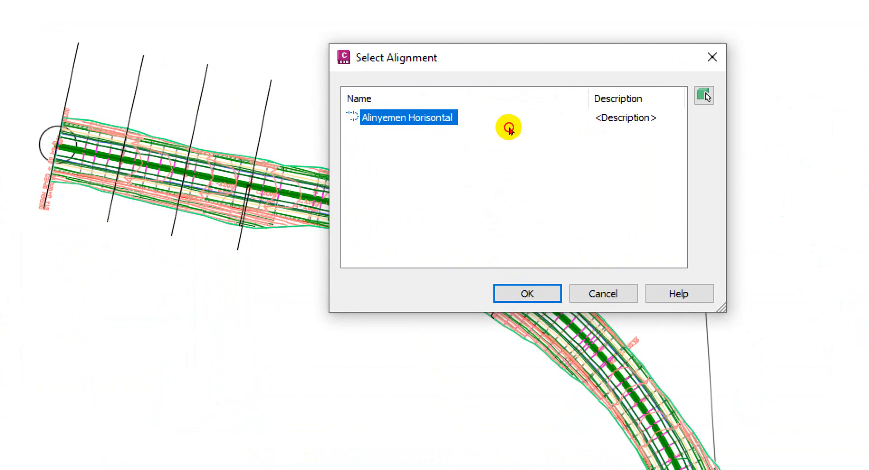
drag(509, 128, 469, 147)
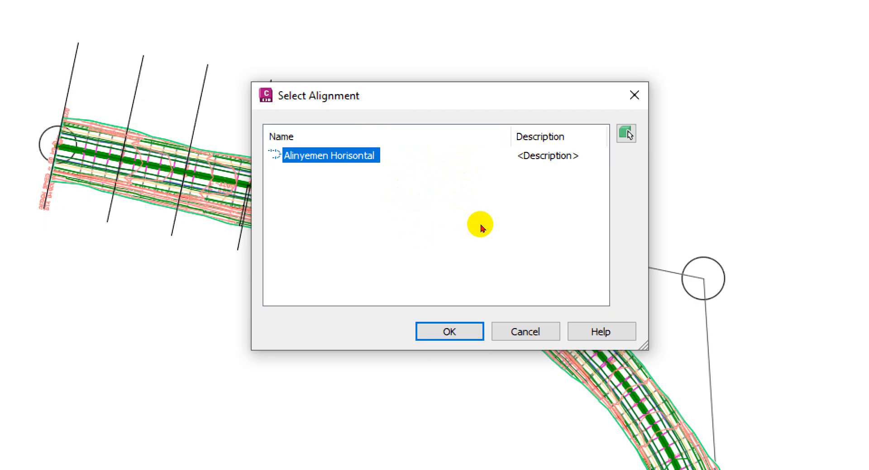
click(408, 190)
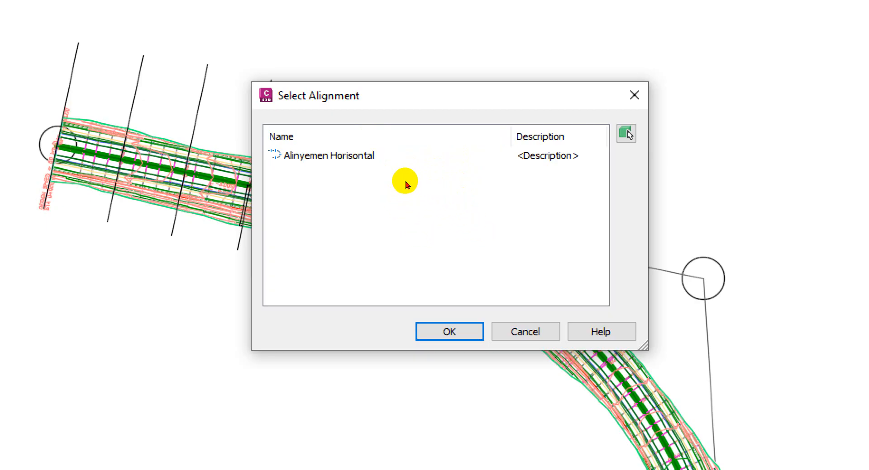
click(406, 182)
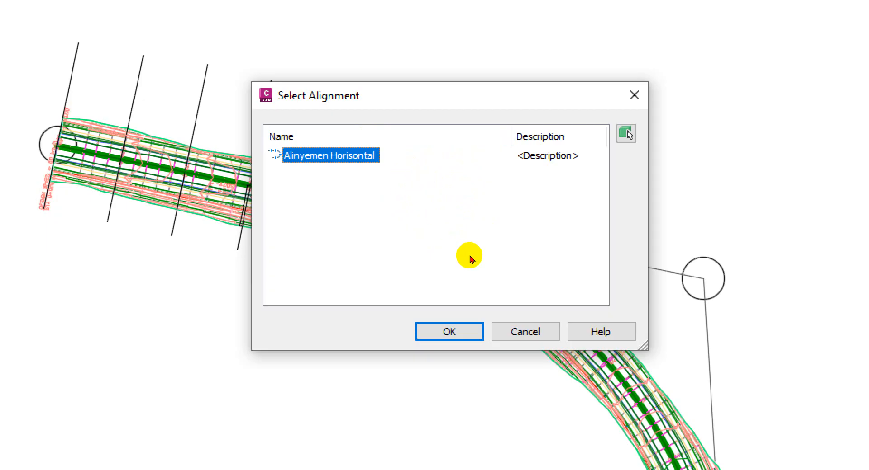
click(409, 191)
click(412, 184)
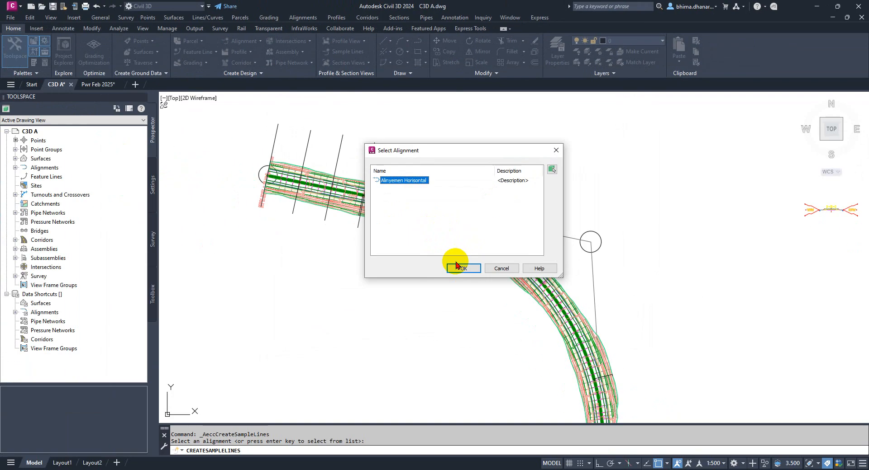
click(458, 267)
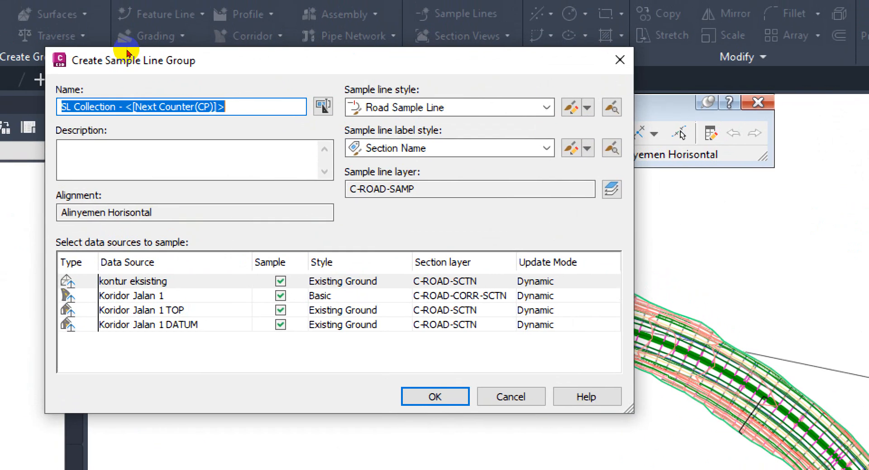
Step: Name the sample line group SL Jalan Baru
drag(136, 58, 215, 95)
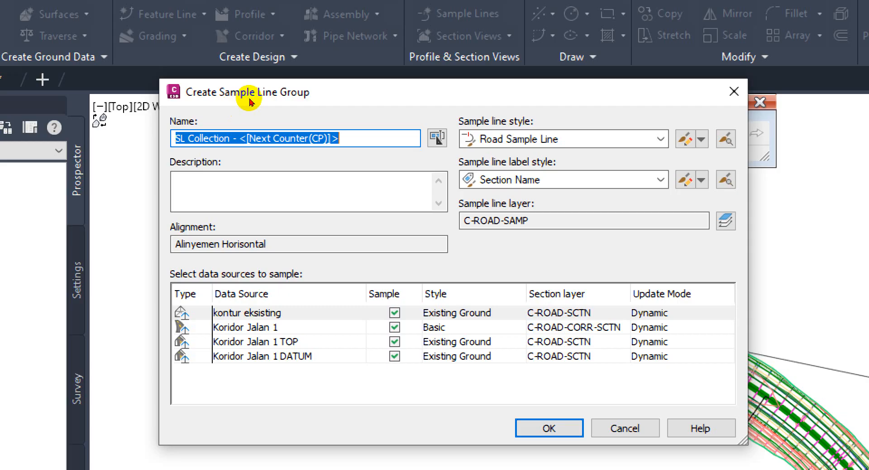
key(Return)
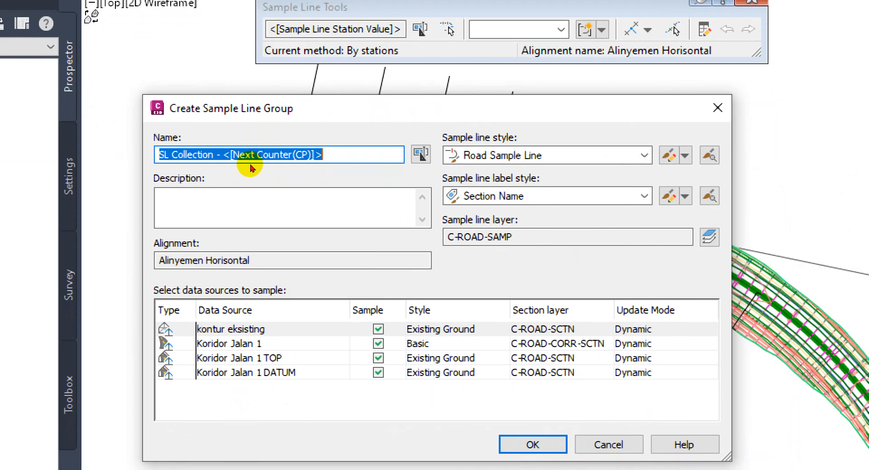
drag(282, 171, 205, 182)
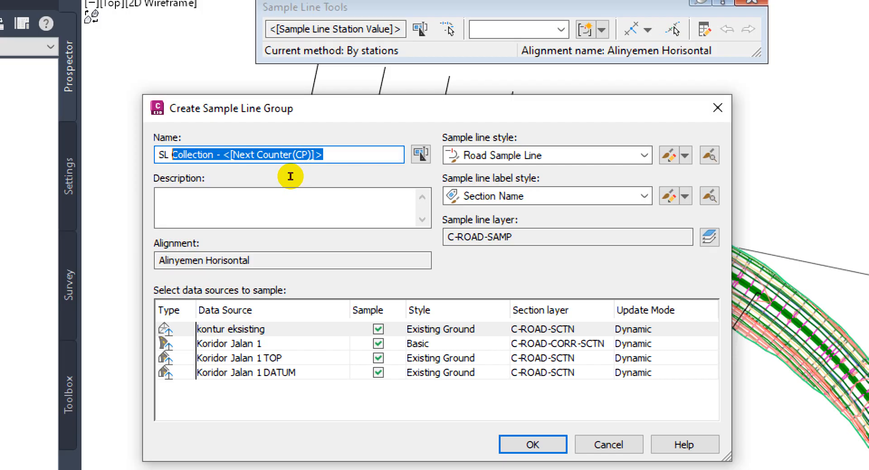
text(Jalan)
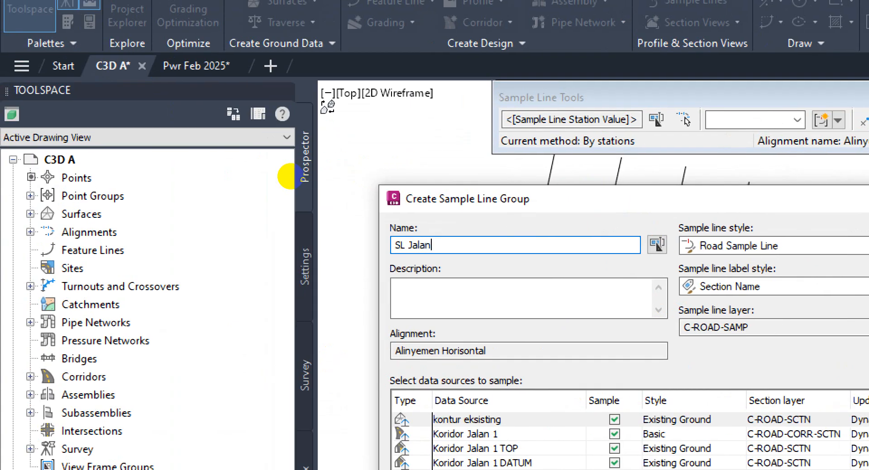
text( Baru)
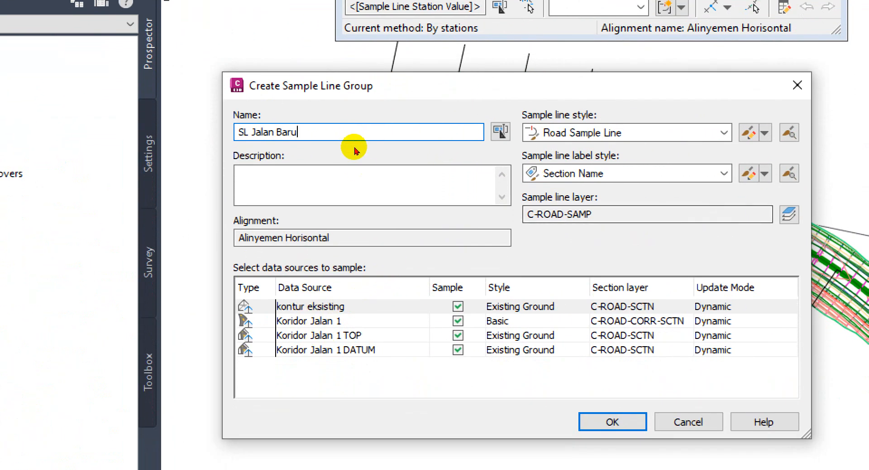
drag(354, 147, 340, 141)
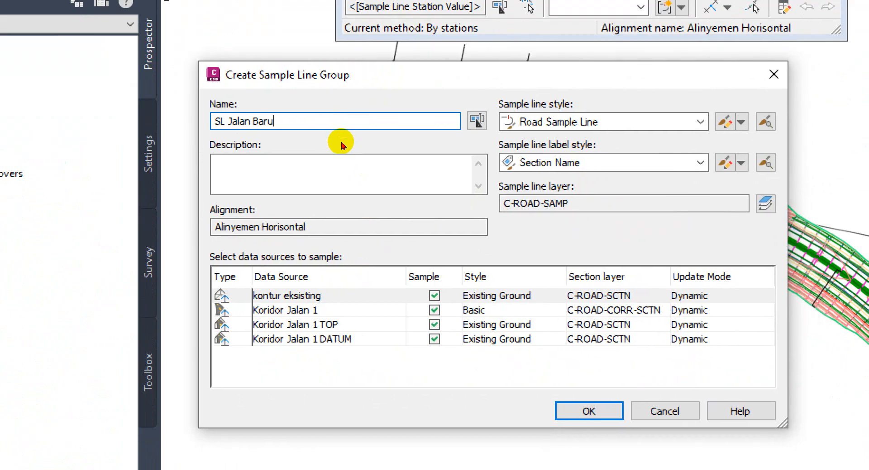
click(301, 221)
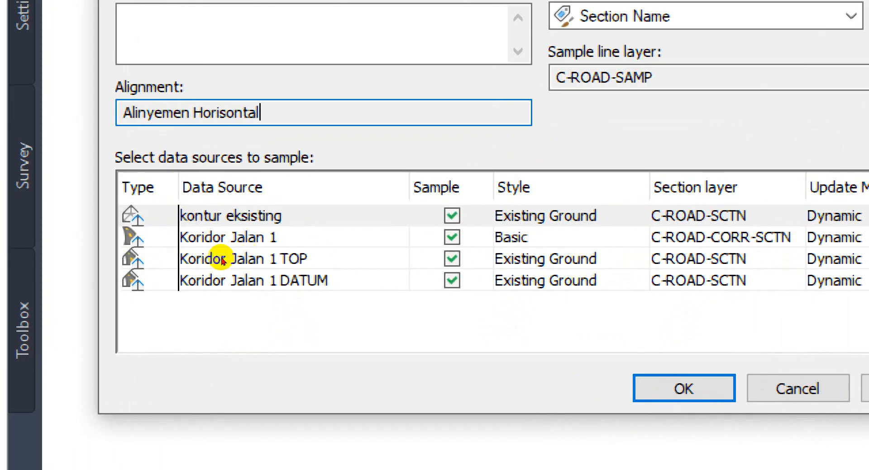
key(Tab)
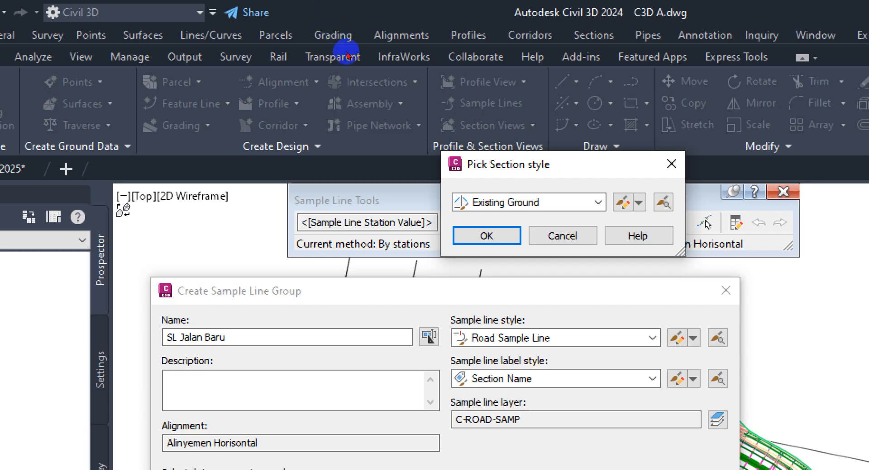
drag(348, 79, 359, 363)
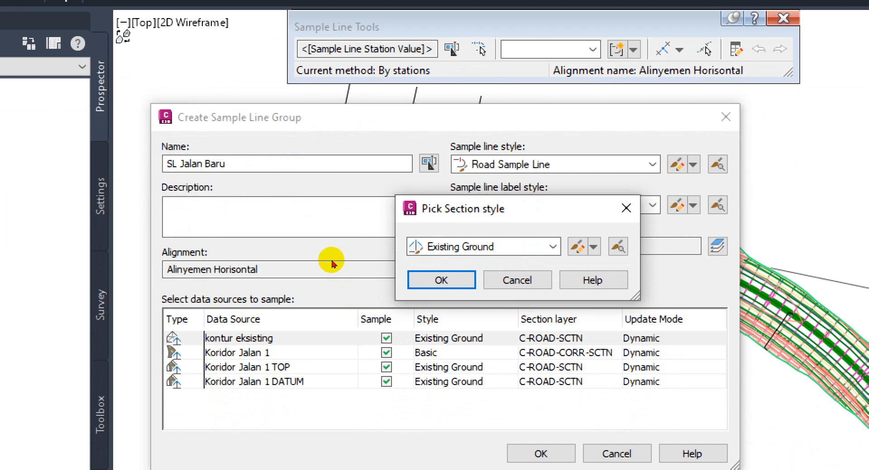
click(517, 280)
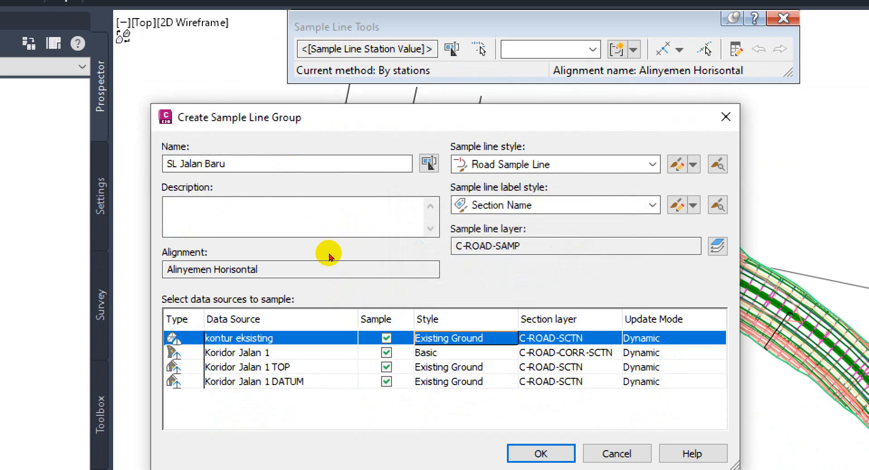
Step: Check the section styles offered for the kontur eksisting surface and keep Existing Ground
click(466, 338)
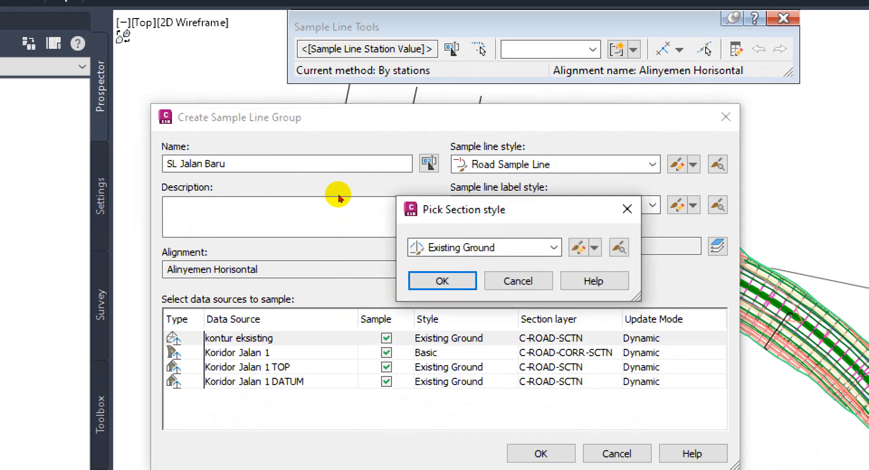
click(552, 248)
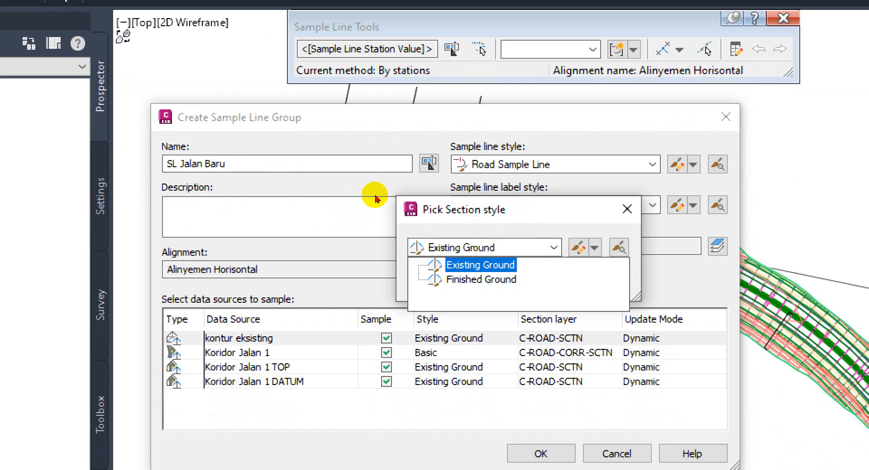
click(375, 196)
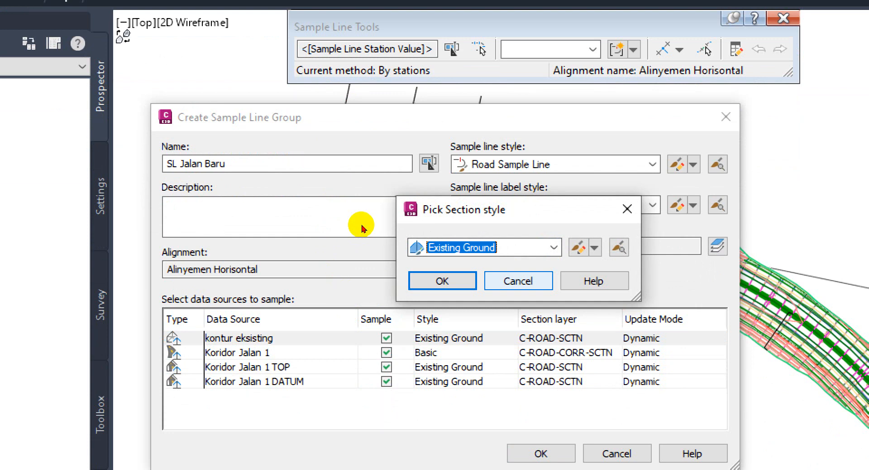
key(Return)
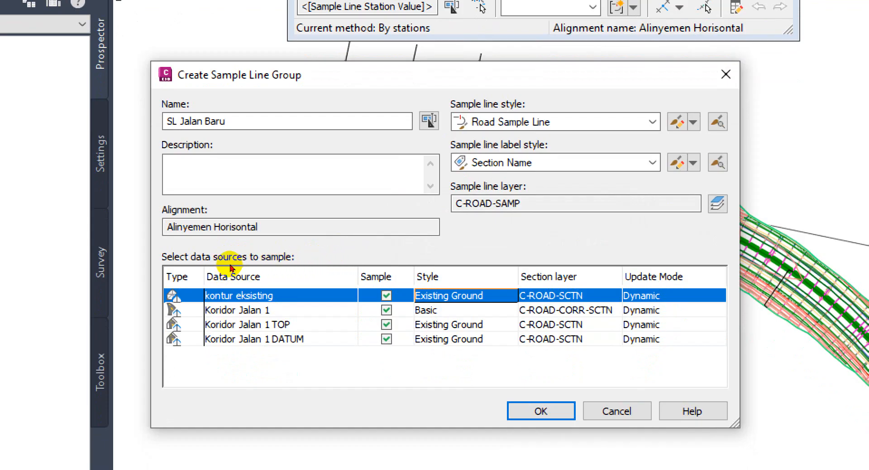
Step: Set the section style of the Koridor Jalan 1 TOP data source to Finished Ground
key(Down)
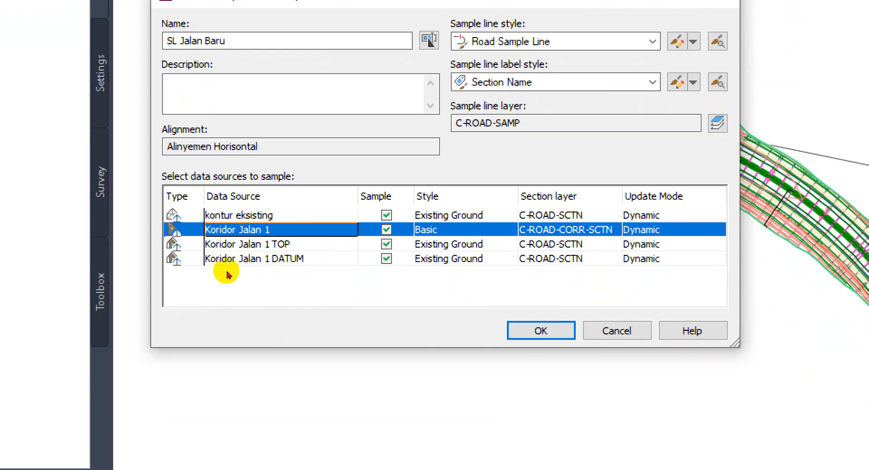
key(Down)
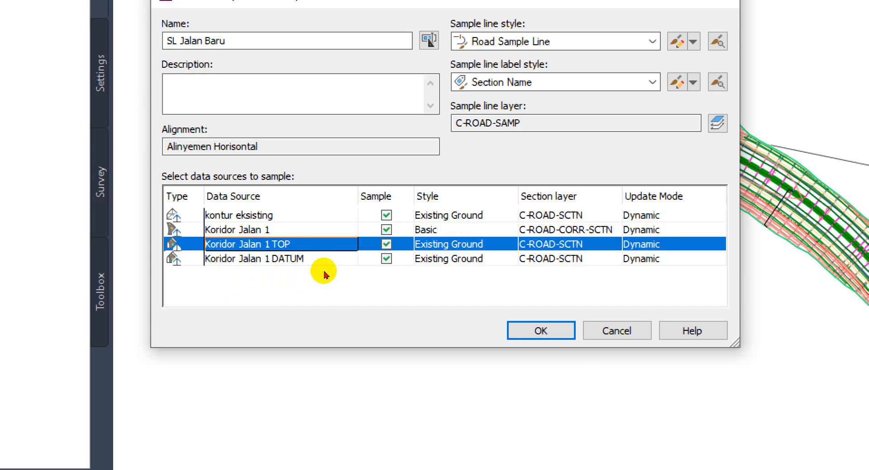
click(447, 245)
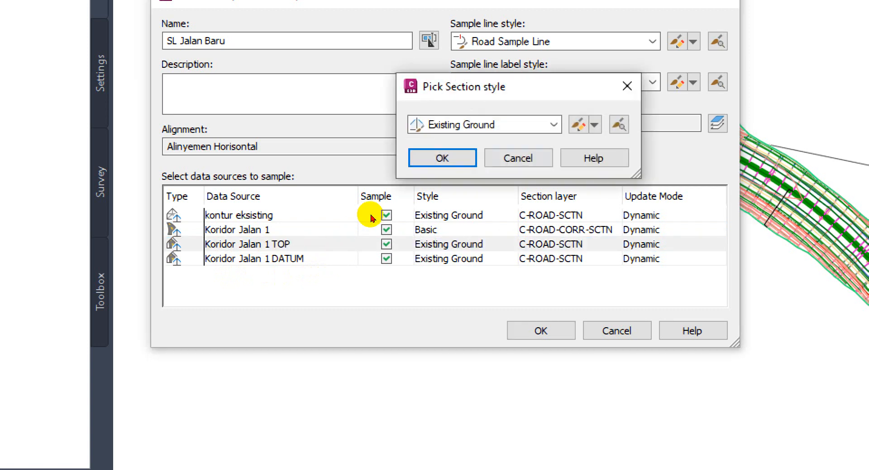
click(554, 125)
key(Down)
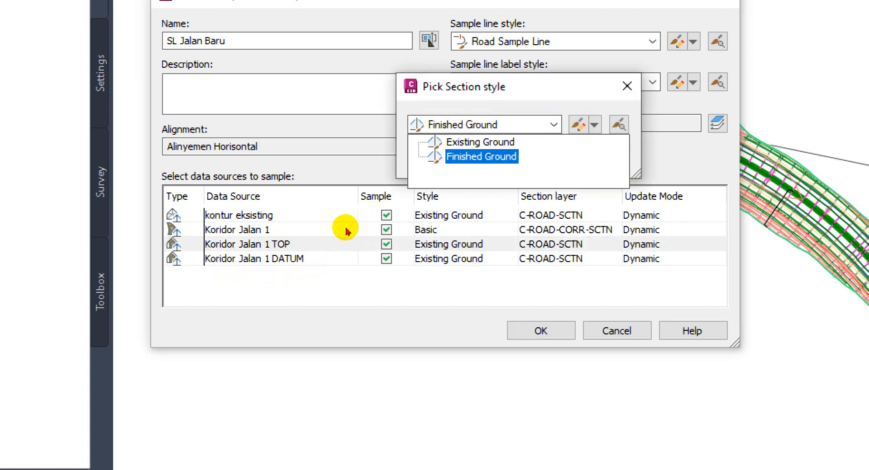
key(Return)
key(Return)
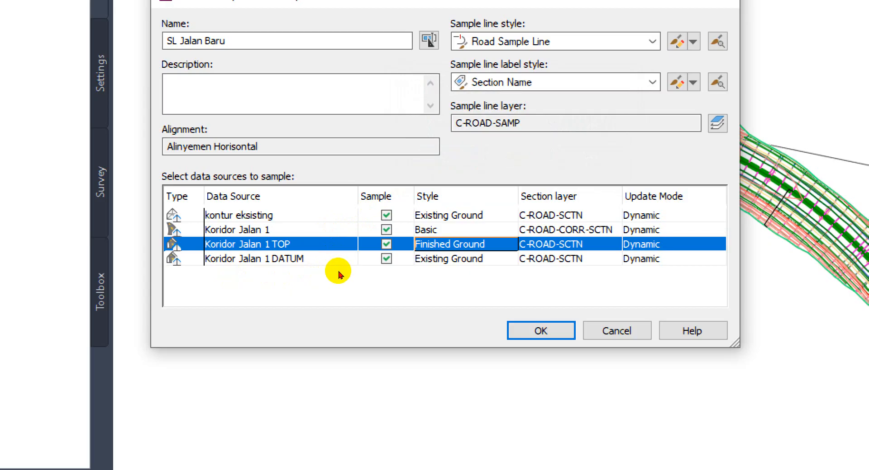
Step: Try Existing Ground as the section style for Koridor Jalan 1 TOP and return it to Finished Ground
key(Return)
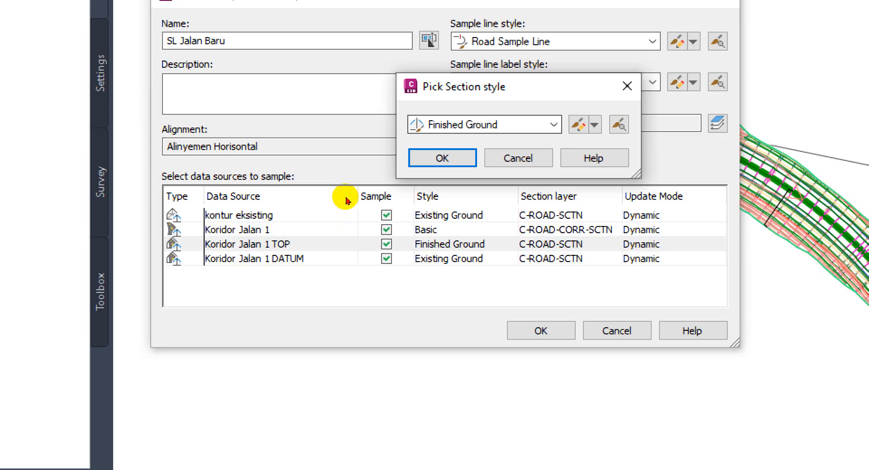
key(alt+Down)
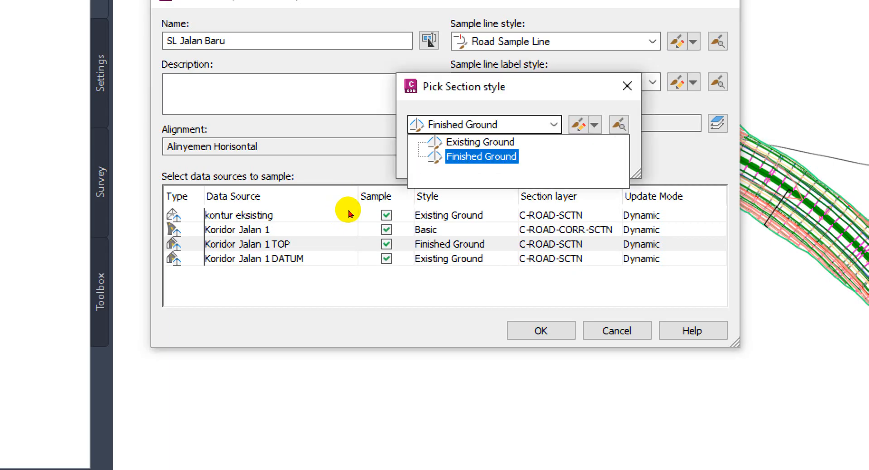
key(Up)
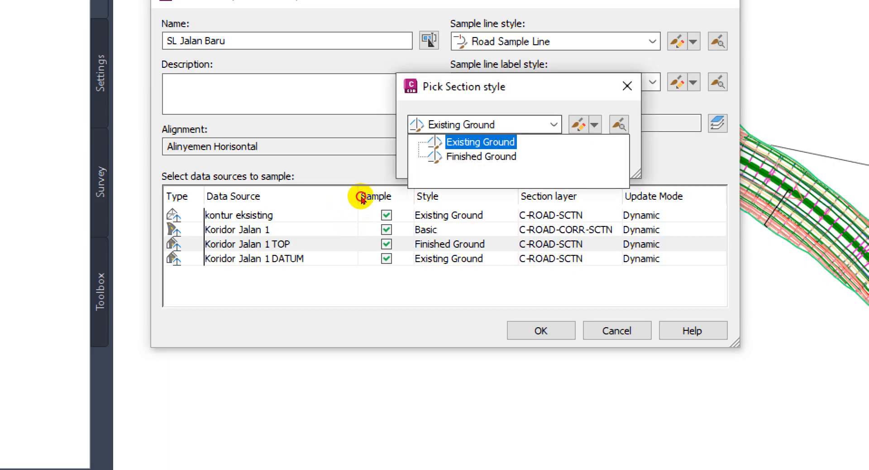
key(Return)
key(Down)
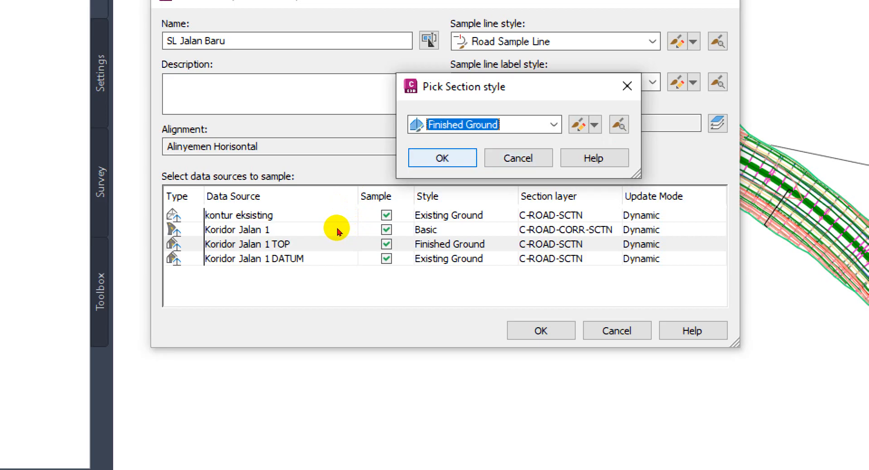
key(Return)
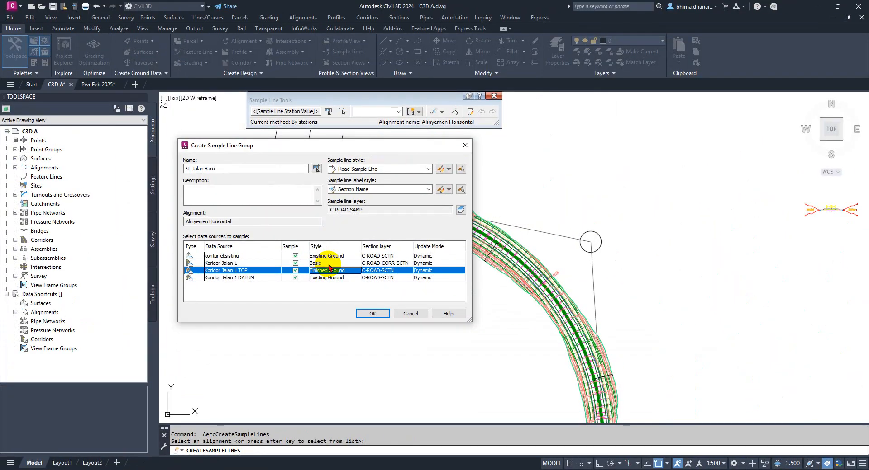
Step: Create the SL Jalan Baru sample line group with all listed data sources sampled
click(369, 314)
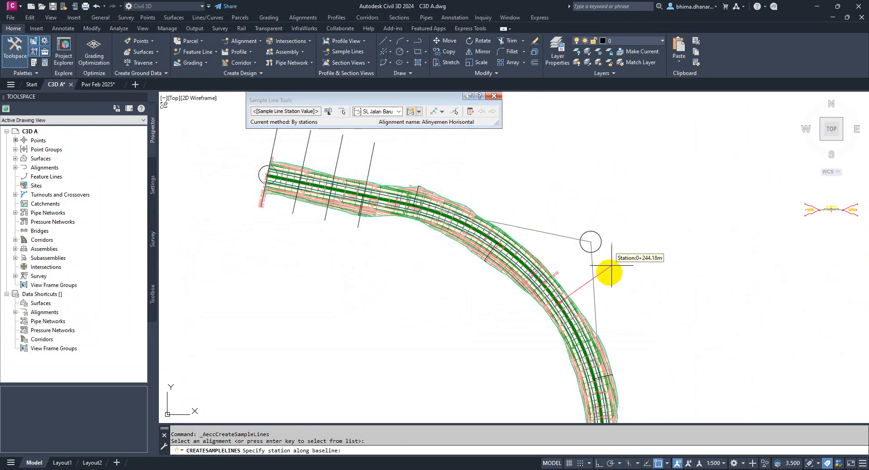
Step: Examine the whole road corridor along Alinyemen Horisontal from its start to its end
scroll(611, 271, down, 1)
scroll(497, 206, up, 2)
scroll(473, 217, down, 1)
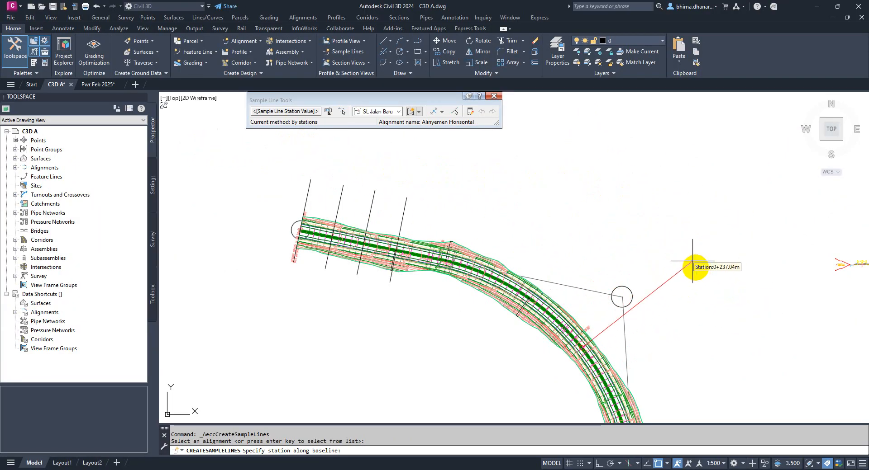
scroll(640, 191, down, 6)
scroll(655, 238, up, 4)
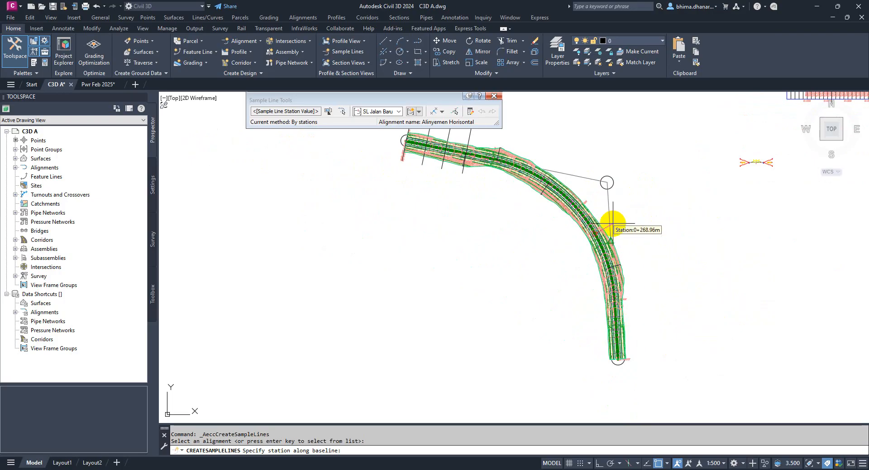
scroll(613, 268, down, 2)
scroll(547, 168, up, 2)
Step: Examine the cross lines and station positions around 0+025 and 0+050 near the corridor's start
scroll(484, 175, up, 3)
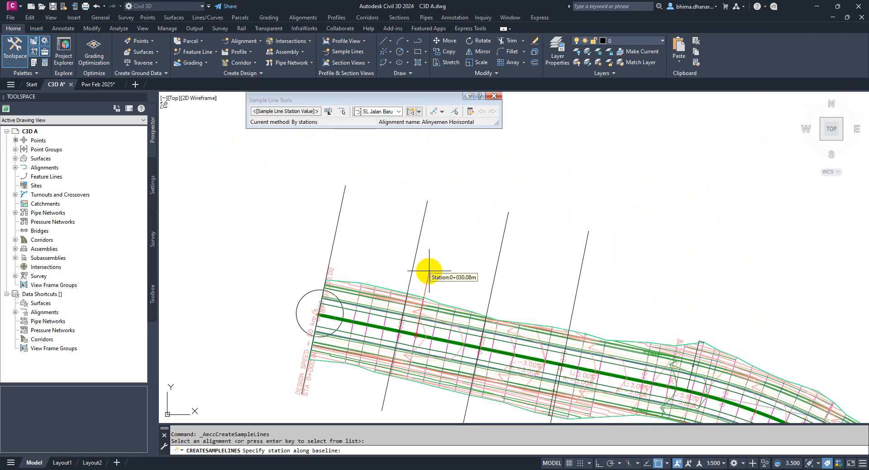
scroll(414, 301, down, 1)
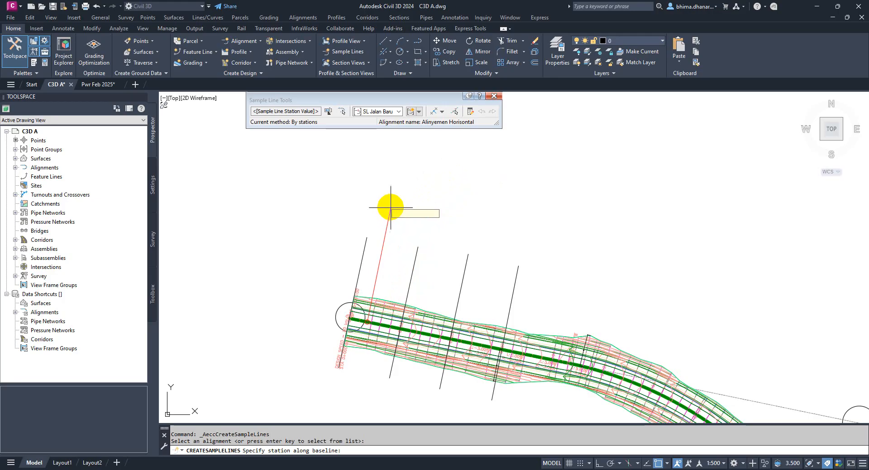
scroll(382, 333, up, 6)
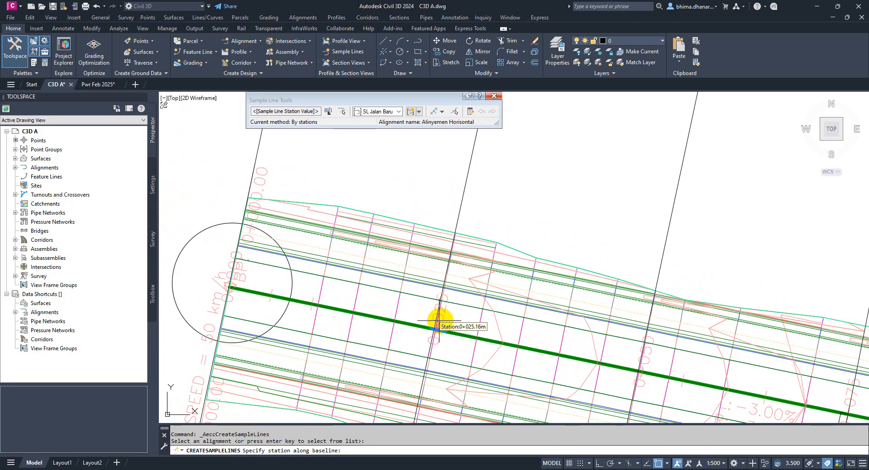
scroll(442, 330, down, 3)
scroll(372, 274, down, 3)
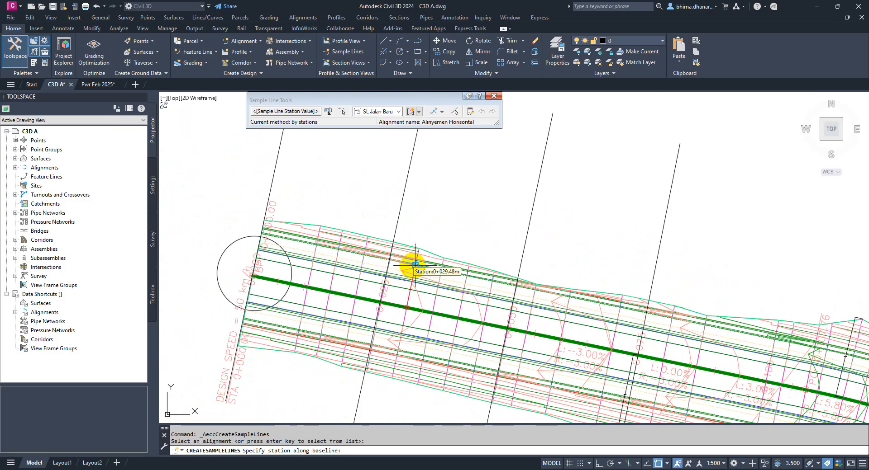
scroll(378, 252, up, 4)
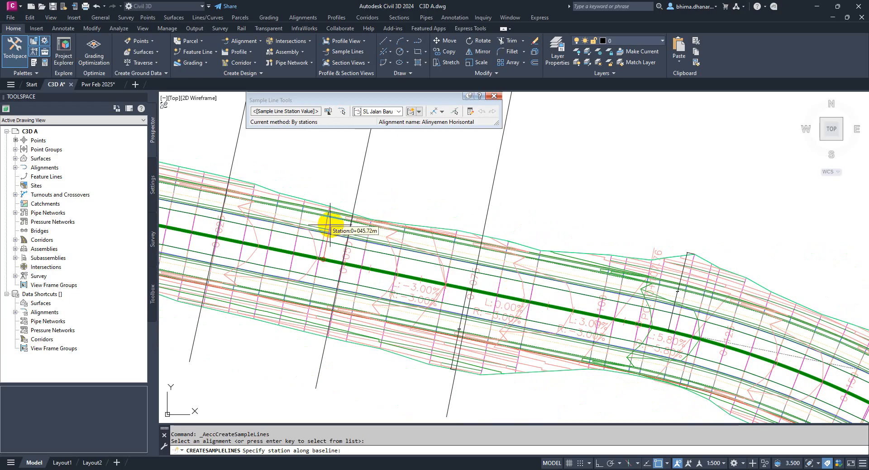
scroll(520, 316, down, 4)
scroll(398, 258, up, 6)
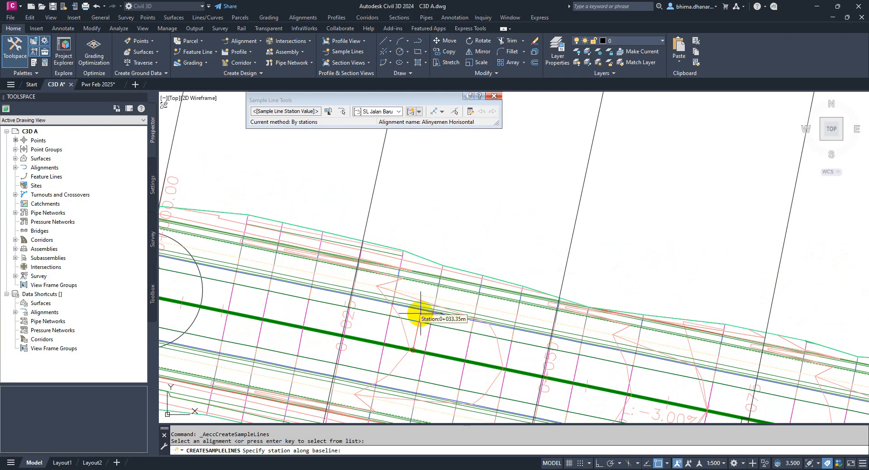
scroll(429, 272, down, 3)
scroll(426, 268, up, 2)
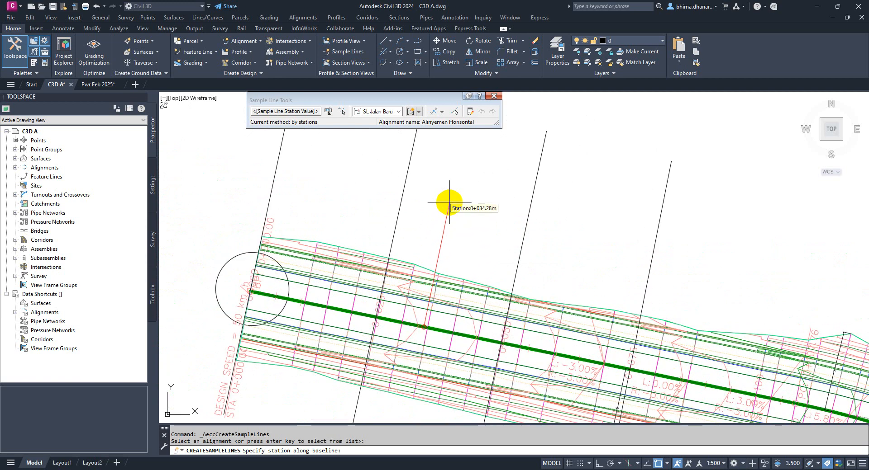
scroll(442, 197, down, 4)
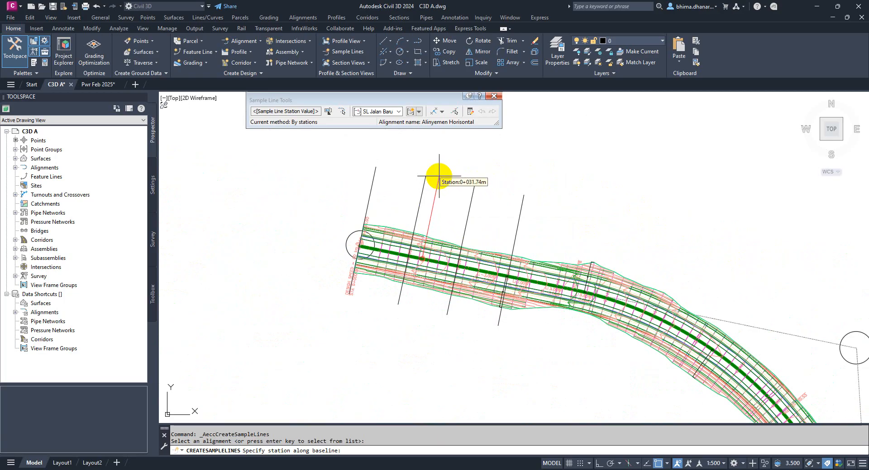
scroll(438, 176, up, 2)
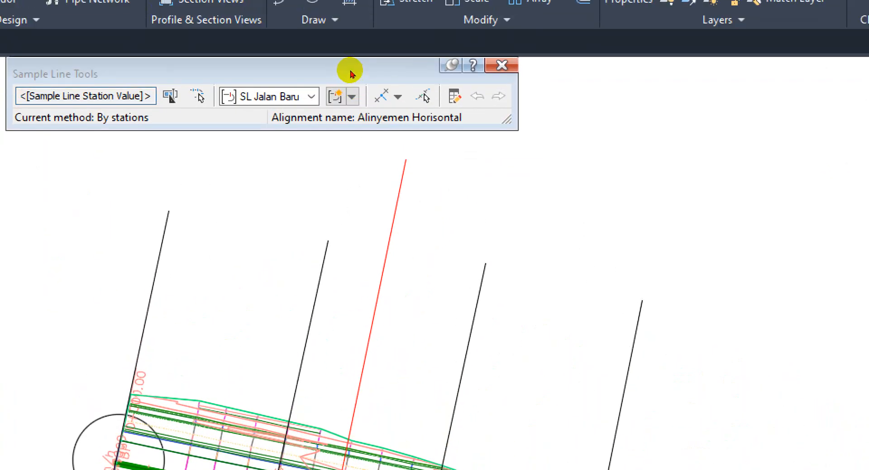
Step: Switch the sample line creation method to By range of stations and place its settings dialog clear for editing
drag(283, 74, 395, 116)
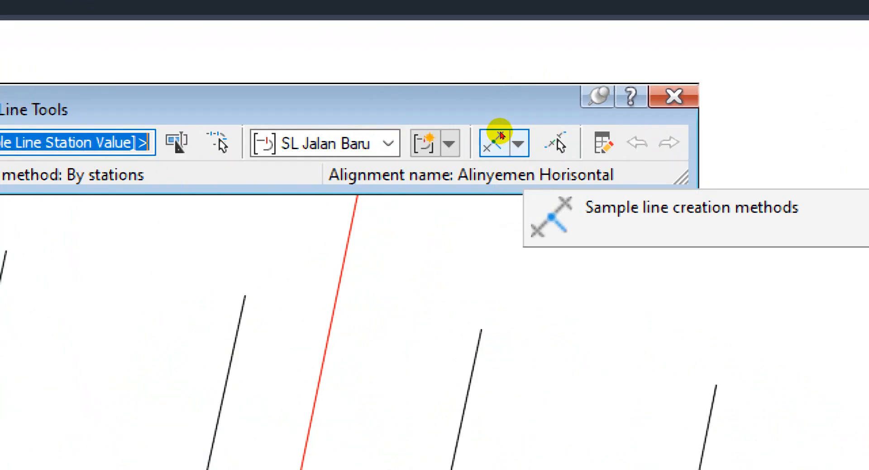
click(502, 135)
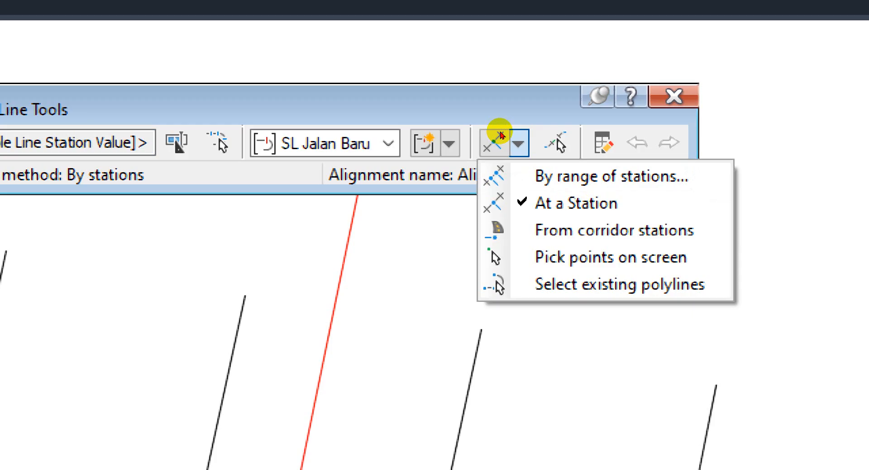
click(498, 135)
click(495, 138)
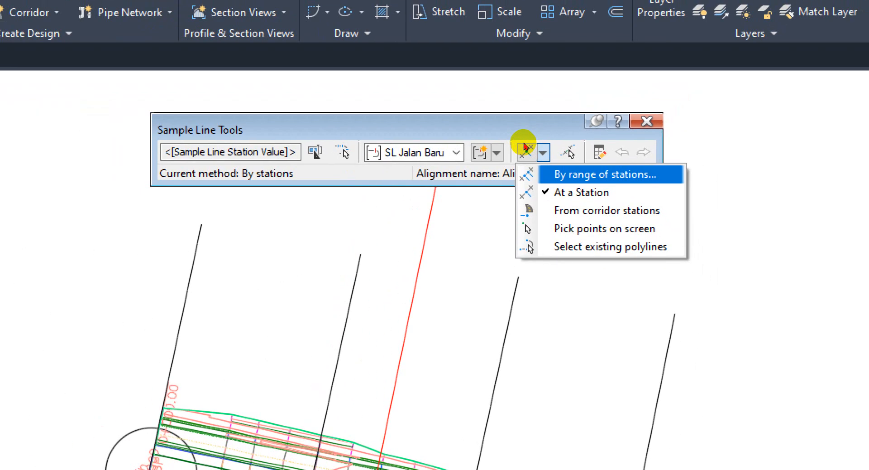
key(Return)
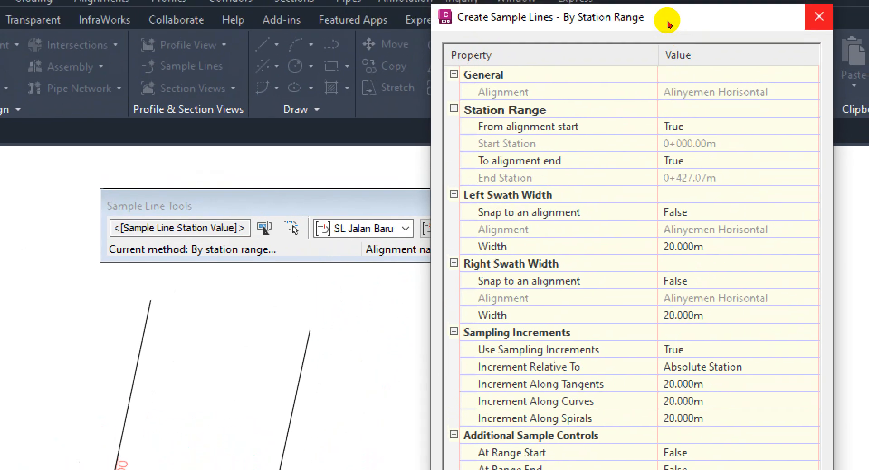
drag(566, 28, 532, 33)
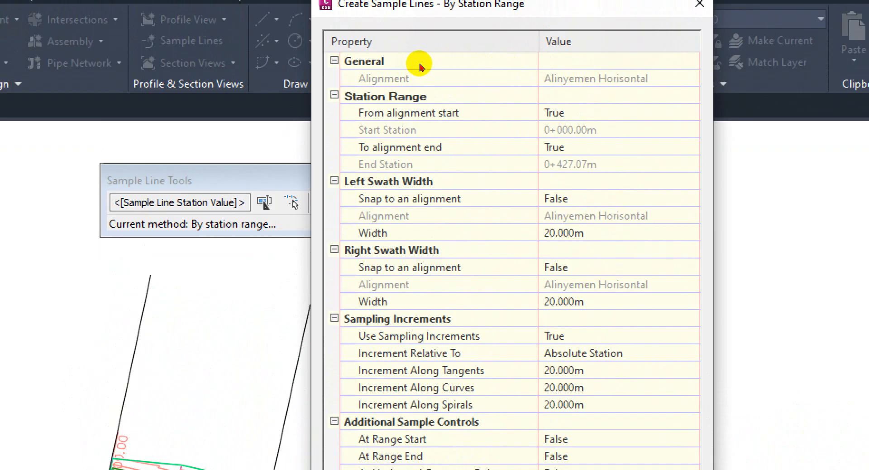
Step: Review the alignment and station range settings, including the choices for starting from the alignment start
click(520, 73)
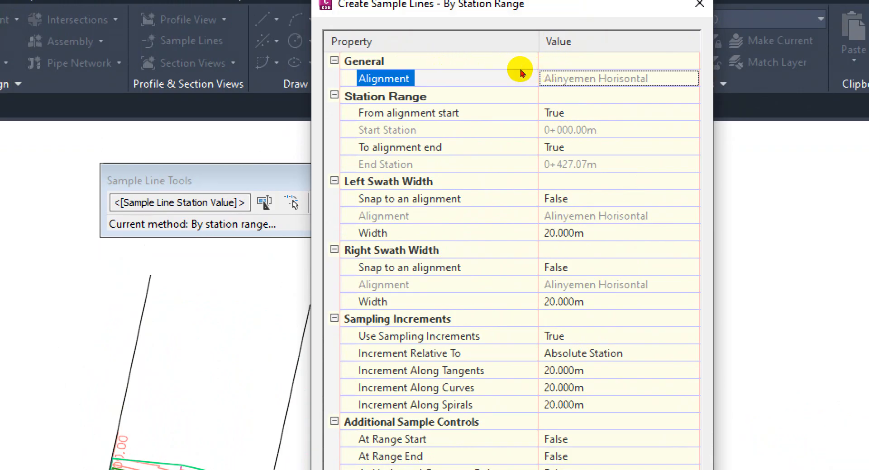
click(417, 62)
double_click(418, 63)
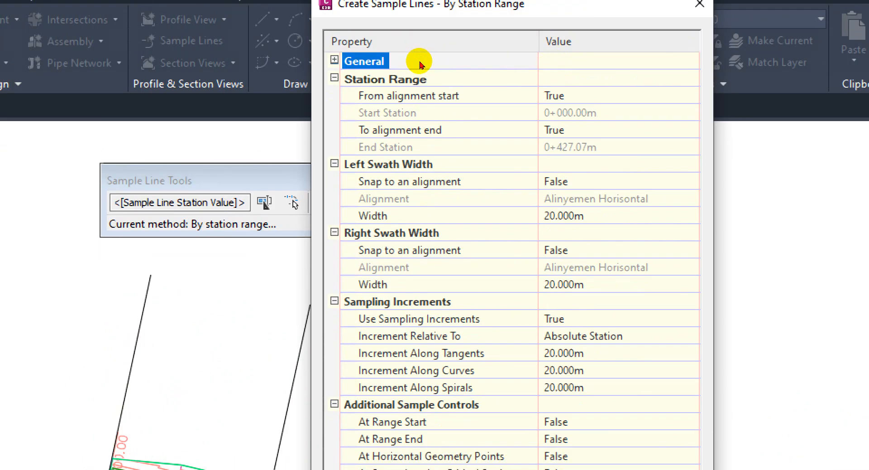
double_click(421, 65)
click(483, 75)
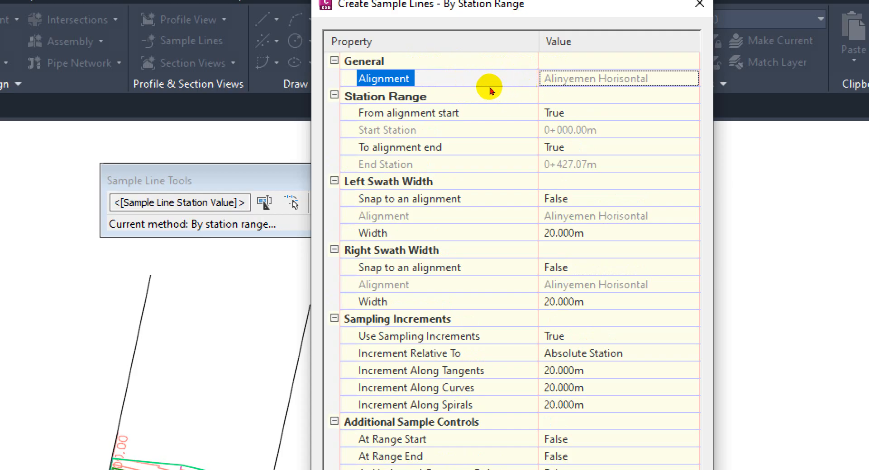
click(543, 113)
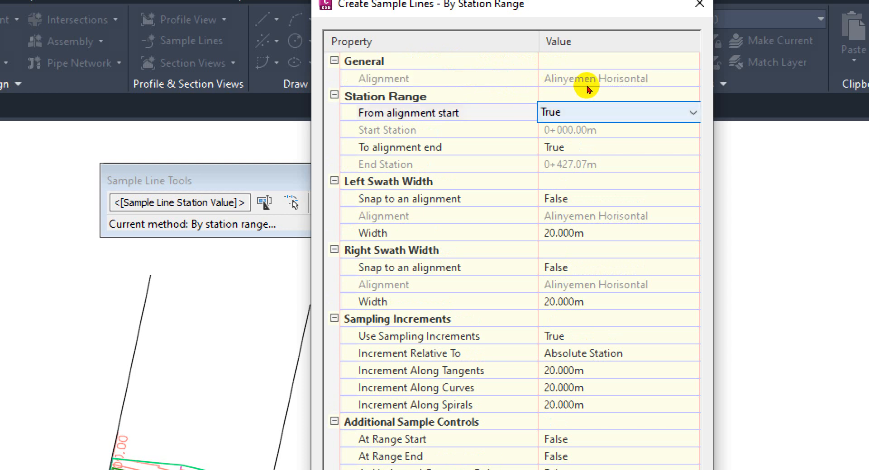
click(599, 112)
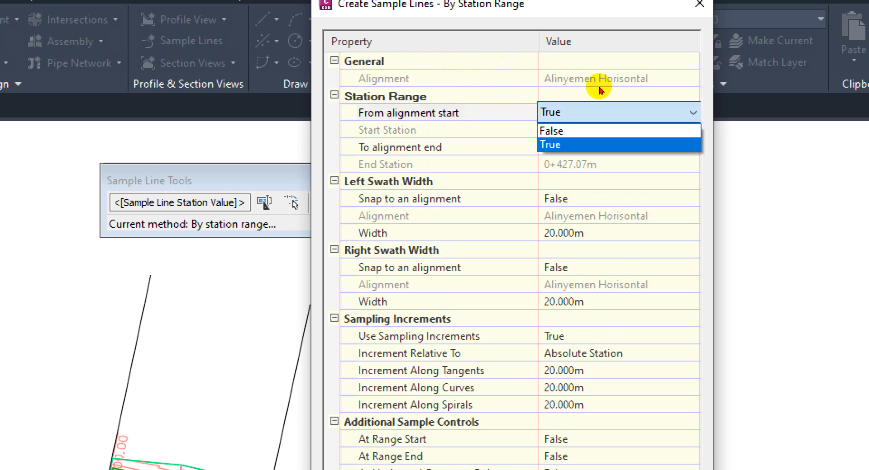
click(496, 97)
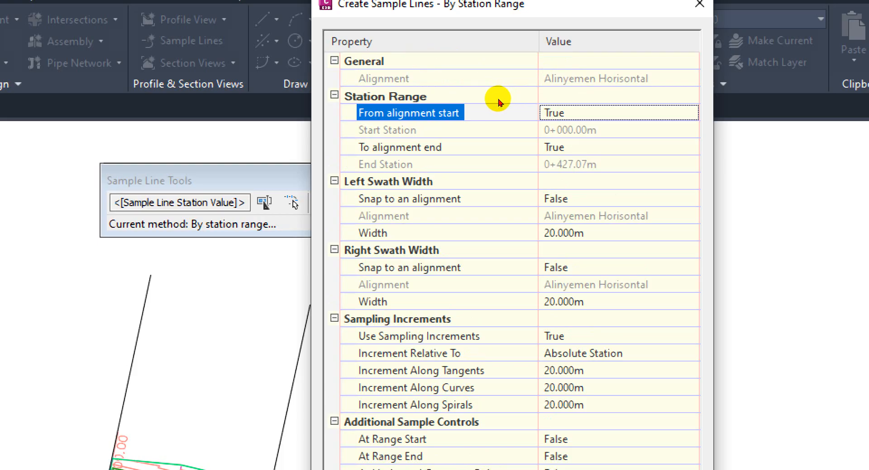
key(Down)
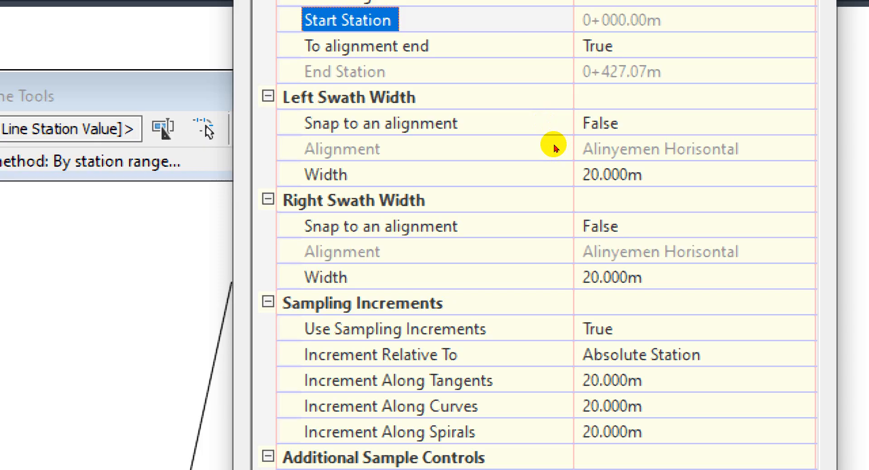
Step: Set both the left and right swath widths to 25 m
click(583, 173)
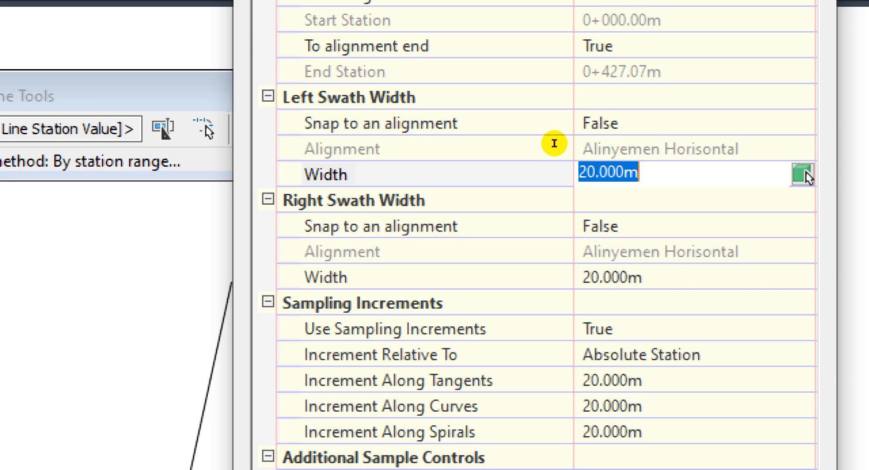
text(25)
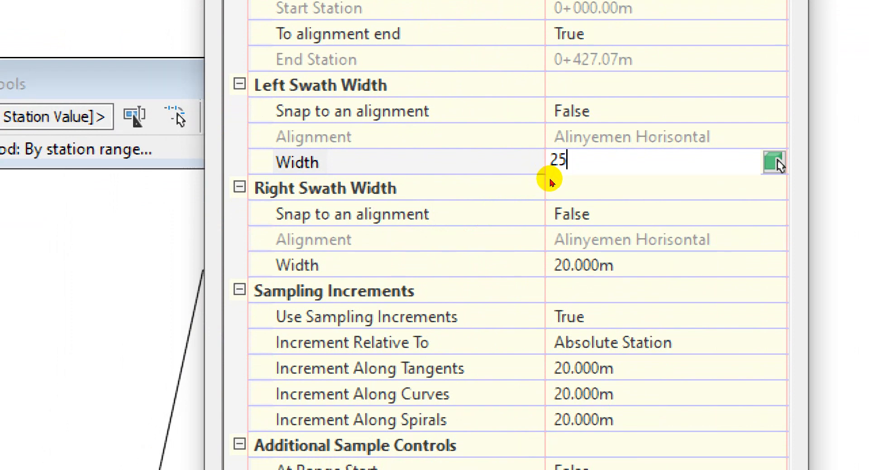
key(Tab)
text(25)
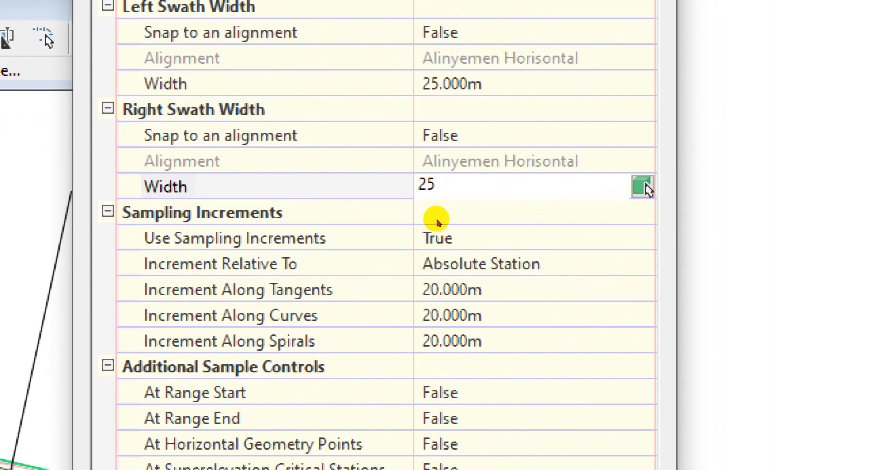
key(Tab)
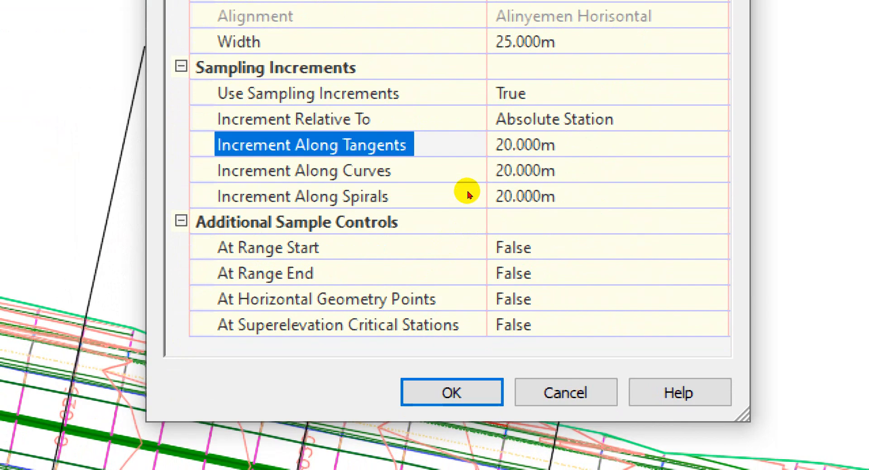
Step: Set the sampling increment along tangents to 25 m
scroll(470, 195, up, 1)
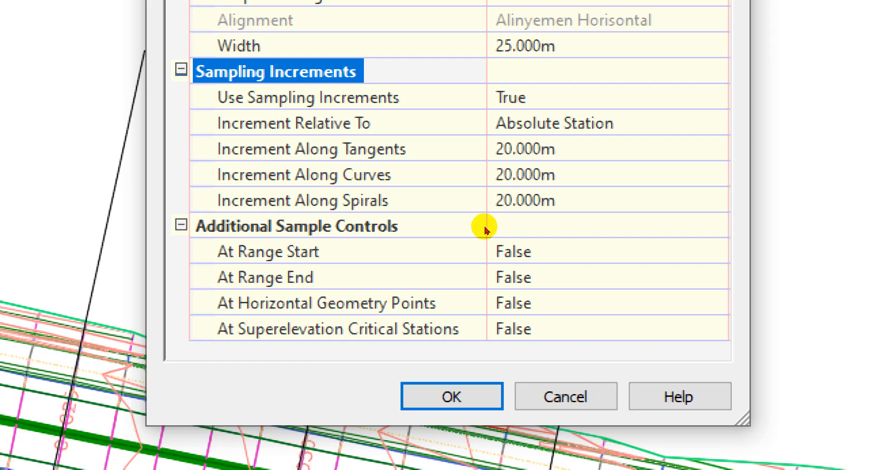
scroll(488, 220, down, 1)
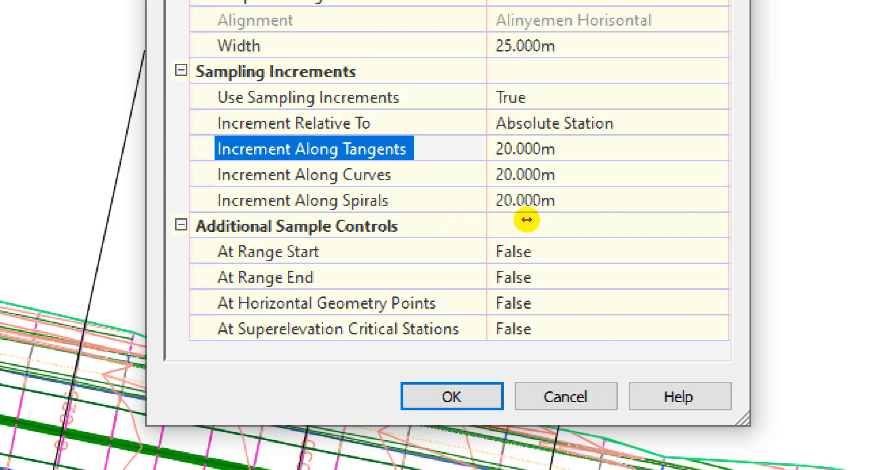
key(Down)
key(Down)
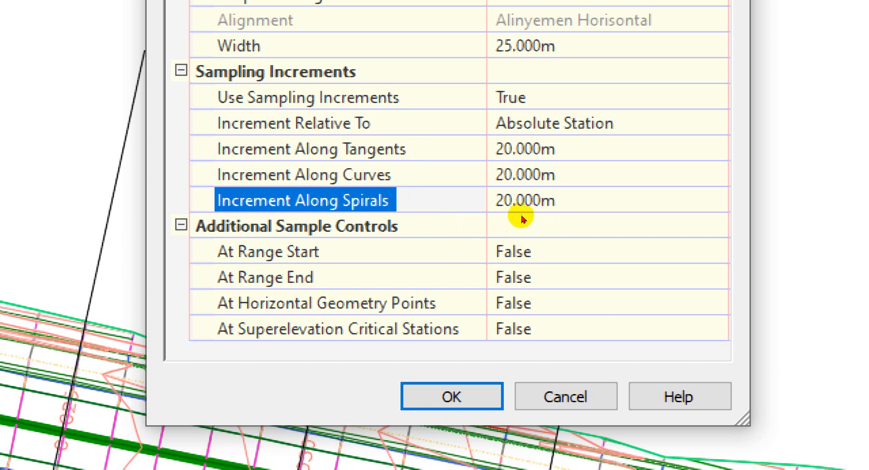
key(Up)
key(Up)
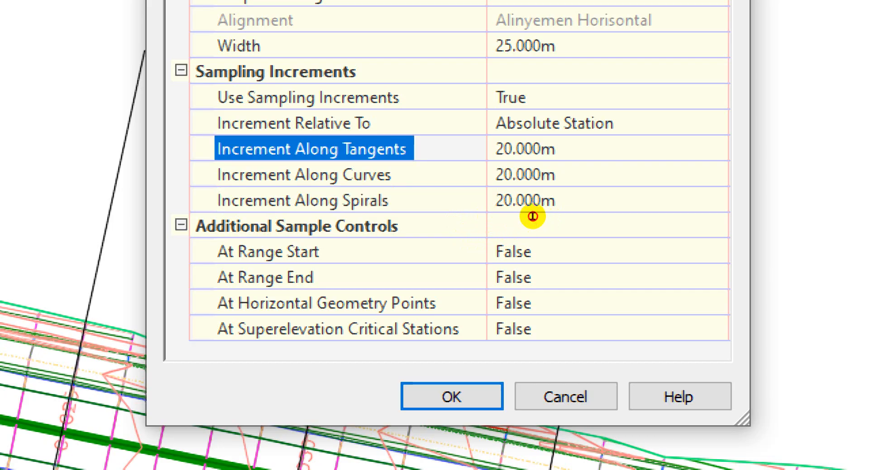
key(Tab)
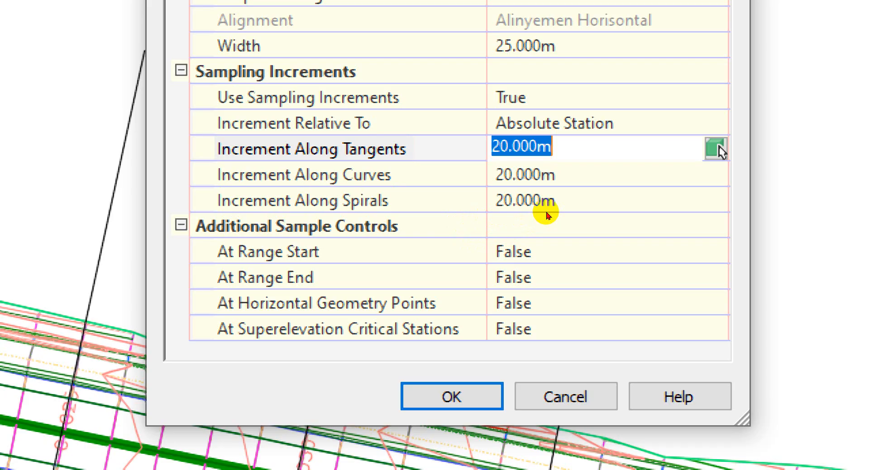
text(25)
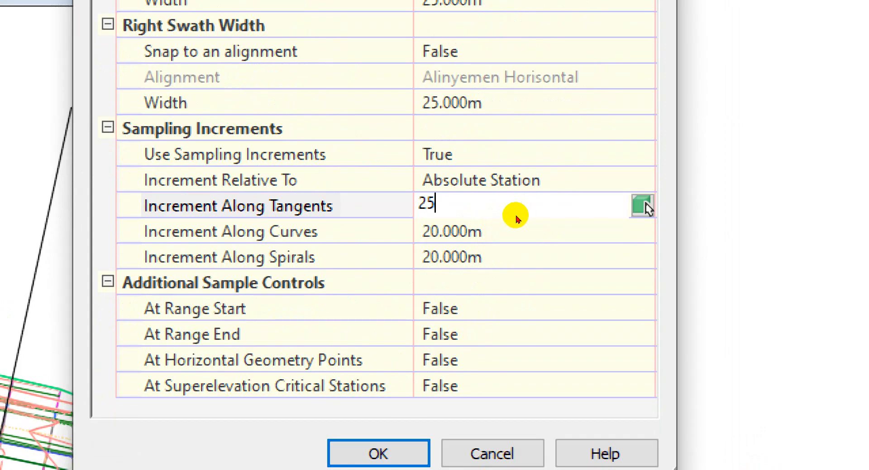
key(Return)
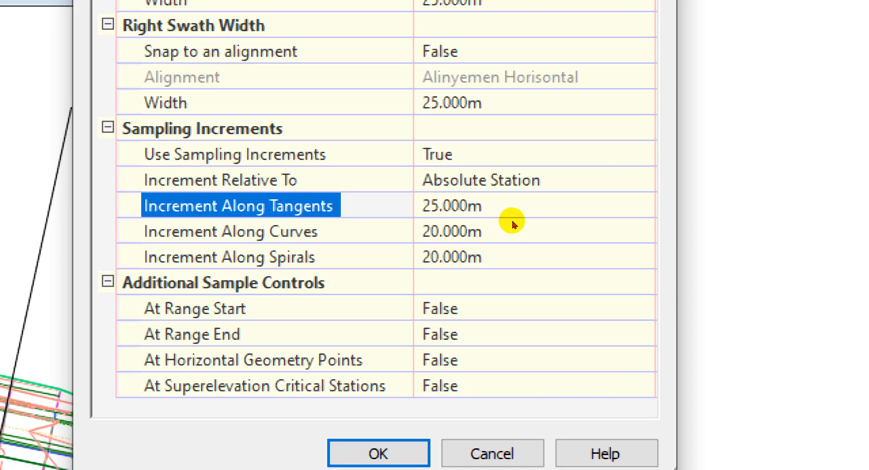
Step: Set the sampling increments to 50 m along tangents and 25 m along curves and spirals
click(527, 213)
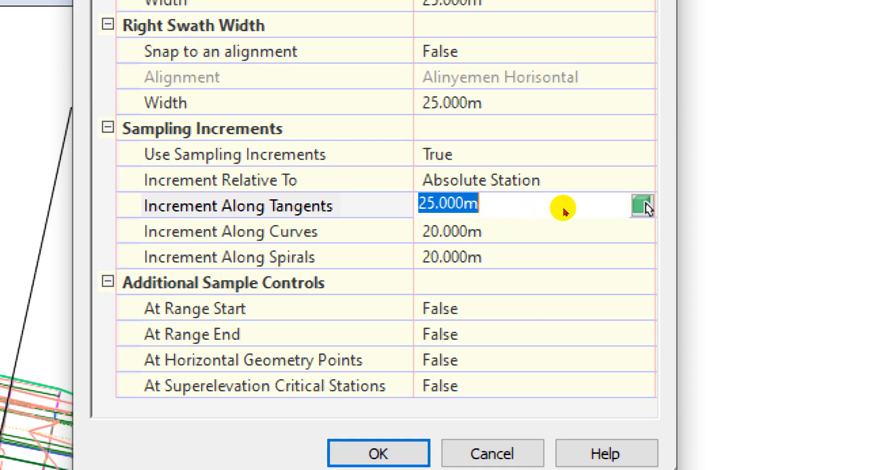
text(50)
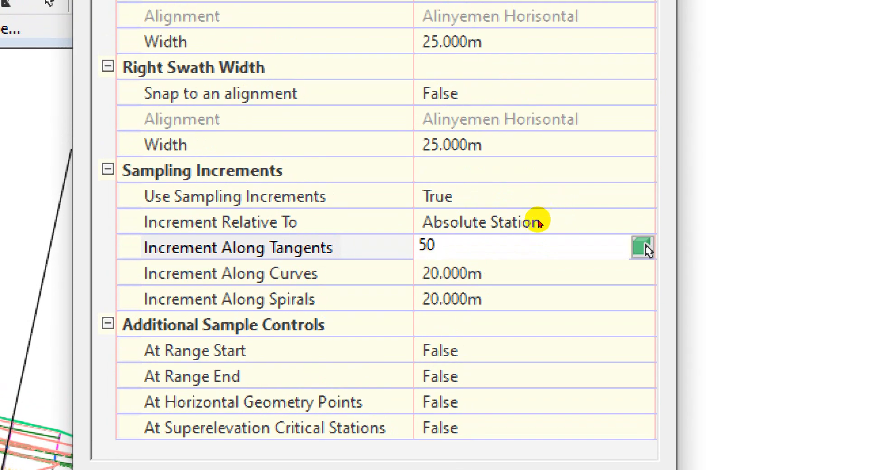
key(Return)
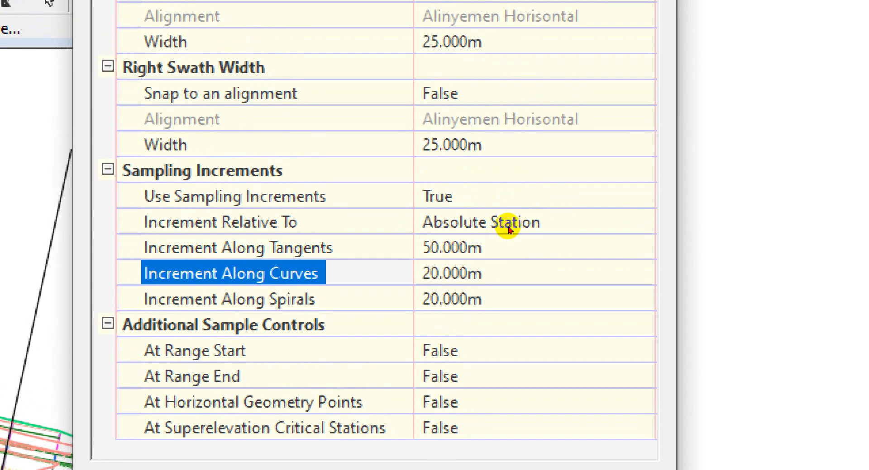
key(Tab)
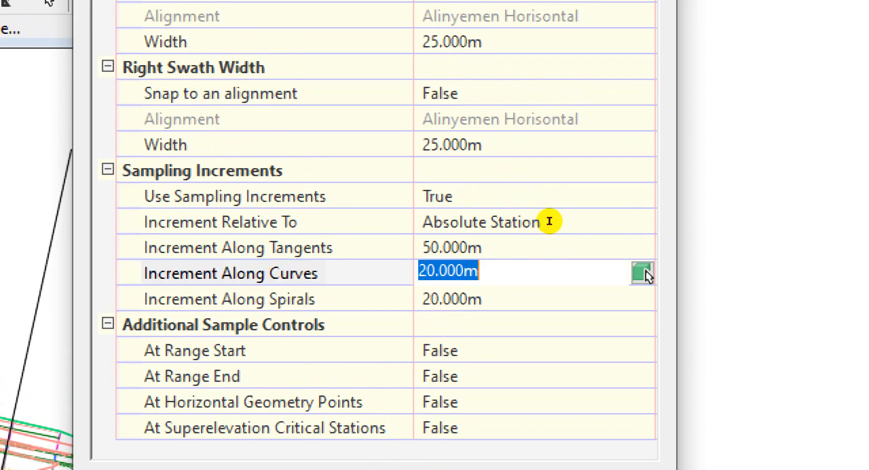
text(25)
key(Tab)
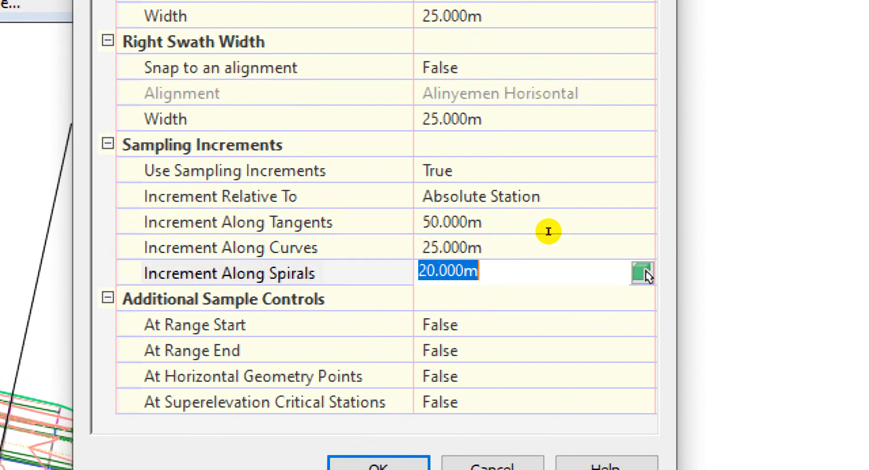
text(25)
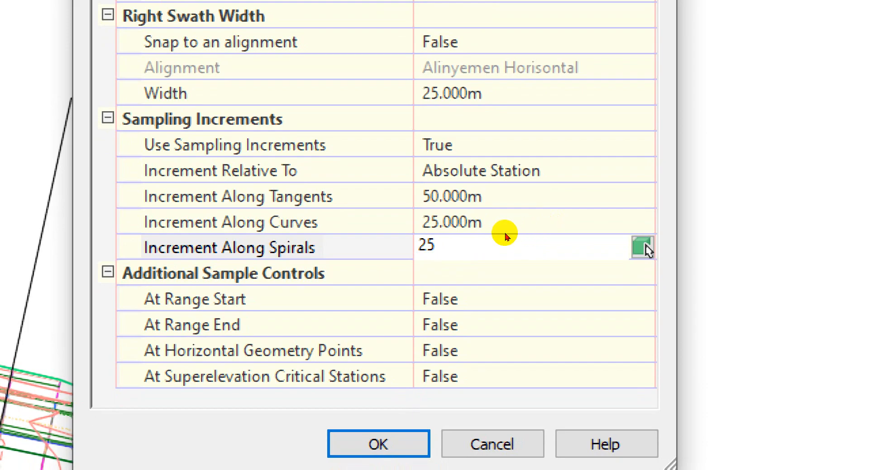
key(Return)
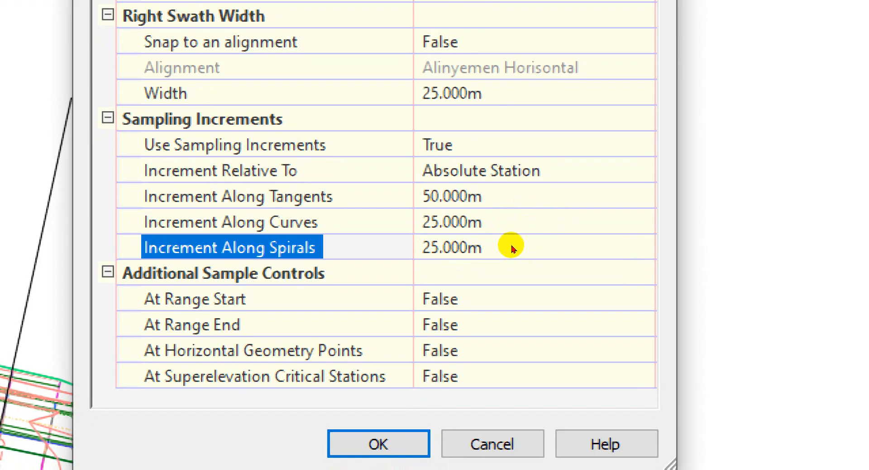
click(496, 226)
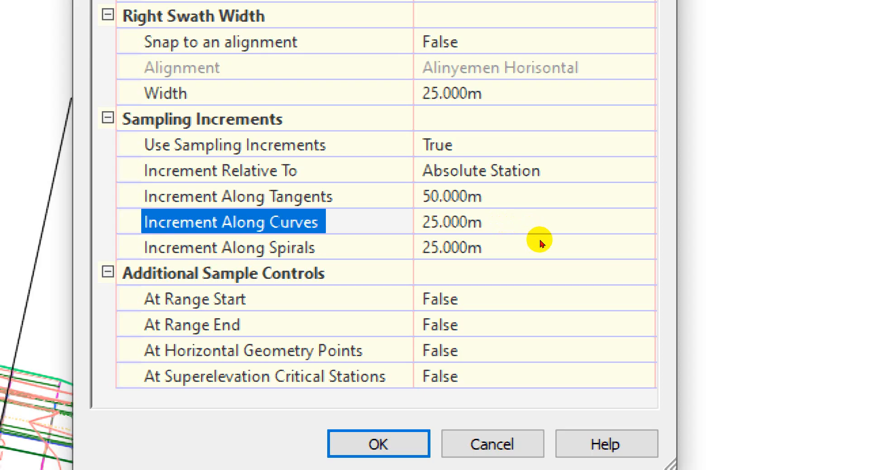
key(Up)
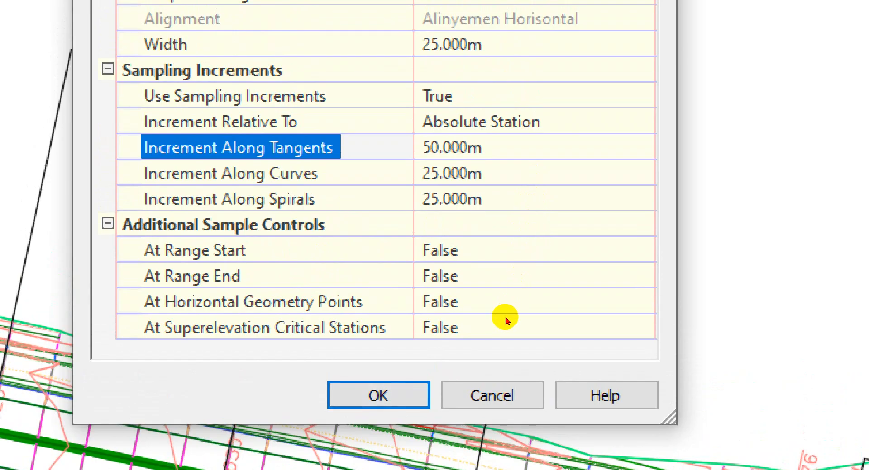
Step: Enable additional sample lines at the range start and at the range end
click(504, 255)
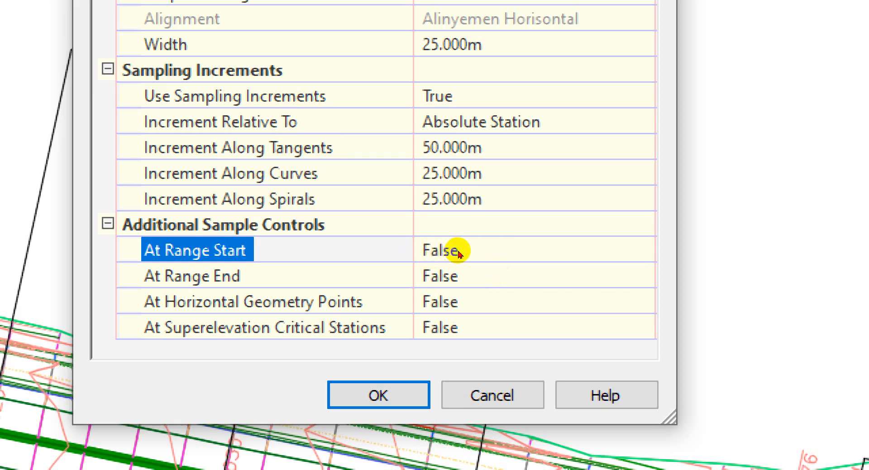
click(536, 254)
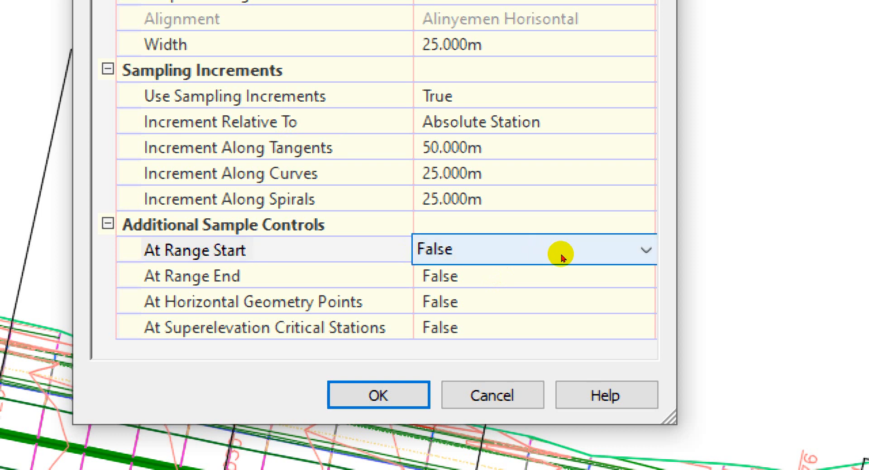
click(558, 254)
click(546, 294)
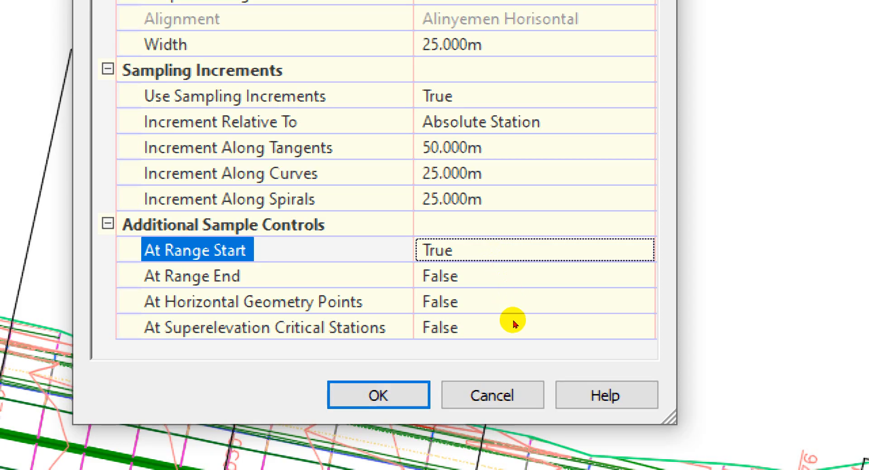
key(Down)
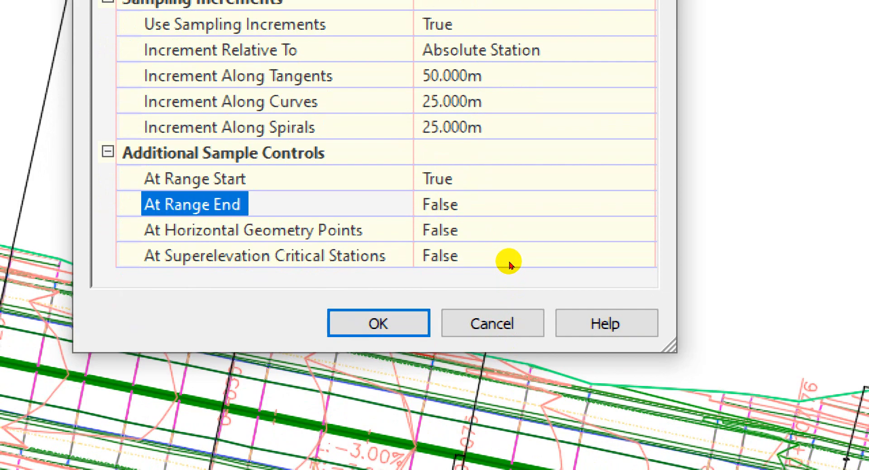
click(571, 261)
click(570, 260)
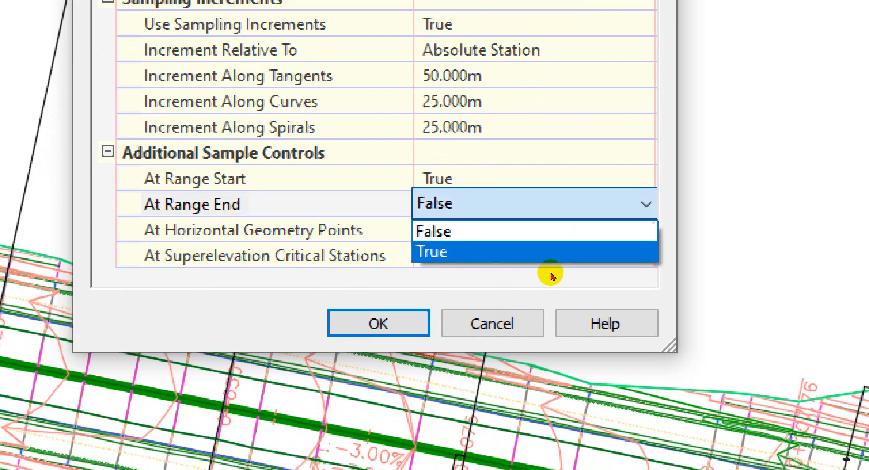
key(Return)
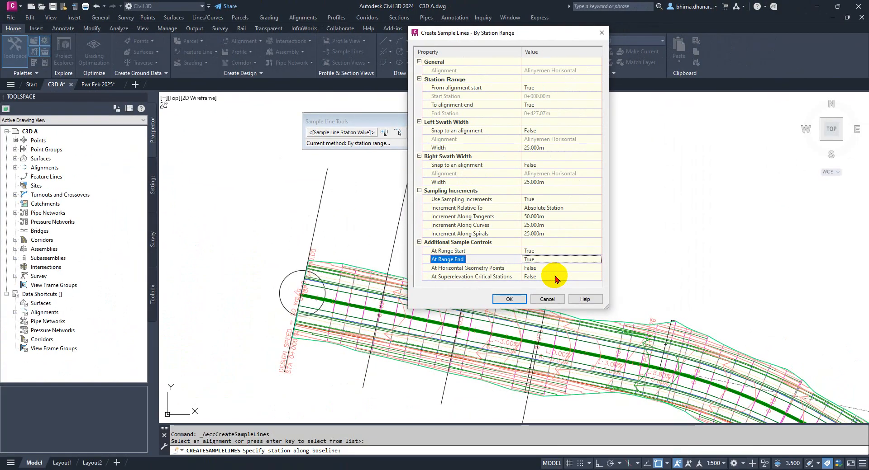
Step: Create the sample lines from the station range settings and check their placement along the road corridor
click(509, 299)
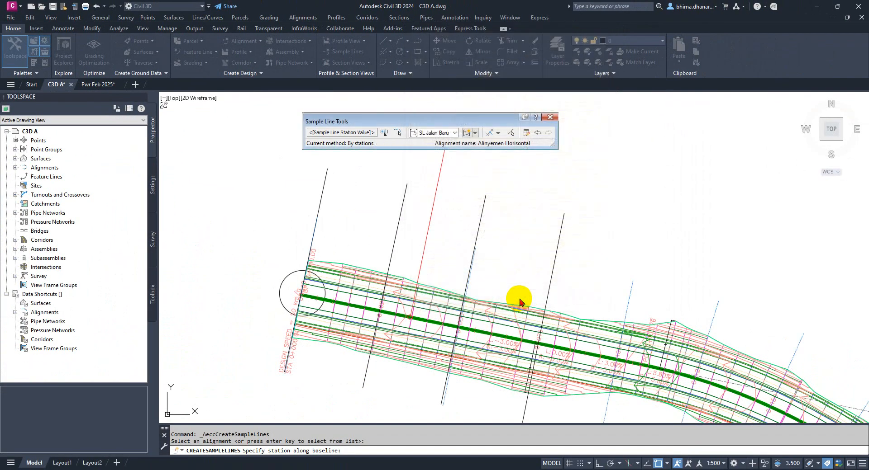
scroll(358, 232, down, 2)
scroll(394, 229, down, 2)
scroll(501, 291, up, 5)
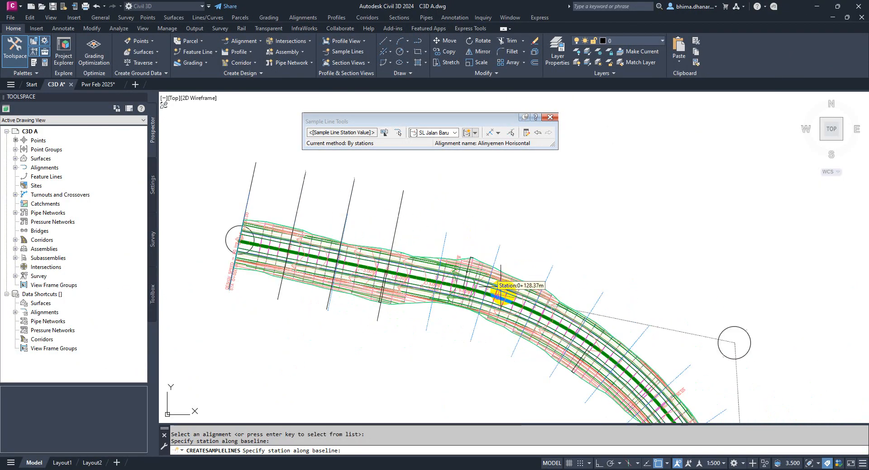
Step: Check the new sample lines along the whole corridor and finish the sample line creation
scroll(396, 225, down, 3)
scroll(560, 413, up, 1)
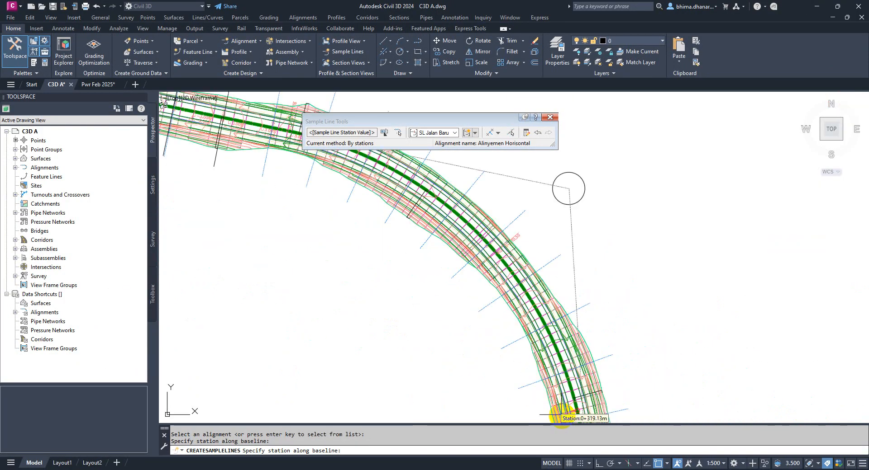
scroll(590, 351, down, 3)
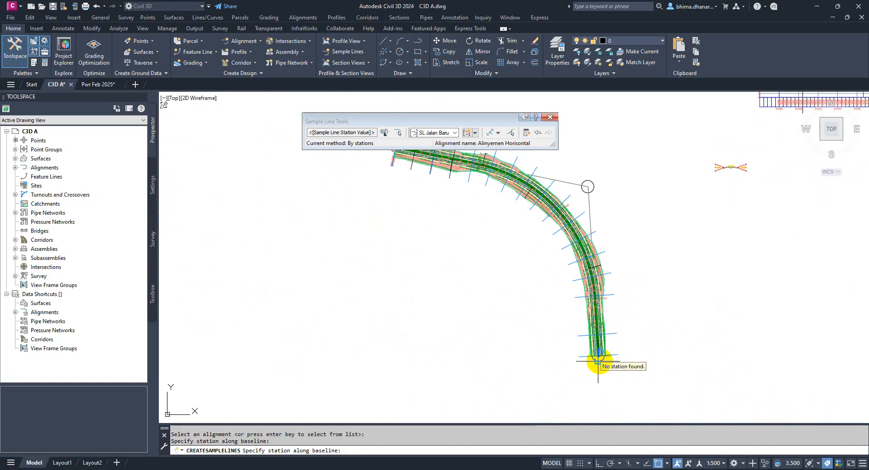
scroll(565, 340, up, 2)
scroll(507, 227, up, 2)
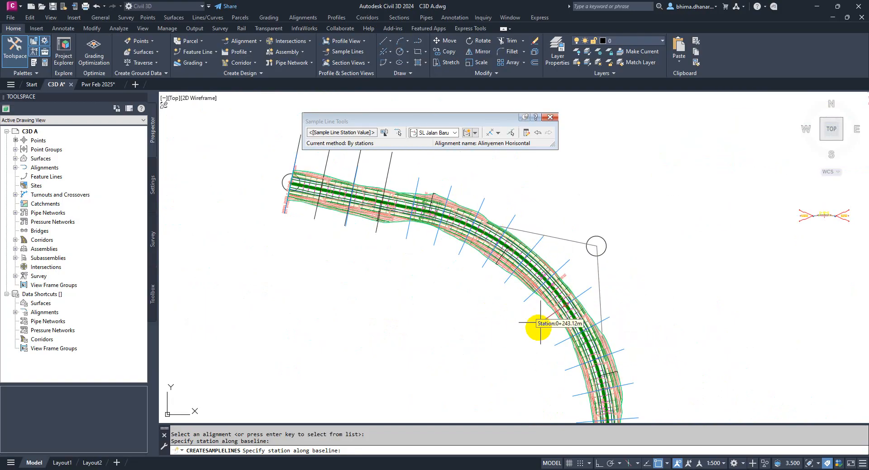
scroll(526, 301, down, 1)
scroll(411, 209, up, 3)
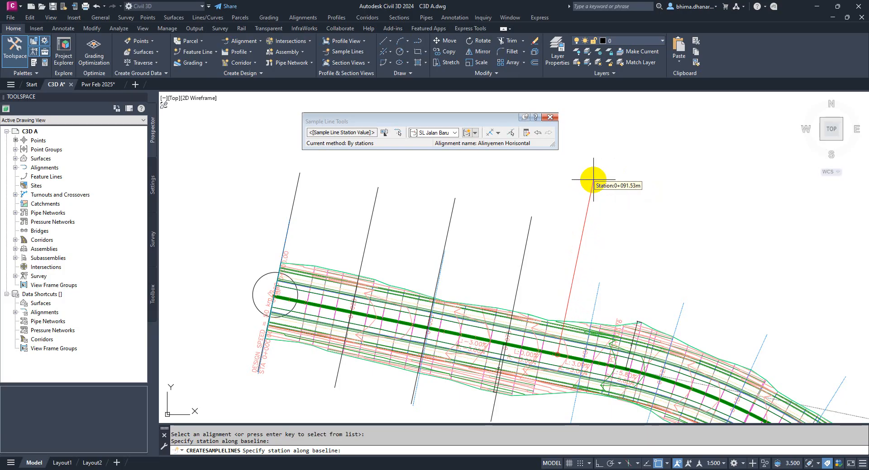
key(Escape)
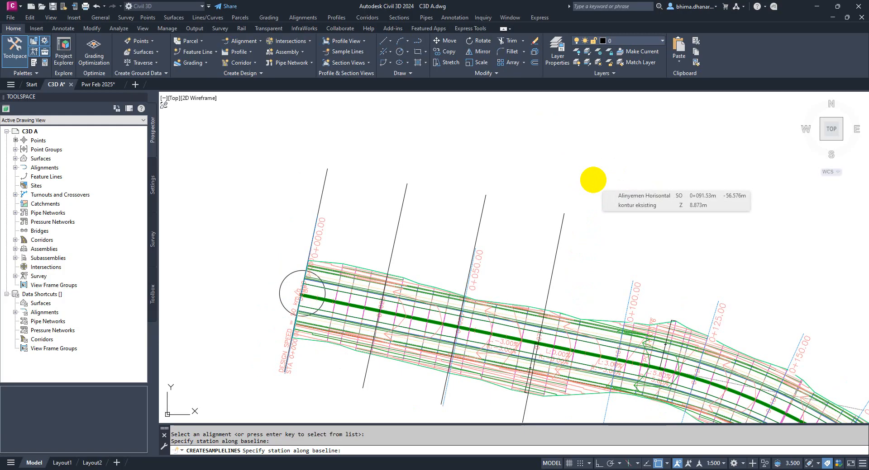
Step: Erase the four long black lines crossing the first straight section of the corridor
click(564, 225)
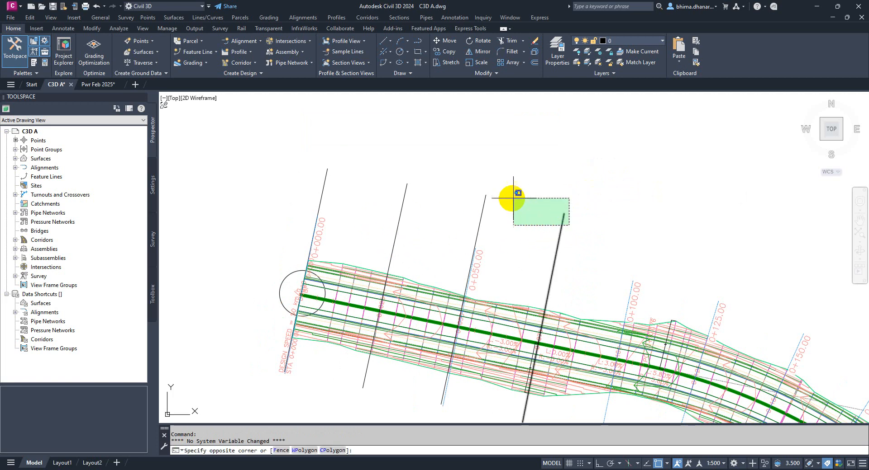
click(474, 188)
key(space)
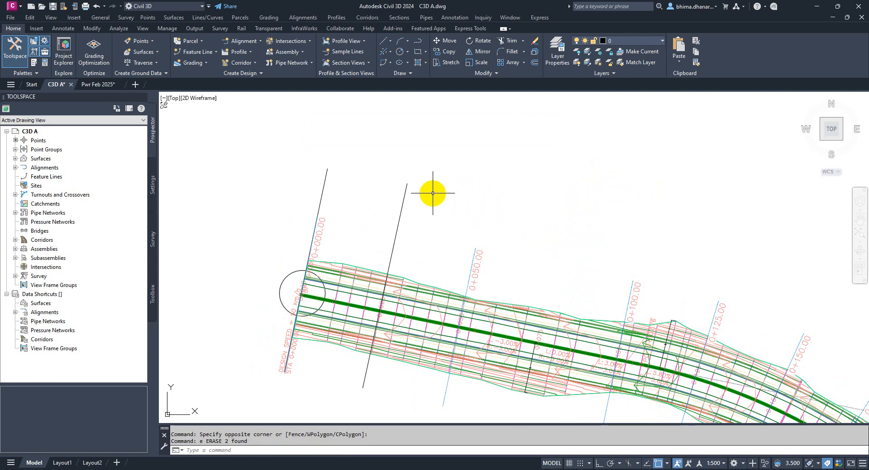
click(426, 193)
click(398, 178)
key(space)
click(351, 174)
click(319, 162)
key(space)
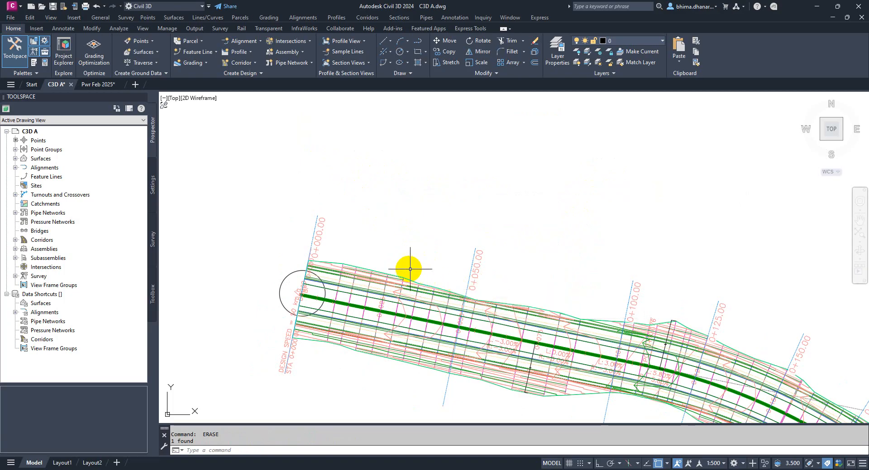
Step: Examine the sample lines and their station labels from the corridor start to its end, then back toward the curve
scroll(305, 248, up, 6)
scroll(365, 231, down, 8)
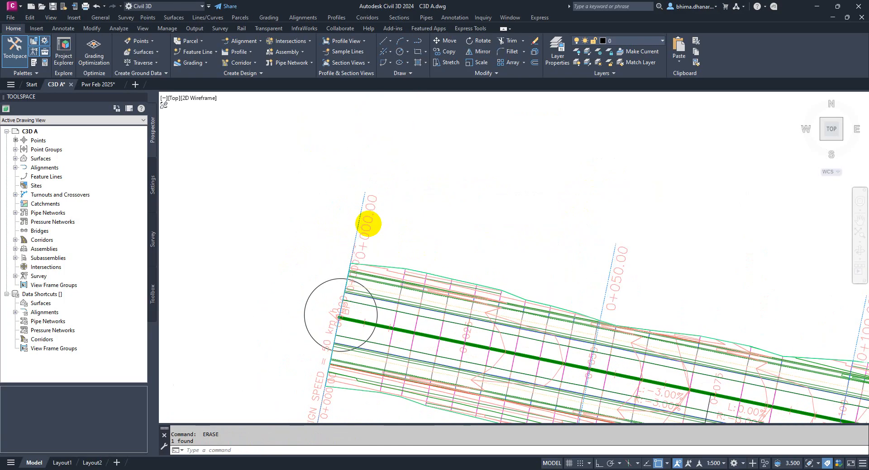
middle_drag(673, 346, 539, 240)
scroll(531, 161, down, 3)
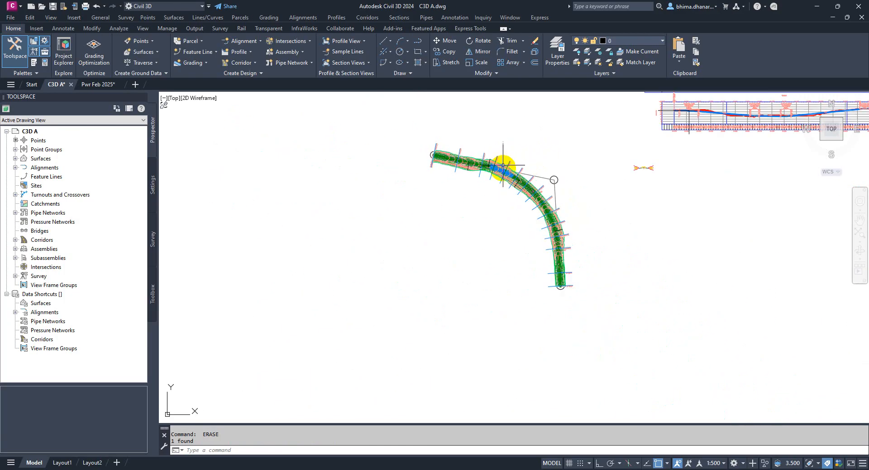
scroll(507, 169, up, 1)
scroll(602, 369, up, 5)
scroll(602, 369, up, 6)
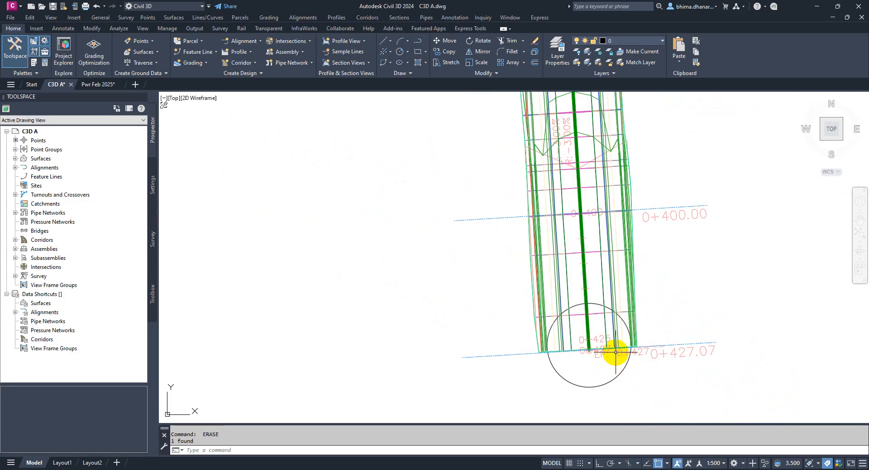
scroll(560, 361, down, 3)
middle_drag(557, 272, 554, 362)
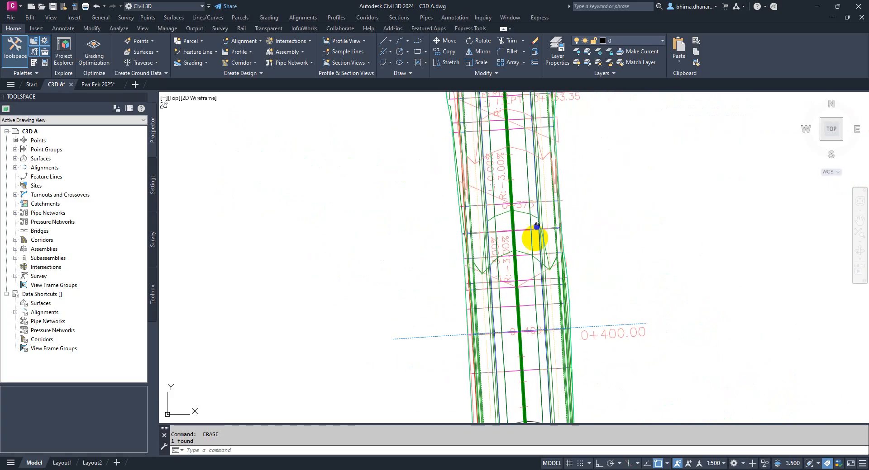
middle_drag(537, 227, 526, 353)
middle_drag(496, 211, 512, 311)
Step: Inspect the dashed sample line extending beyond the corridor edge near station 0+350
scroll(401, 308, up, 10)
scroll(387, 384, down, 4)
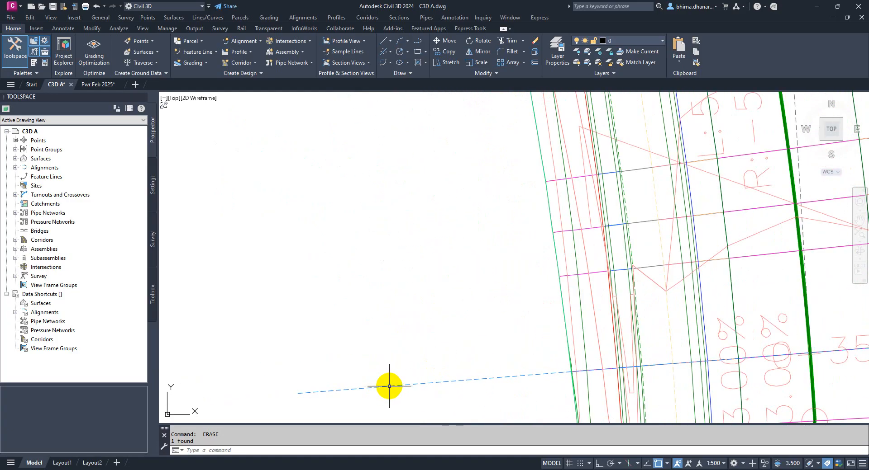
scroll(411, 394, up, 3)
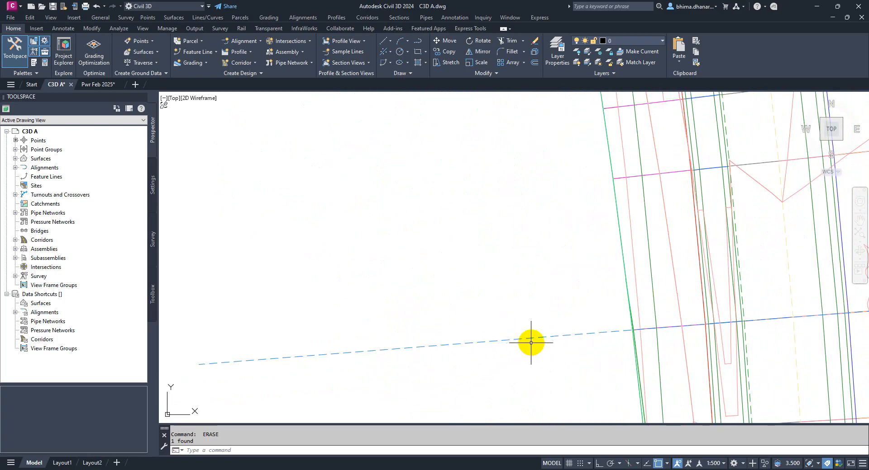
scroll(535, 341, up, 2)
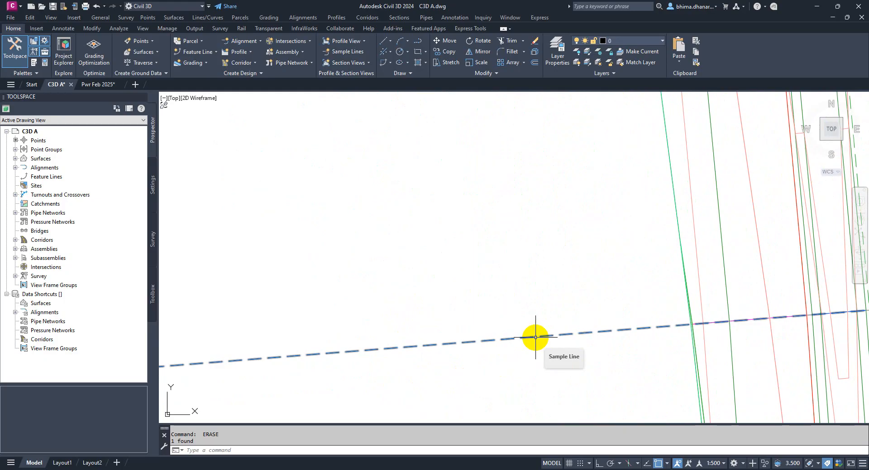
scroll(495, 353, down, 1)
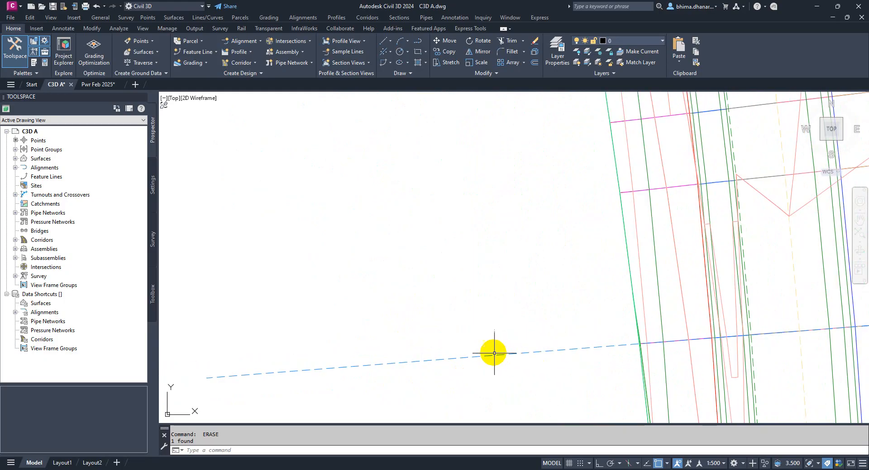
scroll(498, 359, up, 3)
scroll(572, 336, down, 4)
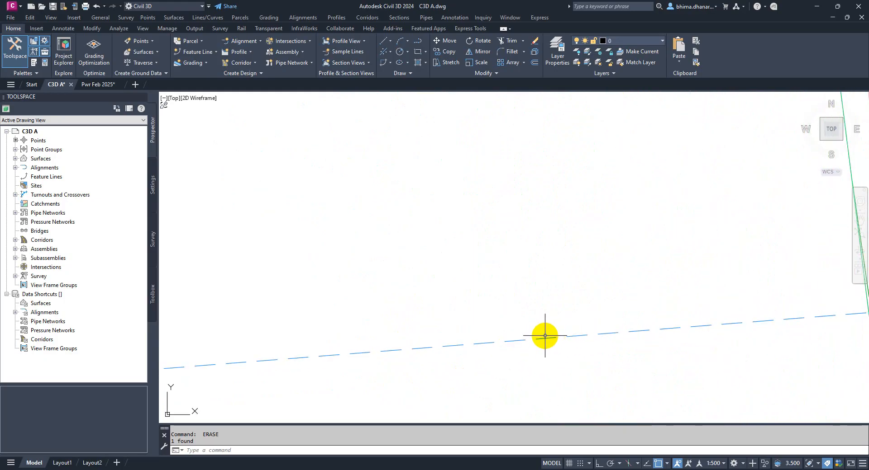
Step: Examine the sample line at station 0+050.00 where it crosses the full corridor width
scroll(544, 348, down, 5)
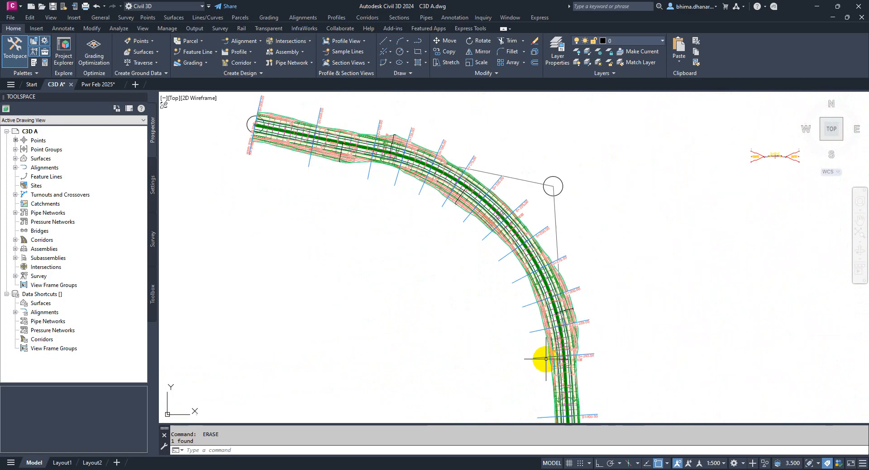
scroll(419, 261, up, 3)
scroll(418, 261, up, 3)
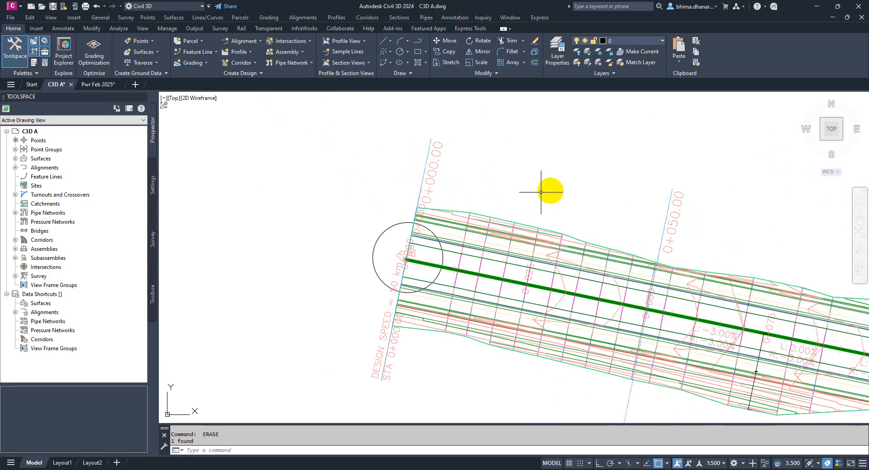
scroll(670, 317, up, 2)
scroll(597, 190, down, 2)
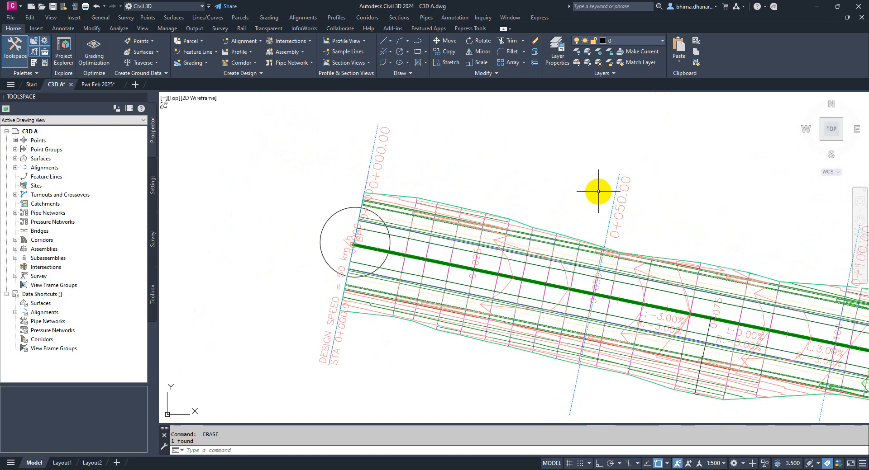
scroll(617, 233, up, 6)
scroll(514, 209, down, 2)
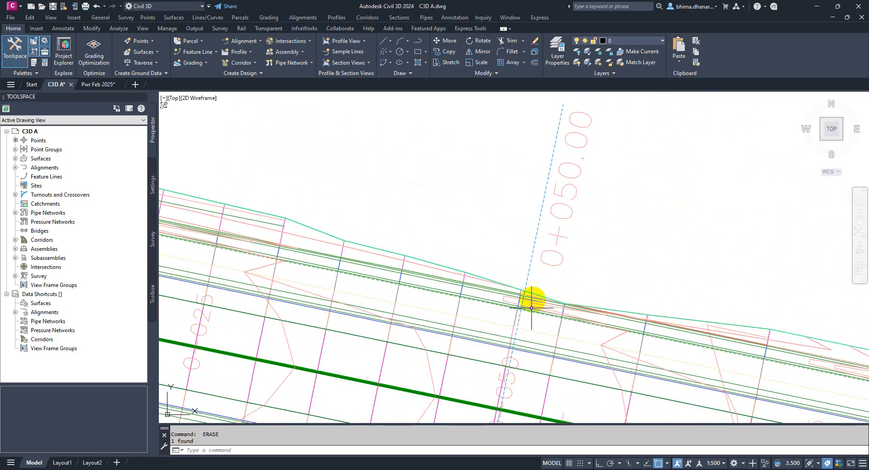
scroll(531, 309, down, 2)
middle_drag(464, 420, 491, 272)
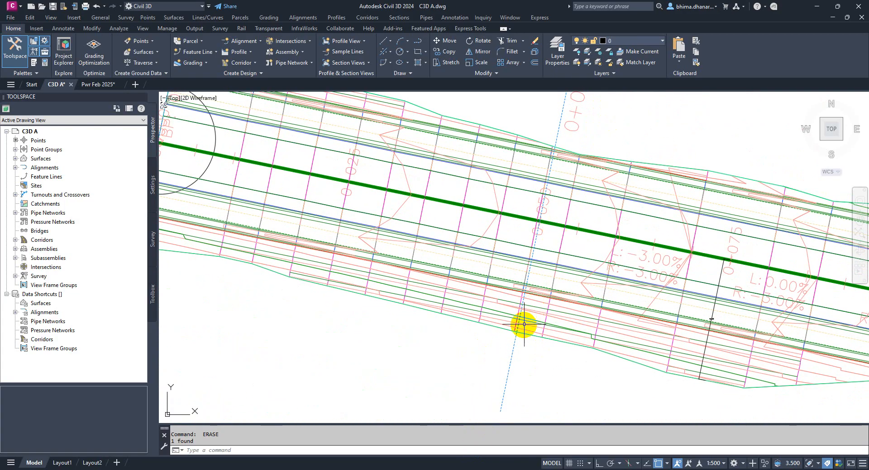
scroll(508, 348, down, 2)
key(Escape)
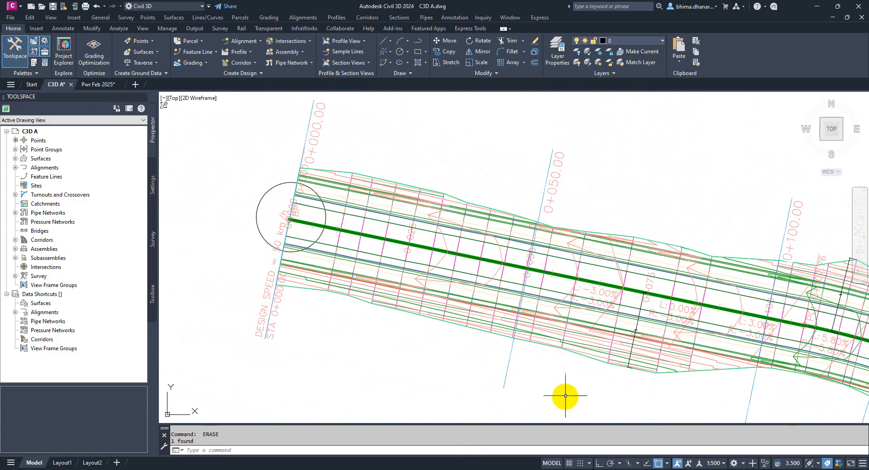
Step: Inspect the sample line and station label at 0+000.00 on the corridor start
scroll(310, 167, up, 3)
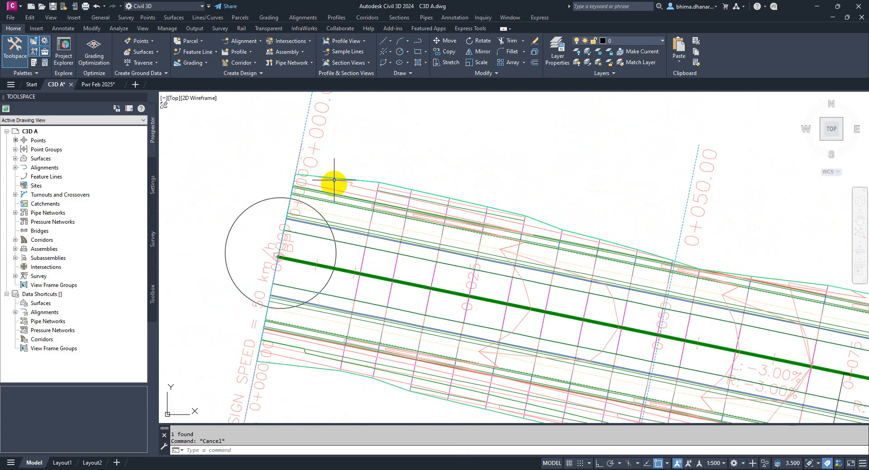
mouse_move(334, 180)
middle_down()
mouse_move(354, 330)
mouse_move(348, 320)
middle_up()
scroll(352, 308, up, 1)
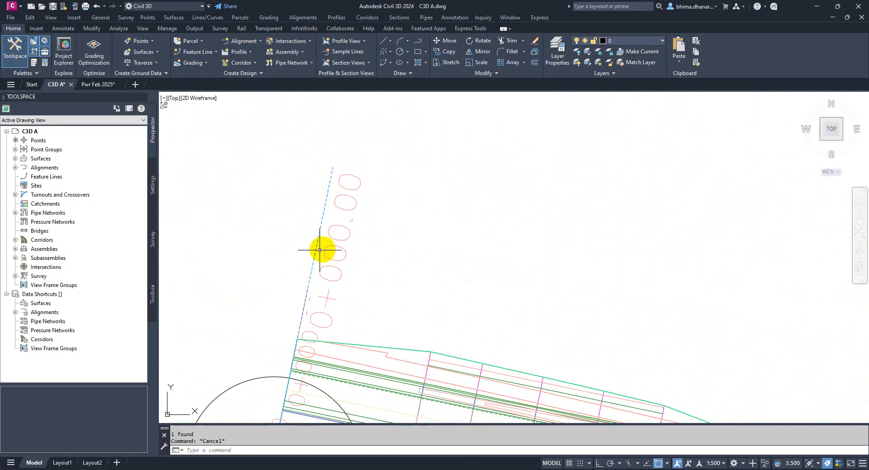
middle_drag(320, 250, 347, 248)
scroll(351, 345, up, 2)
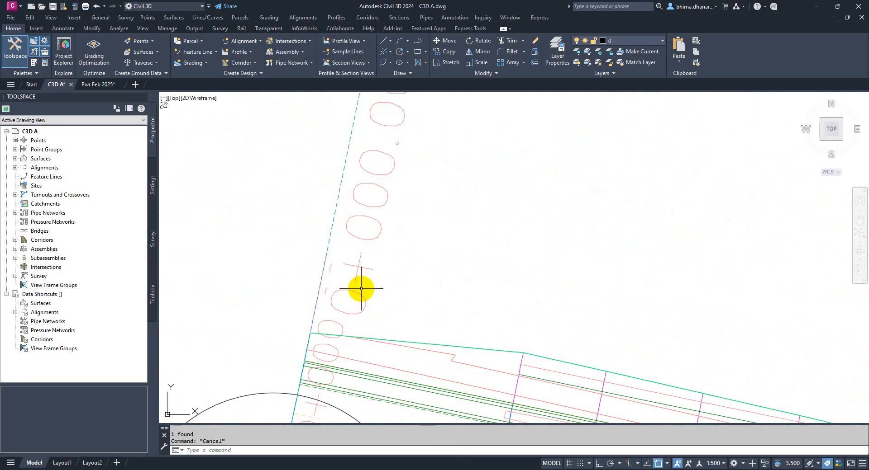
Step: Examine the sample line station labels along the corridor's opening stretch, from 0+000.00 to 0+125.00
scroll(367, 245, down, 3)
scroll(623, 273, up, 2)
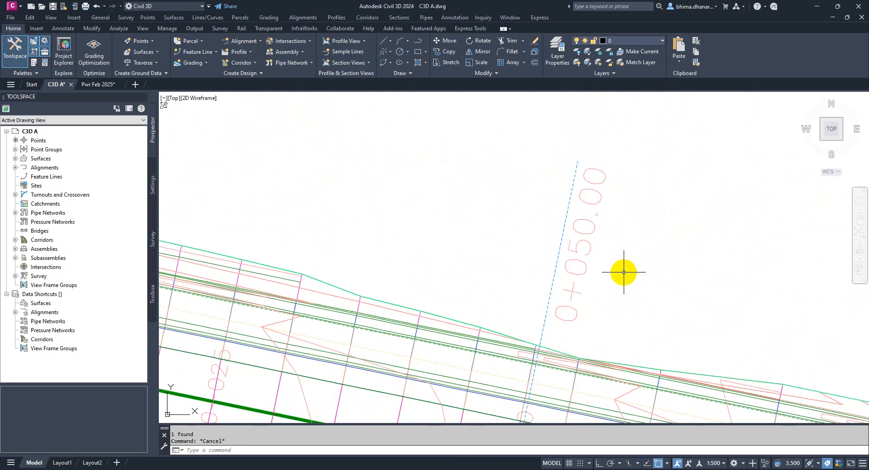
middle_drag(589, 278, 299, 243)
middle_drag(564, 344, 166, 201)
middle_drag(452, 219, 425, 285)
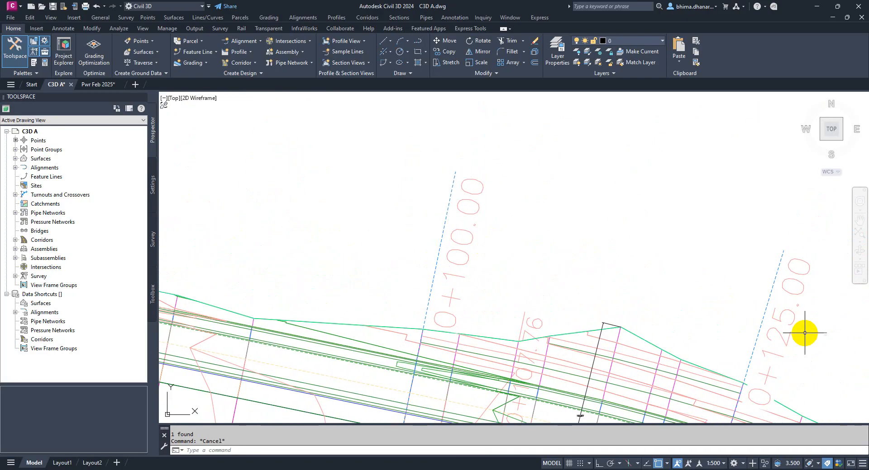
middle_drag(805, 333, 358, 161)
scroll(639, 266, down, 5)
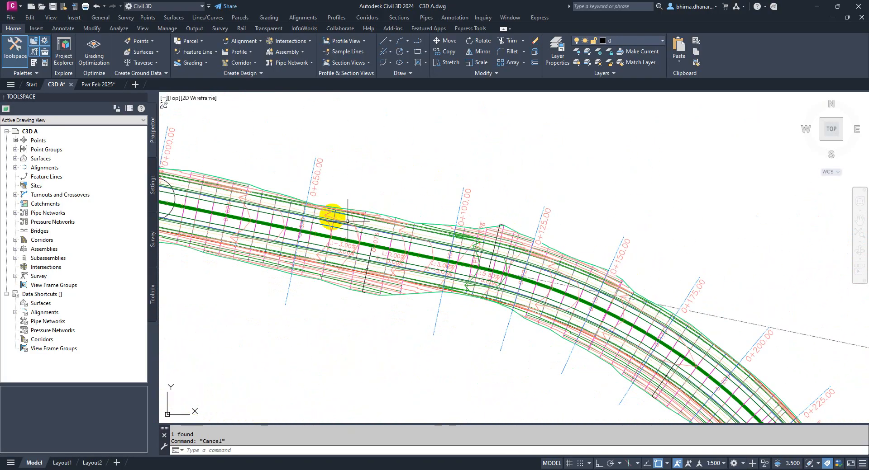
middle_drag(347, 221, 572, 273)
scroll(582, 273, up, 2)
middle_drag(480, 246, 410, 242)
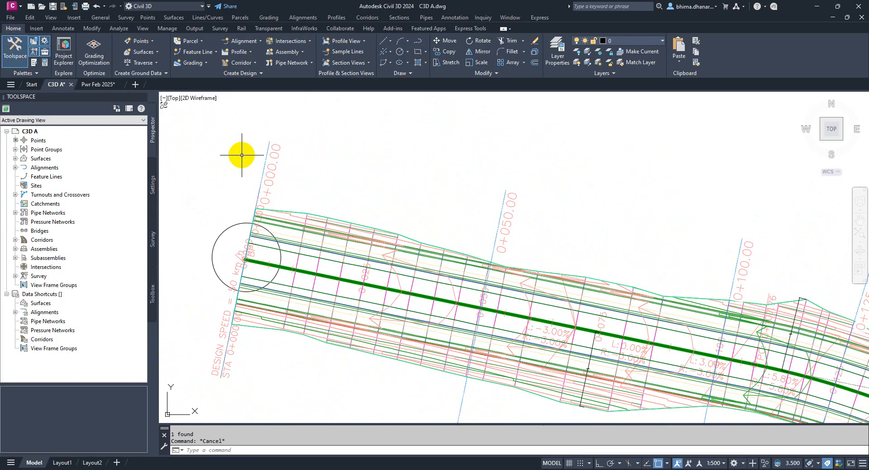
scroll(745, 374, up, 2)
scroll(508, 252, up, 1)
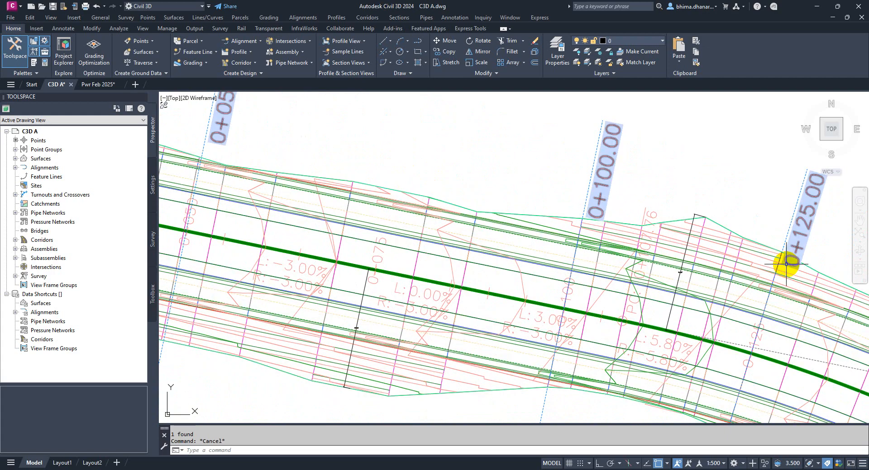
scroll(622, 256, down, 3)
scroll(609, 258, up, 3)
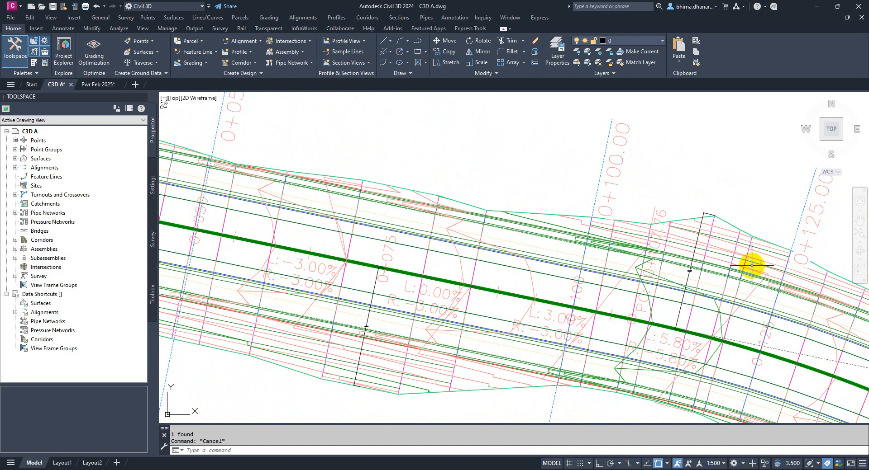
Step: Check the sample lines and their station labels around the corridor's curve, from 0+125.00 to 0+350.00
scroll(707, 333, down, 3)
middle_drag(707, 333, 539, 225)
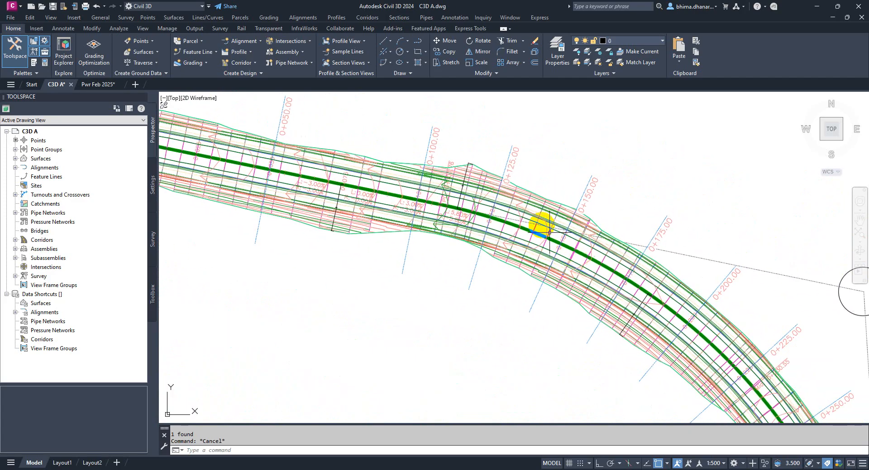
scroll(470, 154, up, 2)
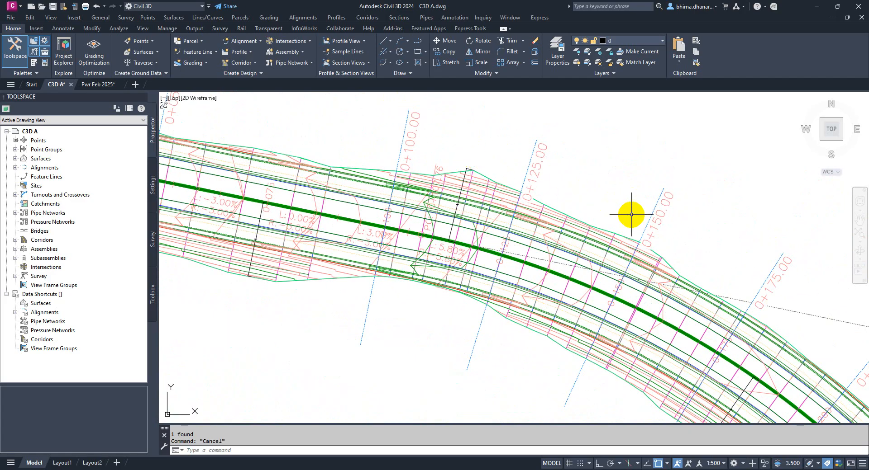
middle_drag(632, 213, 488, 142)
middle_drag(636, 233, 518, 159)
middle_drag(668, 261, 519, 150)
mouse_move(600, 225)
middle_down()
mouse_move(572, 161)
mouse_move(591, 176)
mouse_move(582, 169)
mouse_move(618, 122)
middle_up()
scroll(610, 258, down, 4)
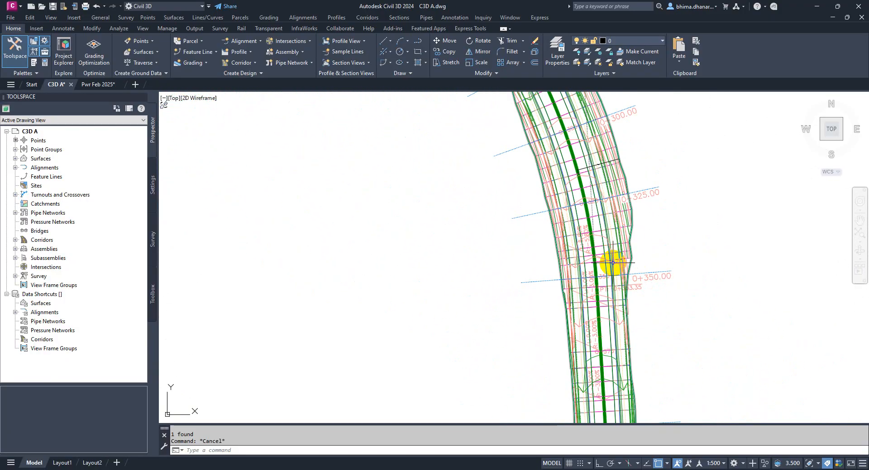
Step: Save the drawing with the corridor's curve and start in view
scroll(612, 263, down, 2)
middle_drag(464, 185, 509, 284)
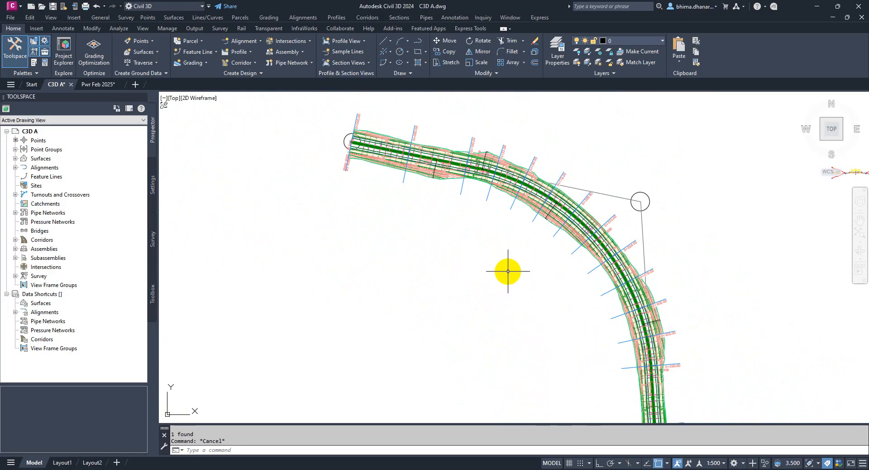
key(ctrl+s)
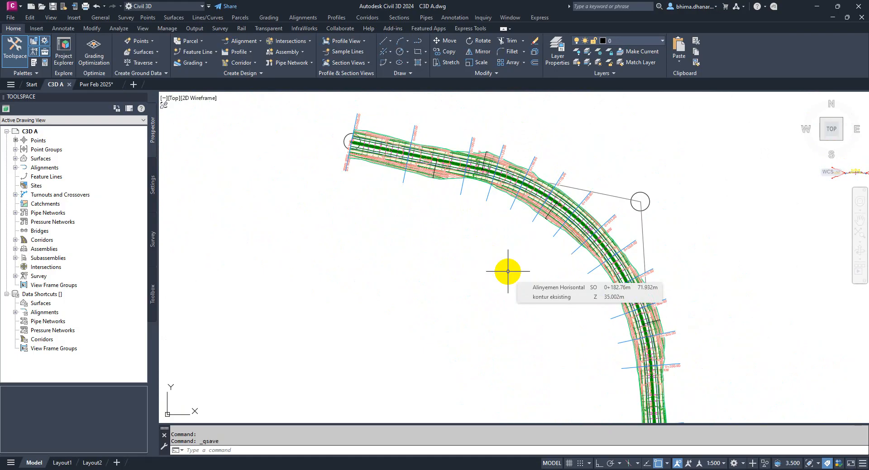
Step: Inspect the sample lines at 0+000.00 and 0+050.00 and their spacing along the corridor's straight section
scroll(407, 137, up, 2)
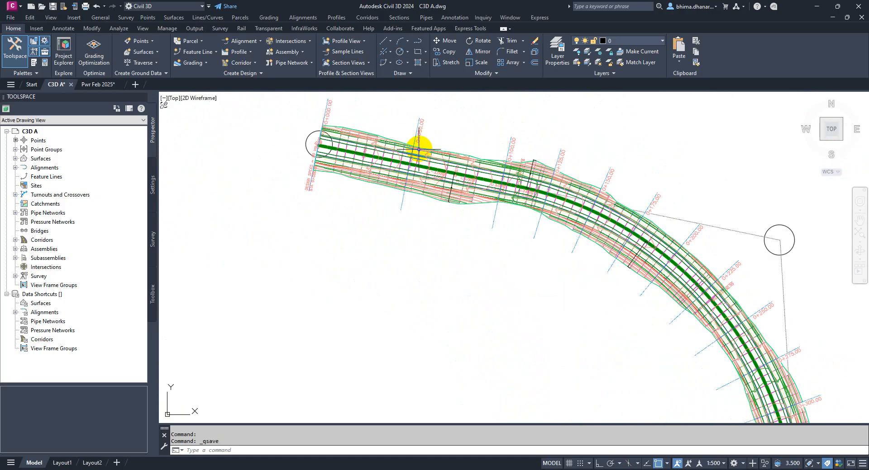
scroll(419, 147, up, 4)
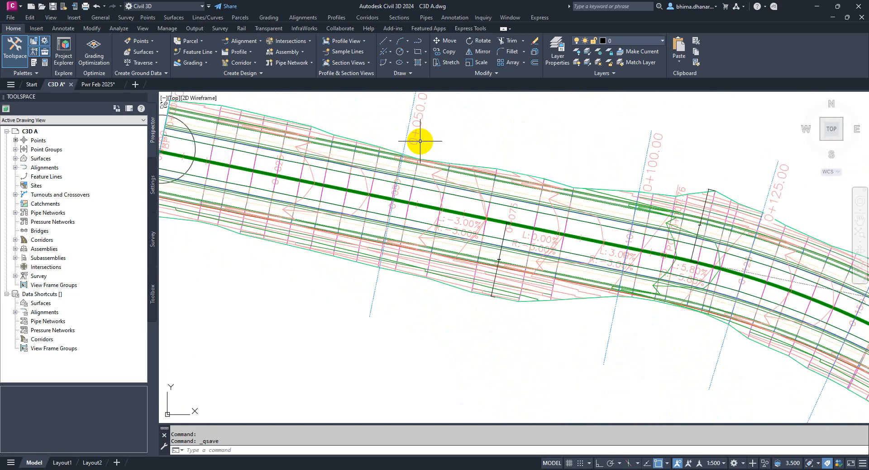
scroll(425, 149, up, 1)
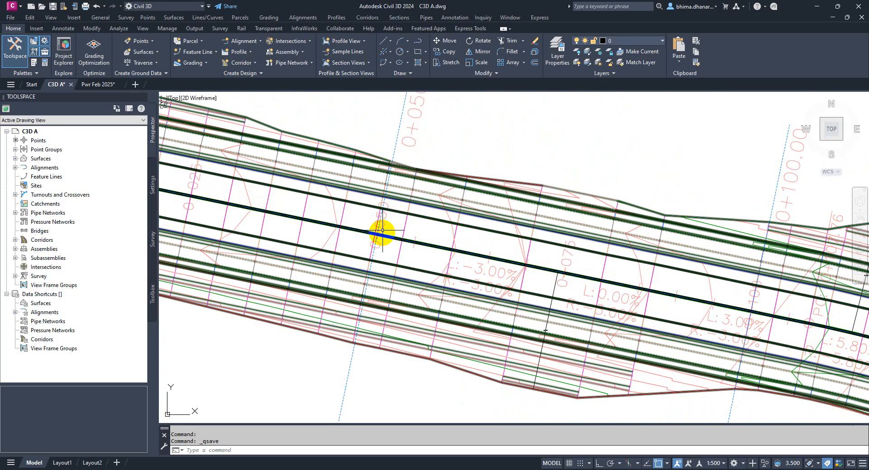
scroll(382, 246, down, 1)
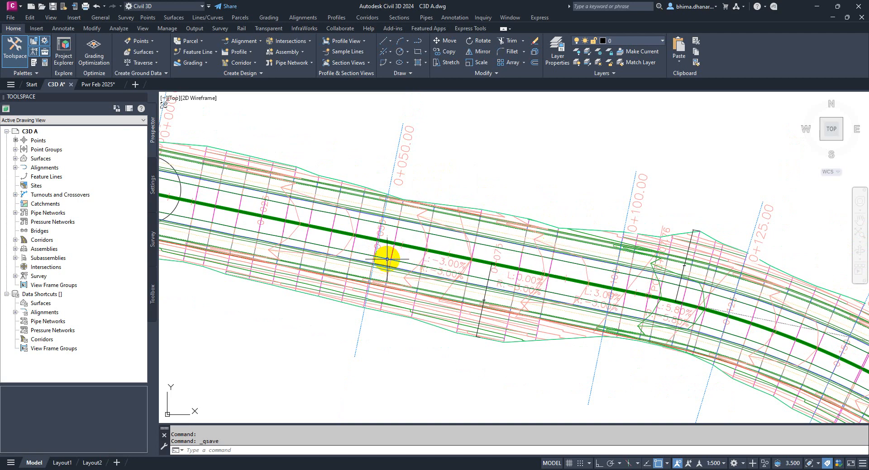
click(263, 209)
key(Escape)
scroll(289, 212, up, 2)
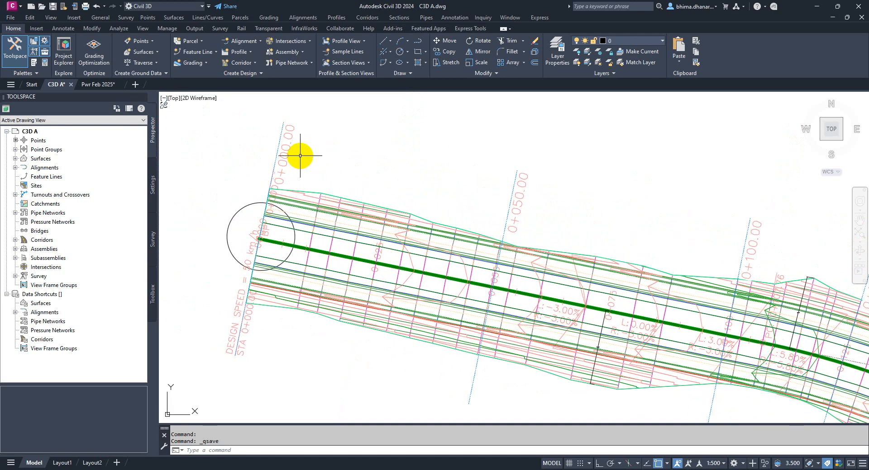
scroll(297, 155, up, 3)
scroll(249, 199, down, 2)
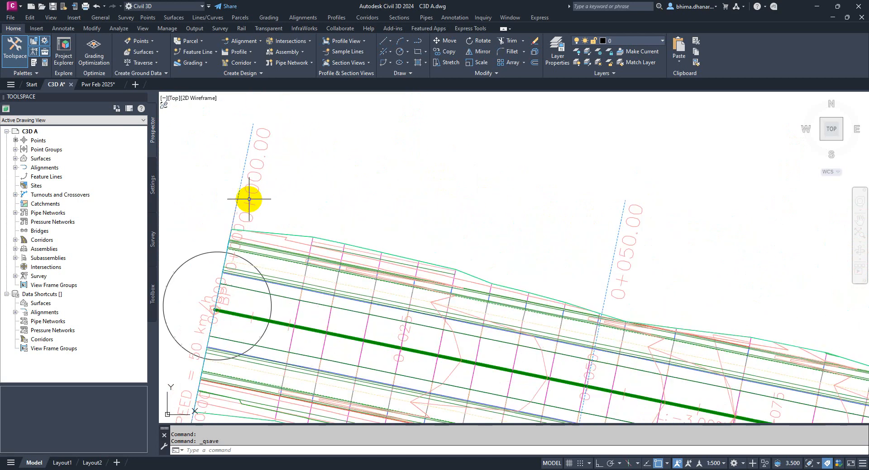
click(253, 176)
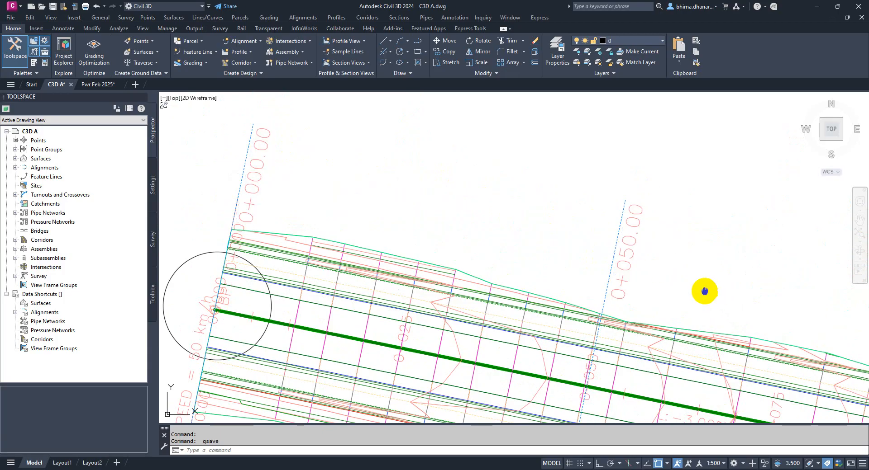
middle_drag(700, 292, 510, 218)
middle_drag(785, 293, 758, 283)
scroll(757, 290, down, 2)
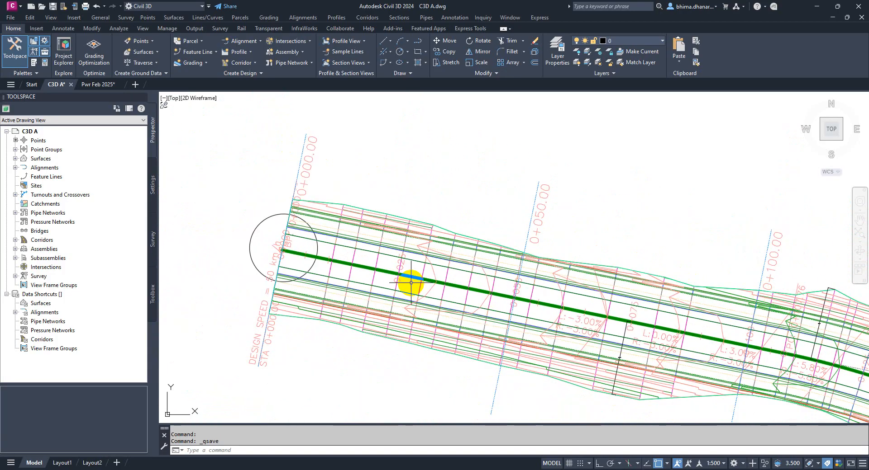
Step: Compare the alignment station labels at 0+025, 0+050 and 0+075 with the sample line positions on the straight section
scroll(411, 284, up, 2)
scroll(385, 254, up, 2)
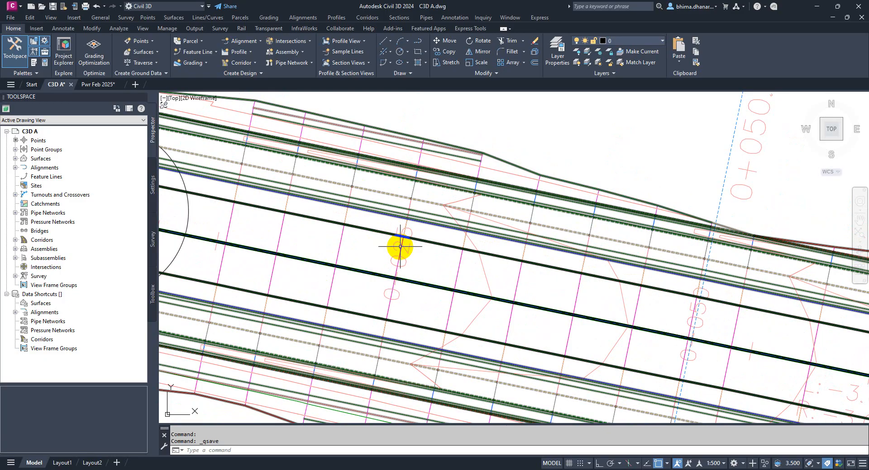
scroll(400, 248, up, 2)
scroll(329, 258, down, 4)
scroll(794, 381, up, 2)
scroll(711, 324, up, 2)
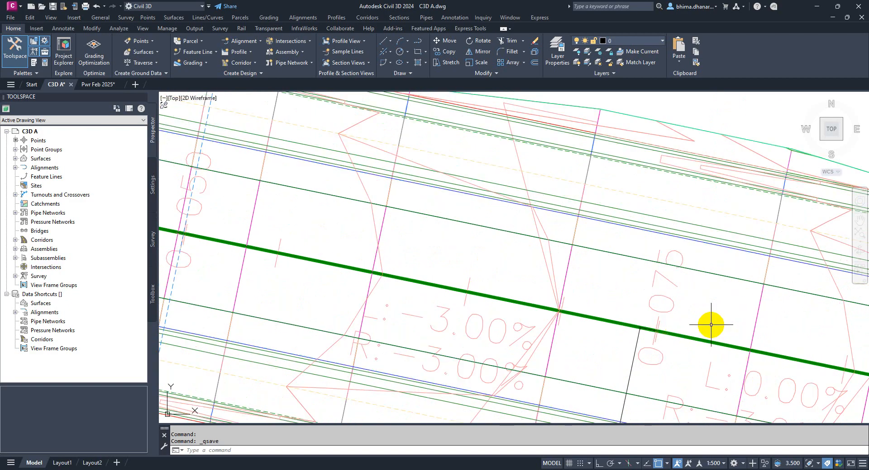
scroll(674, 317, down, 3)
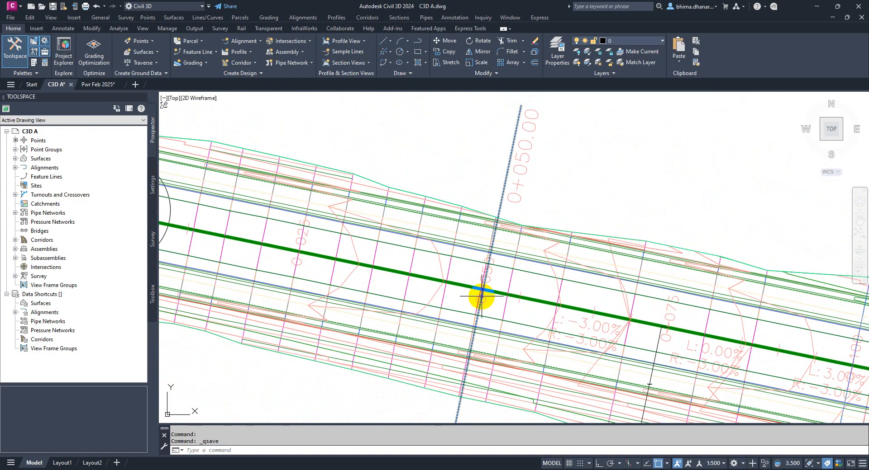
scroll(475, 296, down, 2)
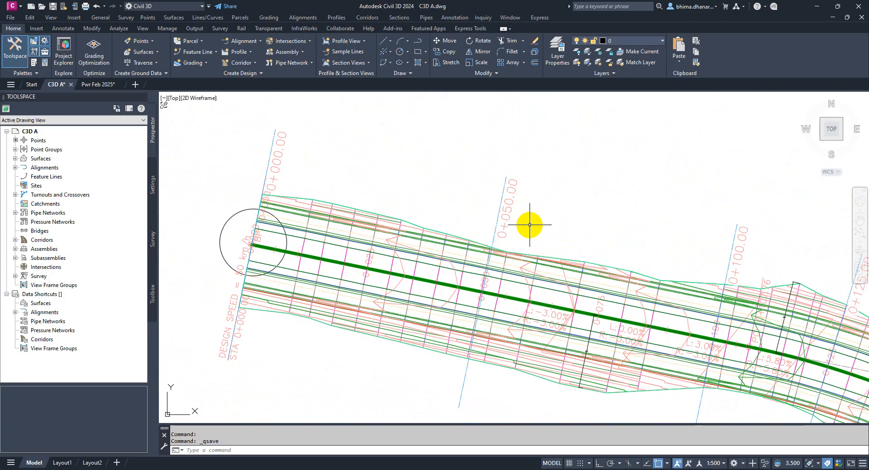
mouse_move(529, 225)
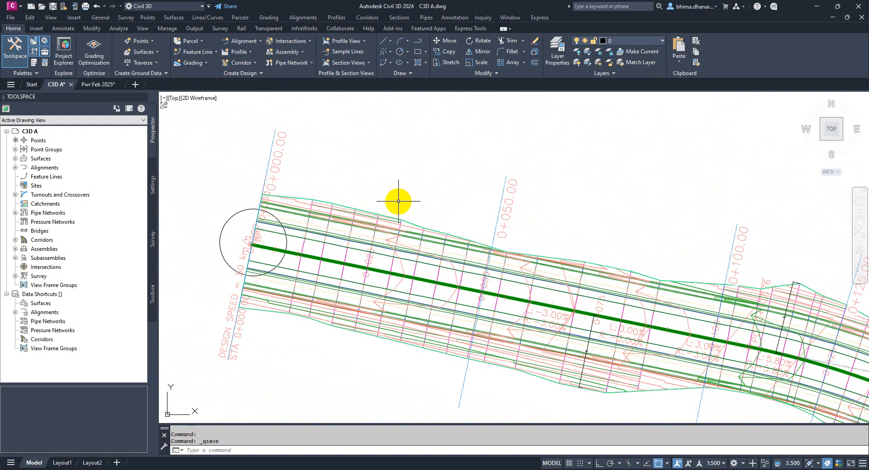
Step: Review the sample line spacing on the straight section against that at the start of the curve
scroll(447, 232, down, 2)
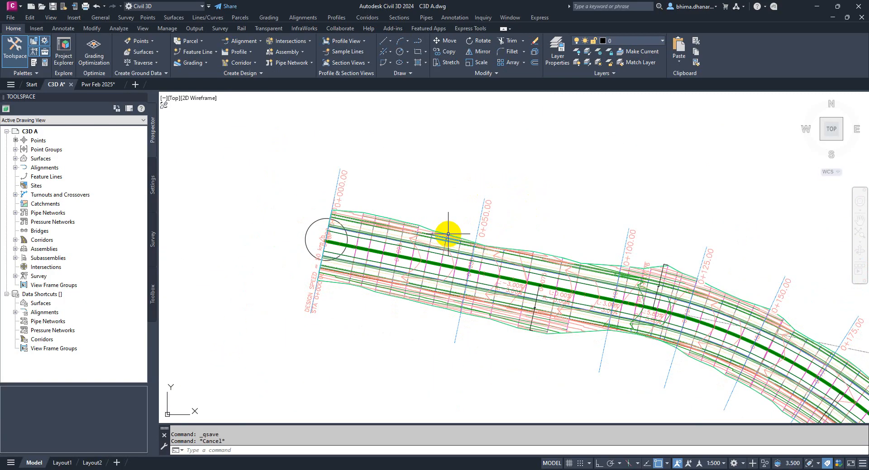
mouse_move(471, 220)
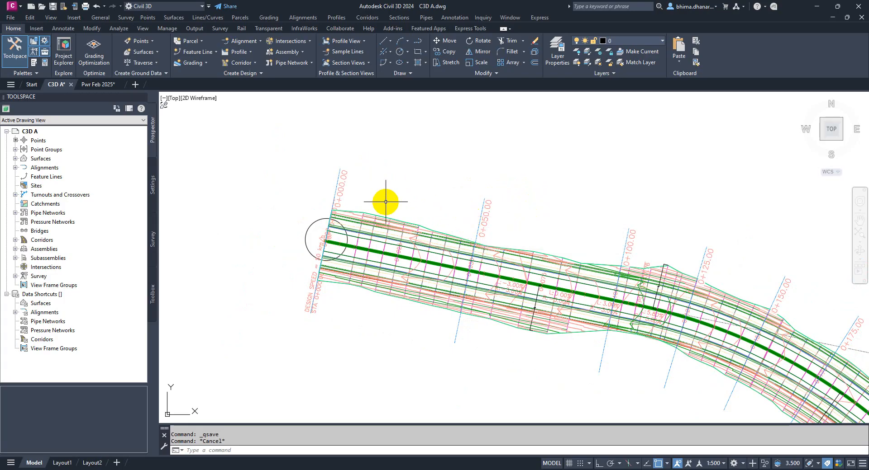
scroll(385, 201, down, 3)
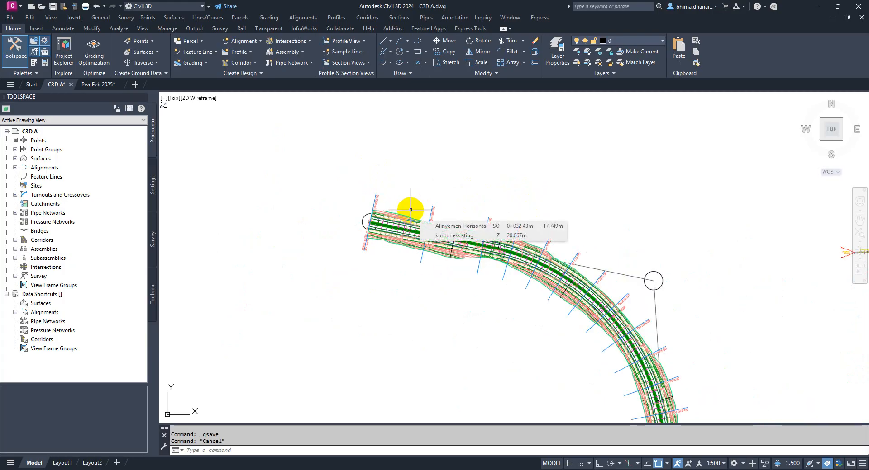
click(445, 240)
scroll(445, 240, up, 3)
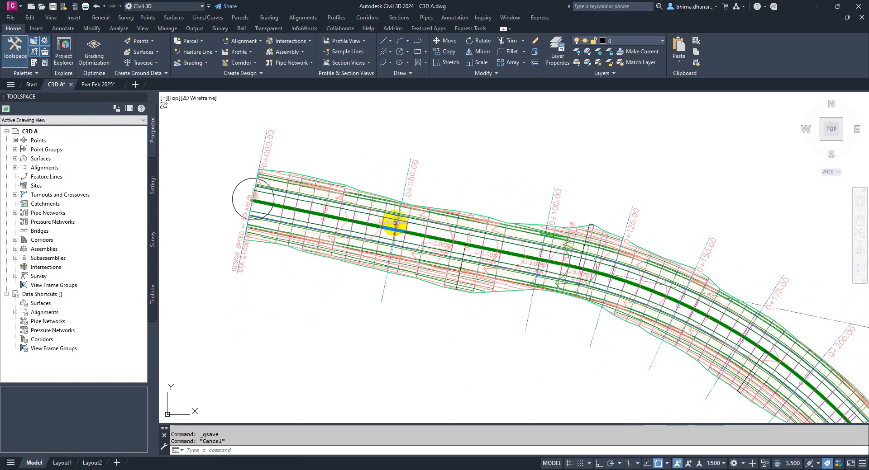
scroll(396, 221, up, 2)
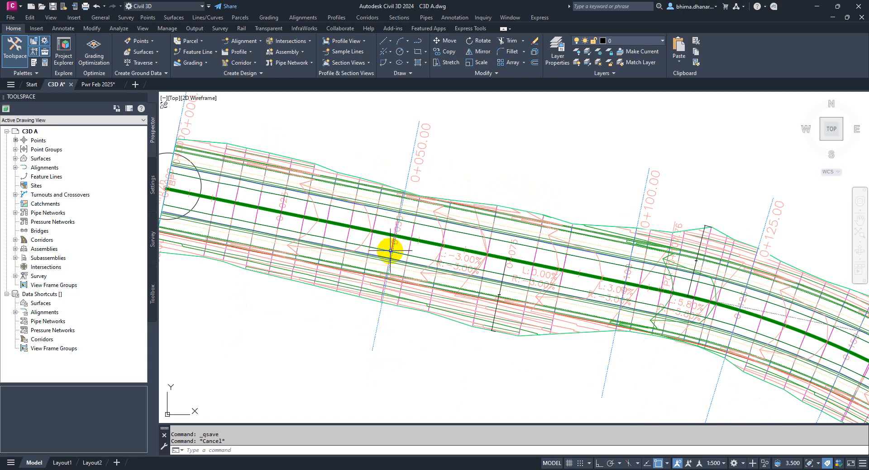
scroll(390, 250, down, 2)
scroll(382, 223, down, 3)
click(546, 269)
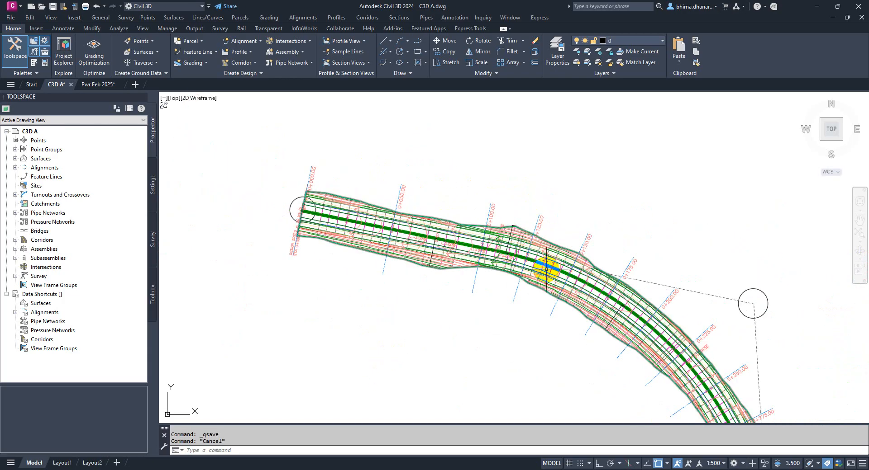
Step: Follow the sample lines through the curve to the corridor's end, and examine the one at 0+325.00 closely
middle_drag(592, 278, 571, 245)
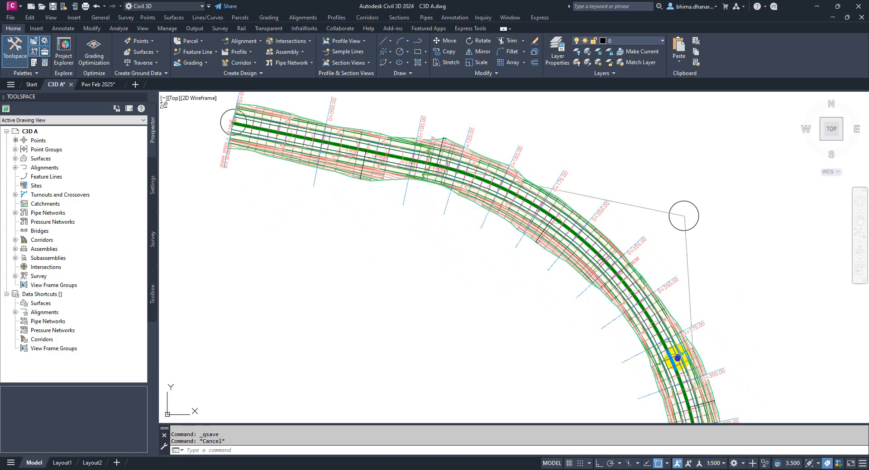
mouse_move(677, 359)
middle_down()
mouse_move(615, 271)
mouse_move(608, 194)
middle_up()
middle_drag(645, 308, 608, 217)
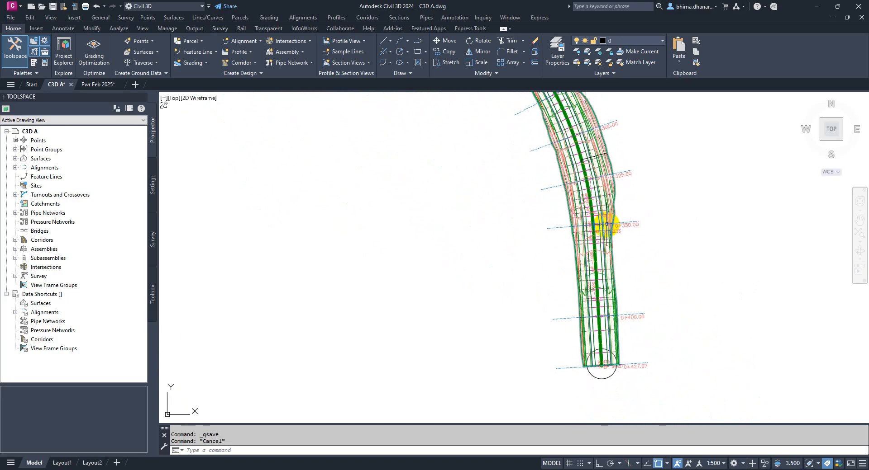
middle_drag(596, 185, 538, 292)
scroll(520, 290, up, 2)
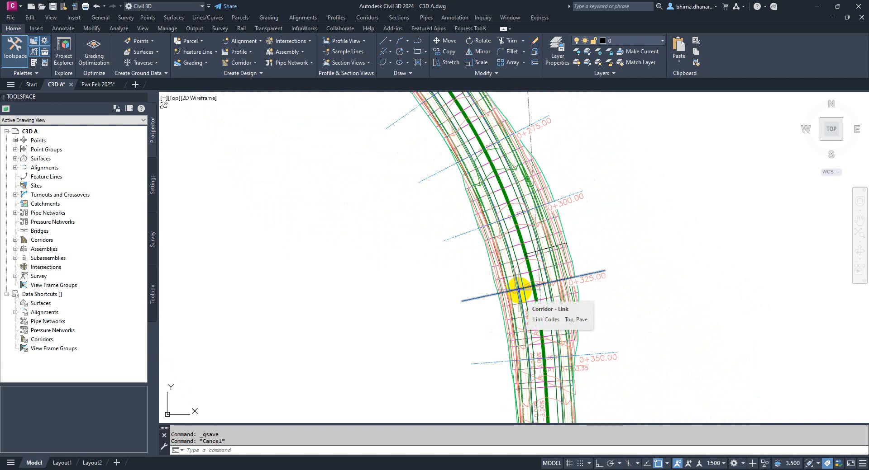
scroll(523, 283, up, 2)
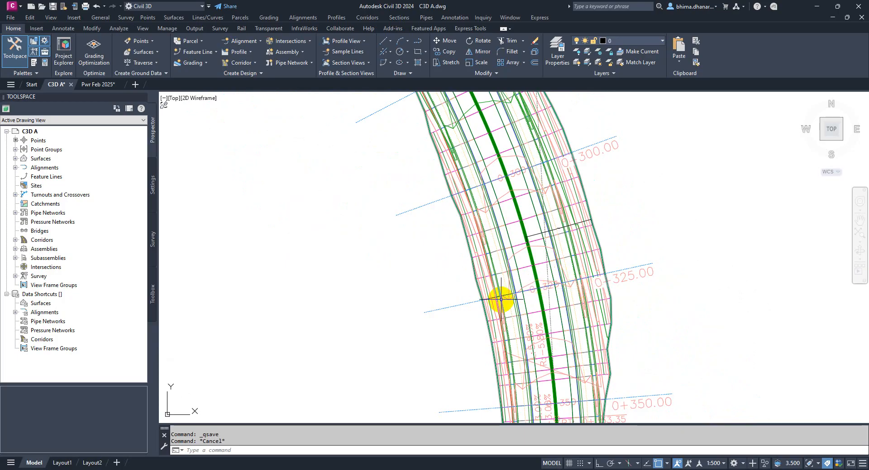
scroll(562, 281, up, 1)
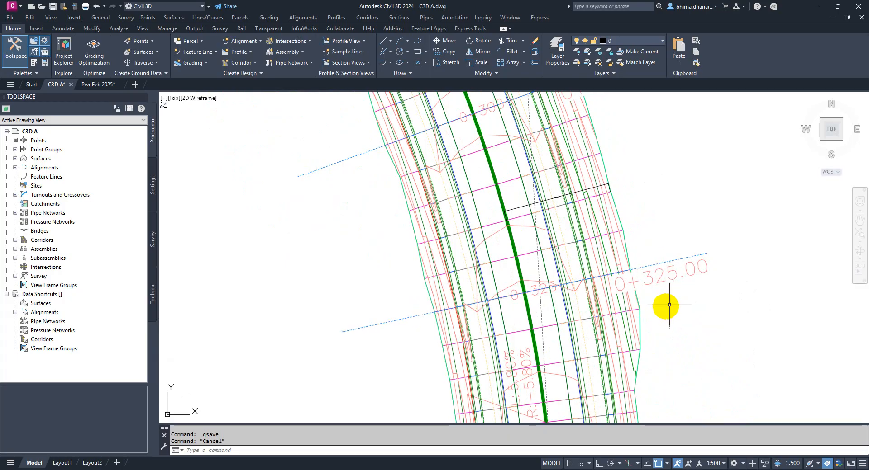
Step: Examine the sample lines and station labels at 0+300.00, 0+325.00 and 0+350.00 near the end of the curve
scroll(550, 320, down, 2)
scroll(550, 320, up, 5)
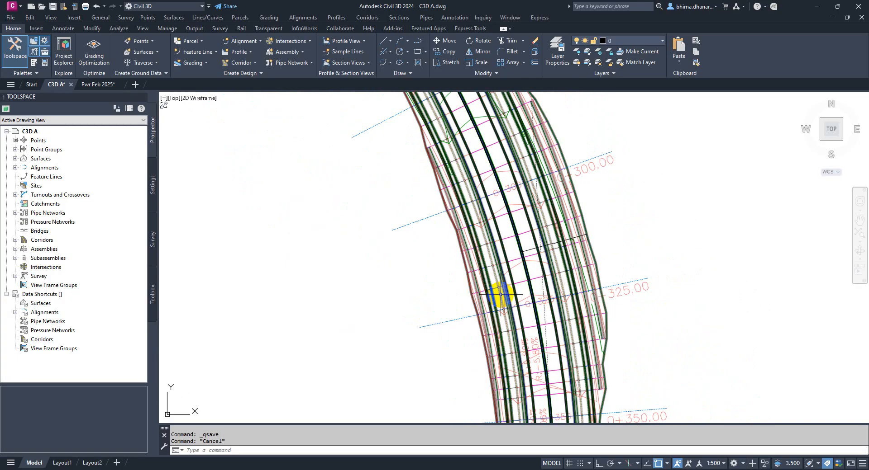
scroll(362, 333, down, 3)
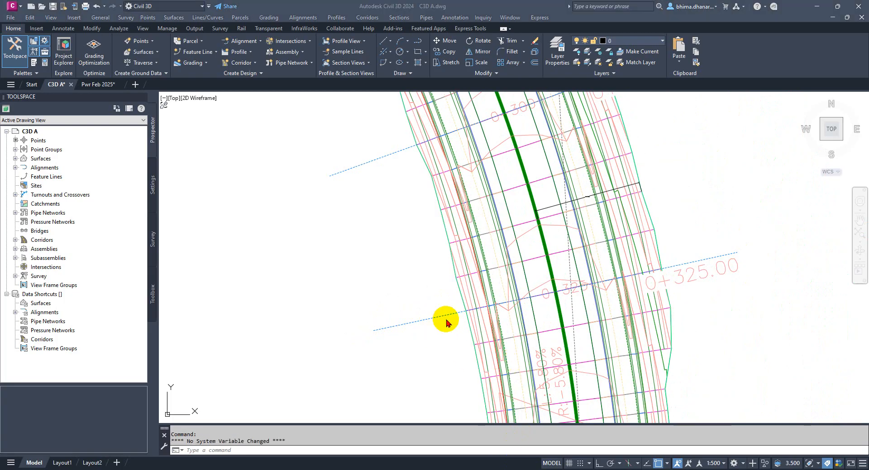
scroll(523, 254, down, 5)
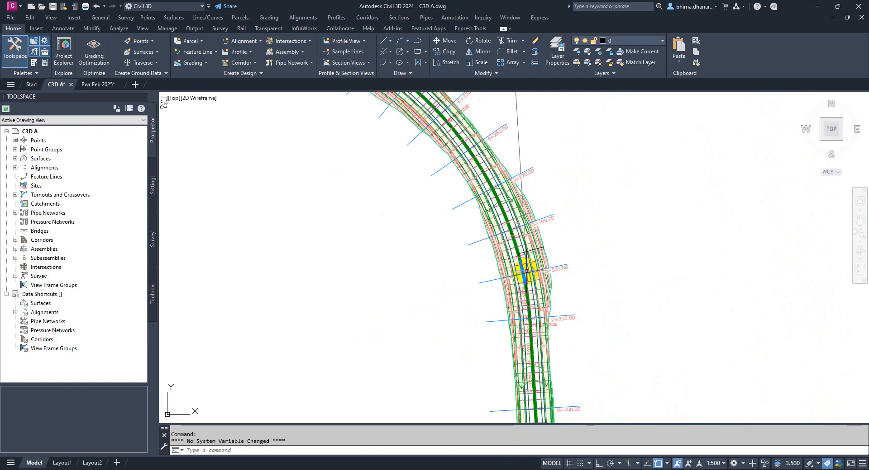
scroll(543, 354, up, 5)
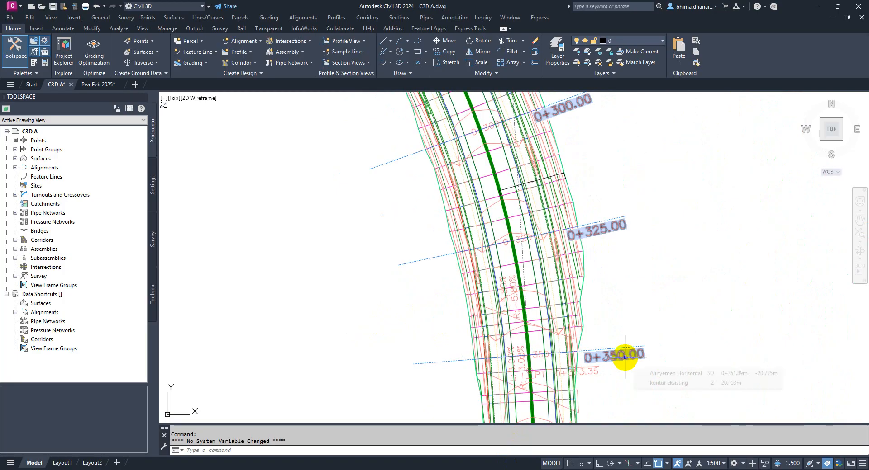
scroll(591, 361, up, 2)
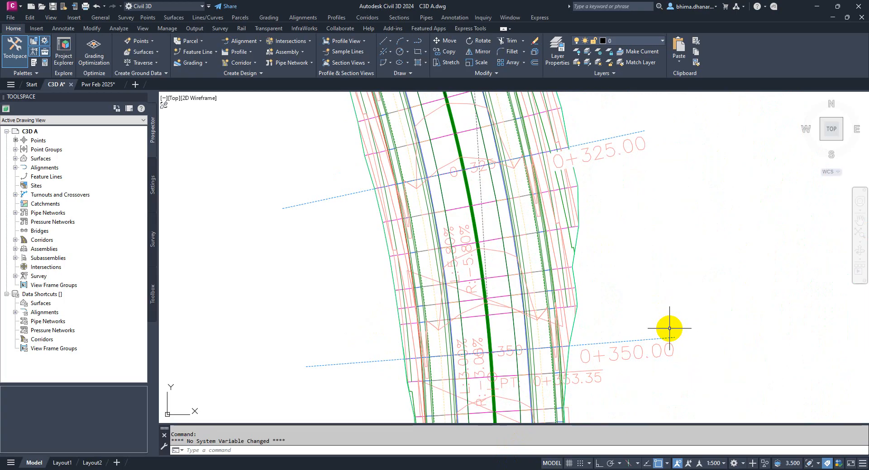
scroll(633, 331, down, 4)
scroll(603, 199, up, 4)
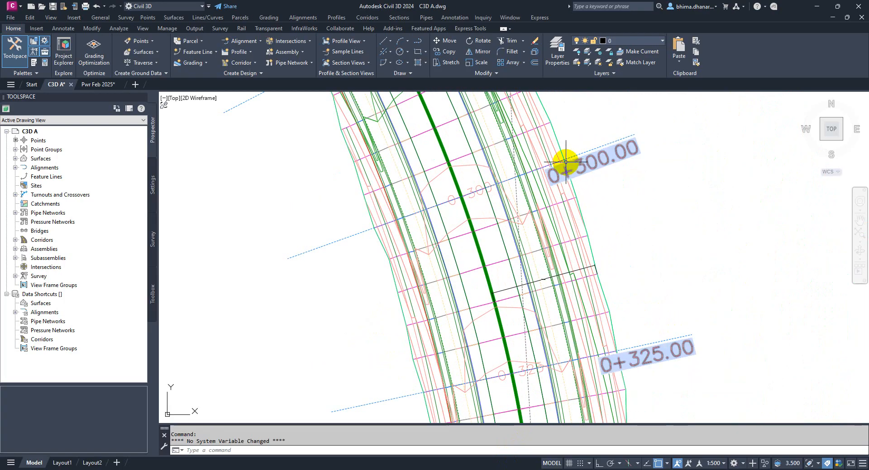
middle_drag(569, 190, 595, 271)
scroll(588, 242, up, 2)
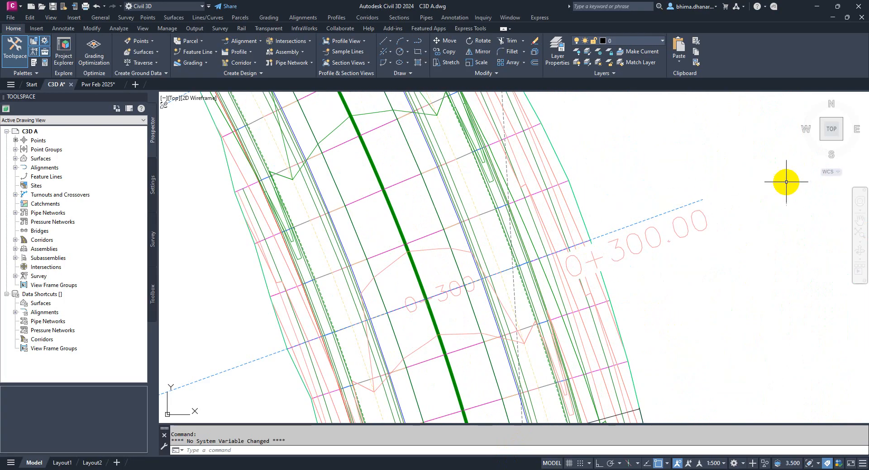
scroll(629, 233, down, 2)
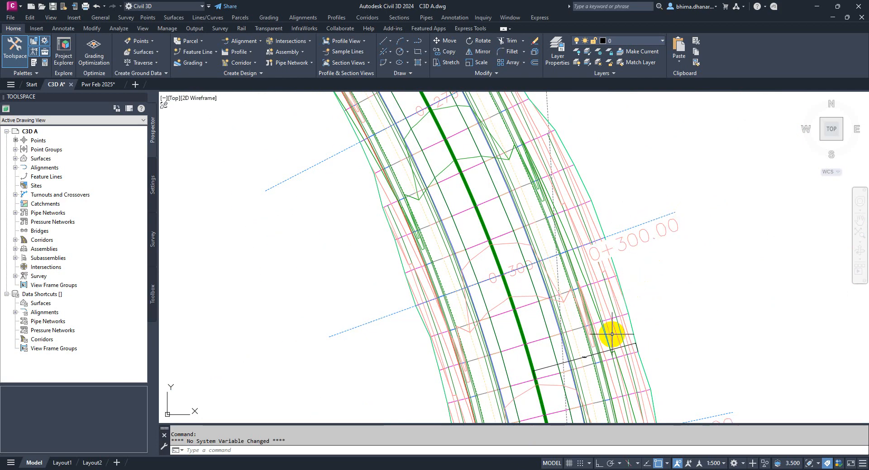
Step: Follow the sample lines from the corridor's start through the curve to the end station at 0+427.07
scroll(612, 332, down, 3)
middle_drag(498, 195, 712, 365)
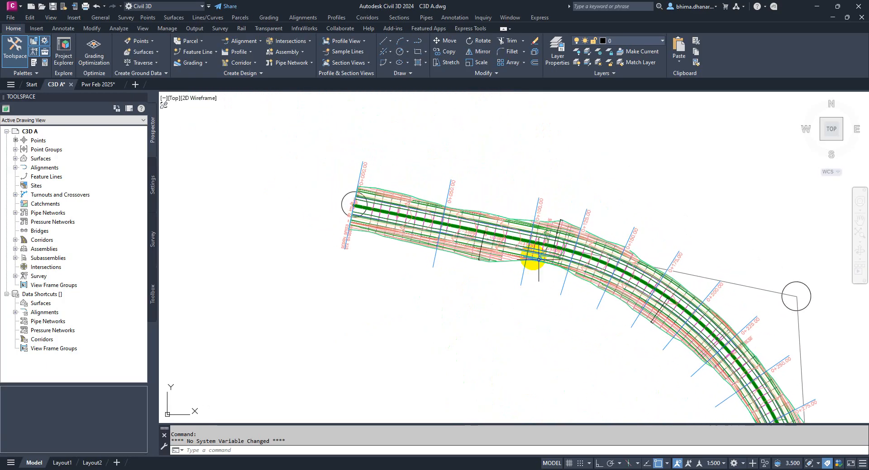
scroll(592, 277, up, 3)
middle_drag(677, 329, 569, 240)
mouse_move(639, 316)
middle_down()
mouse_move(566, 225)
mouse_move(582, 235)
mouse_move(595, 196)
middle_up()
middle_drag(614, 270, 596, 225)
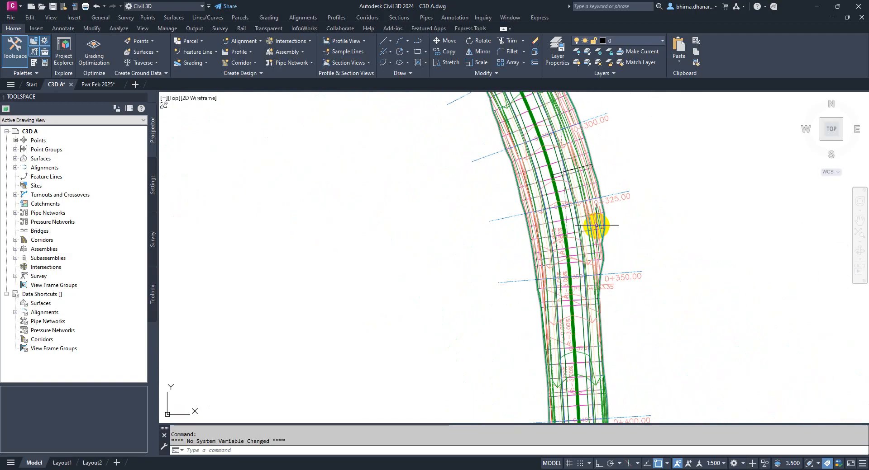
middle_drag(619, 295, 601, 199)
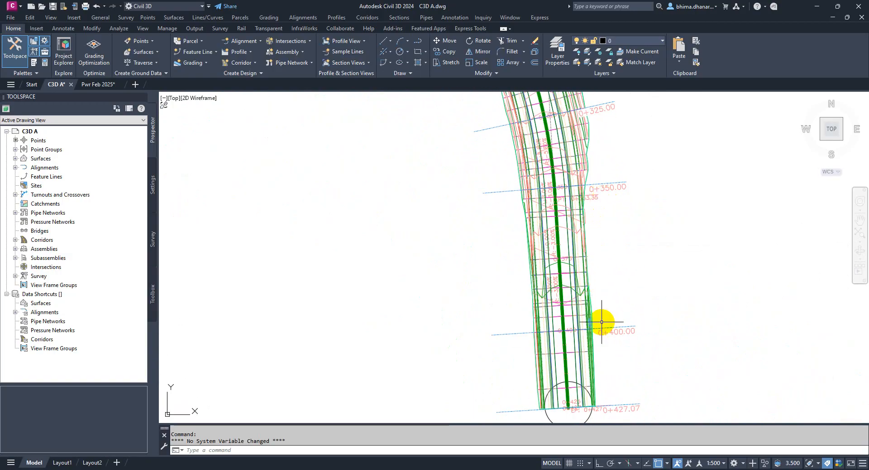
middle_drag(591, 332, 578, 284)
Step: Compare the sample line at 0+325.00 with its neighbours, then review the sample line labels back along the curve
middle_drag(554, 177, 550, 346)
scroll(471, 208, up, 1)
scroll(520, 219, up, 2)
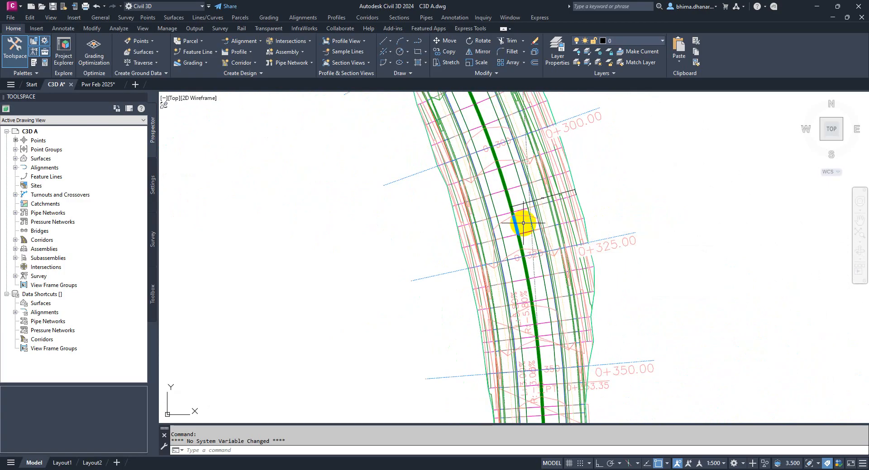
mouse_move(539, 234)
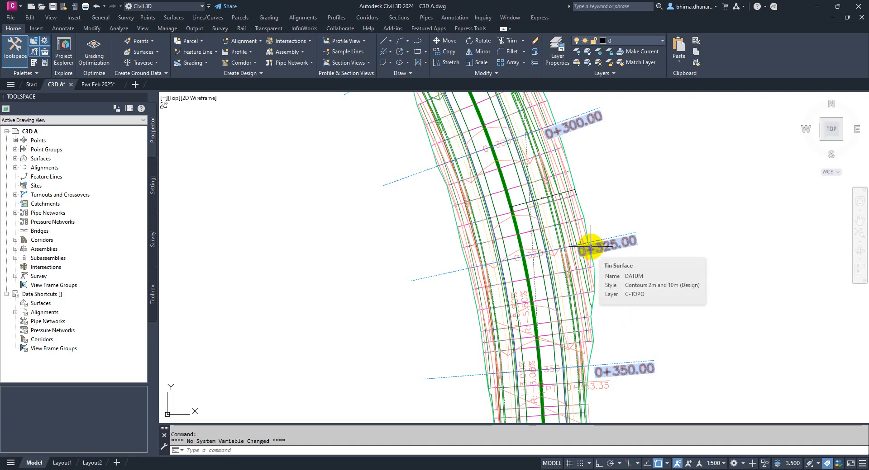
scroll(590, 246, up, 2)
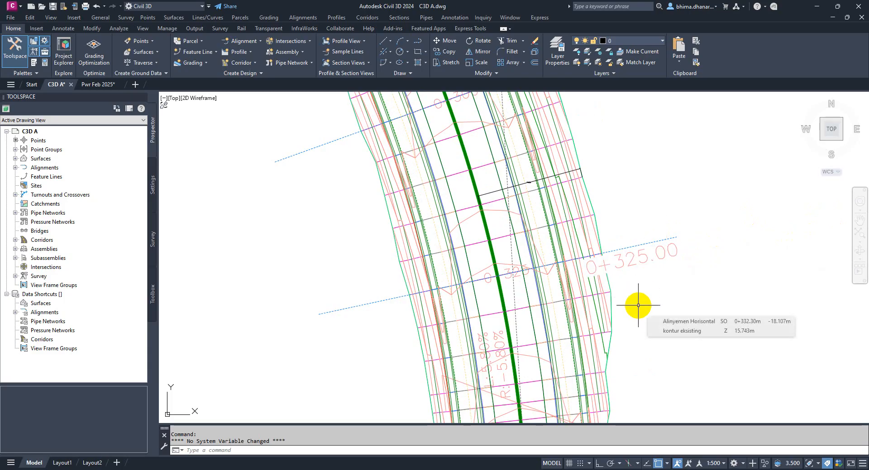
scroll(559, 361, down, 4)
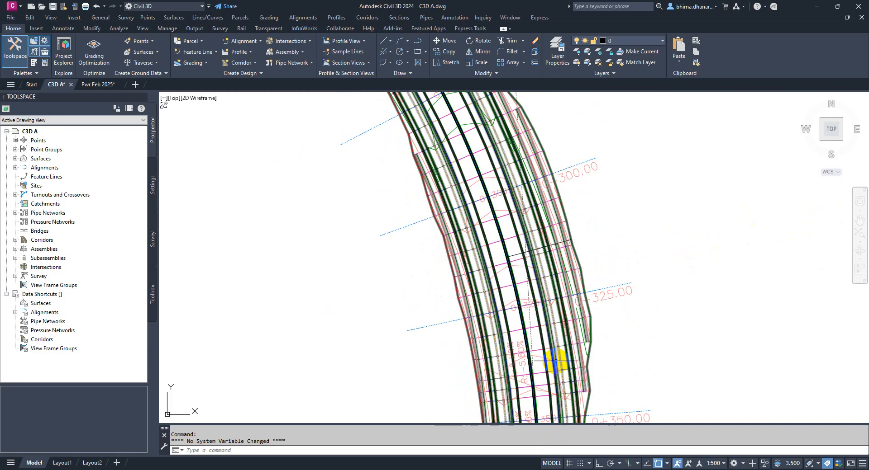
middle_drag(483, 199, 518, 280)
scroll(574, 332, down, 2)
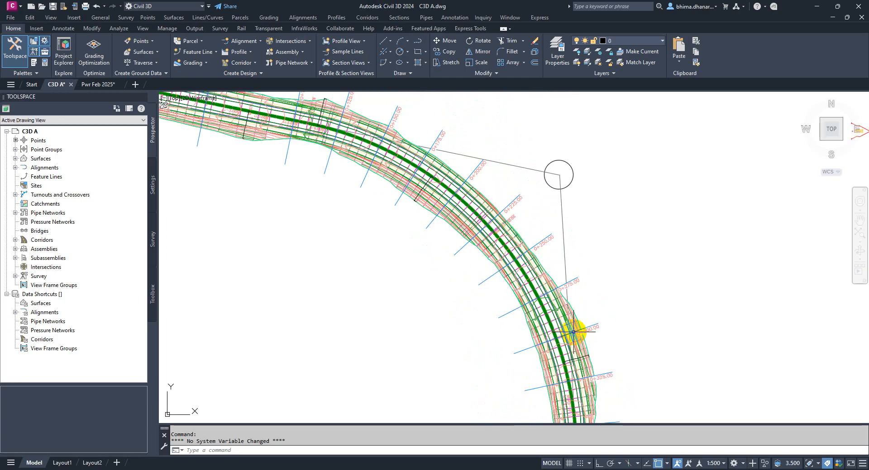
middle_drag(448, 205, 478, 246)
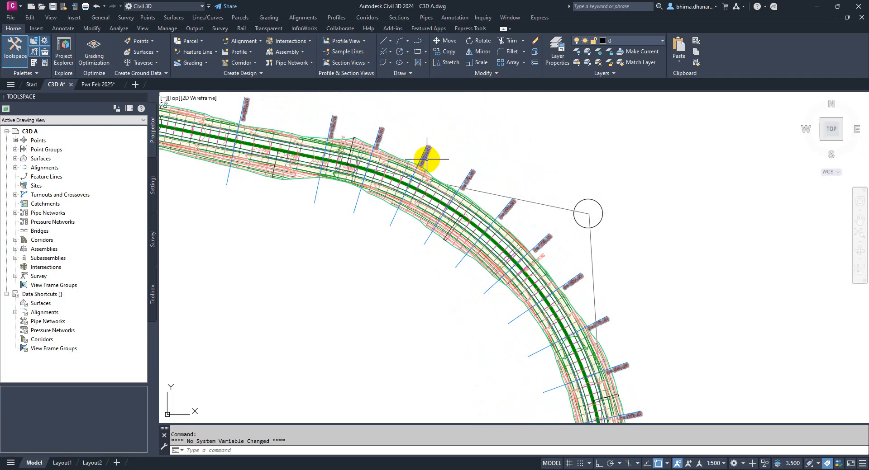
Step: Open the properties of the sample line at 0+100.00
scroll(335, 127, up, 5)
click(335, 127)
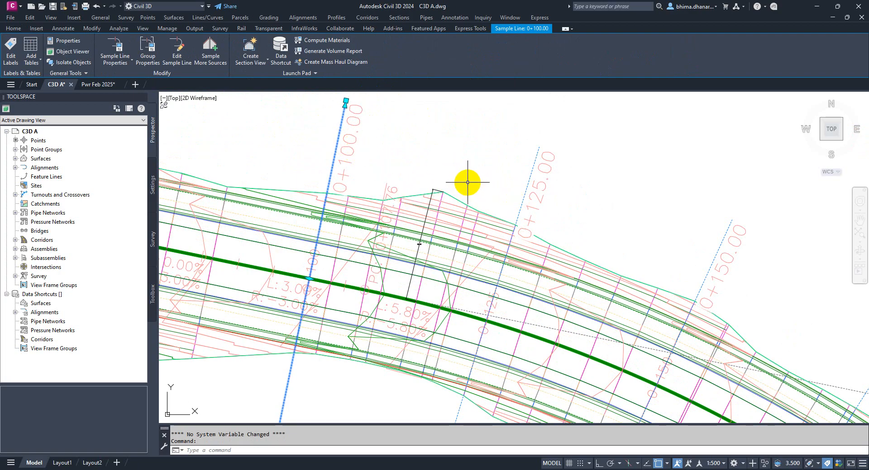
key(Escape)
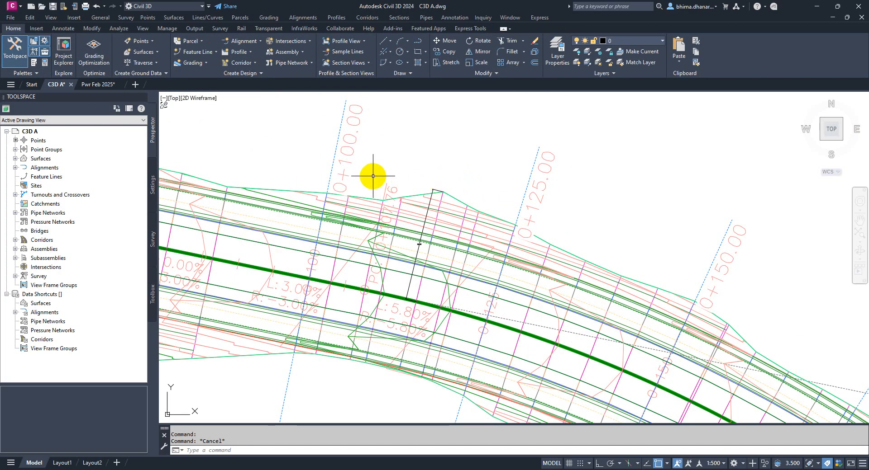
click(331, 167)
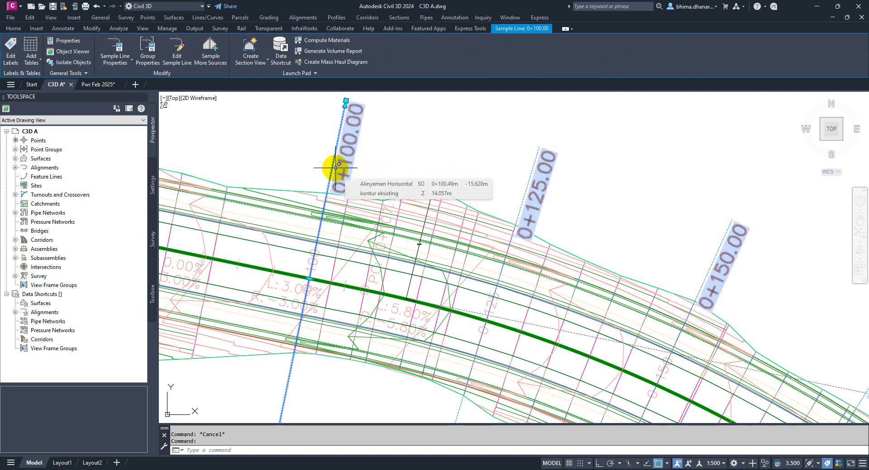
click(121, 43)
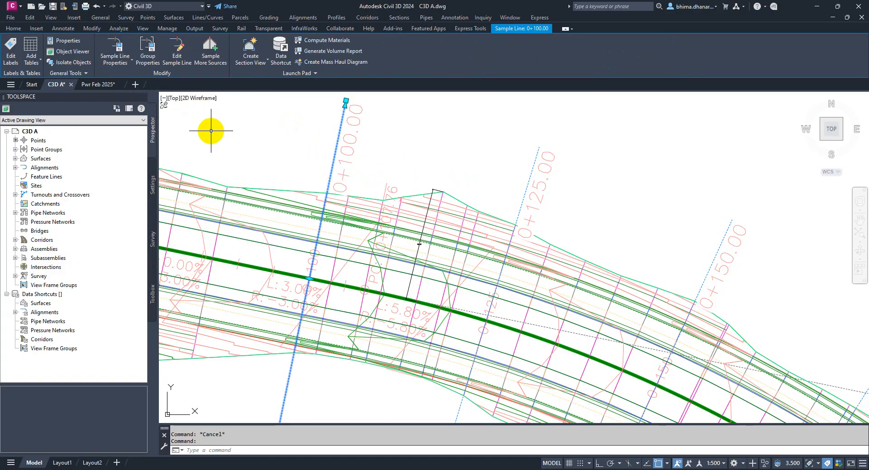
click(113, 47)
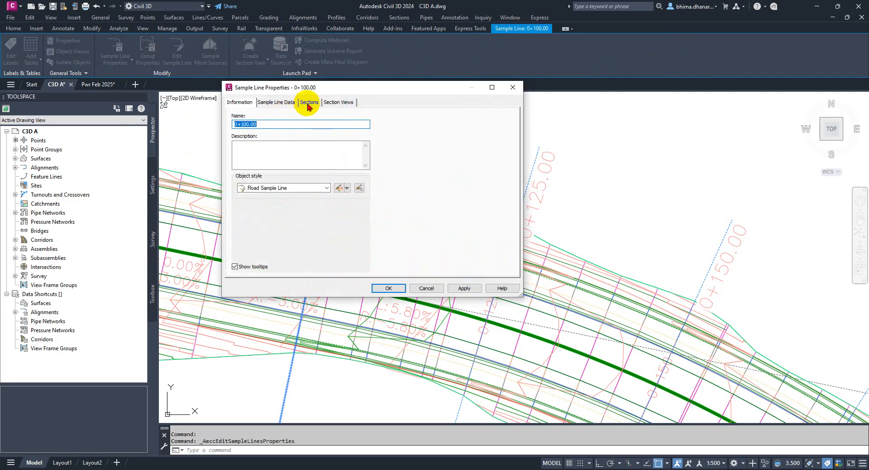
Step: Review the sections, sample line data and section views of sample line 0+100.00, then close its properties and deselect it
click(308, 104)
click(288, 103)
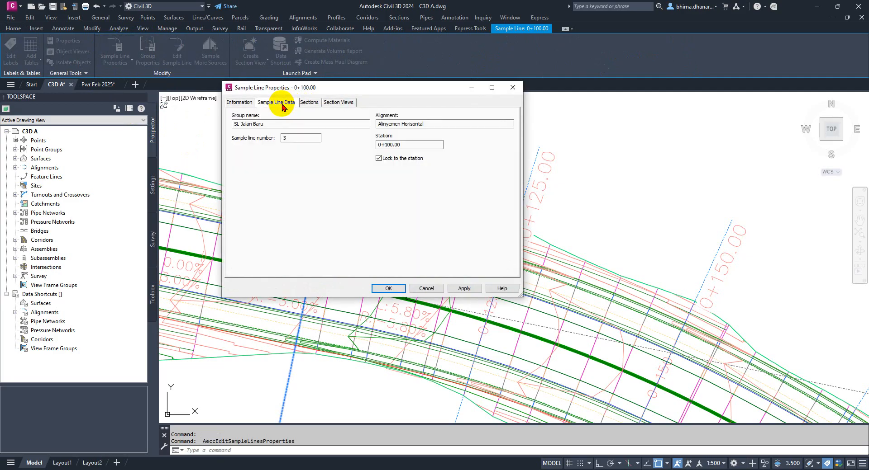
click(350, 103)
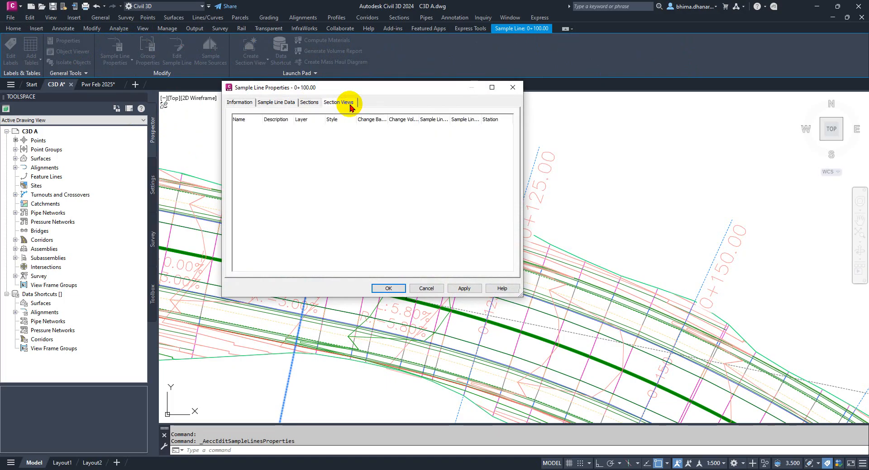
click(388, 288)
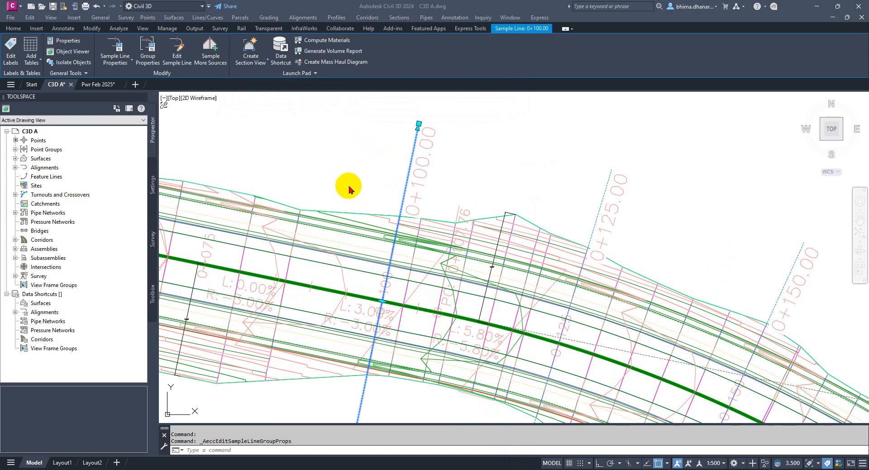
key(Escape)
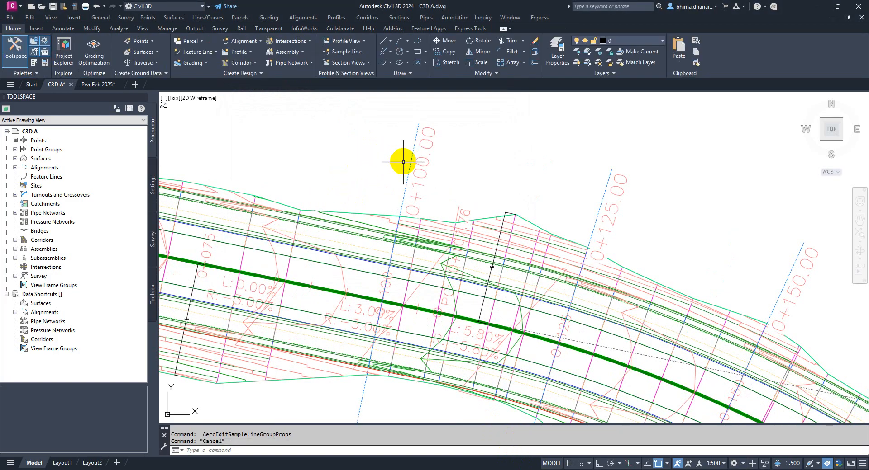
Step: Open the group properties of SL Jalan Baru from the sample line at 0+100.00
scroll(453, 195, down, 4)
scroll(487, 206, up, 3)
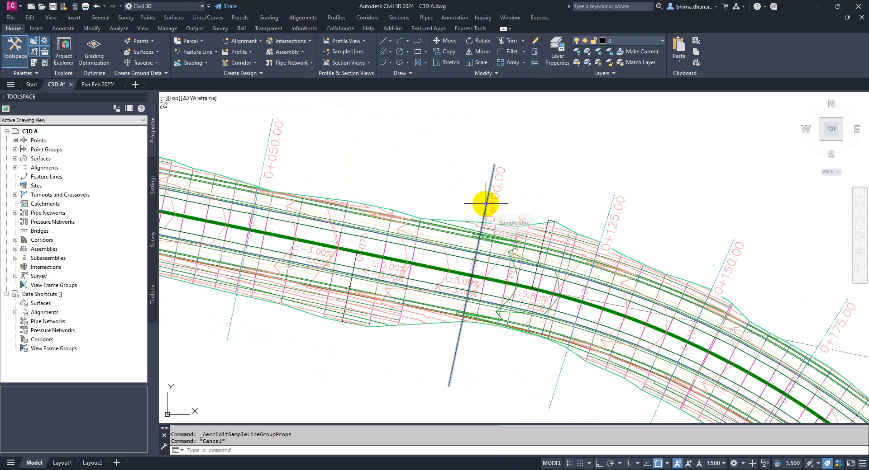
click(485, 204)
scroll(481, 200, down, 2)
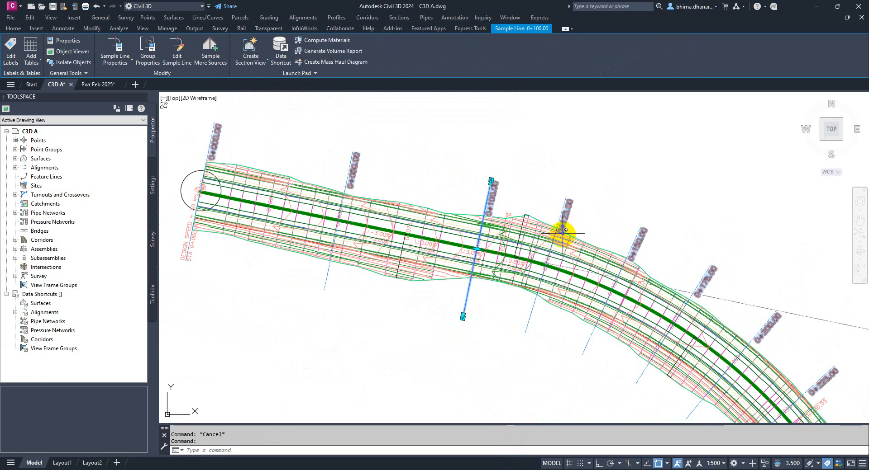
mouse_move(572, 267)
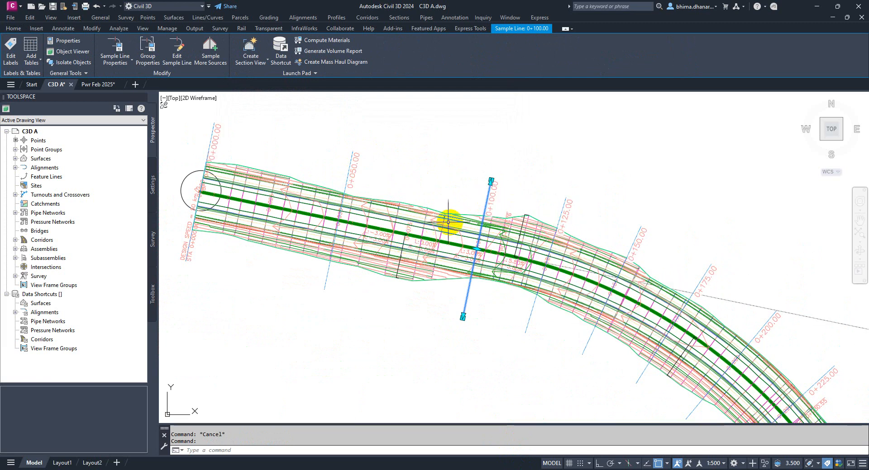
scroll(451, 218, up, 2)
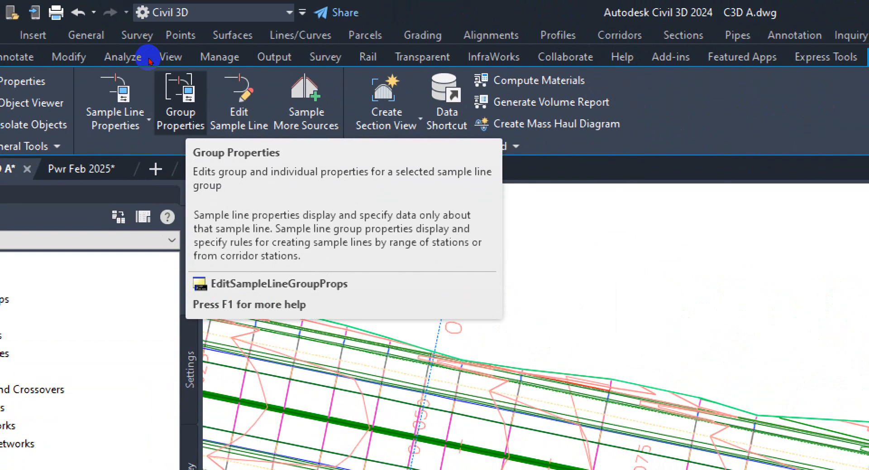
click(179, 154)
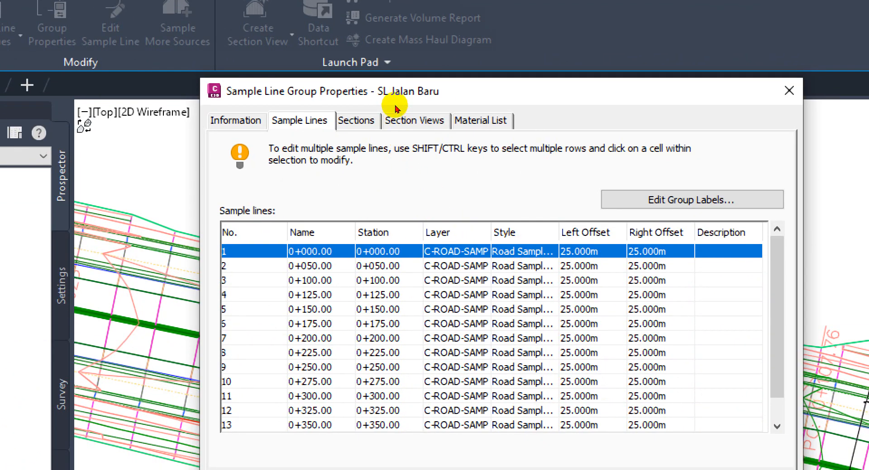
drag(396, 91, 353, 68)
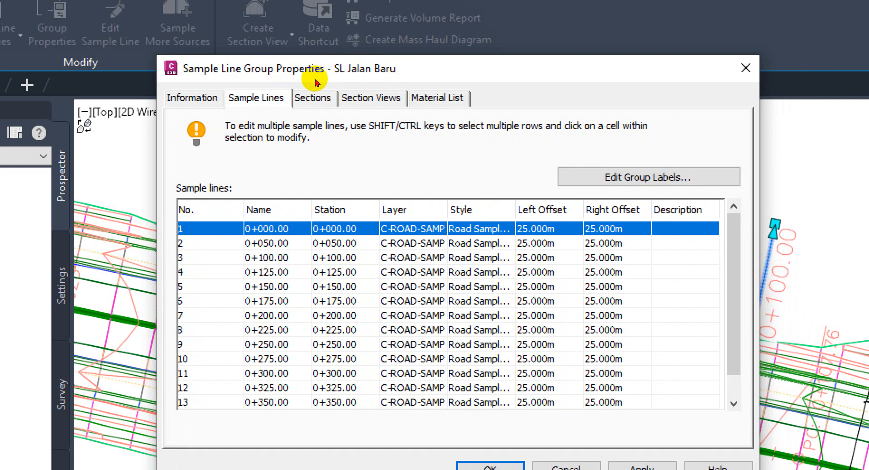
Step: Review the general information and the sample line list of SL Jalan Baru, including the left offset at 0+125.00
click(221, 97)
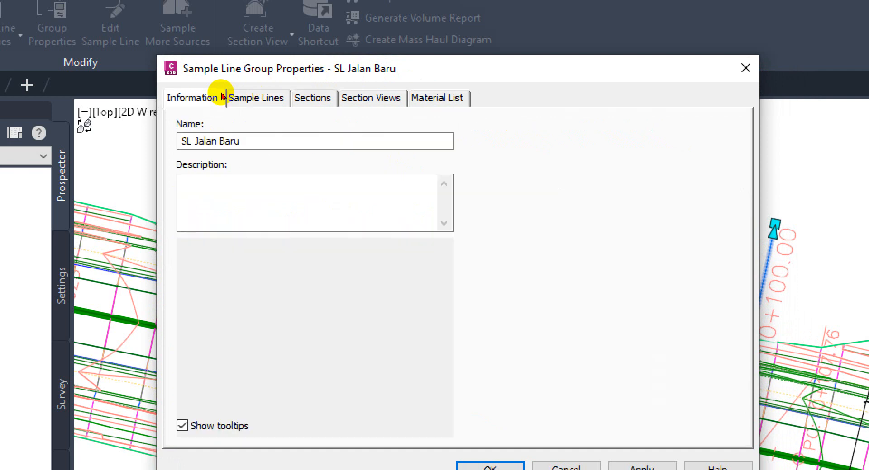
click(240, 96)
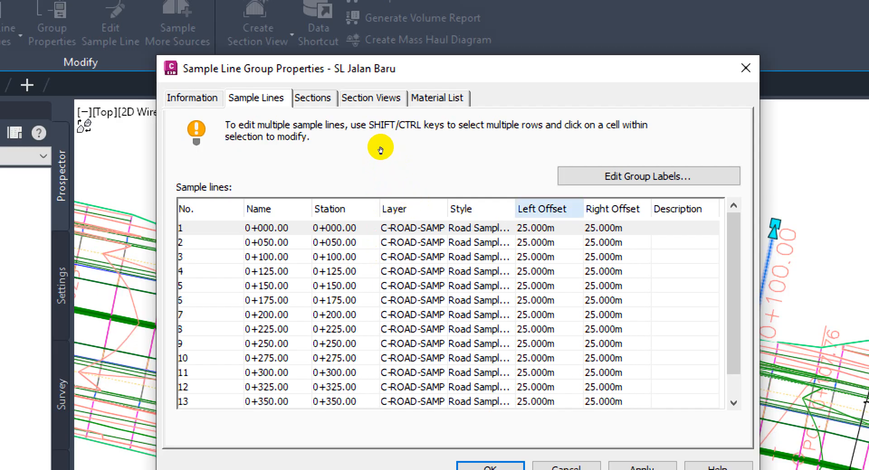
click(394, 180)
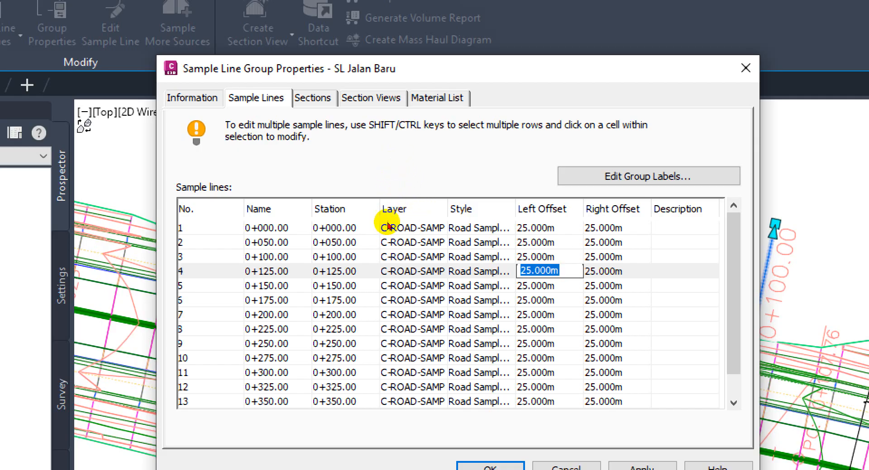
key(Return)
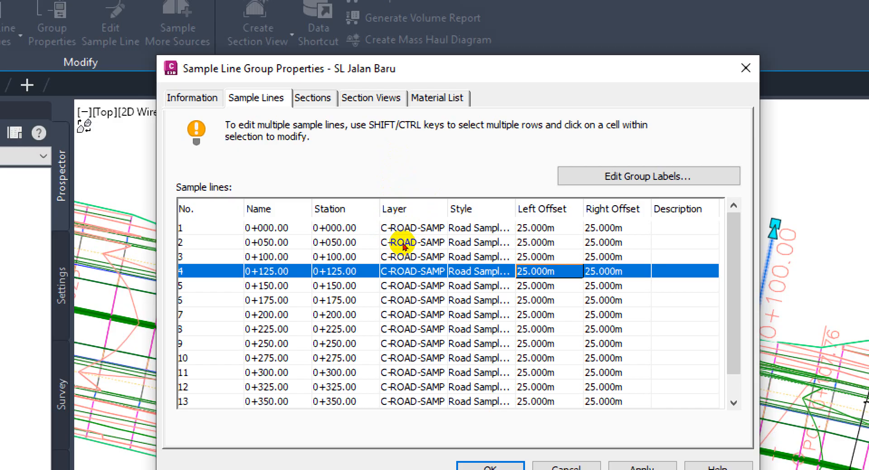
Step: Review the sampled sections of SL Jalan Baru with adjusted column widths and check the section style of Koridor Jalan 1 TOP
click(296, 99)
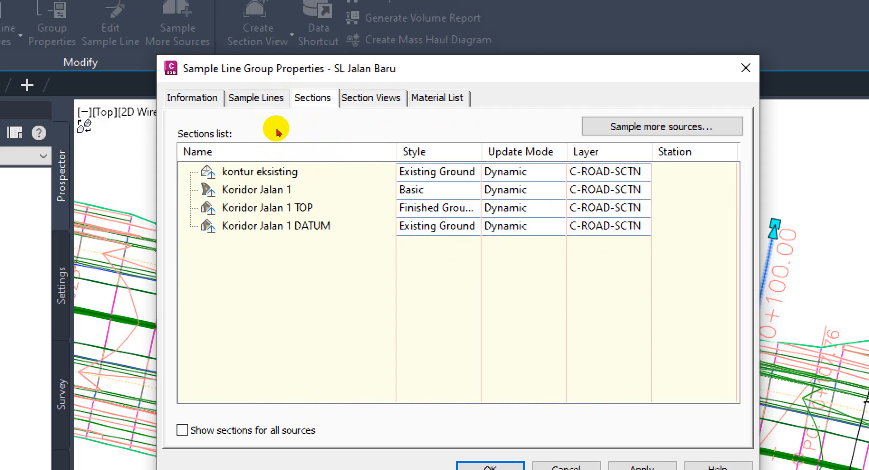
drag(481, 152, 519, 152)
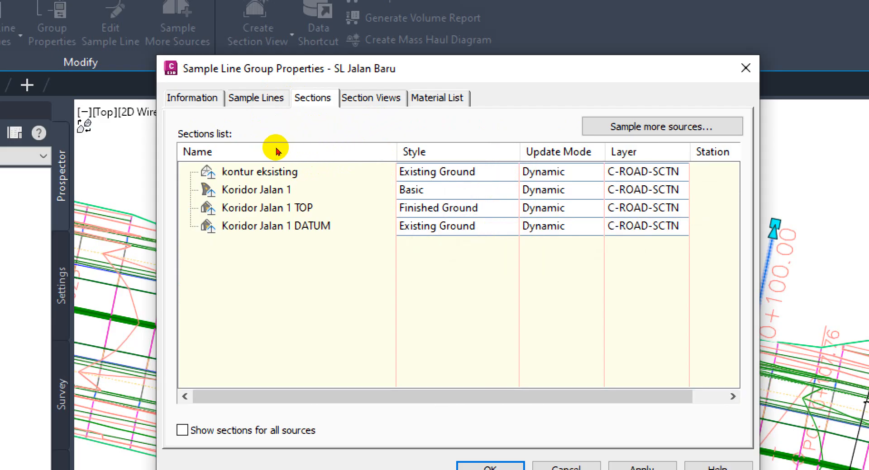
drag(396, 152, 351, 152)
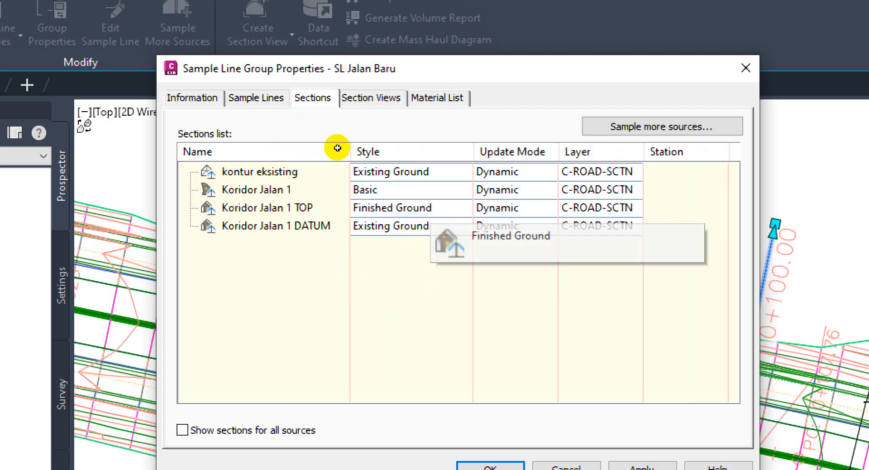
click(372, 207)
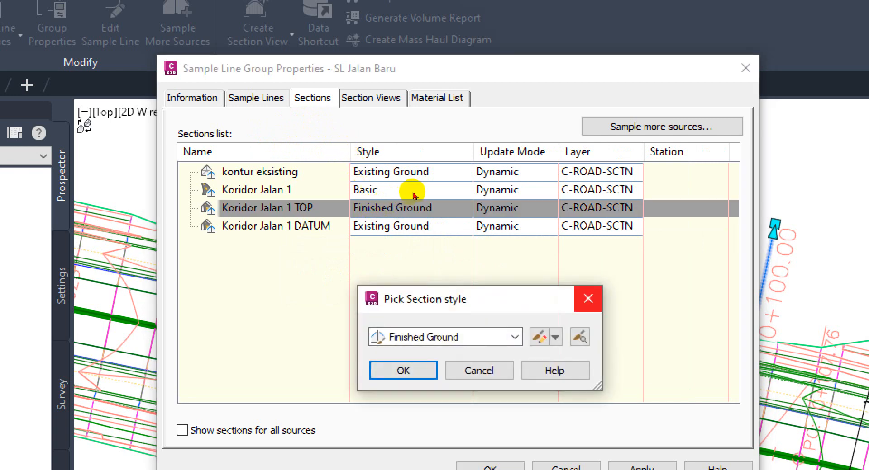
key(Return)
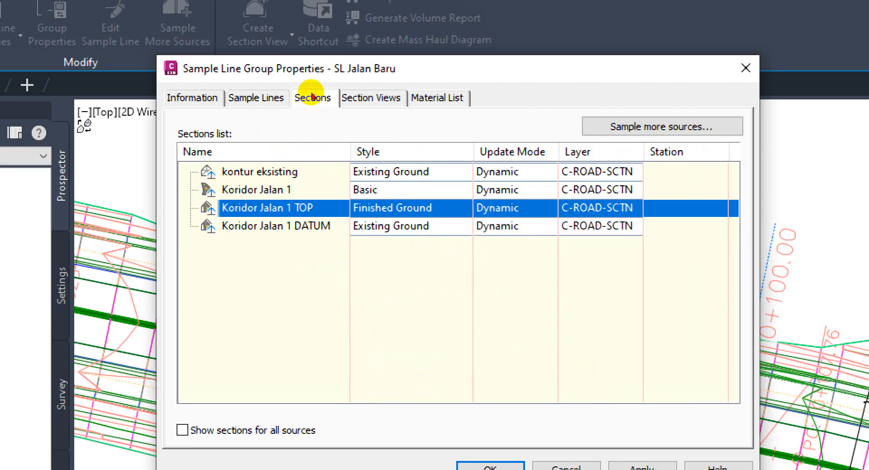
Step: Look through the group's section views, material list and sample lines, then cancel the group properties and deselect the sample line
key(ctrl+Tab)
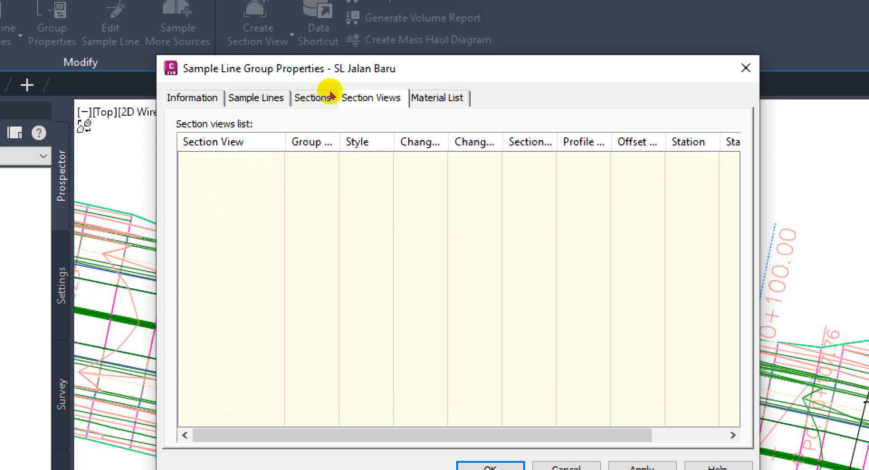
key(ctrl+Tab)
key(ctrl+shift+Tab)
key(ctrl+shift+Tab)
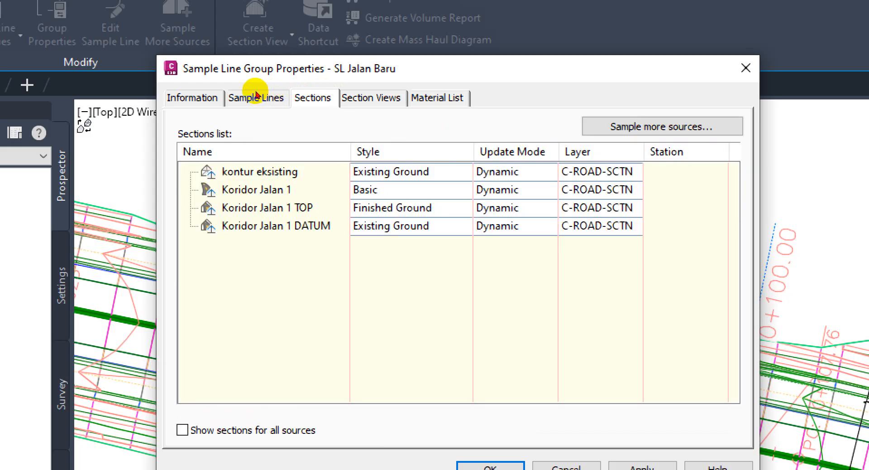
key(ctrl+shift+Tab)
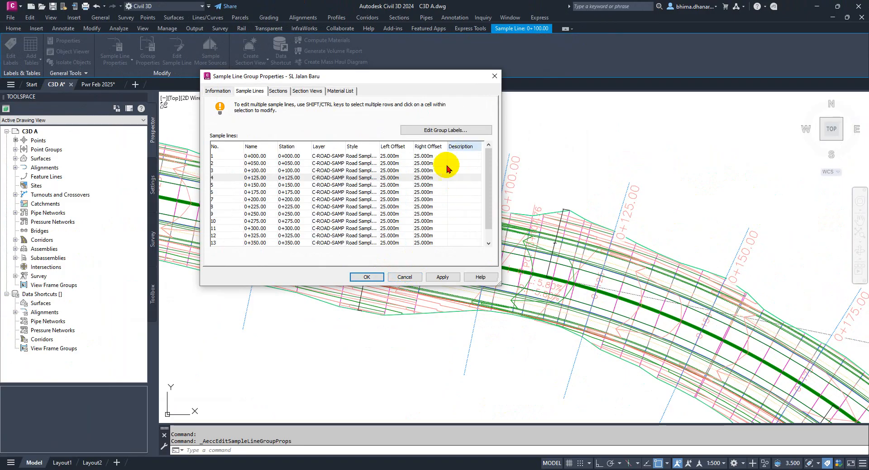
click(401, 277)
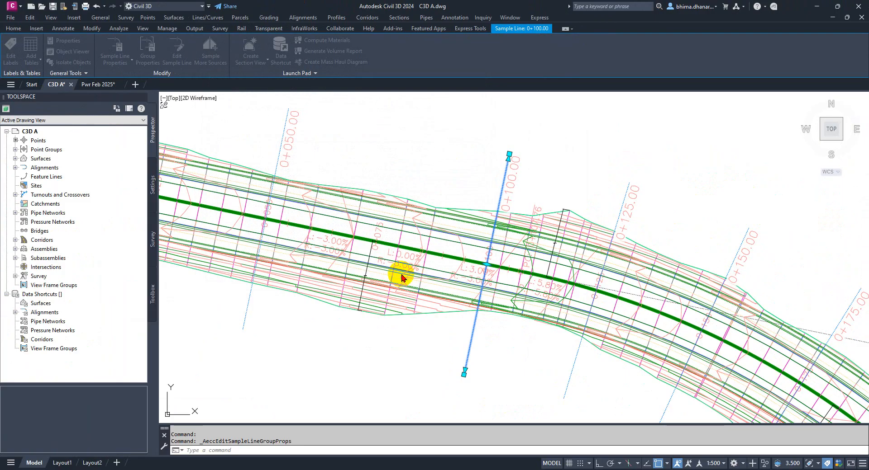
click(463, 180)
key(Escape)
Step: Start creating multiple section views for alignment Alinyemen Horisontal and sample line group SL Jalan Baru
scroll(434, 182, down, 2)
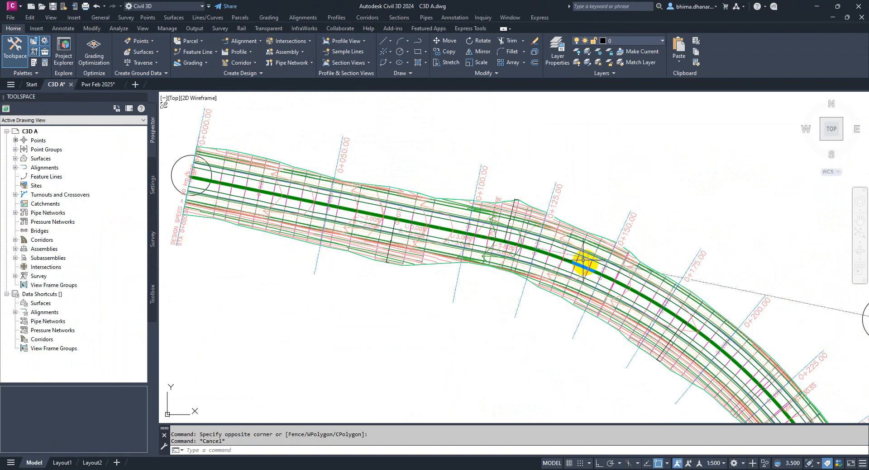
middle_drag(626, 296, 537, 238)
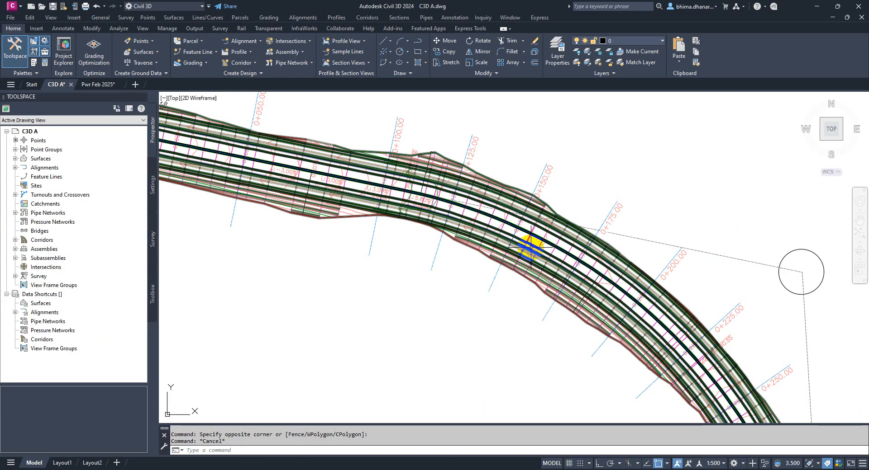
scroll(524, 221, down, 7)
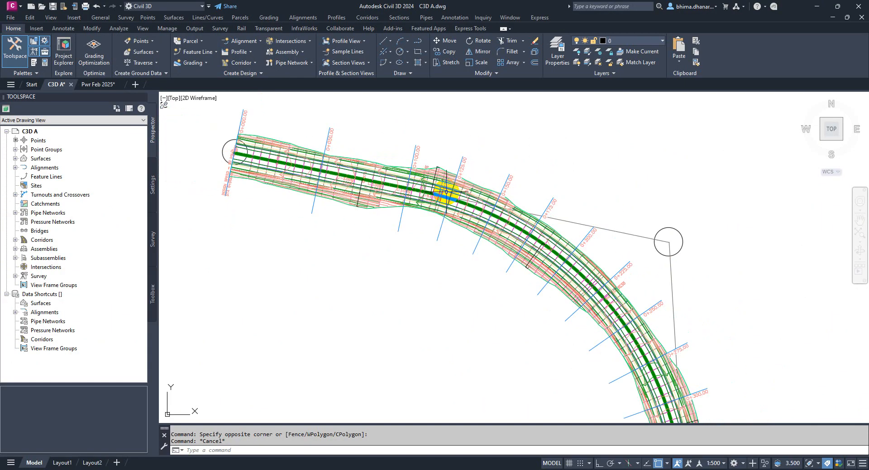
middle_drag(553, 248, 436, 248)
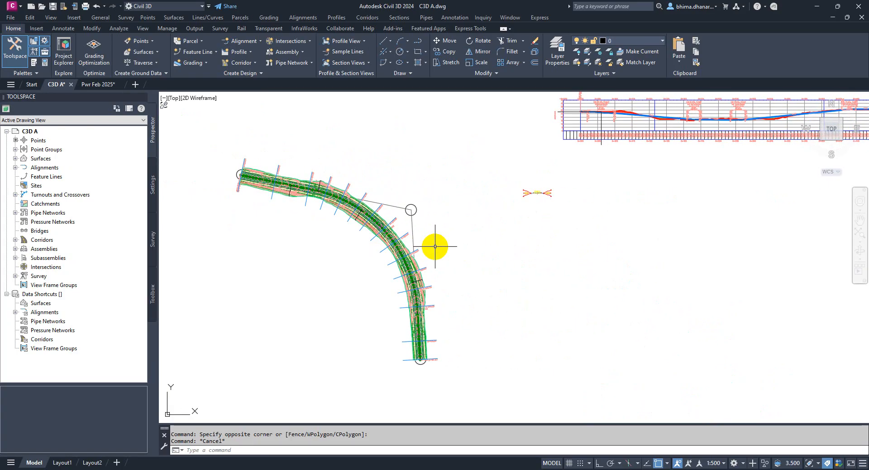
scroll(398, 209, up, 3)
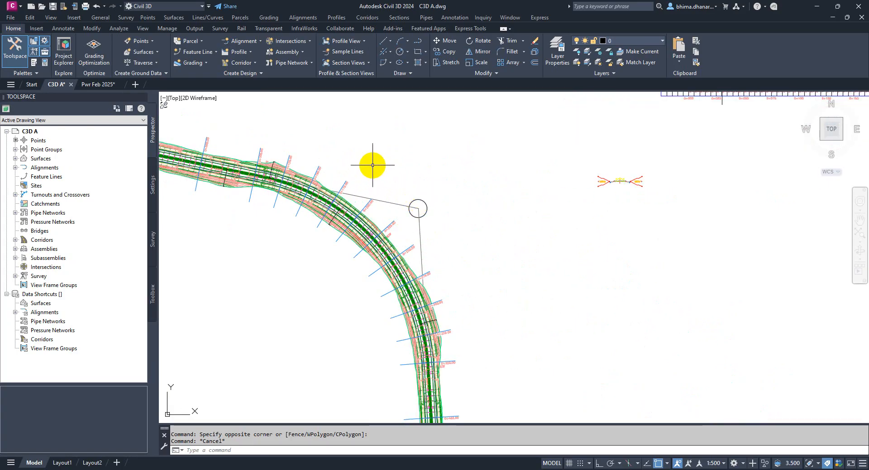
middle_drag(333, 135, 343, 193)
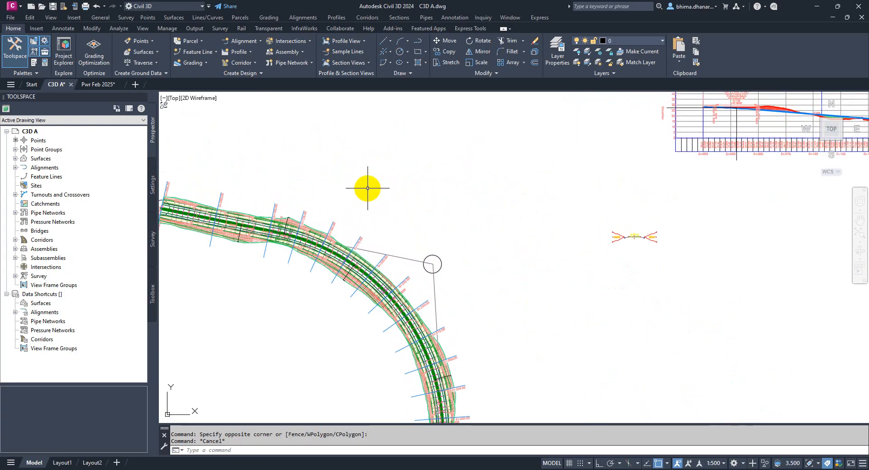
scroll(356, 244, down, 2)
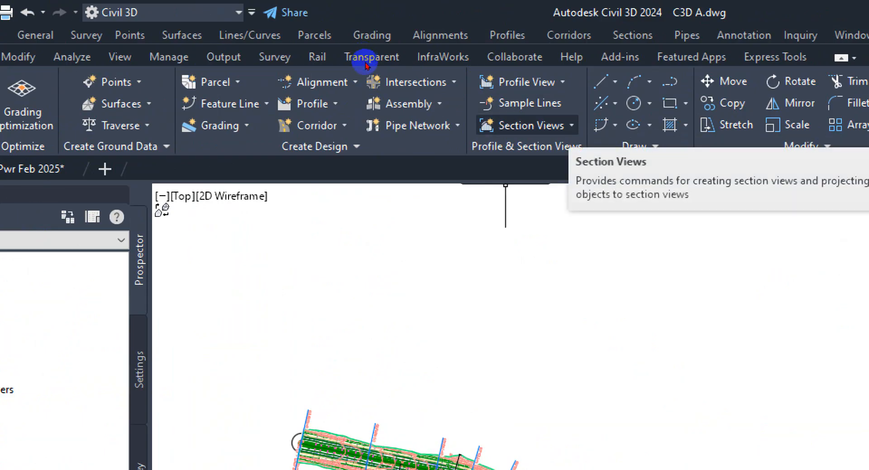
click(565, 125)
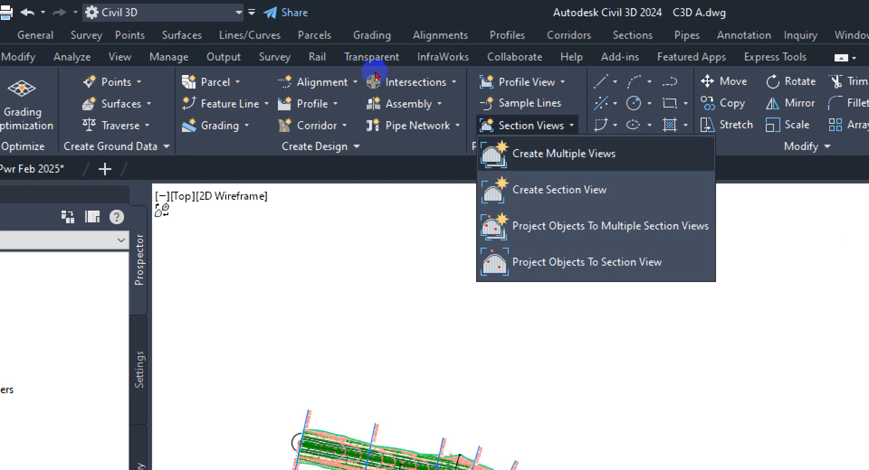
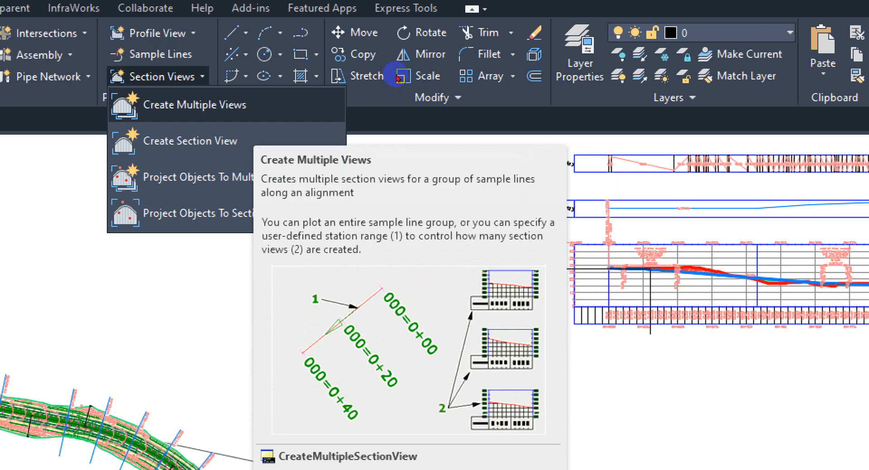
click(253, 103)
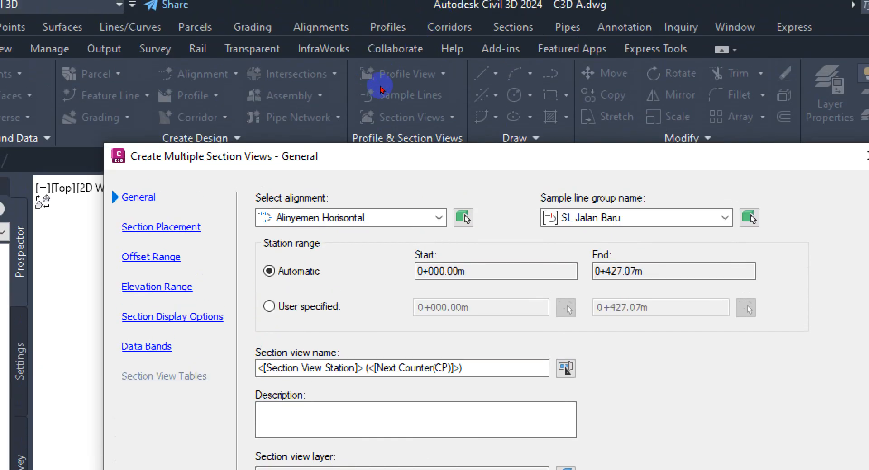
click(438, 218)
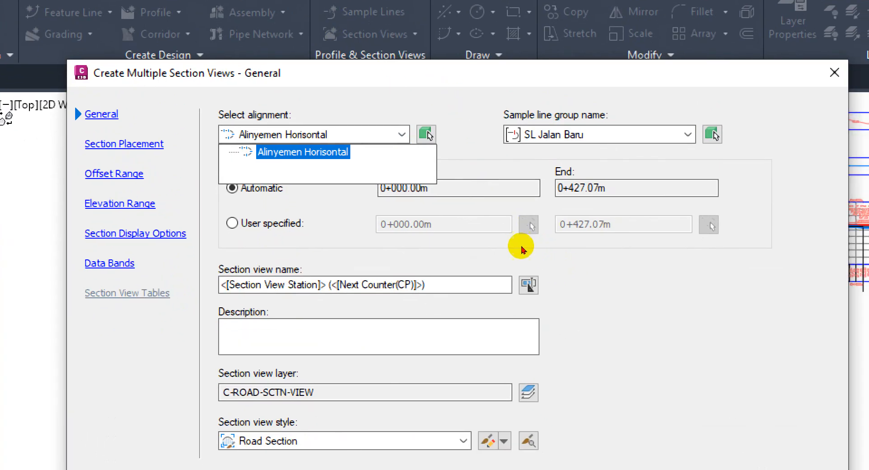
key(Return)
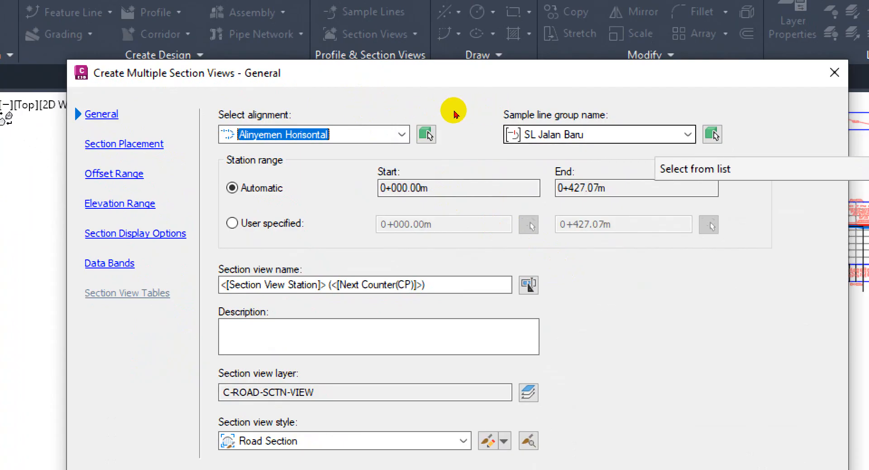
click(687, 135)
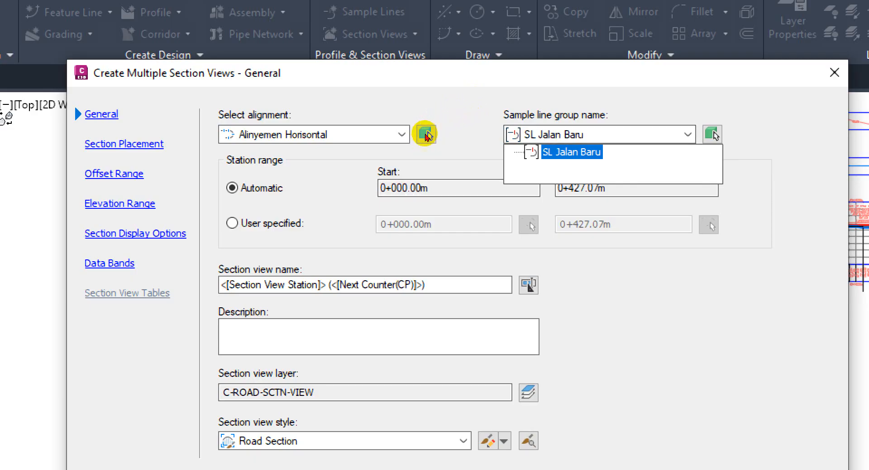
click(397, 128)
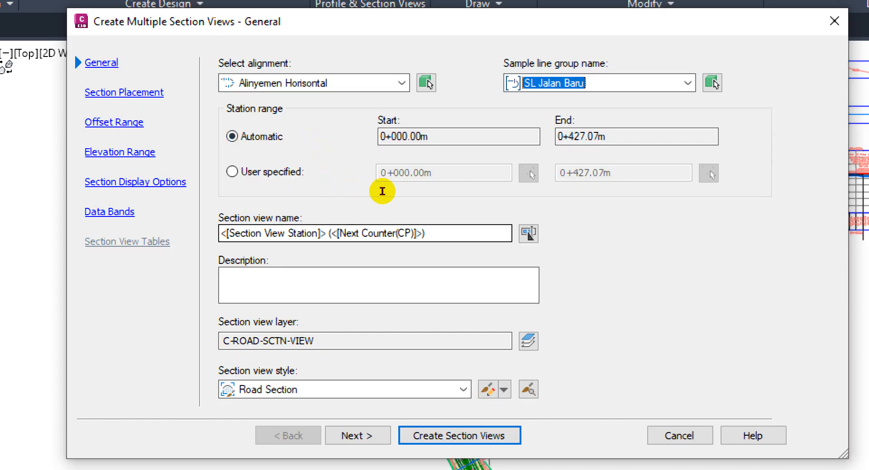
Step: Name the section views Cross Section Jalan Baru
key(Tab)
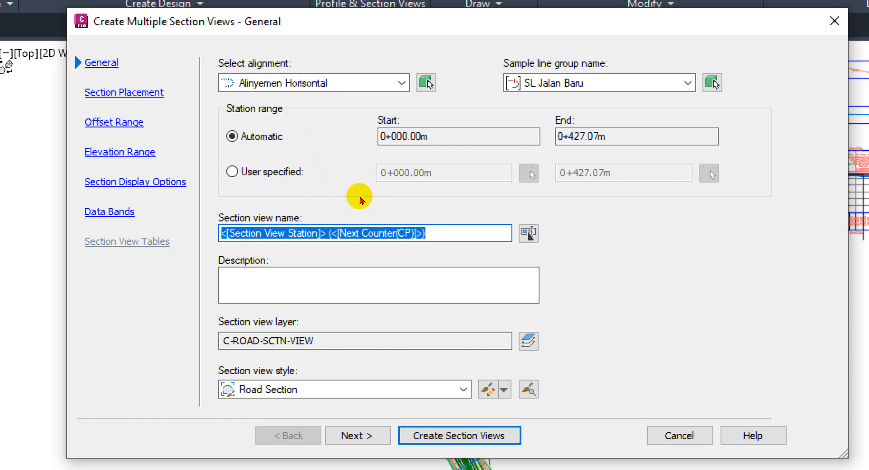
text(Cross Sec)
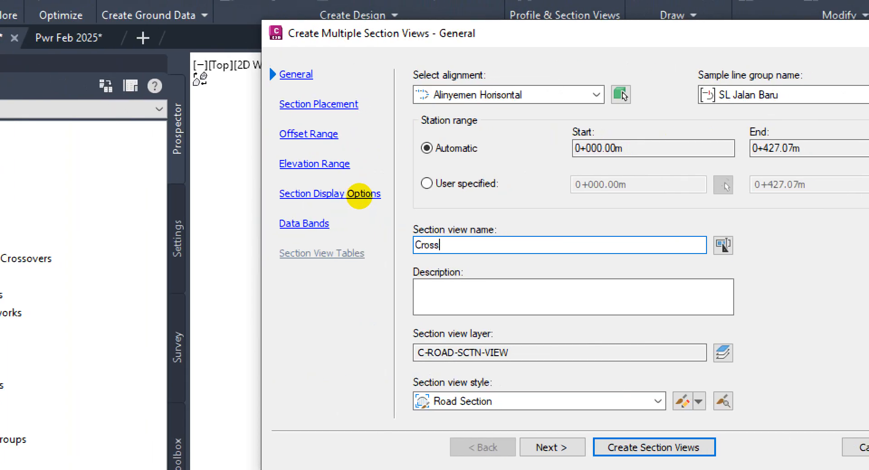
text(tion Jala )
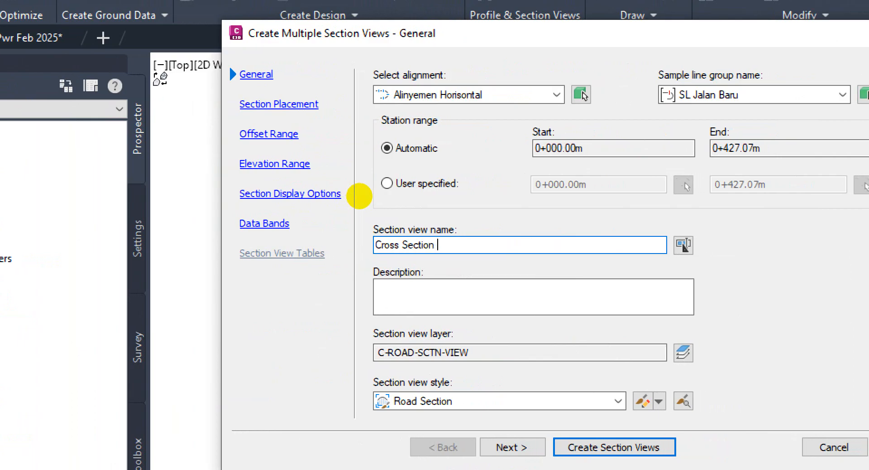
text(n Baru)
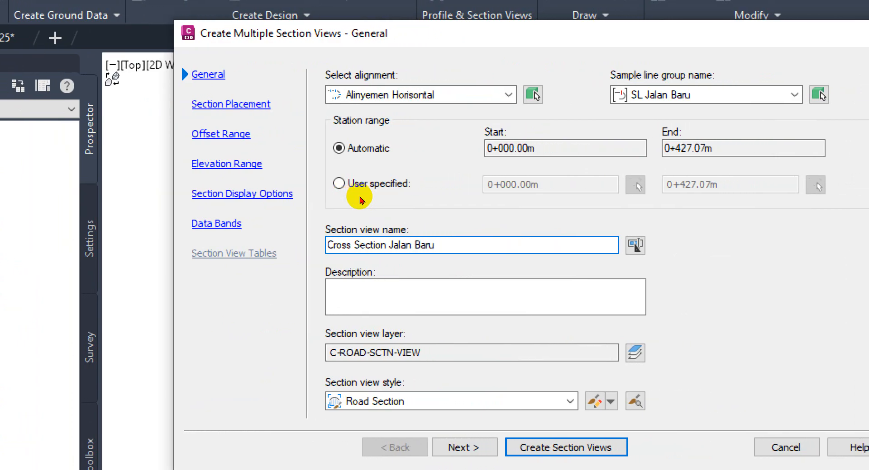
Step: Leave the description empty, keep the Road Section view style and continue to the section placement settings
click(470, 289)
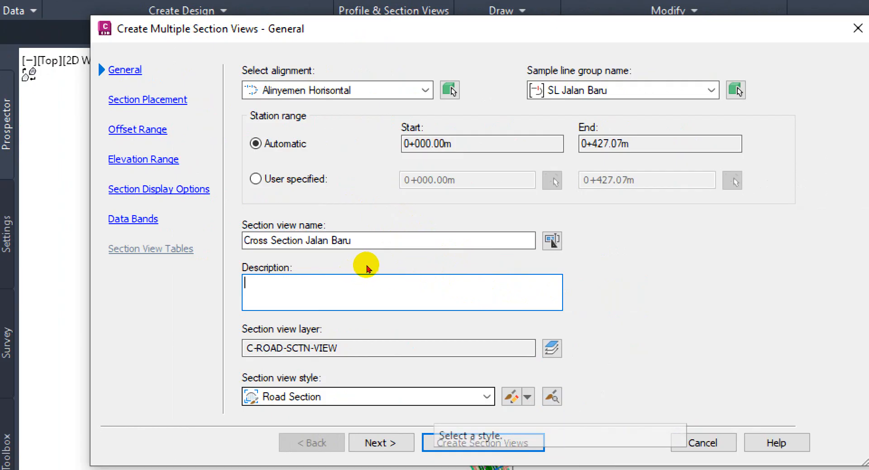
click(433, 397)
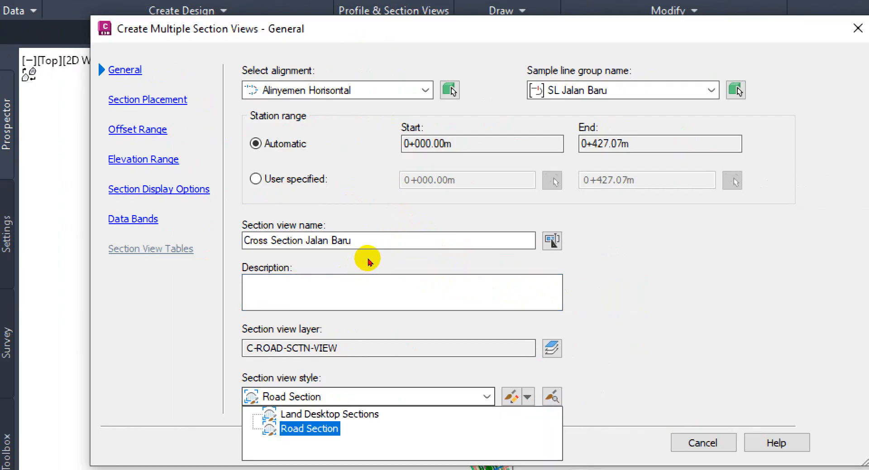
click(363, 256)
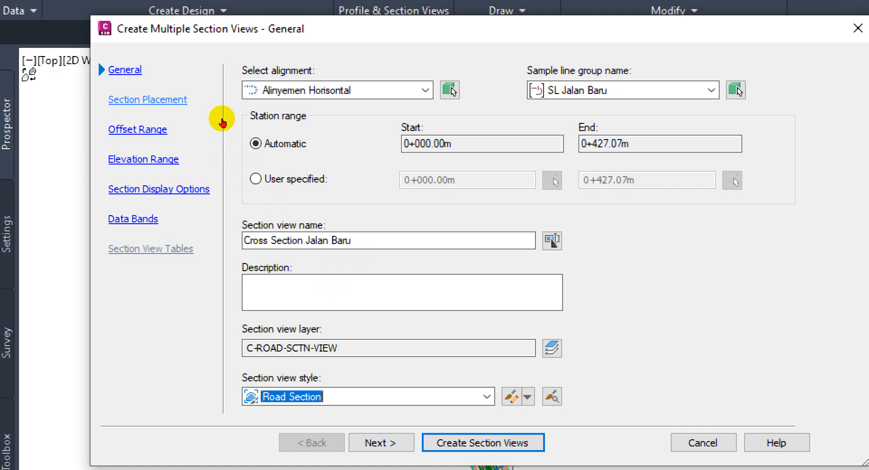
click(381, 443)
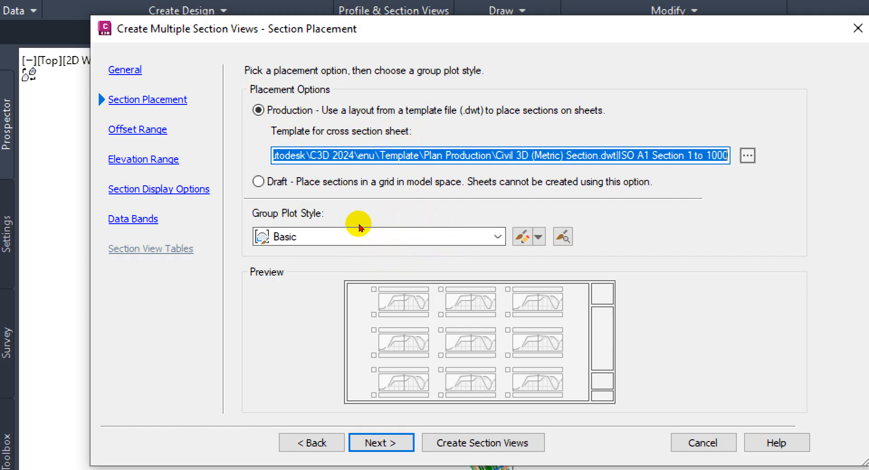
Step: Examine the sheet template path and layout name set for production placement of the cross sections
key(super)
key(super)
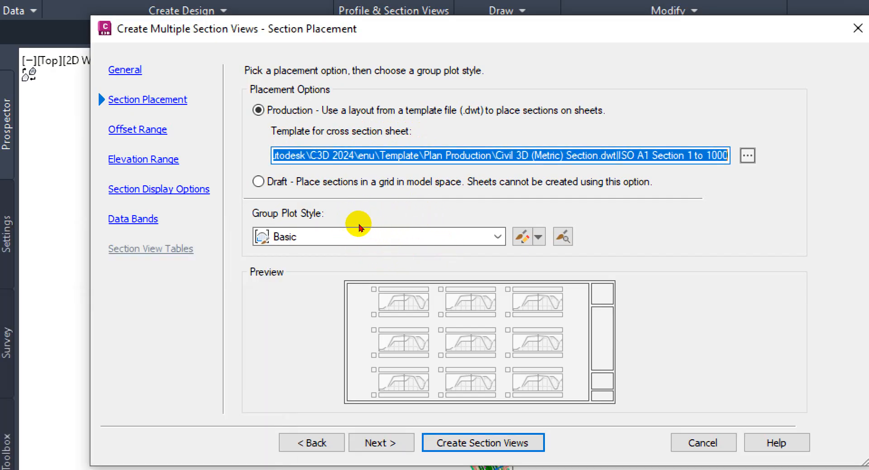
click(358, 225)
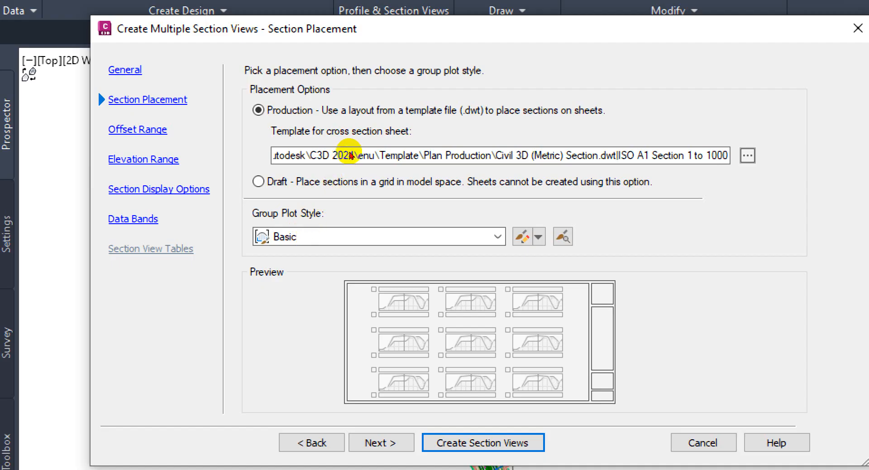
click(462, 147)
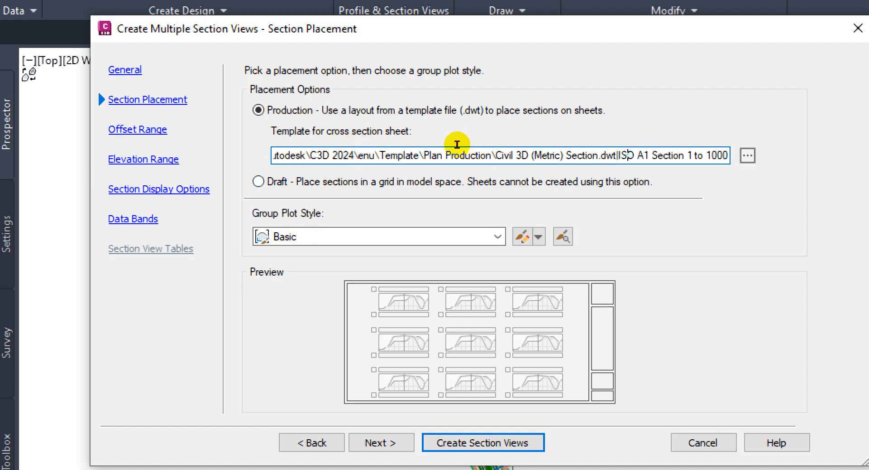
drag(458, 145, 497, 146)
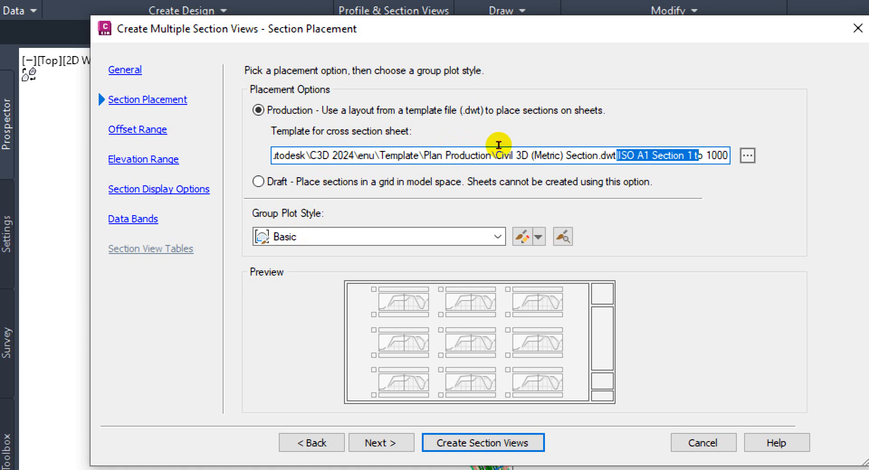
click(466, 146)
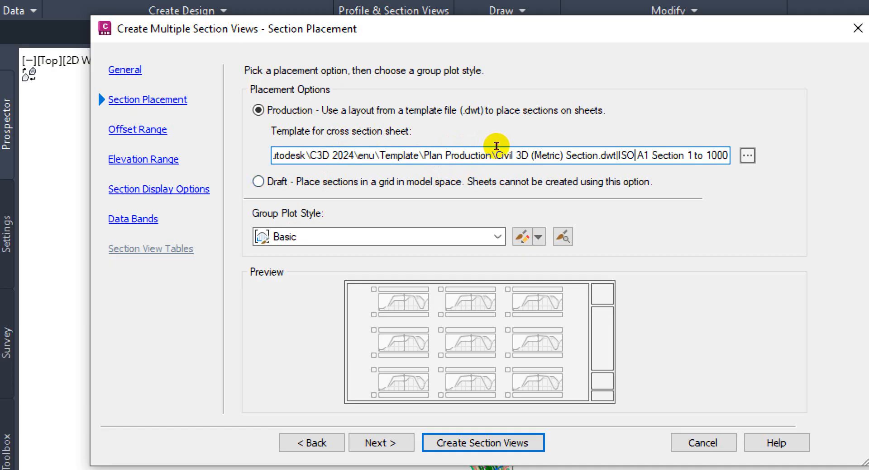
key(Tab)
Step: Compare the production and draft placement options, choose Draft with the Basic group plot style, and continue to the offset range
click(275, 180)
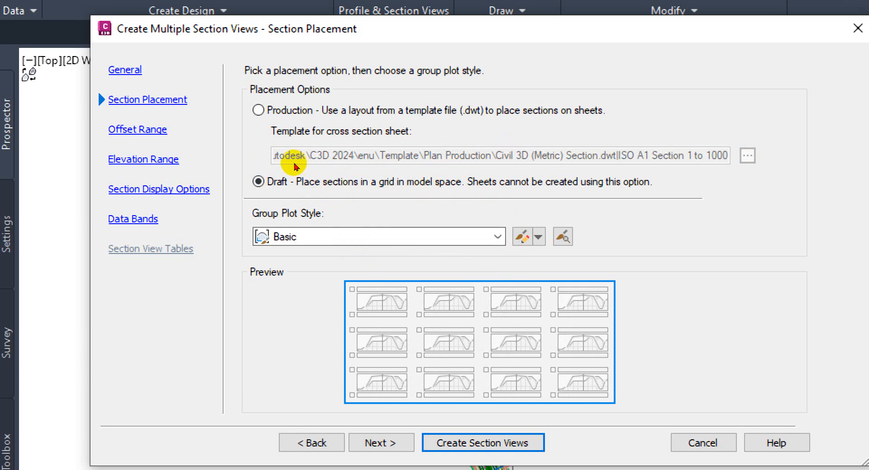
click(278, 122)
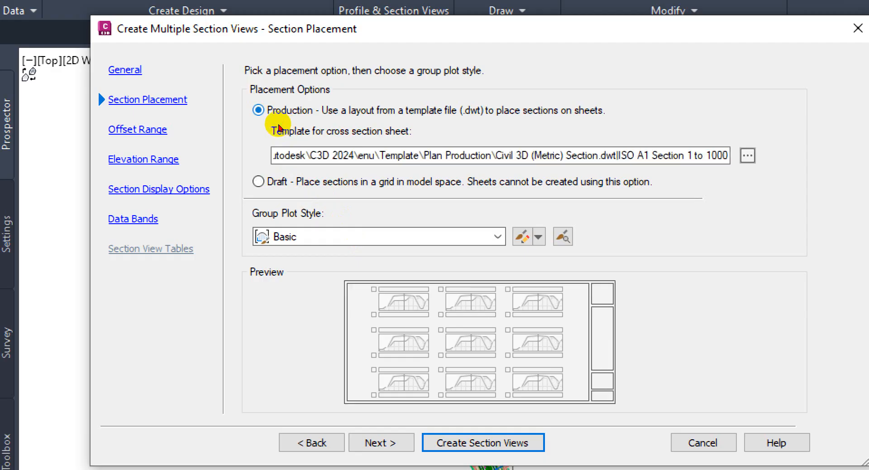
click(280, 159)
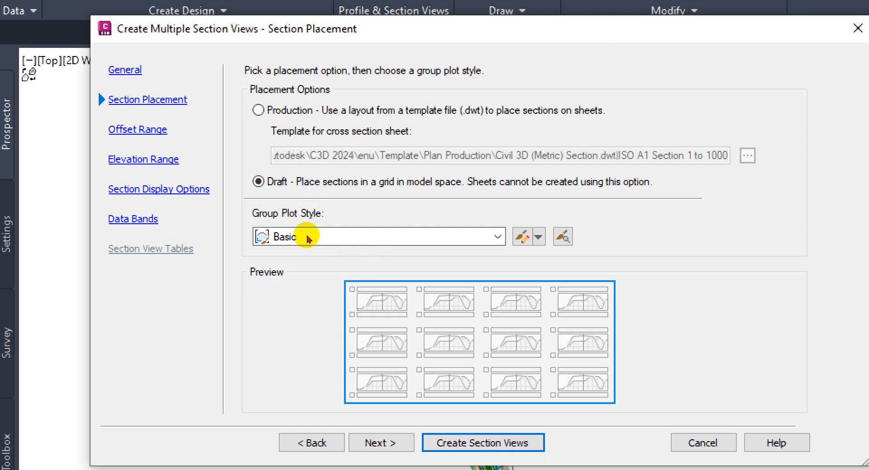
click(283, 118)
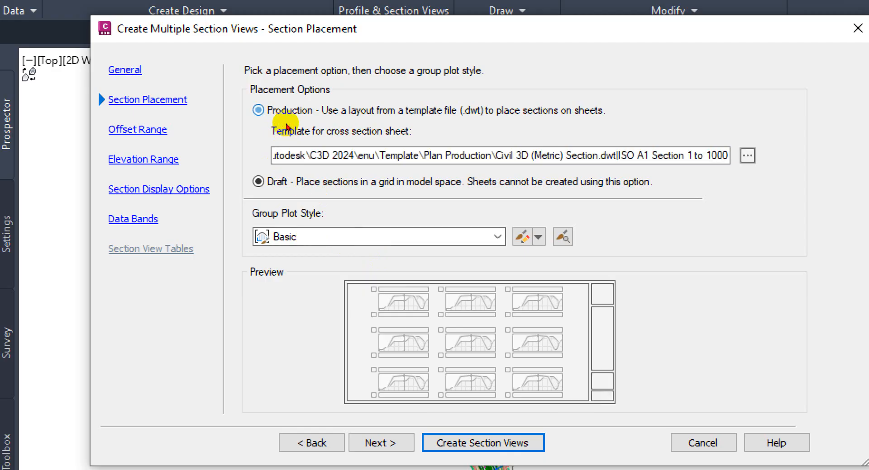
click(280, 158)
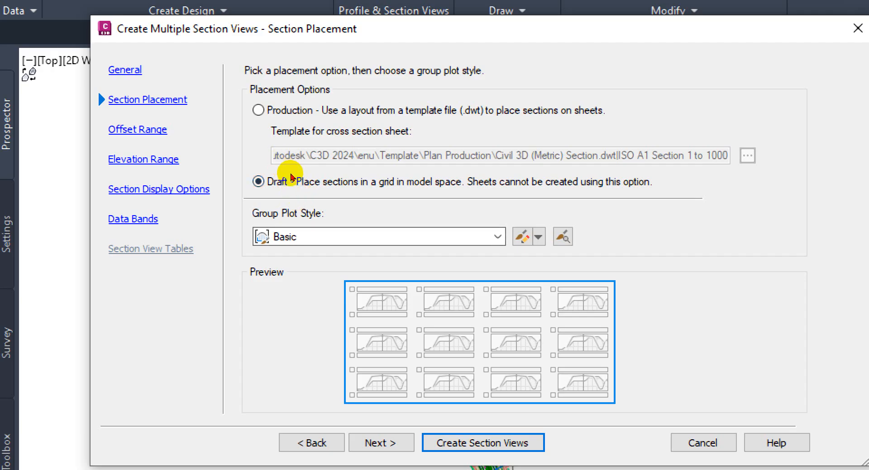
click(381, 443)
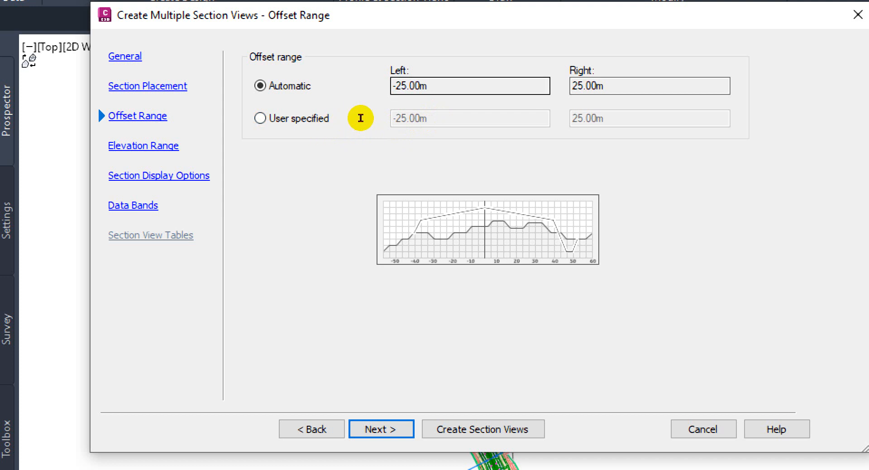
Step: Try the user-specified offset range, return it to Automatic and continue to the elevation range settings
click(306, 137)
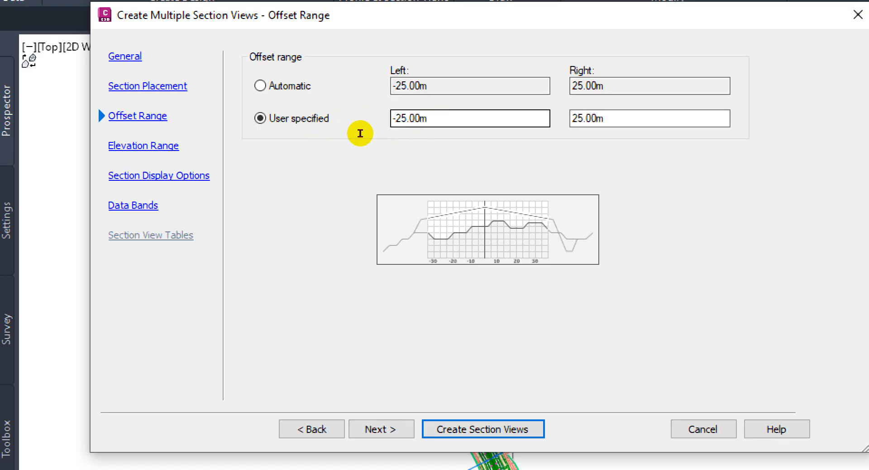
drag(422, 118, 368, 119)
drag(608, 118, 479, 120)
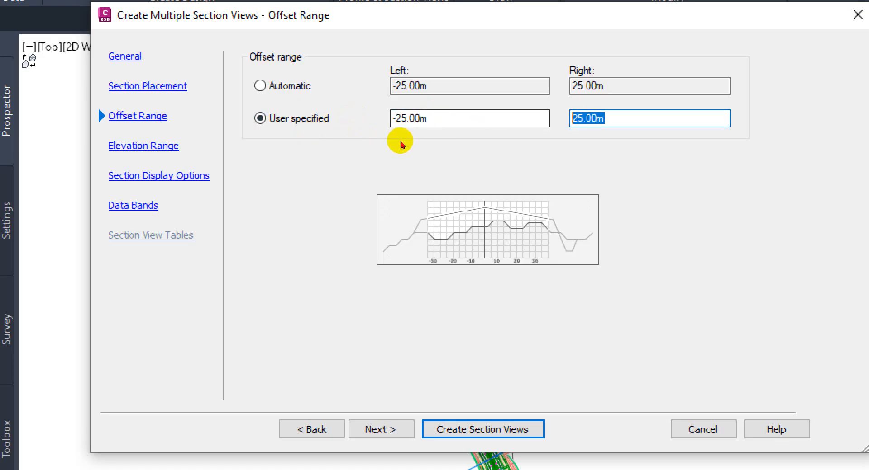
key(shift+Tab)
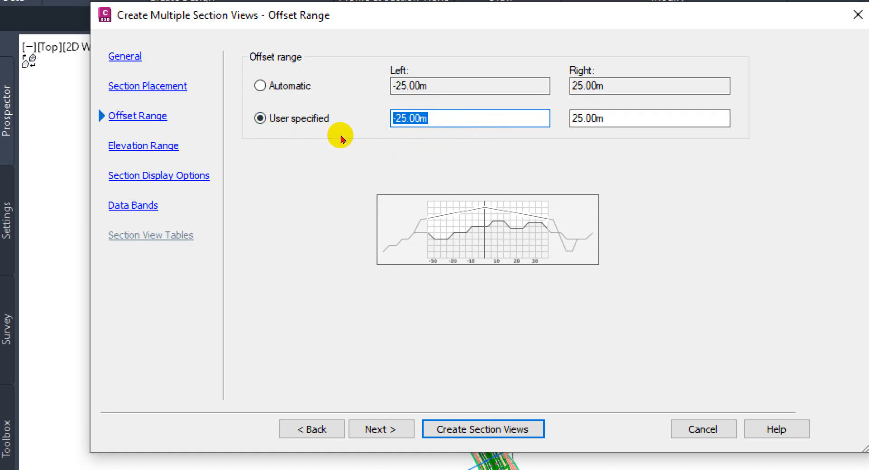
click(289, 119)
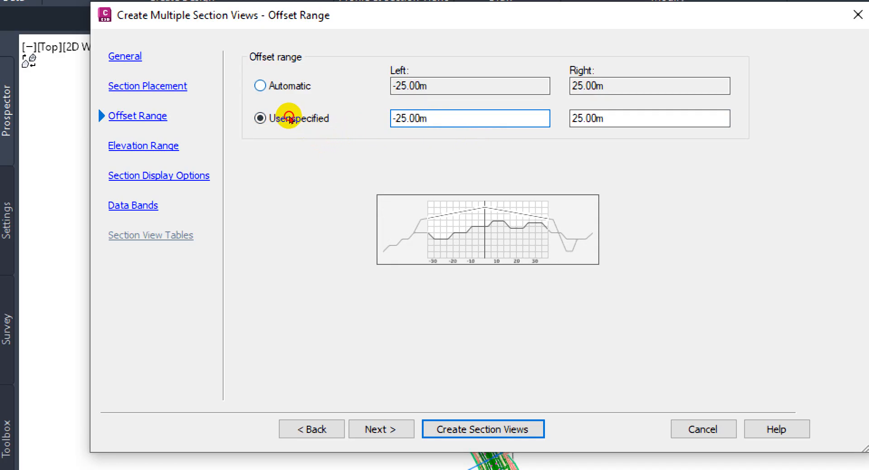
key(Up)
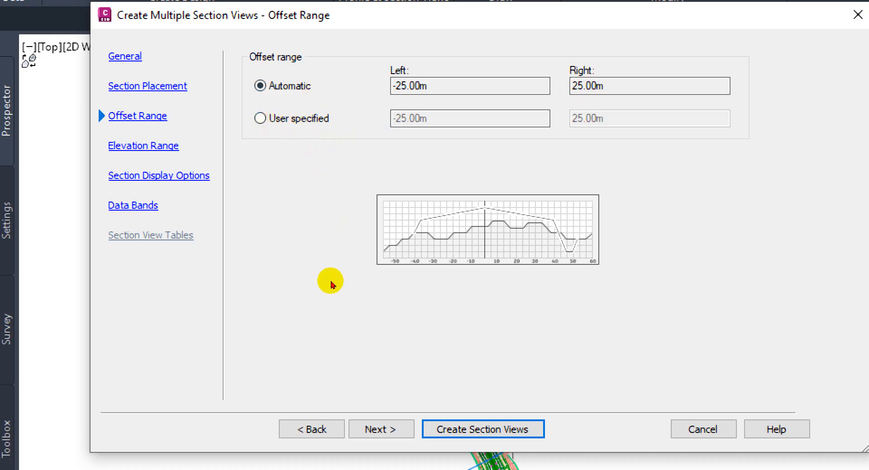
click(381, 430)
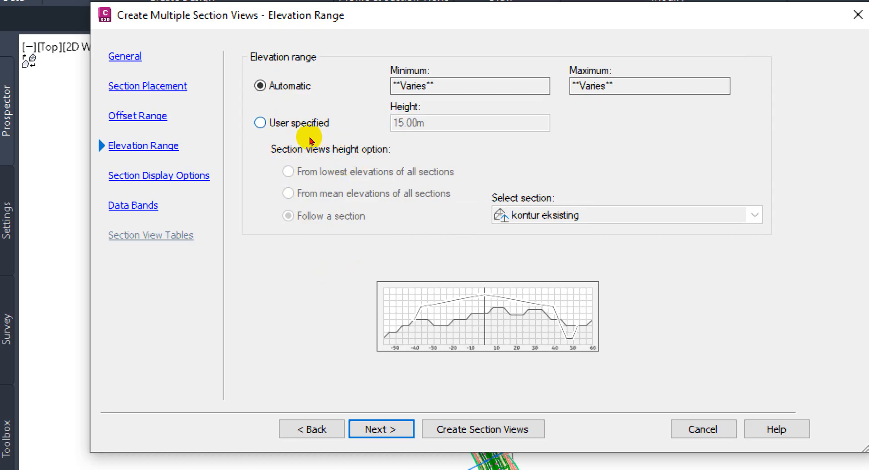
Step: Look at the user-specified height options, set the elevation range back to Automatic and continue to the section display options
click(310, 138)
click(302, 118)
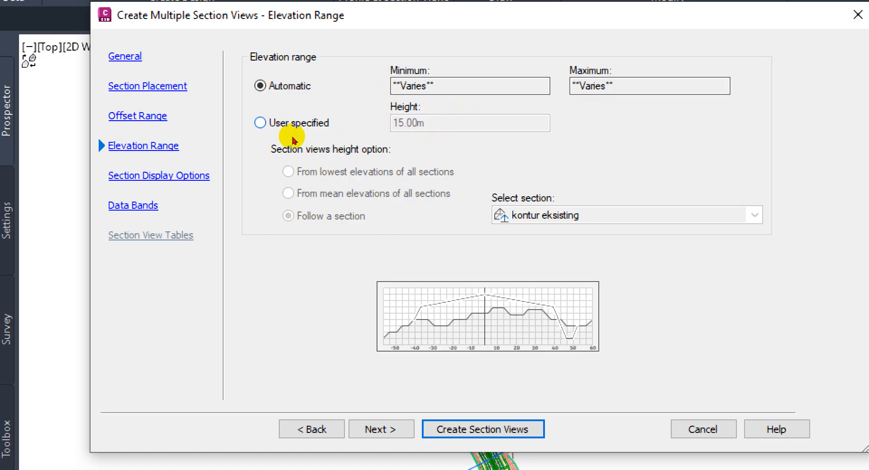
click(293, 139)
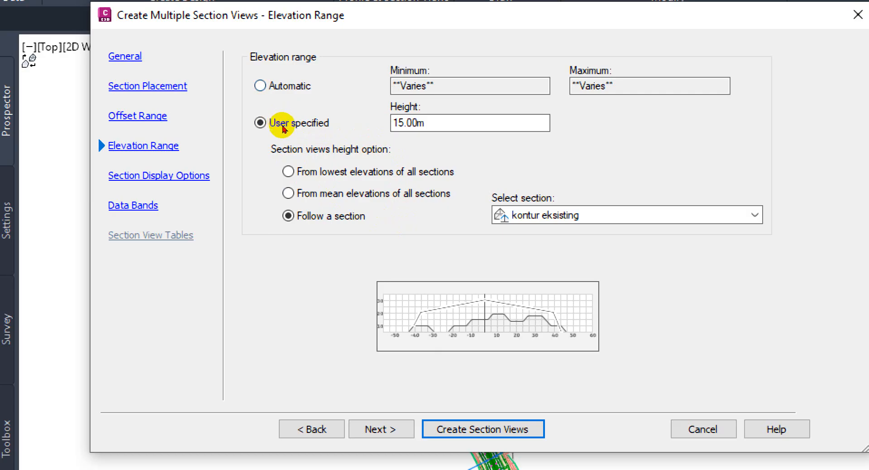
click(280, 87)
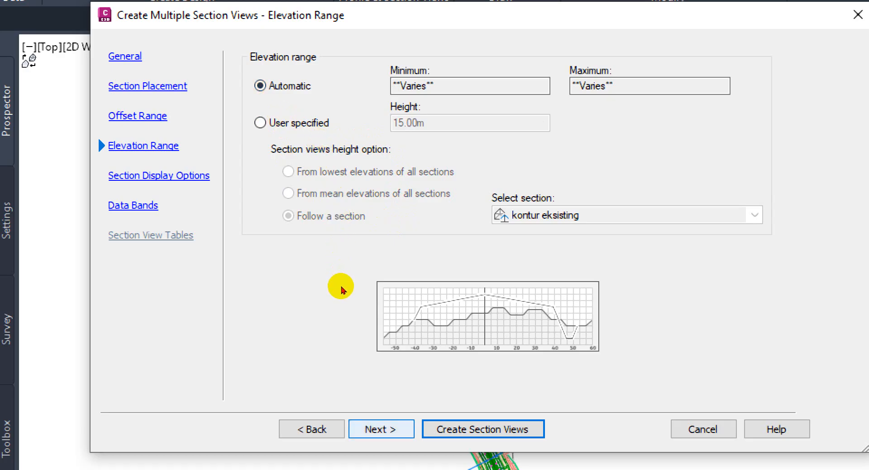
key(Return)
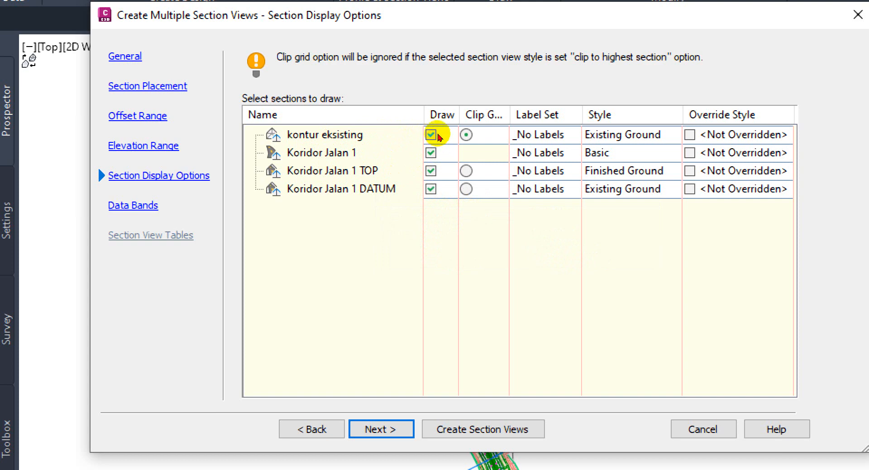
click(539, 135)
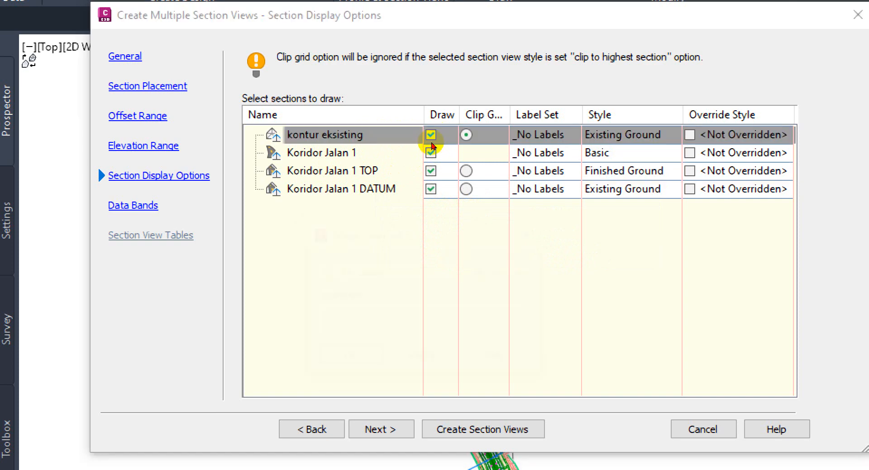
click(533, 234)
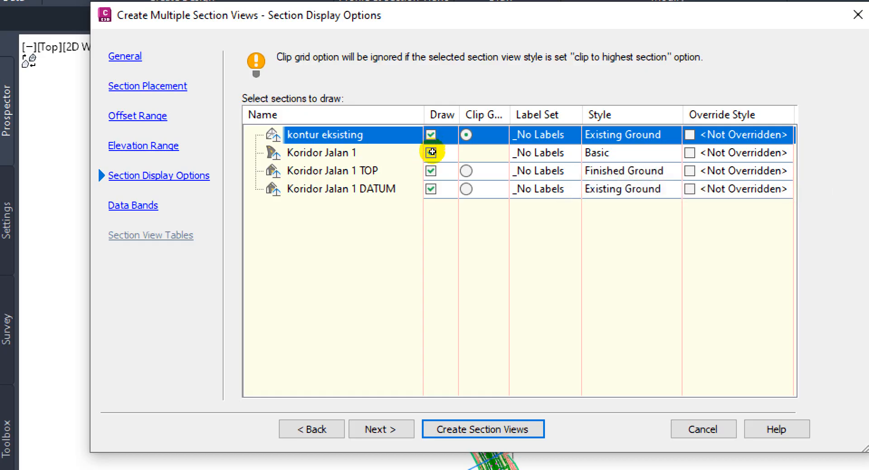
click(430, 153)
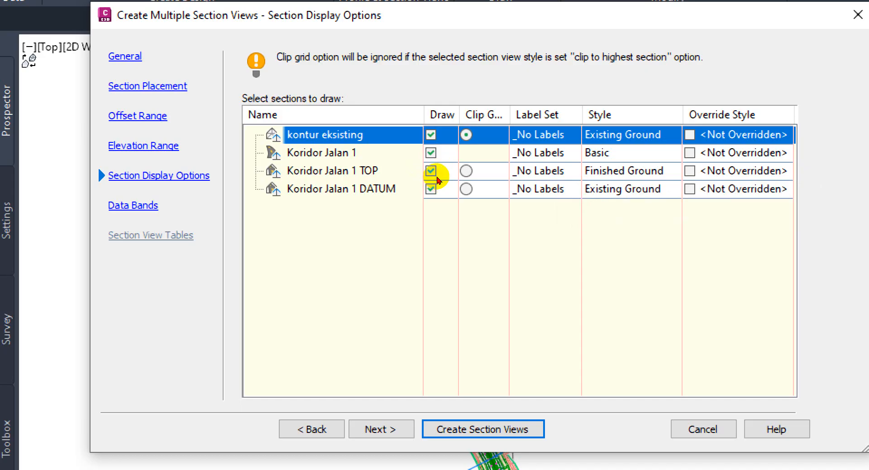
click(317, 164)
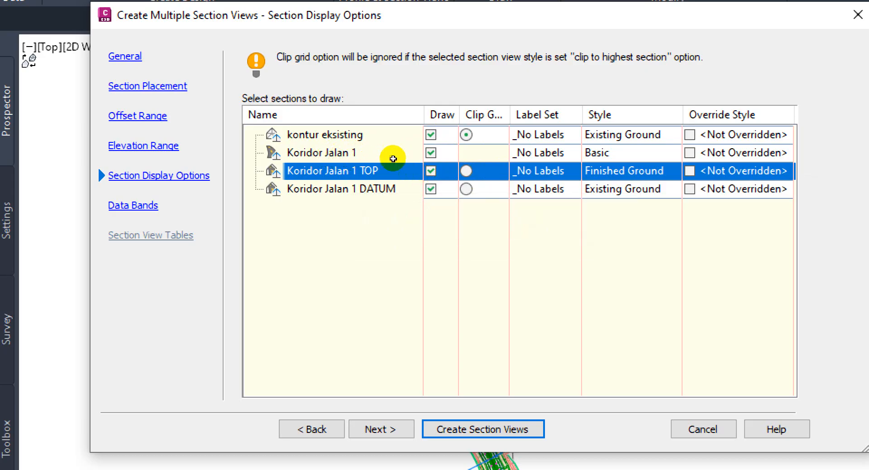
click(437, 160)
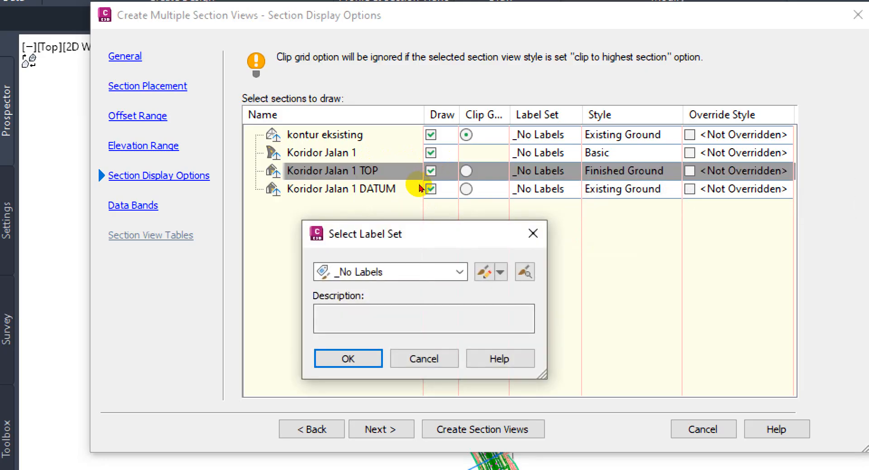
key(Escape)
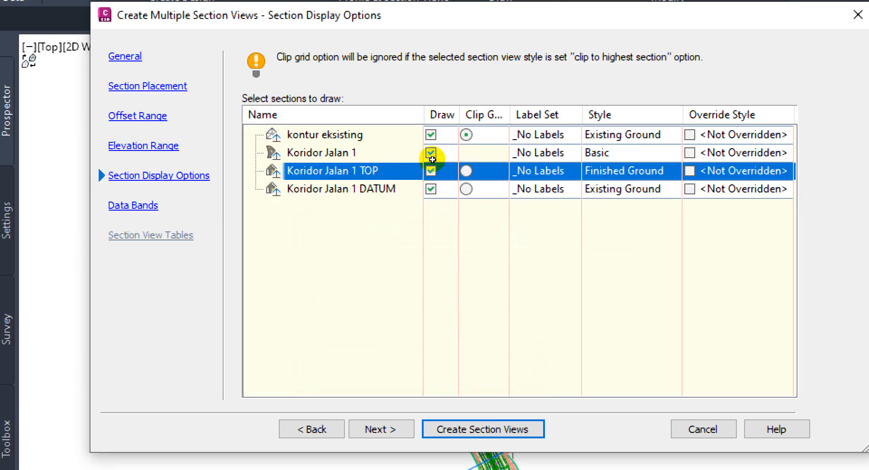
Step: Assign the FG Section Labels label set to the Koridor Jalan 1 TOP section
click(437, 160)
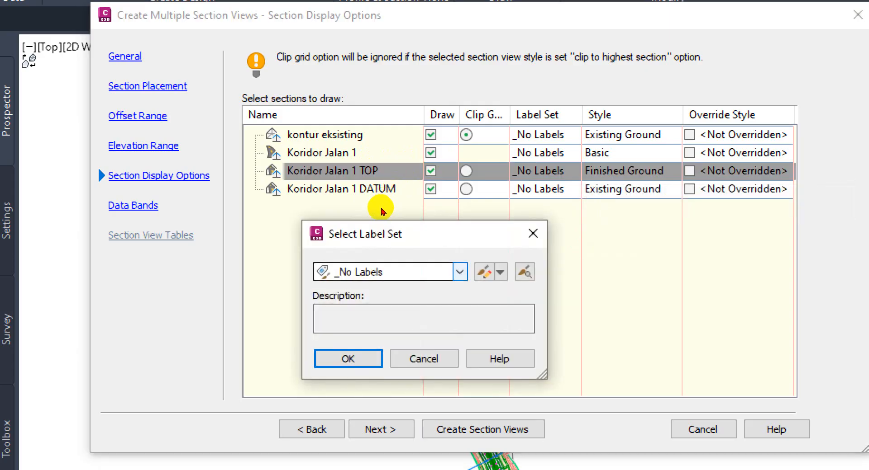
click(459, 272)
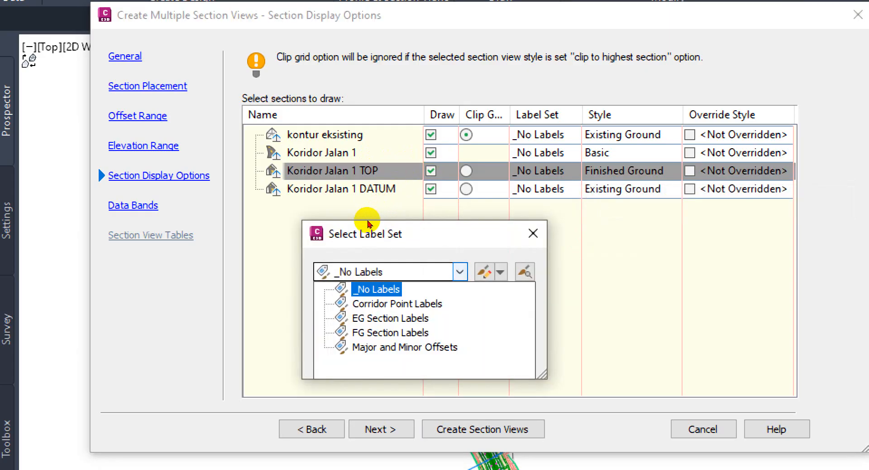
key(Down)
key(Down)
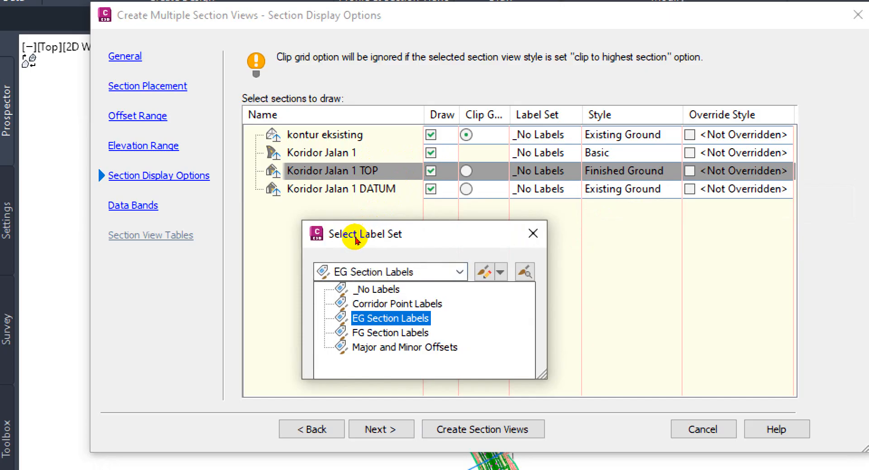
key(Down)
key(Down)
key(Up)
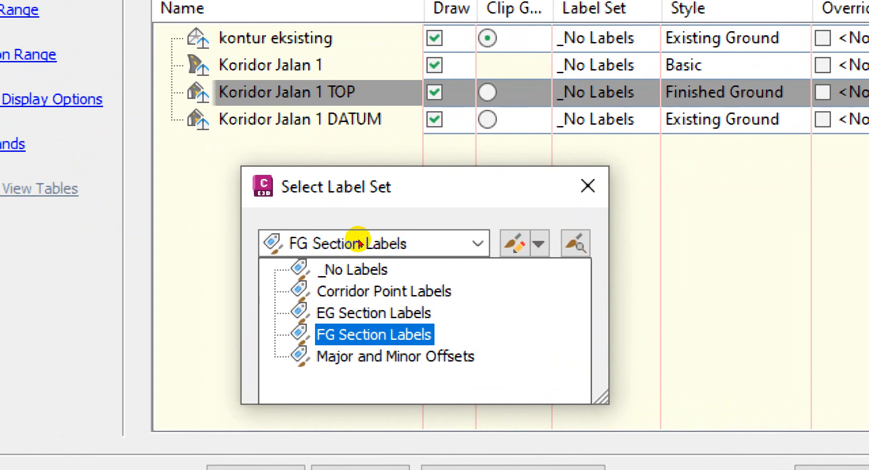
key(Down)
key(Up)
key(Up)
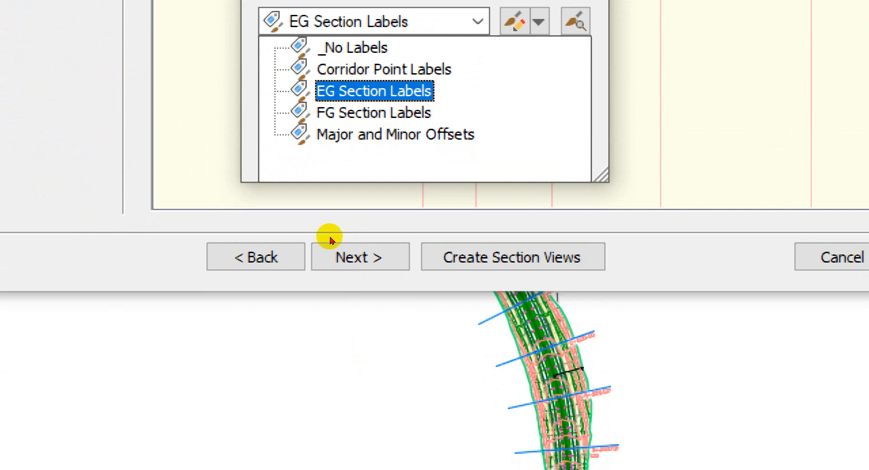
key(Down)
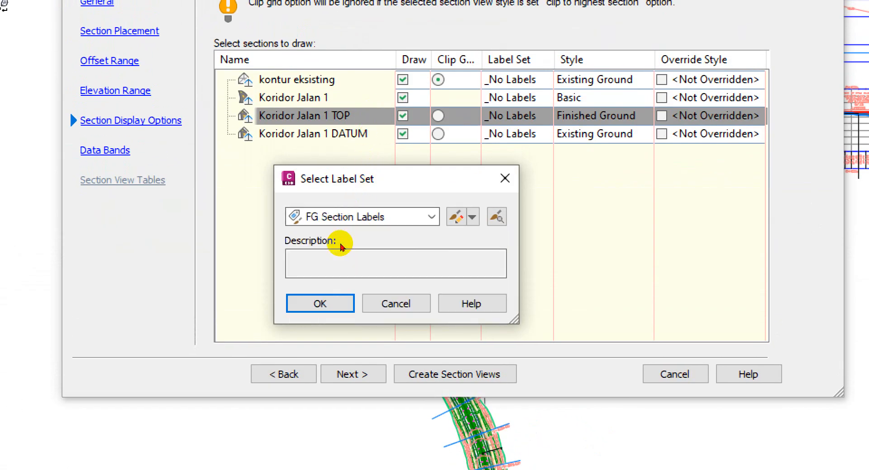
click(350, 218)
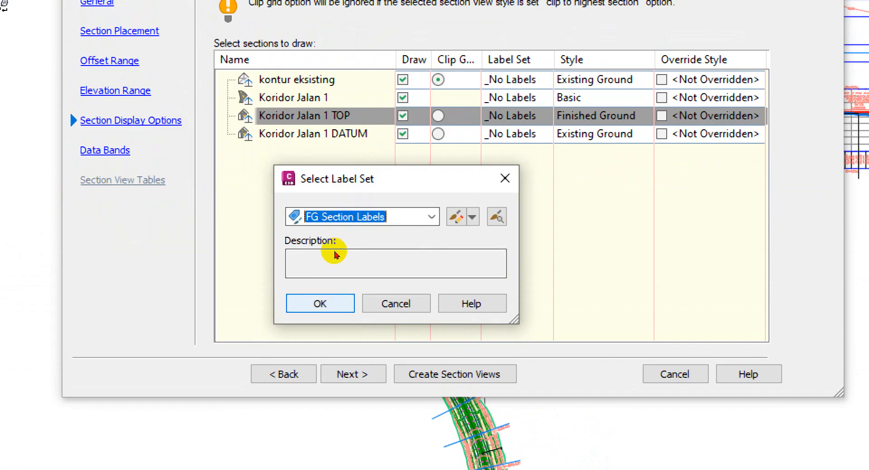
key(Return)
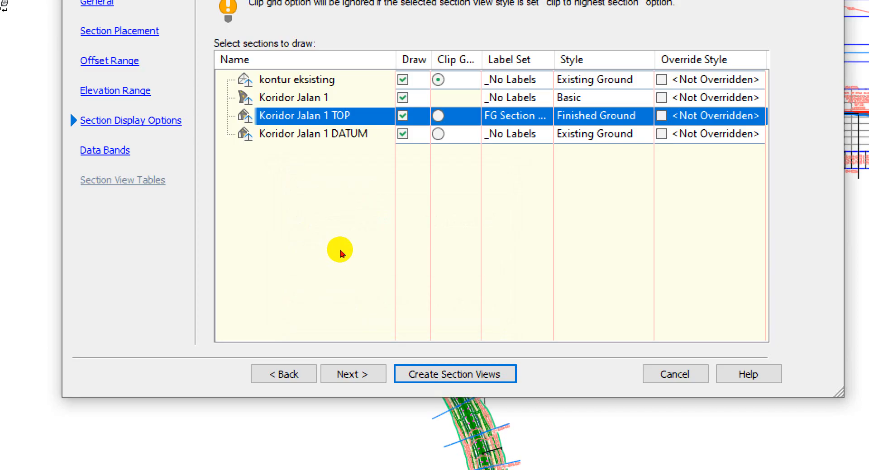
Step: Continue to the data band settings and look through the available band sets and band locations
click(352, 375)
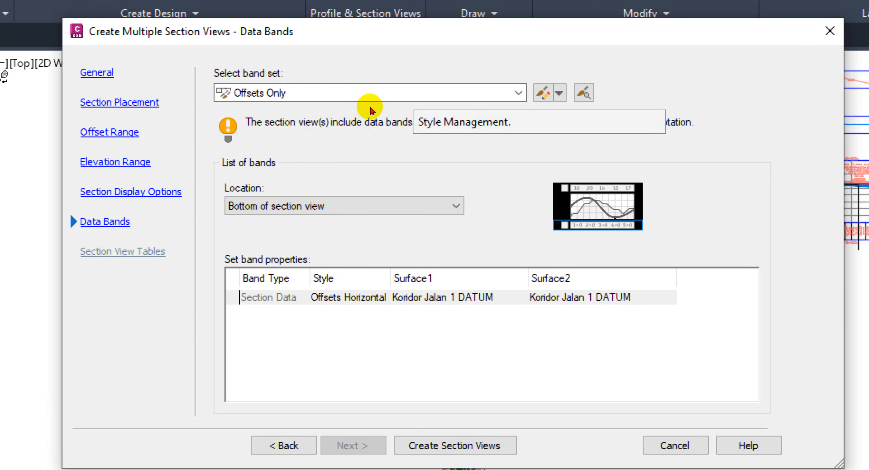
click(369, 97)
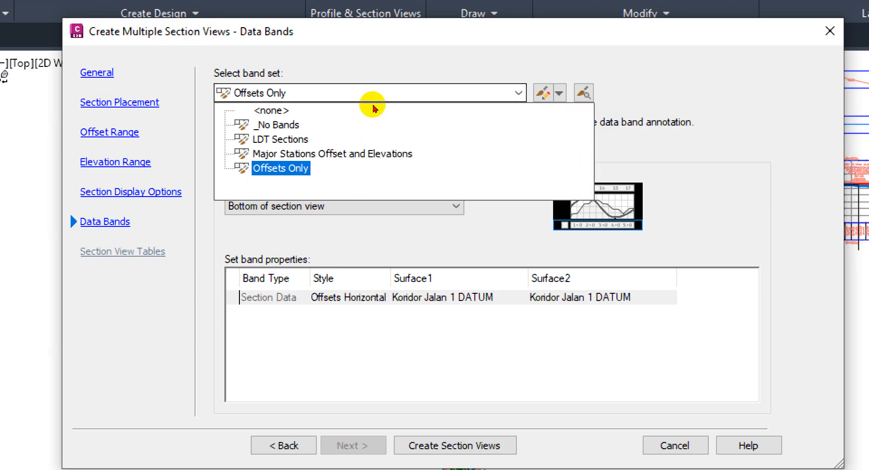
click(354, 92)
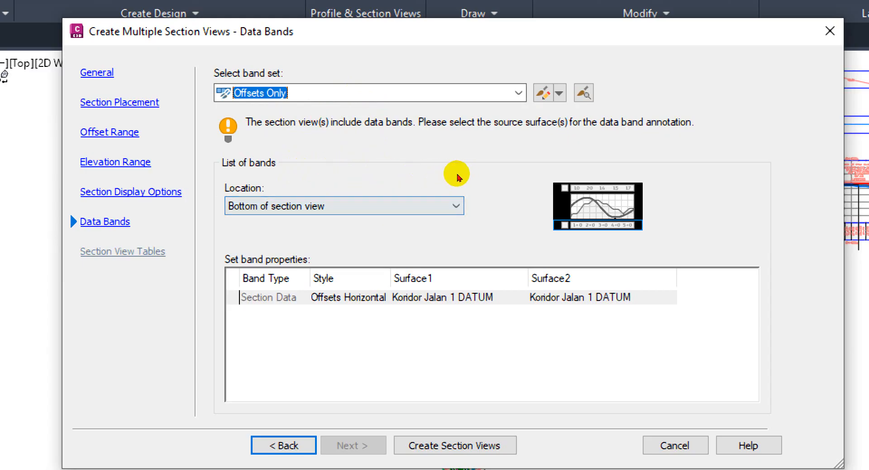
click(381, 206)
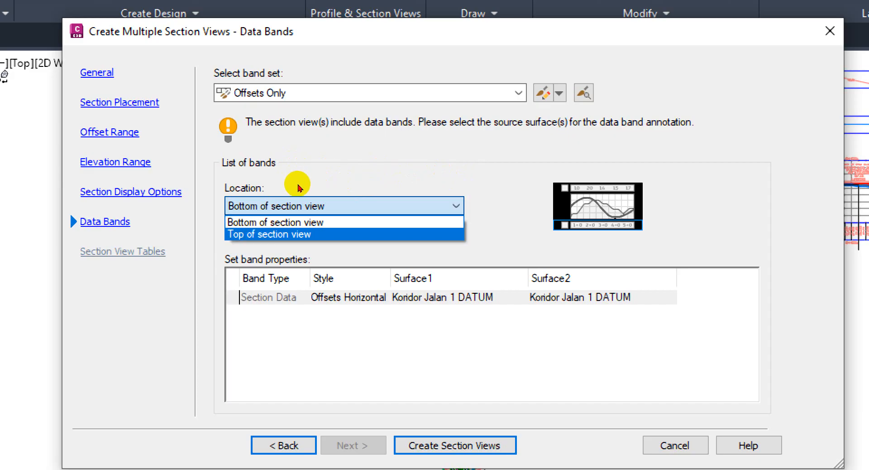
click(418, 181)
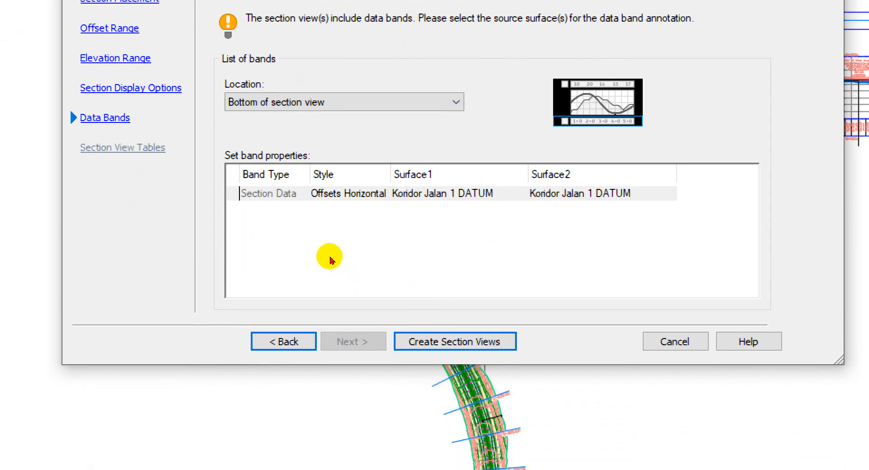
Step: Inspect the band style choice of the Offsets Horizontal band and the band location options, keeping the current settings
click(357, 204)
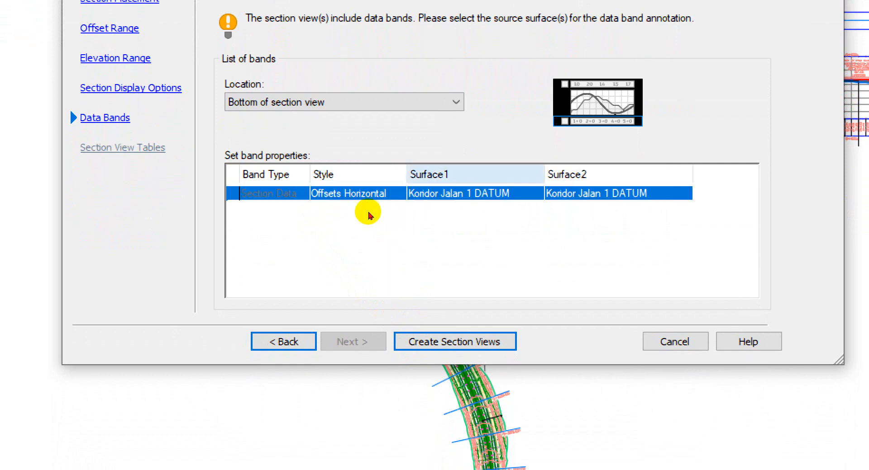
click(349, 246)
click(293, 219)
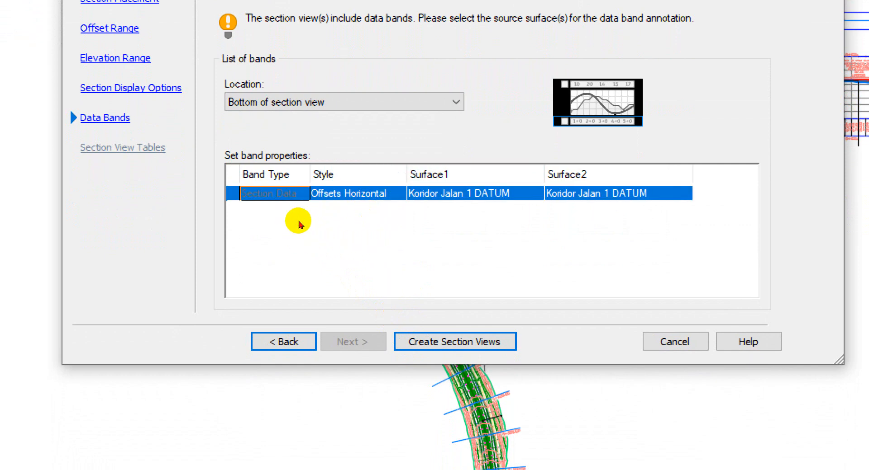
click(357, 196)
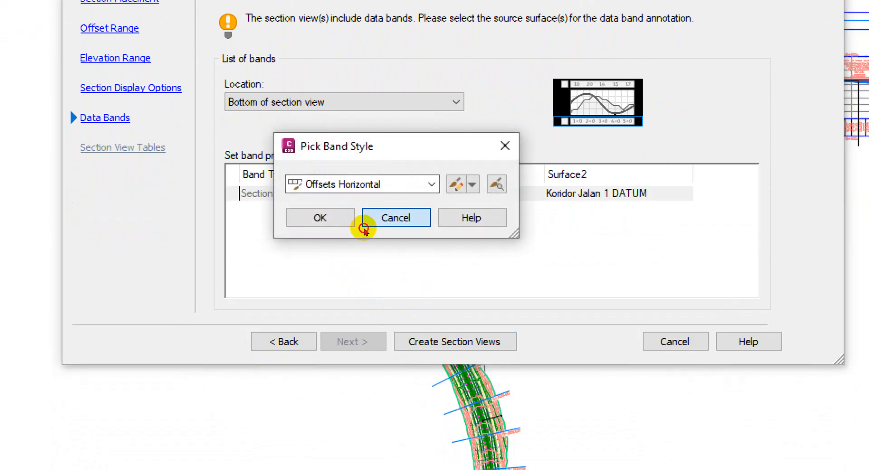
click(364, 224)
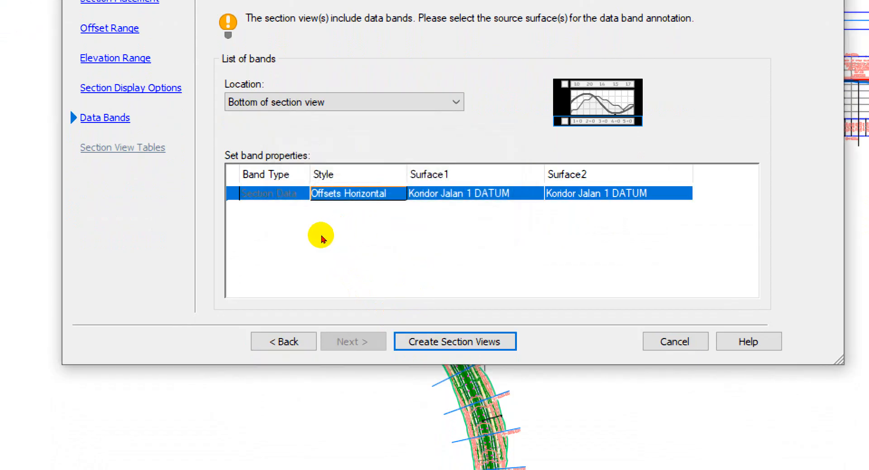
click(307, 215)
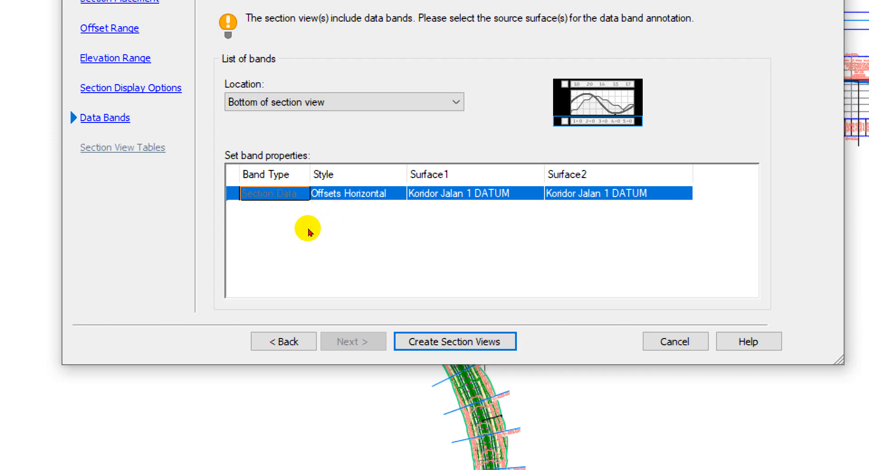
click(327, 103)
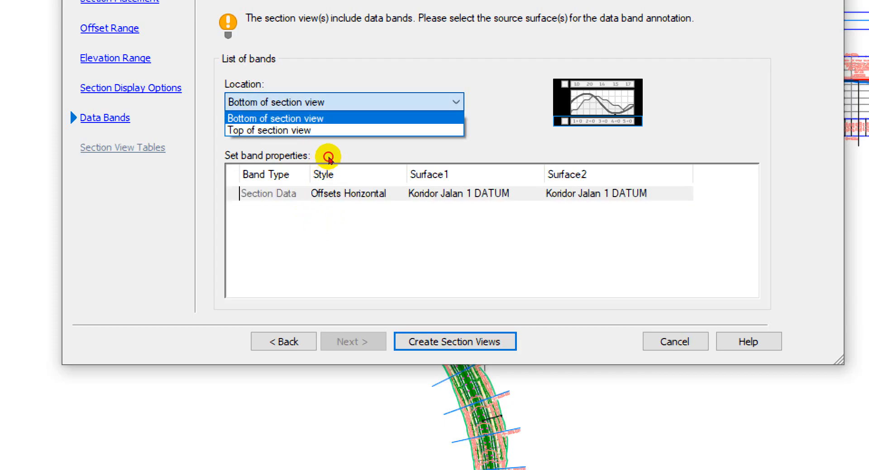
click(328, 158)
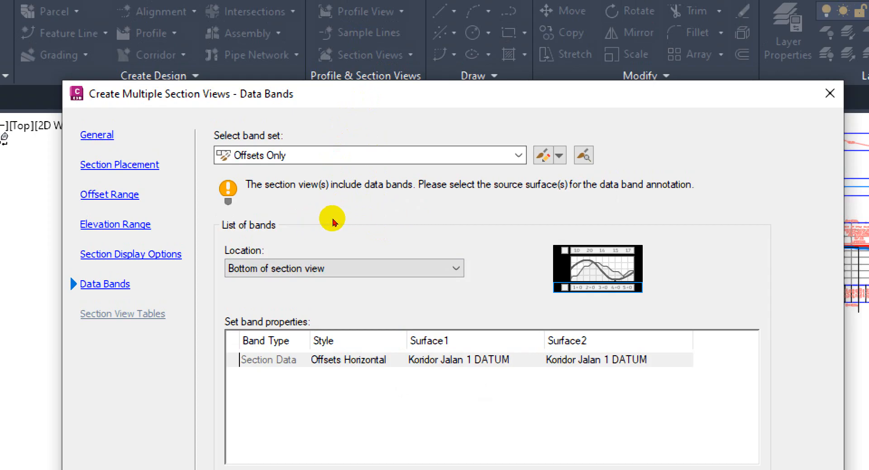
Step: Compare the available band sets and choose Major Stations Offset and Elevations for the section views
click(355, 155)
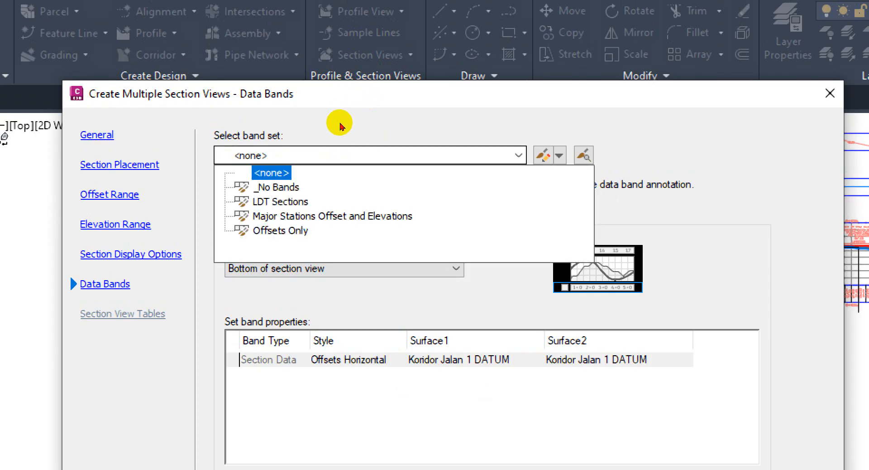
key(Down)
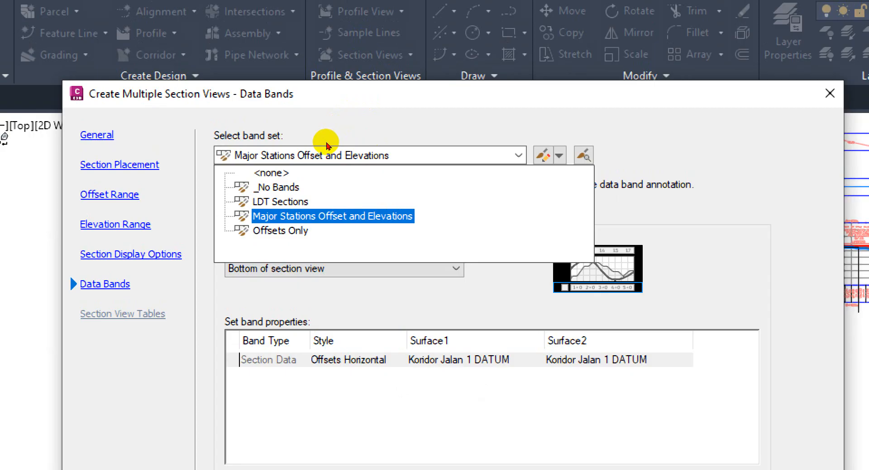
click(324, 155)
click(319, 156)
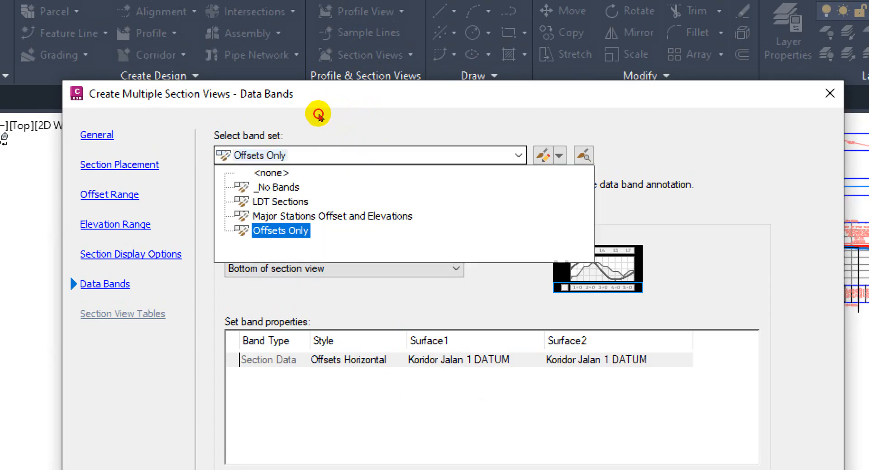
click(310, 231)
click(341, 360)
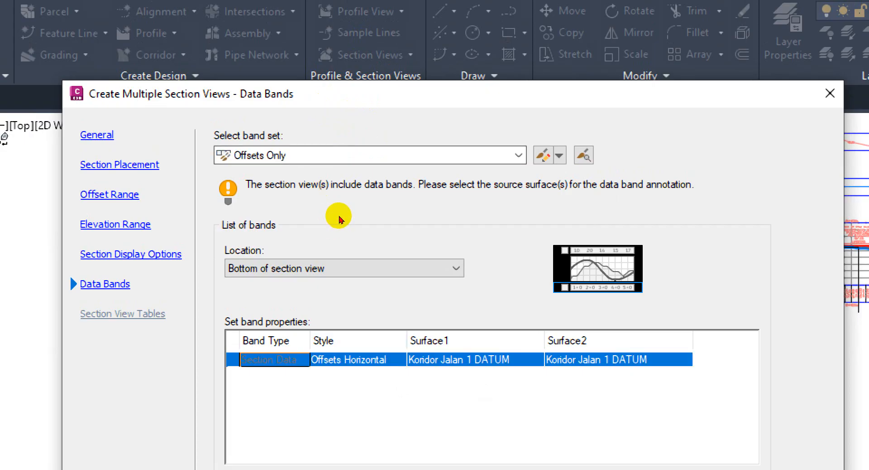
click(389, 385)
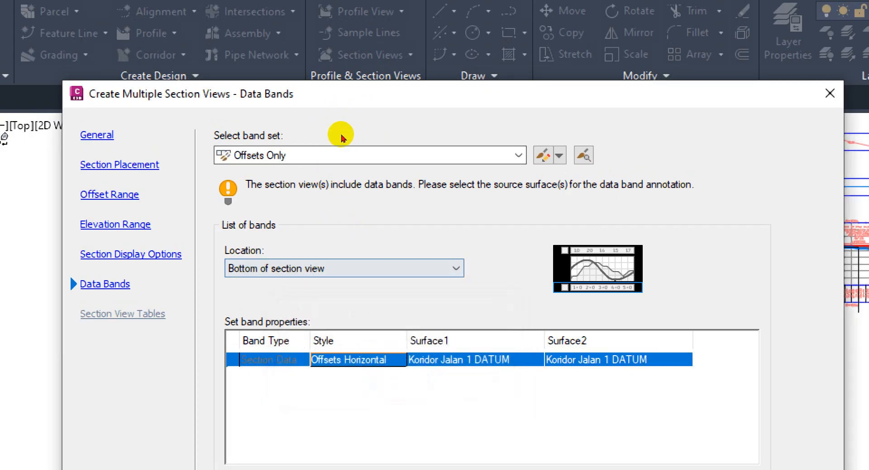
click(349, 155)
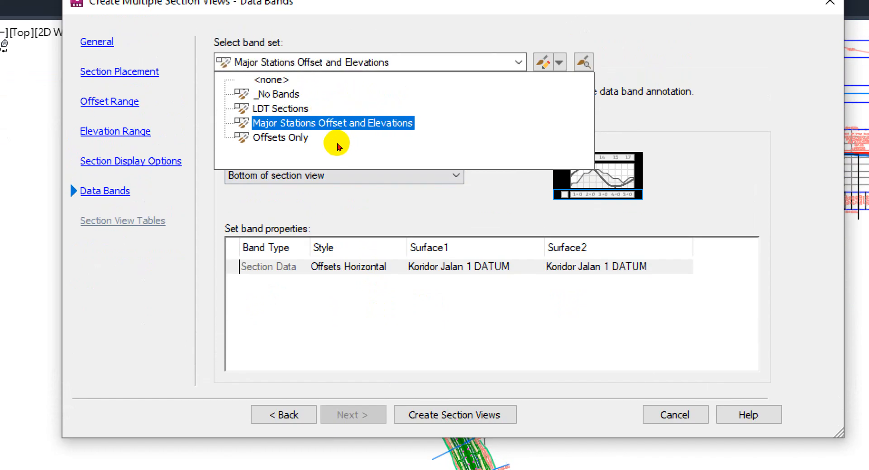
click(337, 123)
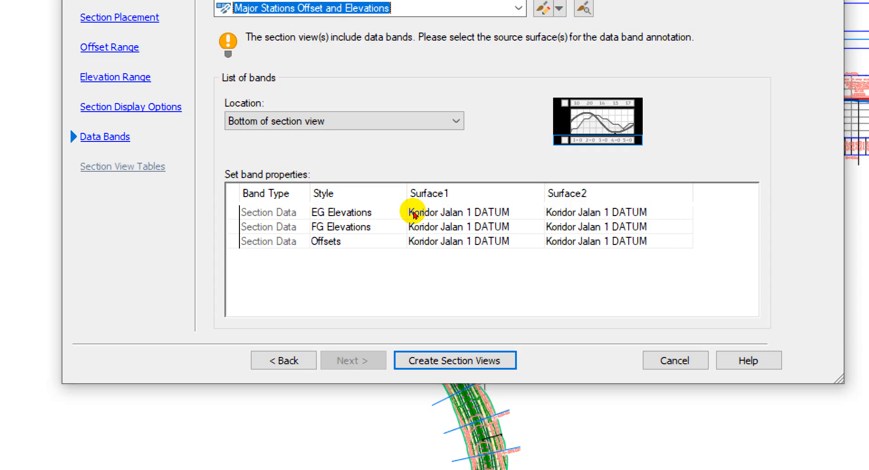
Step: Set both Surface1 and Surface2 of the EG Elevations band to kontur eksisting
click(413, 212)
click(413, 216)
click(412, 216)
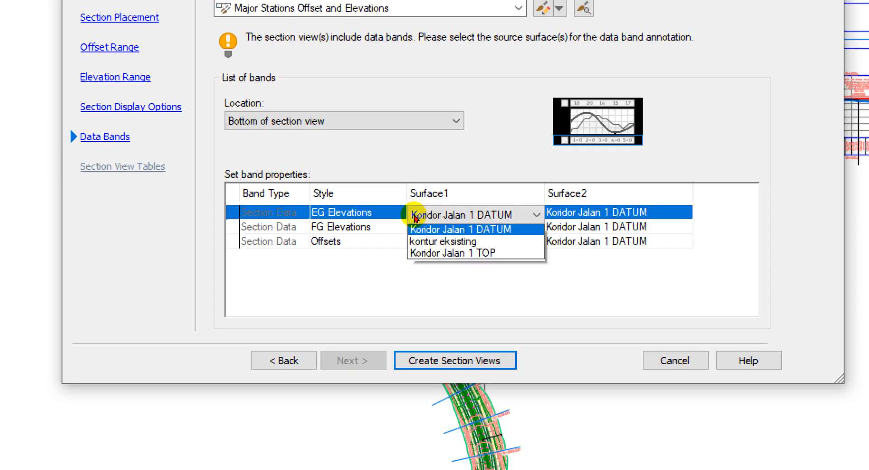
key(Down)
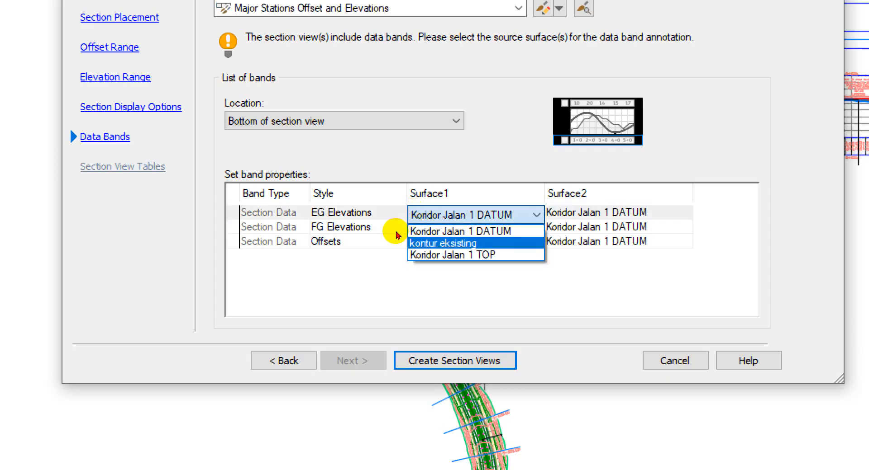
key(Return)
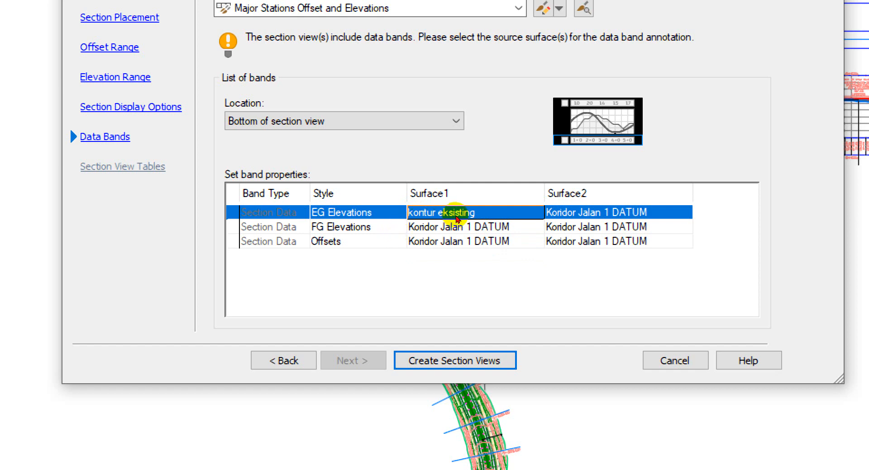
click(457, 215)
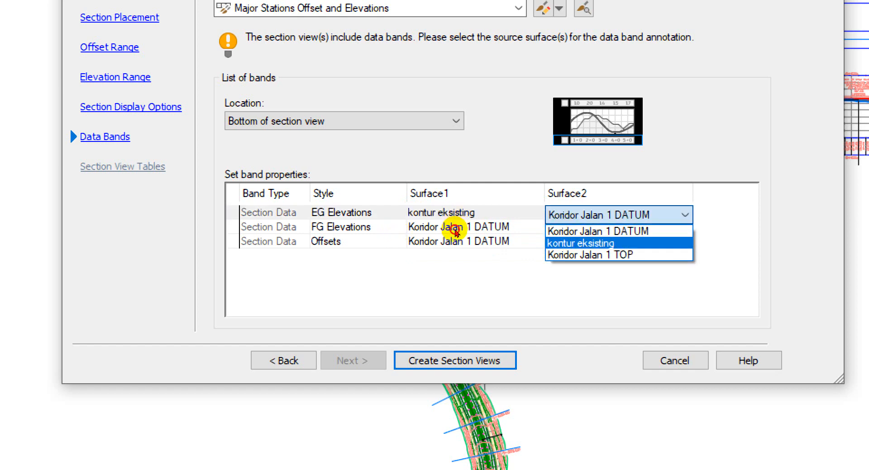
key(Return)
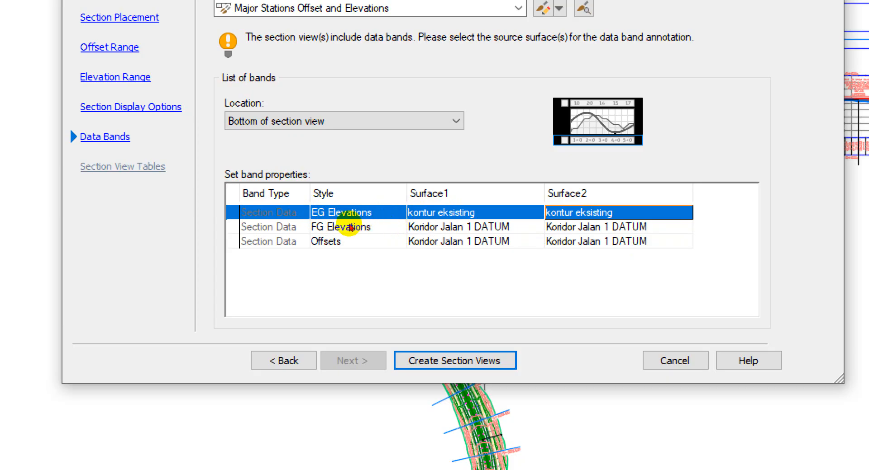
Step: Set both Surface1 and Surface2 of the FG Elevations band to Koridor Jalan 1 TOP
click(351, 228)
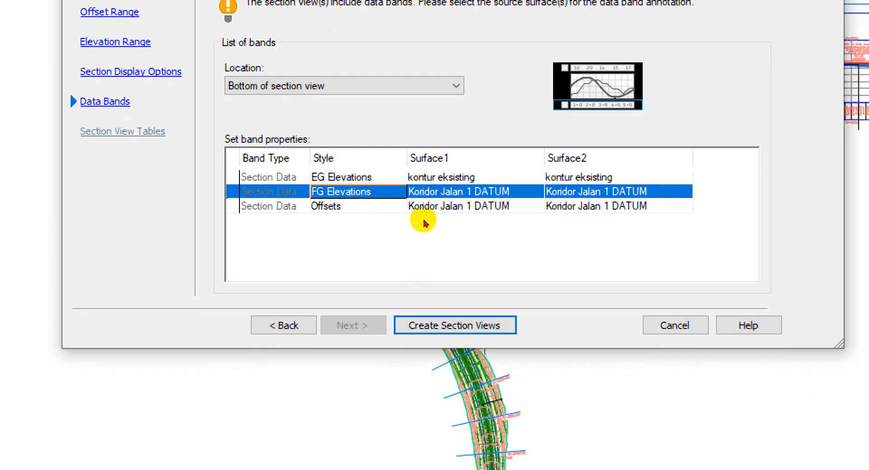
click(425, 194)
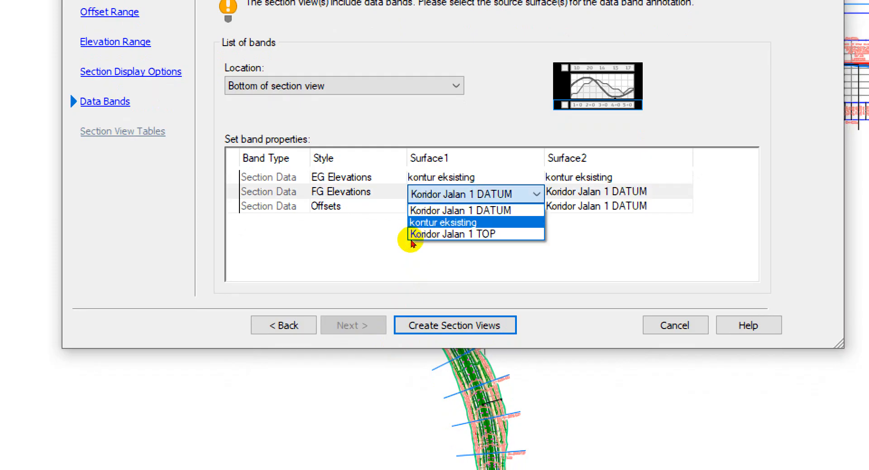
click(410, 240)
click(485, 224)
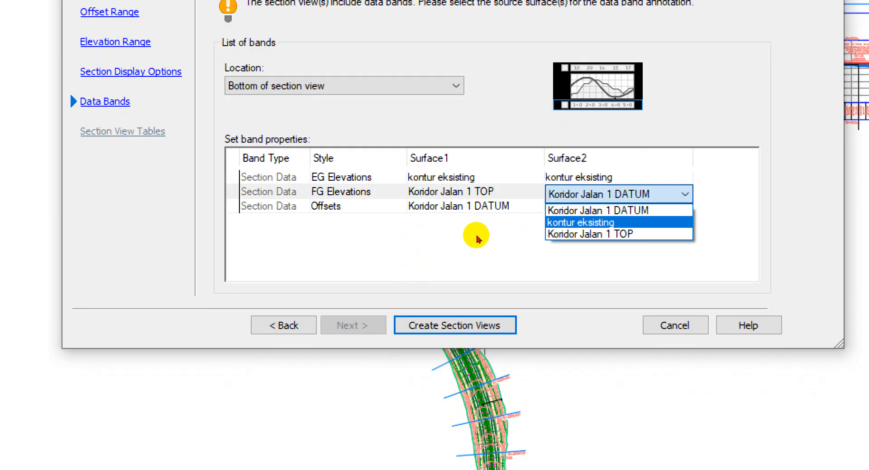
click(473, 243)
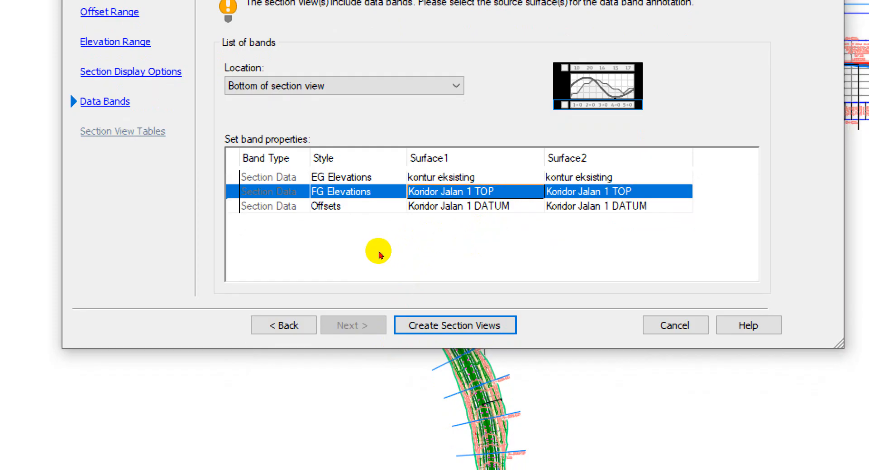
click(318, 146)
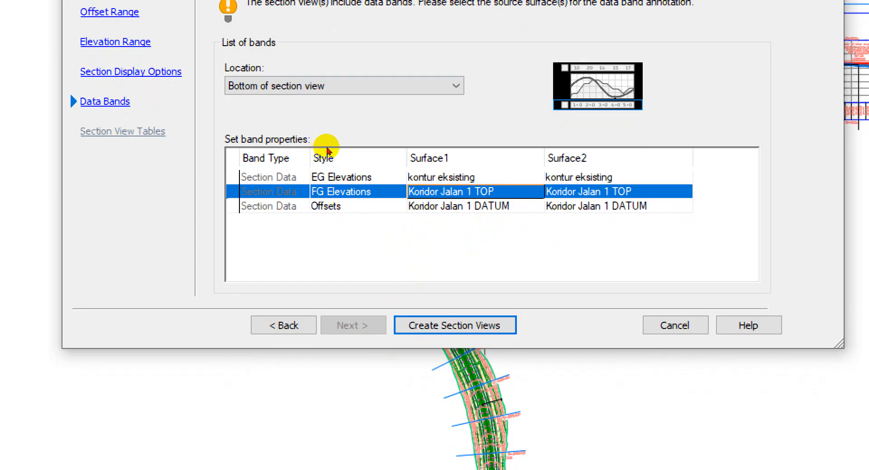
key(Up)
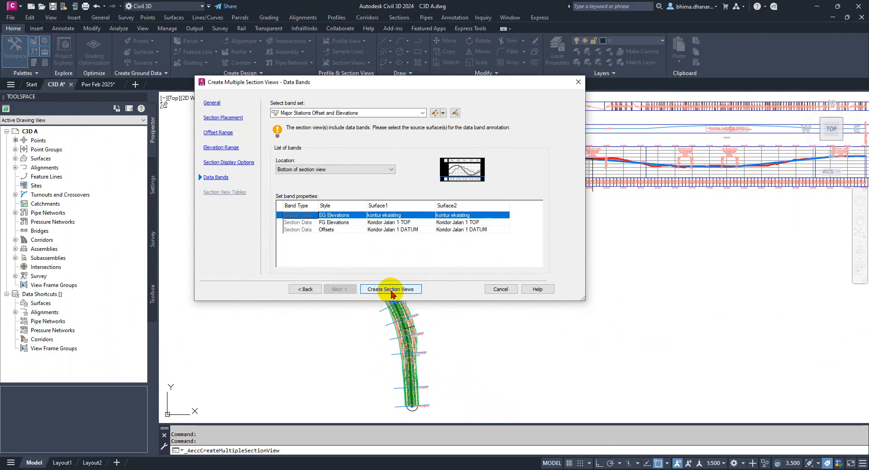
Step: Create the section views and place them in the empty area below the profile view, beside the road corridor
click(391, 290)
scroll(450, 269, down, 5)
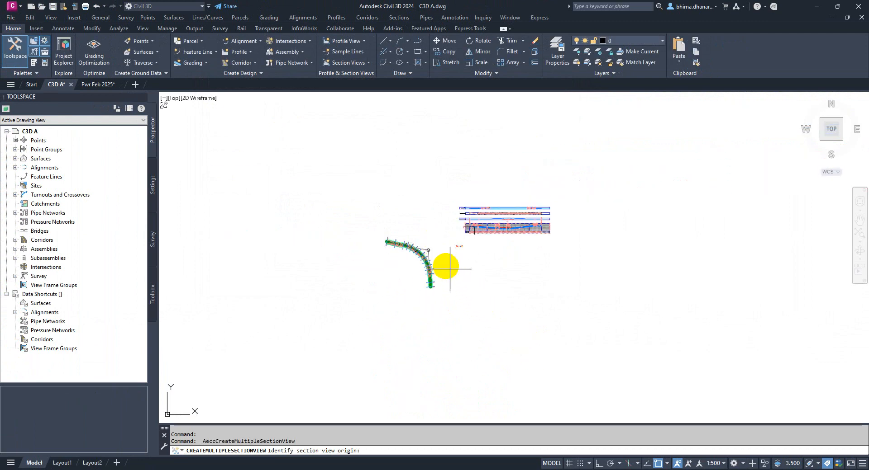
scroll(461, 277, up, 4)
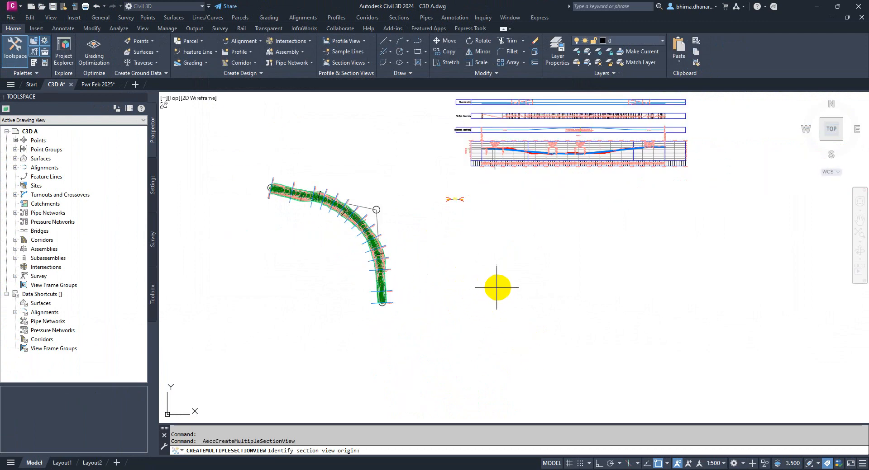
scroll(464, 285, down, 2)
scroll(559, 280, up, 2)
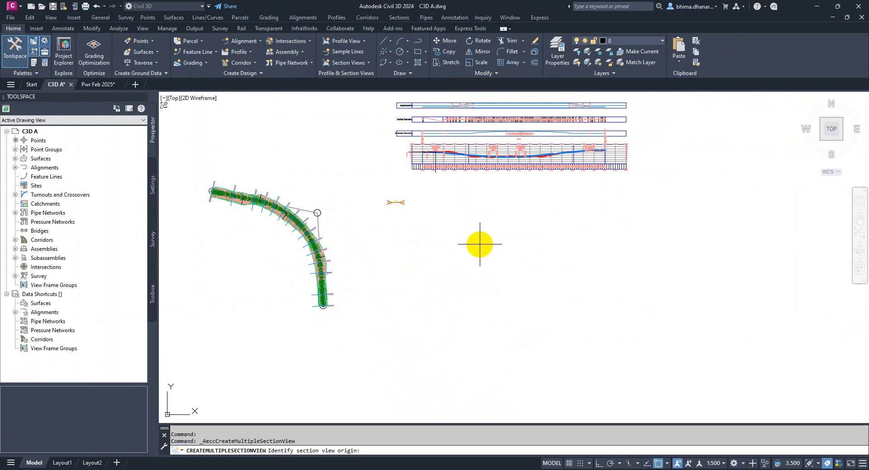
scroll(475, 267, down, 3)
scroll(316, 230, up, 5)
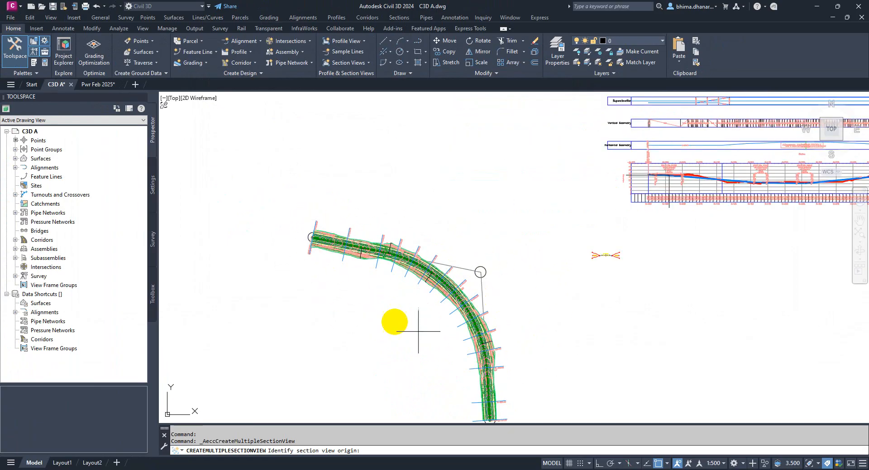
scroll(303, 266, down, 4)
scroll(285, 255, up, 4)
scroll(537, 277, down, 3)
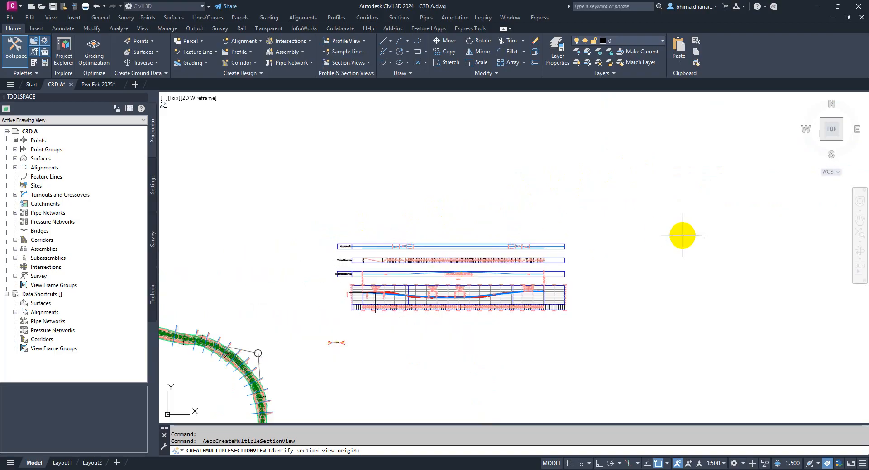
scroll(368, 219, down, 4)
scroll(398, 306, up, 2)
scroll(217, 164, down, 6)
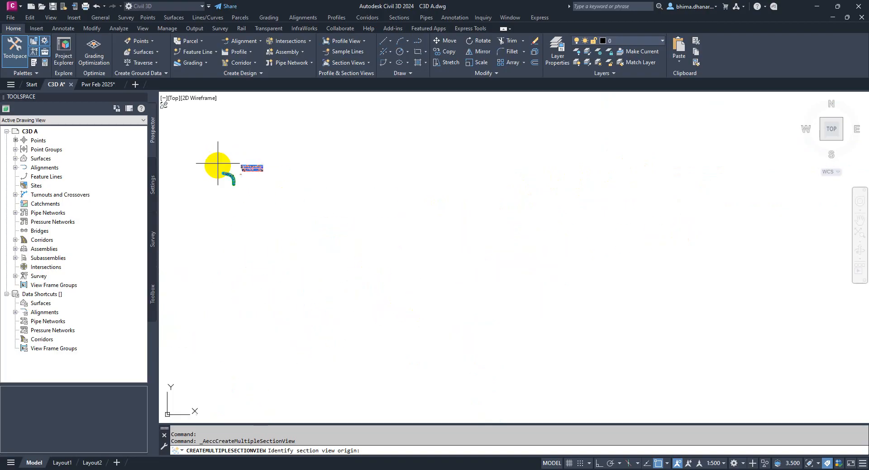
scroll(637, 300, down, 3)
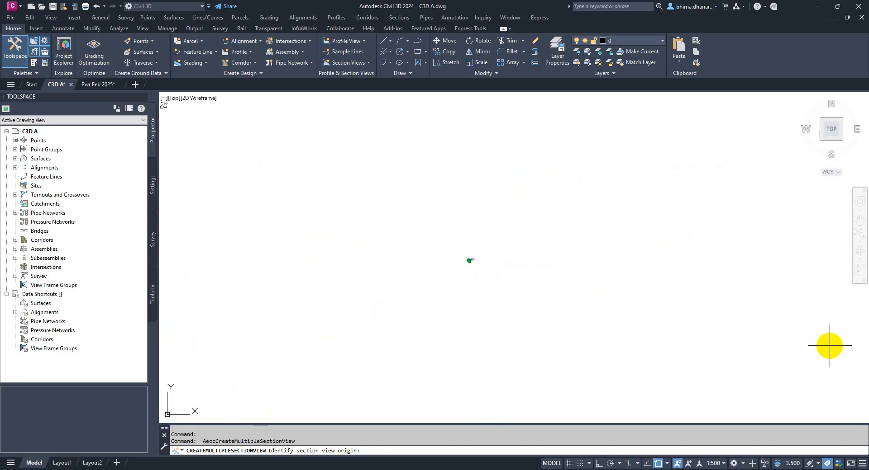
scroll(523, 290, up, 5)
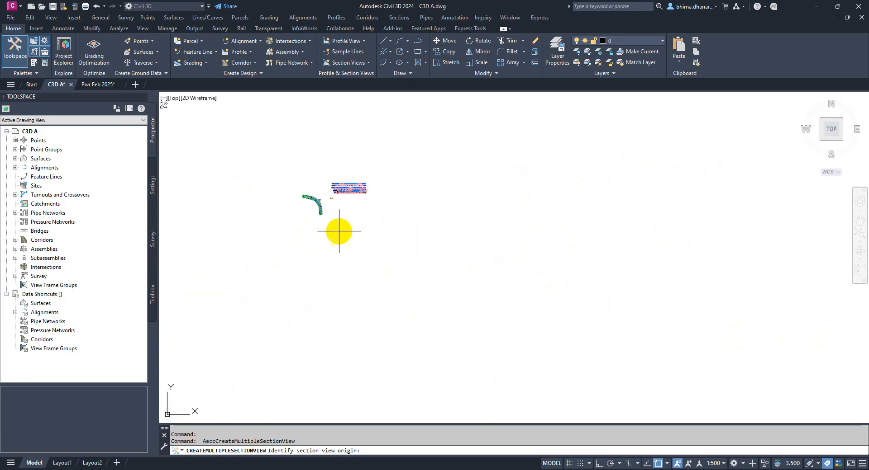
scroll(346, 213, up, 5)
scroll(421, 295, down, 3)
scroll(438, 302, up, 4)
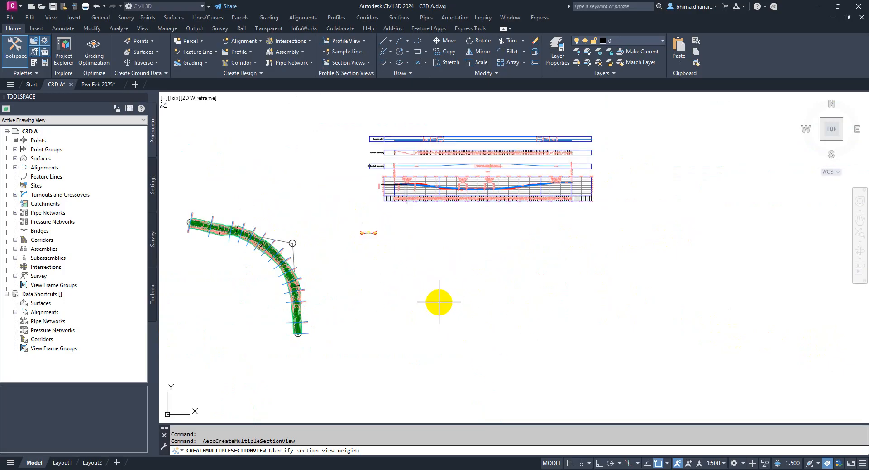
scroll(371, 206, down, 2)
scroll(425, 296, up, 2)
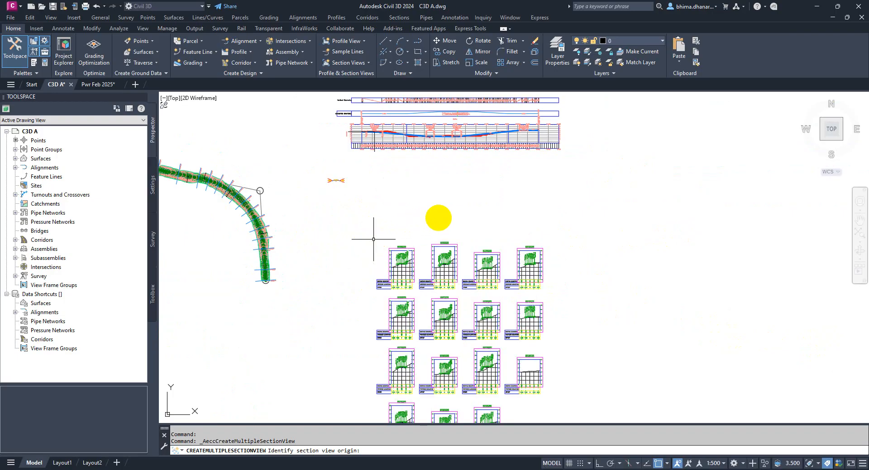
click(373, 239)
Step: Examine the offset, elevation and slope labels of the 0+000.00 section view and the layout of the new views
scroll(455, 278, up, 2)
scroll(376, 228, up, 3)
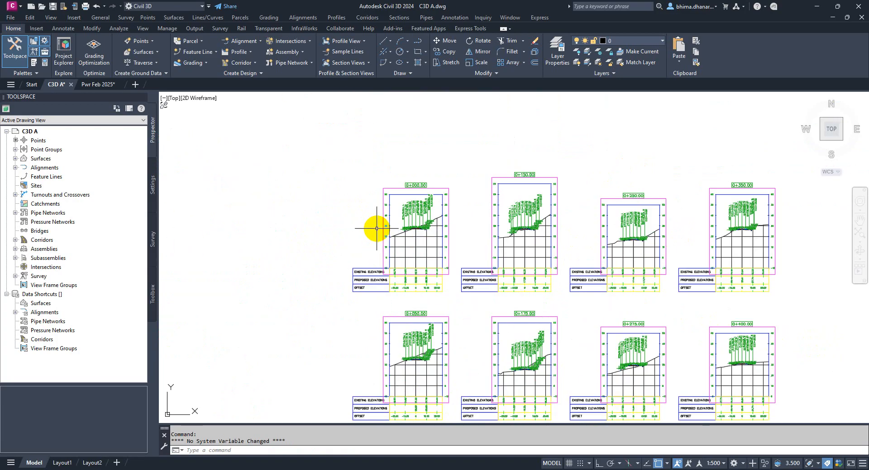
scroll(376, 228, up, 4)
scroll(397, 233, up, 4)
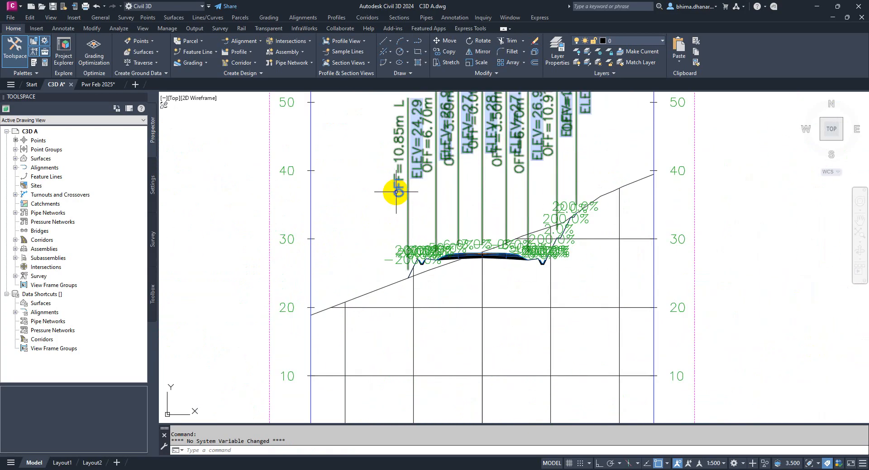
scroll(368, 231, up, 5)
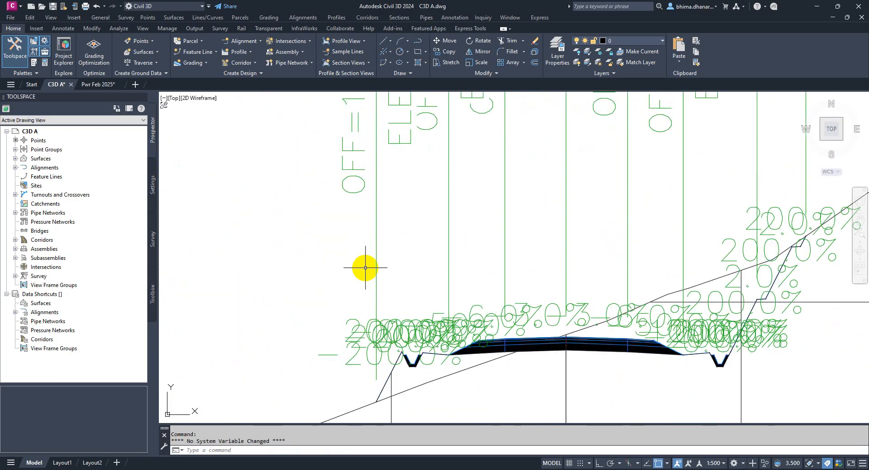
scroll(365, 267, down, 10)
scroll(389, 221, down, 2)
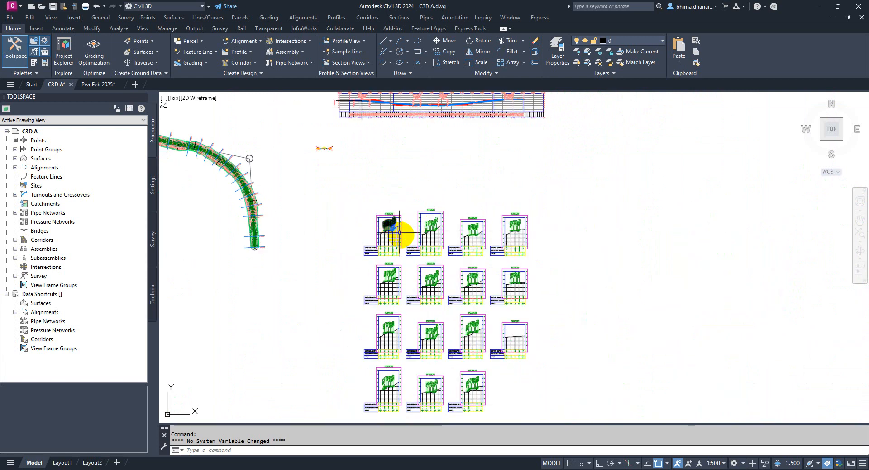
middle_drag(378, 220, 375, 192)
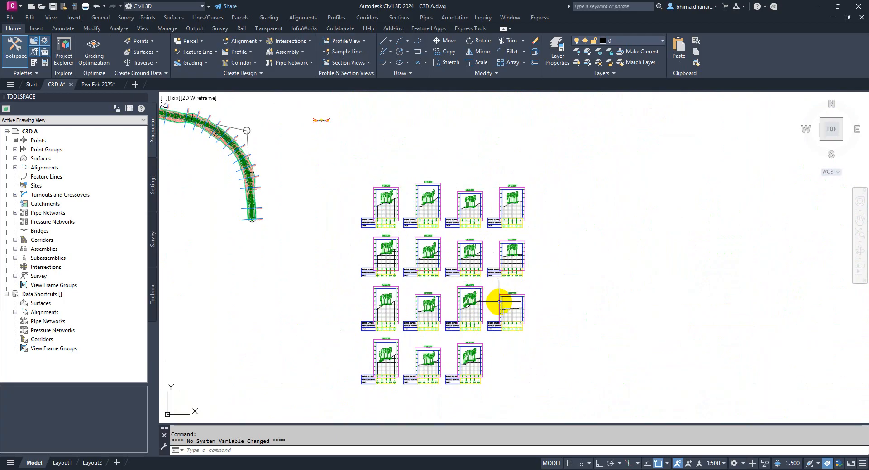
Step: Compare the section views at different stations, including 0+427.07, and check the road section drawn at 0+000.00
scroll(498, 301, up, 10)
scroll(507, 339, down, 8)
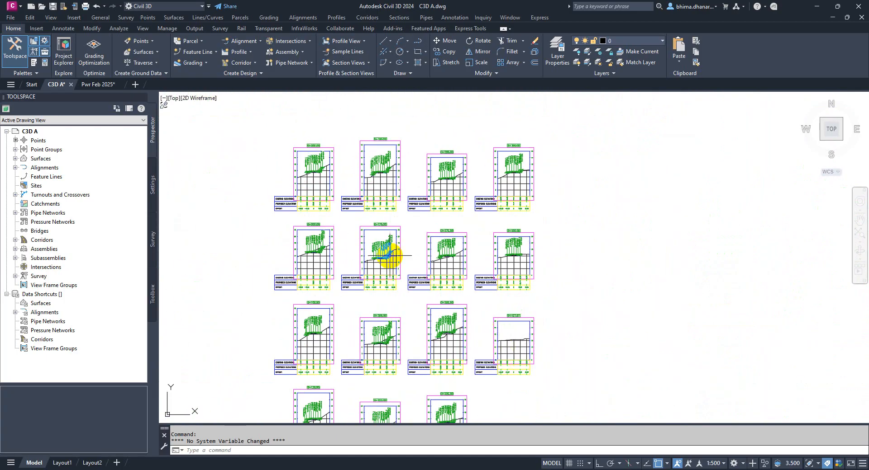
scroll(612, 409, up, 9)
scroll(581, 344, down, 7)
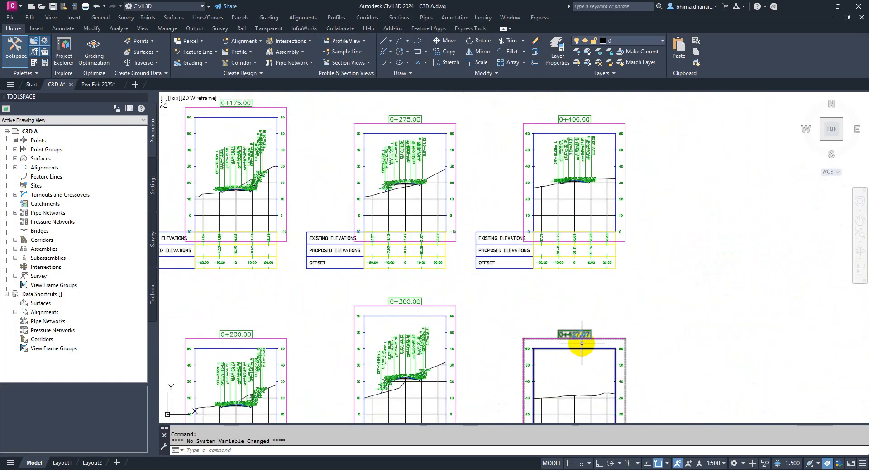
scroll(581, 344, down, 4)
scroll(299, 136, up, 6)
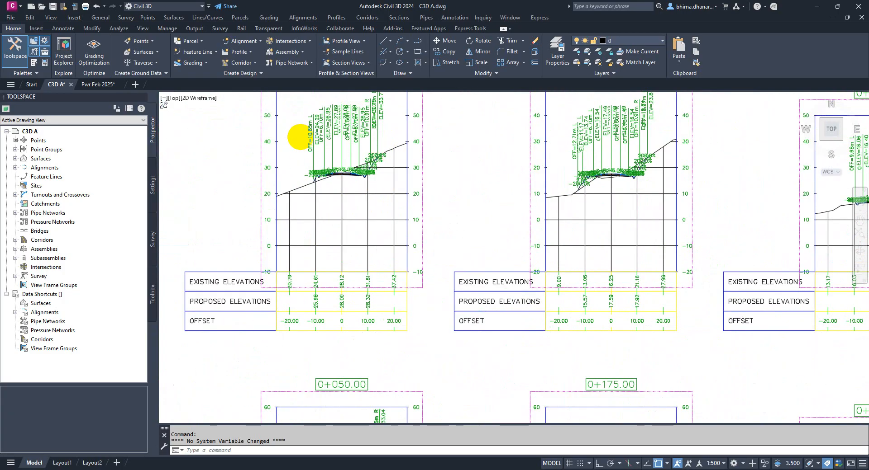
scroll(426, 310, up, 5)
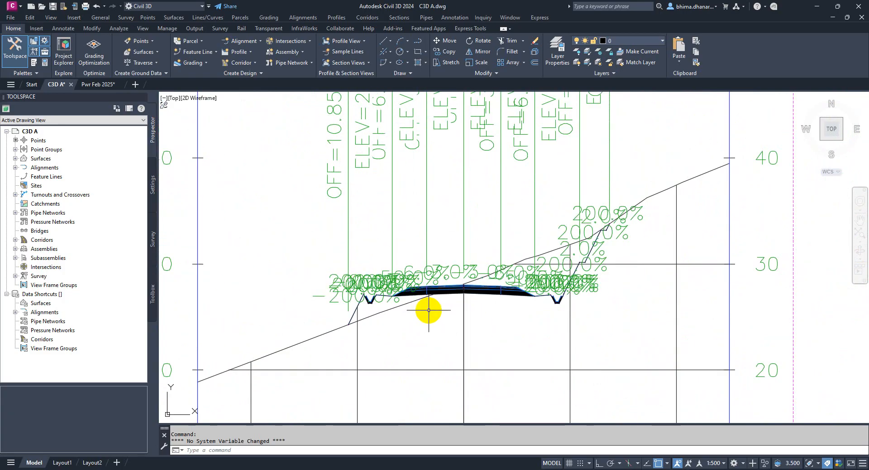
Step: Examine the sample lines and station labels around the road's end in plan against the last section view
scroll(397, 180, down, 6)
scroll(422, 277, down, 3)
scroll(307, 274, up, 5)
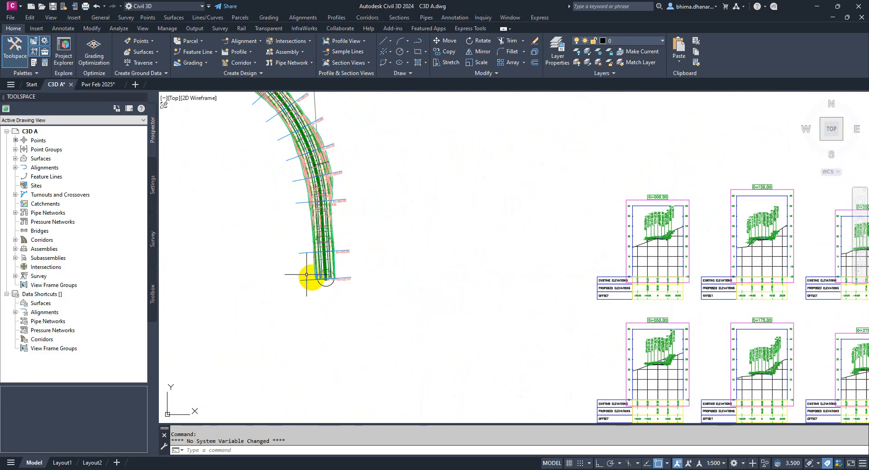
scroll(307, 275, up, 7)
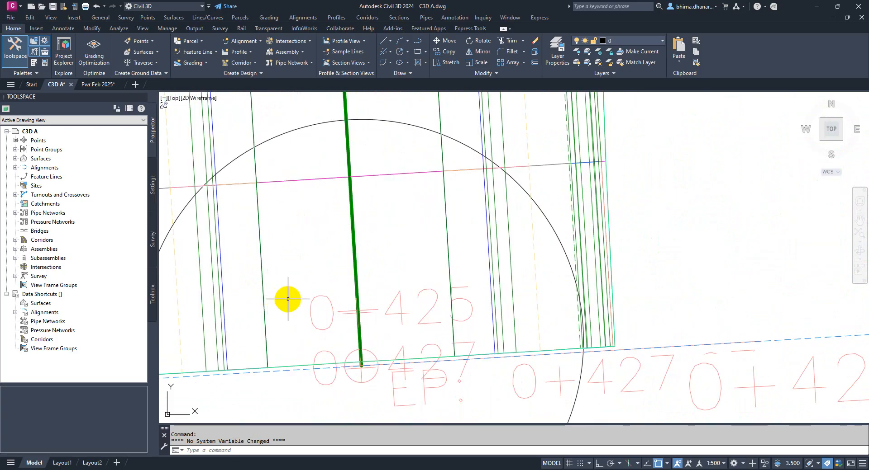
scroll(307, 302, down, 8)
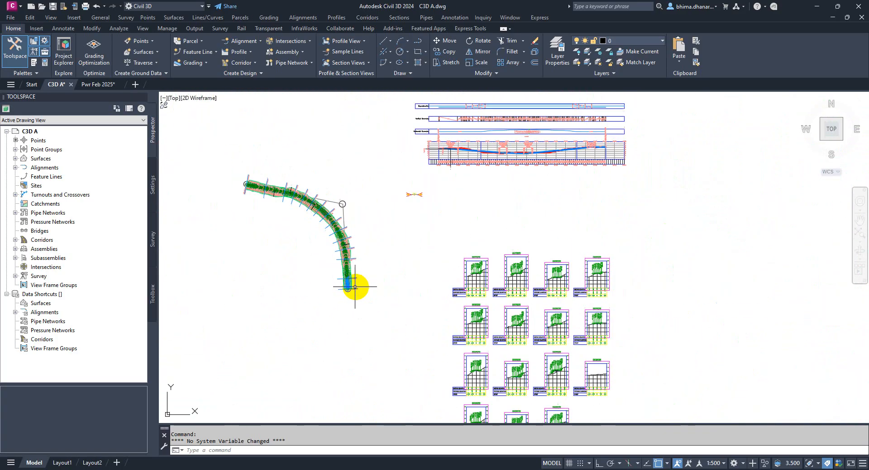
scroll(386, 285, down, 1)
scroll(378, 289, up, 3)
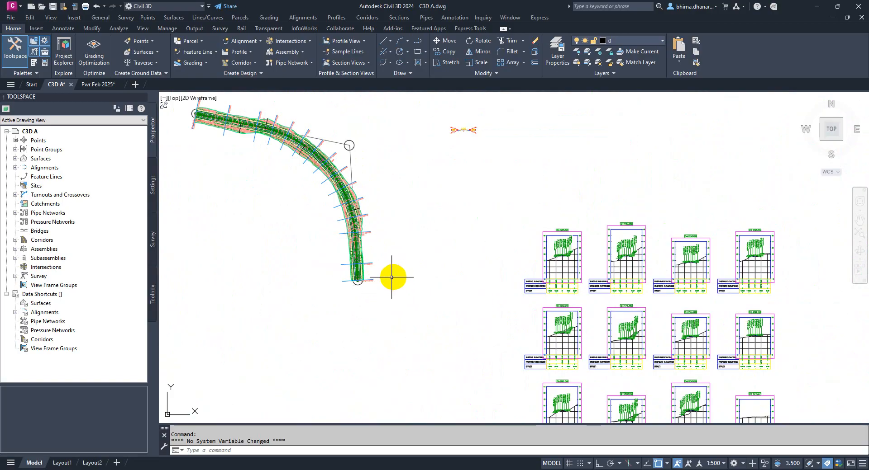
scroll(431, 268, down, 1)
scroll(485, 300, up, 1)
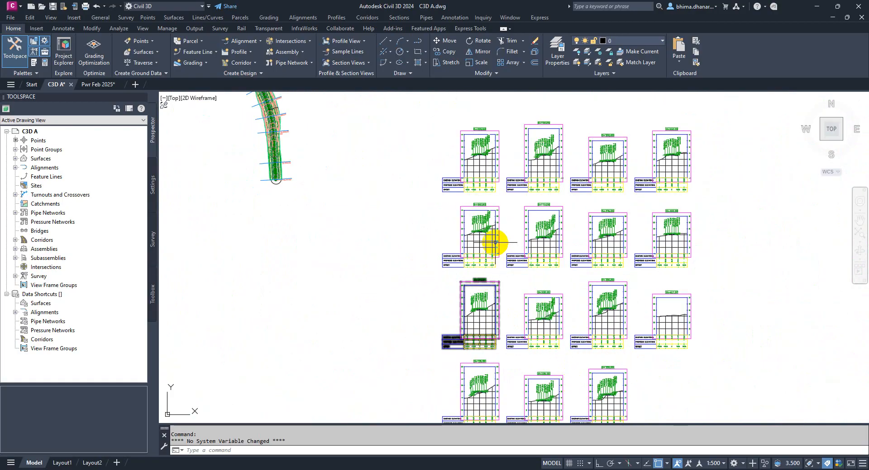
Step: Inspect the label spacing, road section and elevation data bands of the 0+000.00 and 0+150.00 section views
scroll(503, 181, up, 1)
scroll(479, 119, up, 1)
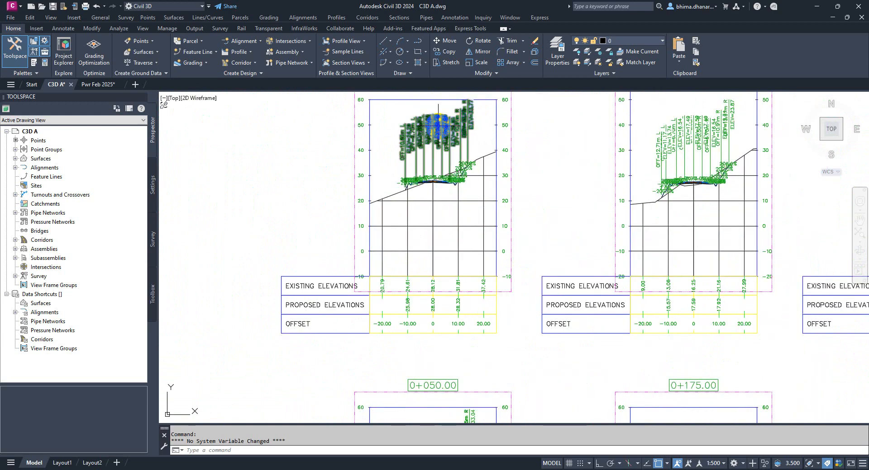
scroll(441, 126, up, 1)
scroll(442, 121, up, 1)
scroll(442, 199, up, 1)
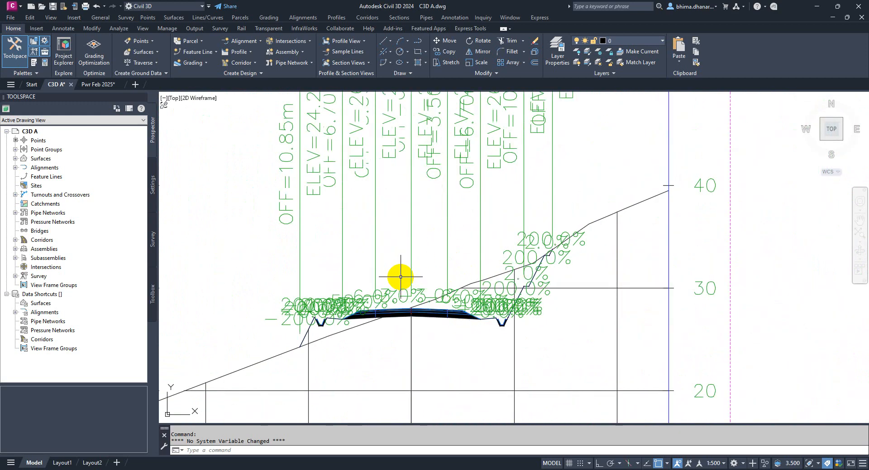
scroll(389, 202, down, 3)
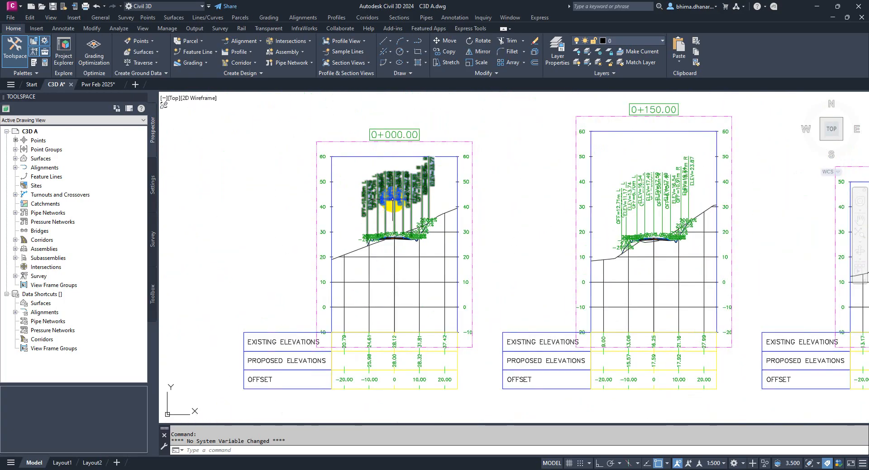
scroll(393, 199, down, 6)
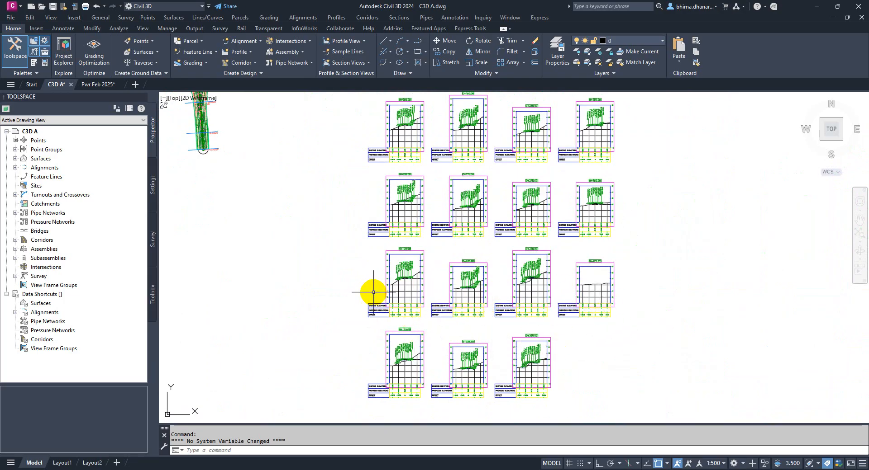
Step: Review the row and column arrangement of the whole section view group and the label legibility in its first views
scroll(404, 299, down, 2)
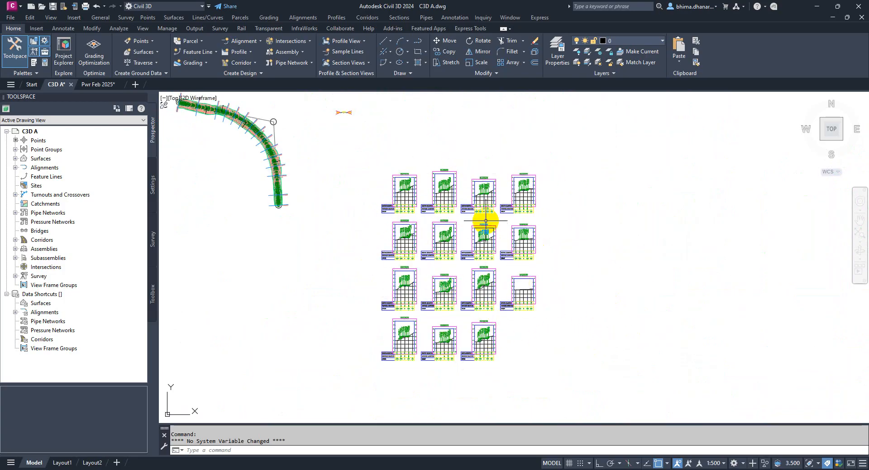
middle_drag(477, 285, 418, 280)
scroll(423, 281, up, 2)
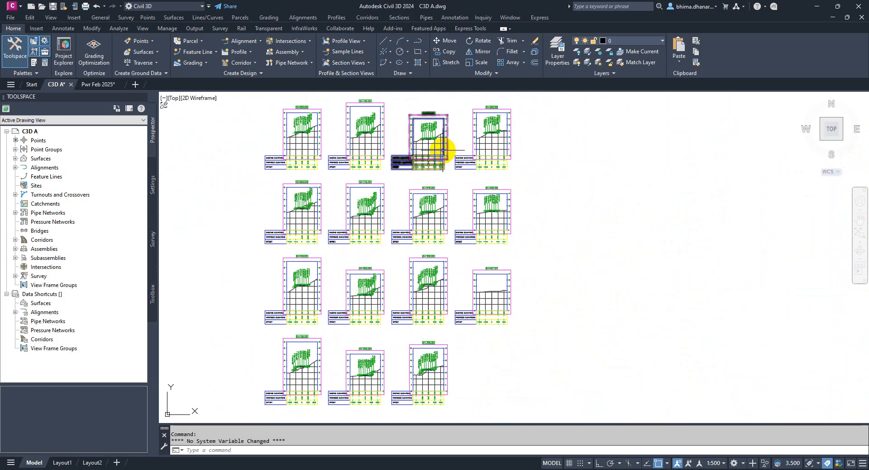
mouse_move(438, 150)
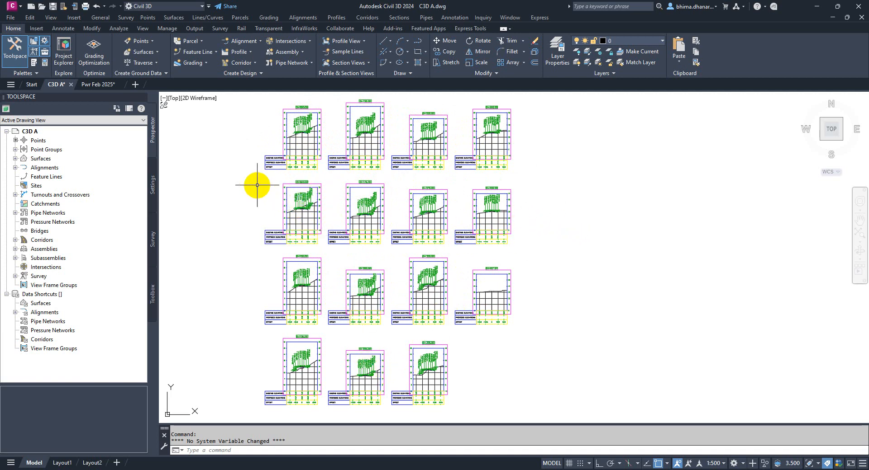
scroll(301, 227, down, 3)
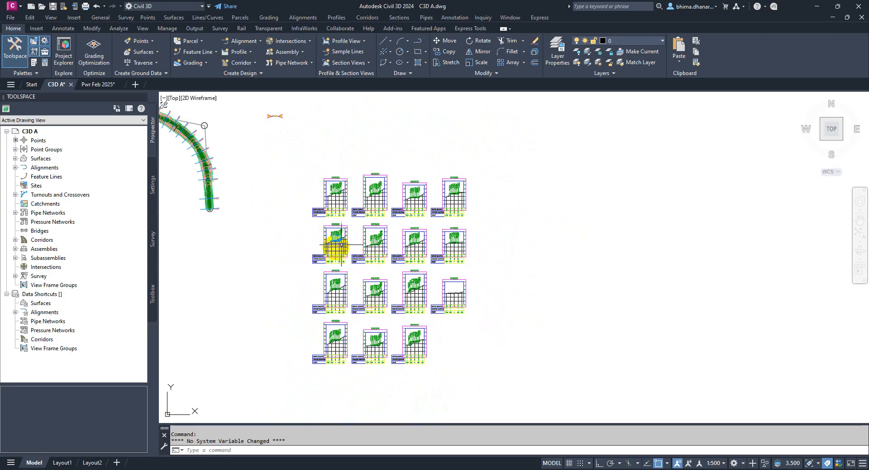
scroll(295, 265, up, 2)
scroll(314, 189, down, 2)
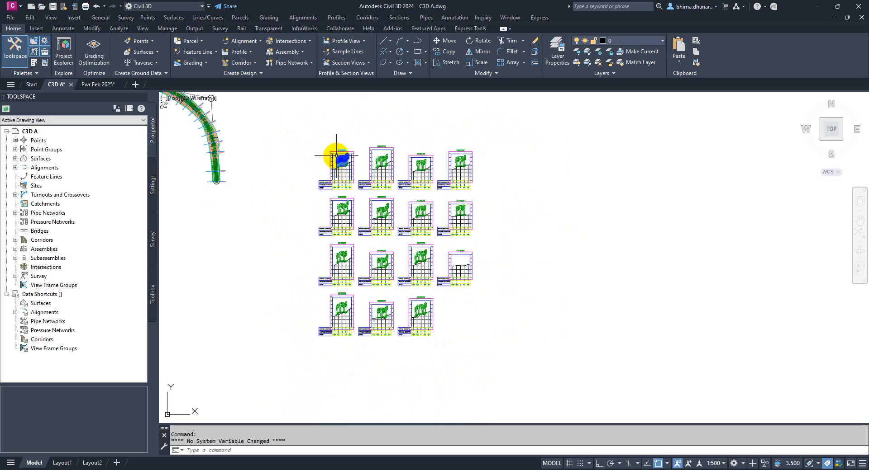
scroll(336, 155, up, 2)
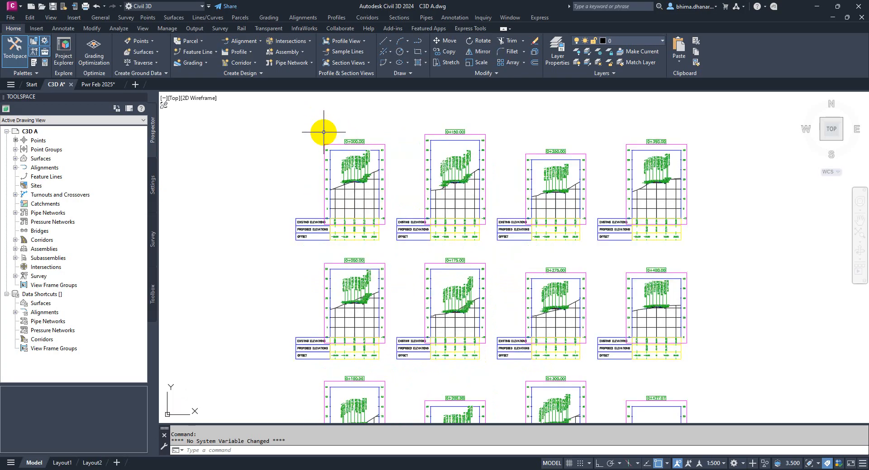
scroll(322, 131, up, 5)
scroll(339, 179, up, 3)
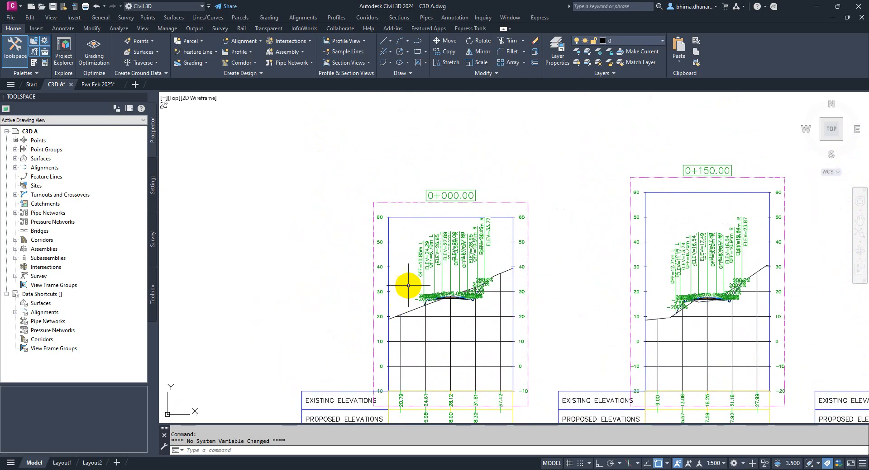
Step: Examine the section view group's layout and the station title above the 0+000.00 section view
scroll(444, 190, down, 7)
scroll(442, 189, down, 3)
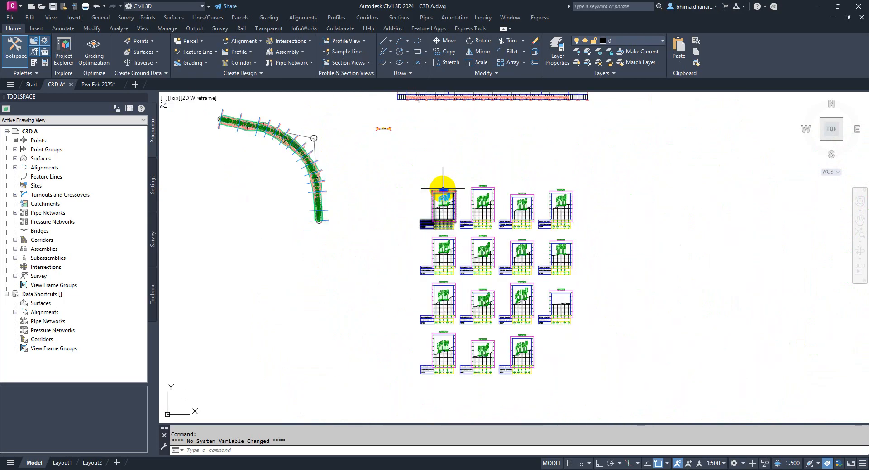
scroll(443, 189, up, 5)
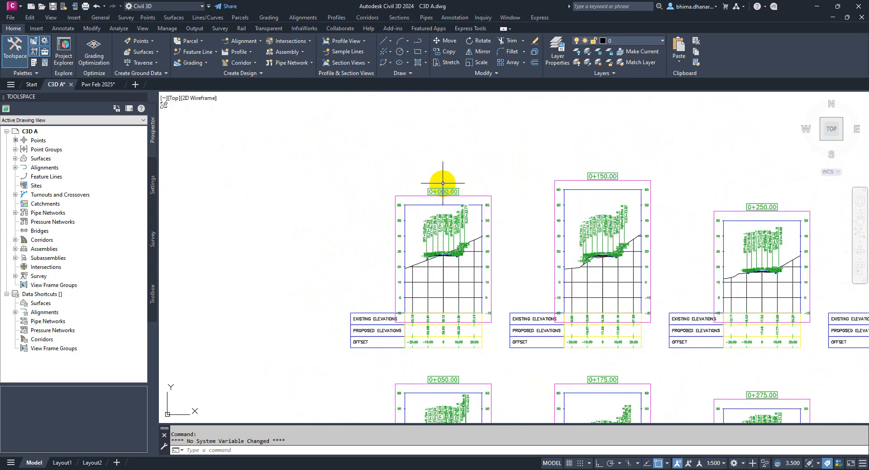
scroll(442, 184, up, 4)
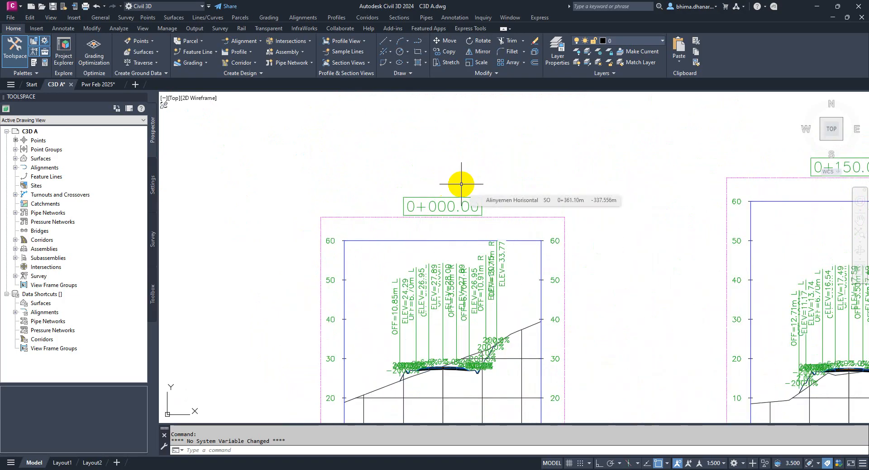
scroll(461, 184, up, 4)
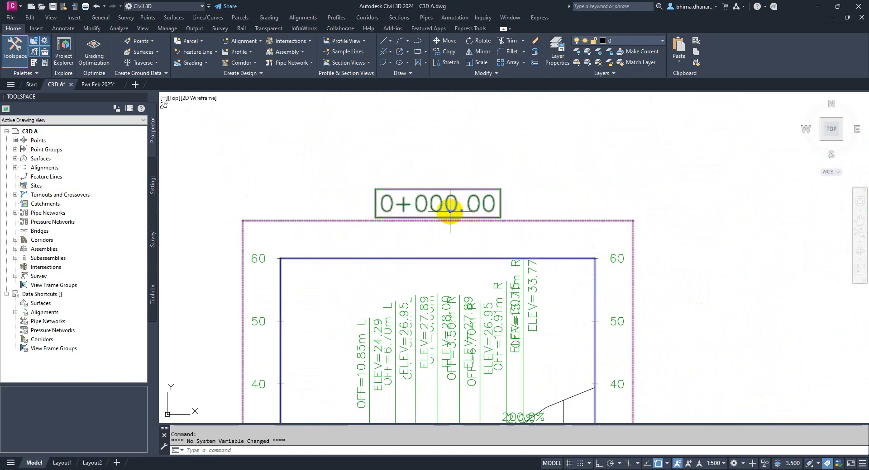
scroll(424, 220, up, 2)
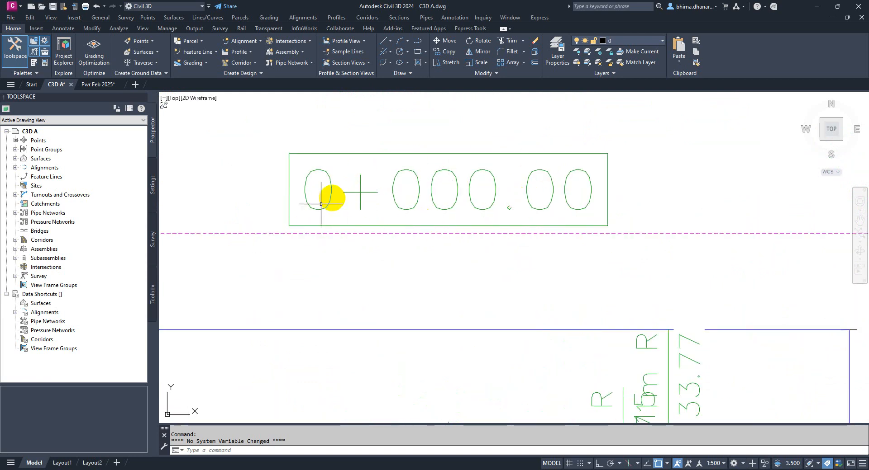
scroll(448, 139, down, 2)
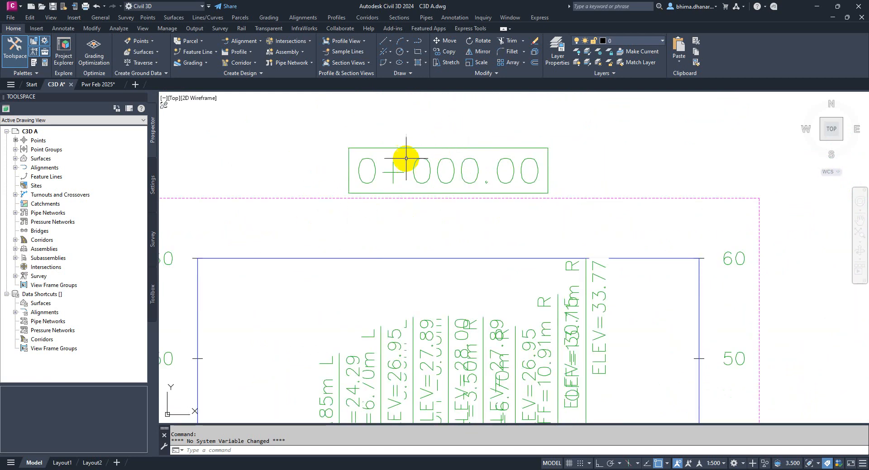
scroll(445, 131, down, 3)
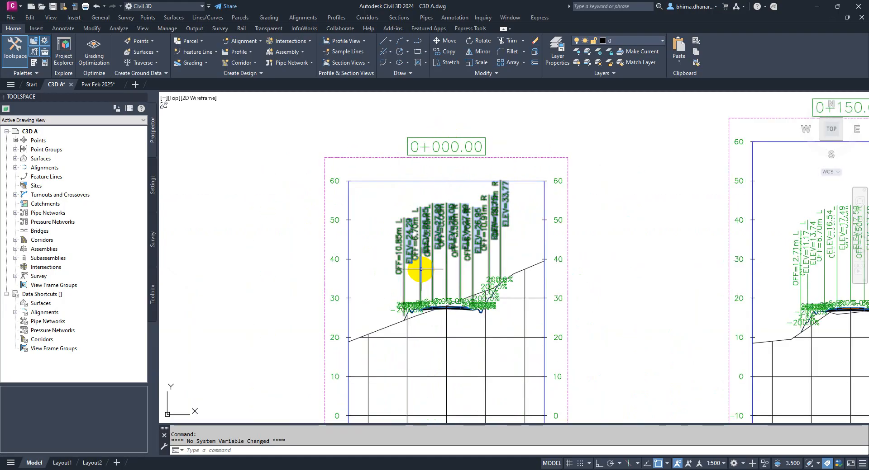
Step: Inspect the road section, existing ground line and elevation axis labels of the 0+000.00 section view
middle_drag(443, 330, 436, 275)
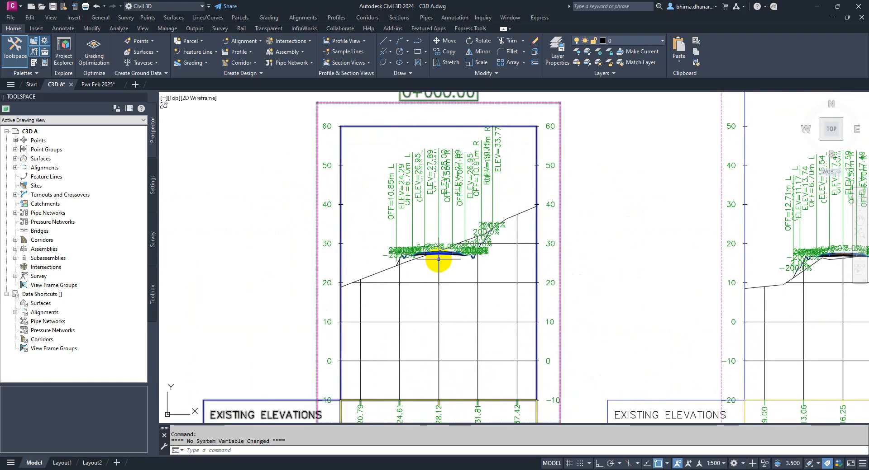
scroll(435, 256, up, 8)
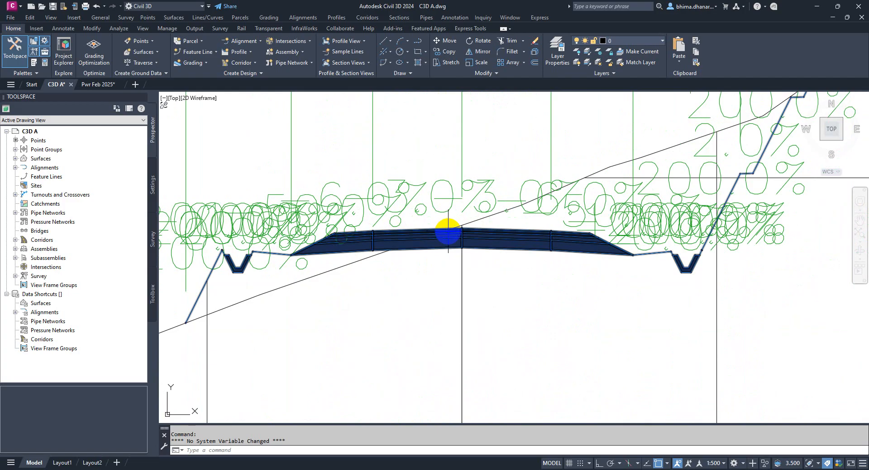
scroll(486, 238, down, 7)
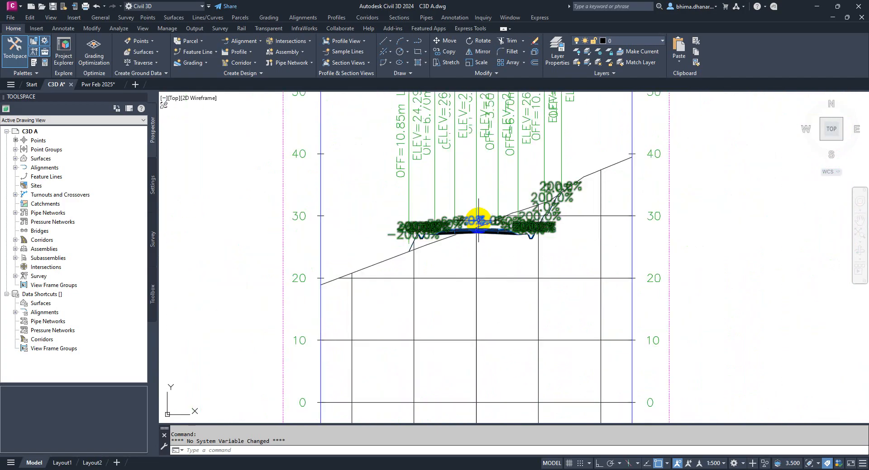
middle_drag(375, 224, 368, 273)
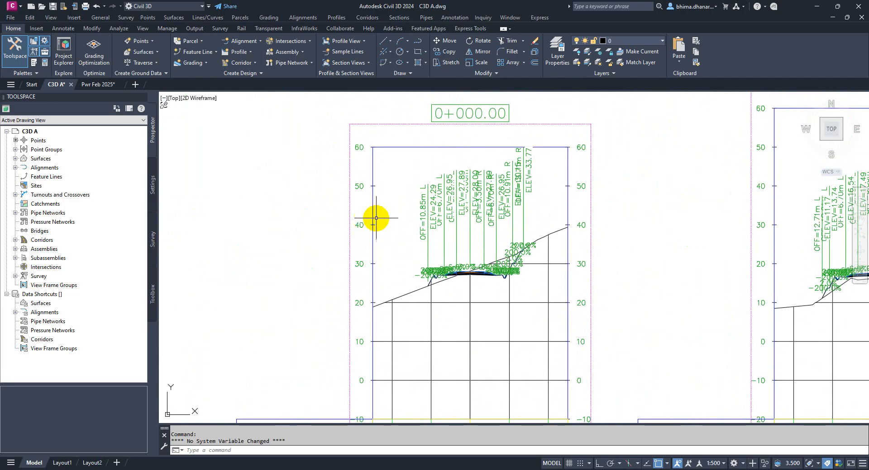
scroll(332, 156, up, 3)
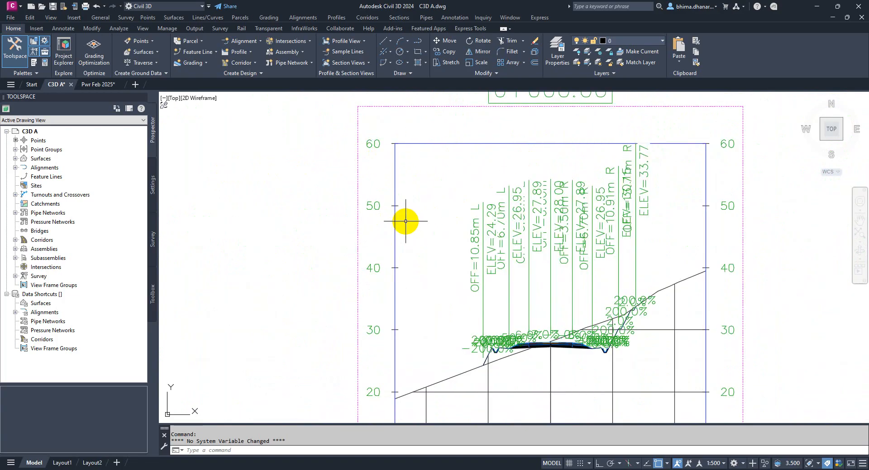
scroll(384, 152, up, 2)
middle_drag(395, 273, 365, 124)
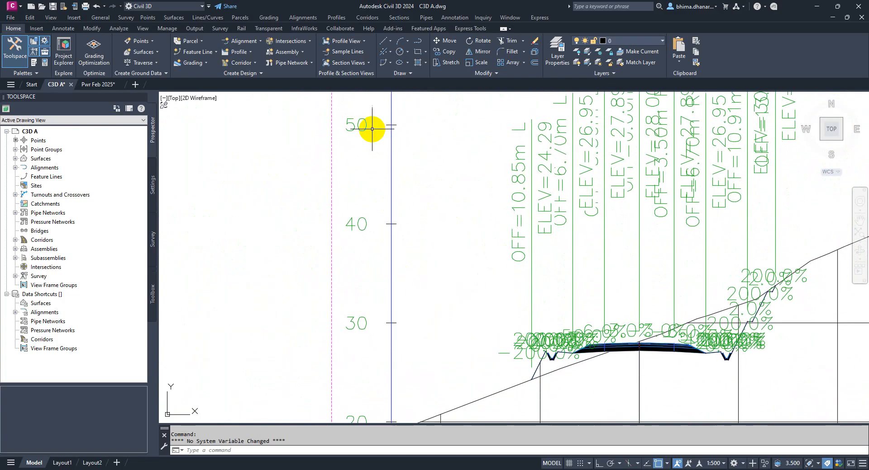
scroll(368, 155, down, 2)
middle_drag(415, 296, 397, 226)
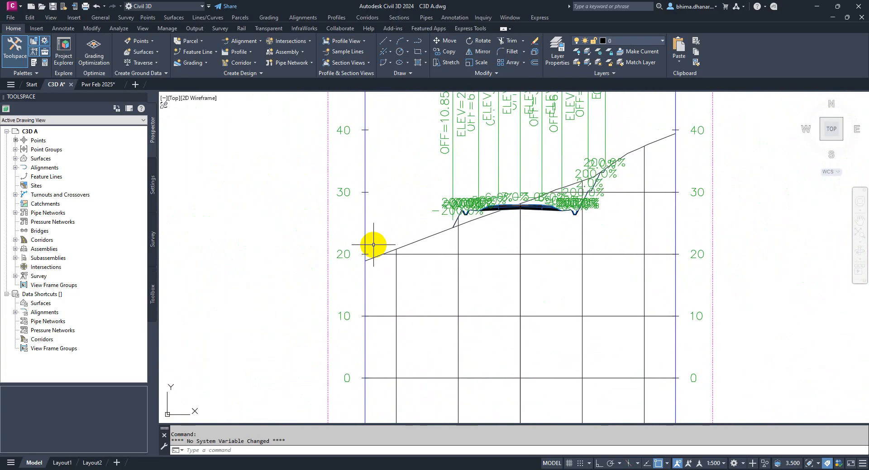
scroll(385, 208, down, 2)
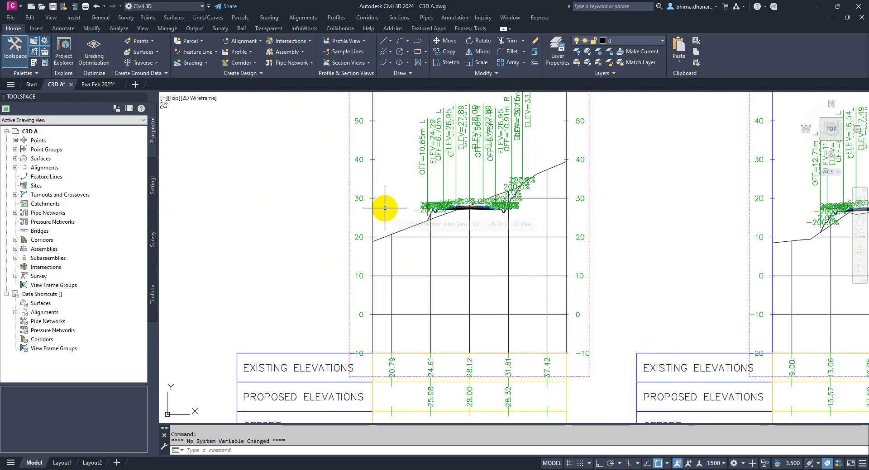
Step: Read the existing elevation, proposed elevation and offset rows in the data bands of the 0+000.00 section view
middle_drag(402, 333, 397, 294)
scroll(382, 369, up, 2)
middle_drag(400, 374, 460, 334)
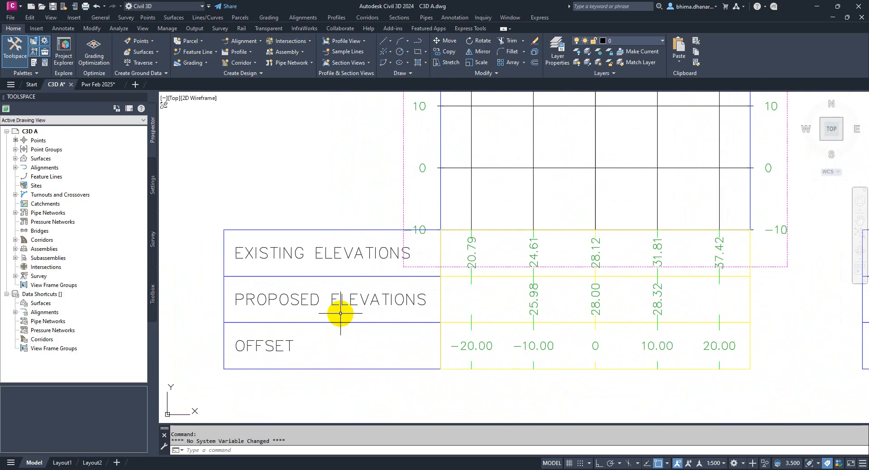
mouse_move(346, 317)
middle_down()
mouse_move(339, 232)
mouse_move(327, 218)
middle_up()
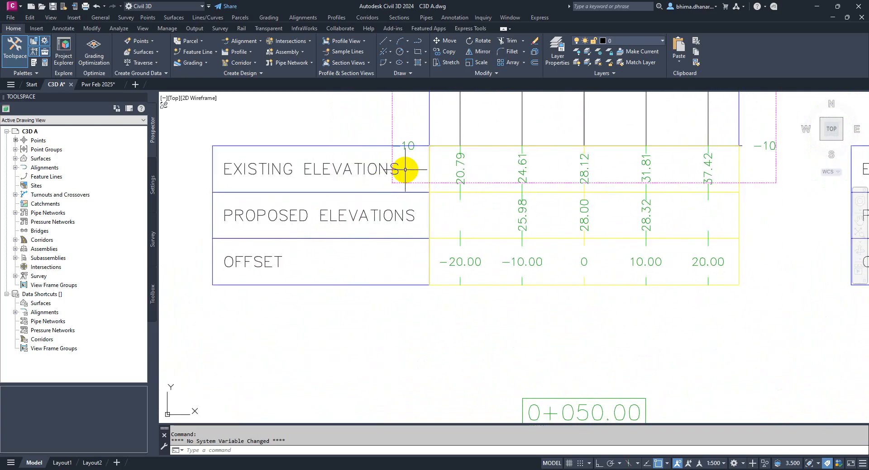
scroll(405, 170, up, 2)
mouse_move(416, 159)
middle_down()
mouse_move(404, 210)
mouse_move(416, 219)
middle_up()
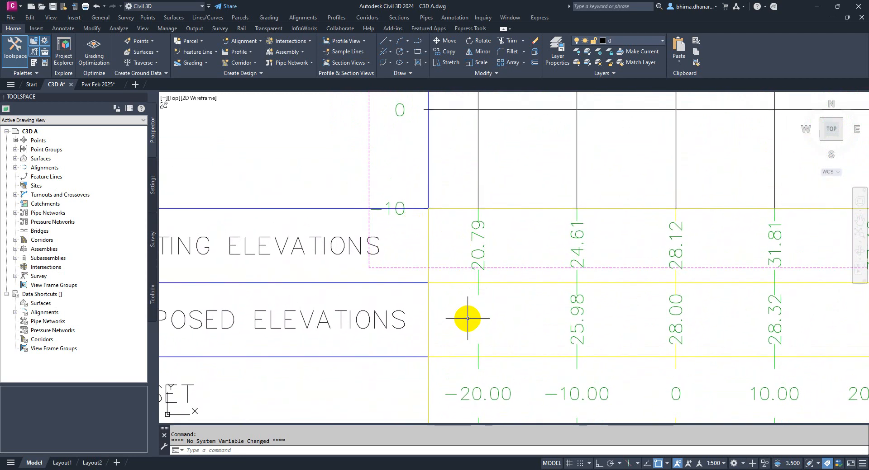
scroll(467, 319, down, 2)
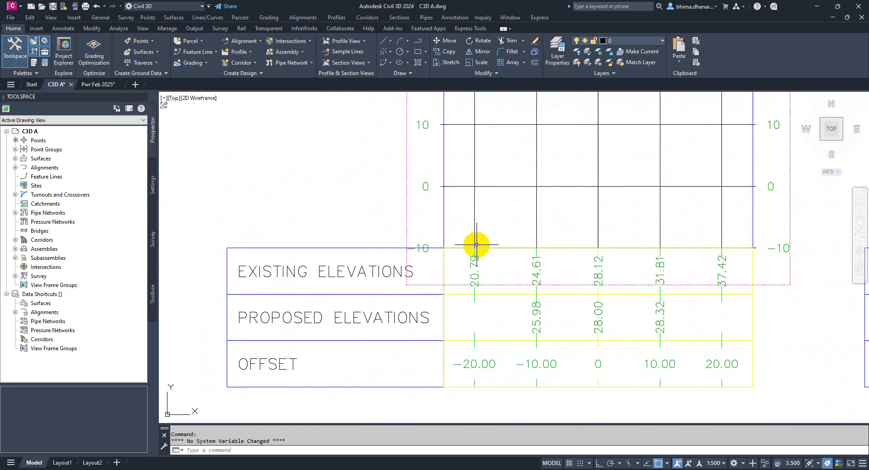
Step: Compare the existing ground line at offset -20.00 with the elevation bands of the 0+000.00 section view
middle_drag(489, 229, 453, 304)
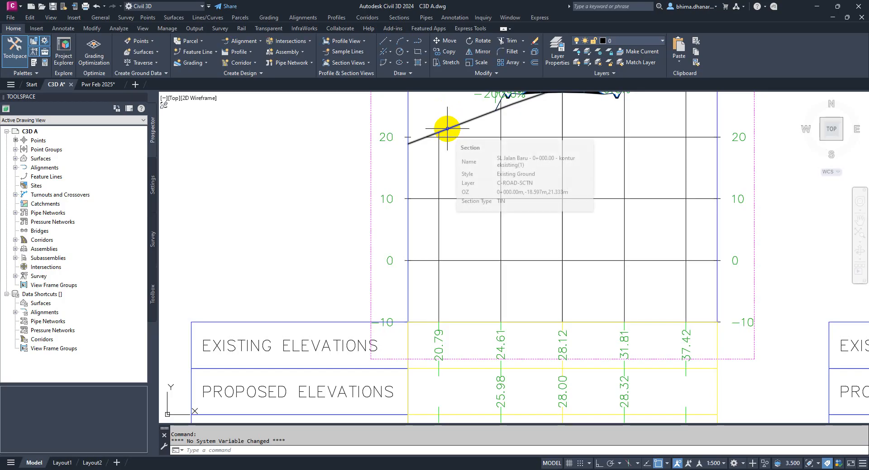
scroll(444, 248, up, 4)
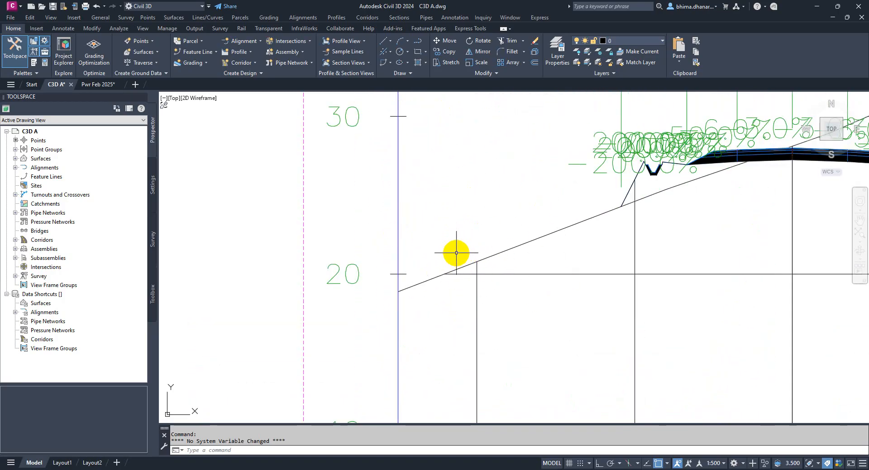
scroll(511, 176, down, 4)
middle_drag(475, 415, 396, 327)
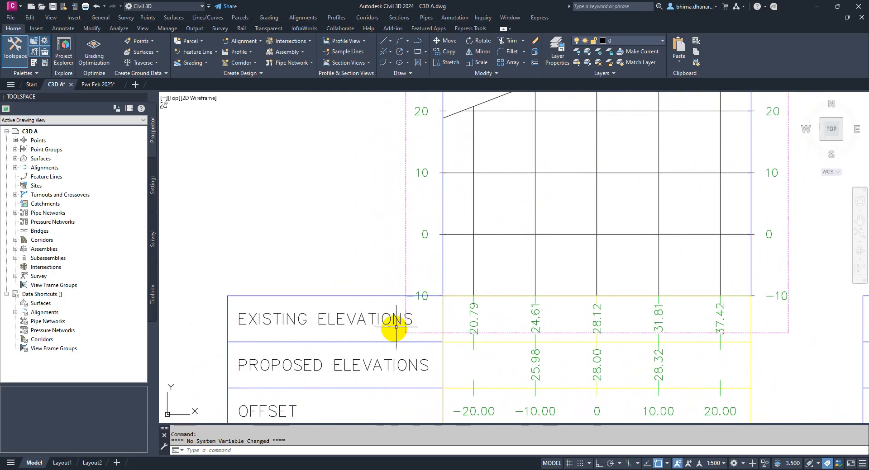
scroll(396, 327, up, 2)
middle_drag(454, 318, 494, 279)
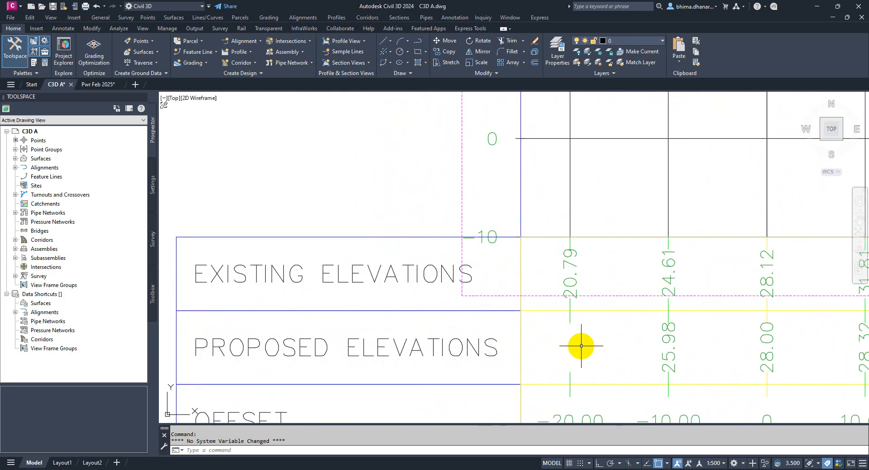
scroll(471, 352, down, 5)
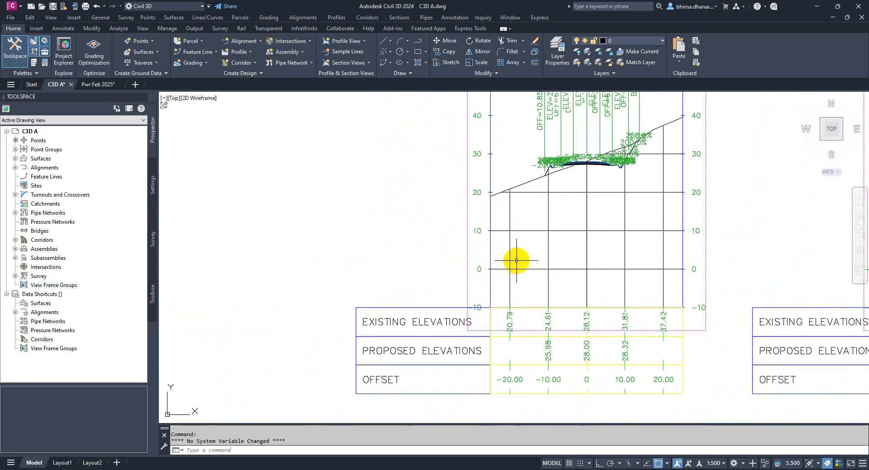
scroll(520, 203, up, 8)
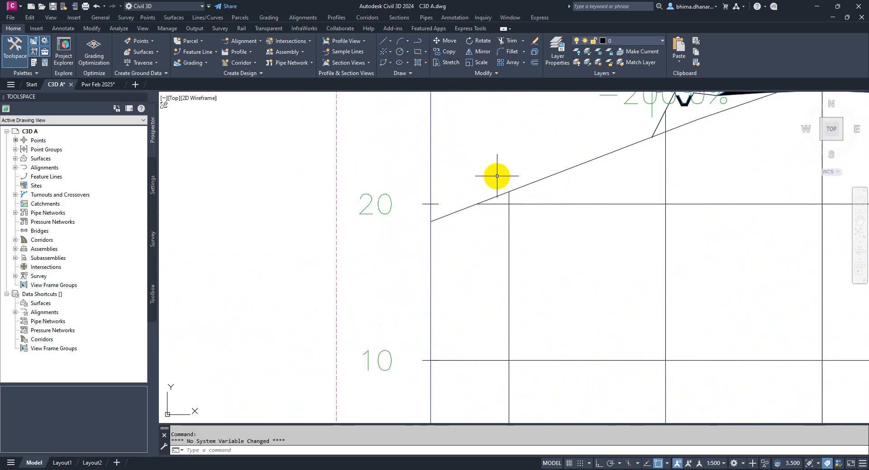
scroll(500, 175, down, 6)
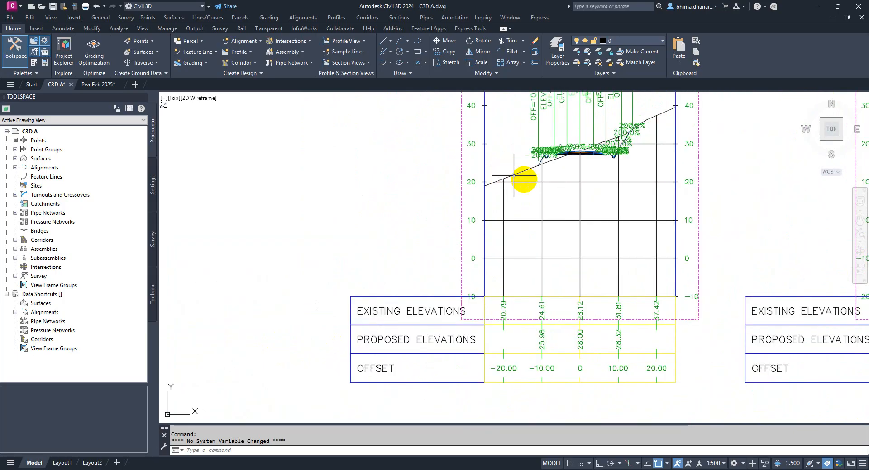
Step: Compare the existing and proposed elevations at offset 0 with the road crown in the 0+000.00 section view
scroll(560, 308, up, 3)
mouse_move(556, 303)
middle_down()
mouse_move(508, 305)
mouse_move(555, 302)
middle_up()
scroll(540, 398, up, 2)
middle_drag(600, 283, 656, 269)
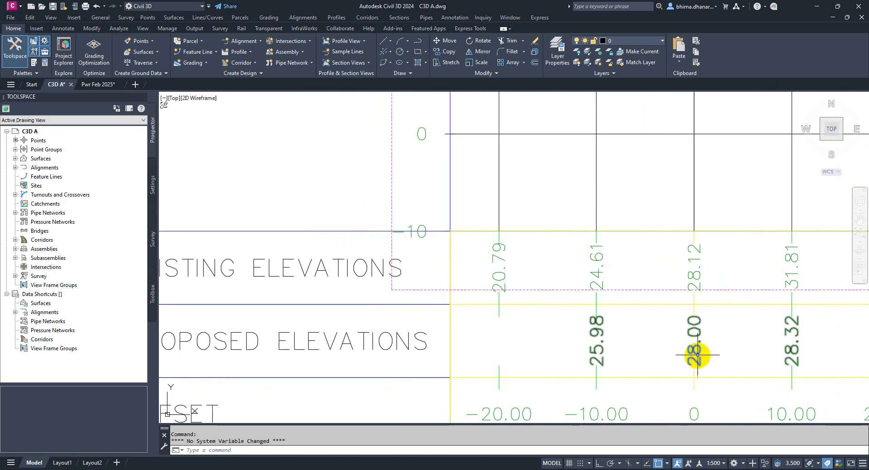
scroll(706, 345, up, 2)
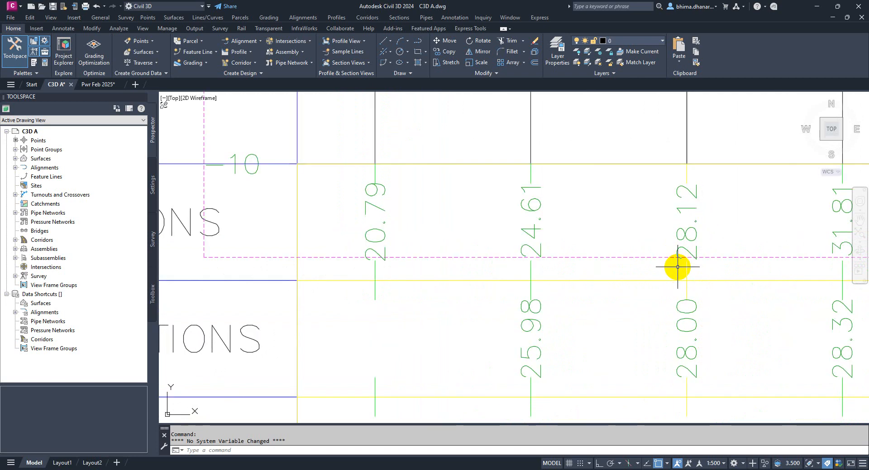
scroll(626, 303, down, 6)
scroll(645, 103, up, 4)
scroll(630, 168, up, 8)
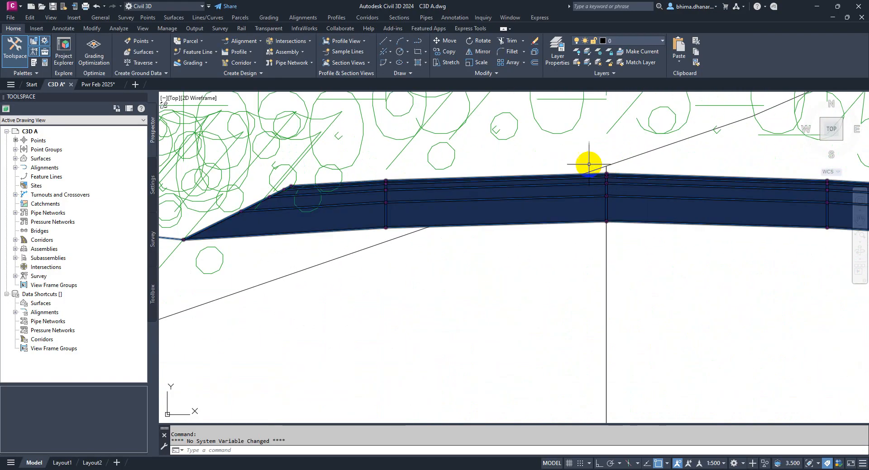
scroll(589, 164, down, 5)
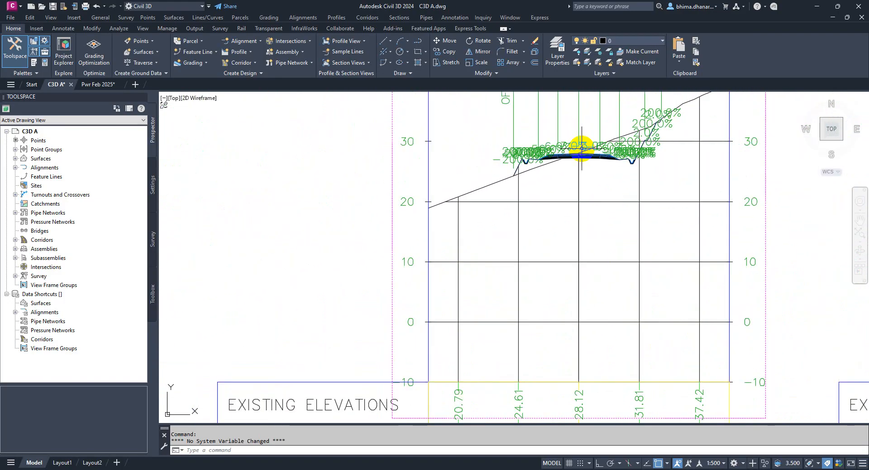
scroll(582, 148, down, 3)
Step: Check the offset row from -20.00 to 20.00 against the road centreline of the 0+000.00 section view
scroll(529, 357, up, 4)
scroll(588, 376, up, 2)
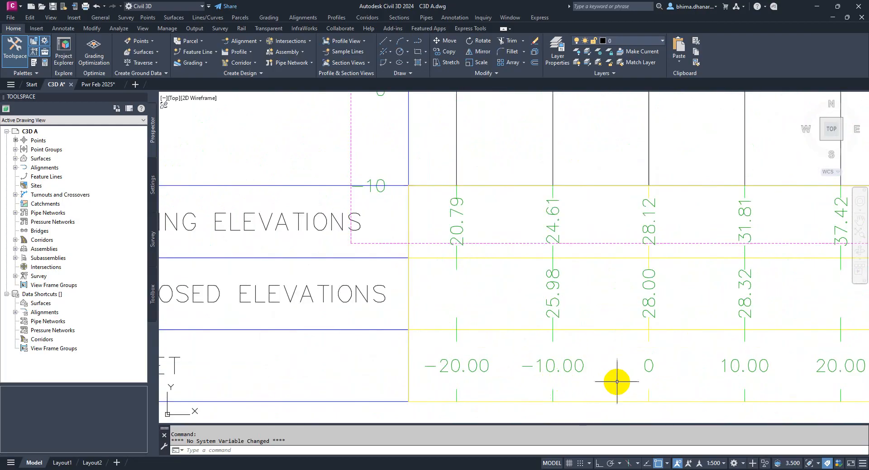
middle_drag(543, 315, 620, 300)
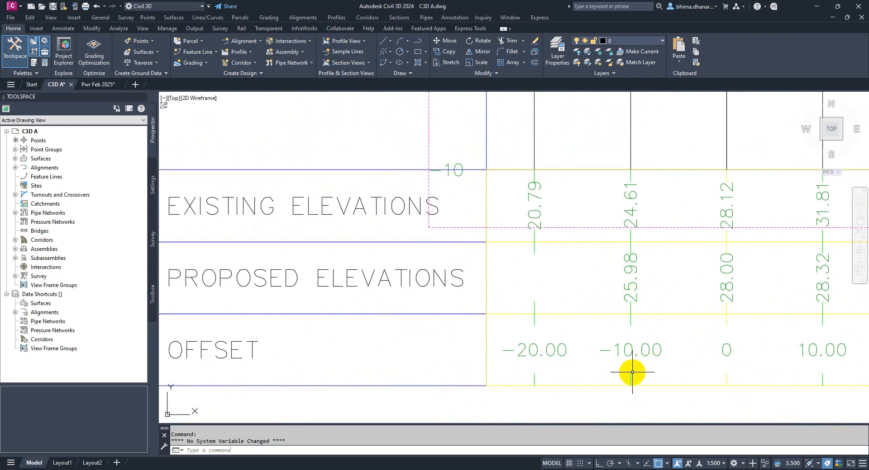
middle_drag(683, 342, 482, 341)
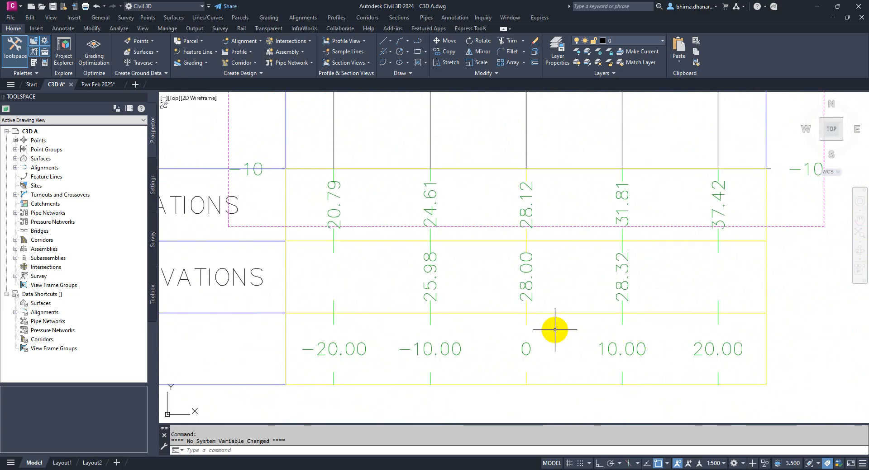
scroll(555, 329, down, 6)
scroll(534, 181, up, 6)
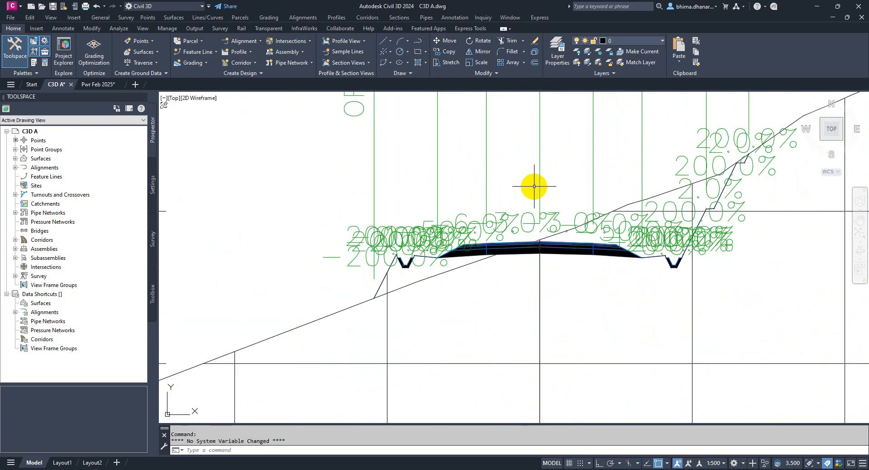
scroll(534, 188, down, 6)
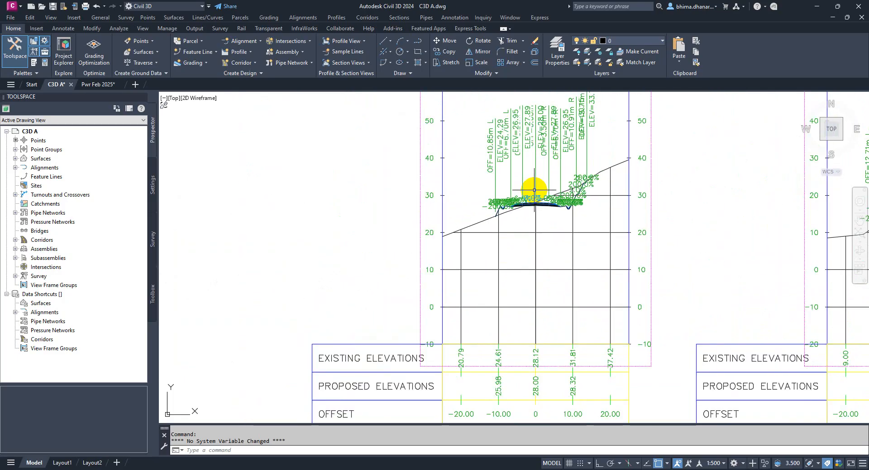
Step: Examine the offset and elevation labels of the 0+000.00 section view against the road edge, drain and crown points
scroll(495, 233, up, 5)
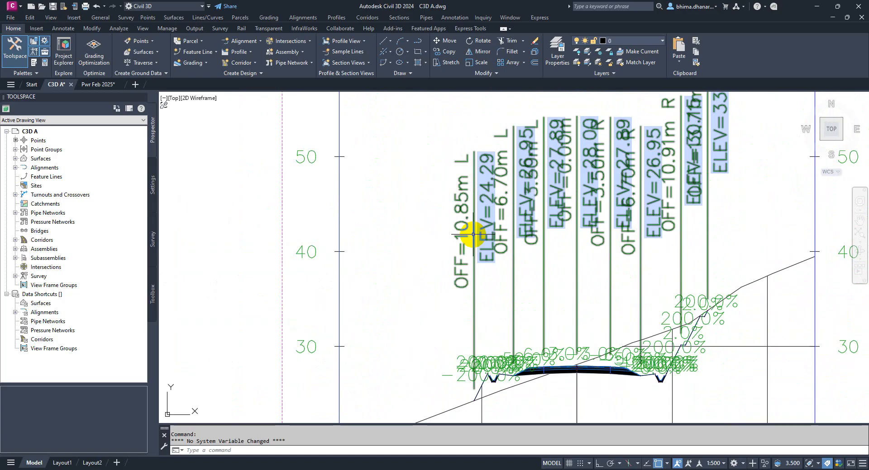
scroll(464, 256, up, 2)
middle_drag(472, 205, 460, 218)
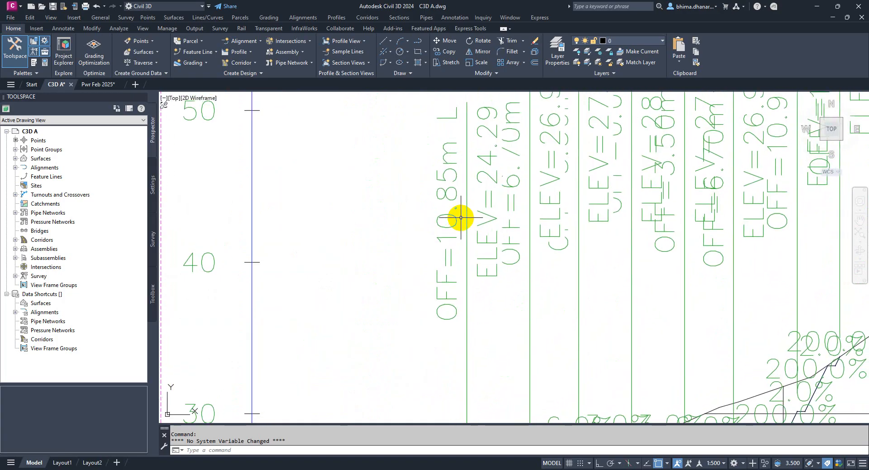
scroll(484, 169, down, 3)
scroll(514, 393, up, 4)
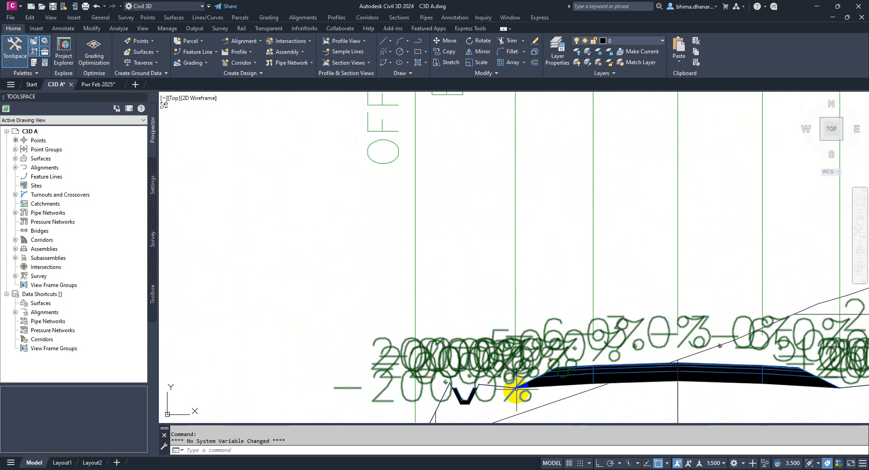
scroll(515, 392, down, 3)
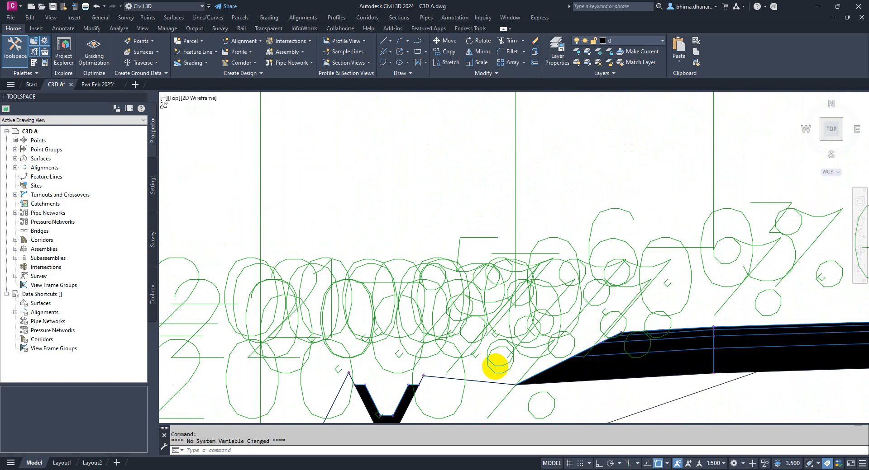
scroll(671, 354, up, 3)
middle_drag(654, 333, 579, 339)
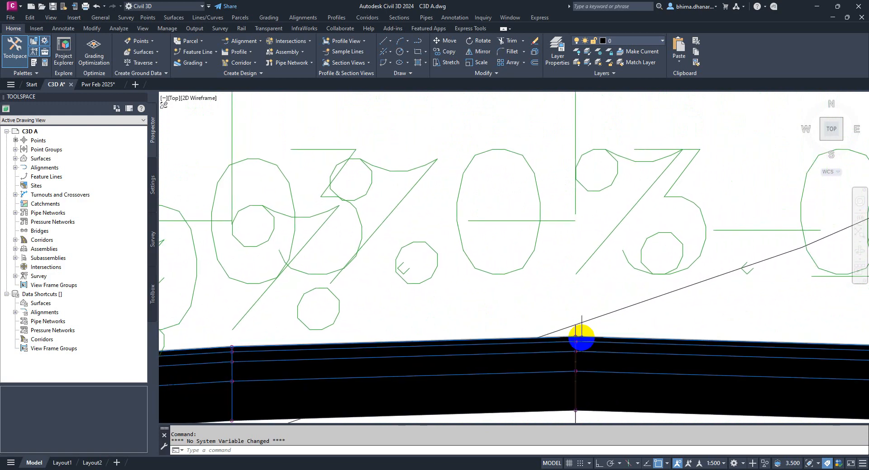
scroll(571, 348, down, 1)
scroll(570, 348, down, 4)
middle_drag(576, 162, 552, 213)
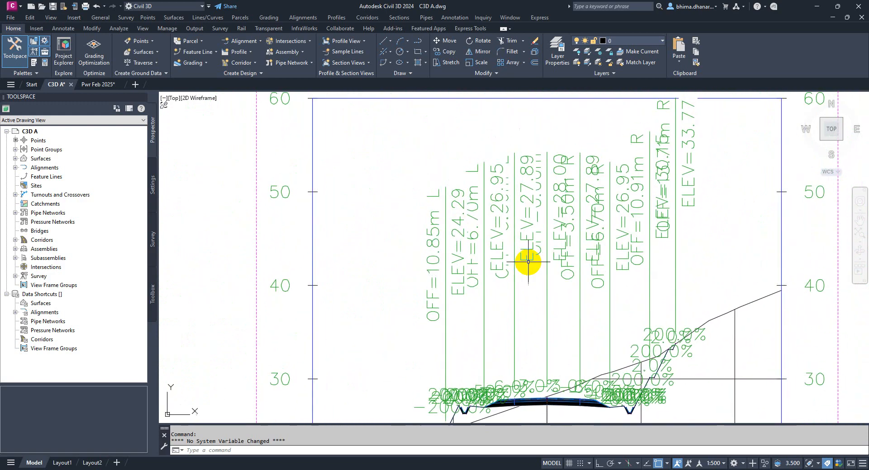
Step: Match the offset and elevation label lines near the centreline to the pavement break points of the 0+000.00 section
scroll(548, 263, up, 1)
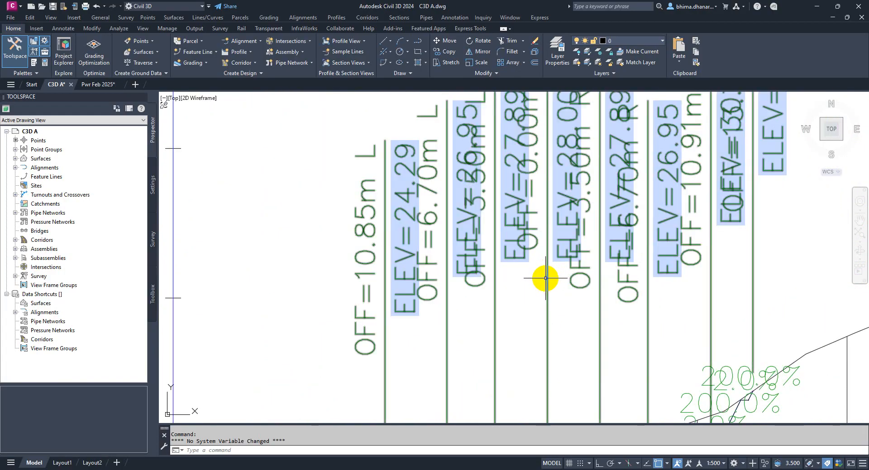
scroll(545, 281, down, 1)
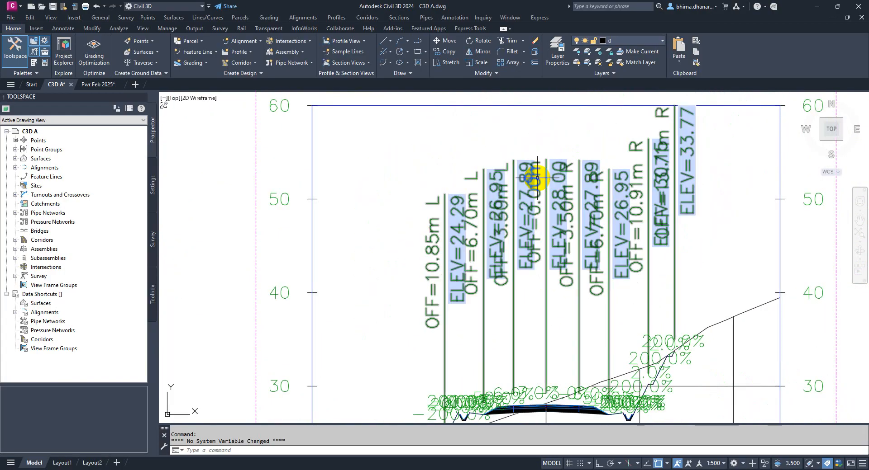
scroll(536, 178, up, 1)
scroll(535, 129, down, 1)
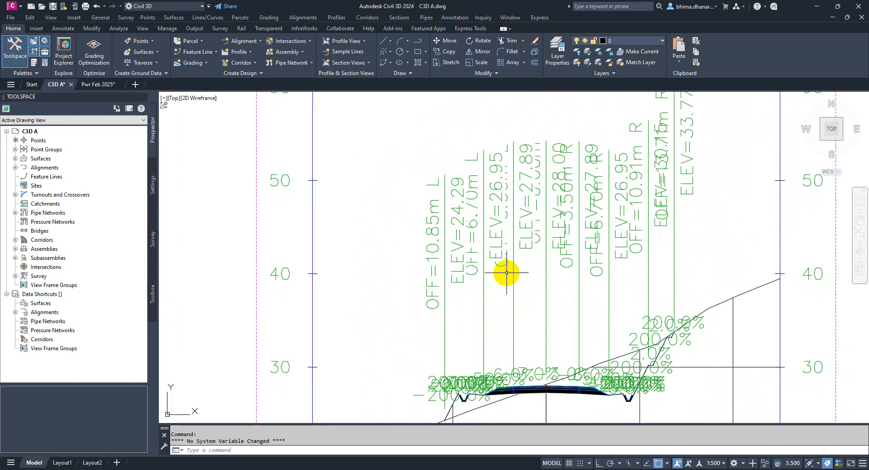
scroll(507, 273, up, 1)
middle_drag(524, 331, 525, 206)
scroll(525, 317, up, 1)
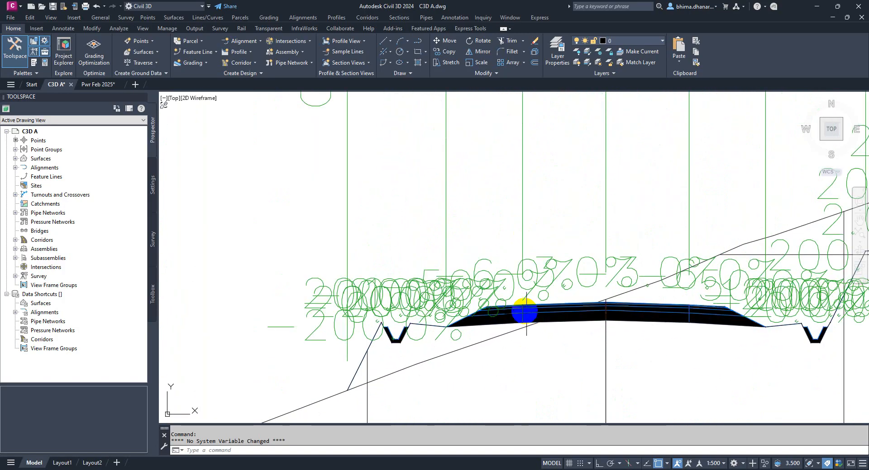
scroll(525, 309, up, 2)
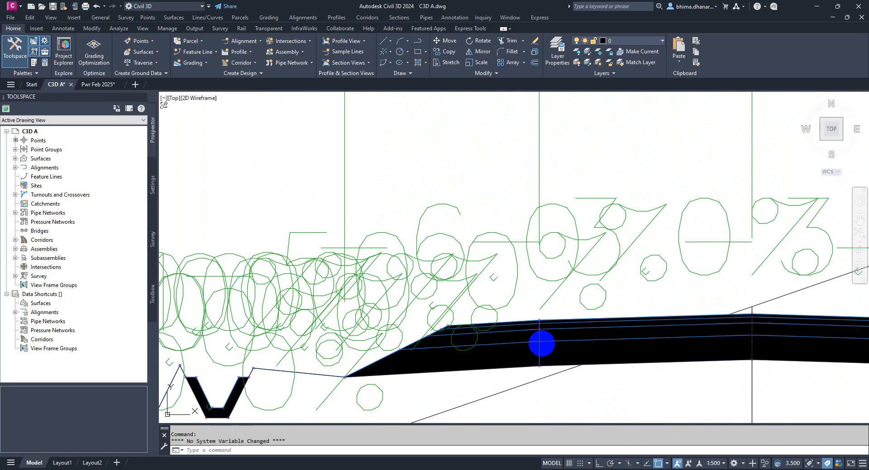
scroll(534, 340, down, 5)
scroll(520, 349, up, 5)
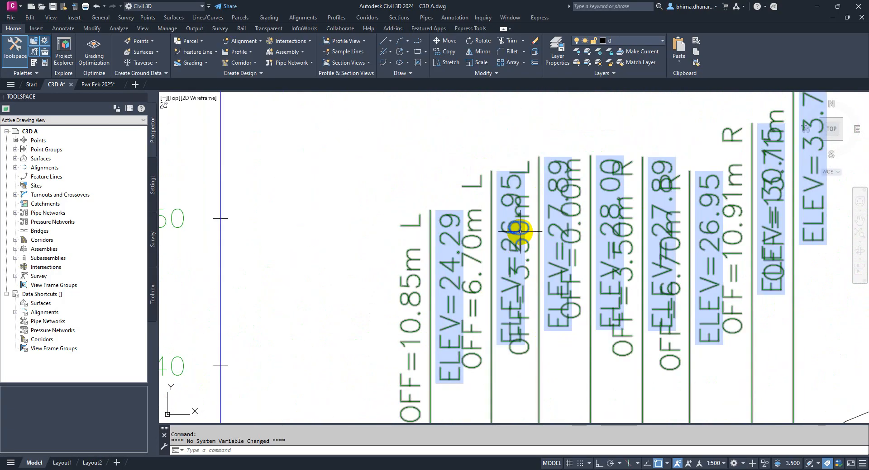
scroll(507, 185, down, 3)
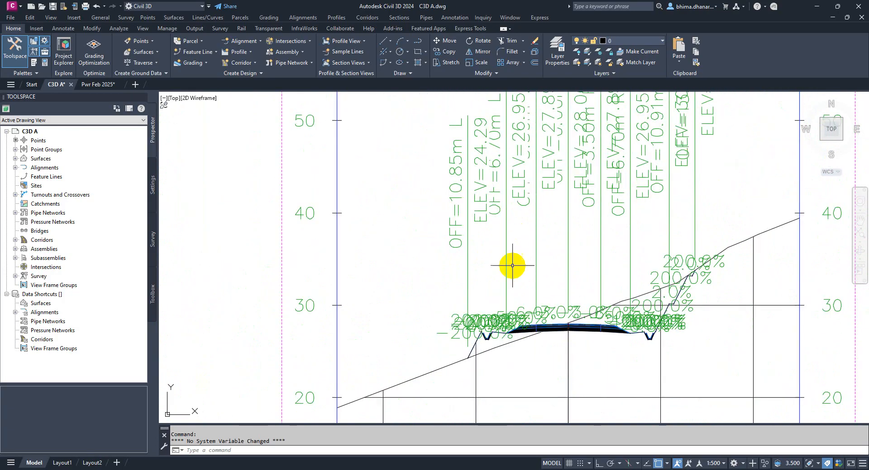
Step: Inspect the existing ground line, side slopes, drains and pavement layers of the corridor section at 0+000.00
mouse_move(548, 345)
middle_down()
mouse_move(500, 272)
mouse_move(532, 255)
middle_up()
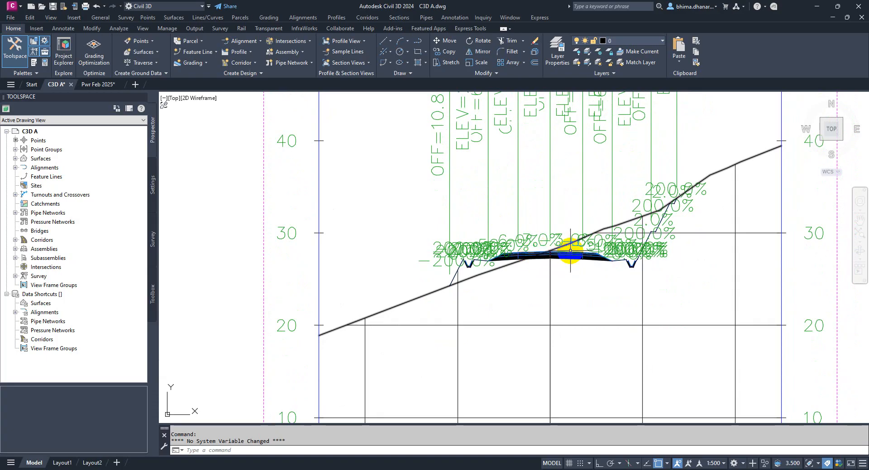
scroll(534, 242, up, 2)
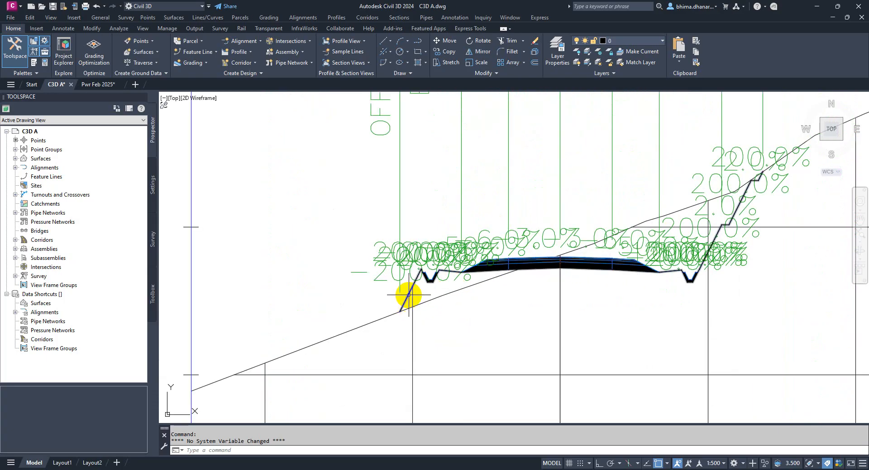
click(515, 263)
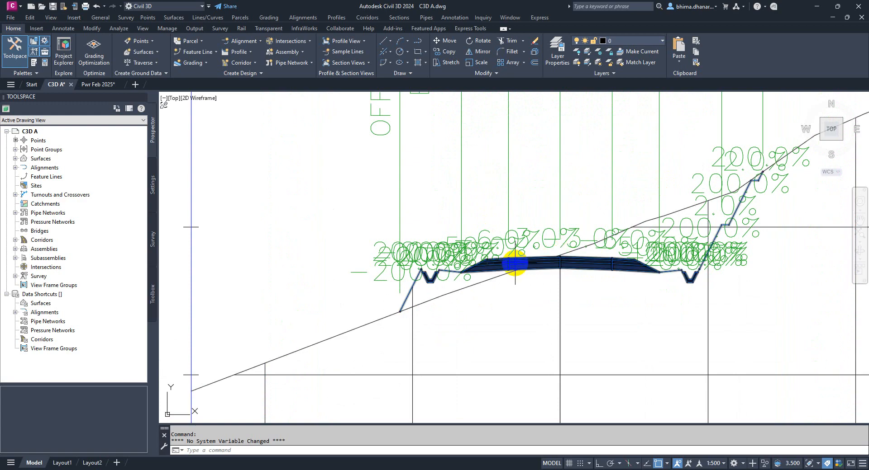
scroll(514, 264, up, 2)
scroll(323, 282, up, 2)
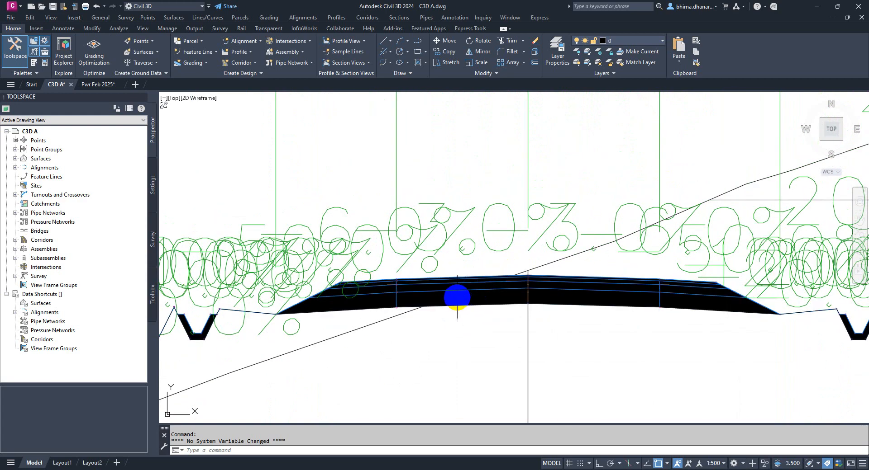
Step: Review the cut and fill areas of the road's profile view around stations 0+075 to 0+175
scroll(457, 298, down, 12)
scroll(413, 122, up, 7)
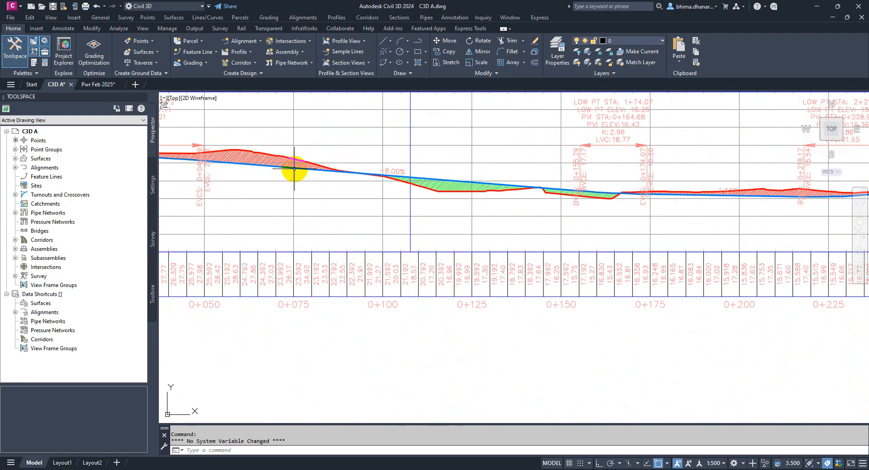
scroll(478, 189, up, 2)
scroll(562, 135, down, 6)
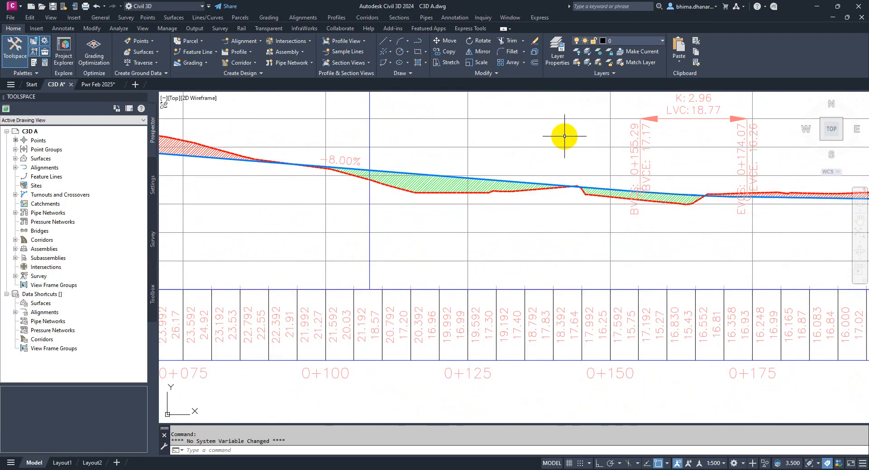
scroll(514, 290, up, 15)
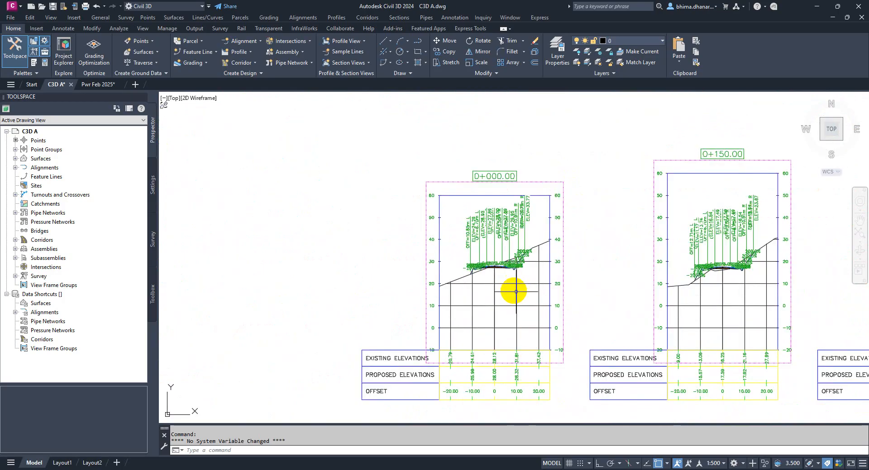
Step: Set the drawing's annotation scale to 1:250 to shrink the crowded labels of the 0+000.00 section view
scroll(514, 306, down, 5)
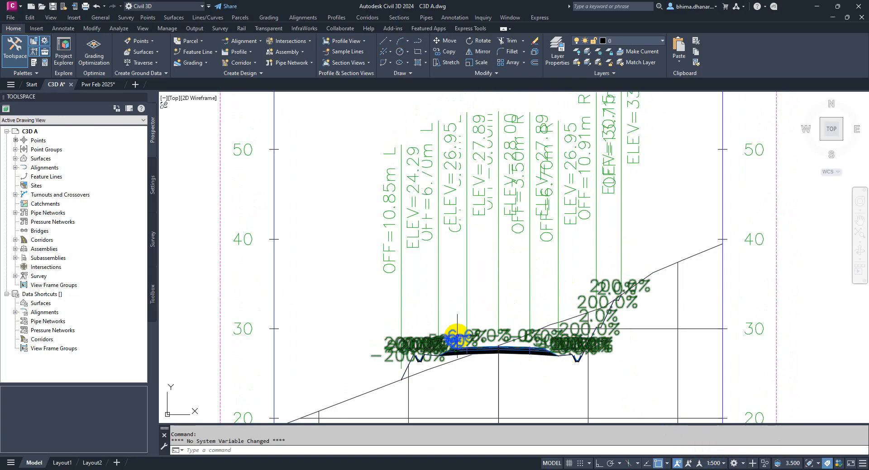
scroll(453, 347, up, 2)
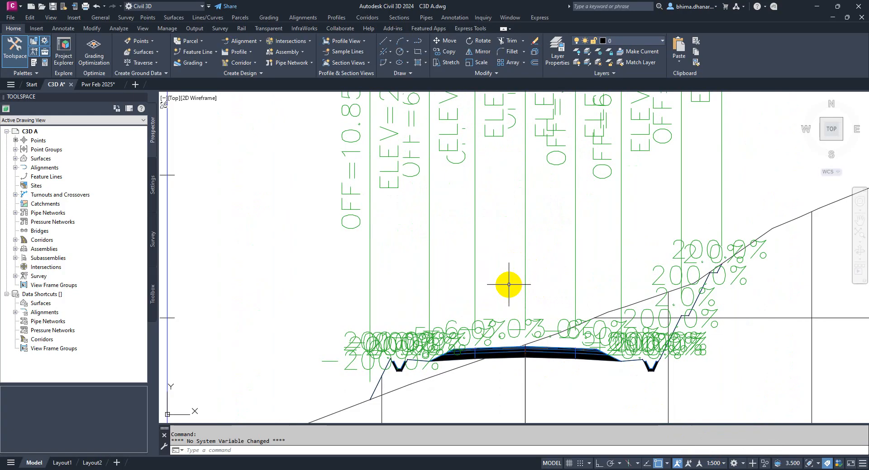
scroll(508, 285, down, 2)
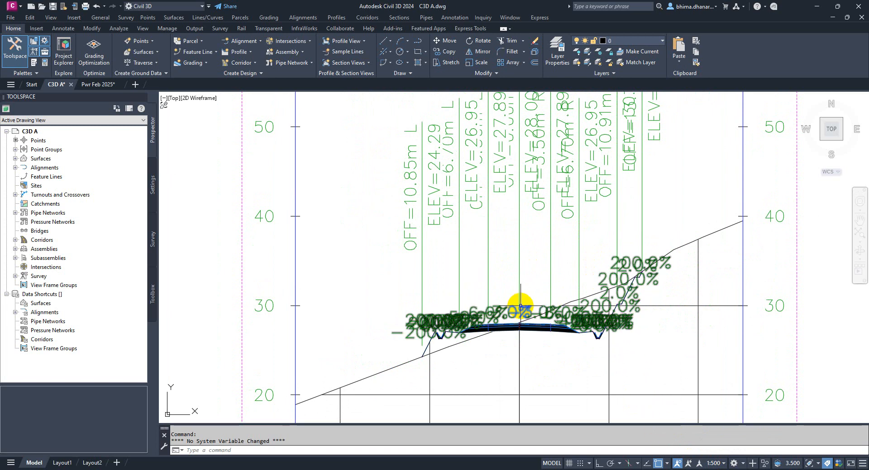
scroll(526, 298, up, 2)
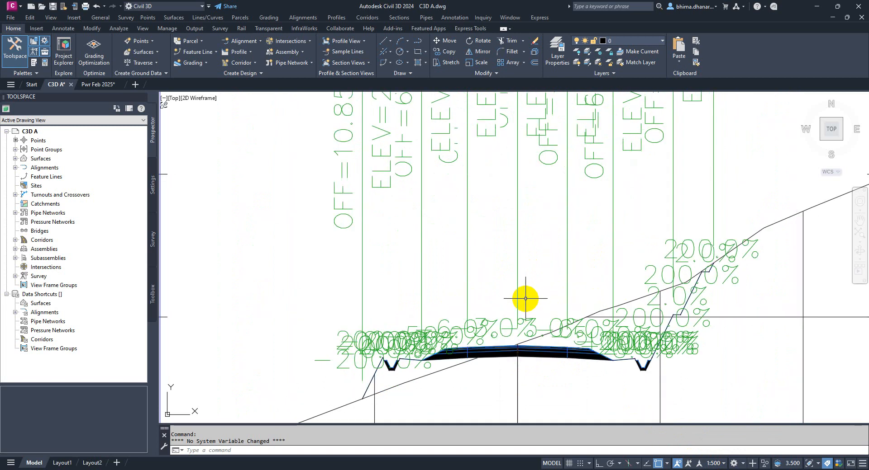
click(713, 464)
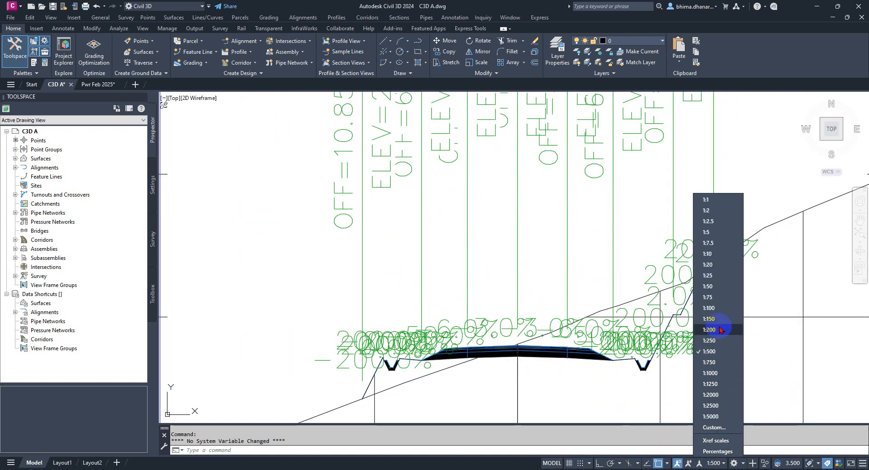
click(641, 400)
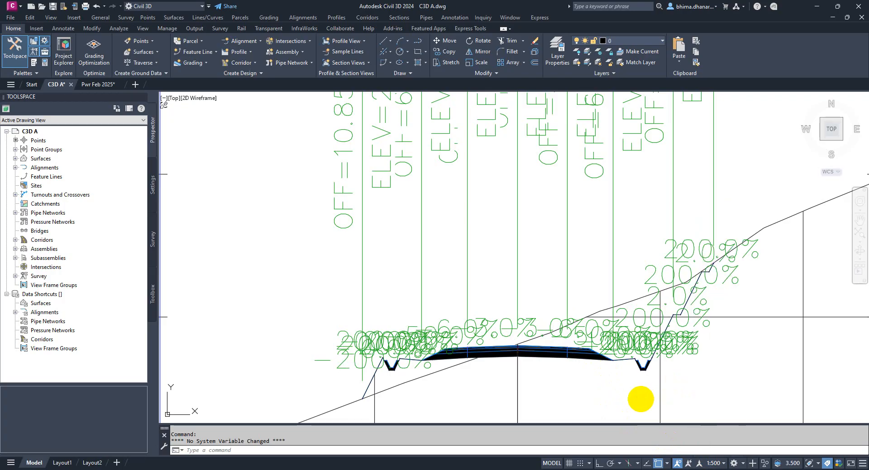
click(723, 465)
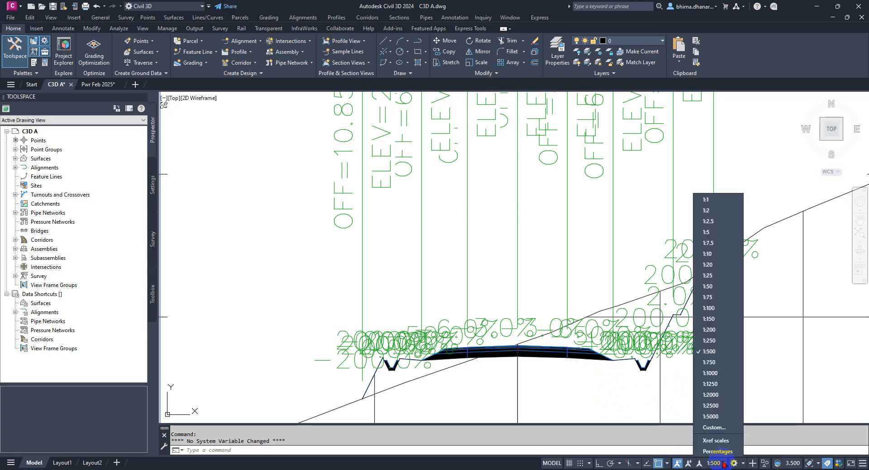
click(712, 341)
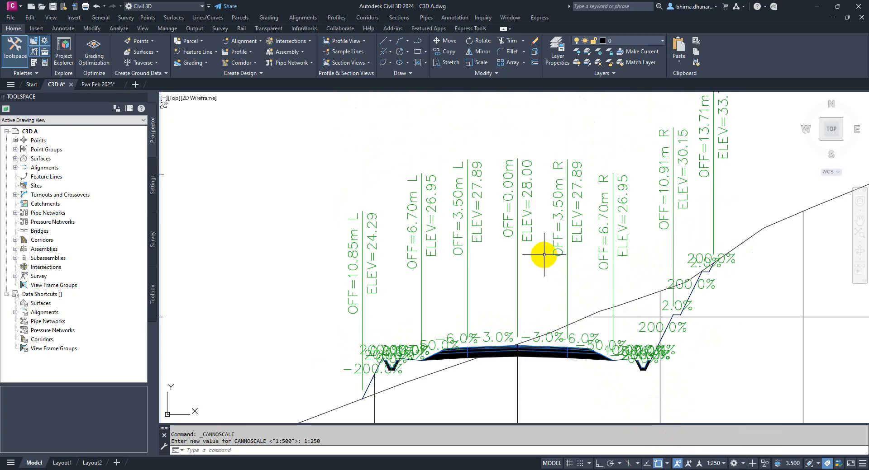
Step: Check the slope percentage labels along the benched cut slope on the uphill side of the 0+000.00 section
scroll(712, 318, up, 5)
middle_drag(628, 294, 546, 274)
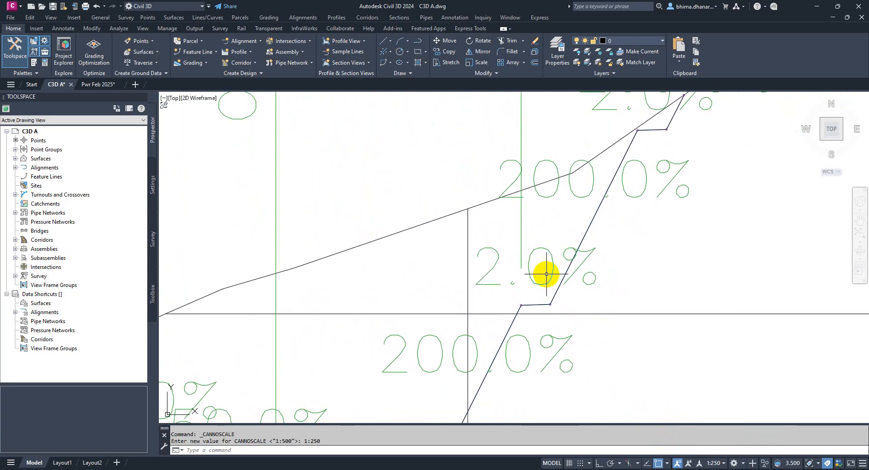
scroll(546, 275, down, 2)
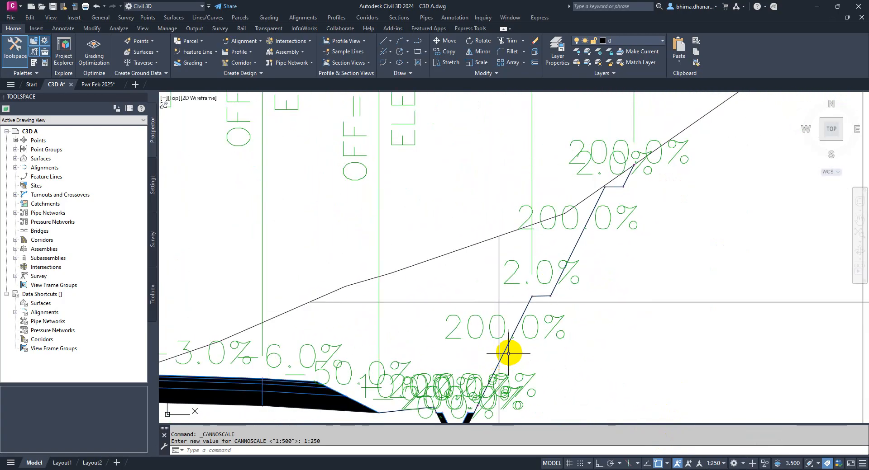
middle_drag(495, 313, 495, 282)
scroll(502, 321, up, 2)
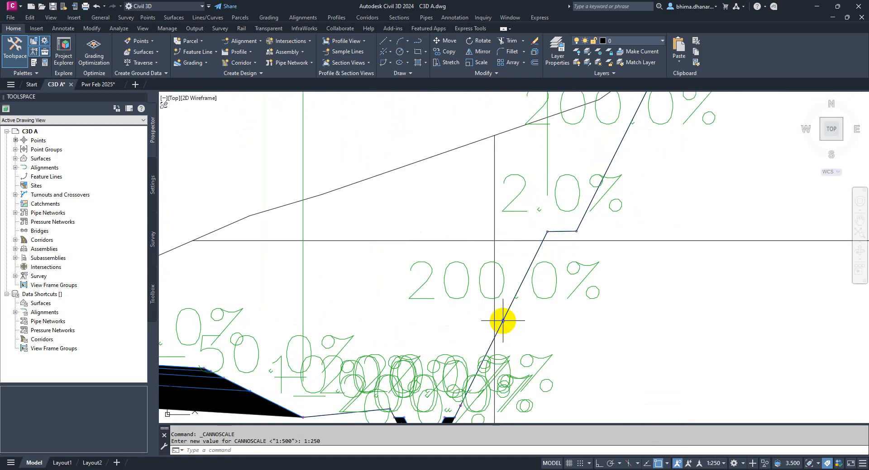
scroll(520, 302, down, 2)
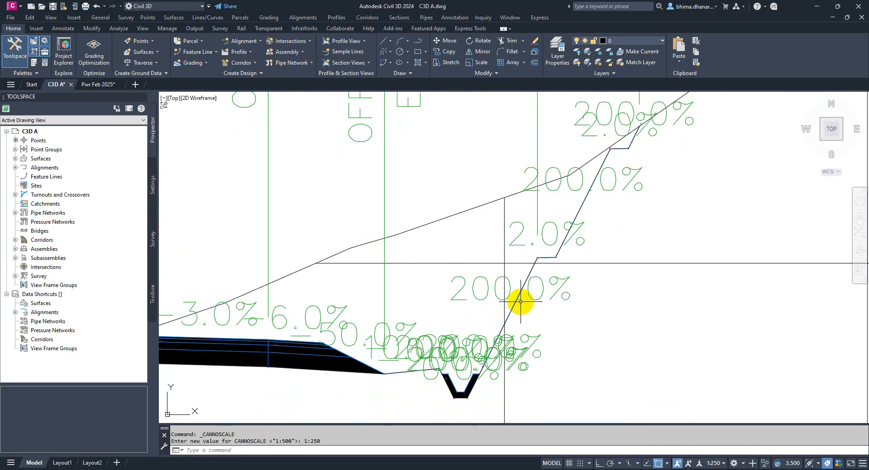
scroll(534, 246, up, 4)
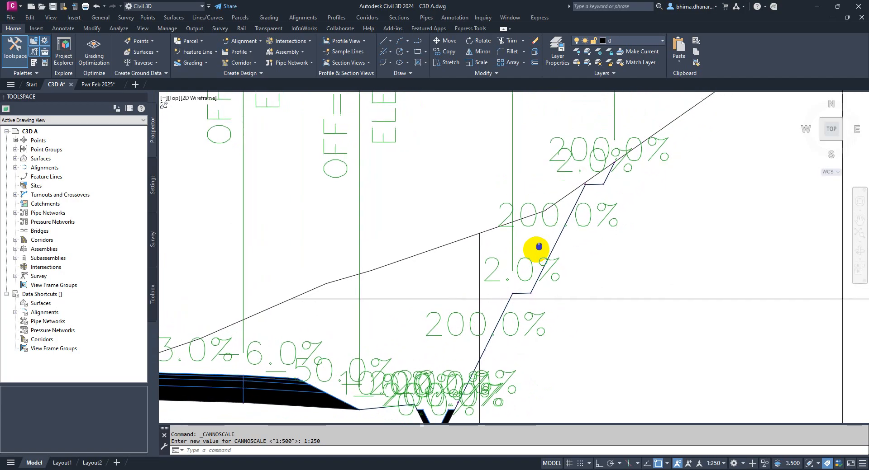
scroll(517, 300, down, 4)
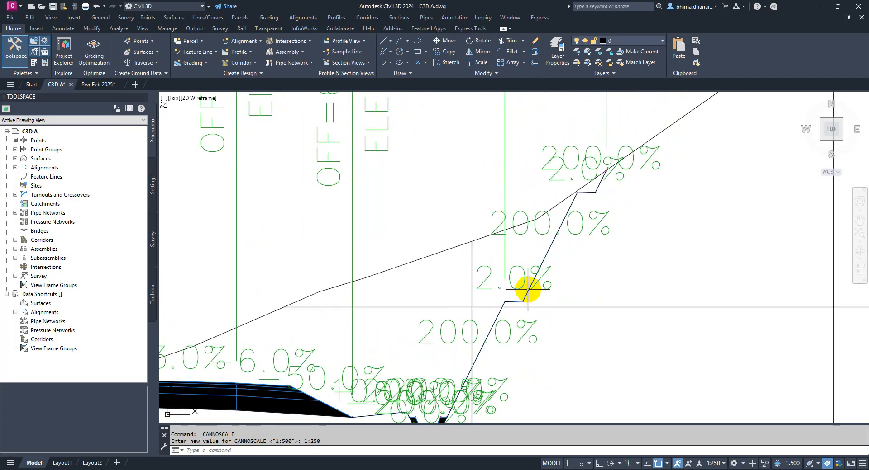
Step: Check the crossfall percentage labels on the lanes and shoulders of the 0+000.00 section
middle_drag(593, 178, 578, 204)
scroll(683, 202, down, 4)
scroll(441, 276, up, 4)
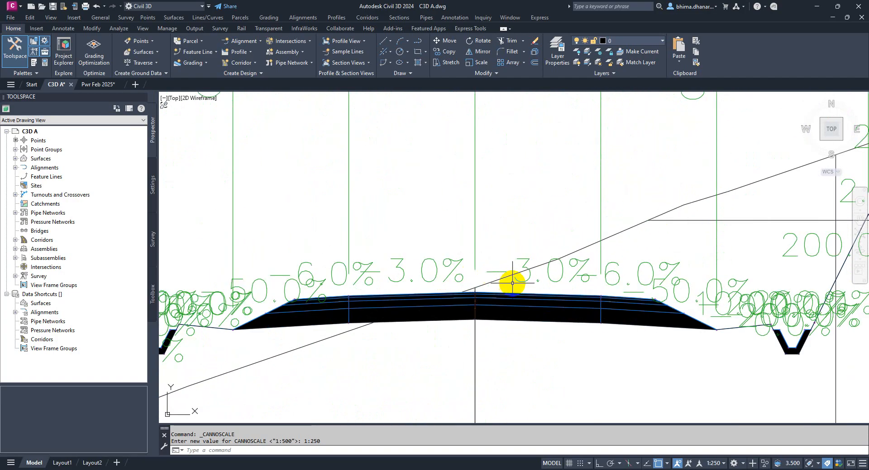
Step: Examine the slope percentage labels from the outer lane edge to the uphill side ditch of the 0+000.00 section
scroll(511, 281, up, 2)
middle_drag(711, 290, 559, 273)
scroll(543, 275, up, 4)
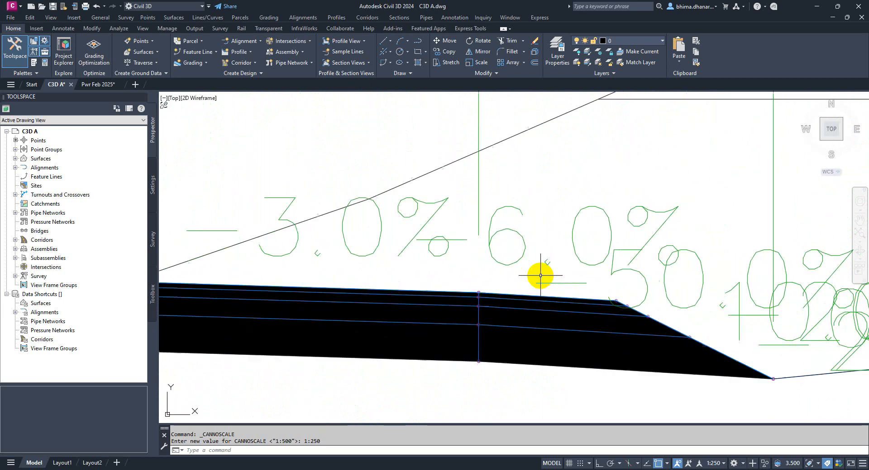
scroll(500, 265, down, 2)
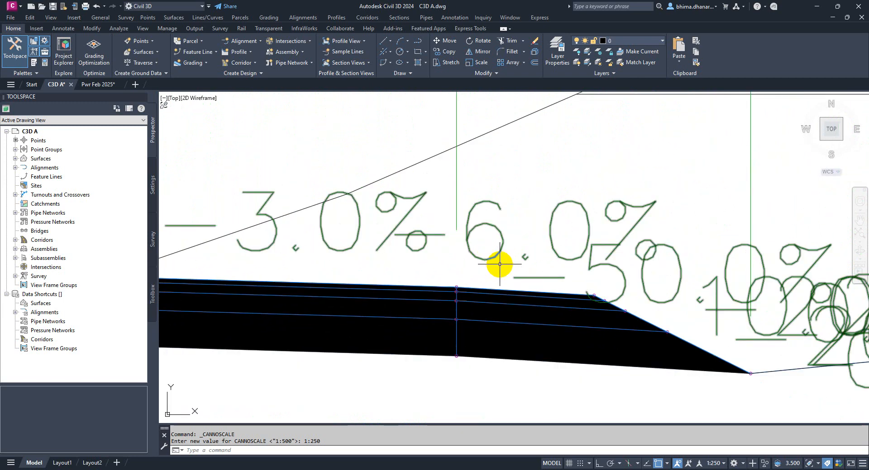
middle_drag(603, 291, 582, 287)
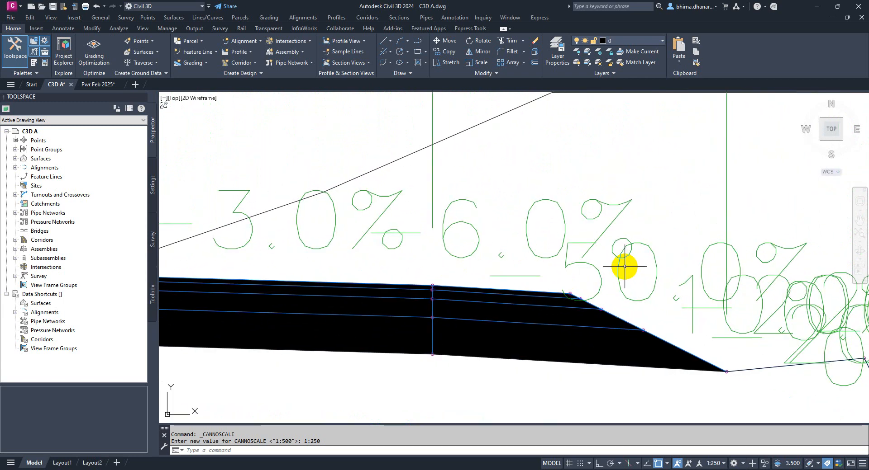
middle_drag(641, 273, 510, 255)
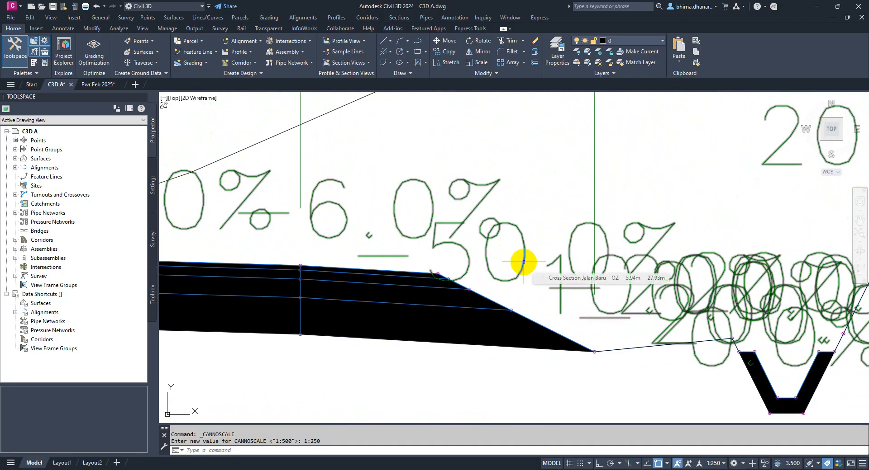
scroll(523, 262, down, 2)
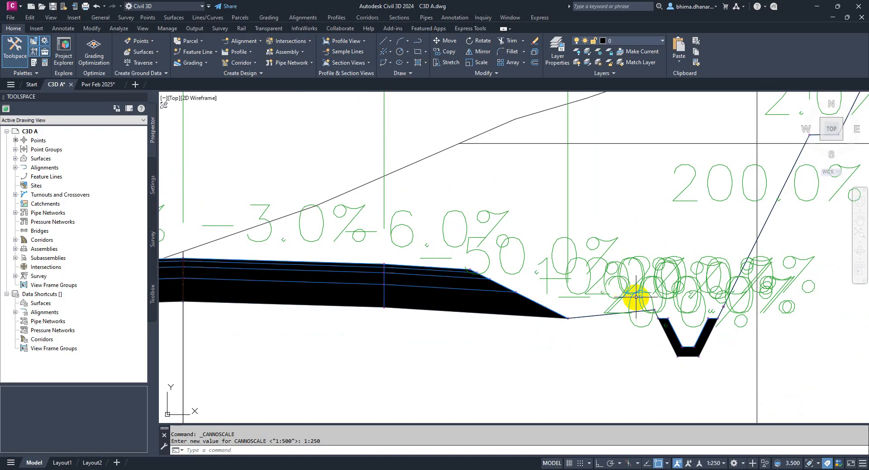
scroll(636, 297, down, 2)
scroll(312, 324, down, 2)
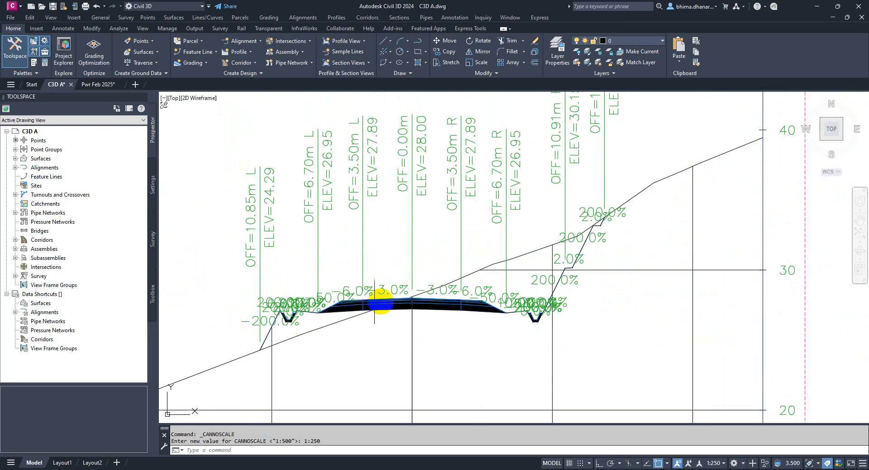
Step: Review the overall grid of section views and the offset and elevation labels of the 0+000.00 section
scroll(524, 200, down, 4)
scroll(426, 200, down, 3)
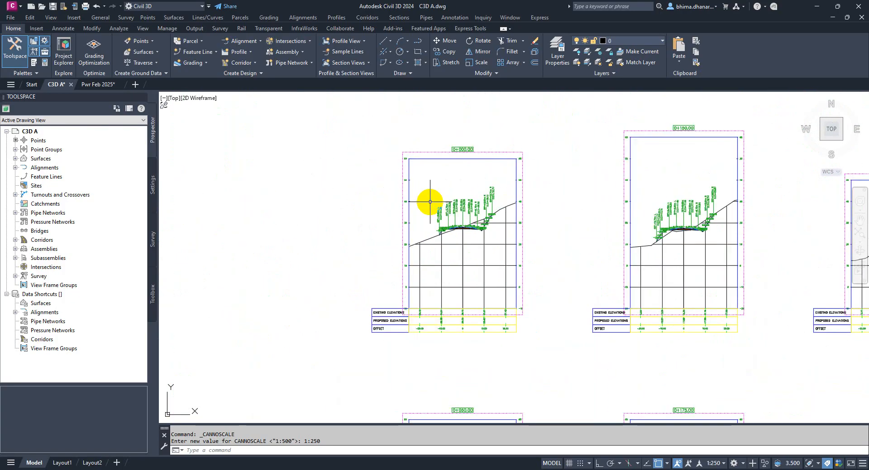
scroll(433, 200, down, 1)
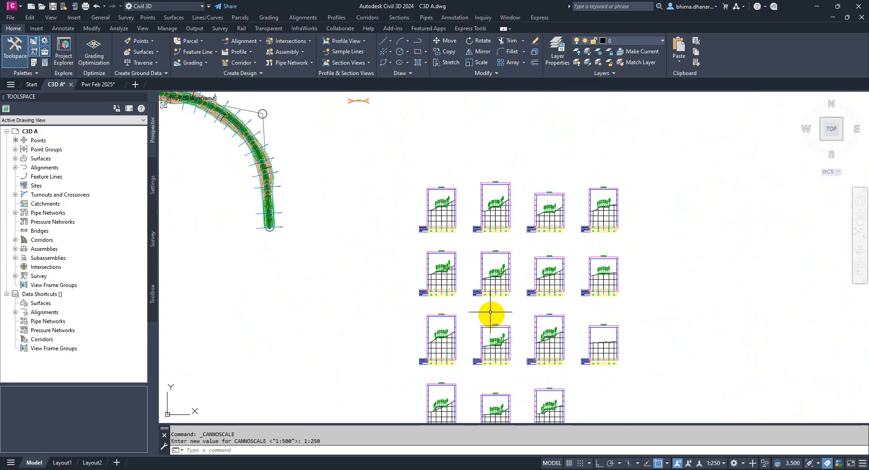
scroll(543, 301, down, 4)
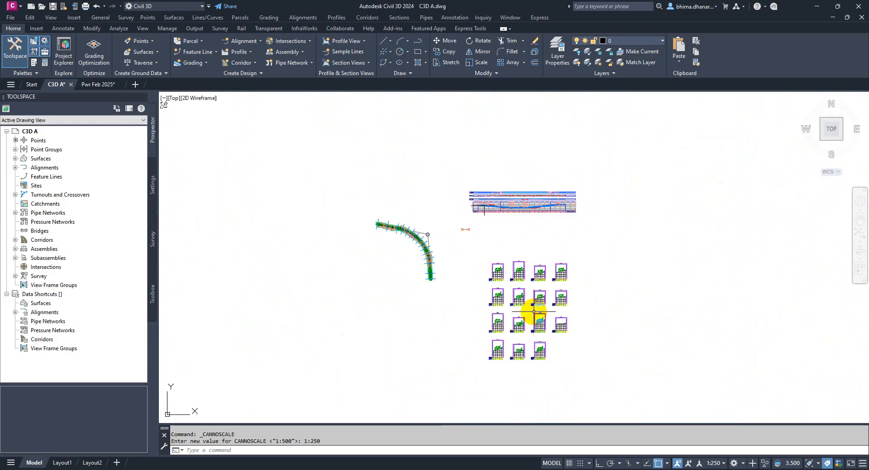
scroll(450, 245, up, 1)
scroll(520, 289, up, 2)
scroll(577, 293, up, 5)
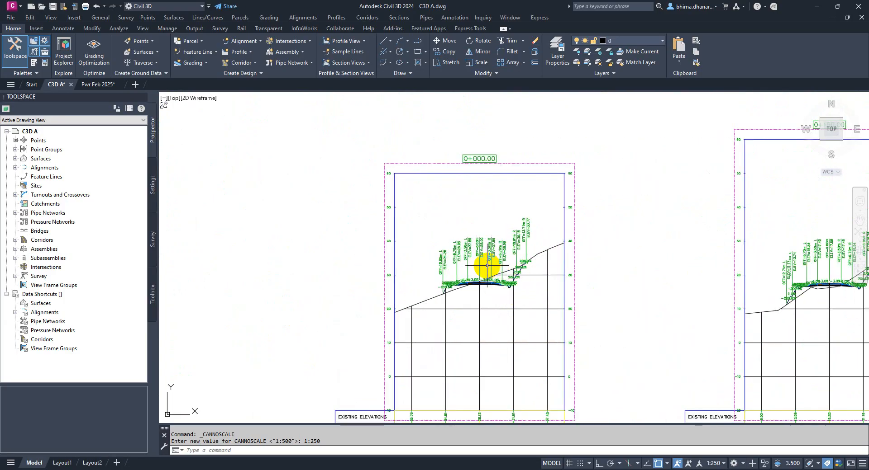
scroll(507, 276, up, 5)
scroll(488, 304, down, 1)
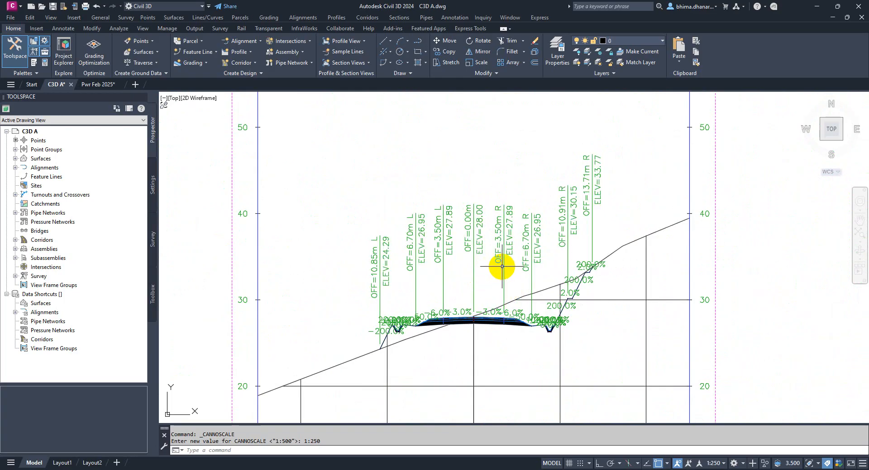
scroll(512, 271, down, 8)
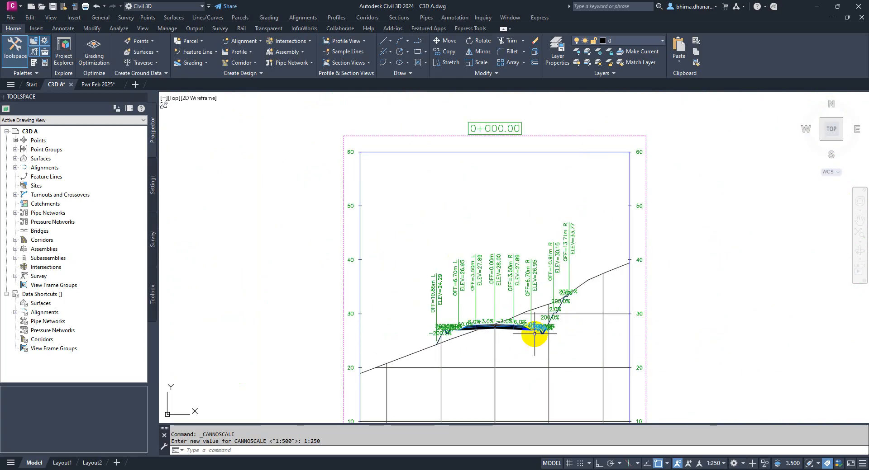
scroll(534, 326, down, 2)
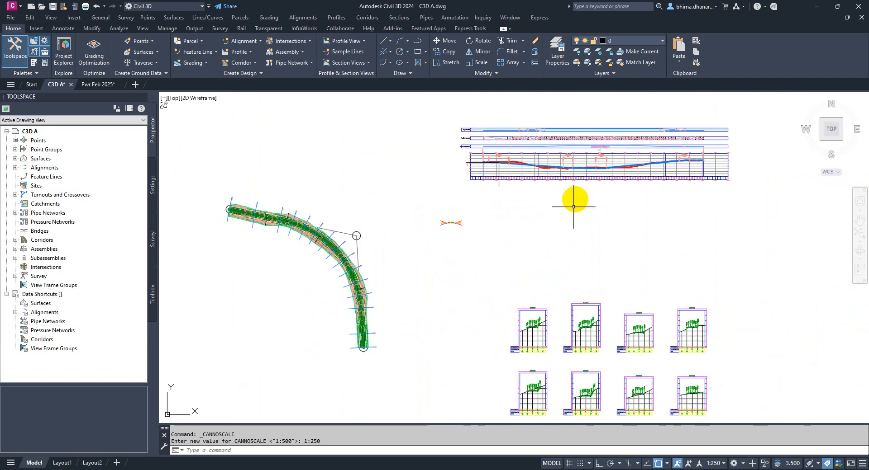
Step: Compare the corridor plan with its profile view, road assembly and cross sections
scroll(317, 242, up, 5)
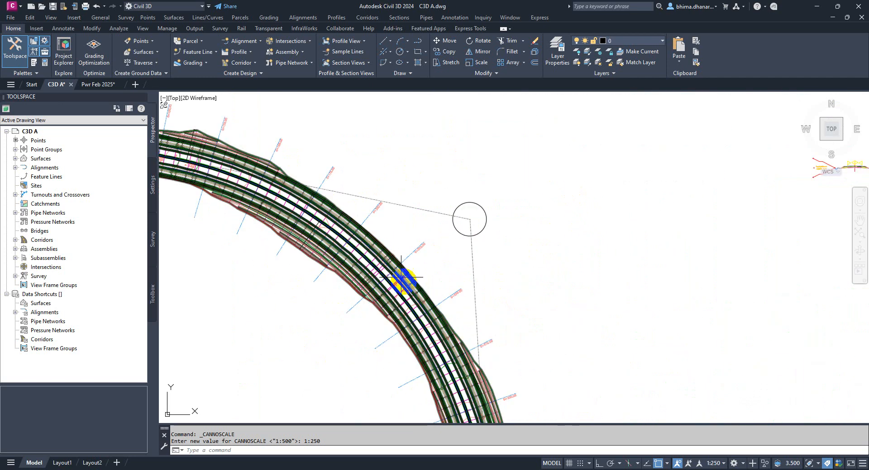
scroll(418, 264, down, 8)
scroll(567, 208, up, 2)
scroll(422, 272, up, 3)
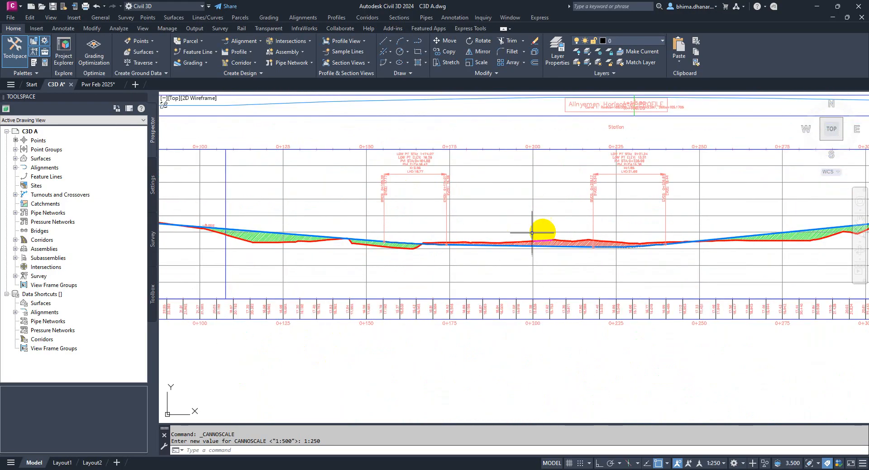
scroll(583, 233, down, 4)
scroll(443, 285, up, 4)
scroll(410, 320, up, 5)
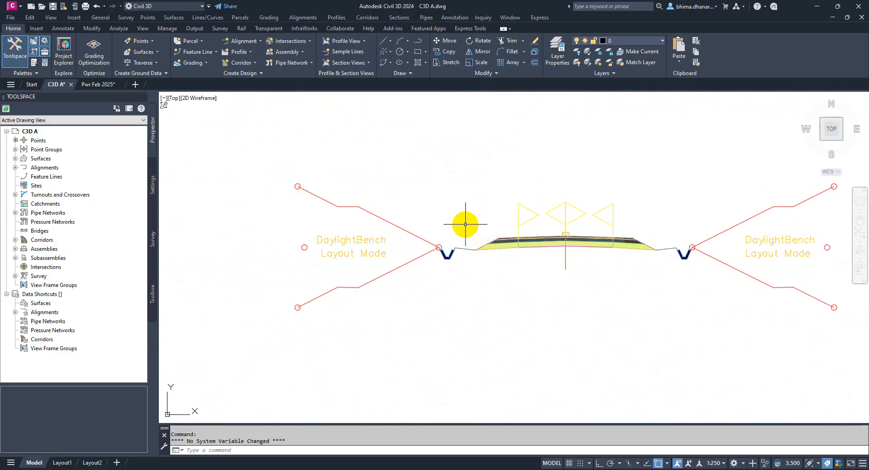
scroll(465, 224, down, 8)
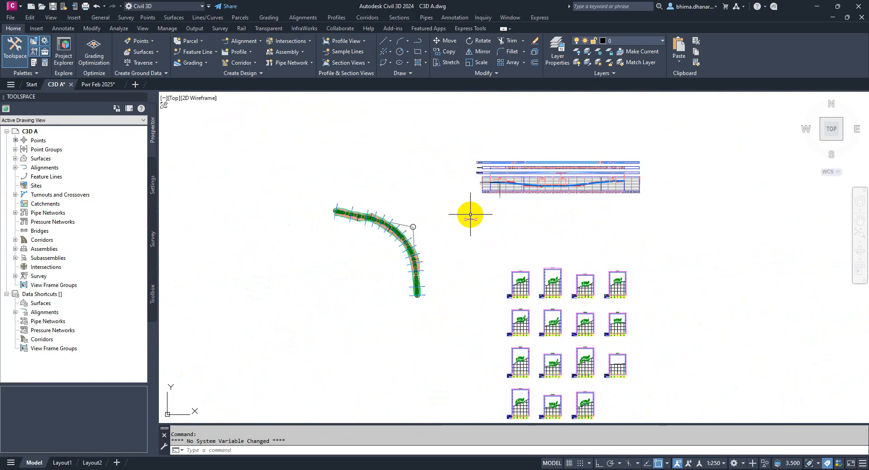
scroll(546, 296, up, 2)
scroll(547, 296, up, 5)
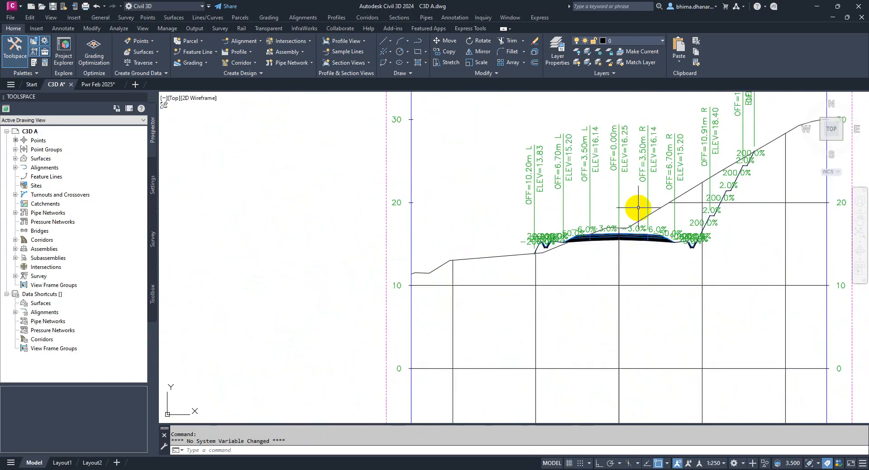
scroll(552, 355, down, 6)
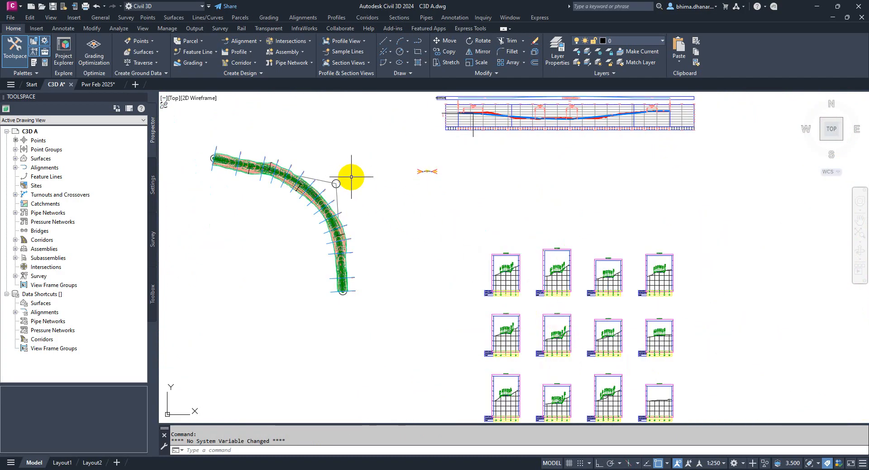
Step: Inspect the horizontal alignment along the corridor curve in plan and leave it unselected
middle_drag(369, 178, 440, 234)
scroll(436, 237, up, 2)
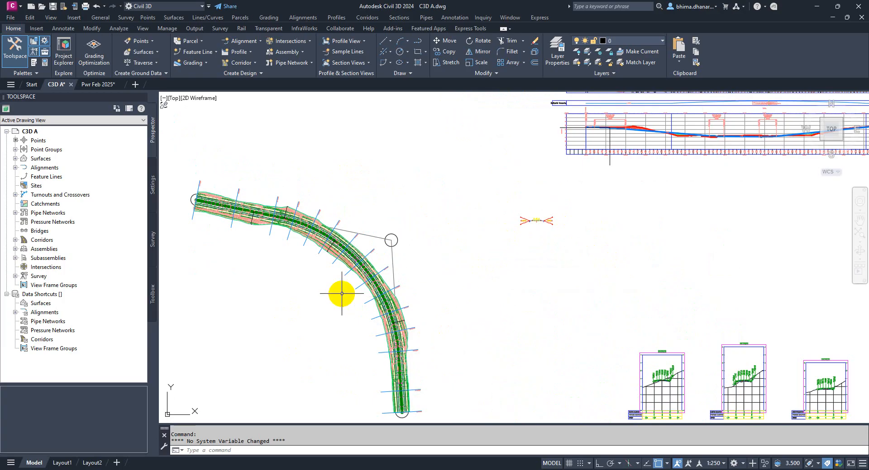
scroll(325, 268, up, 5)
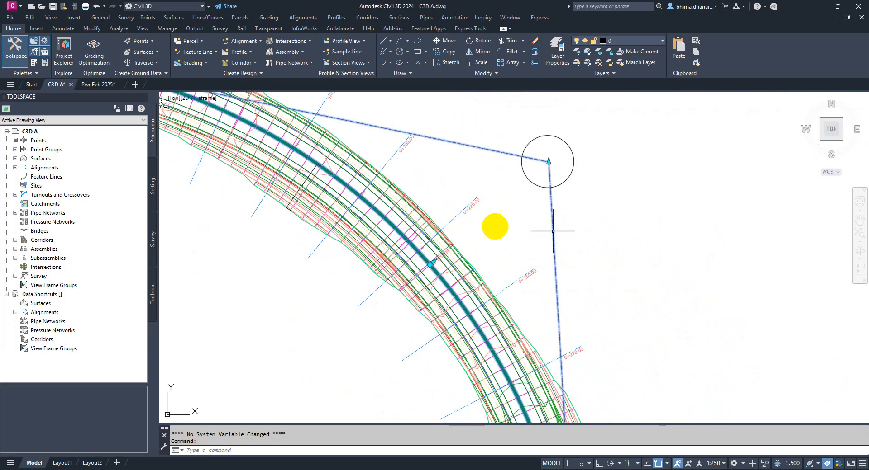
click(393, 213)
scroll(393, 222, down, 5)
scroll(378, 244, down, 3)
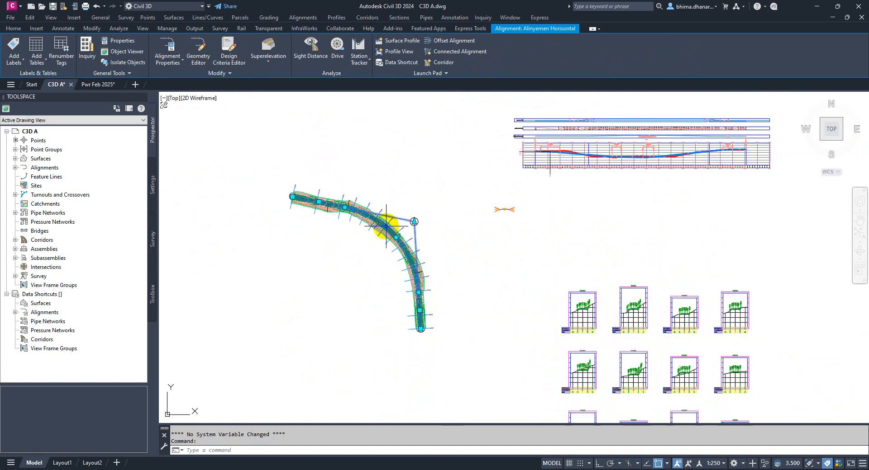
key(Escape)
scroll(548, 347, up, 1)
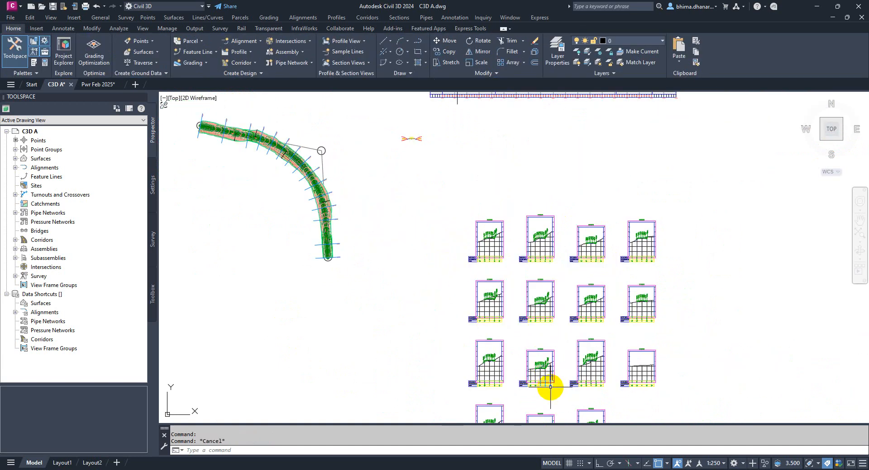
scroll(551, 387, up, 4)
scroll(559, 362, down, 4)
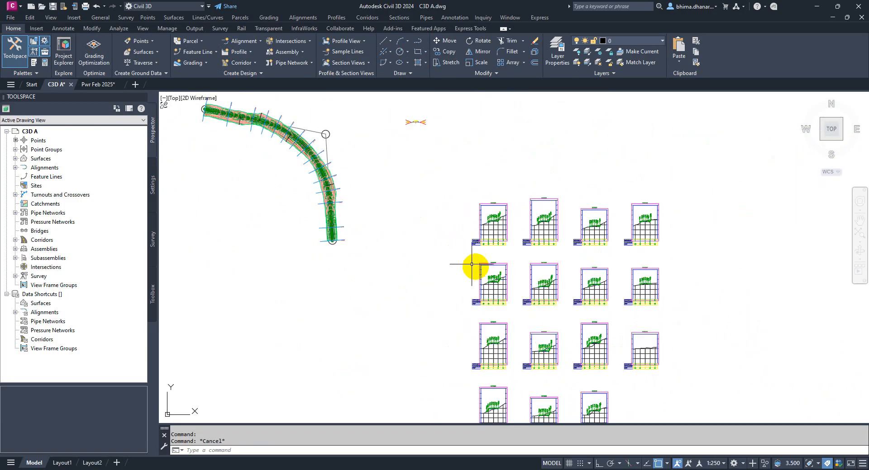
Step: Check the sample line and its 0+225.00 station label on the corridor curve in plan
scroll(311, 145, up, 5)
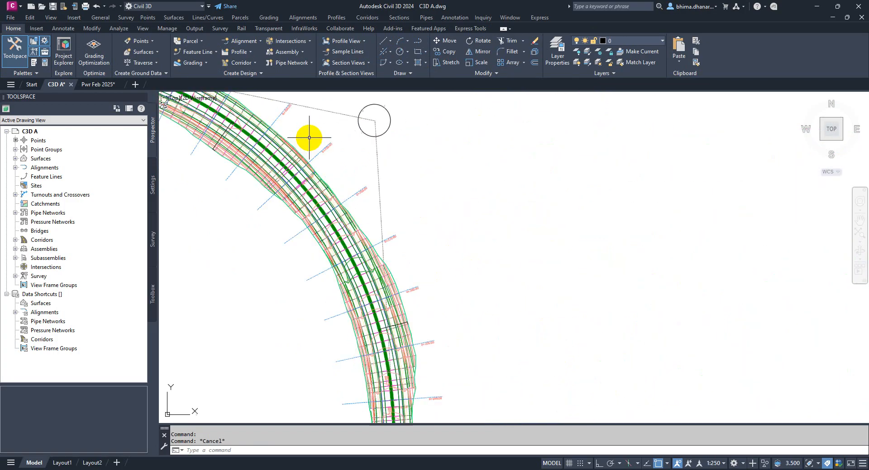
scroll(508, 181, up, 3)
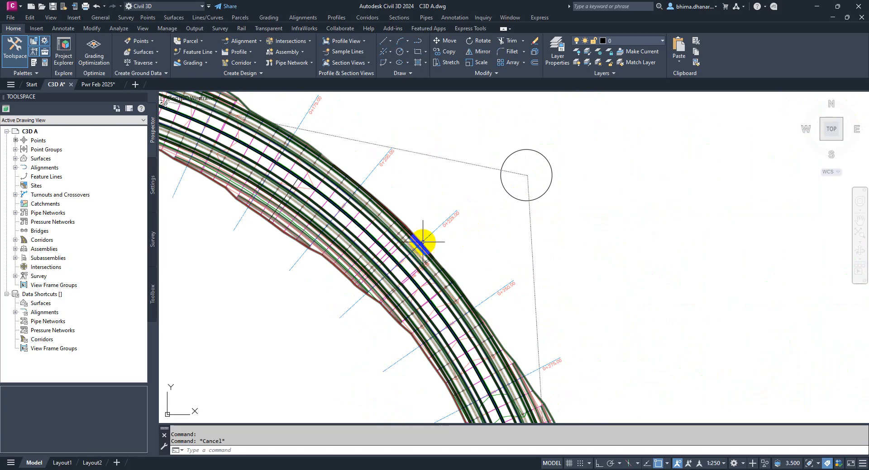
scroll(420, 281, up, 2)
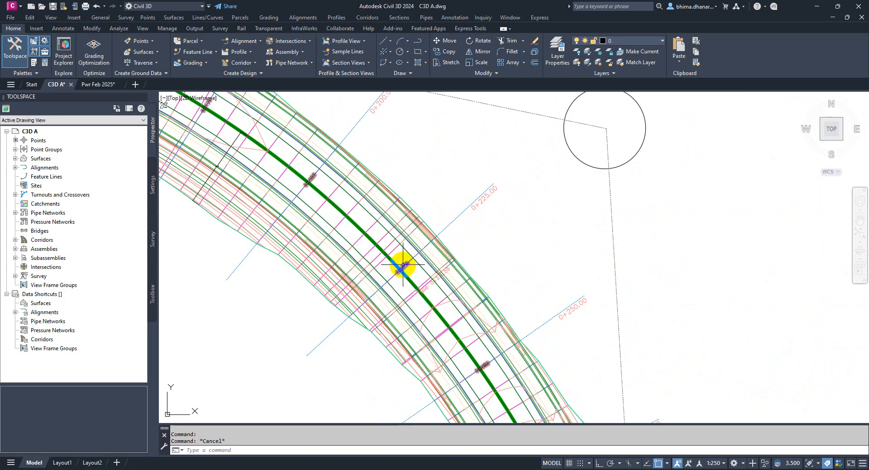
scroll(480, 203, up, 5)
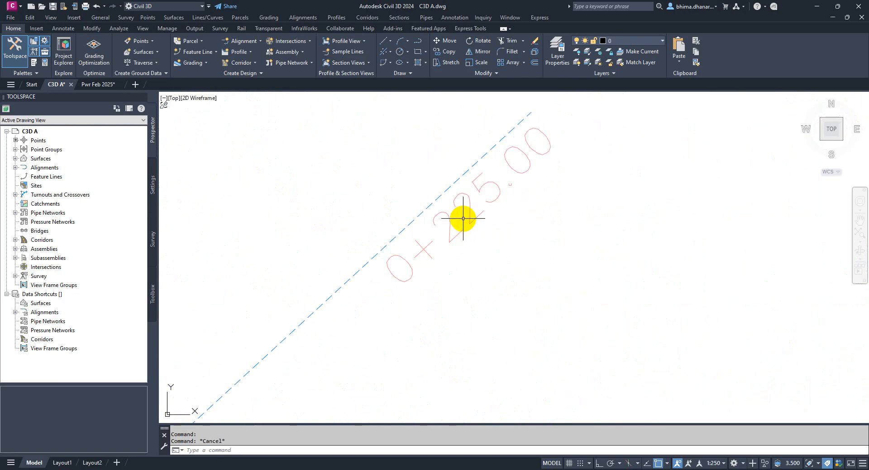
scroll(388, 219, down, 6)
scroll(531, 283, down, 4)
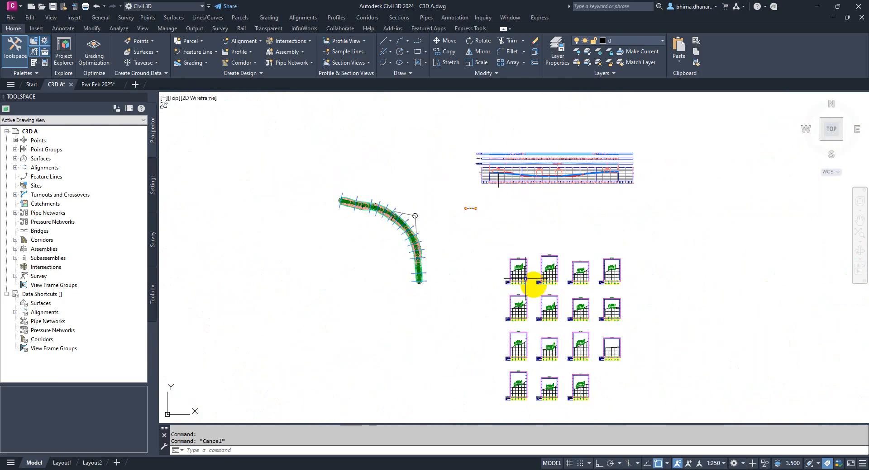
Step: Check the station titles above the section views between 0+000.00 and 0+200.00
scroll(582, 326, up, 7)
scroll(570, 318, down, 1)
scroll(351, 373, up, 3)
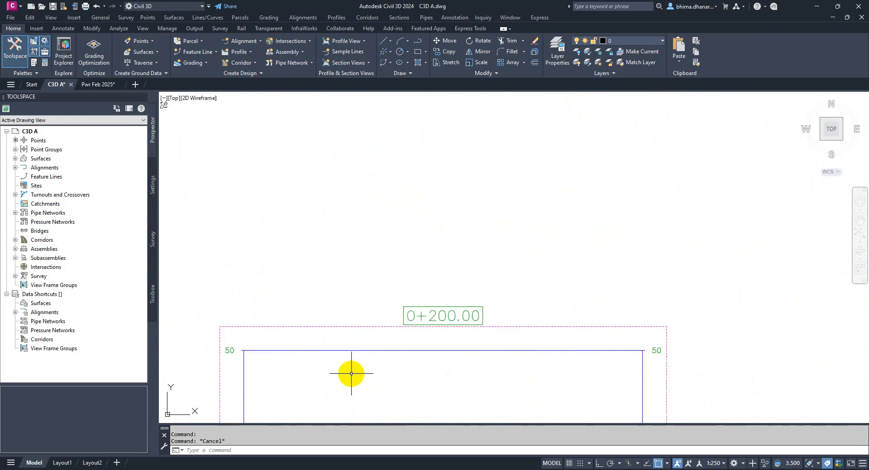
scroll(465, 309, down, 4)
mouse_move(444, 350)
middle_down()
mouse_move(440, 329)
mouse_move(442, 343)
middle_up()
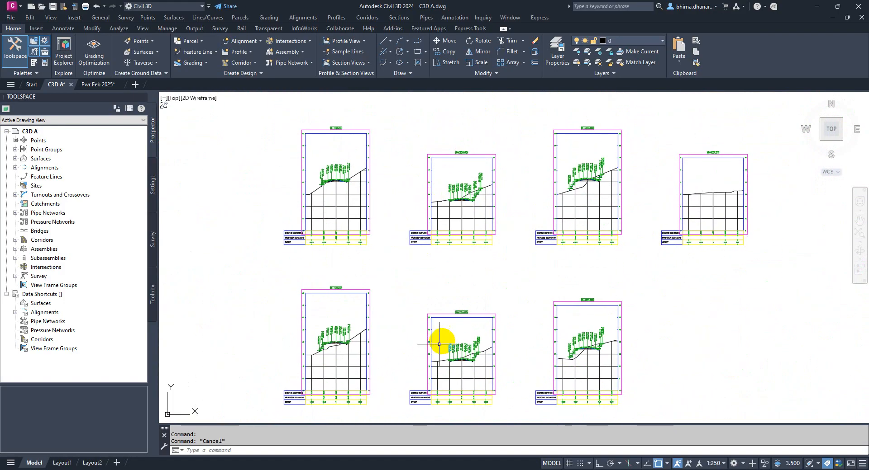
scroll(461, 349, down, 3)
scroll(398, 136, up, 7)
scroll(406, 118, up, 6)
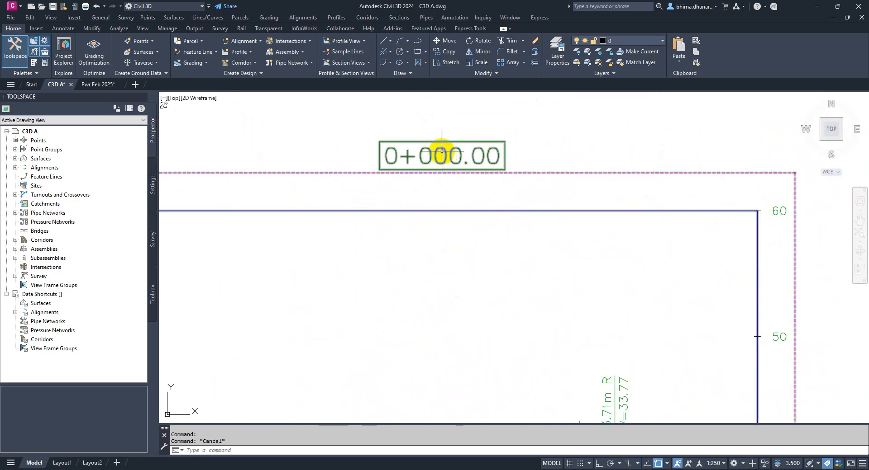
scroll(413, 116, down, 2)
scroll(411, 272, down, 4)
scroll(433, 243, up, 6)
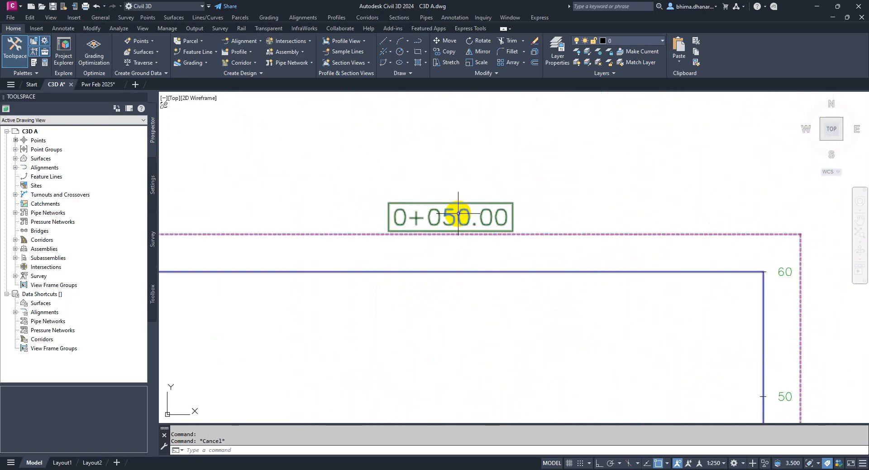
scroll(455, 146, down, 4)
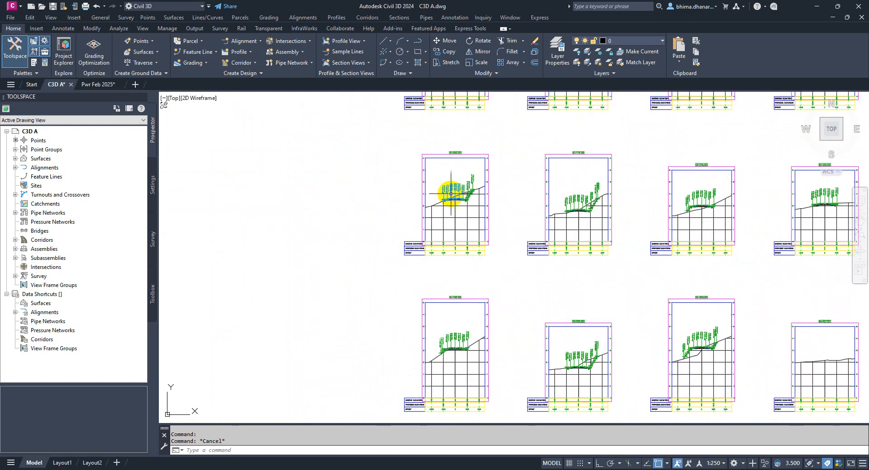
scroll(455, 276, up, 4)
middle_drag(451, 169, 446, 266)
scroll(449, 185, up, 2)
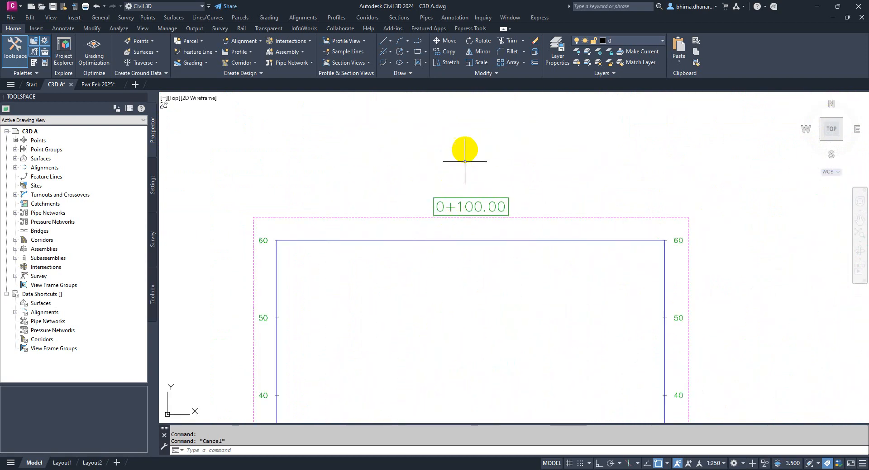
Step: Follow the station order of the section views from the 0+100.00 title to the 0+125.00 title
scroll(465, 161, down, 4)
scroll(455, 267, up, 2)
scroll(483, 188, up, 3)
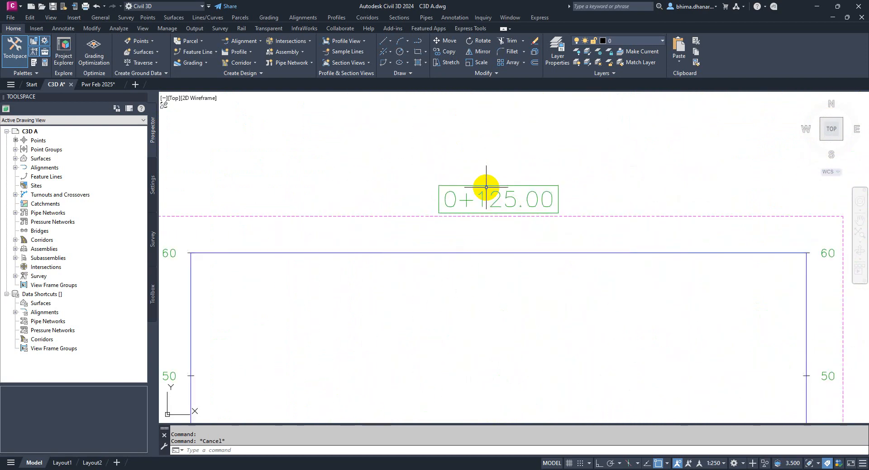
scroll(457, 150, down, 4)
middle_drag(457, 155, 437, 306)
scroll(437, 307, down, 1)
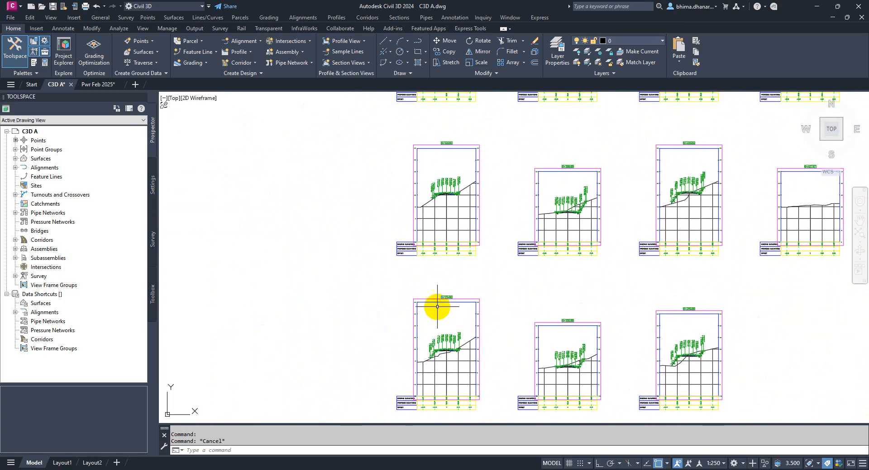
scroll(369, 238, down, 2)
middle_drag(368, 238, 349, 252)
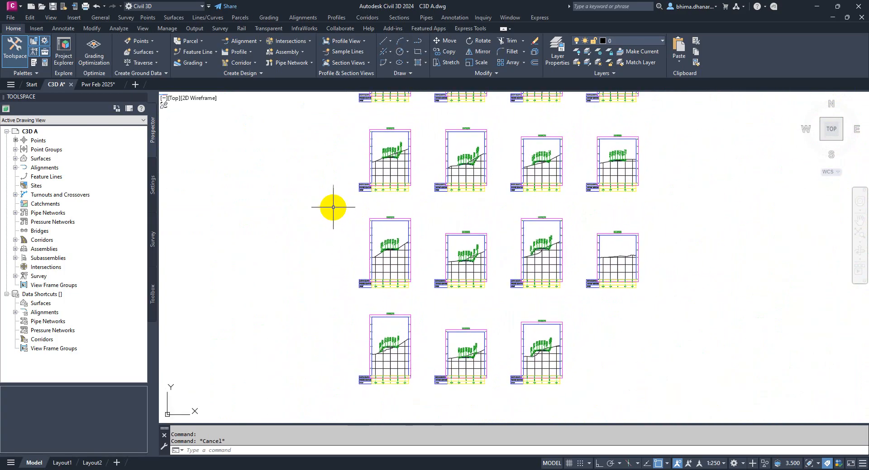
Step: Check the station titles of the 0+150.00, 0+175.00 and 0+200.00 section views
scroll(319, 262, down, 4)
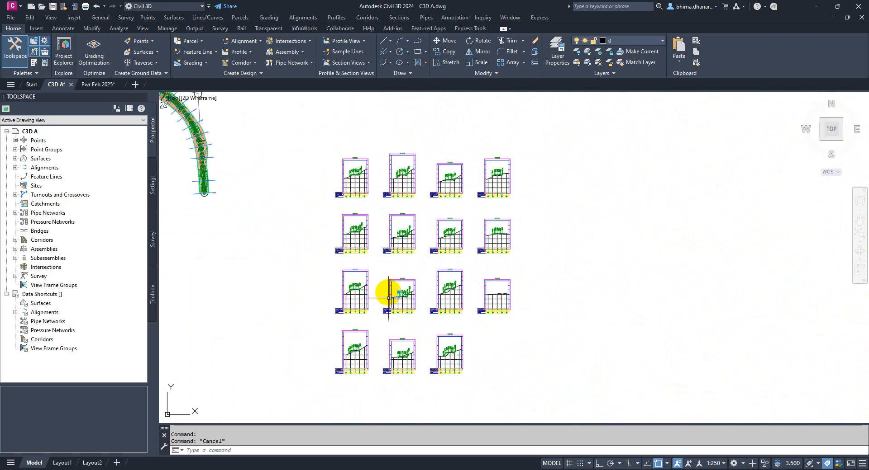
scroll(407, 141, up, 6)
scroll(386, 167, up, 6)
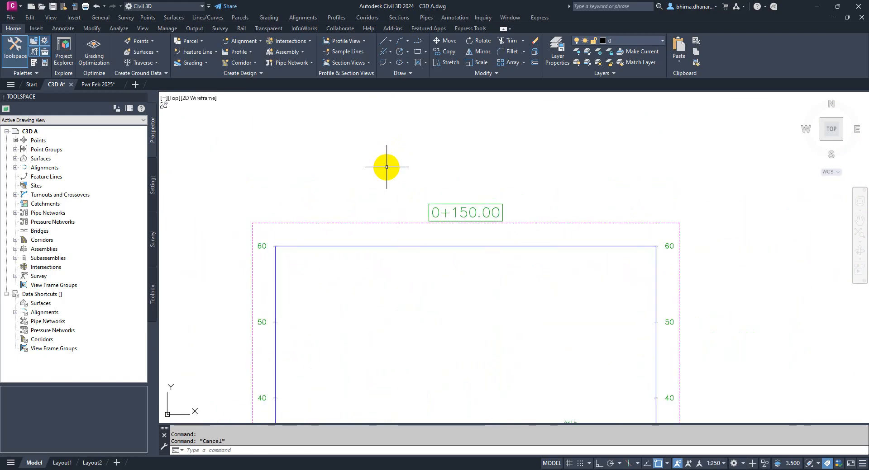
scroll(449, 213, down, 2)
middle_drag(304, 218, 472, 241)
scroll(647, 221, up, 8)
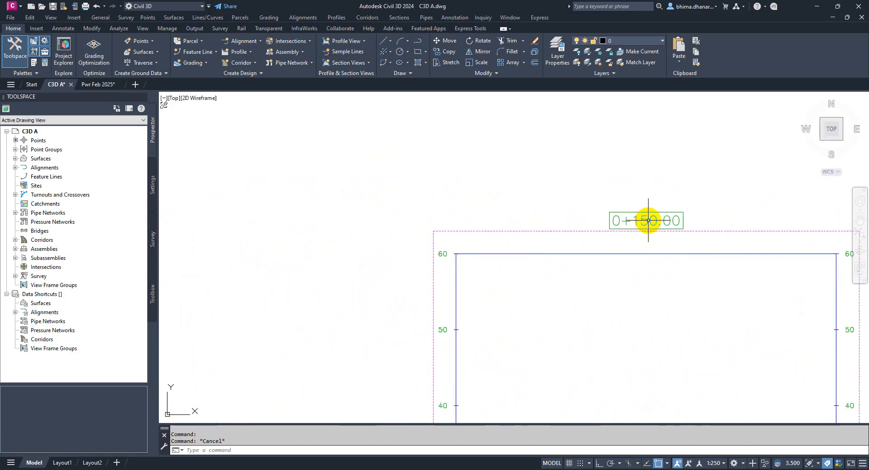
scroll(473, 124, down, 14)
scroll(501, 286, up, 10)
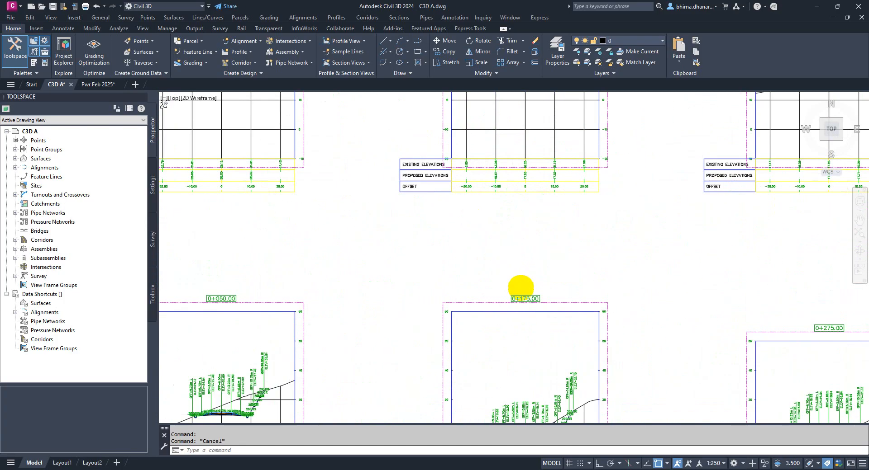
scroll(487, 231, down, 9)
scroll(486, 389, up, 8)
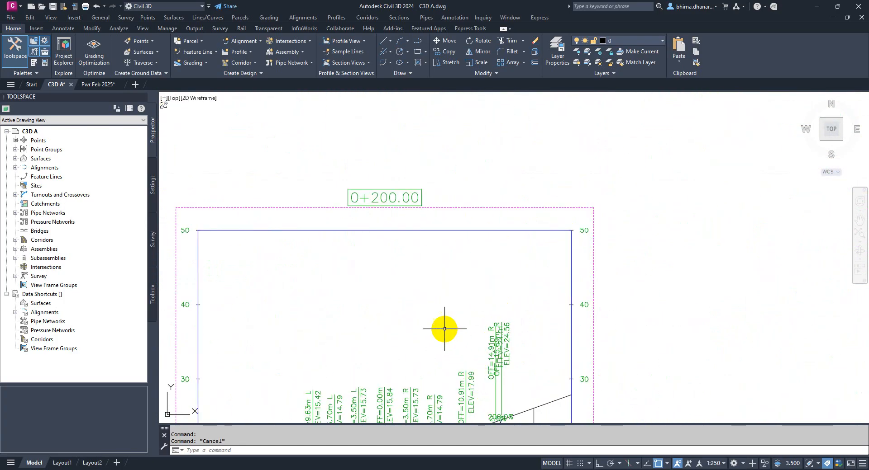
scroll(397, 194, down, 12)
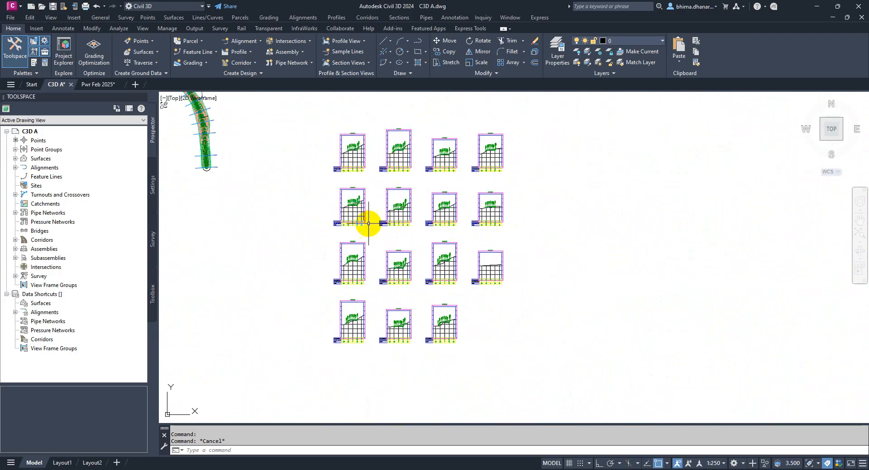
Step: Capture a screen snip of the road cross section and its labels in the 0+225.00 section view
scroll(369, 224, up, 8)
scroll(436, 305, down, 6)
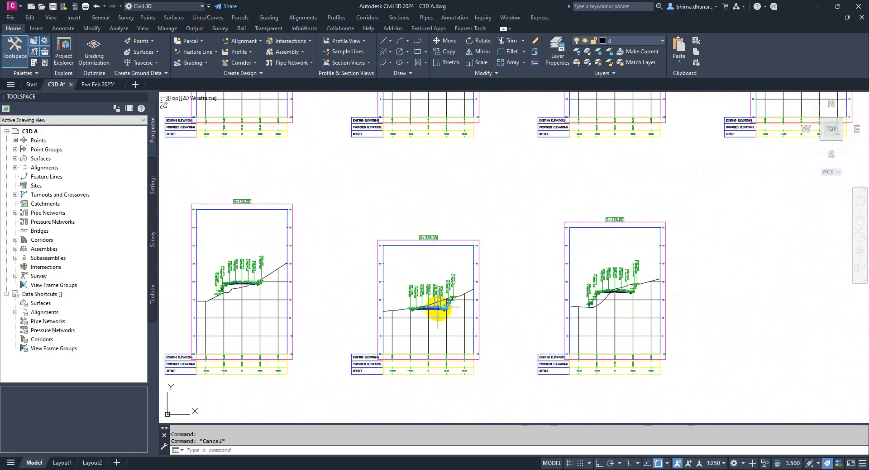
scroll(436, 320, up, 6)
middle_drag(351, 243, 372, 298)
scroll(373, 298, up, 2)
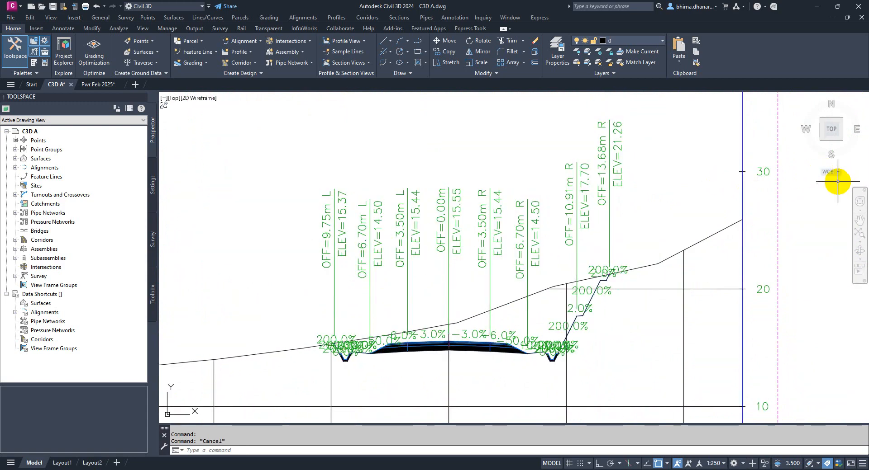
key(super+shift+s)
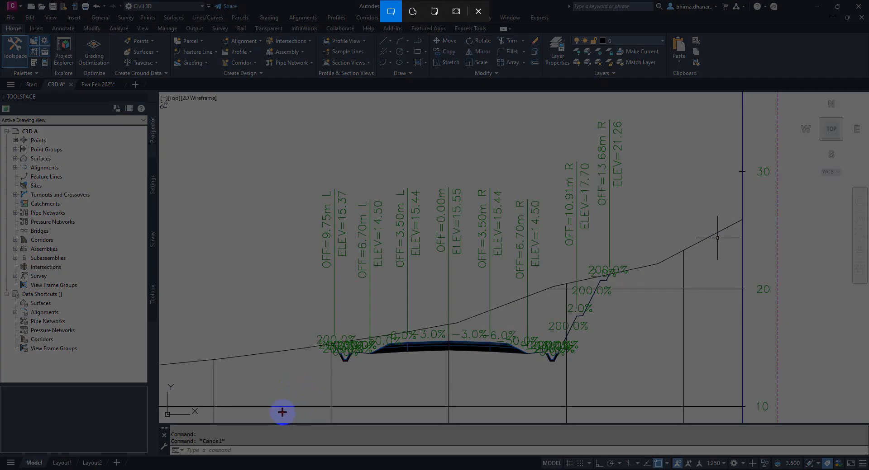
drag(209, 410, 691, 101)
scroll(638, 263, down, 5)
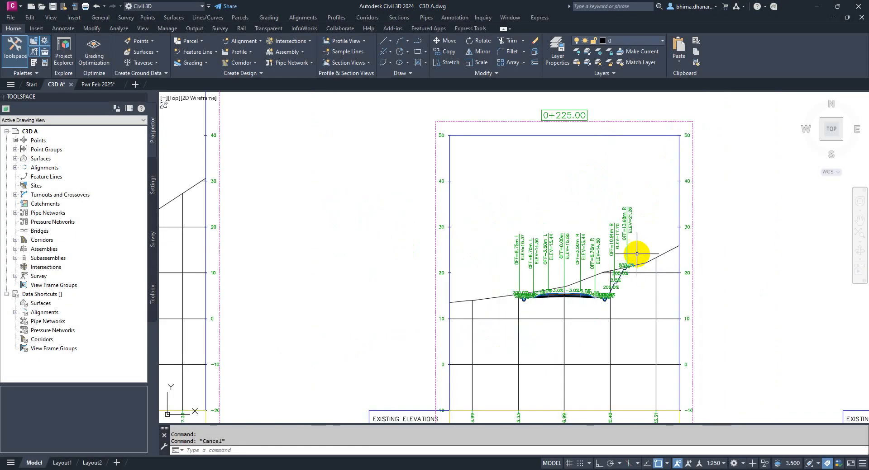
Step: Paste the captured image into the 0+225.00 section view, above the road cross section
key(ctrl+v)
key(Escape)
scroll(454, 224, up, 6)
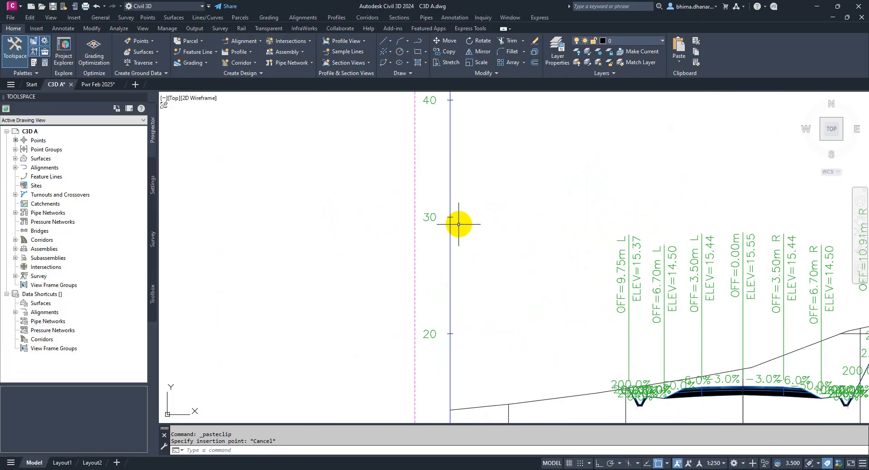
scroll(385, 308, down, 5)
scroll(310, 314, up, 5)
key(ctrl+v)
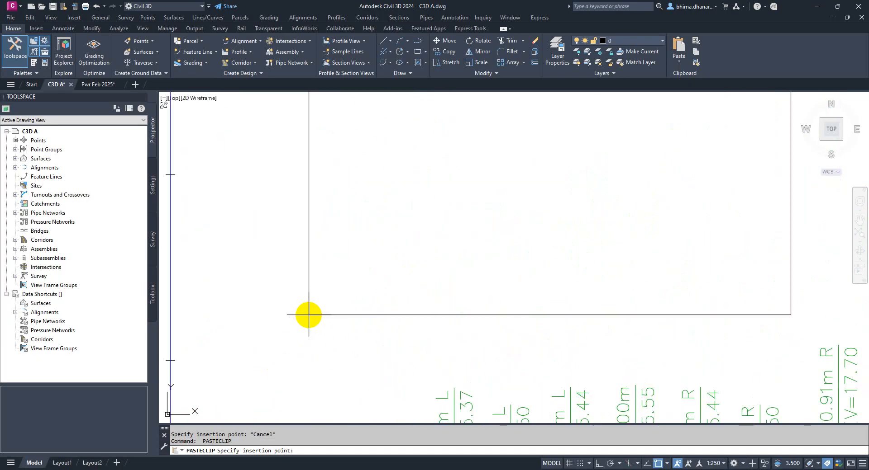
scroll(325, 310, down, 5)
click(325, 309)
scroll(356, 281, down, 2)
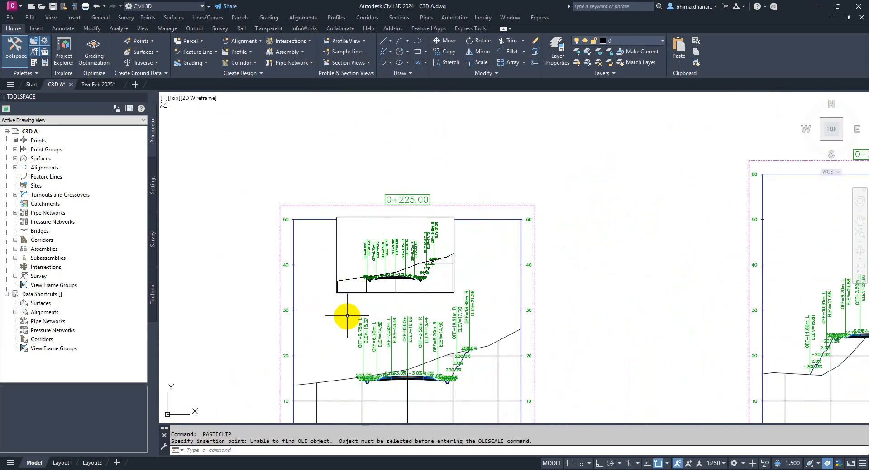
text(sc)
key(Return)
click(360, 293)
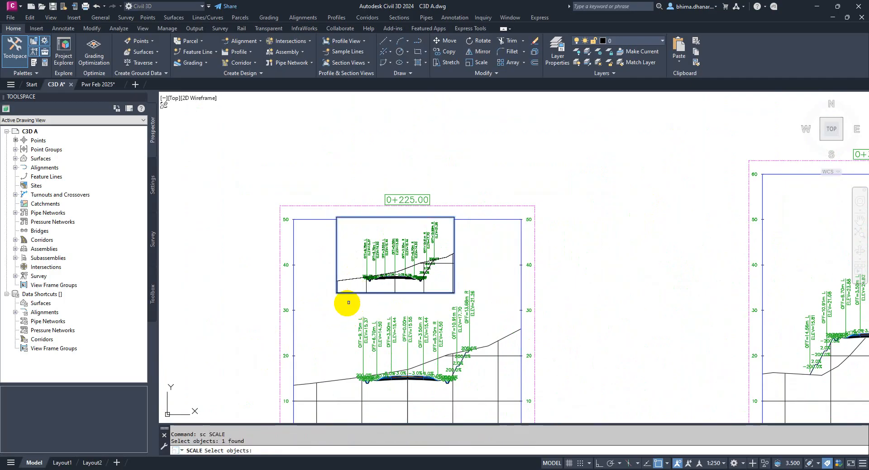
key(Return)
scroll(338, 314, up, 4)
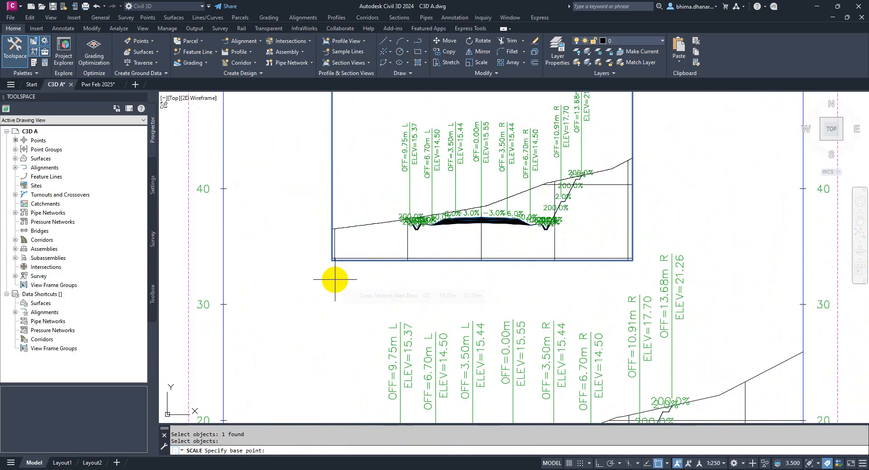
scroll(335, 280, down, 2)
key(Escape)
Step: Move the pasted image so its road centreline lines up with the centreline of the 0+225.00 section below
text(m)
key(Return)
click(355, 276)
click(351, 263)
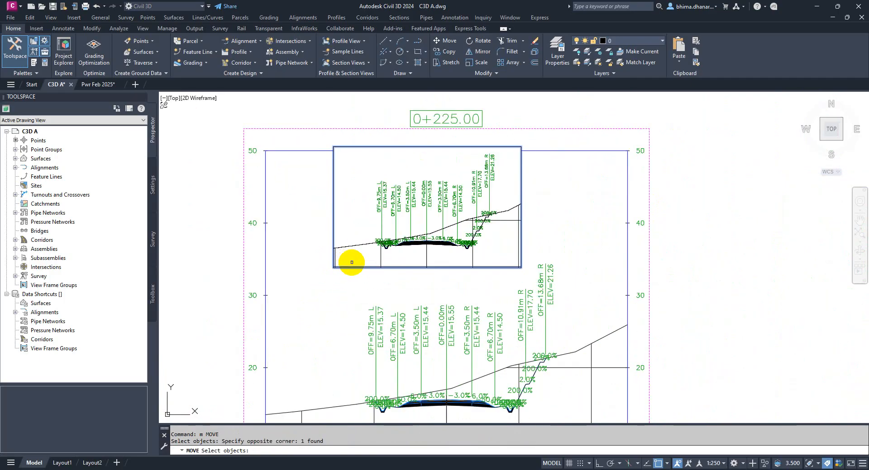
scroll(427, 279, down, 2)
scroll(392, 308, up, 2)
key(Return)
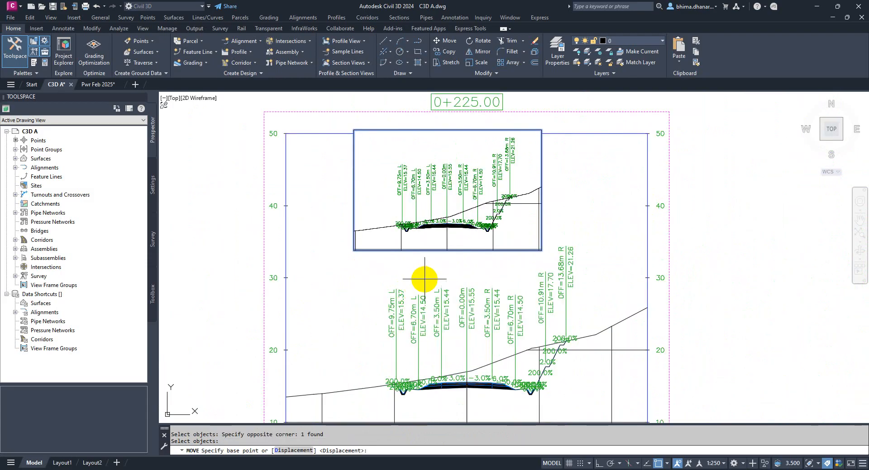
click(447, 267)
click(467, 268)
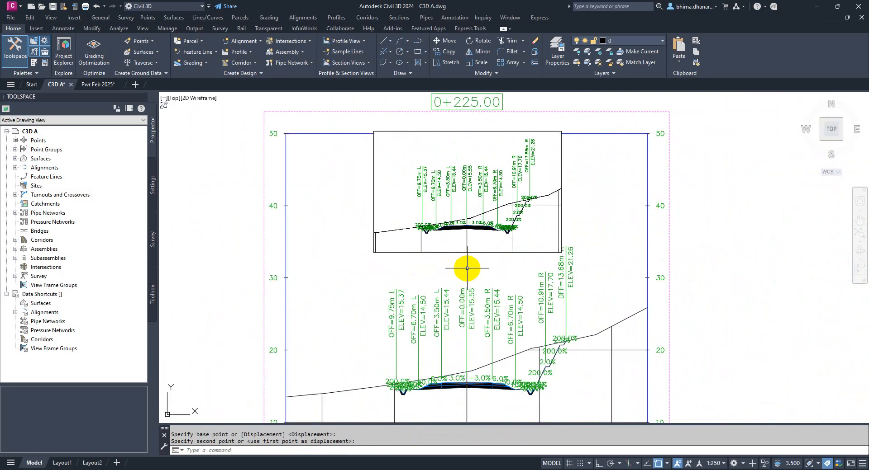
Step: Scale the pasted image by reference about its centreline so its width matches the 0+225.00 cross section below
text(sc)
key(Return)
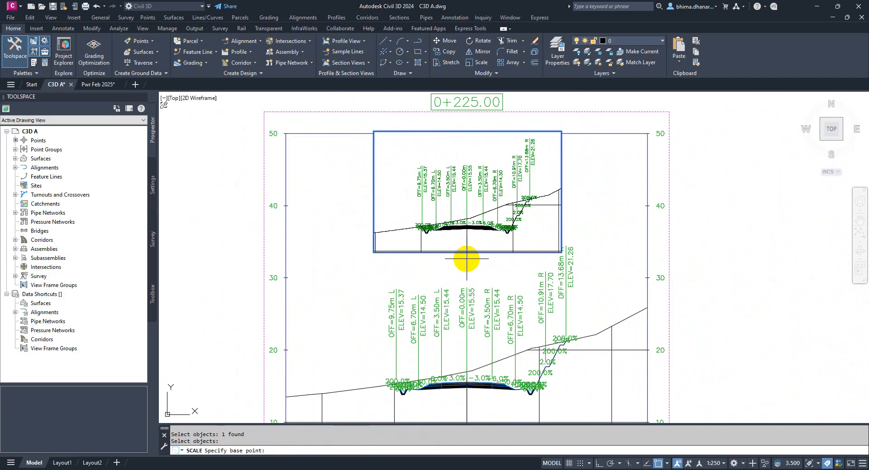
text(r)
key(Return)
click(466, 259)
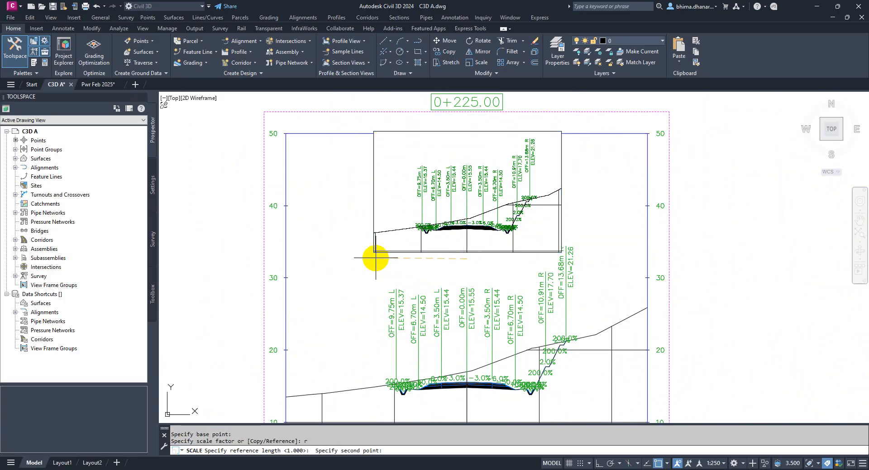
click(375, 259)
click(322, 267)
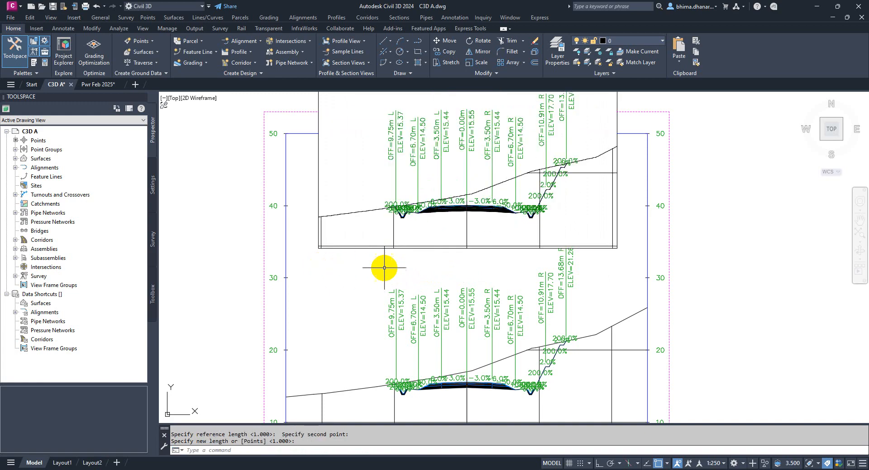
Step: Move the horizontal alignment's intersection point in plan from the marker circle toward the inside of the curve
scroll(537, 271, down, 10)
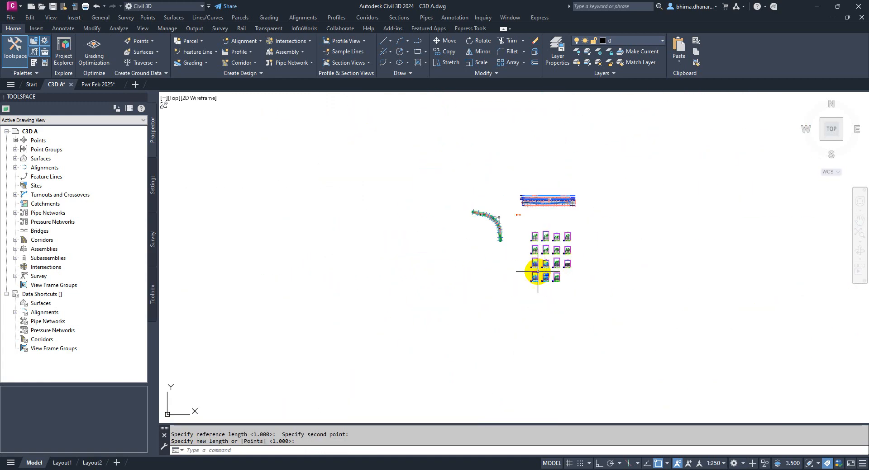
scroll(508, 237, up, 10)
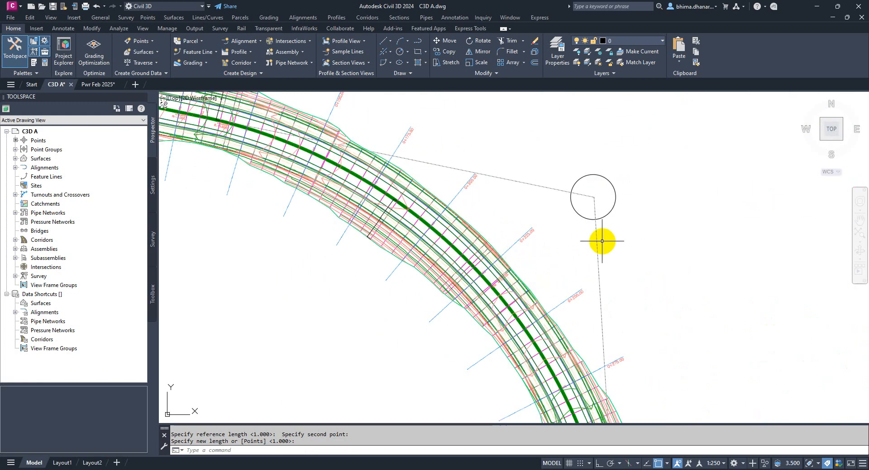
click(597, 243)
scroll(508, 236, down, 2)
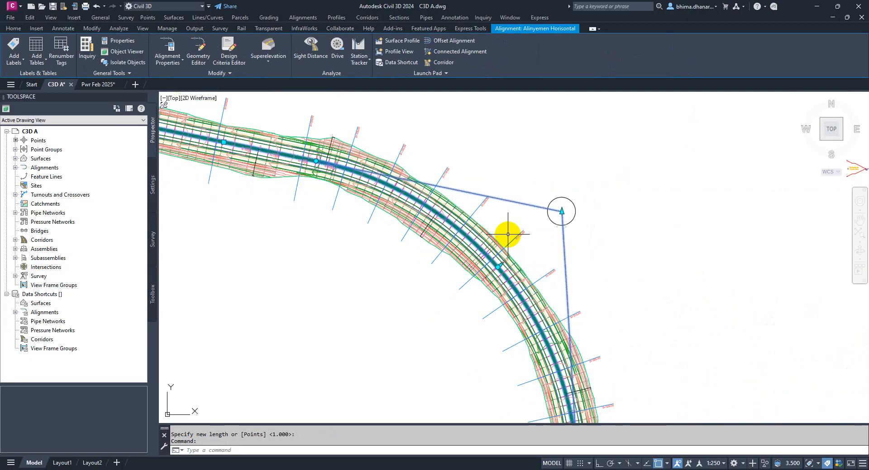
click(562, 212)
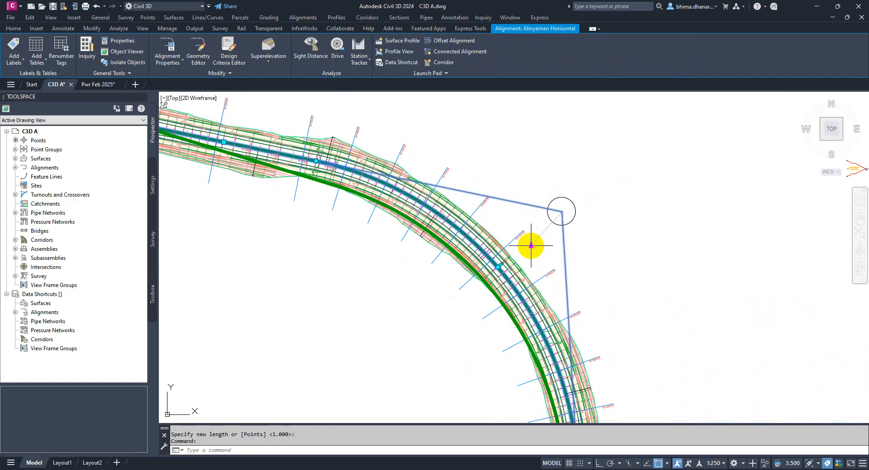
click(530, 246)
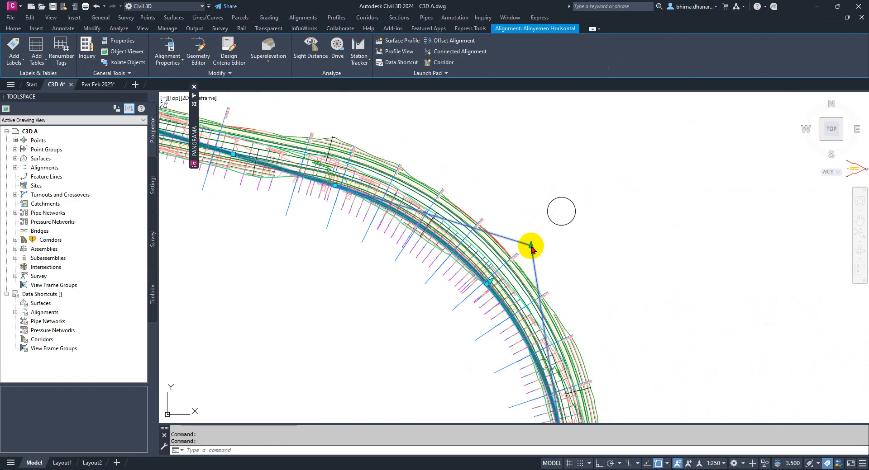
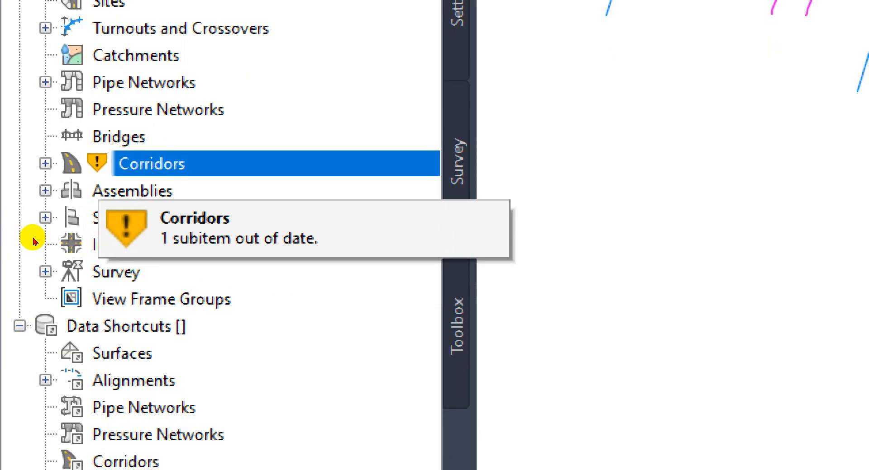
Step: Expand the Corridors collection and review the commands offered for all corridors and for Koridor Jalan 1, including the rebuild options
key(Right)
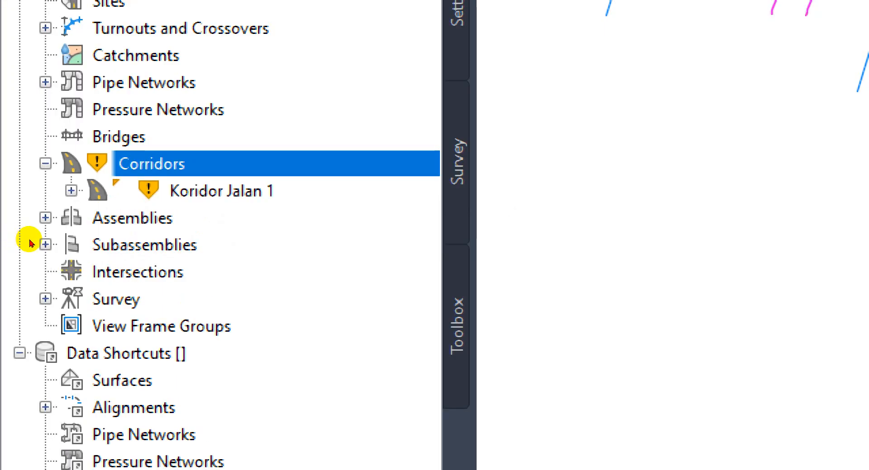
key(Down)
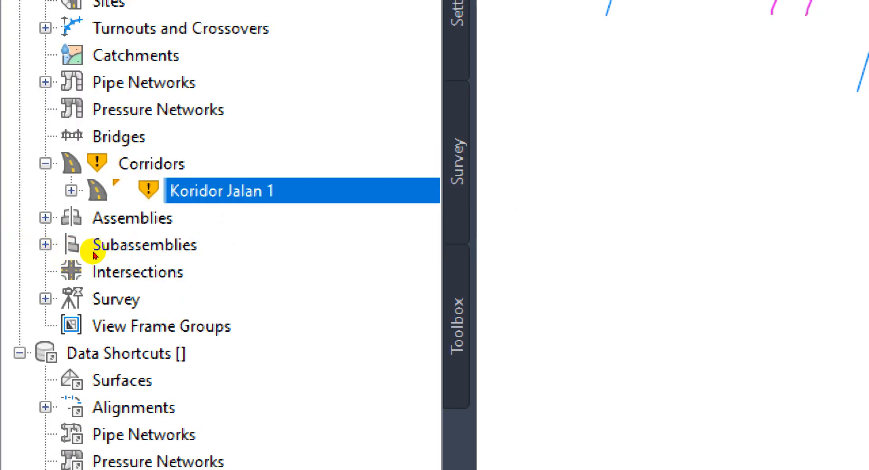
key(Up)
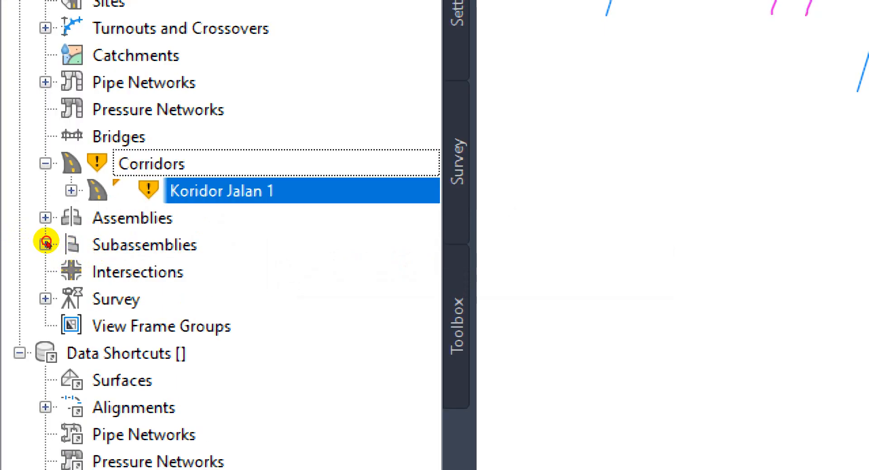
key(Menu)
key(Down)
key(Down)
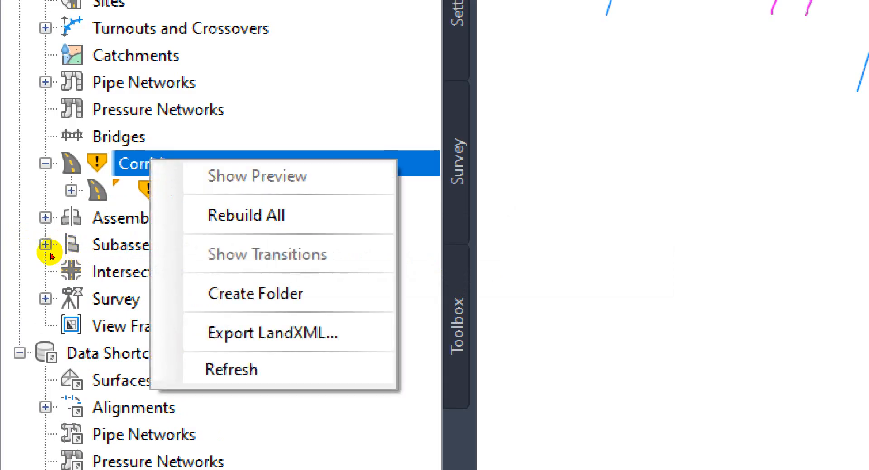
key(Escape)
key(Down)
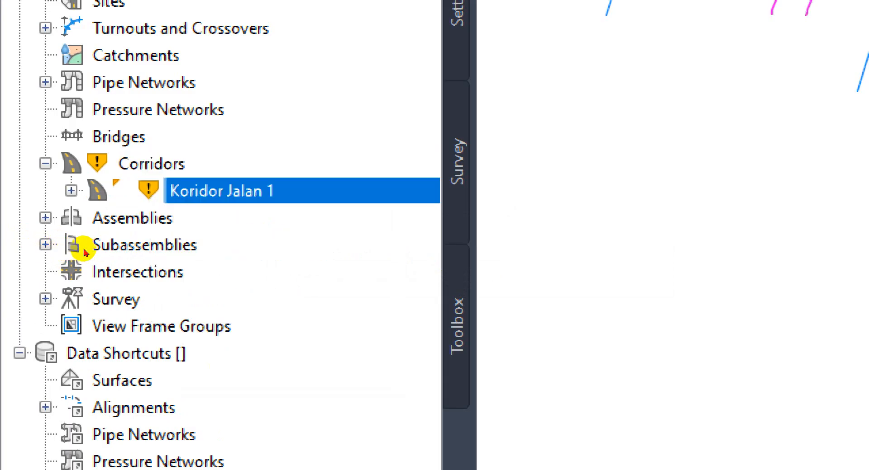
key(Menu)
key(Down)
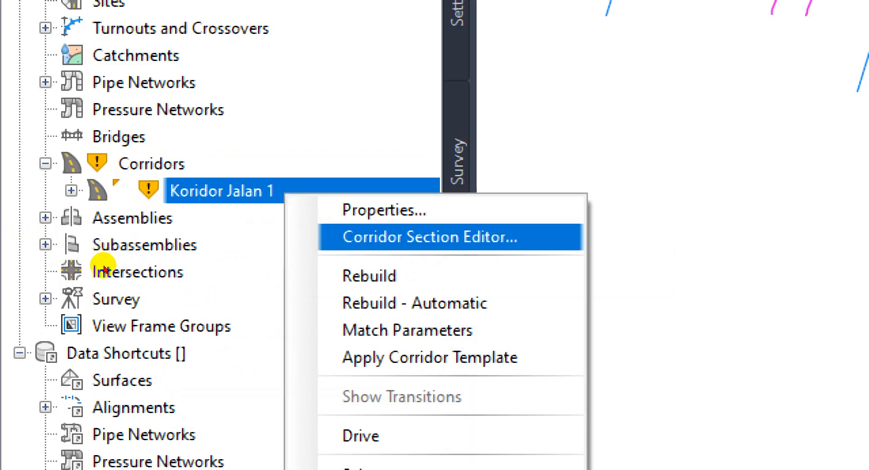
key(Down)
key(Escape)
key(Up)
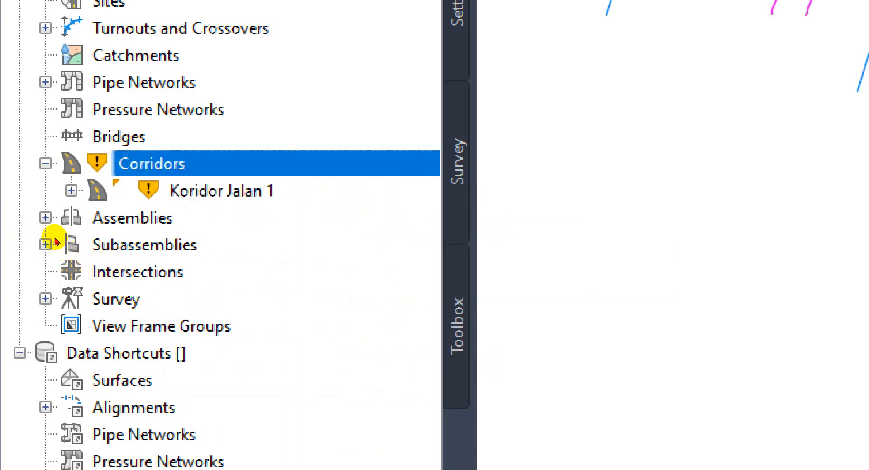
key(Menu)
key(Down)
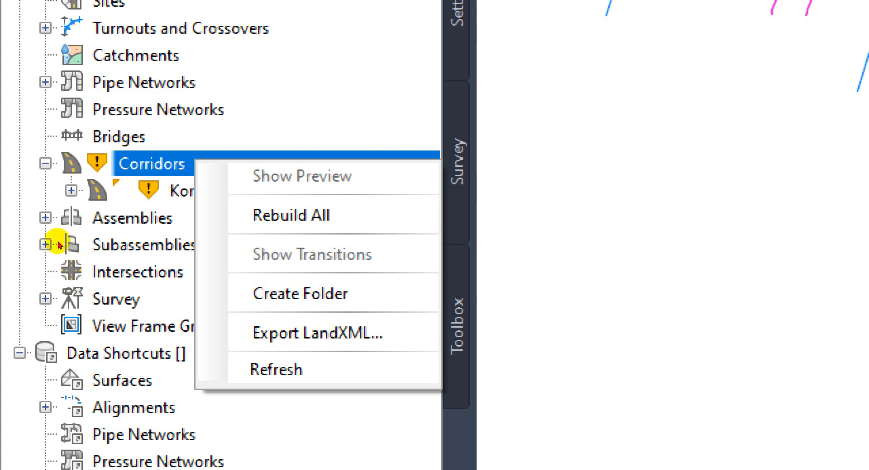
key(Escape)
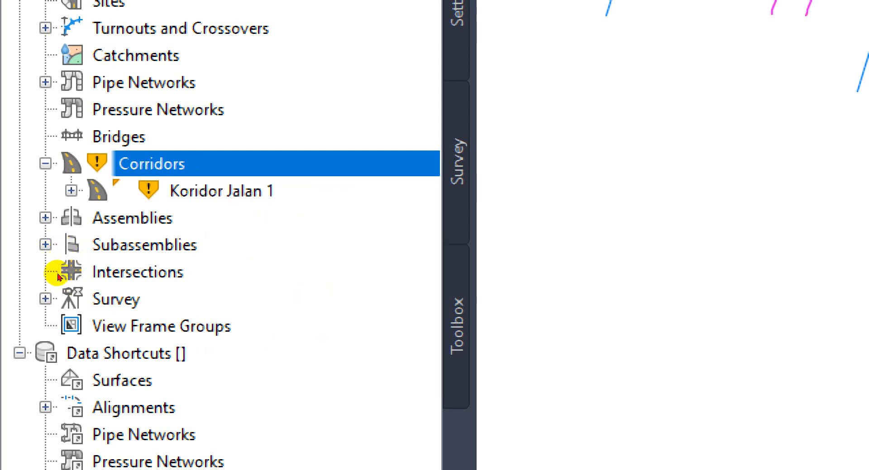
key(Down)
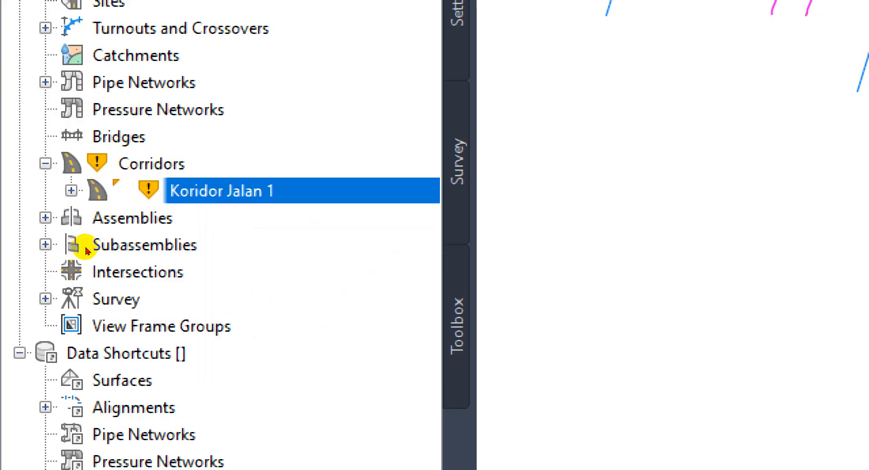
key(shift+F10)
key(Down)
key(Down)
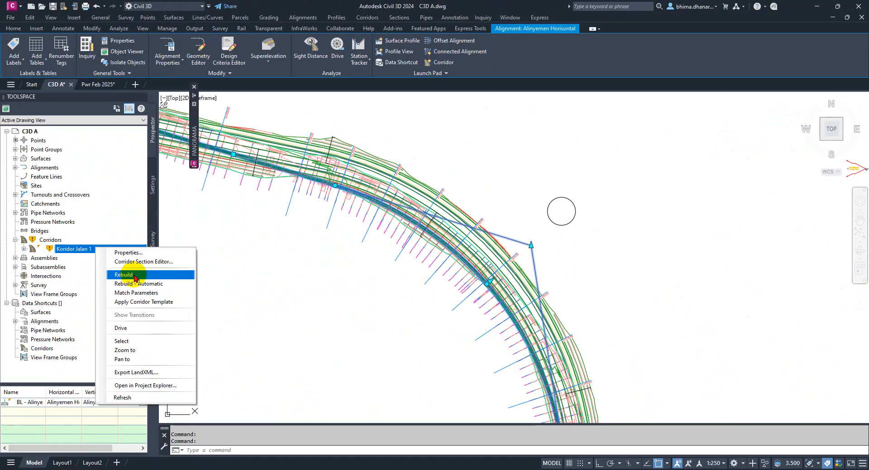
click(431, 136)
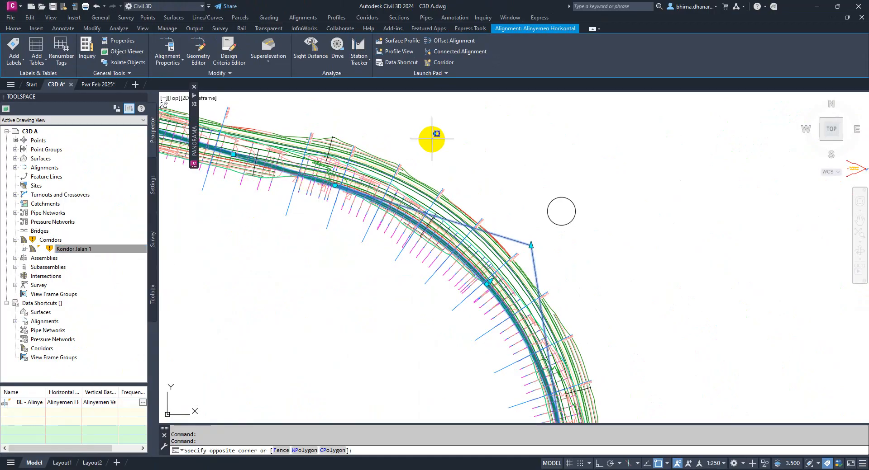
scroll(429, 123, down, 5)
key(Escape)
Step: Rebuild the Koridor Jalan 1 corridor to update the 0+225.00 cross section
scroll(500, 218, up, 4)
scroll(664, 341, up, 4)
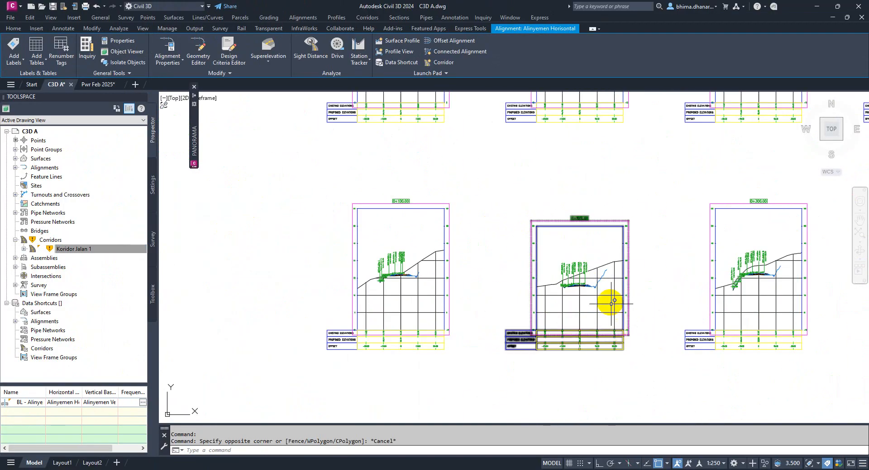
scroll(539, 399, up, 8)
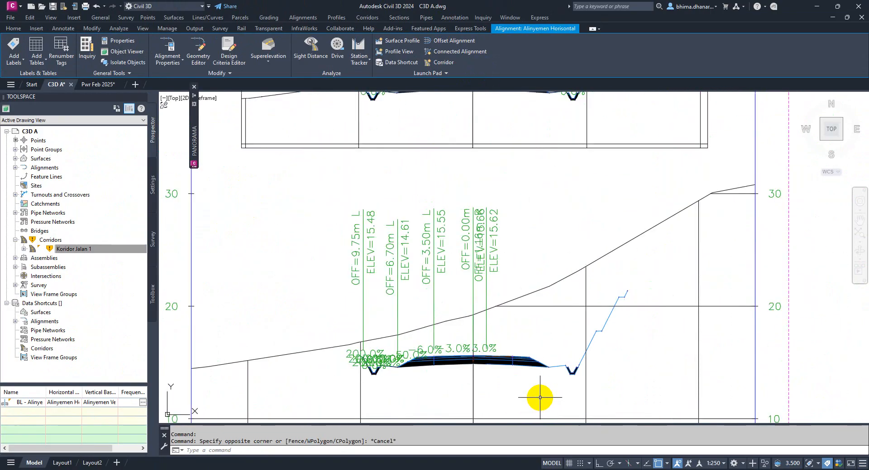
scroll(463, 296, down, 3)
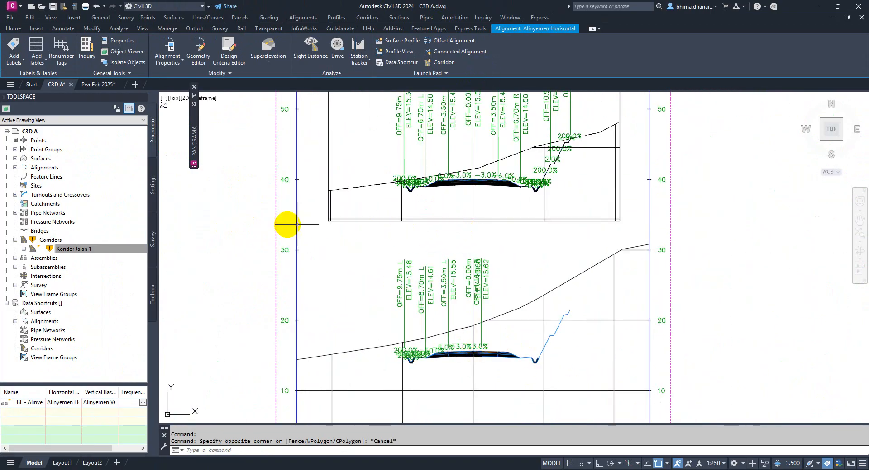
click(112, 249)
right_click(112, 249)
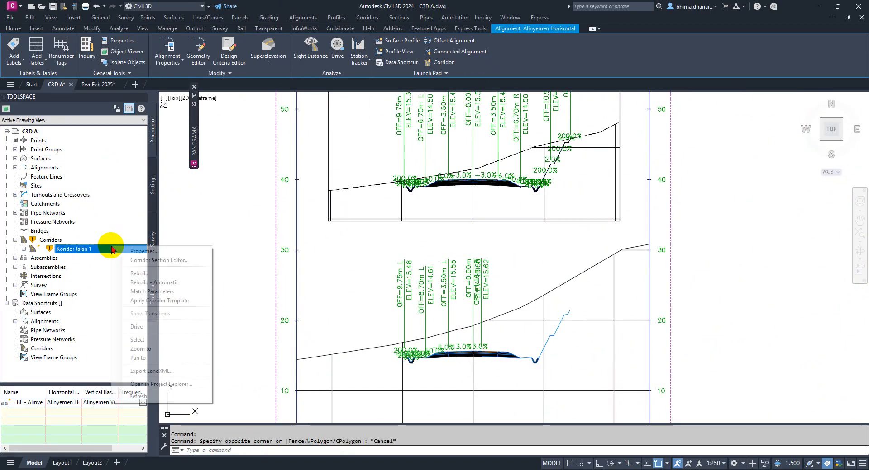
click(135, 273)
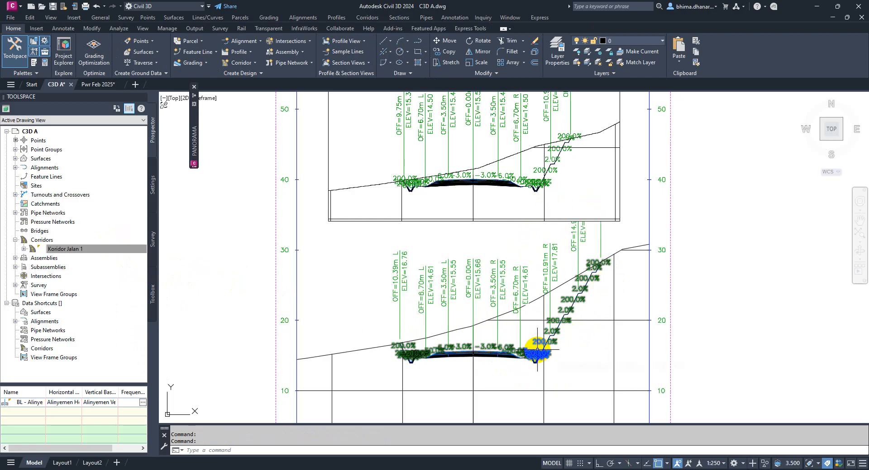
Step: Compare the rebuilt 0+225.00 cross section with the pasted image above it and check the neighbouring section views
scroll(537, 353, down, 8)
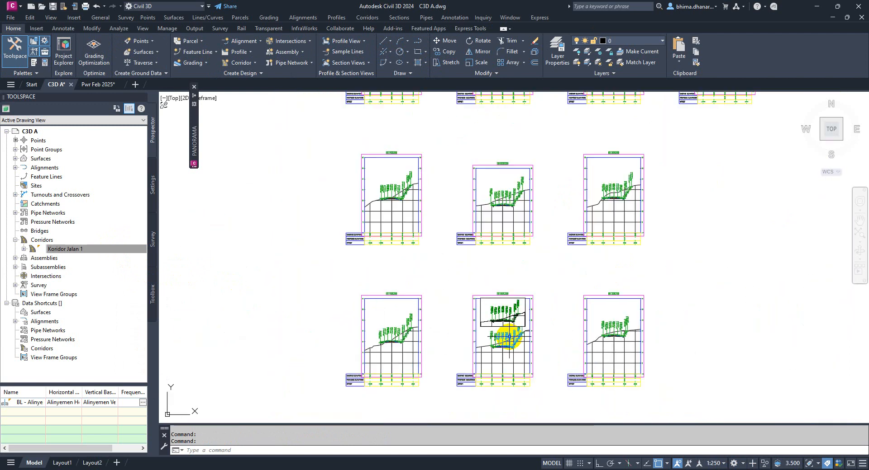
scroll(503, 327, up, 5)
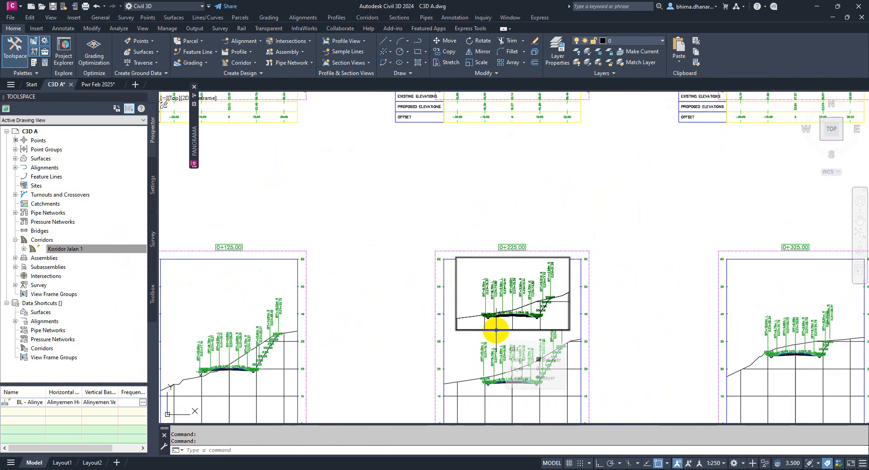
scroll(504, 364, down, 6)
scroll(504, 364, down, 3)
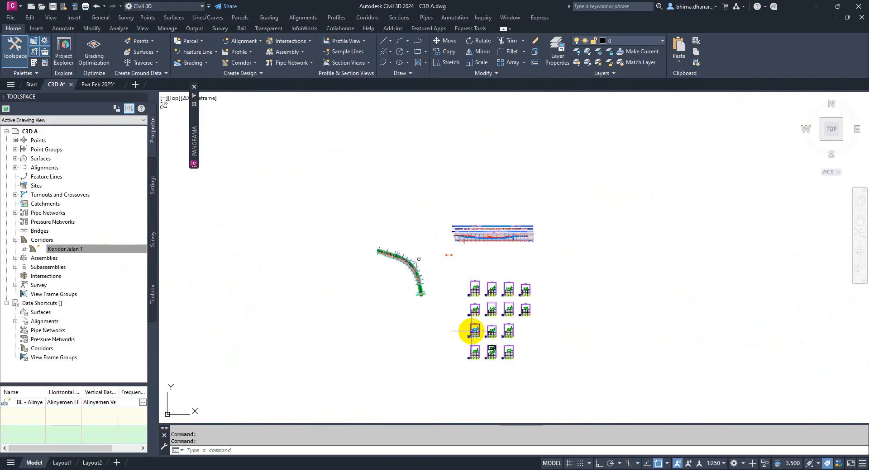
Step: Examine the Alinyemen Vertikal design profile and its elevation bands around station 0+225 to find the nearest PVI
scroll(500, 236, up, 8)
scroll(442, 321, up, 4)
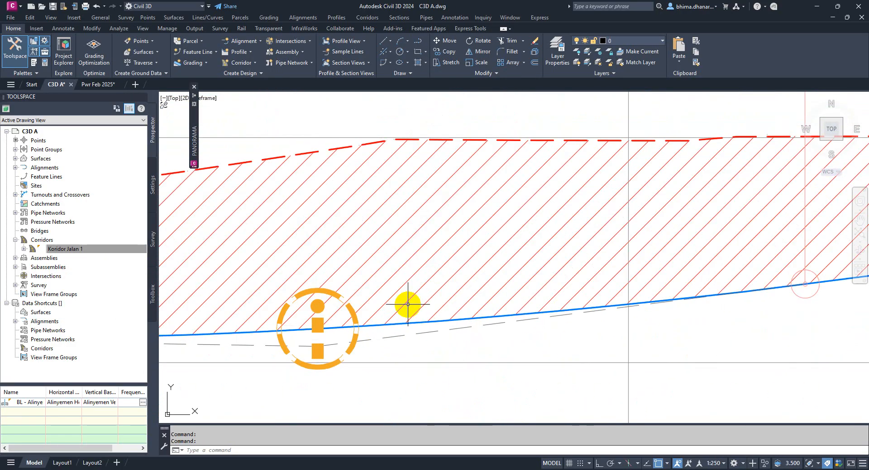
click(412, 334)
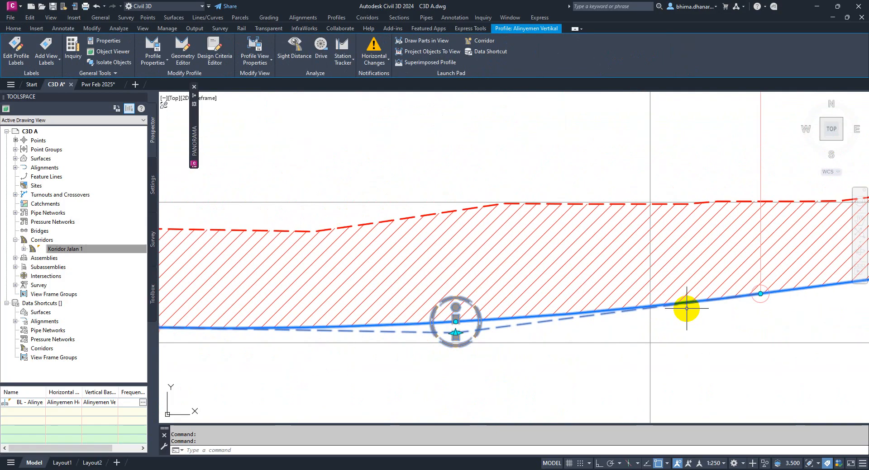
scroll(675, 310, down, 5)
scroll(561, 319, up, 4)
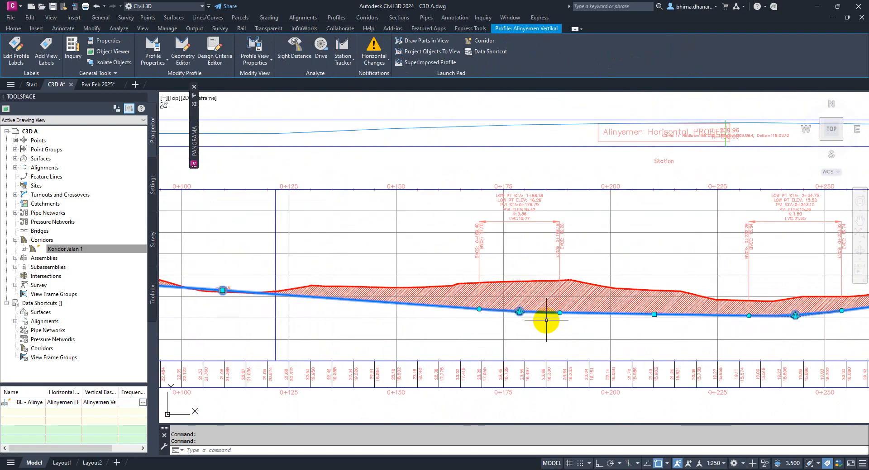
scroll(503, 291, down, 4)
scroll(499, 278, up, 5)
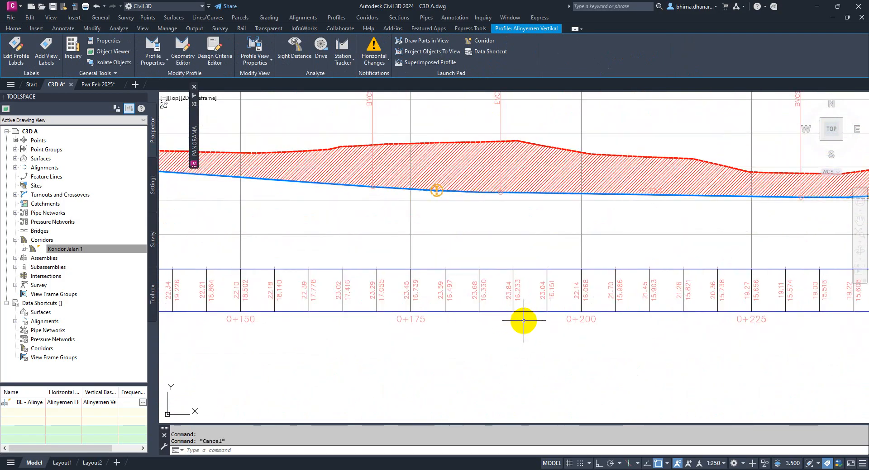
key(Escape)
key(Escape)
scroll(486, 295, down, 3)
scroll(738, 301, up, 4)
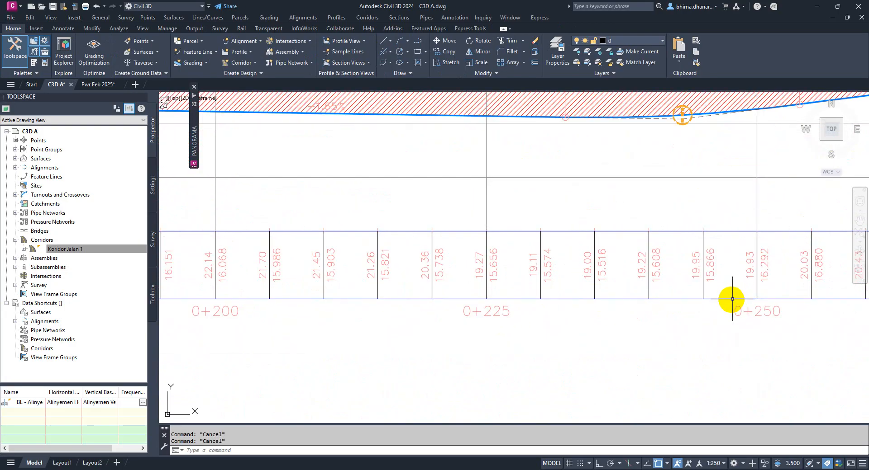
scroll(516, 309, down, 4)
scroll(534, 244, up, 2)
scroll(598, 232, up, 2)
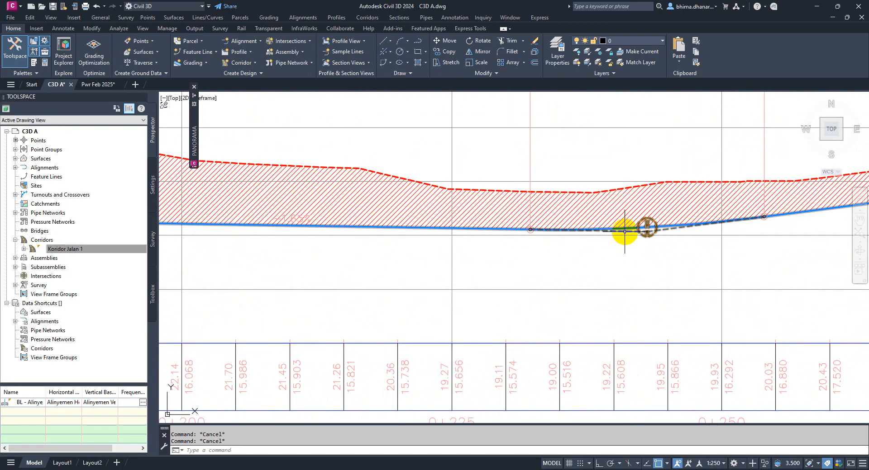
Step: Raise the Alinyemen Vertikal PVI between stations 0+225 and 0+250 above the existing ground line
click(633, 239)
key(Escape)
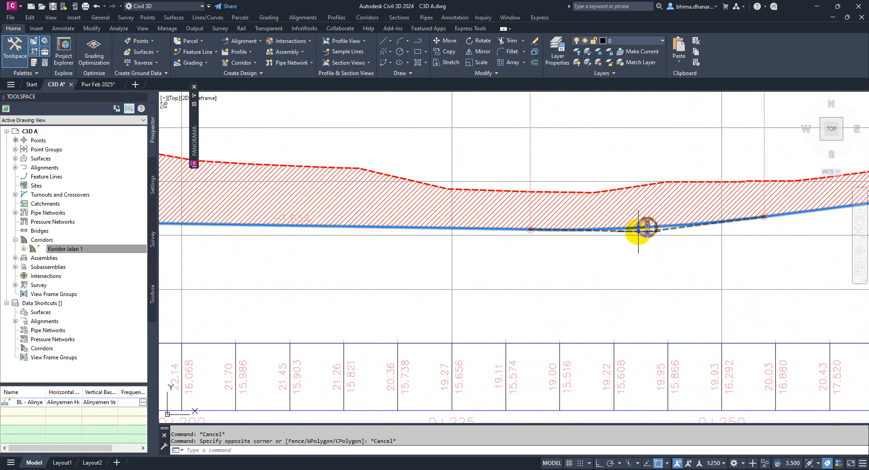
click(639, 229)
scroll(536, 250, down, 2)
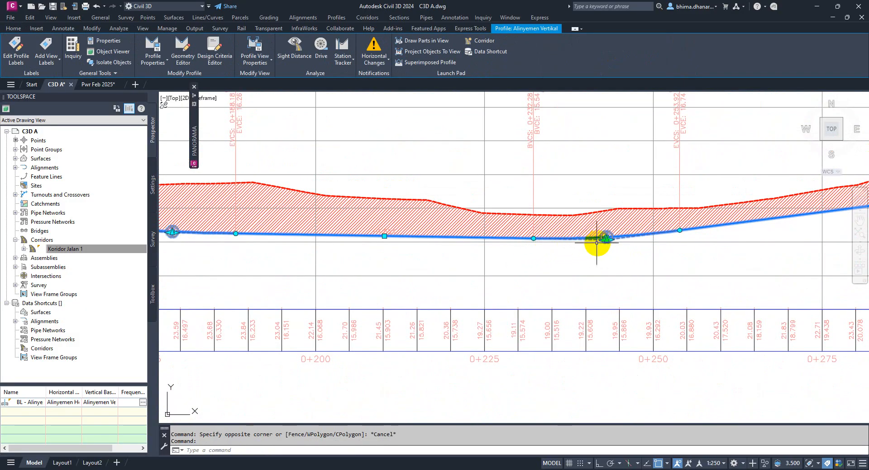
click(606, 237)
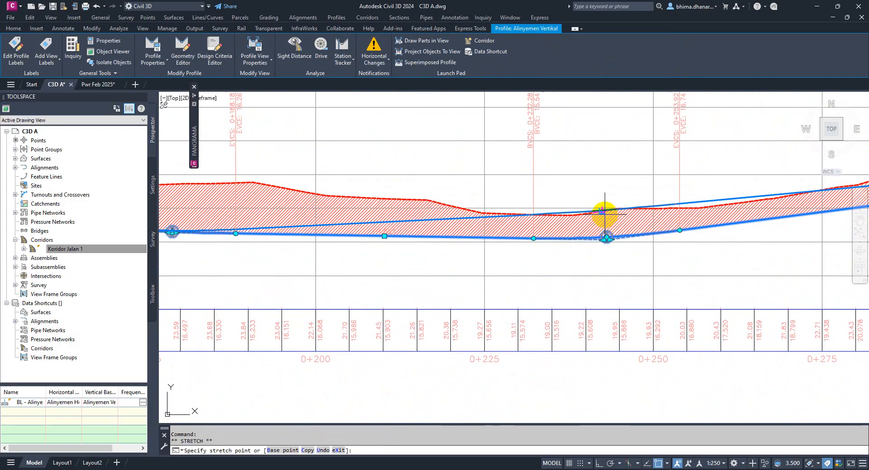
scroll(617, 202, up, 2)
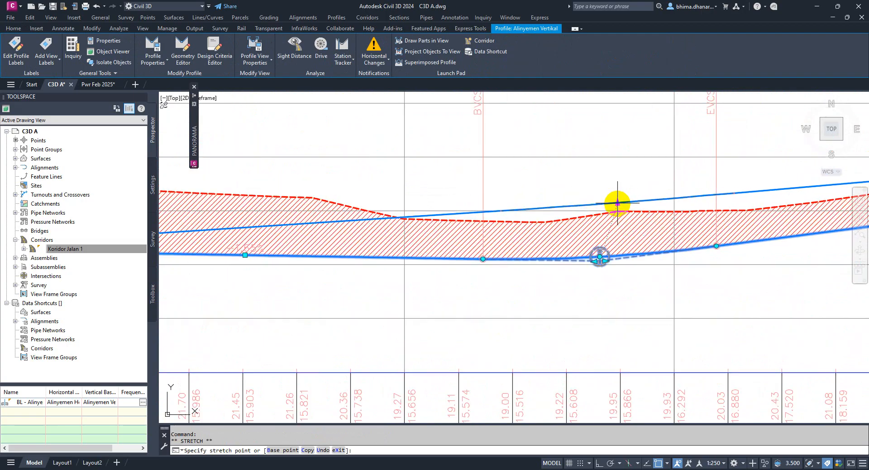
Step: Raise the PVI of the Alinyemen Vertikal design profile near station 0+245 to just above the existing ground line
click(616, 205)
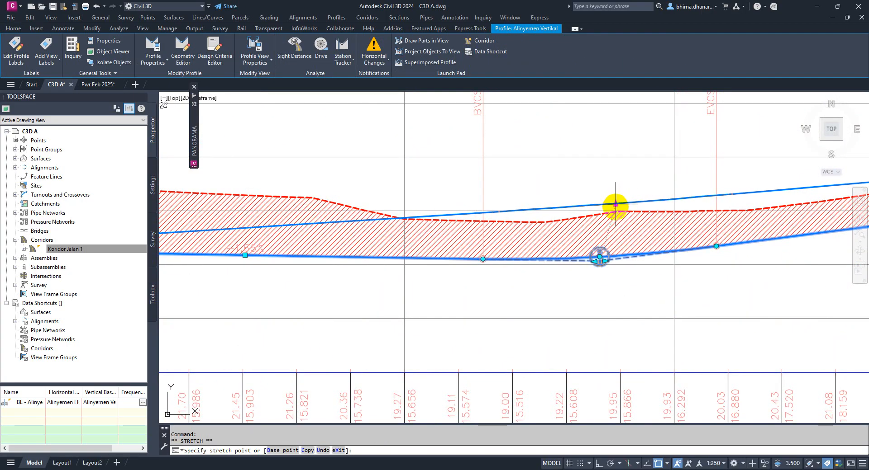
scroll(561, 294, down, 4)
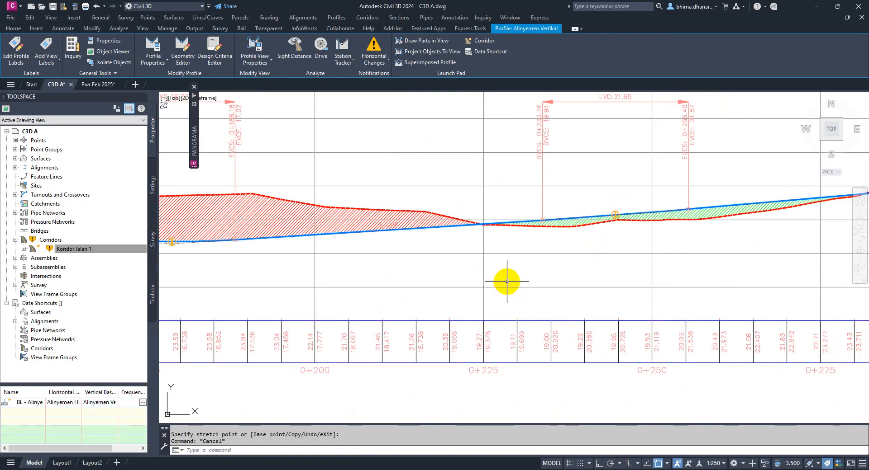
key(Escape)
Step: Rebuild the corridor Koridor Jalan 1 and compare the 0+225.00 cross section with the earlier copy above it
scroll(524, 245, down, 15)
scroll(522, 303, up, 10)
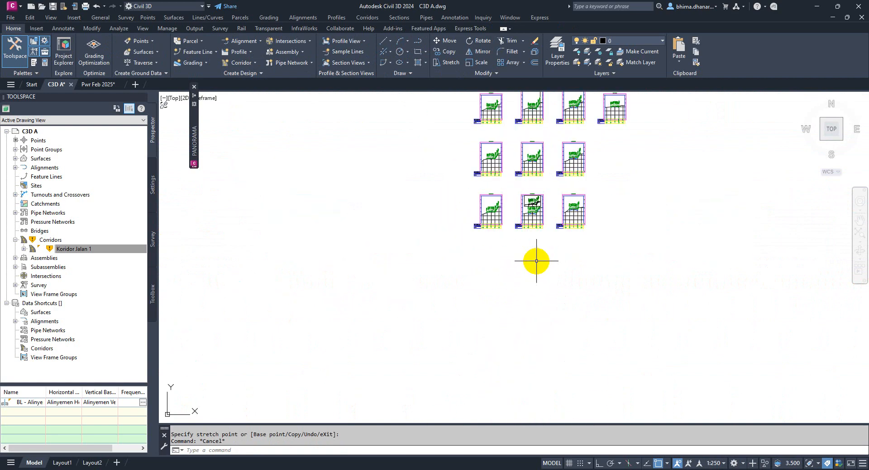
scroll(552, 257, up, 12)
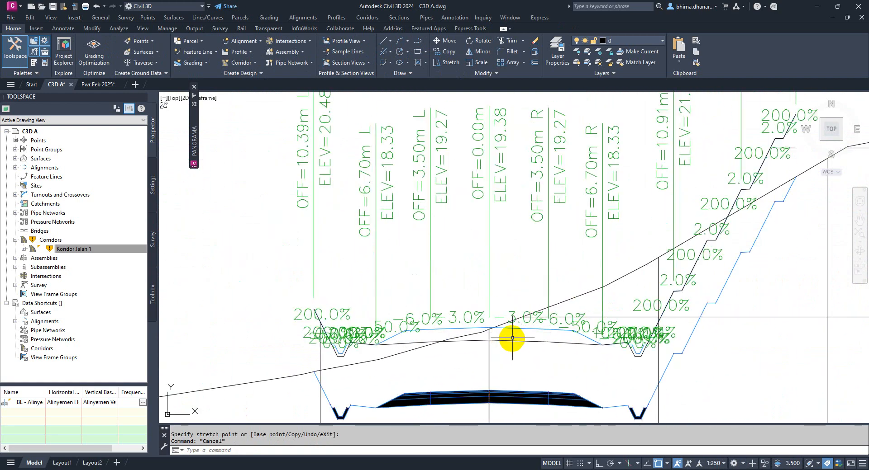
click(96, 248)
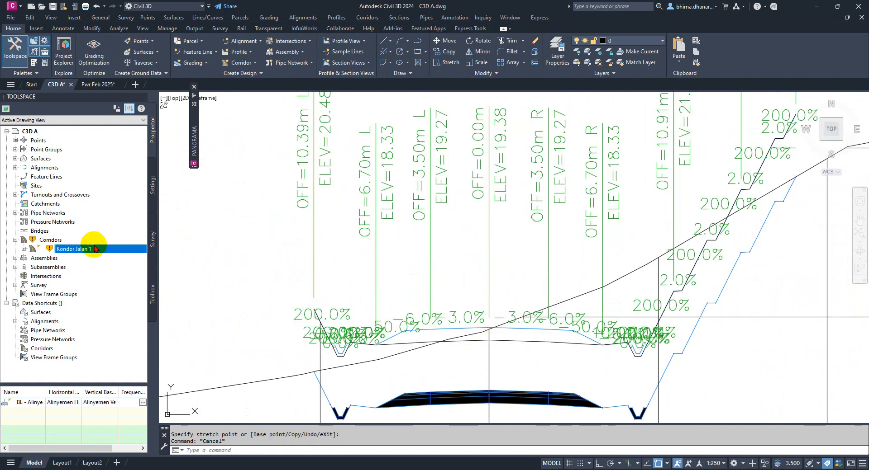
right_click(94, 248)
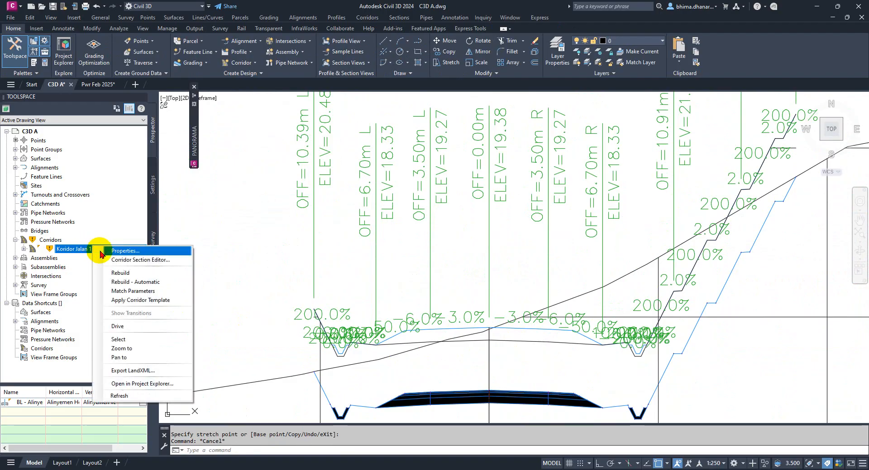
click(112, 273)
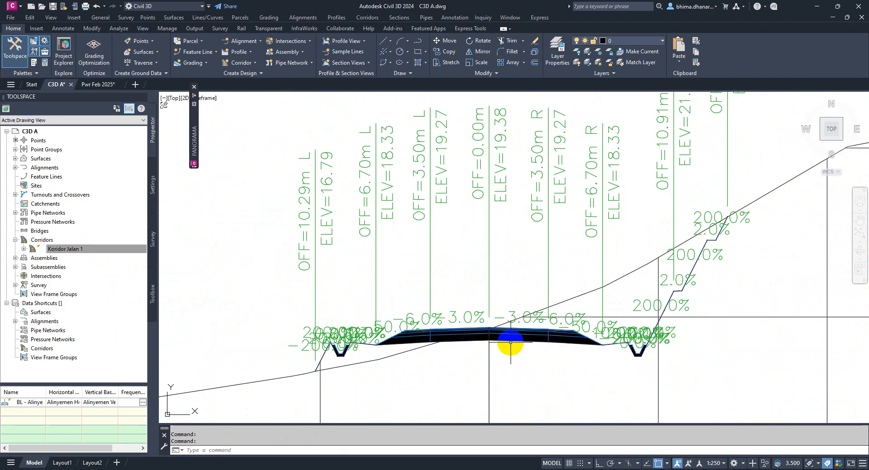
scroll(510, 342, down, 4)
scroll(509, 315, up, 2)
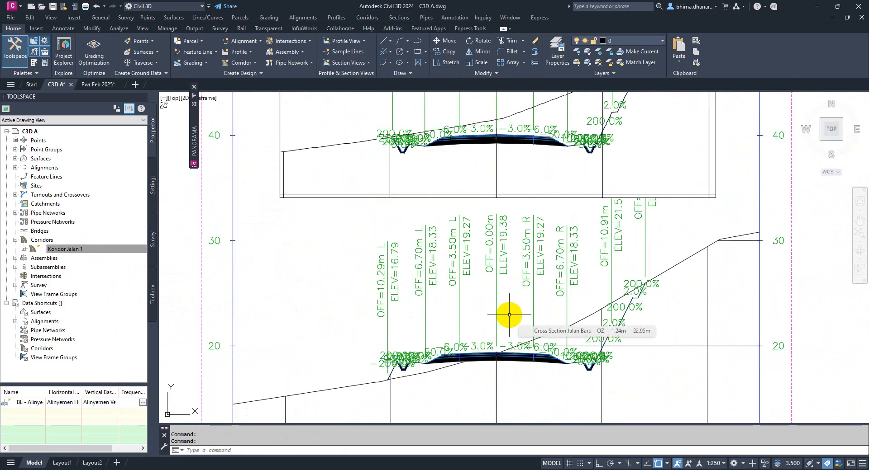
scroll(547, 357, down, 4)
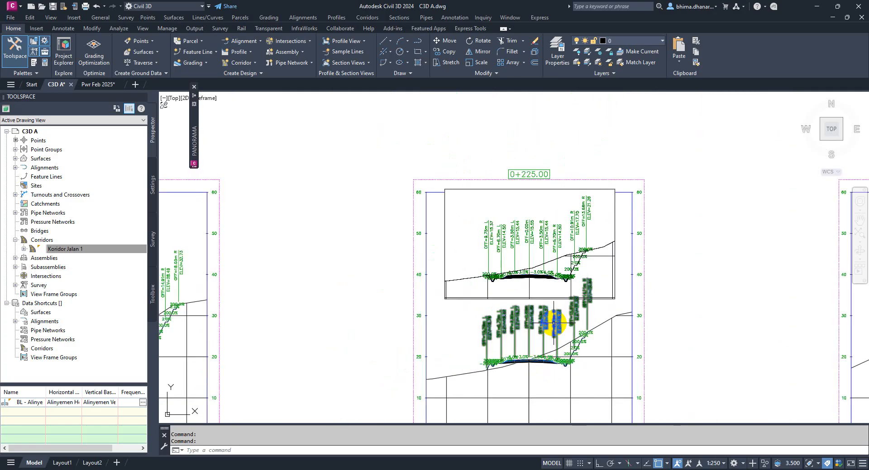
scroll(550, 323, up, 2)
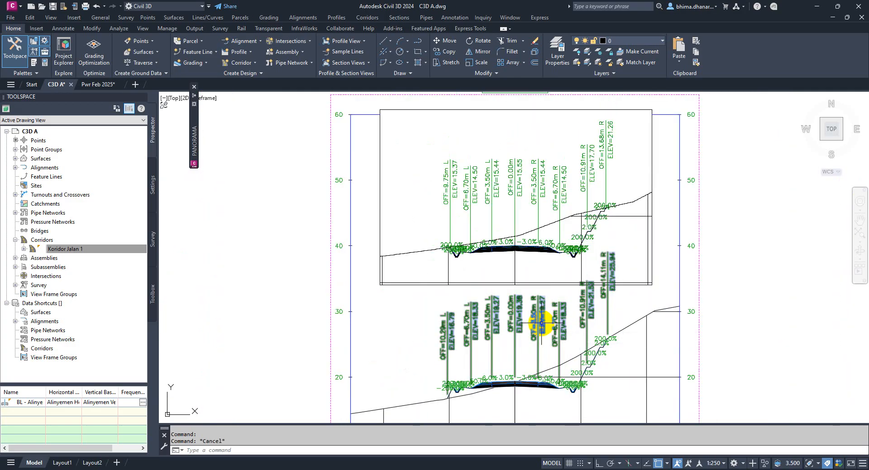
scroll(546, 324, down, 8)
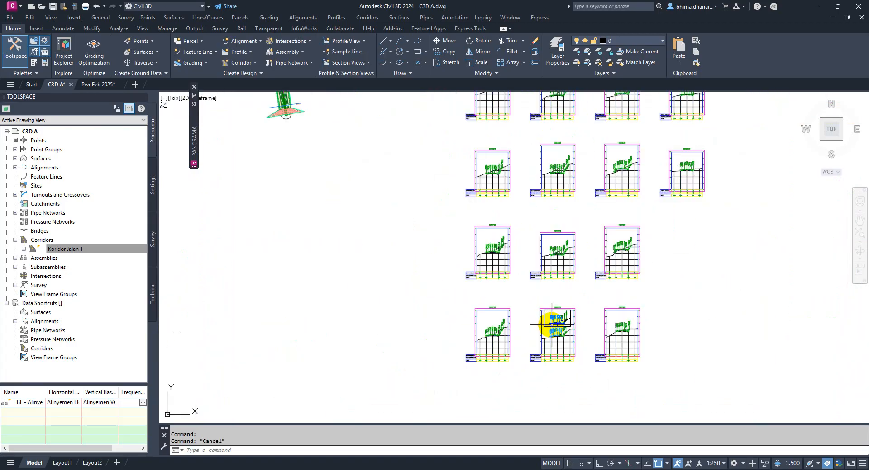
Step: Display the object properties of the left LaneSuperelevationAOR subassembly in the road assembly
scroll(551, 325, down, 3)
scroll(502, 294, up, 6)
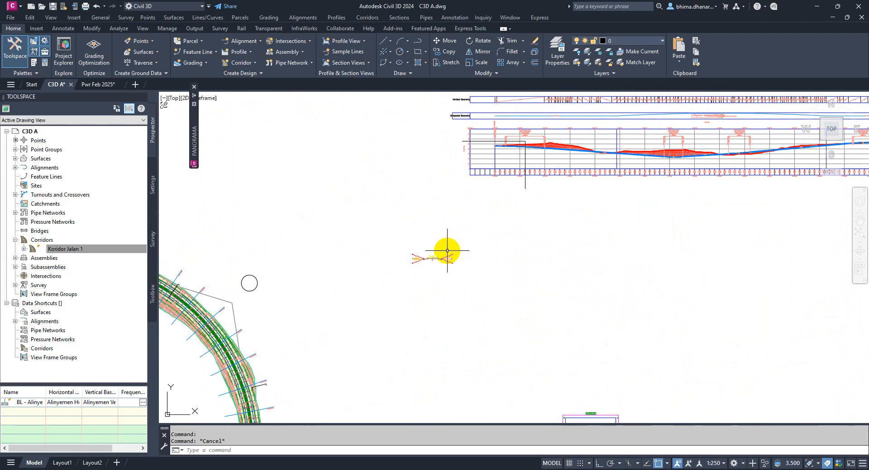
scroll(466, 267, down, 3)
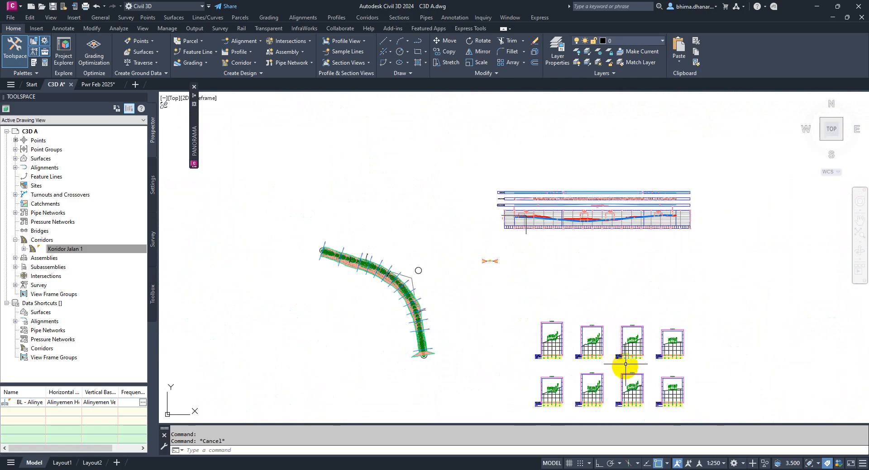
scroll(506, 304, up, 3)
scroll(511, 316, down, 6)
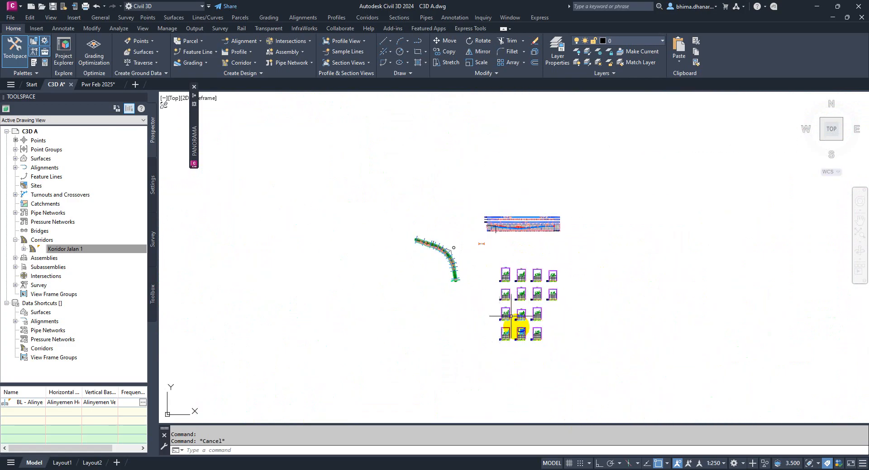
scroll(471, 272, up, 10)
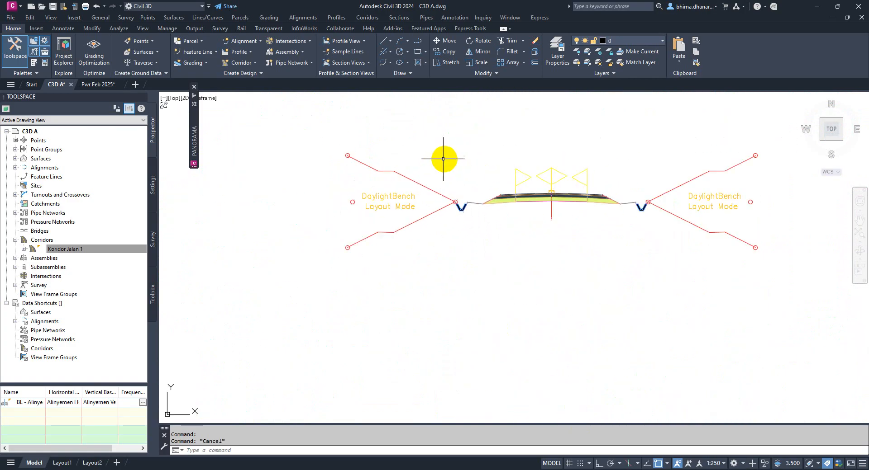
scroll(477, 244, up, 2)
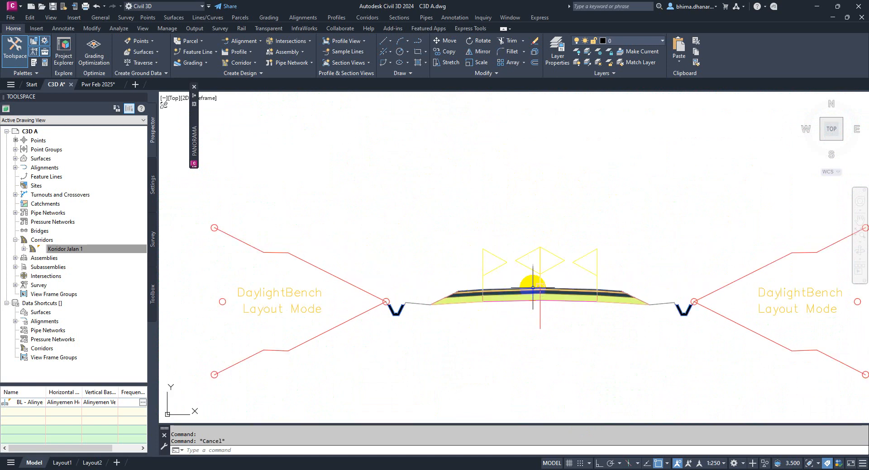
scroll(534, 285, up, 2)
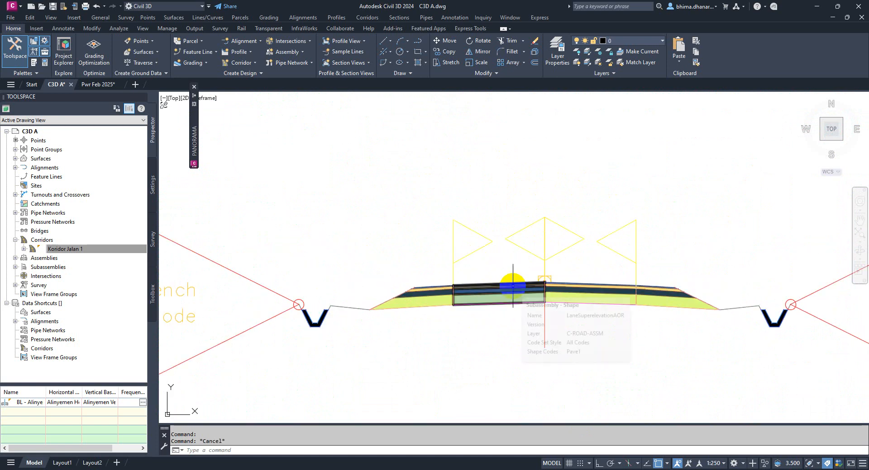
click(513, 286)
scroll(485, 285, up, 2)
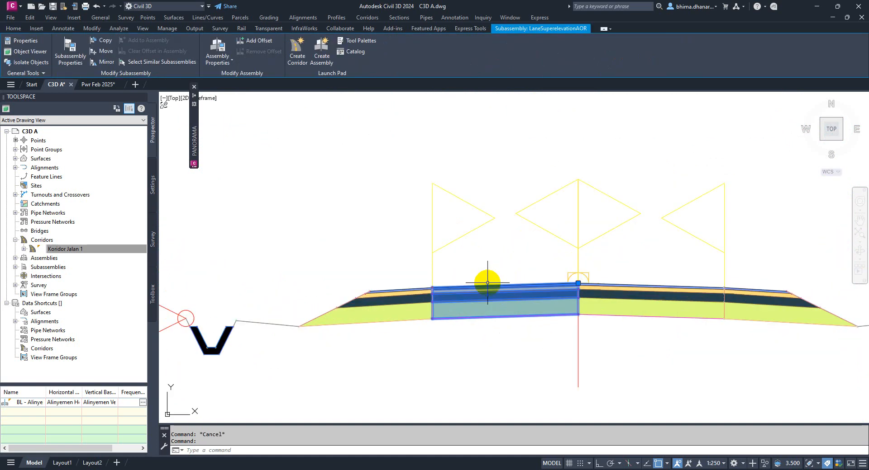
key(Escape)
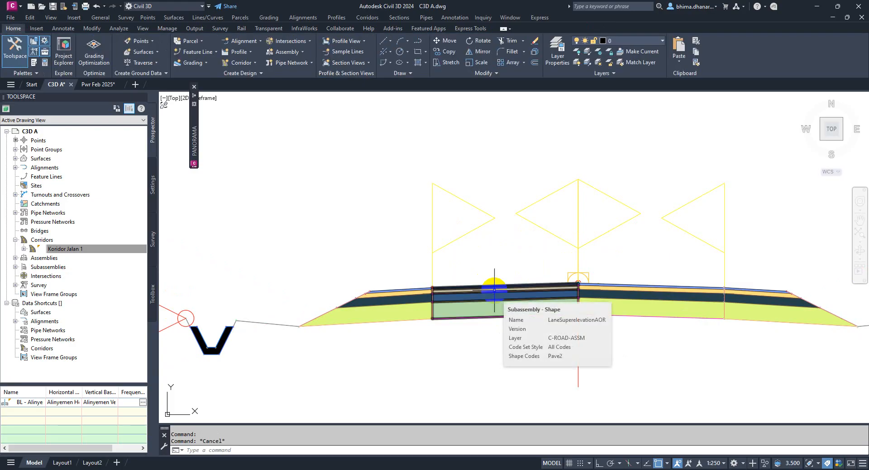
click(497, 295)
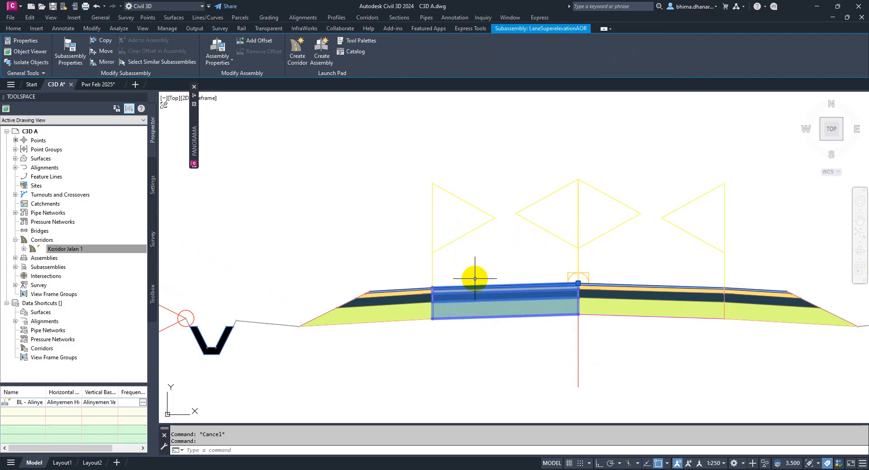
scroll(473, 277, up, 2)
scroll(514, 314, down, 2)
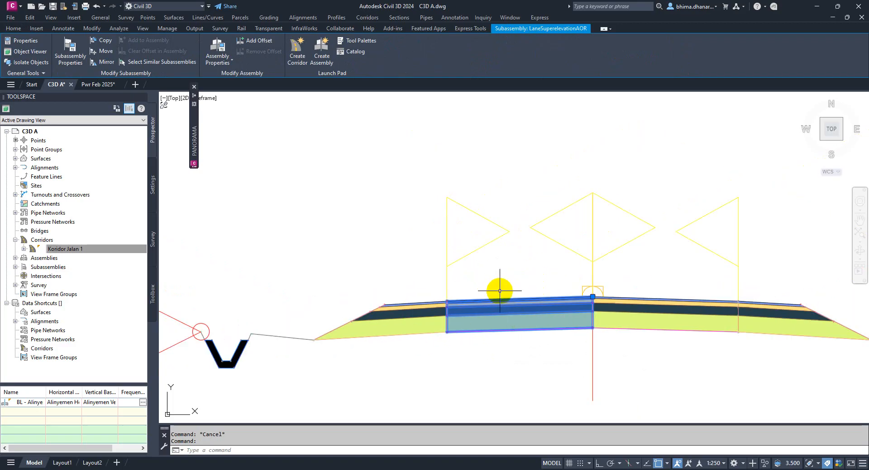
click(29, 42)
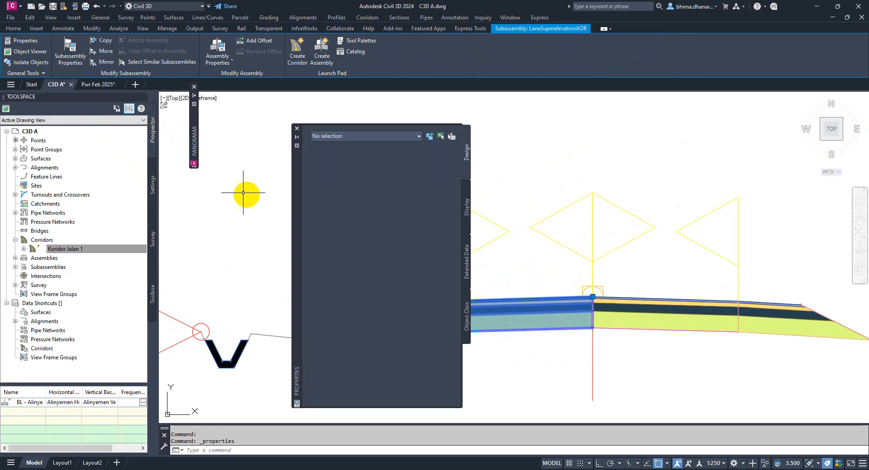
Step: Set the width of the assembly's left LaneSuperelevationAOR lane to 7 m
scroll(655, 297, down, 1)
scroll(475, 302, up, 1)
scroll(560, 328, up, 1)
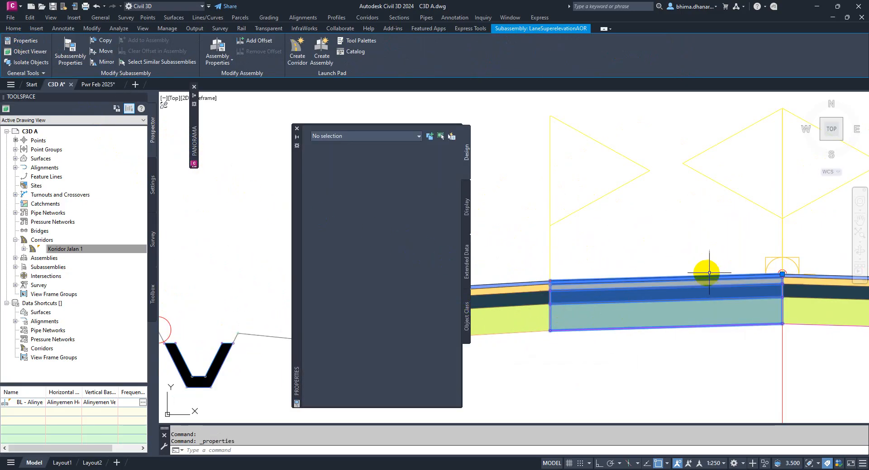
key(Escape)
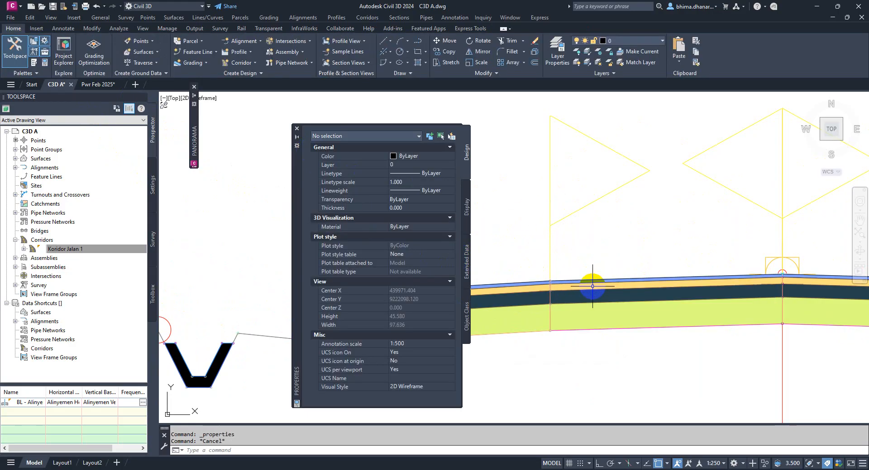
click(593, 277)
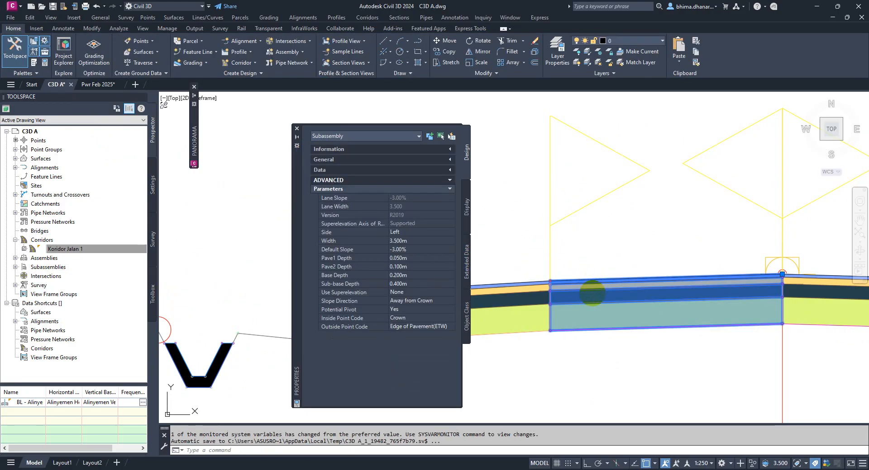
key(Escape)
click(603, 281)
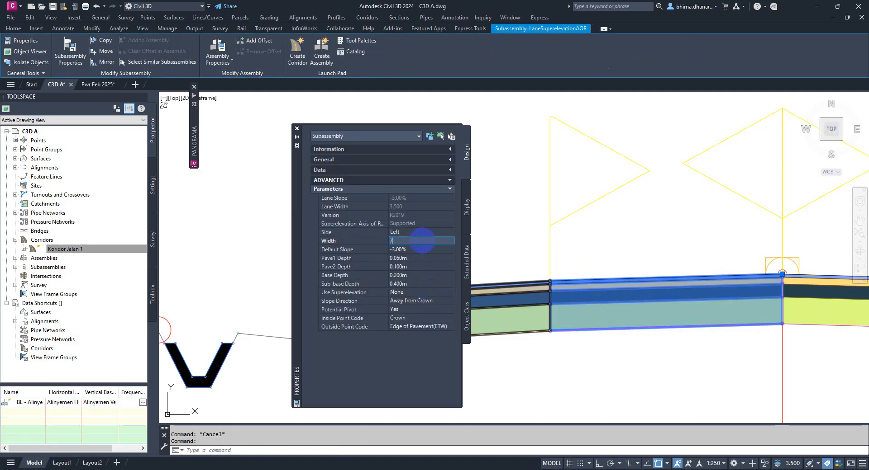
key(Return)
scroll(634, 221, down, 6)
scroll(618, 221, up, 4)
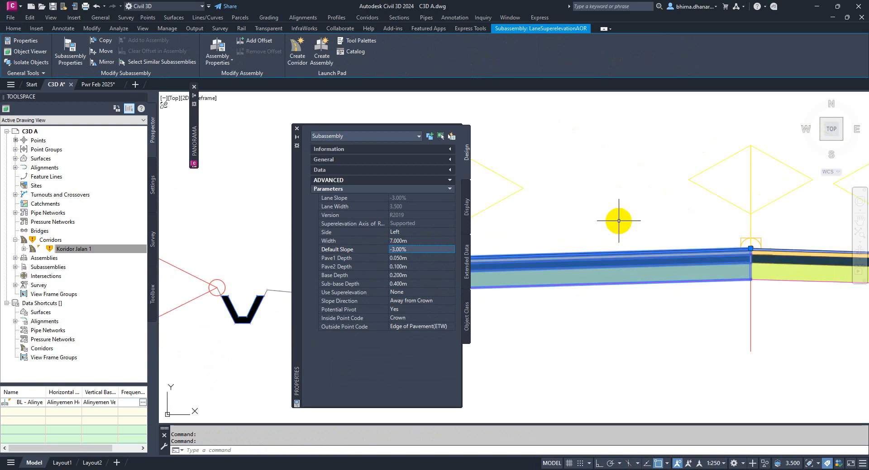
key(Escape)
Step: Close the object properties and examine the 0+225.00 cross section against the earlier copy above it
scroll(650, 242, down, 6)
scroll(629, 213, down, 12)
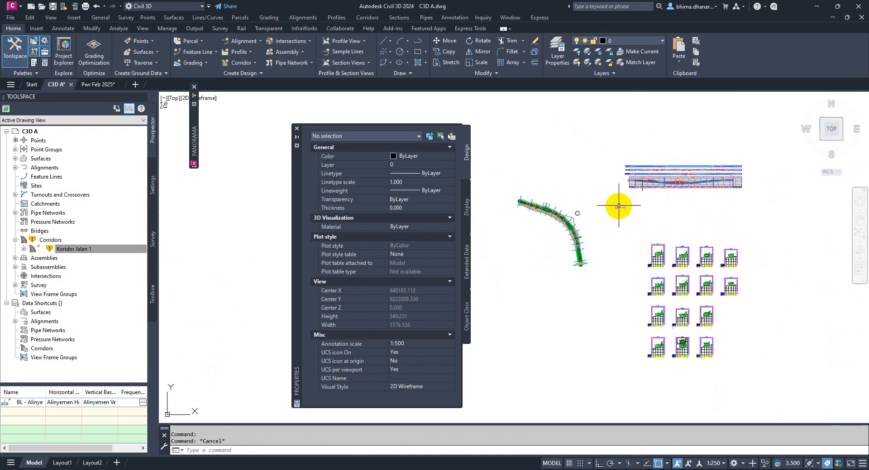
scroll(654, 281, up, 12)
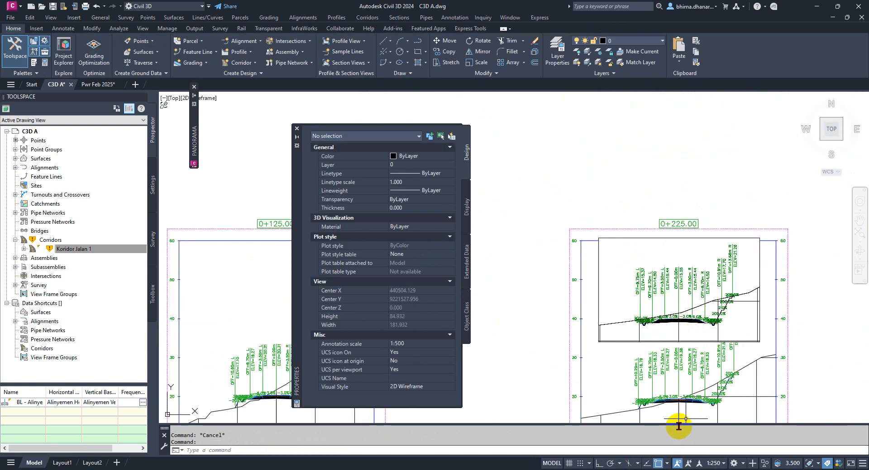
scroll(678, 427, up, 5)
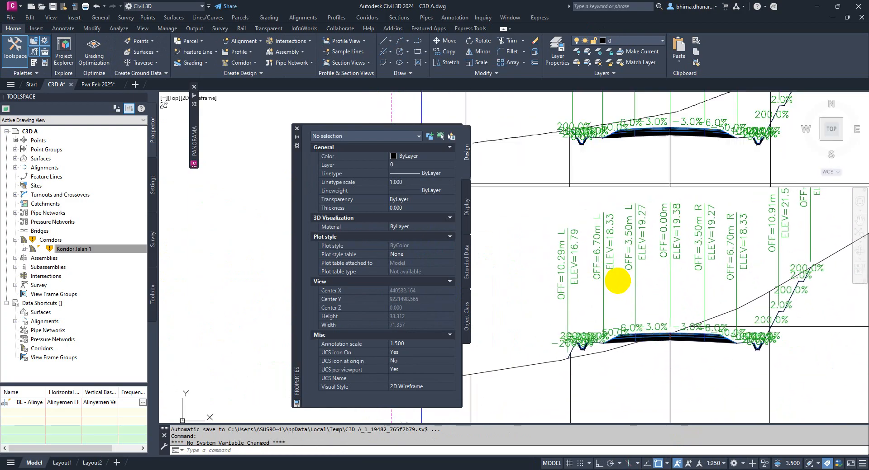
middle_drag(602, 274, 617, 281)
click(296, 130)
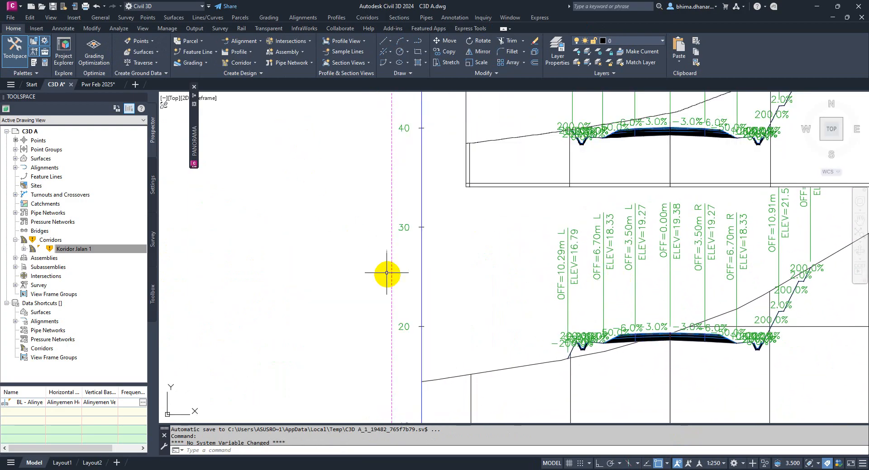
scroll(434, 308, down, 3)
scroll(537, 319, down, 8)
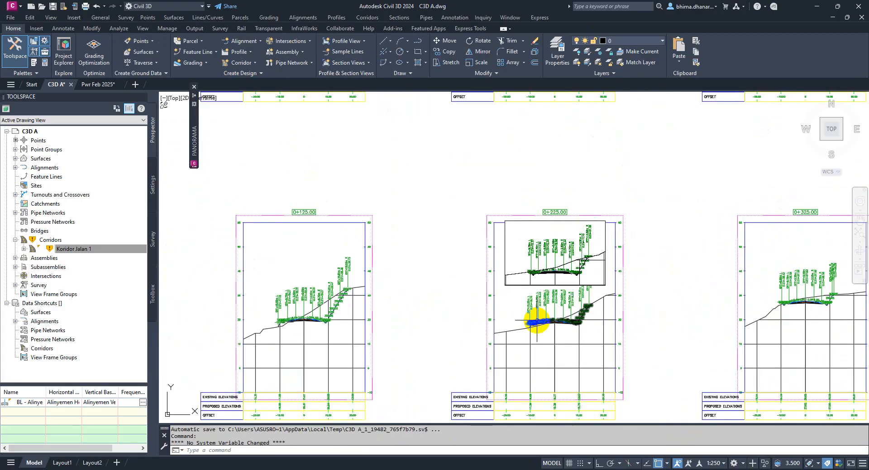
middle_drag(450, 305, 456, 319)
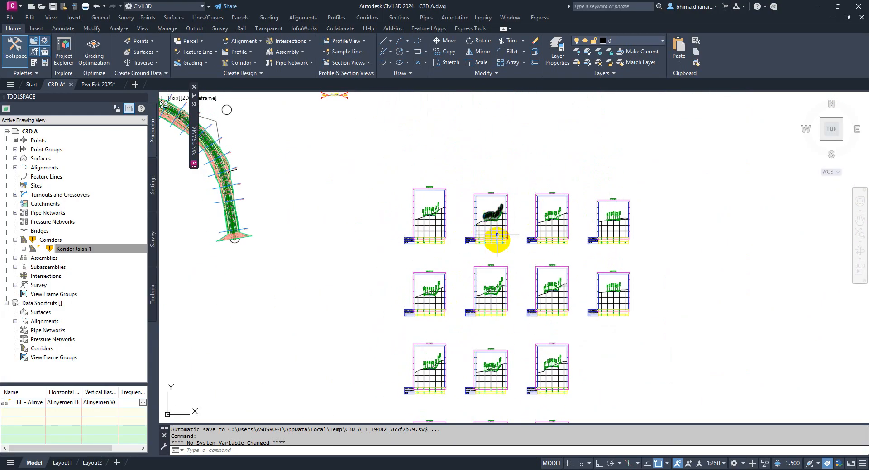
scroll(485, 193, down, 2)
scroll(490, 349, up, 10)
scroll(428, 334, up, 2)
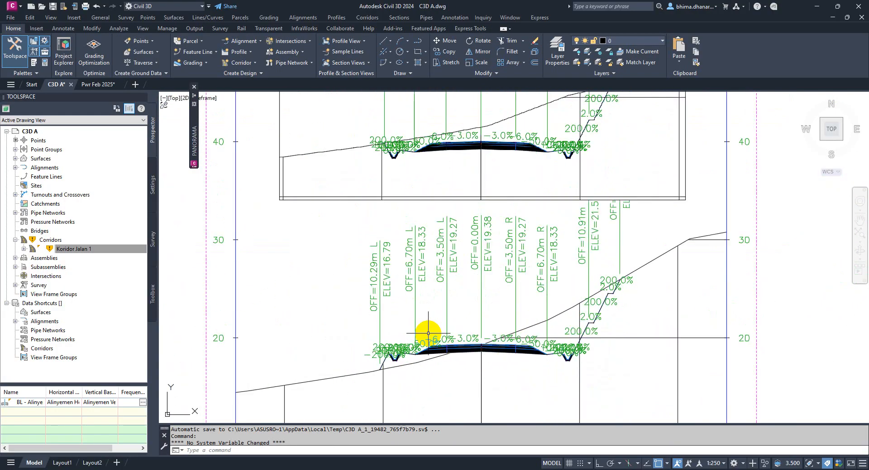
middle_drag(441, 301, 447, 339)
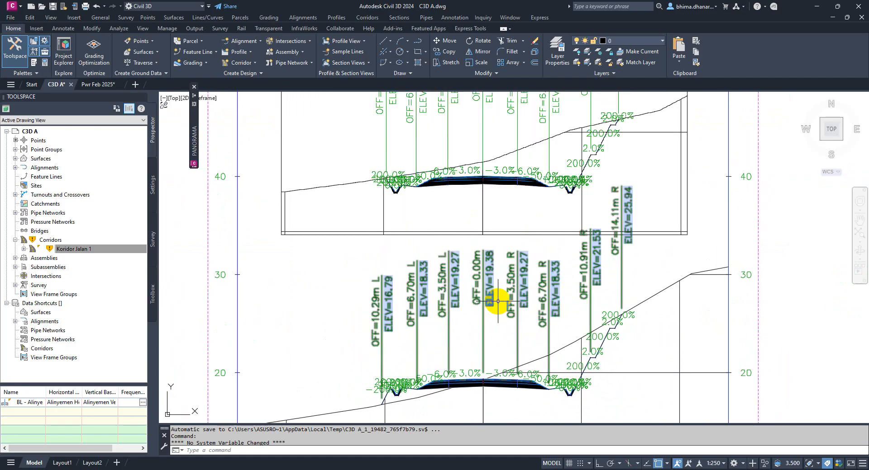
Step: Rebuild the corridor Koridor Jalan 1 and examine the left lane and offset labels of the 0+225.00 cross section
click(94, 250)
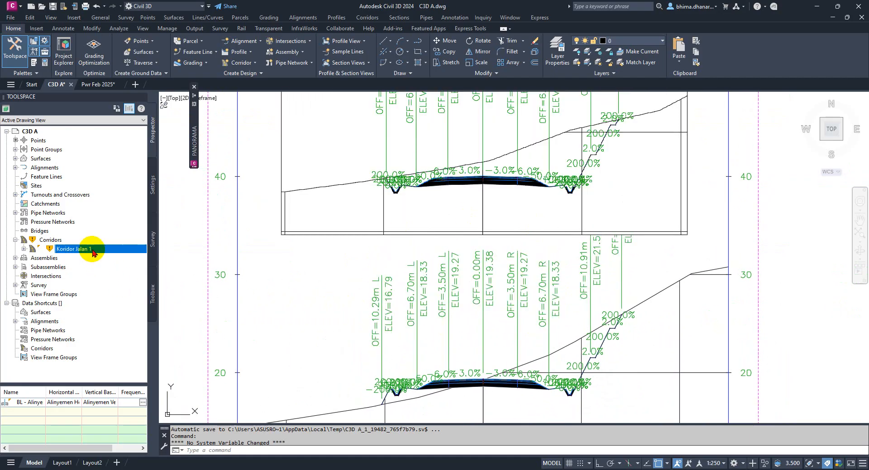
right_click(93, 249)
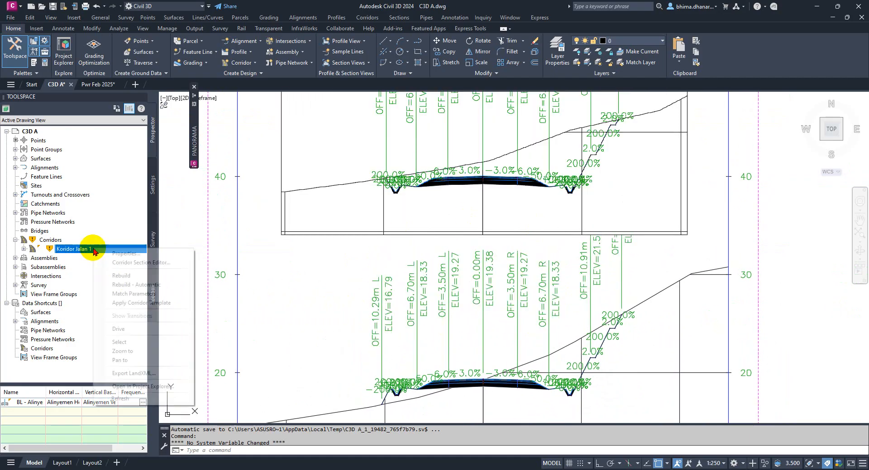
click(110, 276)
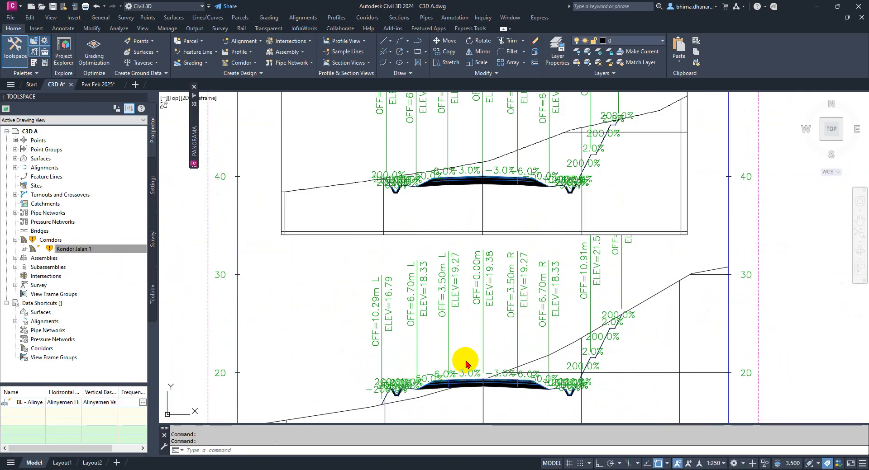
scroll(468, 360, up, 5)
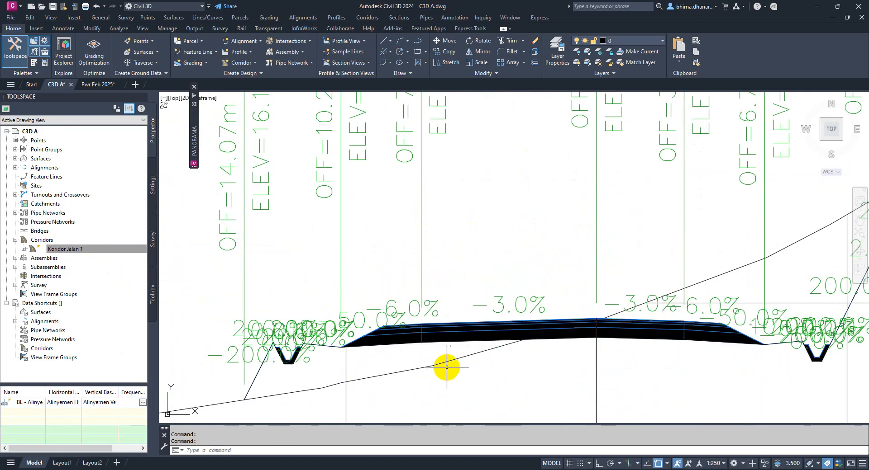
scroll(463, 340, down, 3)
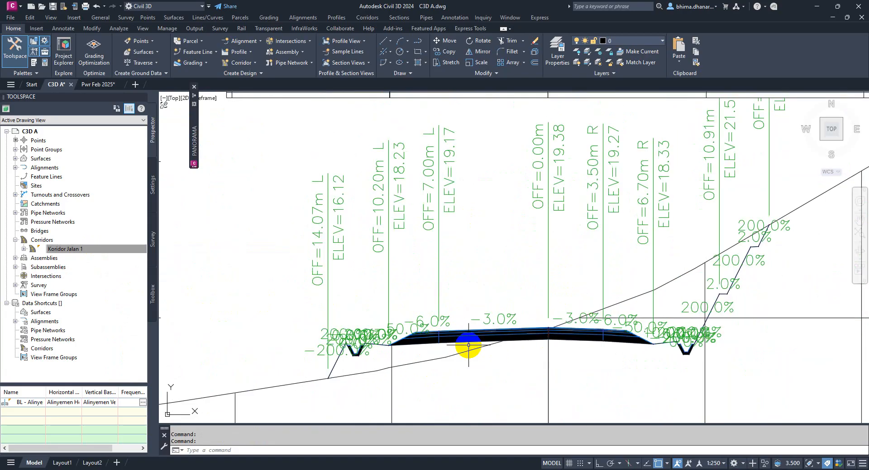
scroll(466, 156, up, 3)
middle_drag(463, 162, 455, 202)
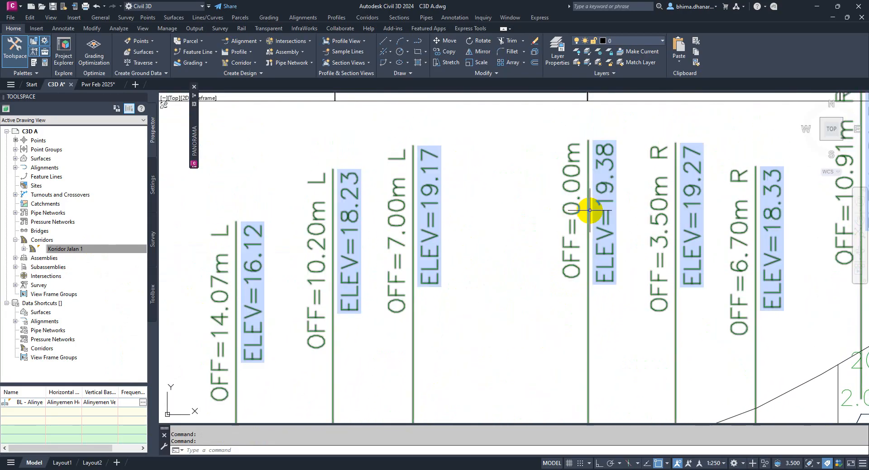
key(Escape)
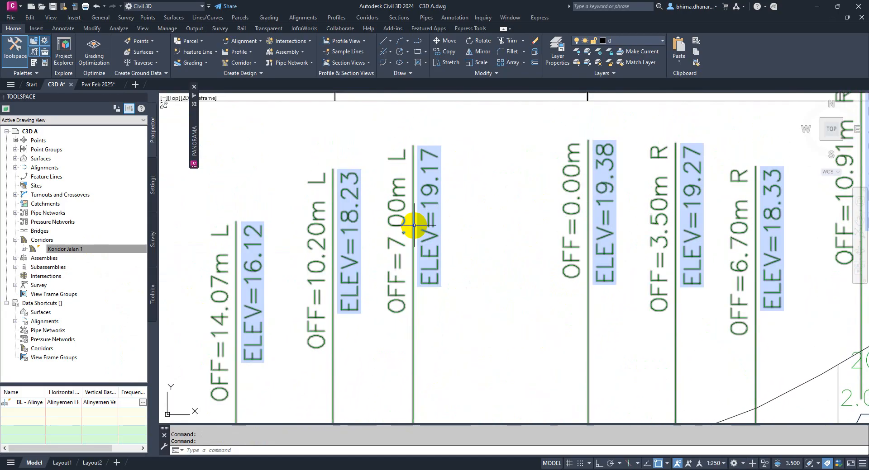
Step: Examine the left lane in the 0+125.00, 0+325.00 and other cross sections of the section view group
scroll(479, 359, down, 6)
scroll(473, 304, up, 5)
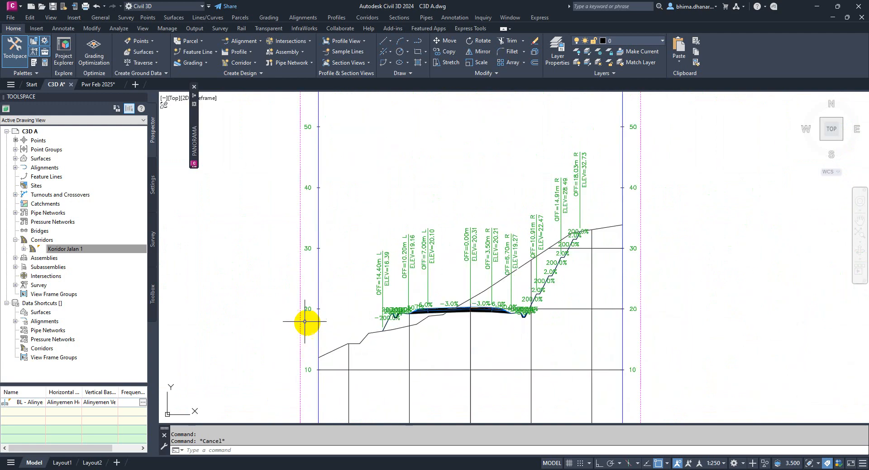
scroll(564, 288, up, 4)
scroll(565, 292, down, 7)
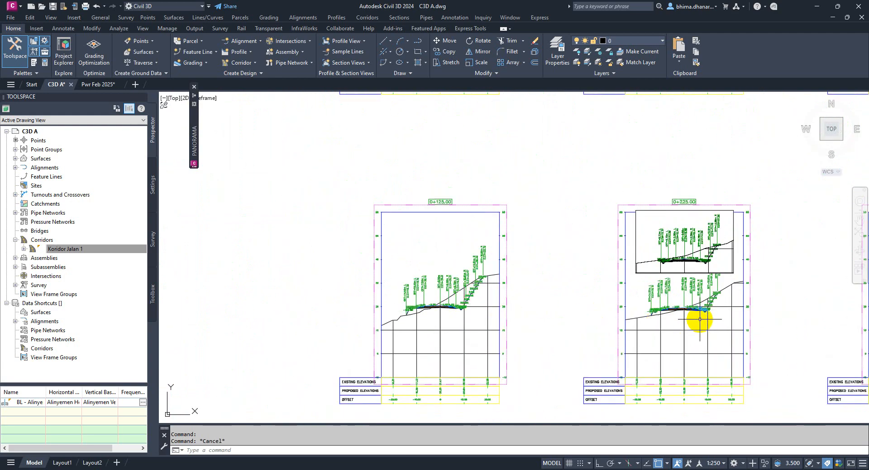
scroll(654, 300, up, 2)
scroll(654, 301, up, 5)
scroll(572, 357, down, 6)
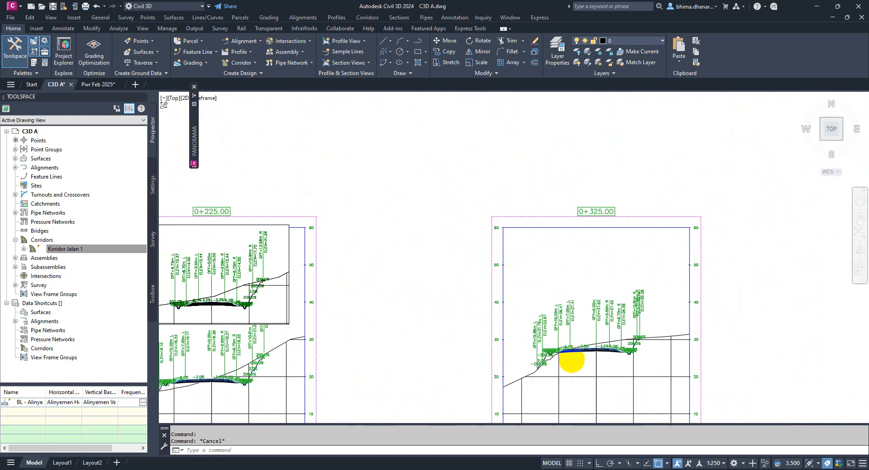
scroll(588, 179, up, 6)
scroll(584, 203, up, 4)
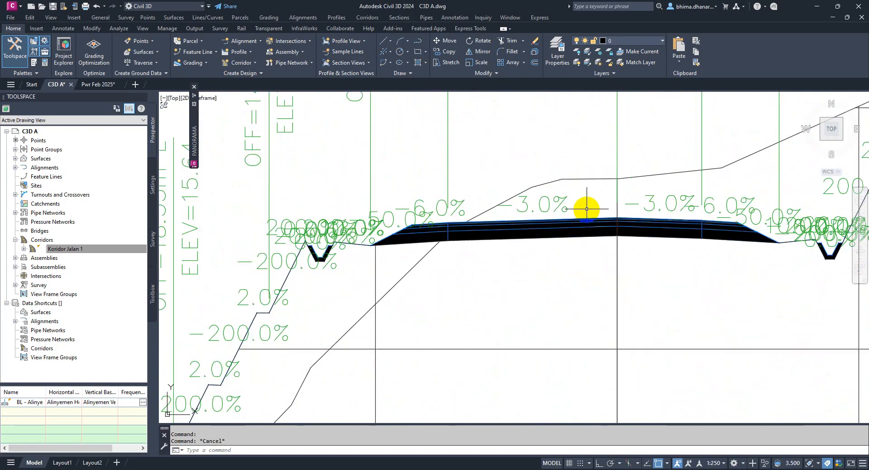
scroll(593, 231, down, 7)
scroll(368, 252, down, 6)
scroll(378, 242, up, 7)
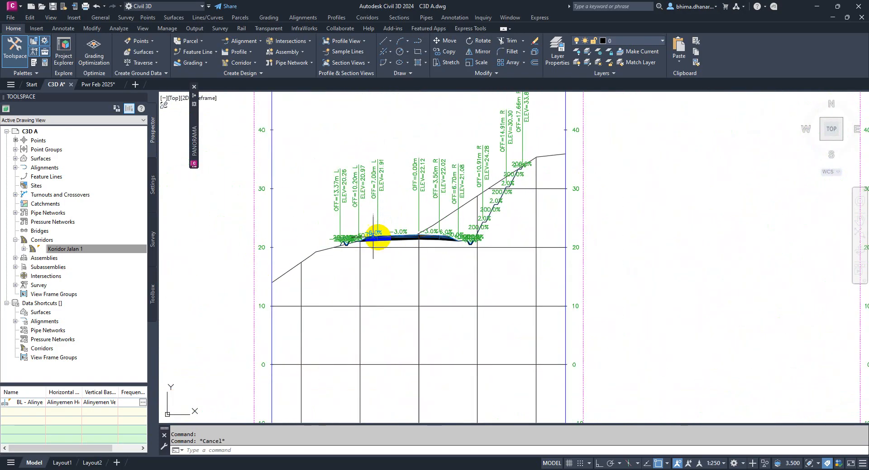
scroll(414, 284, down, 8)
scroll(414, 284, down, 5)
scroll(405, 201, up, 3)
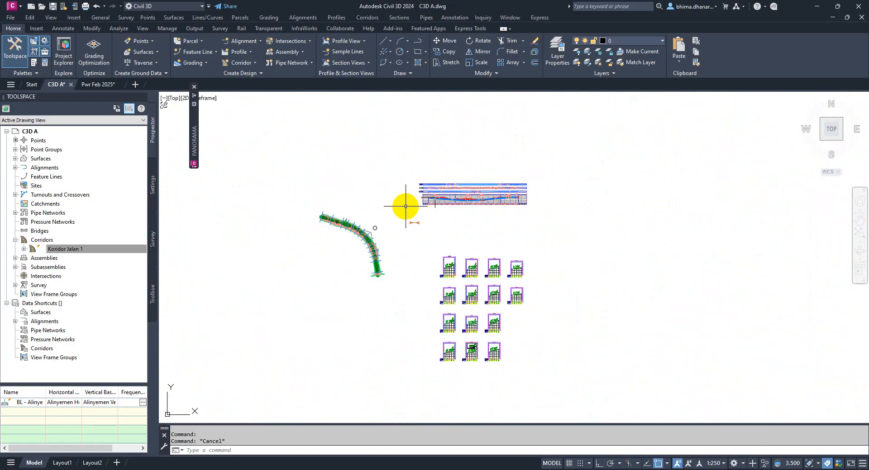
scroll(439, 231, down, 3)
scroll(471, 290, up, 4)
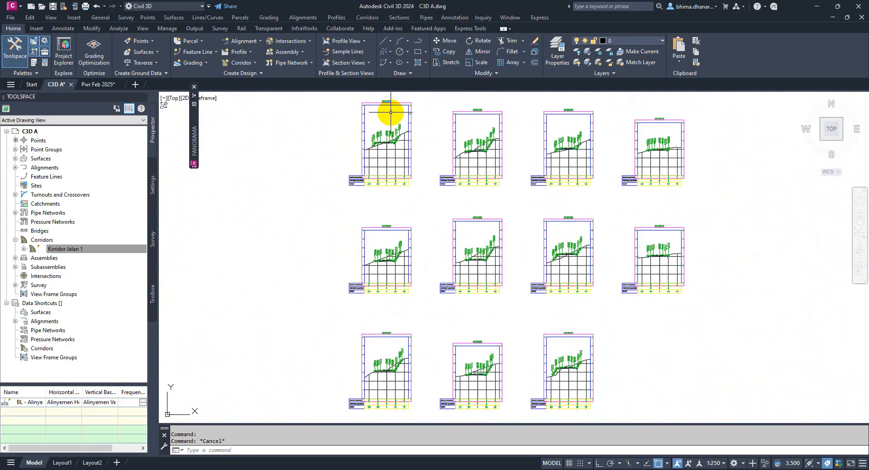
scroll(444, 226, up, 3)
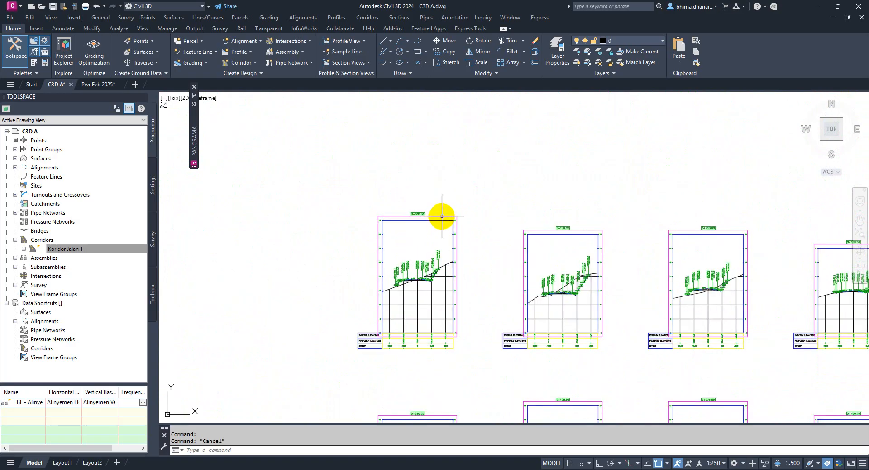
scroll(552, 286, down, 5)
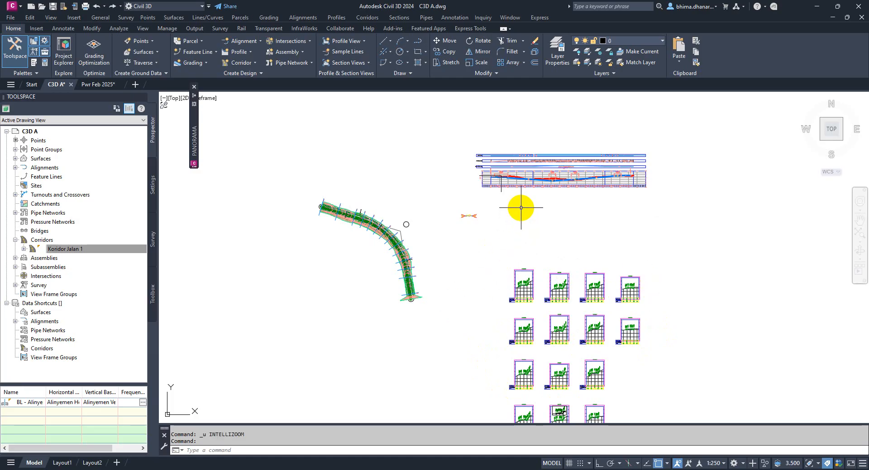
Step: Undo the last corridor rebuild and the width change of the assembly's left lane
key(ctrl+z)
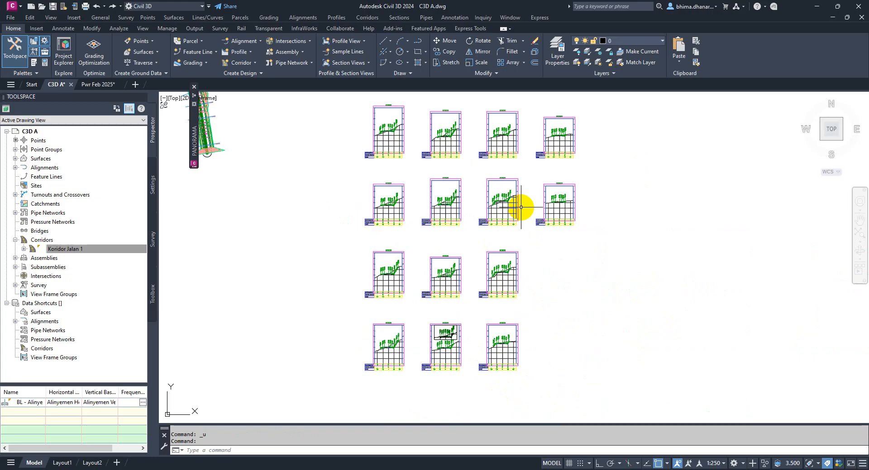
key(ctrl+z)
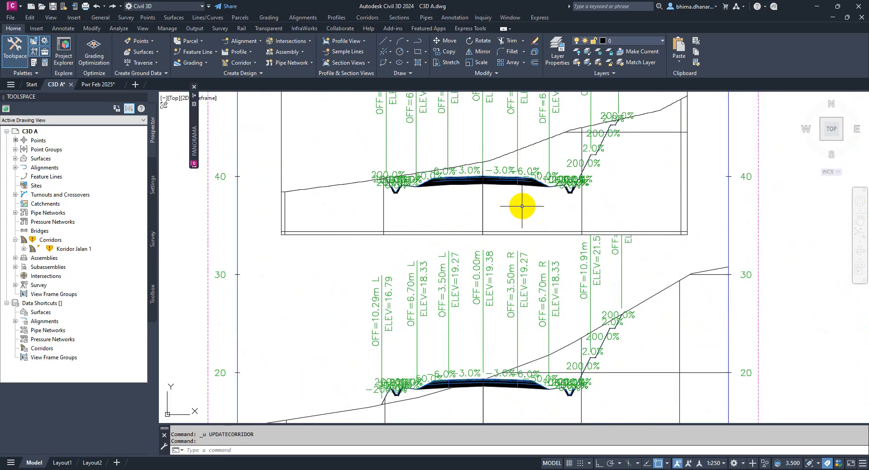
key(ctrl+z)
key(ctrl+z)
key(ctrl+z)
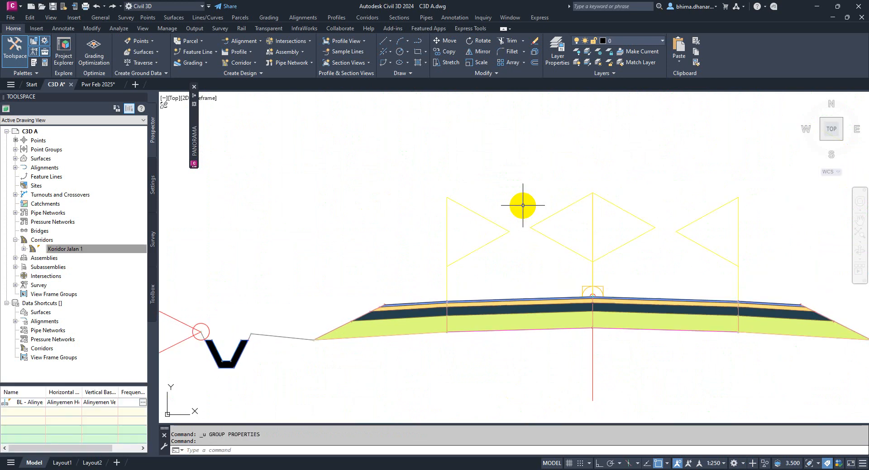
Step: Undo the preceding corridor rebuild and the edits to the vertical profile
key(ctrl+z)
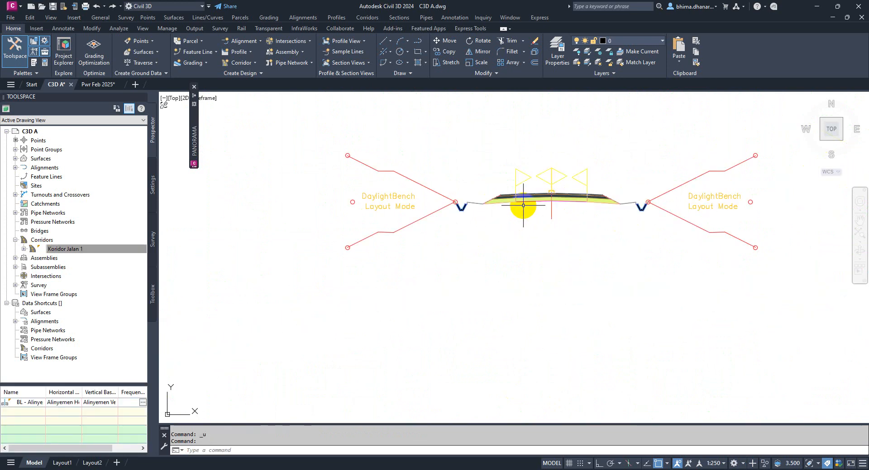
key(ctrl+z)
key(ctrl+z)
key(ctrl+z)
key(ctrl+z)
key(ctrl+z)
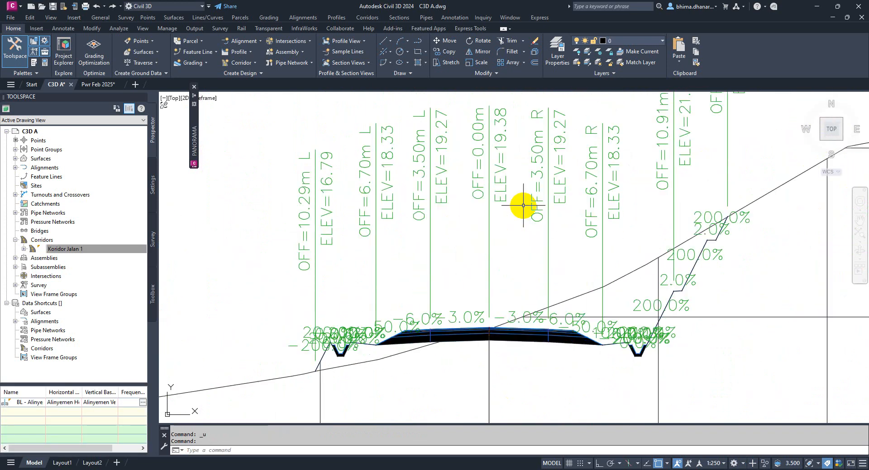
key(ctrl+z)
key(ctrl+z)
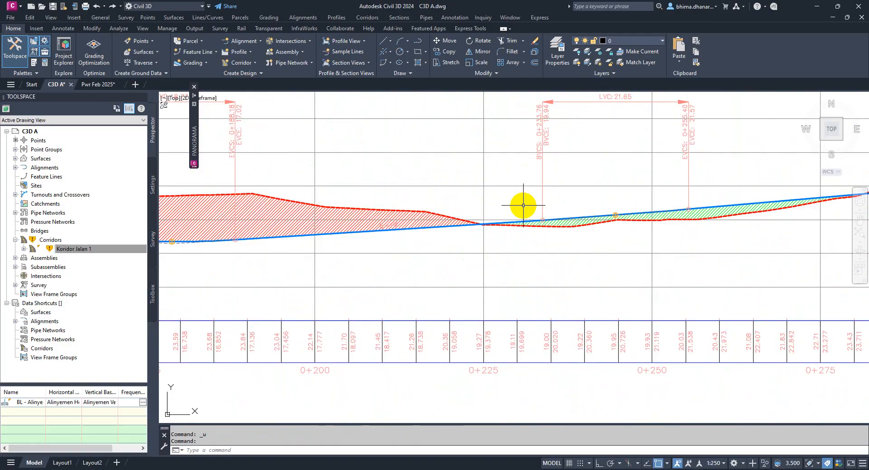
key(ctrl+z)
key(ctrl+z)
key(ctrl+z)
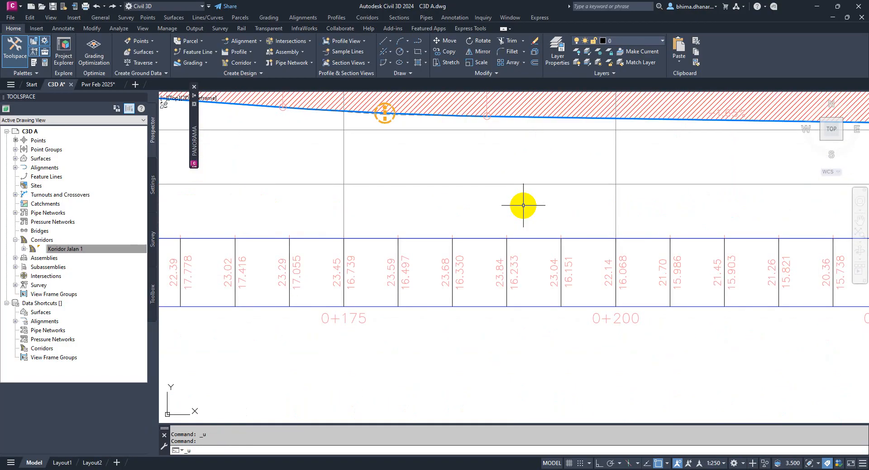
key(ctrl+z)
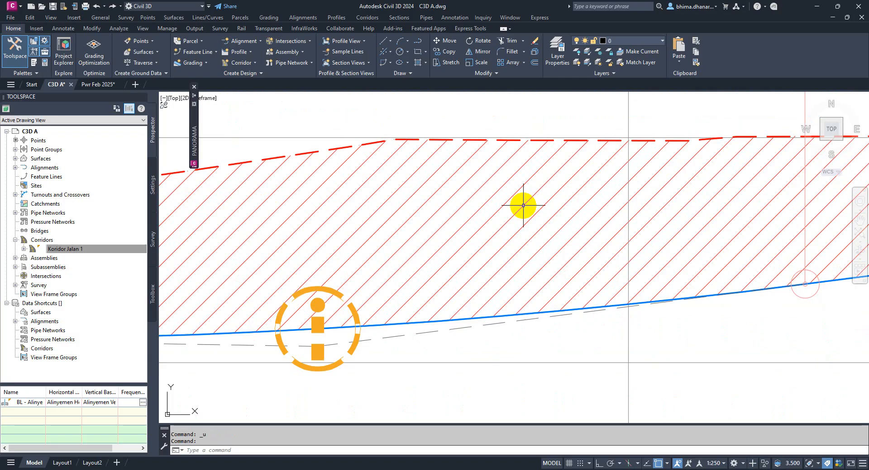
Step: Undo the earlier corridor rebuild and the grip edit of the horizontal alignment
key(ctrl+z)
key(ctrl+z)
key(ctrl+z)
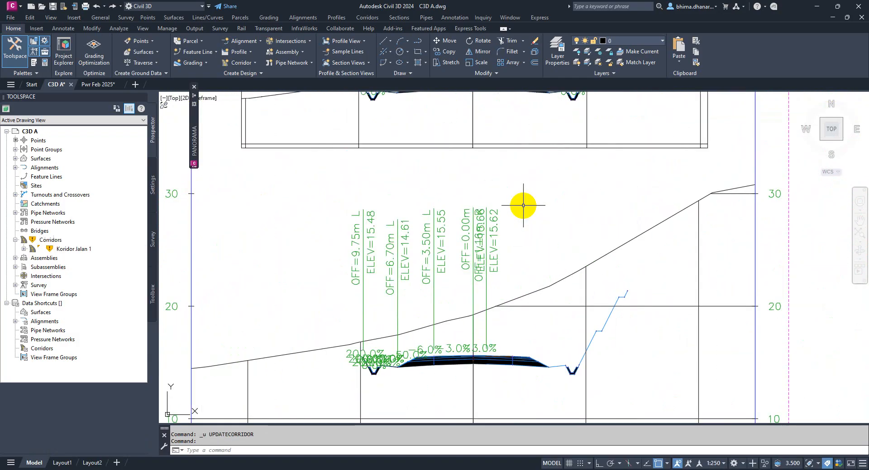
key(ctrl+z)
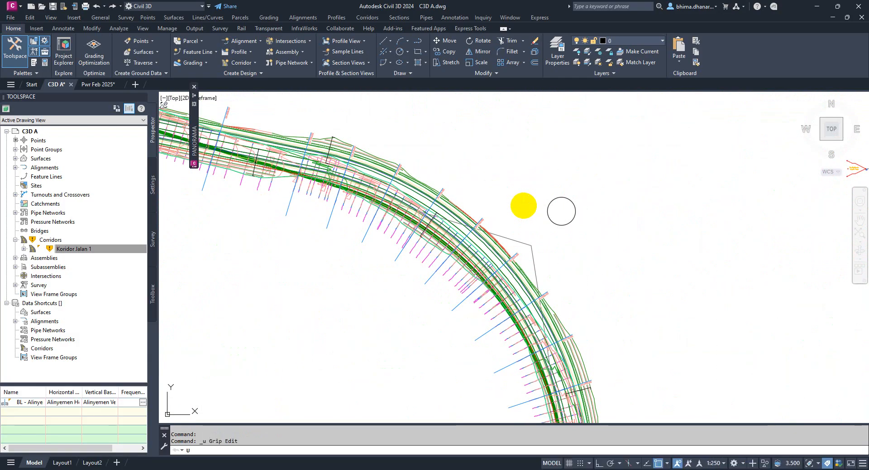
Step: Close the Panorama window and examine the 0+225.00 cross section below its earlier copy
scroll(461, 213, down, 13)
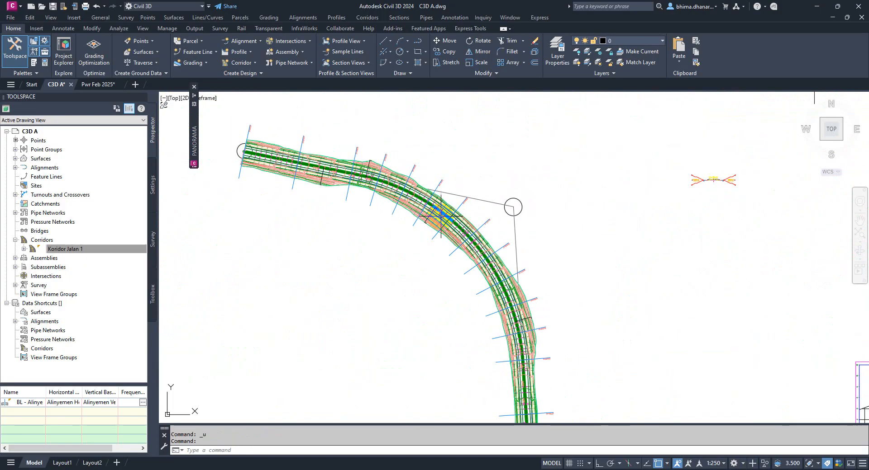
key(Escape)
scroll(558, 280, up, 4)
scroll(405, 248, up, 4)
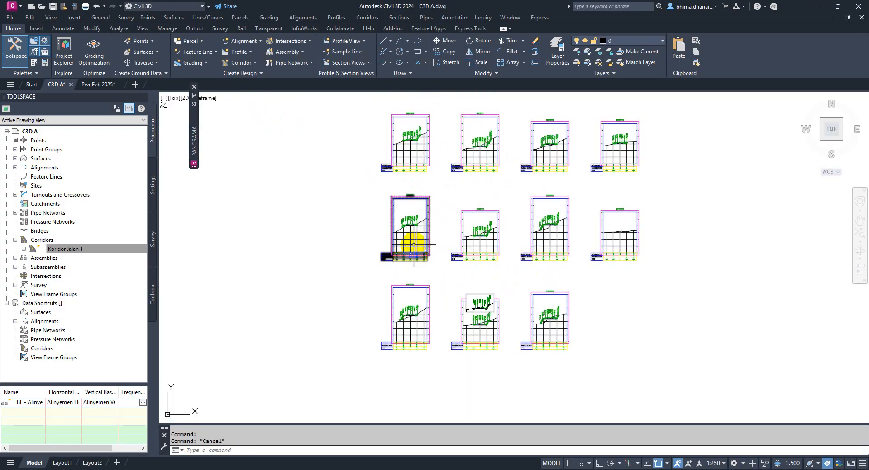
click(195, 89)
scroll(481, 301, up, 5)
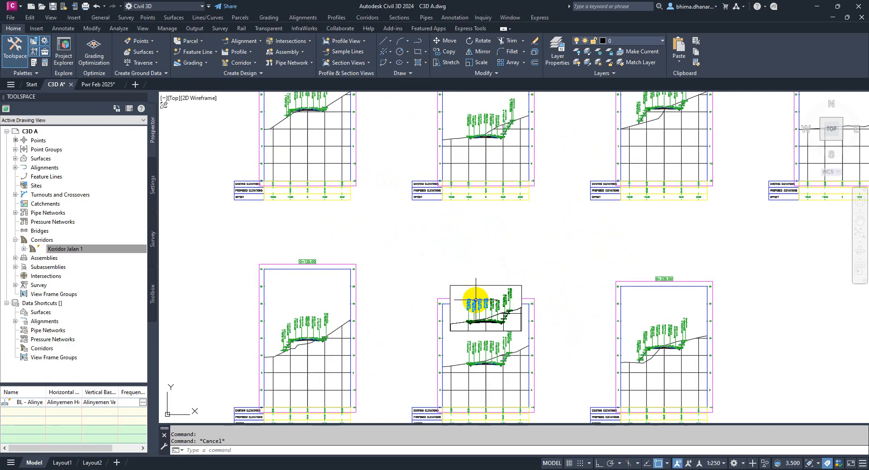
scroll(485, 277, down, 2)
scroll(490, 300, up, 2)
middle_drag(493, 406, 477, 363)
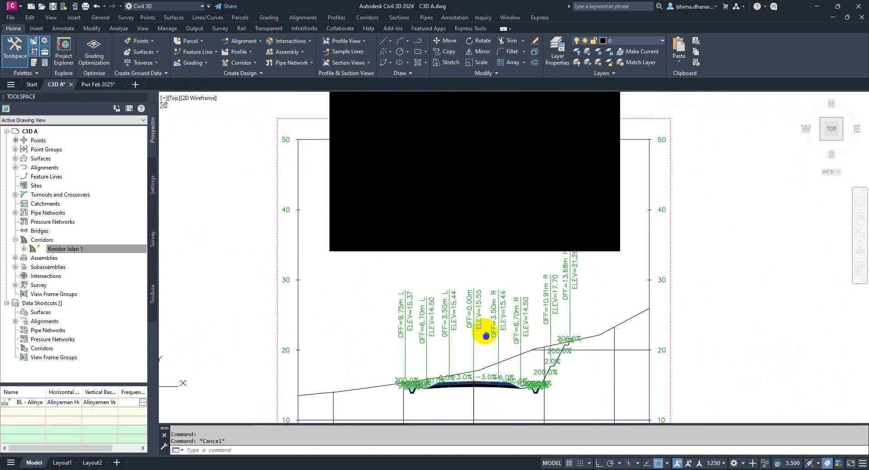
Step: Move the earlier copy of the 0+225.00 cross section upward, clear of the section view's frame
click(615, 229)
scroll(607, 272, down, 4)
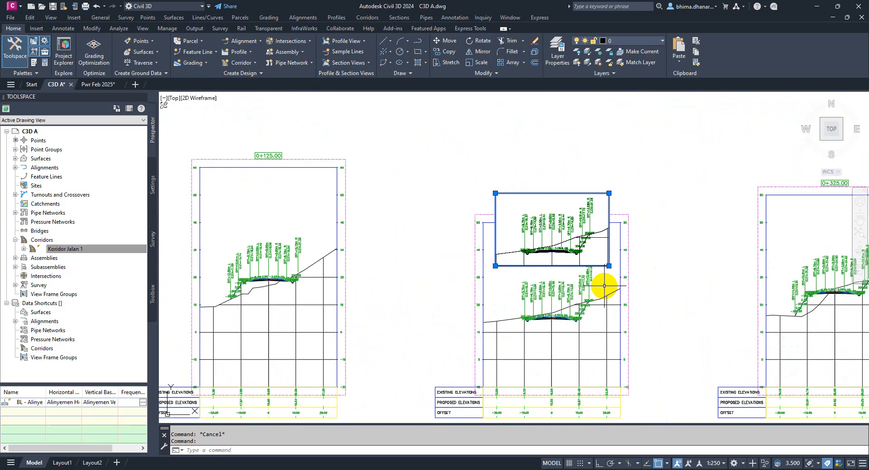
text(m)
key(space)
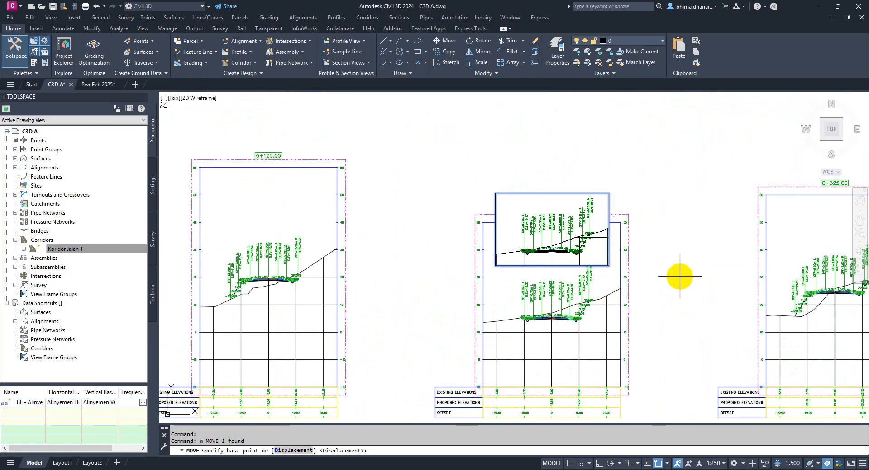
click(683, 279)
click(681, 210)
scroll(485, 330, down, 5)
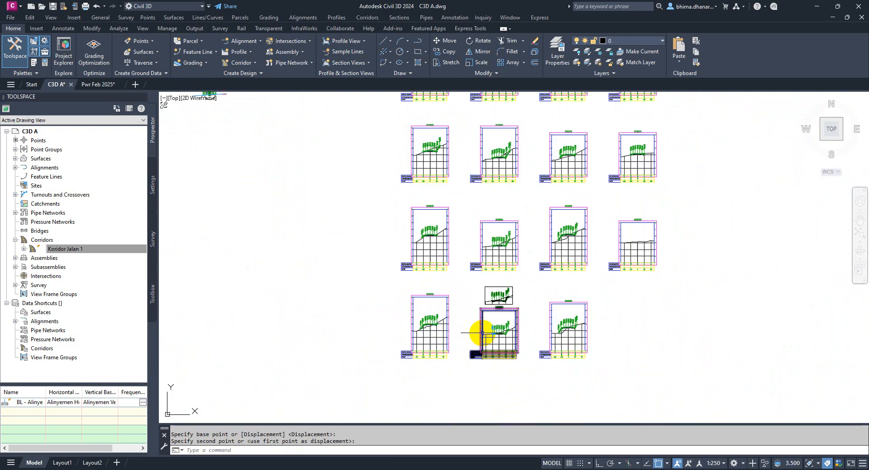
scroll(527, 202, up, 3)
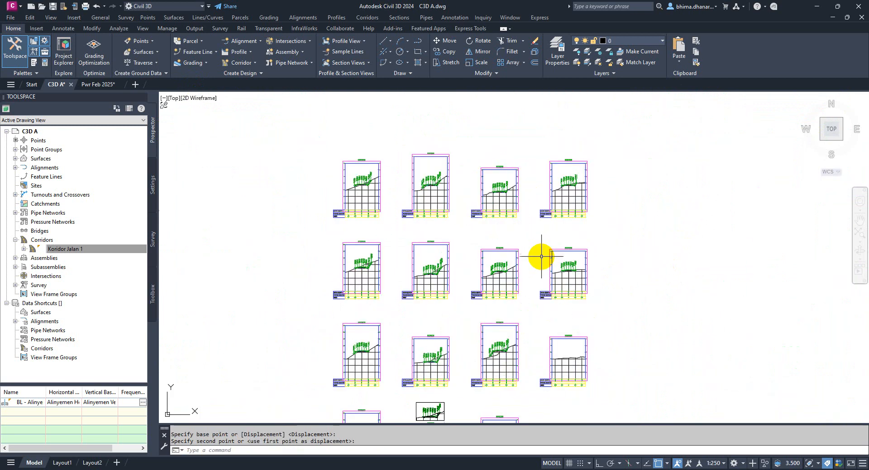
click(436, 177)
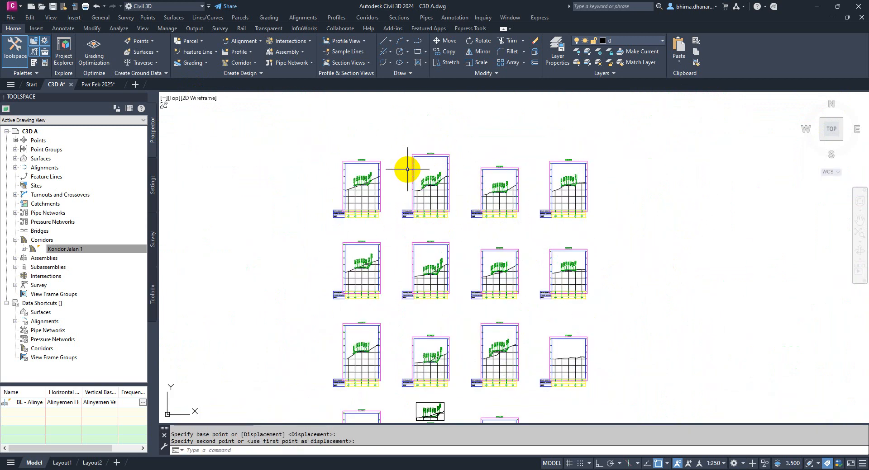
click(368, 63)
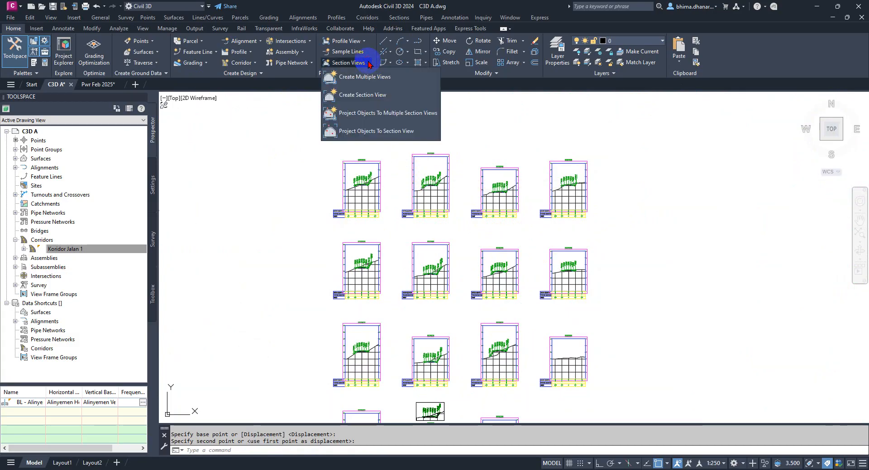
click(560, 128)
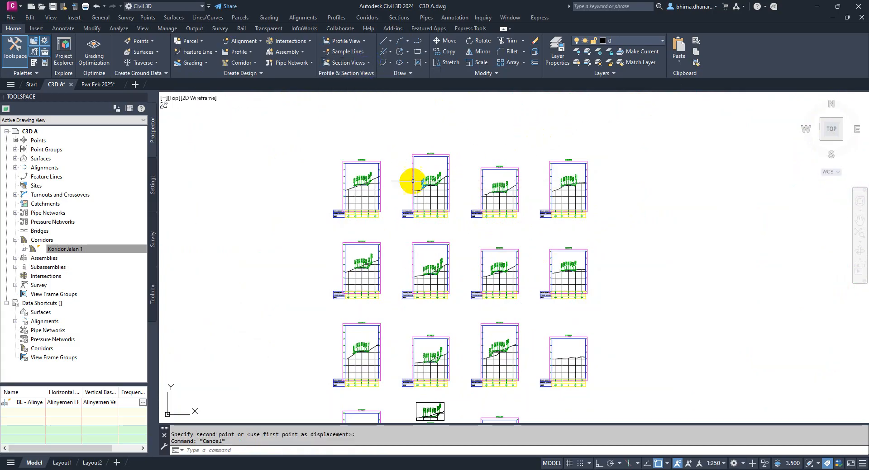
scroll(389, 271, down, 2)
scroll(470, 260, up, 2)
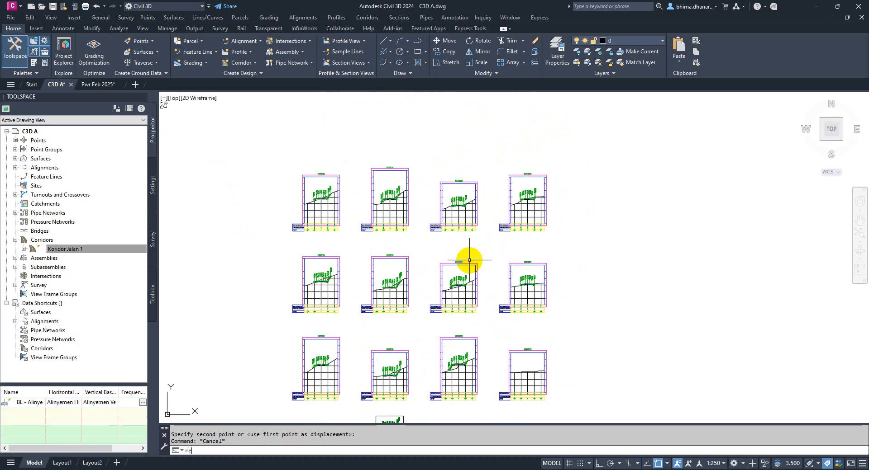
Step: Draw a rectangle framing the first three columns of section views in the upper two rows
text(c)
key(Return)
click(278, 135)
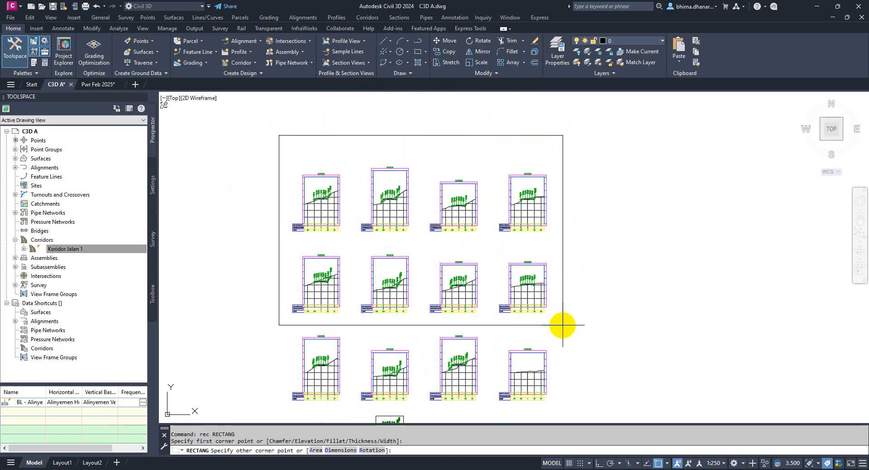
click(490, 329)
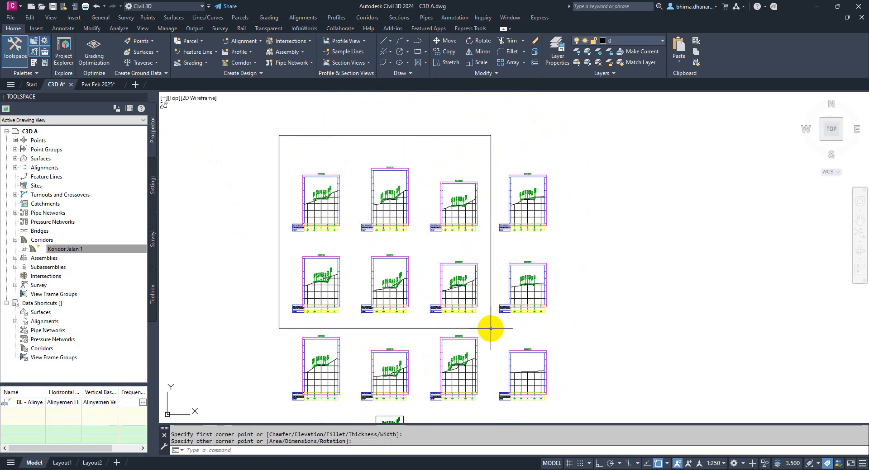
scroll(370, 240, up, 2)
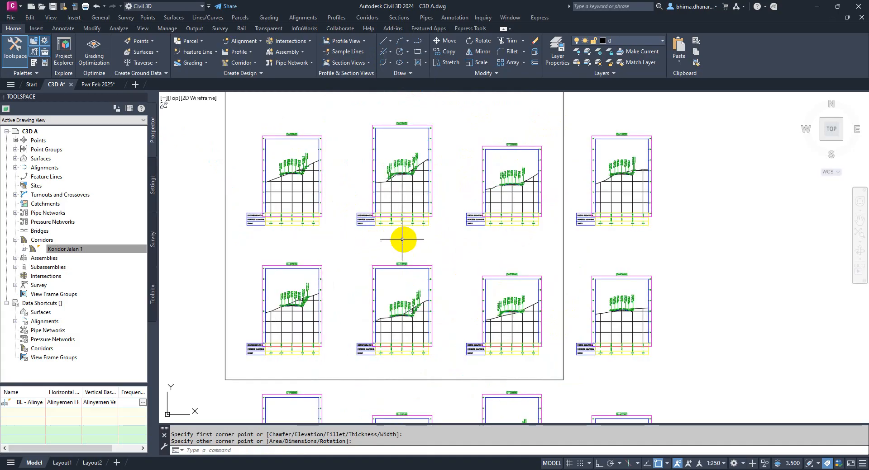
middle_drag(319, 188, 357, 221)
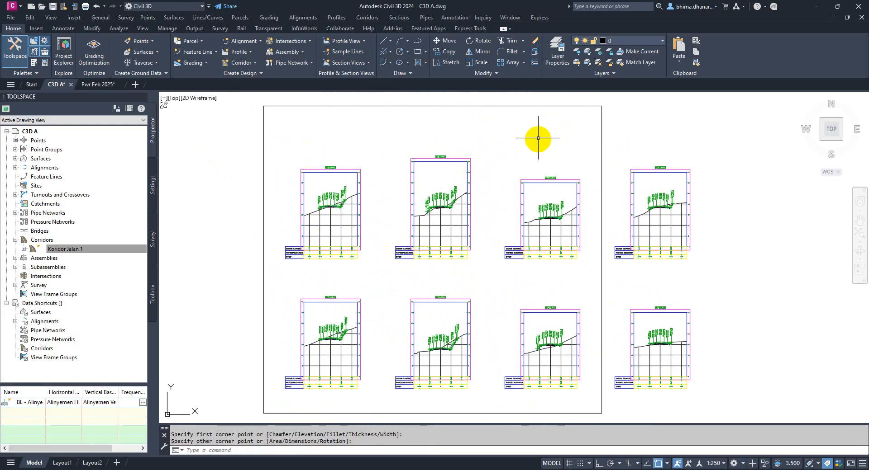
Step: Stretch the rectangle's upper edge straight down to just above the tallest section view, with Ortho on
click(525, 103)
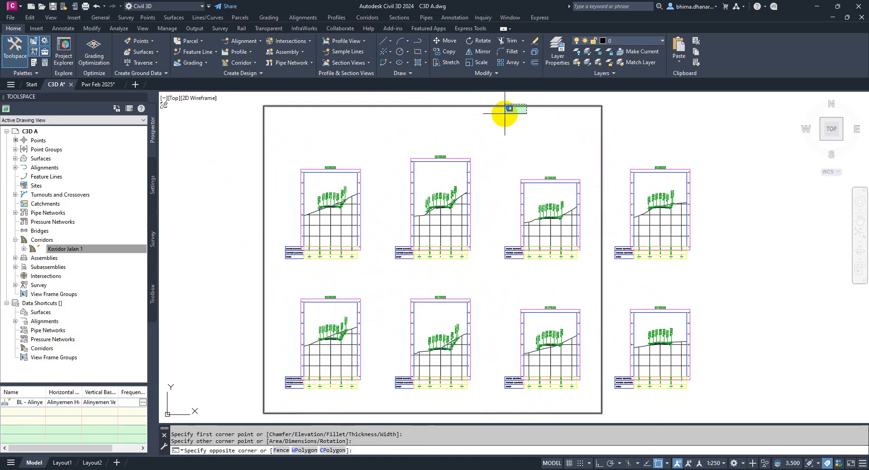
click(504, 112)
click(432, 106)
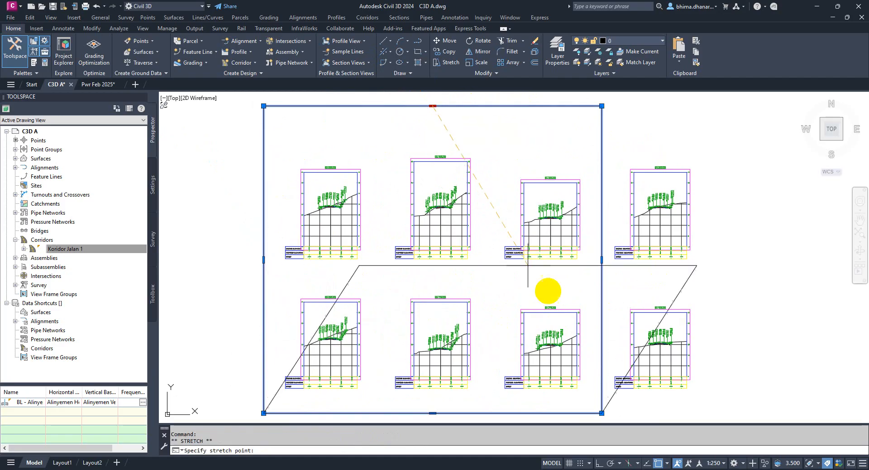
click(604, 463)
click(428, 142)
key(Escape)
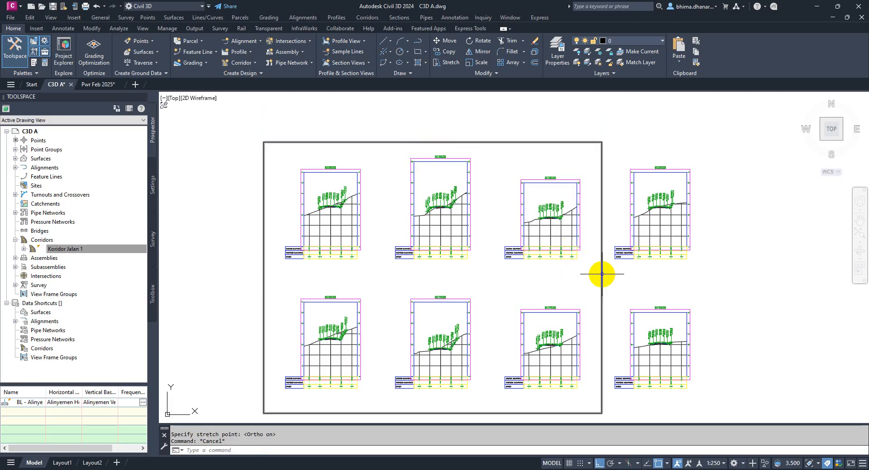
Step: Erase the rectangle framing the section views
click(601, 294)
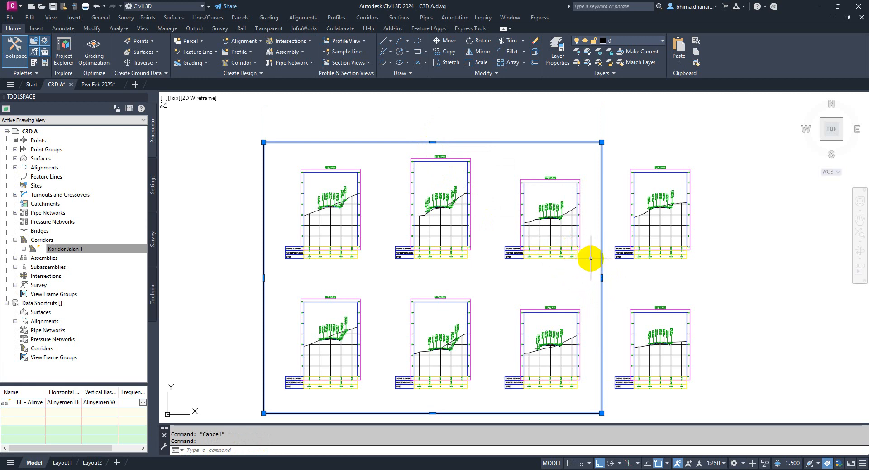
text(e)
key(Return)
scroll(591, 258, down, 5)
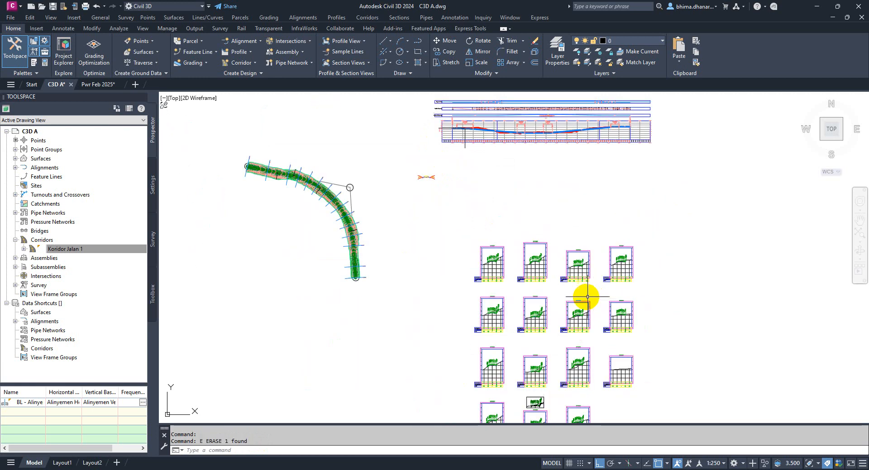
Step: Open the surface properties of the kontur eksisting surface
scroll(441, 206, up, 2)
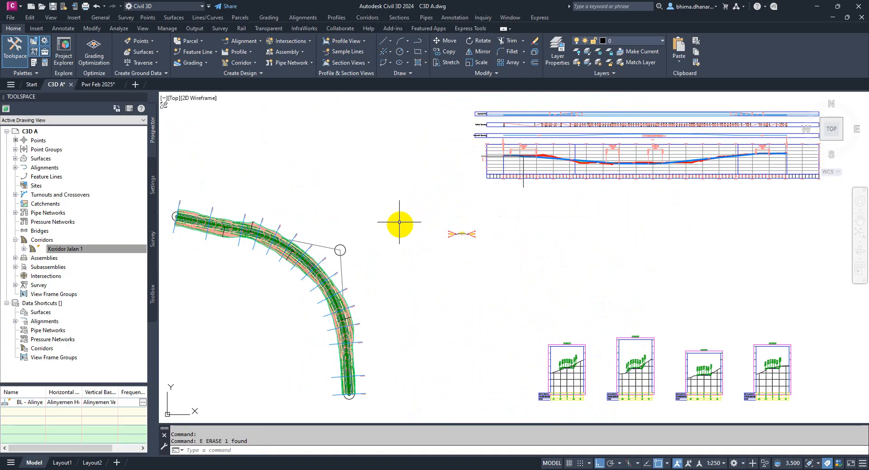
middle_drag(297, 288, 343, 251)
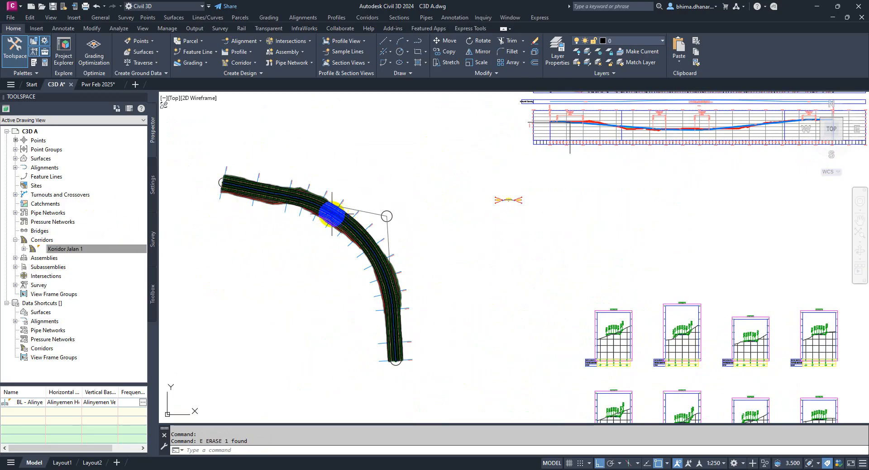
click(39, 189)
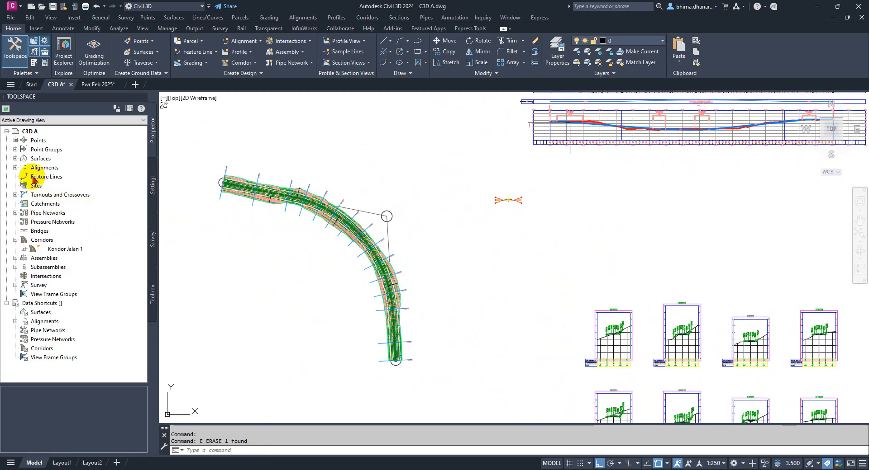
click(16, 158)
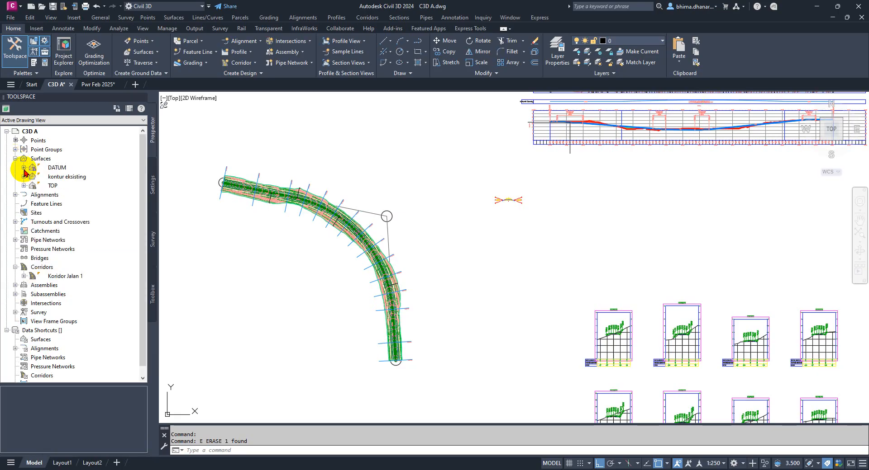
right_click(65, 178)
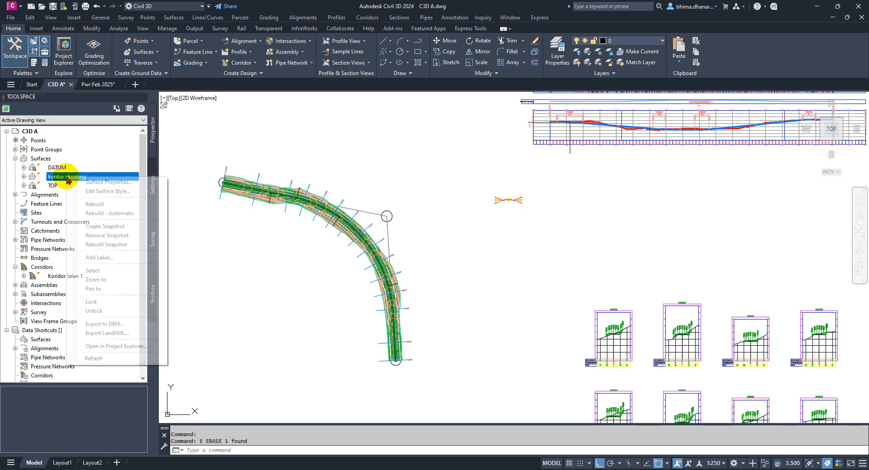
click(109, 184)
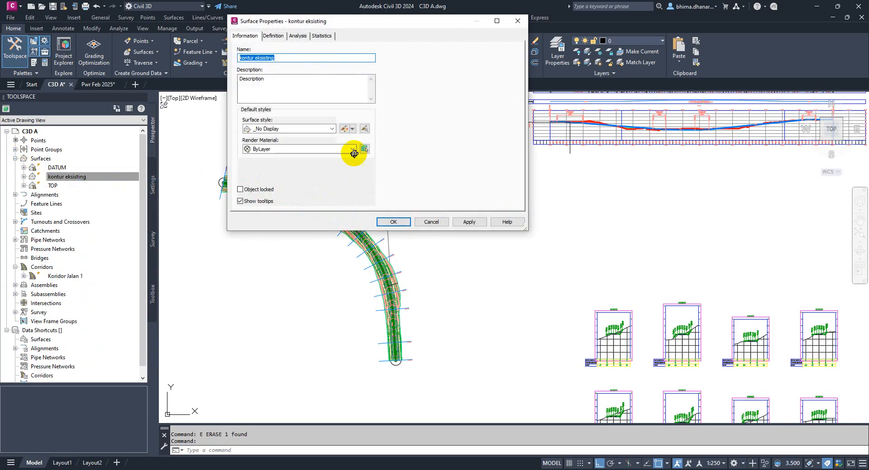
Step: Try the surface styles Contours 1m and 5m (Background) and Contours 2m and 10m (Background) on kontur eksisting
click(331, 128)
click(308, 160)
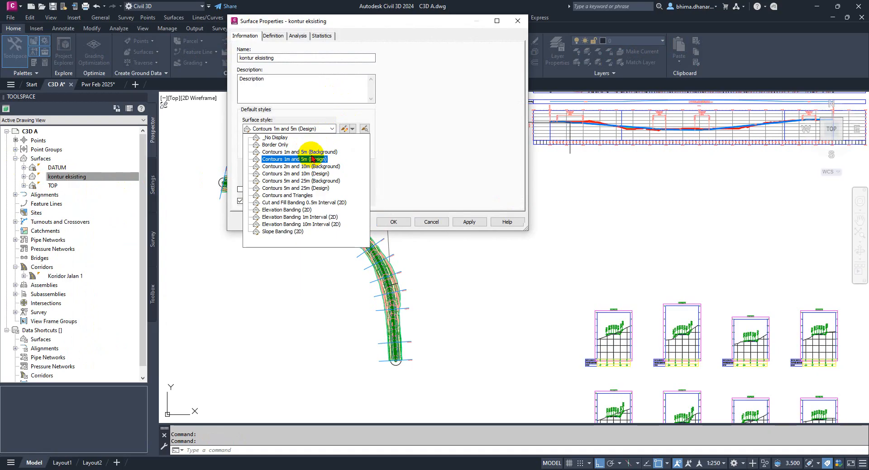
click(311, 152)
click(456, 222)
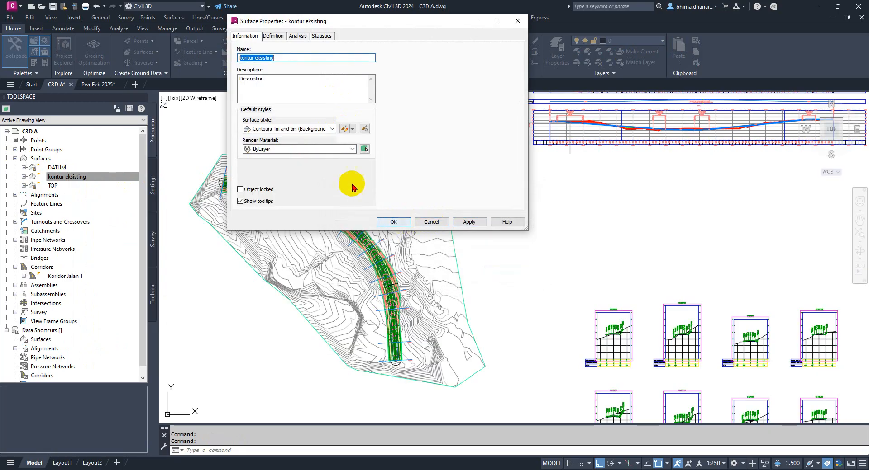
click(316, 129)
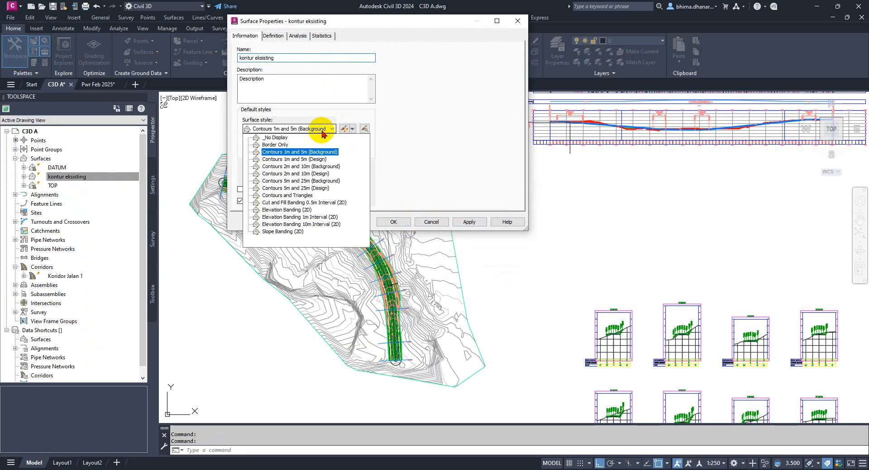
click(324, 168)
click(461, 222)
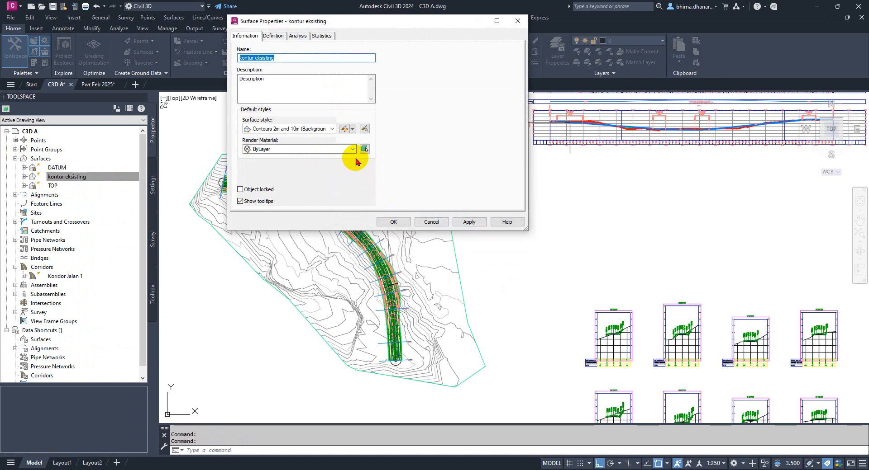
Step: Set the surface style of kontur eksisting to Contours 1m and 5m (Design) and close its properties
click(332, 129)
click(322, 162)
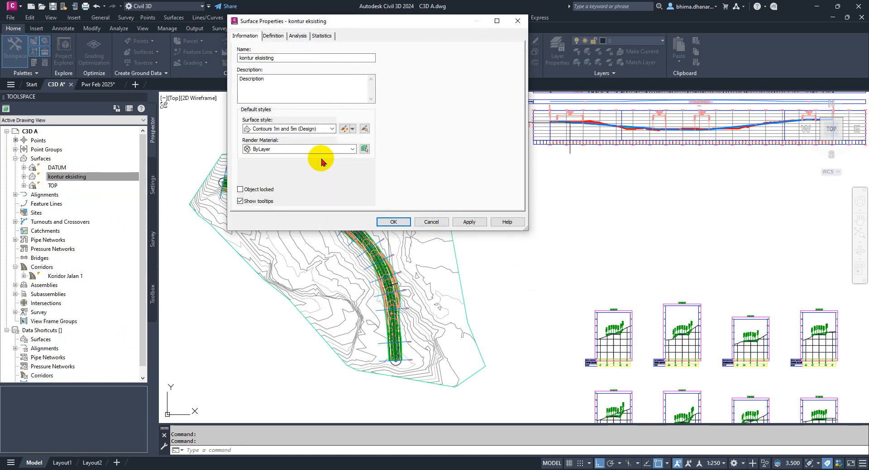
click(458, 221)
click(400, 223)
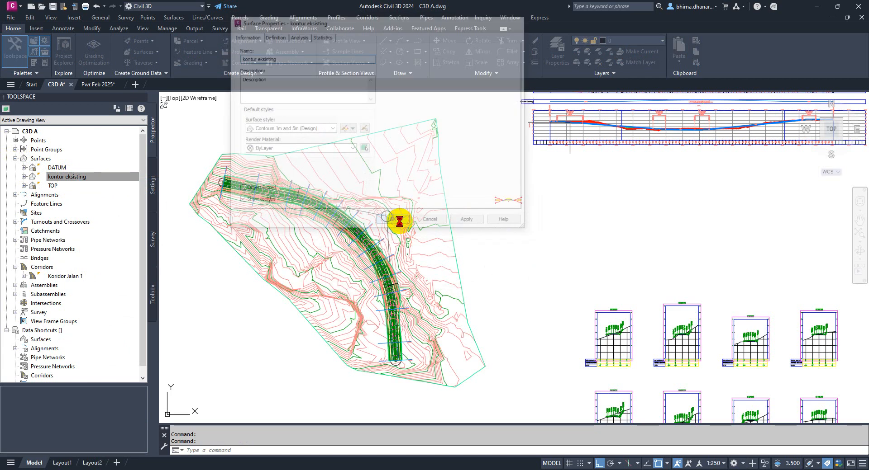
key(Escape)
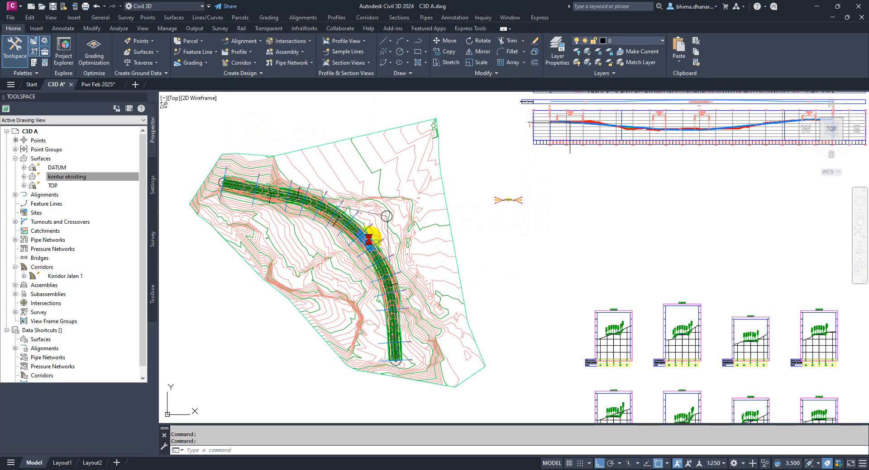
Step: Examine the existing ground contours around the corridor, selecting and deselecting the kontur eksisting surface
scroll(312, 244, up, 5)
click(355, 285)
scroll(348, 253, down, 6)
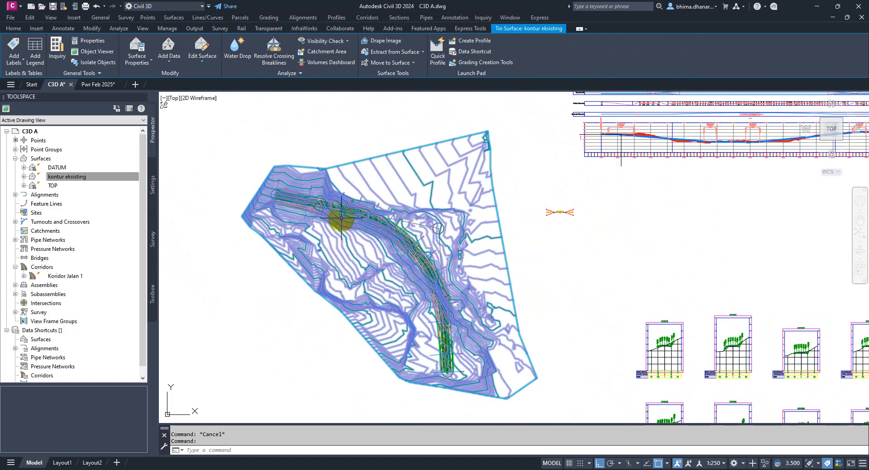
key(Escape)
scroll(351, 261, up, 4)
scroll(431, 277, up, 2)
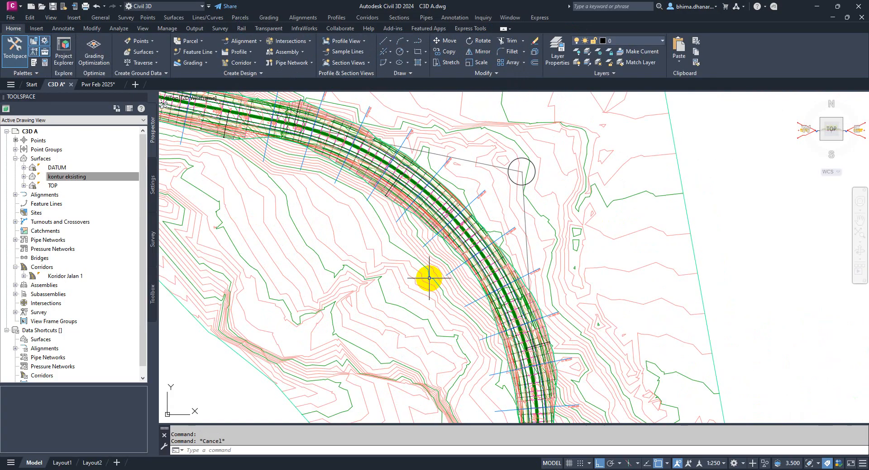
click(398, 247)
scroll(363, 252, down, 6)
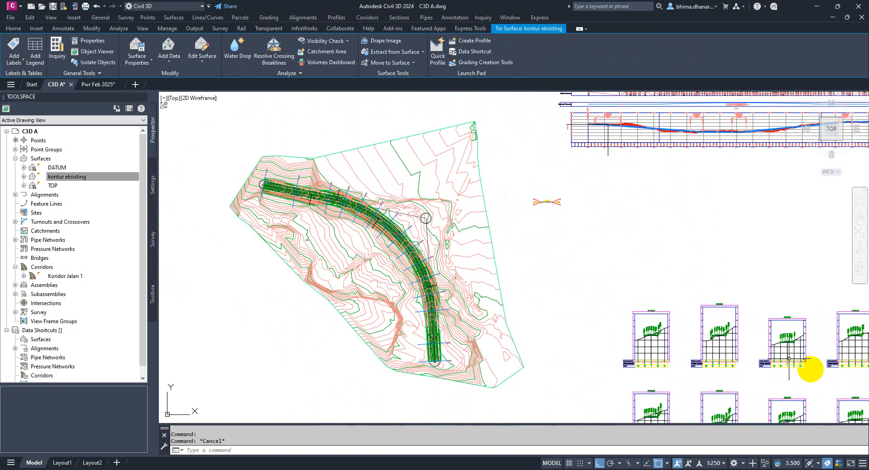
key(Escape)
Step: Review the 0+000.00 cross section, the road assembly, the profile view with its bands and the overall drawing layout
scroll(538, 190, down, 2)
scroll(628, 285, up, 7)
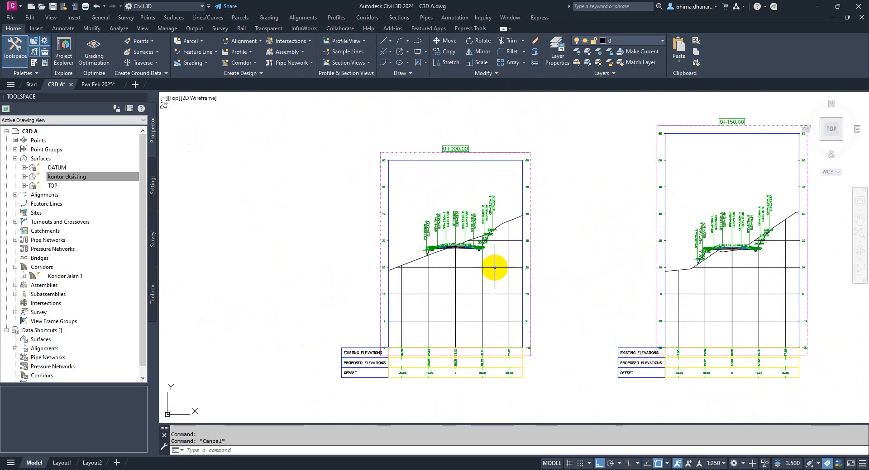
scroll(422, 278, down, 5)
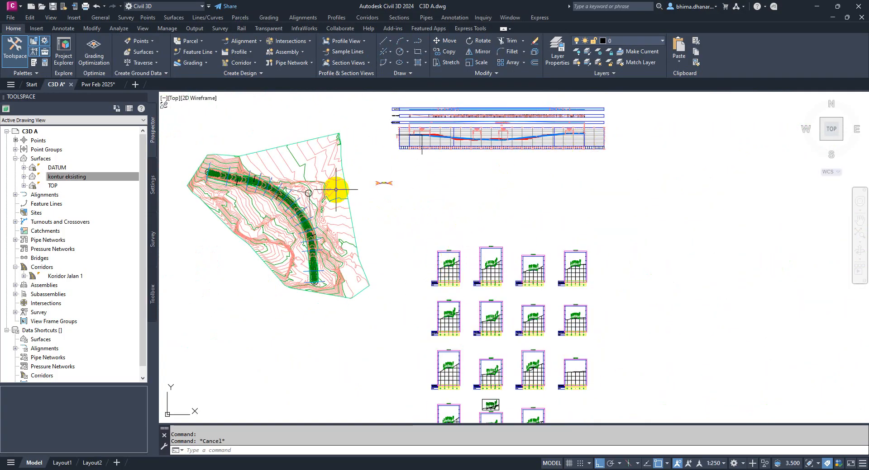
scroll(368, 175, up, 10)
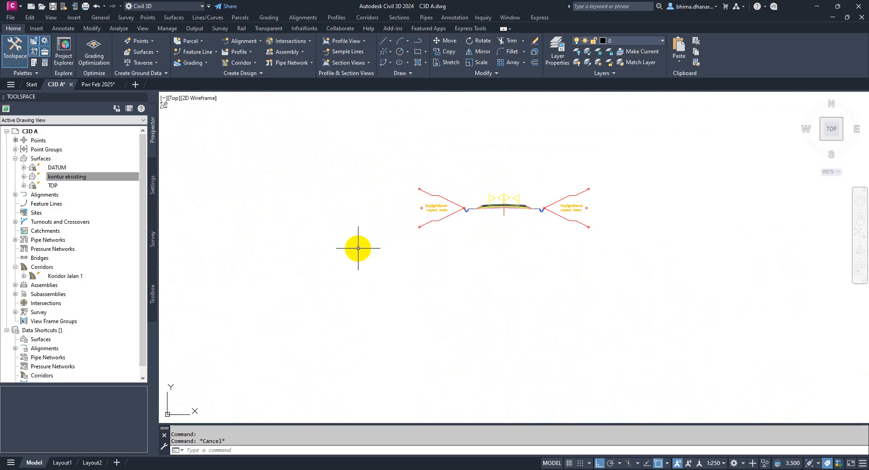
scroll(360, 250, down, 10)
scroll(425, 187, up, 2)
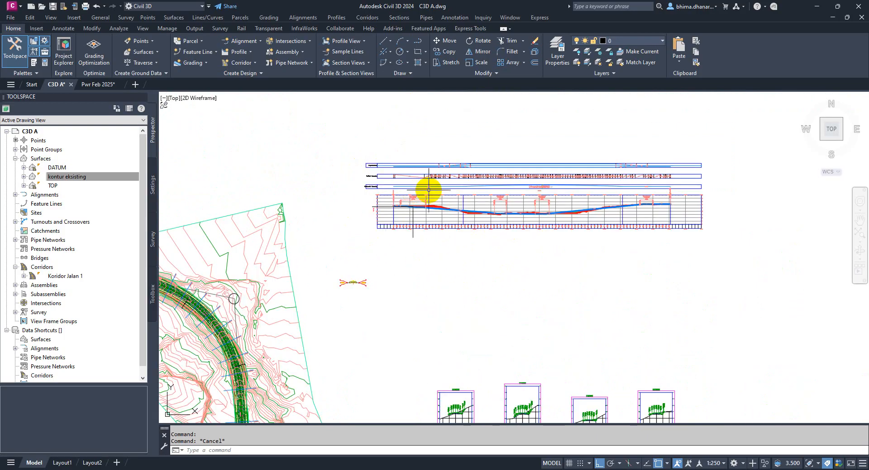
scroll(611, 153, up, 2)
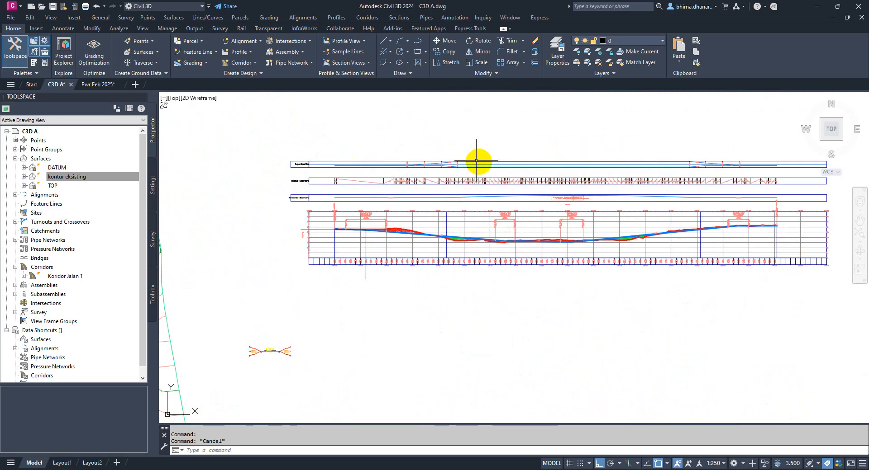
scroll(693, 198, up, 2)
scroll(509, 186, down, 2)
scroll(528, 183, down, 5)
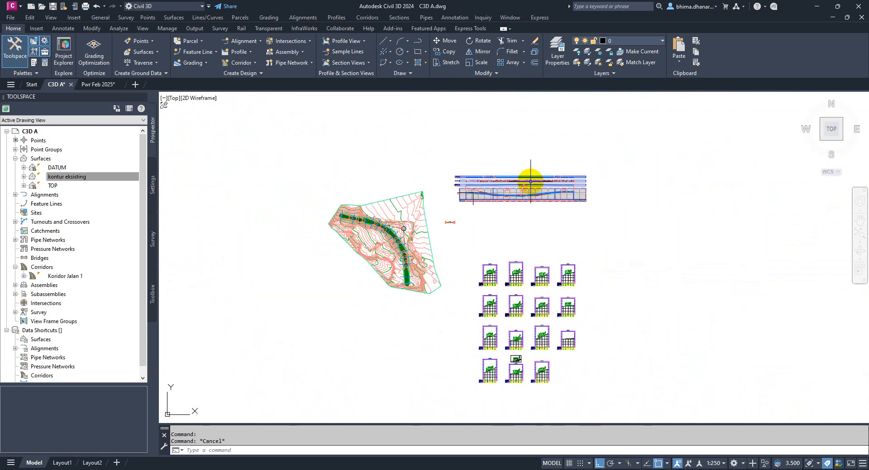
scroll(527, 253, up, 2)
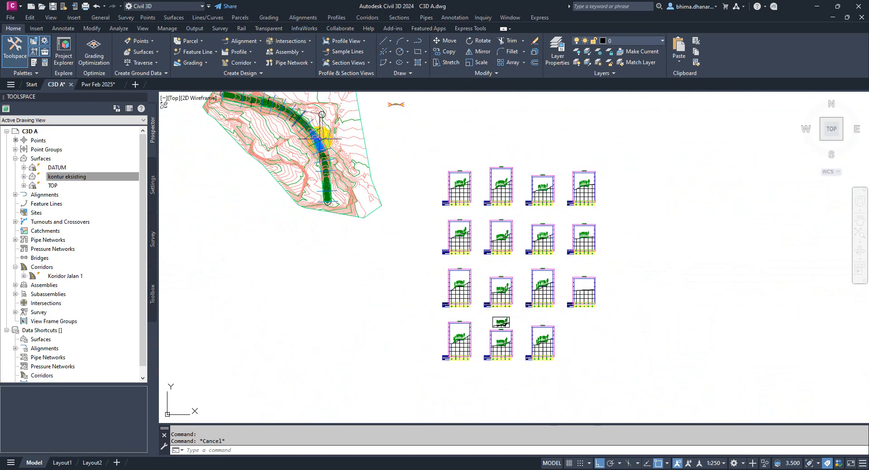
Step: Review the road corridor, existing ground contours, profile view and cross-section sheets in the overall drawing, clearing the surface selection
middle_drag(319, 139, 453, 226)
scroll(443, 200, up, 4)
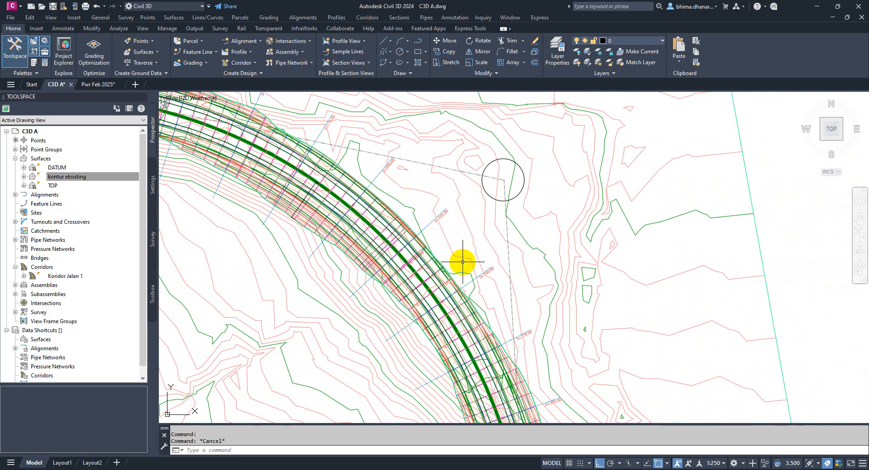
scroll(462, 262, down, 5)
scroll(515, 237, up, 2)
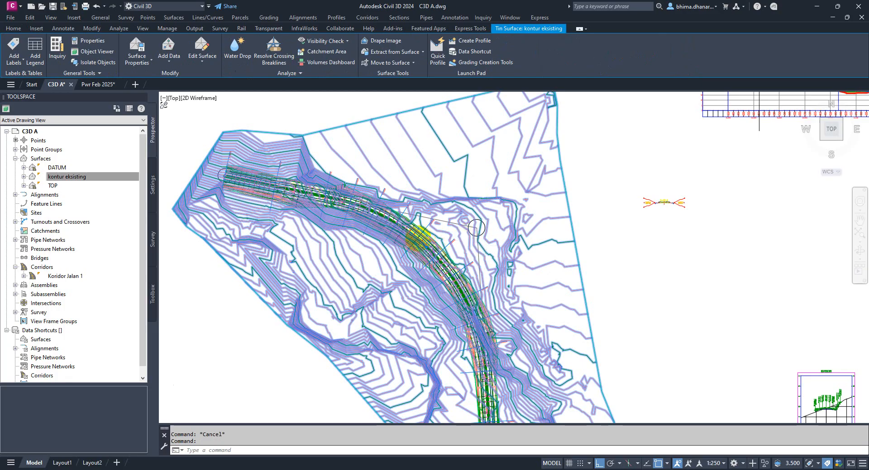
scroll(418, 241, down, 2)
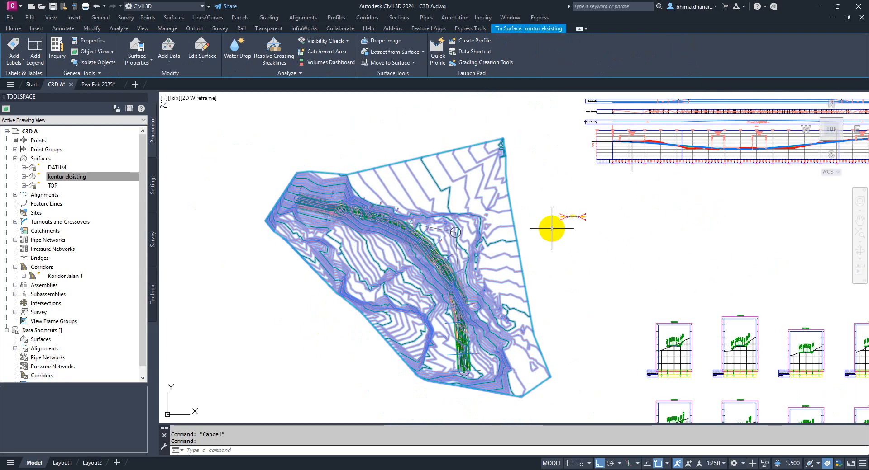
key(Escape)
scroll(354, 225, down, 2)
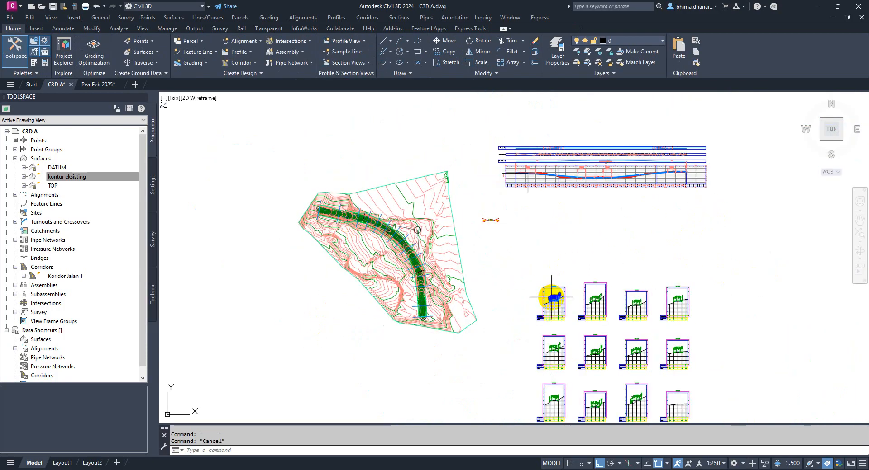
scroll(549, 290, up, 2)
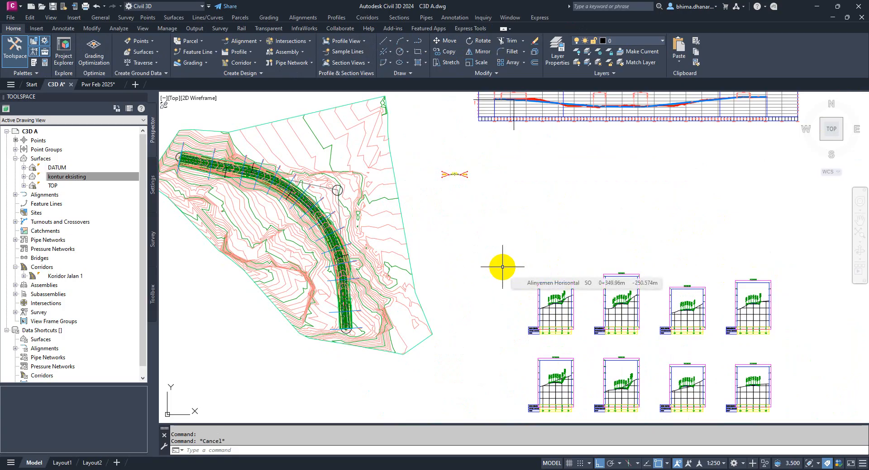
scroll(480, 241, down, 2)
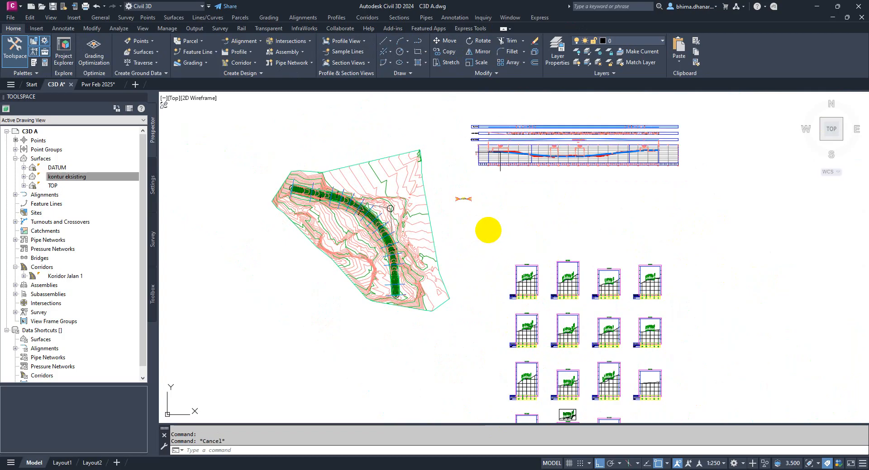
middle_click(494, 234)
middle_click(494, 233)
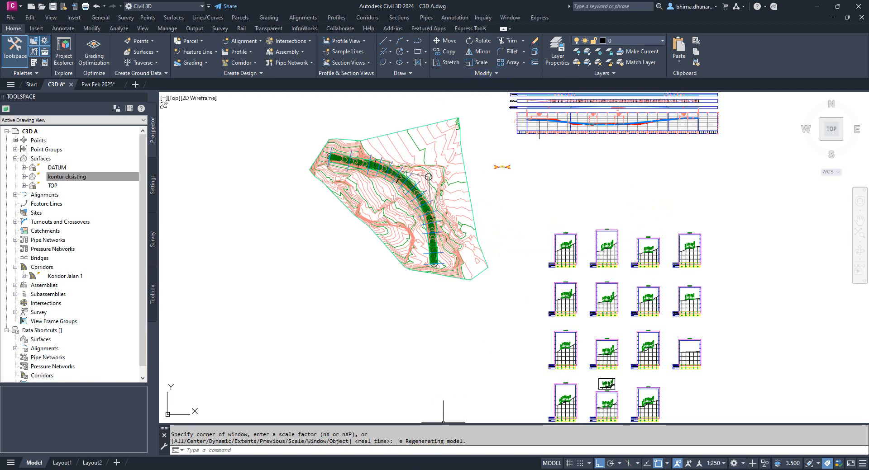
Step: Switch to the AJIBARANG-BTS. KOTA PURWOKERTO PDF in Microsoft Edge and examine its drainage, road sign and guide post detail sheets
click(434, 439)
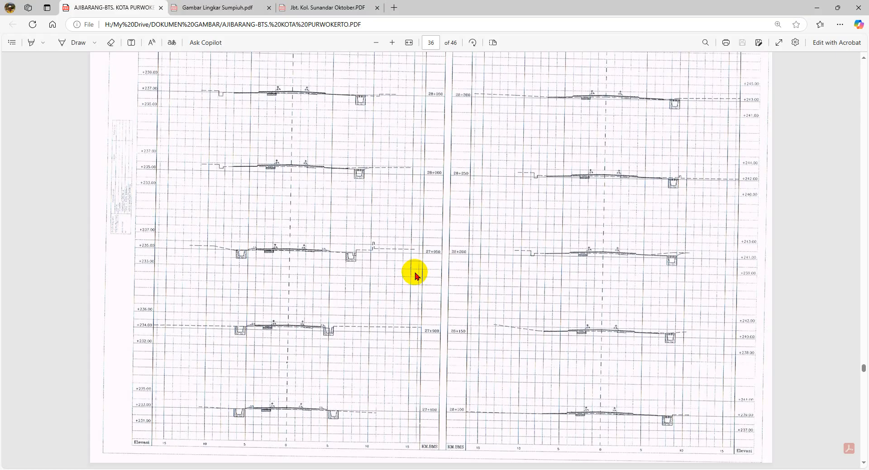
scroll(415, 275, down, 15)
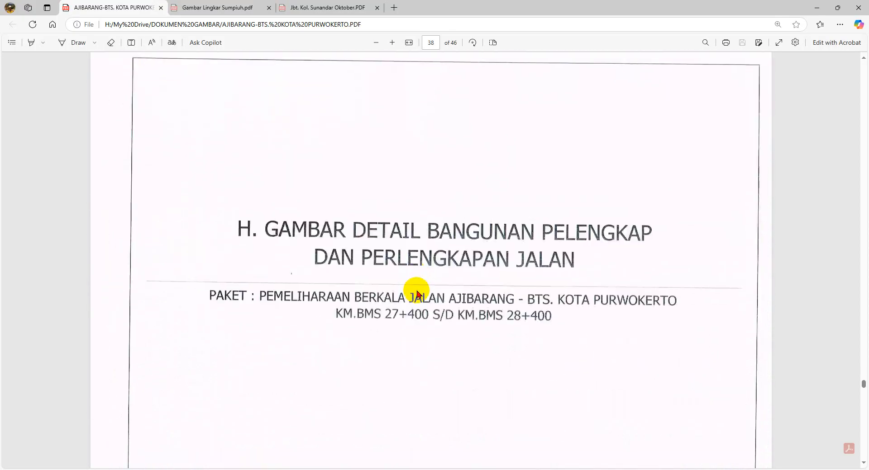
scroll(416, 295, down, 3)
scroll(416, 295, down, 6)
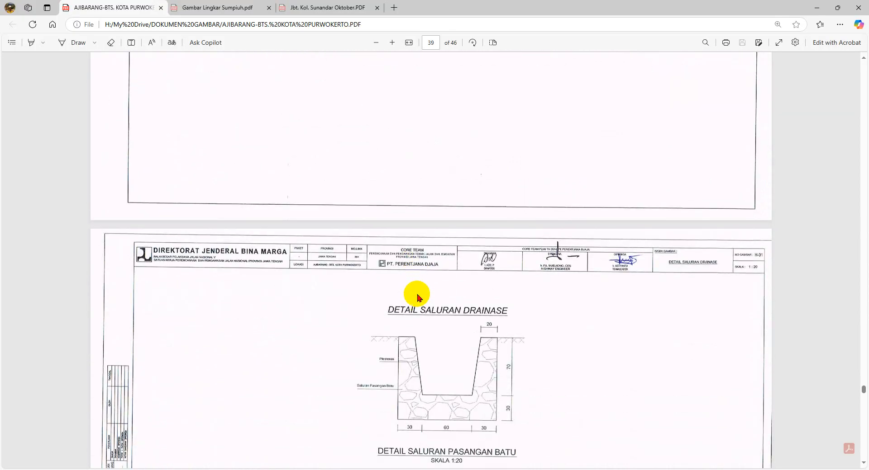
scroll(435, 298, down, 9)
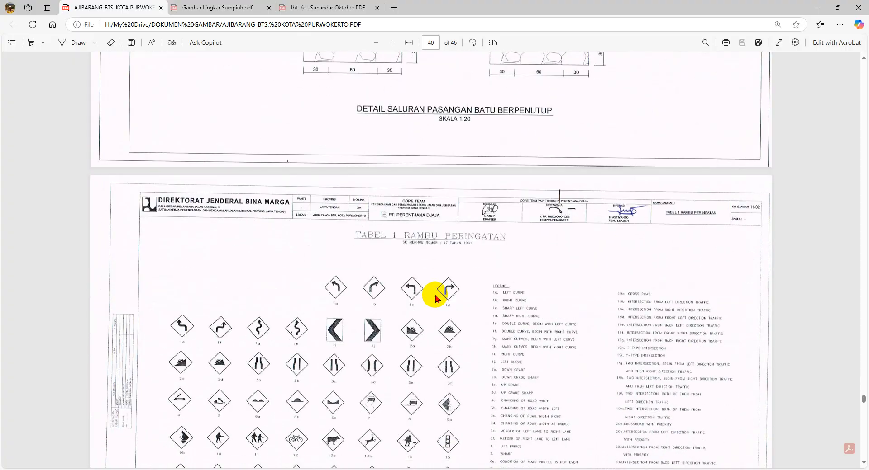
scroll(443, 202, up, 2)
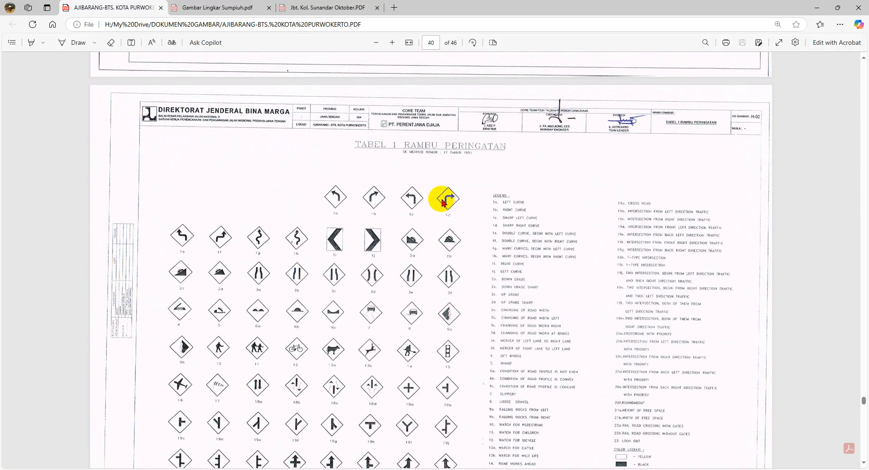
scroll(444, 165, down, 20)
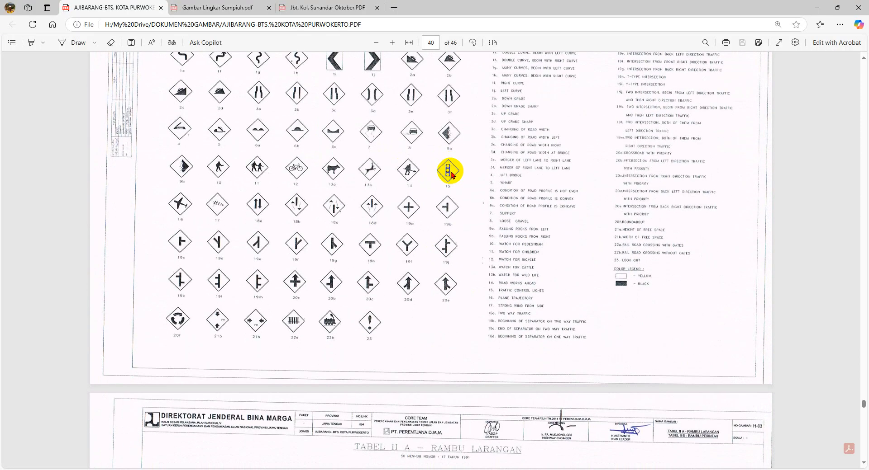
scroll(454, 178, down, 20)
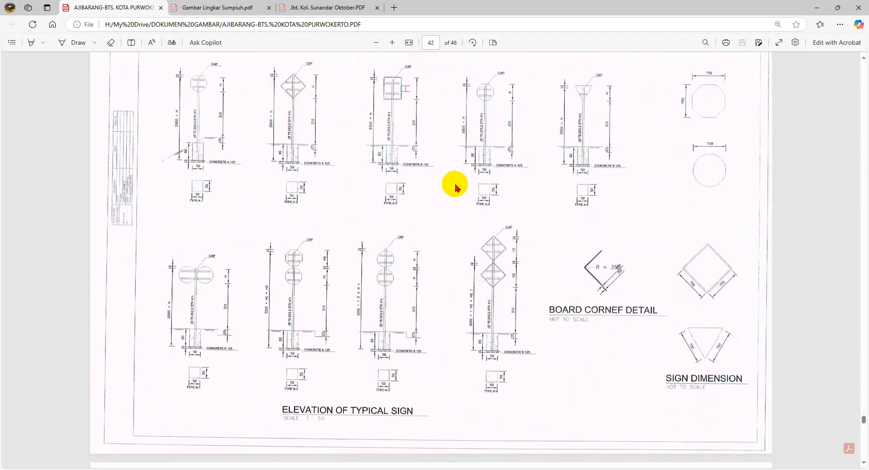
scroll(459, 195, down, 4)
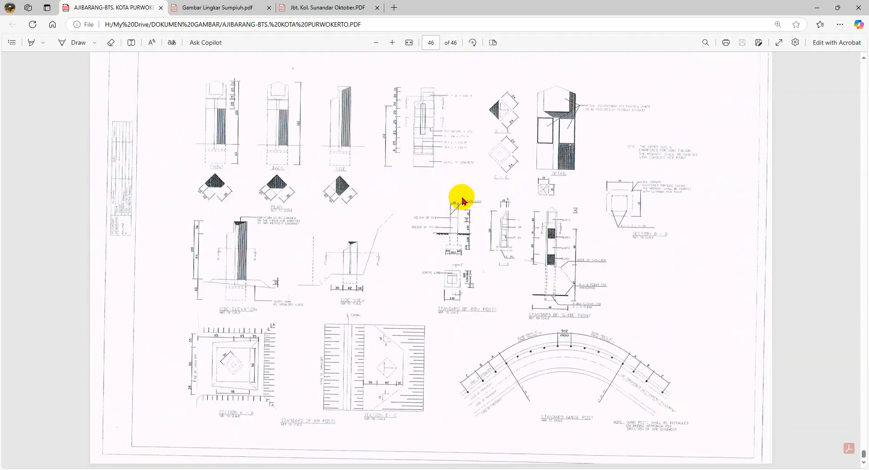
scroll(473, 204, up, 8)
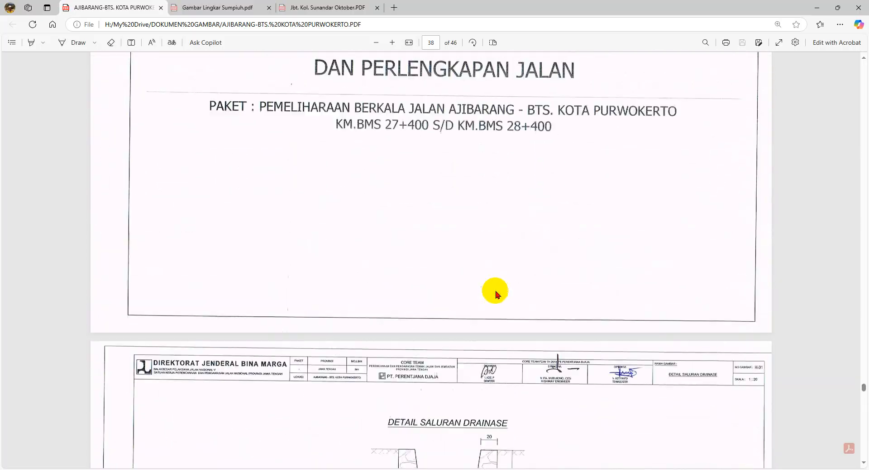
Step: Go back to the PDF's opening pages and look through the location maps and legend for the Daftar Kuantitas table on page 10
scroll(496, 295, up, 20)
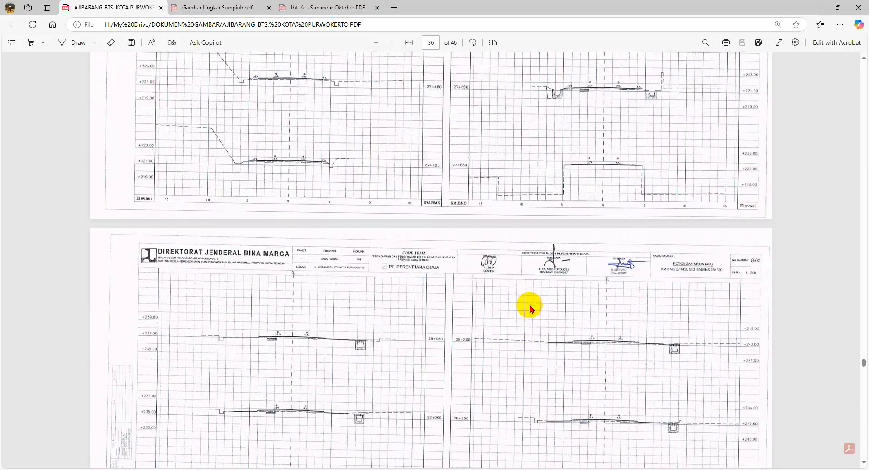
scroll(538, 311, up, 15)
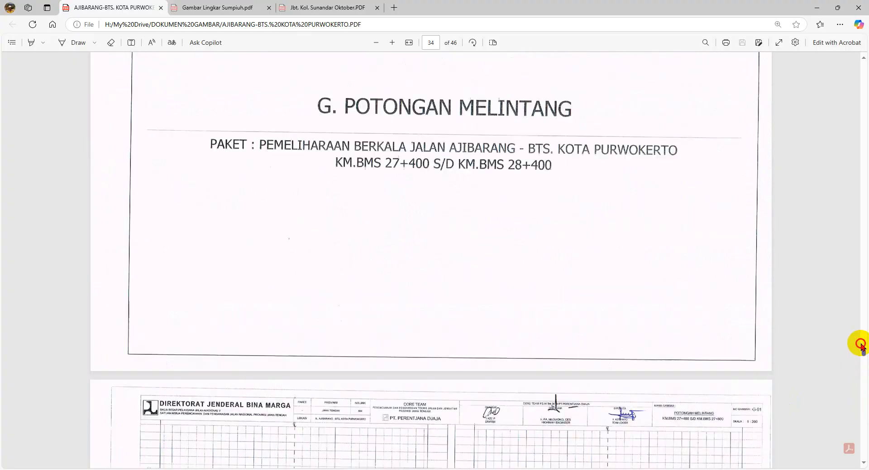
drag(861, 347, 864, 102)
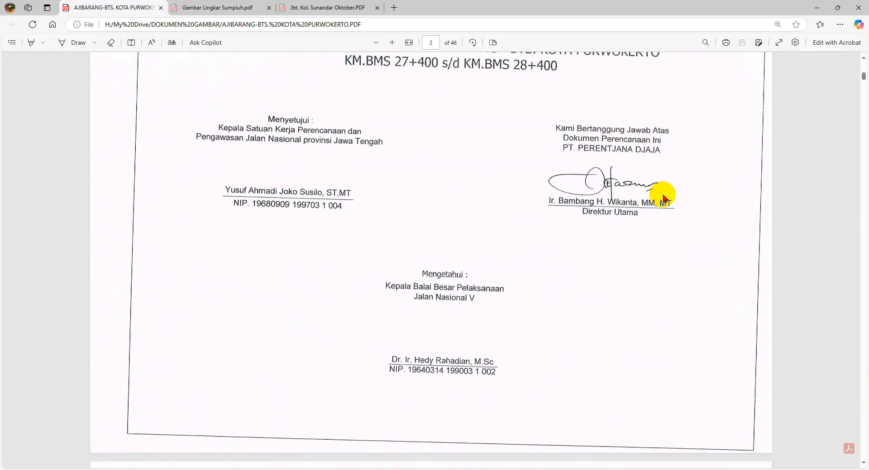
scroll(660, 200, down, 20)
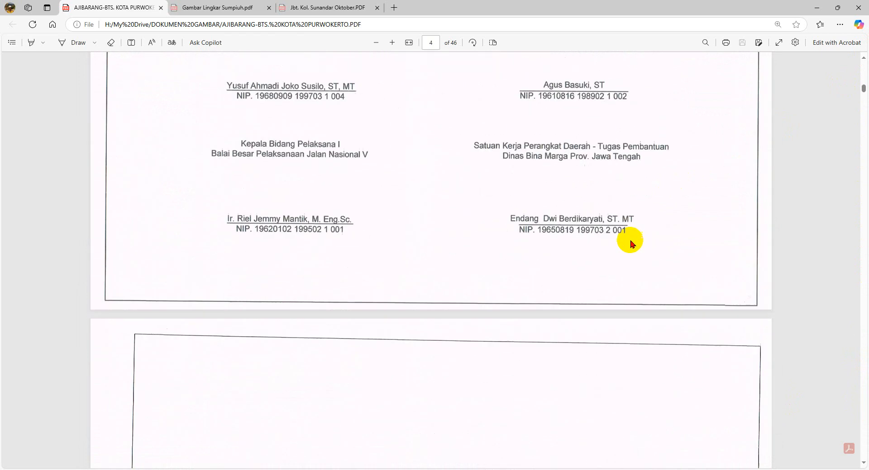
scroll(628, 245, down, 20)
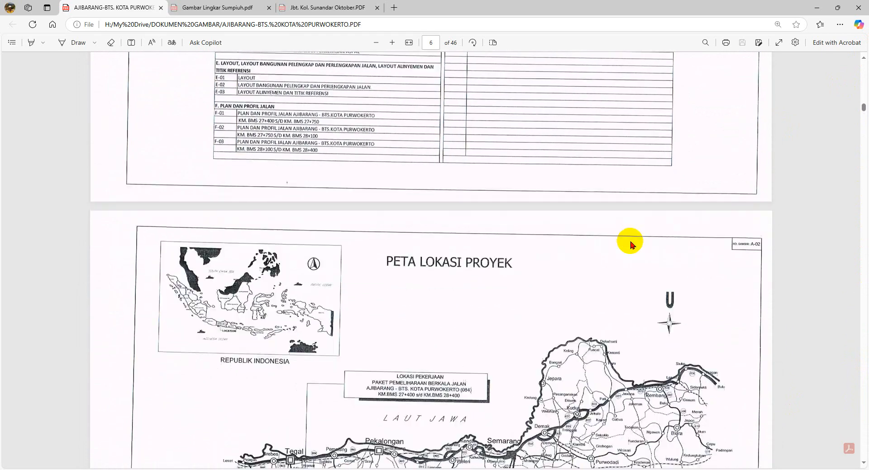
scroll(635, 263, down, 20)
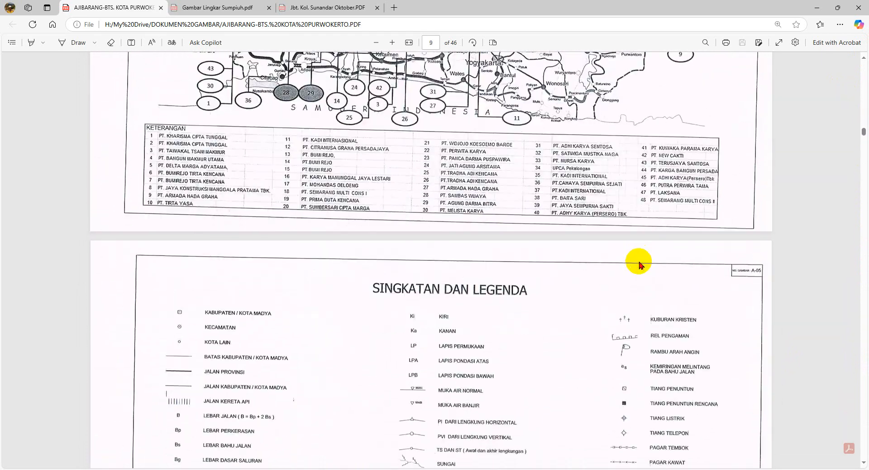
scroll(633, 285, down, 10)
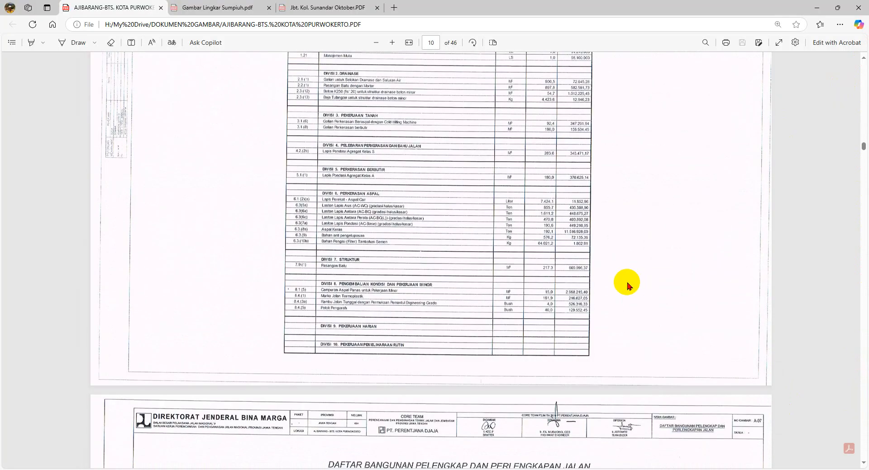
ctrl+scroll(413, 187, up, 5)
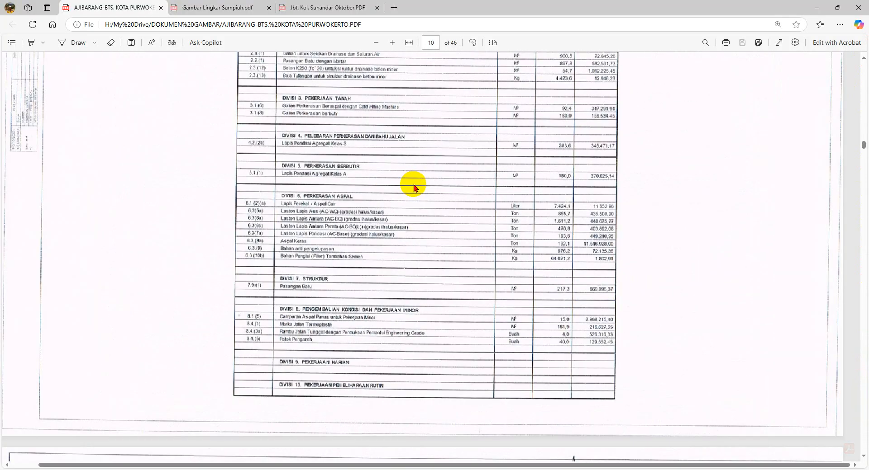
scroll(413, 187, up, 10)
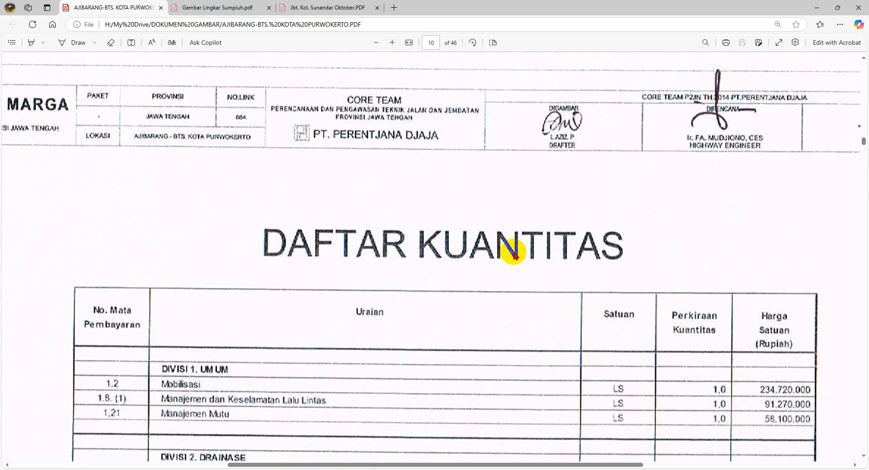
ctrl+scroll(527, 256, down, 2)
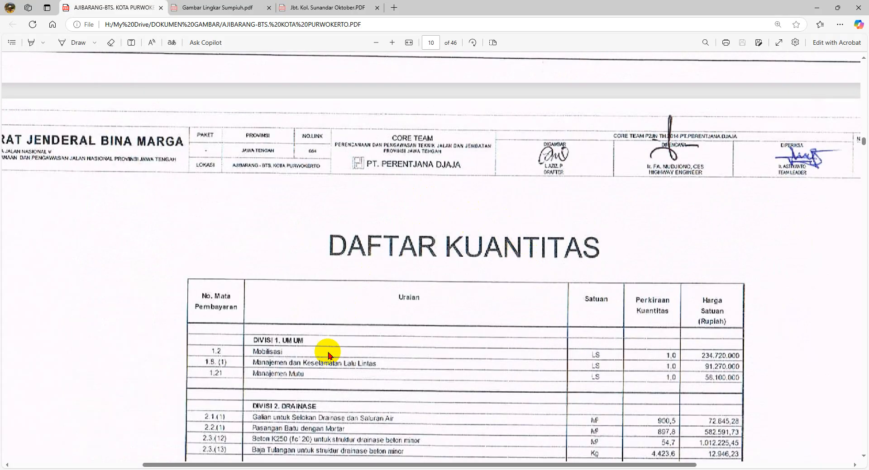
Step: Open the EE dan DED Lajur Darurat (Jl. Prupuk - Bts Kab Tegal Banyumas) PDF from the DOKUMEN GAMBAR folder
click(187, 469)
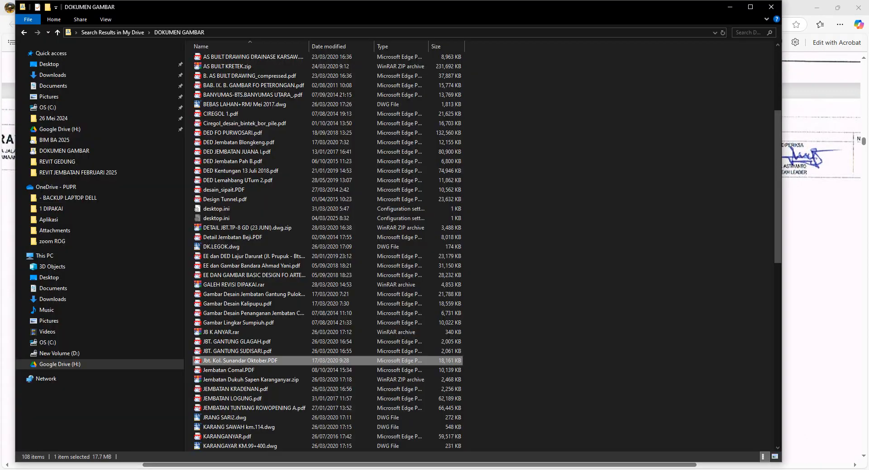
click(255, 257)
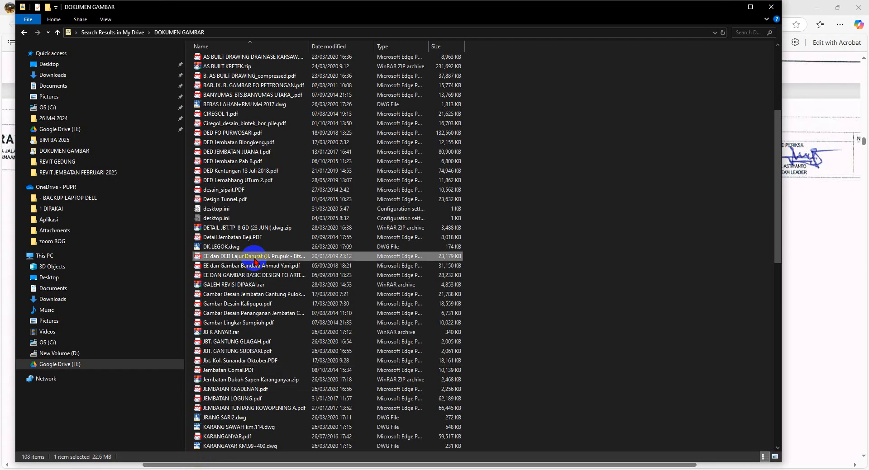
double_click(255, 261)
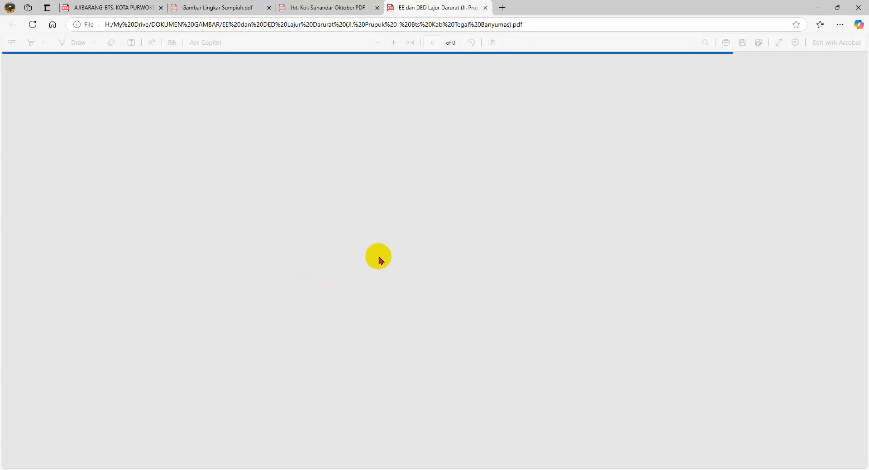
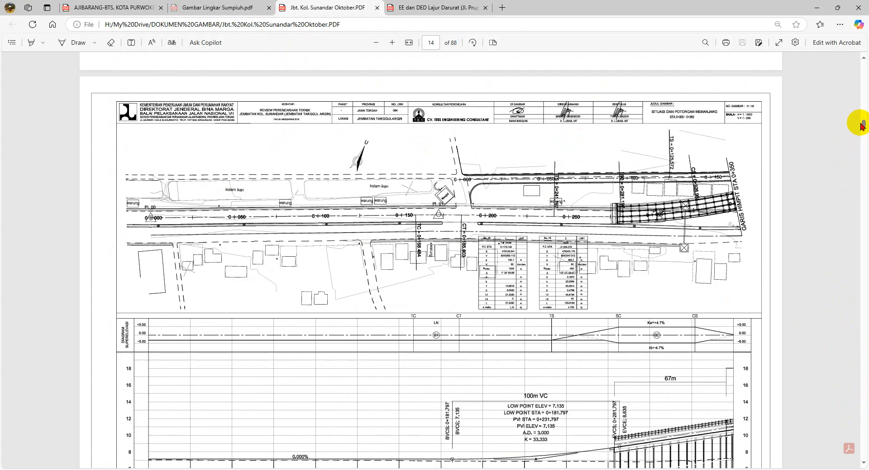
Step: Return from the Jbt. Kol. Sunandar Oktober PDF to the AJIBARANG document and examine the Daftar Kuantitas pay items by division
drag(862, 125, 862, 105)
click(110, 8)
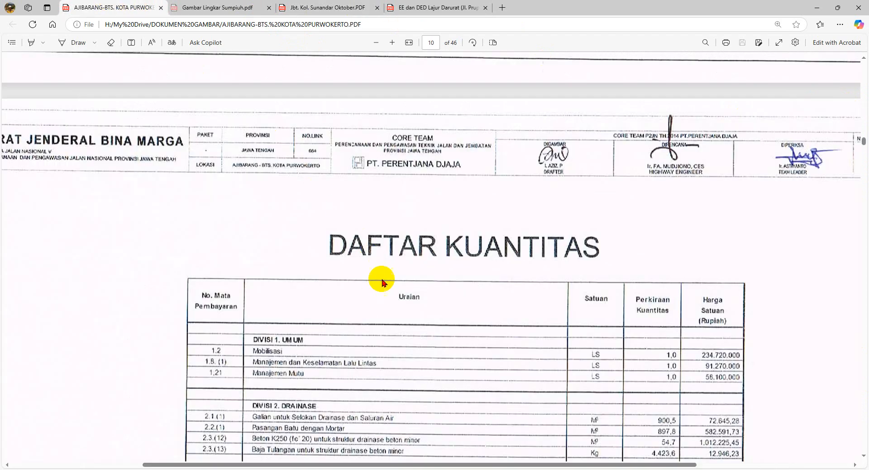
ctrl+scroll(392, 290, down, 4)
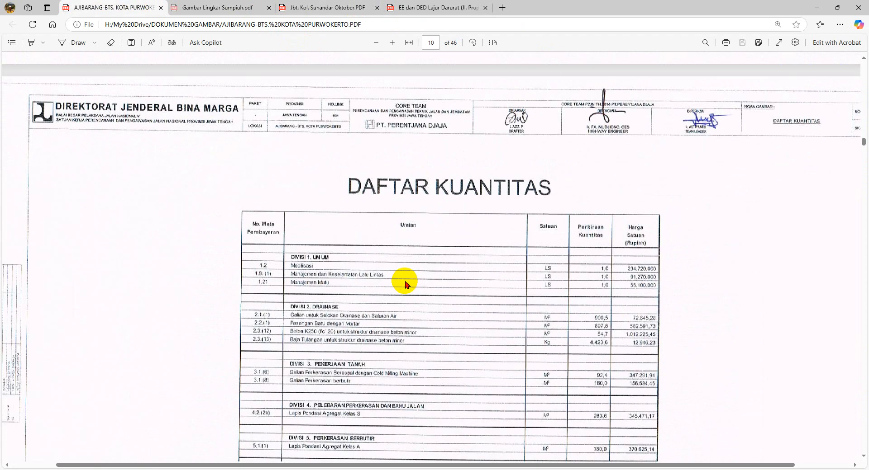
ctrl+scroll(409, 280, up, 2)
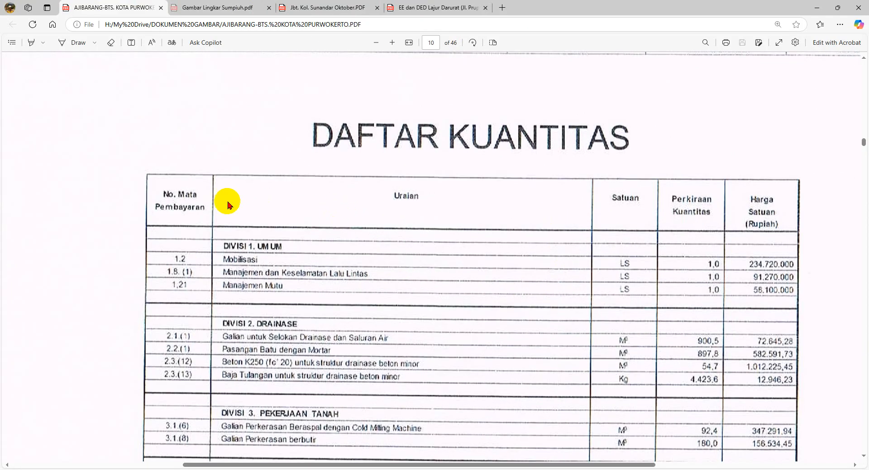
scroll(506, 314, down, 1)
drag(423, 273, 287, 281)
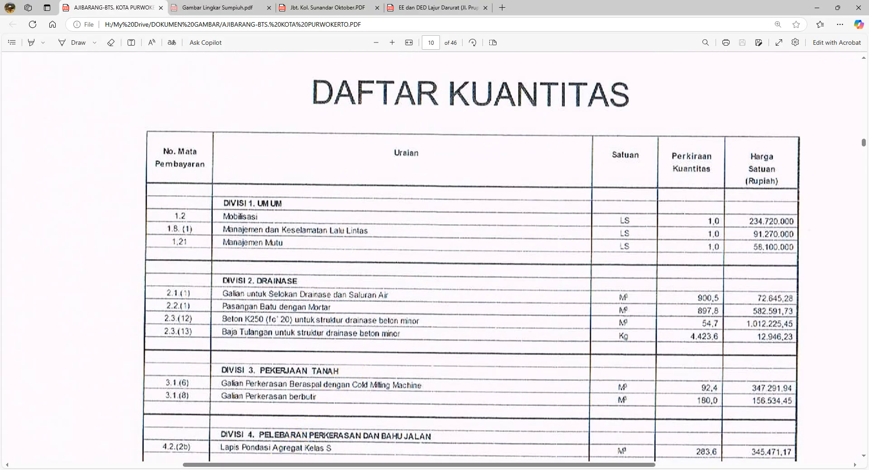
scroll(471, 283, down, 1)
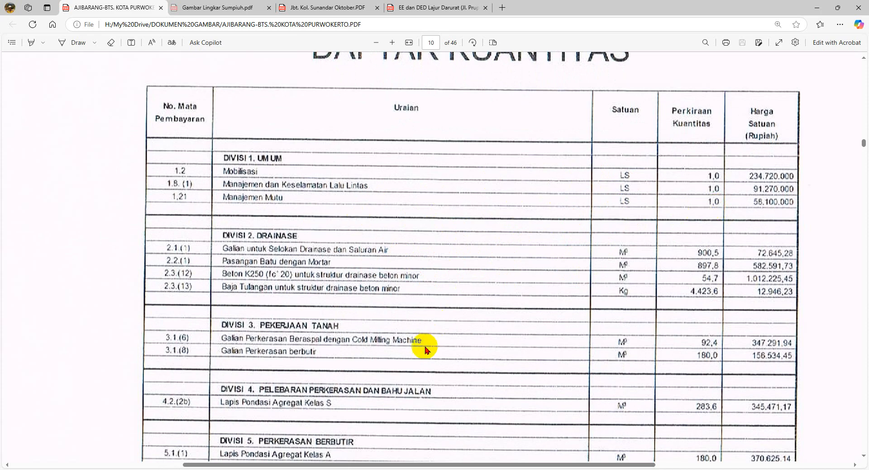
Step: Examine the Daftar Kuantitas table's quantity and unit price columns and its pay items from Divisi 1 to Divisi 6
click(267, 469)
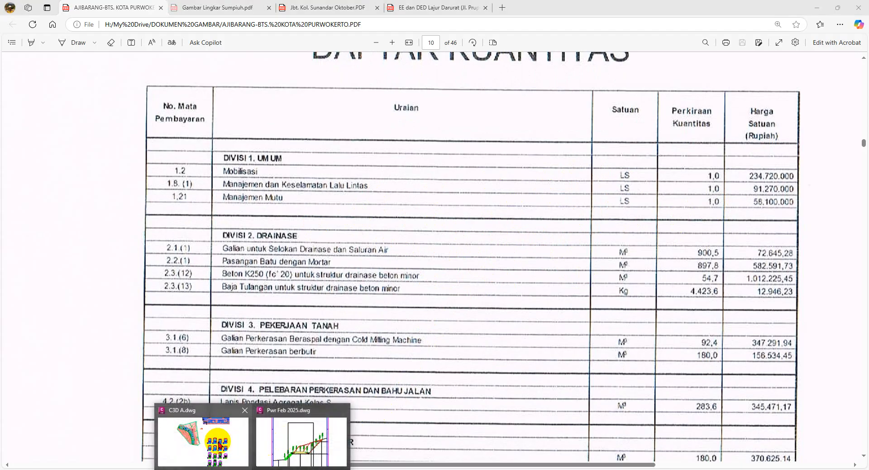
click(374, 292)
scroll(375, 289, up, 2)
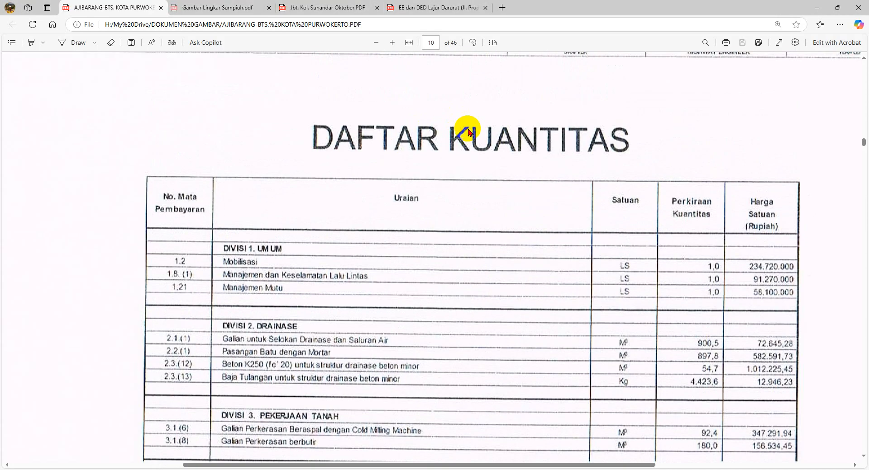
click(252, 469)
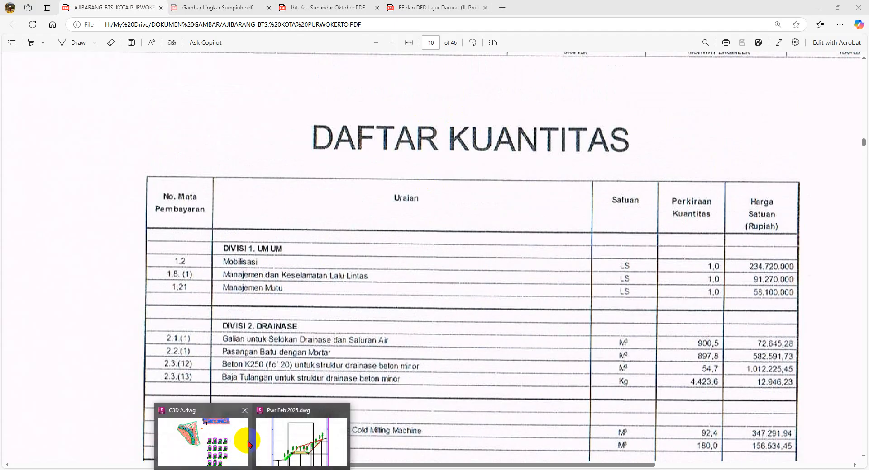
click(676, 266)
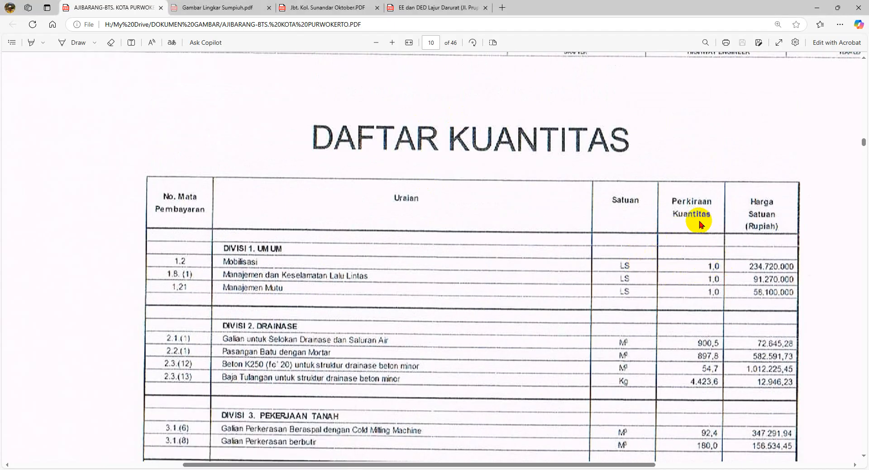
scroll(380, 271, down, 5)
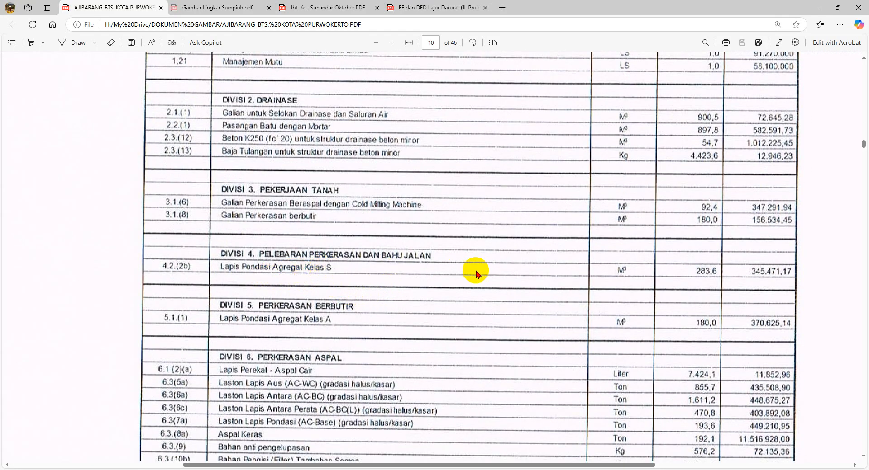
scroll(326, 294, down, 2)
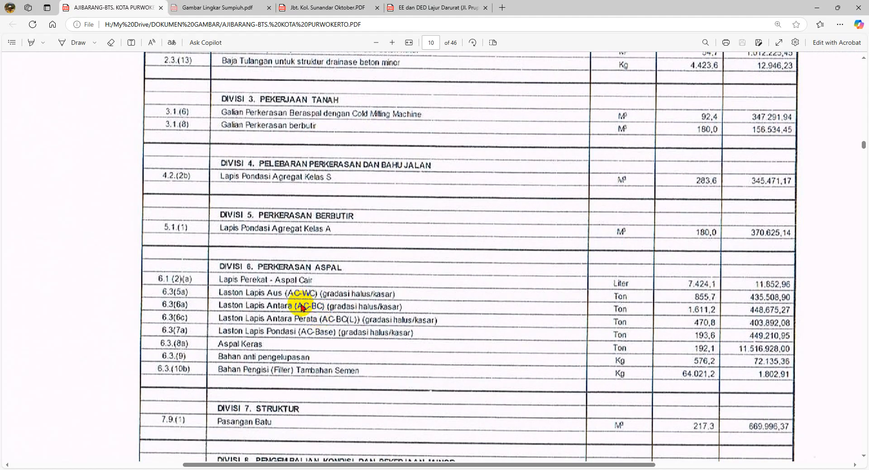
ctrl+scroll(301, 309, up, 3)
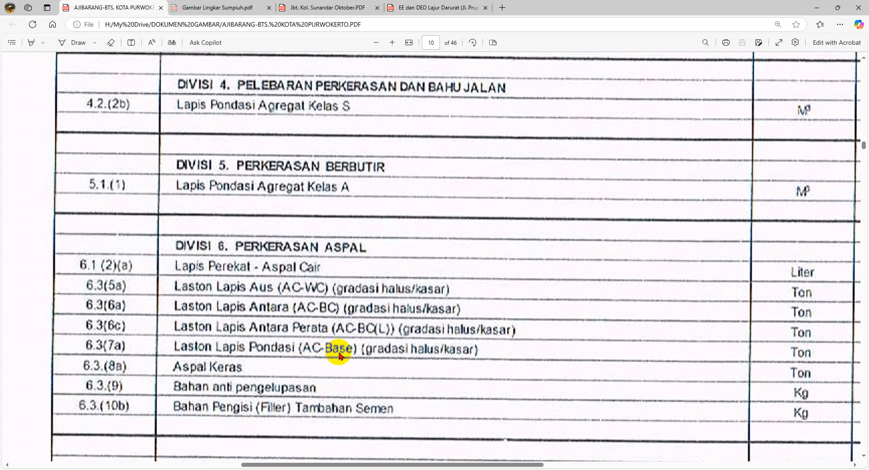
ctrl+scroll(277, 345, down, 2)
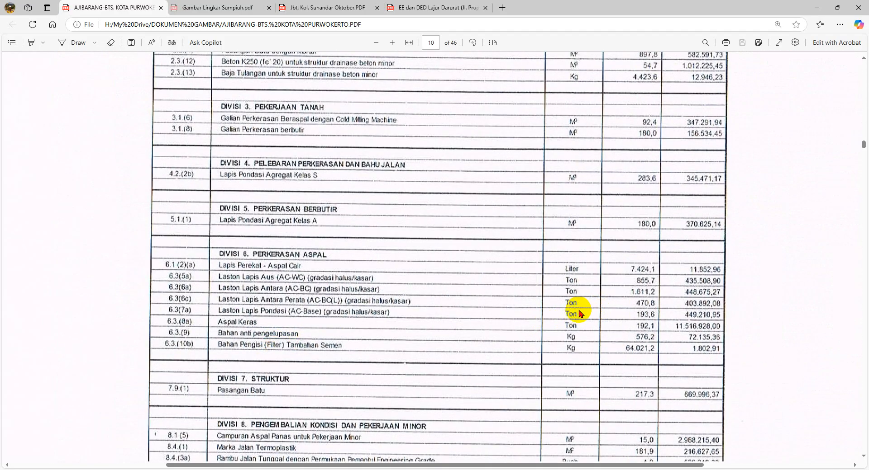
Step: Read the Divisi 7 to Divisi 10 items of the Daftar Kuantitas, then review the pavement and earthwork quantities again
scroll(358, 307, down, 3)
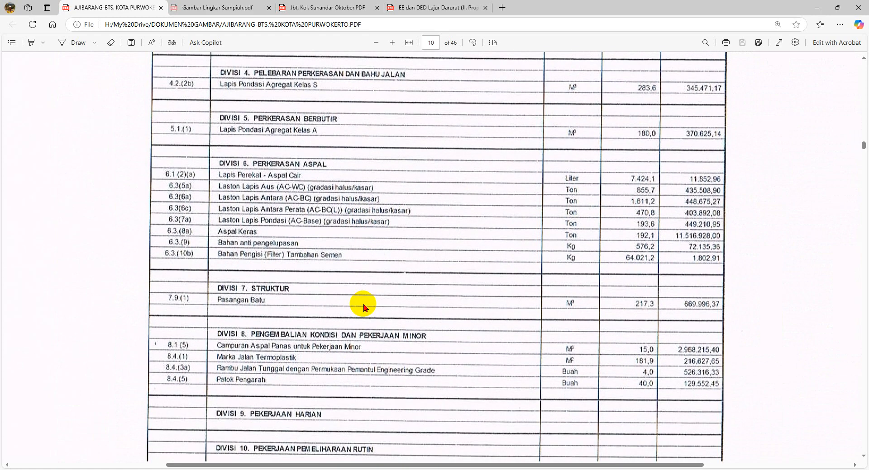
scroll(288, 316, up, 1)
ctrl+scroll(290, 346, up, 2)
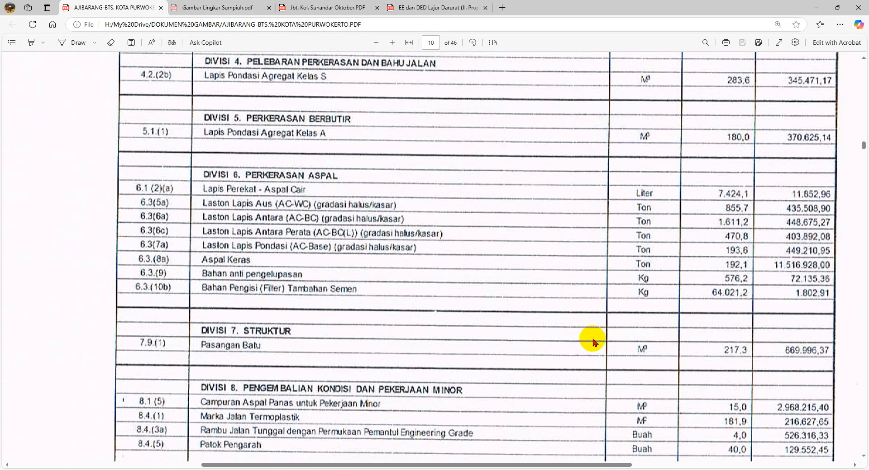
scroll(569, 347, down, 1)
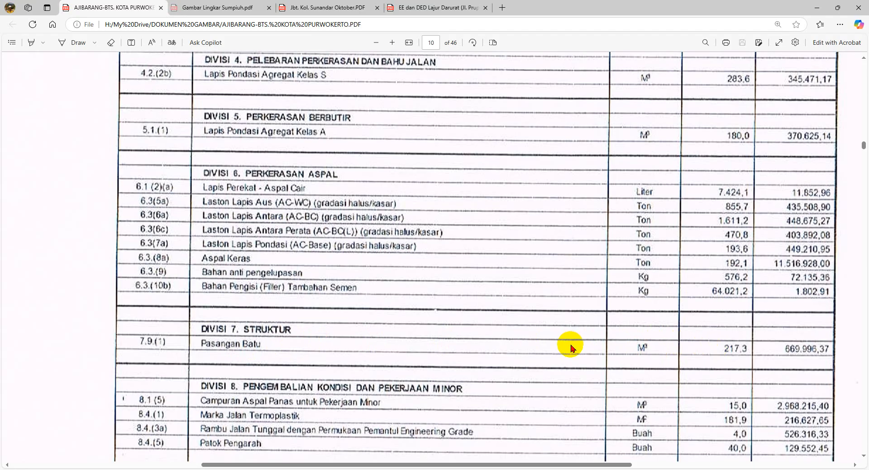
scroll(571, 349, down, 2)
scroll(570, 349, up, 2)
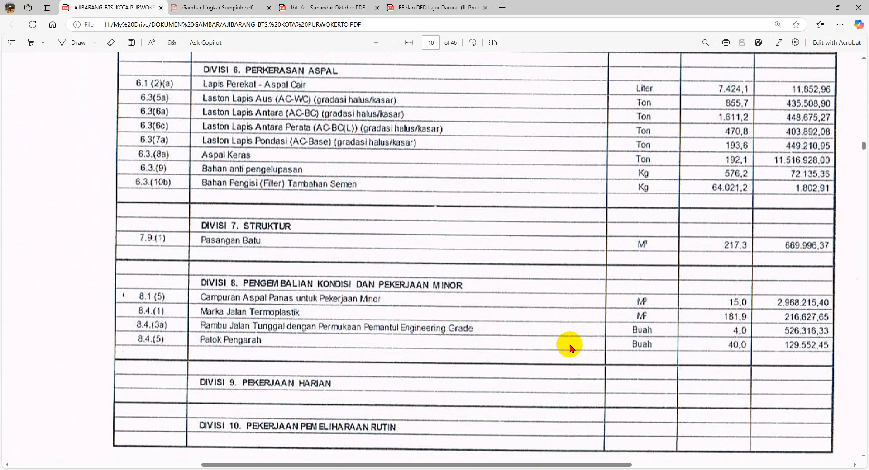
scroll(568, 346, up, 2)
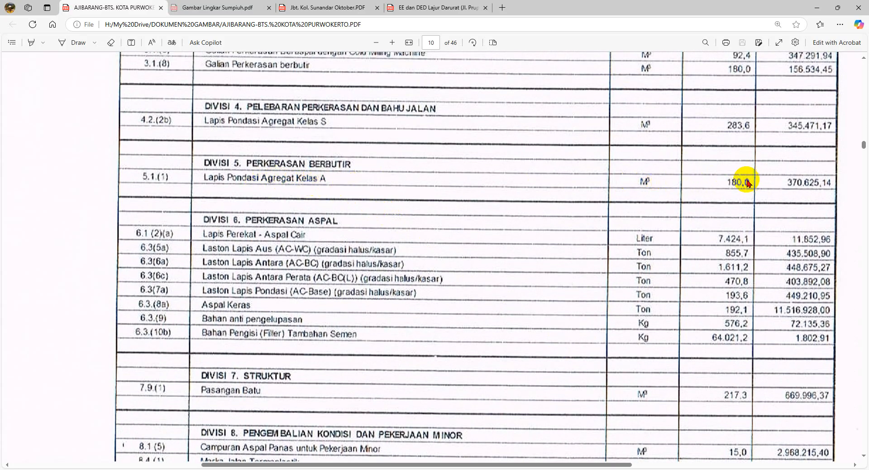
scroll(385, 158, up, 1)
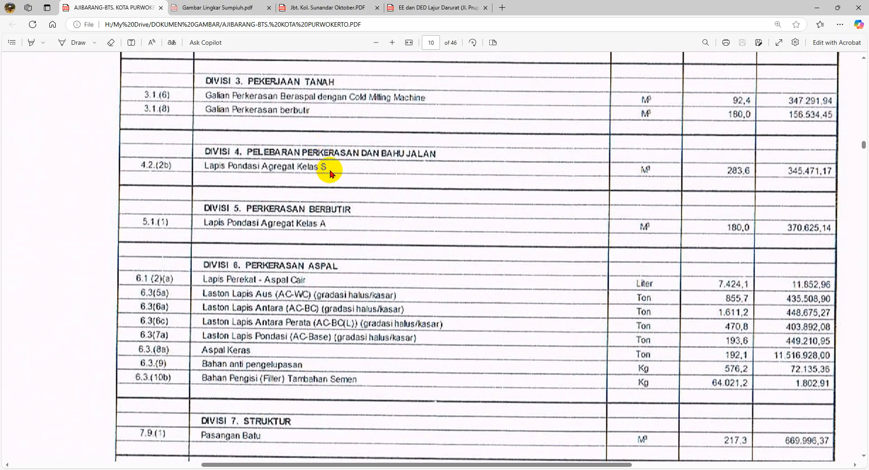
scroll(658, 174, up, 5)
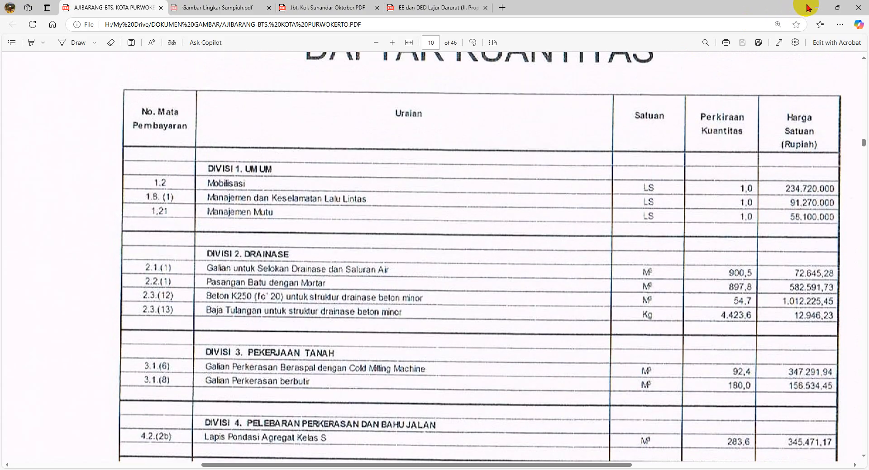
Step: Switch to the C3D A drawing in Civil 3D and look over its cross-section views and longitudinal profile
click(816, 8)
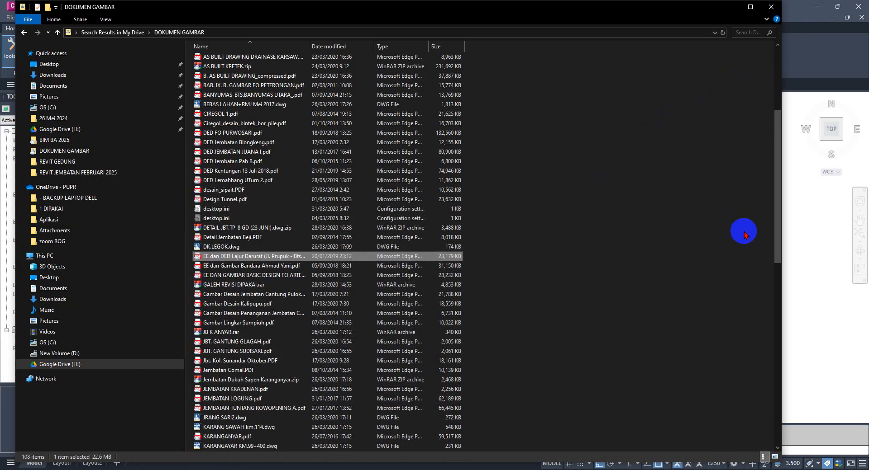
click(817, 286)
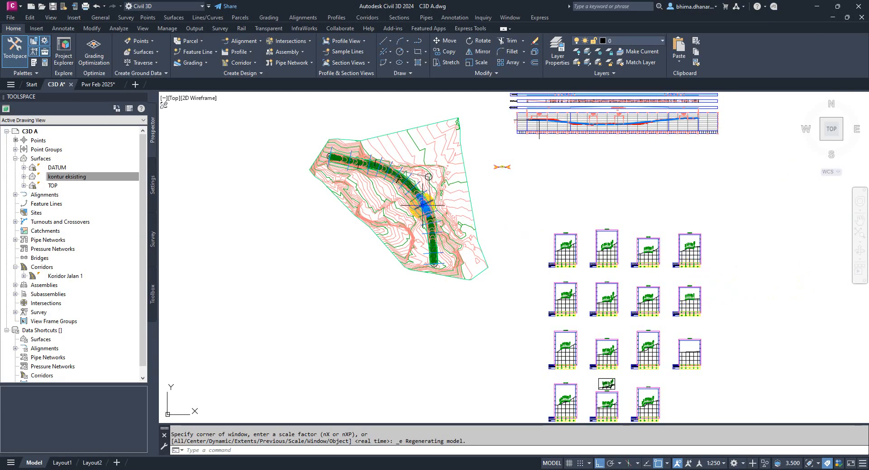
scroll(423, 205, up, 2)
middle_drag(721, 239, 496, 186)
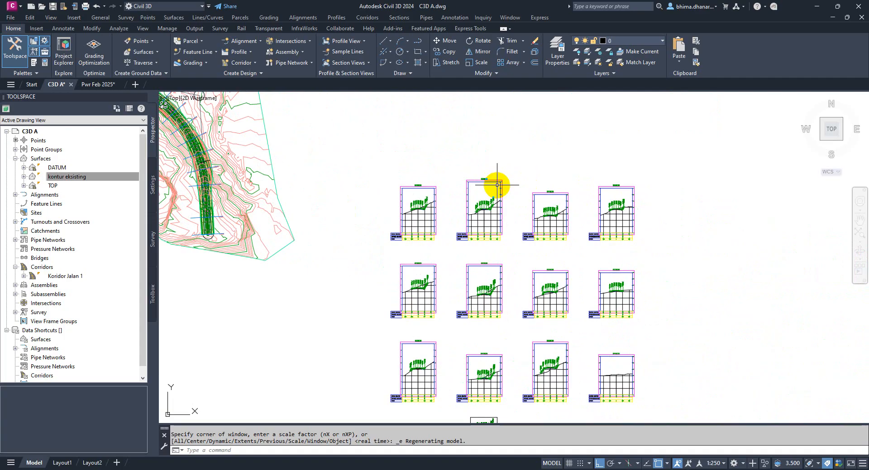
scroll(630, 213, up, 2)
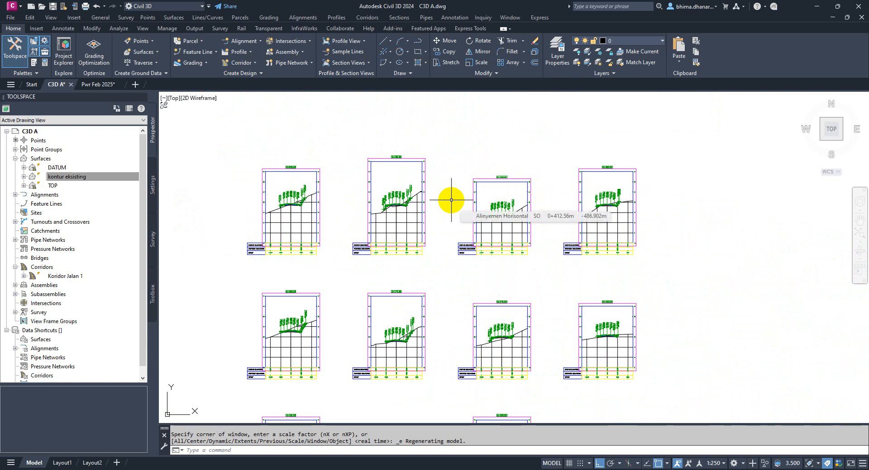
scroll(494, 333, down, 5)
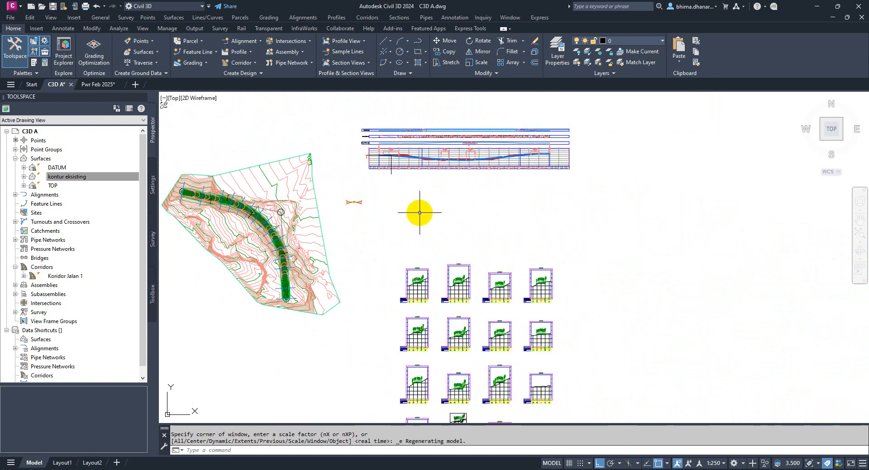
scroll(423, 208, up, 5)
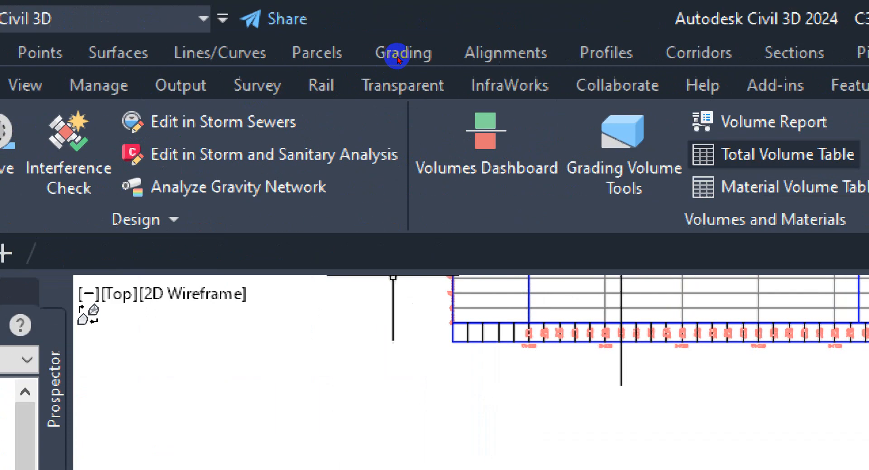
Step: Start Compute Materials and select the Alinyemen Horisontal alignment with the SL Jalan Baru sample line group
key(super)
key(super)
click(772, 39)
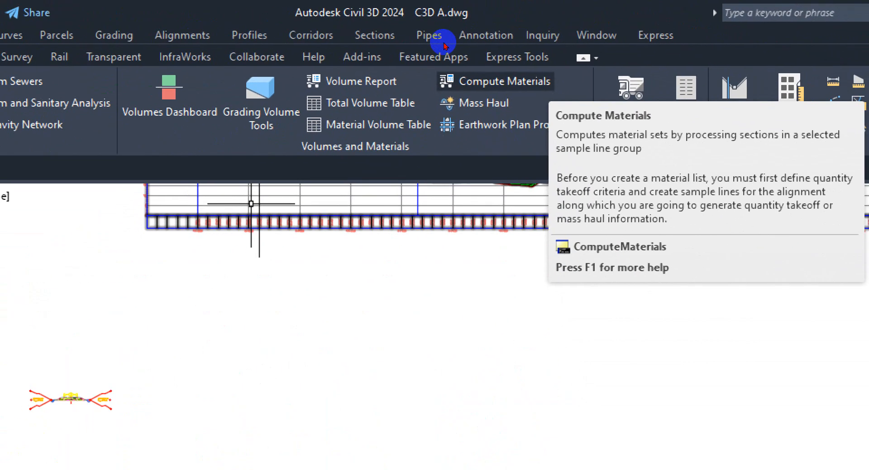
click(509, 122)
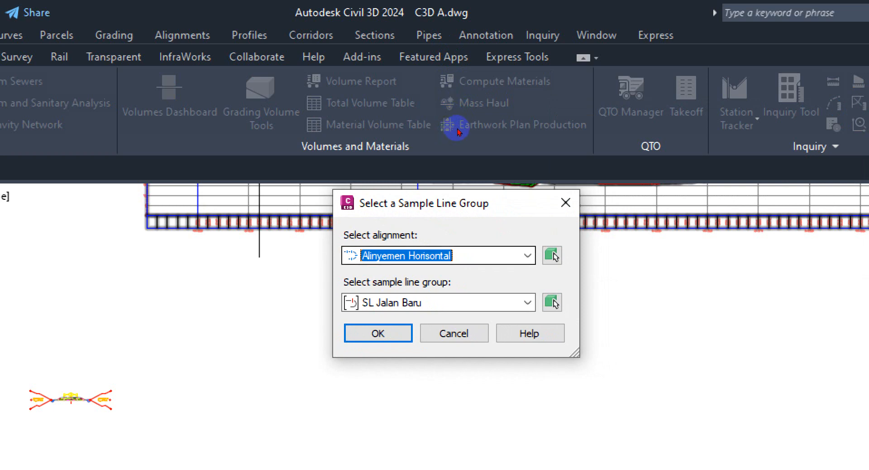
click(459, 256)
click(460, 274)
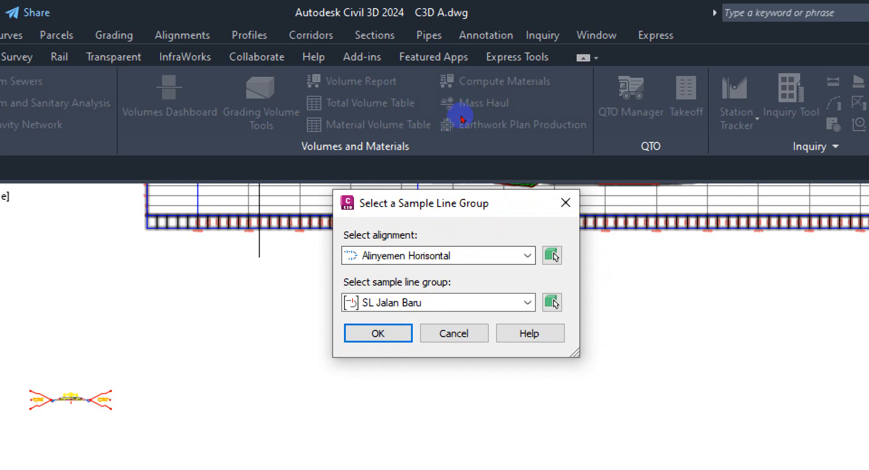
click(460, 303)
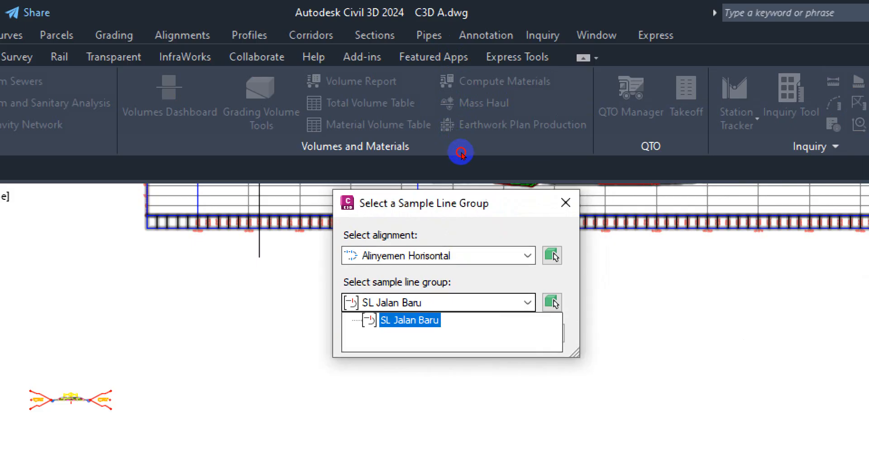
click(461, 320)
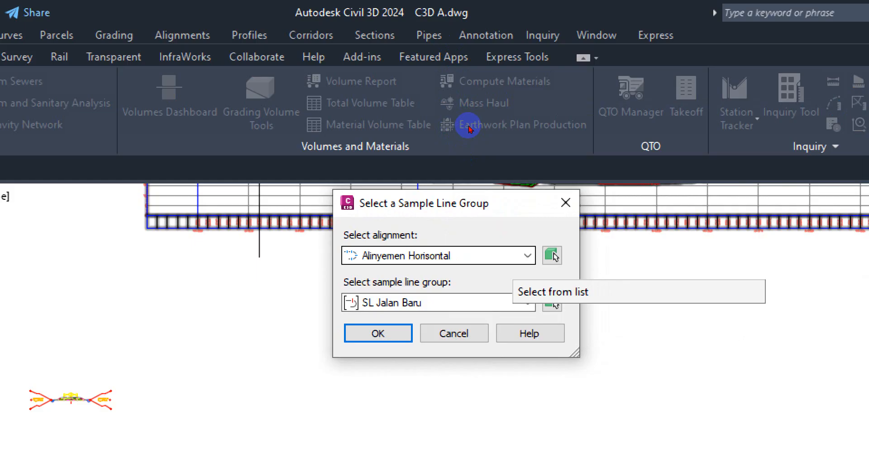
Step: Recheck the alignment choice, keep Alinyemen Horisontal, and accept the selection to open the material settings for SL Jalan Baru
click(512, 257)
click(514, 255)
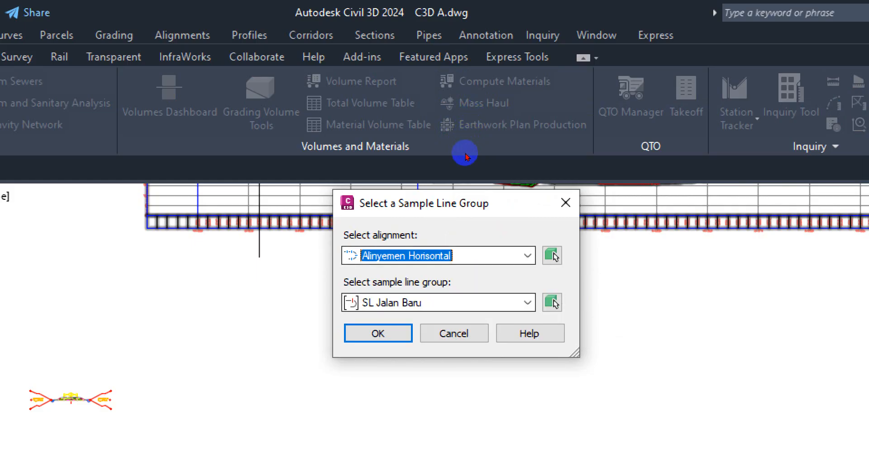
click(513, 302)
click(513, 302)
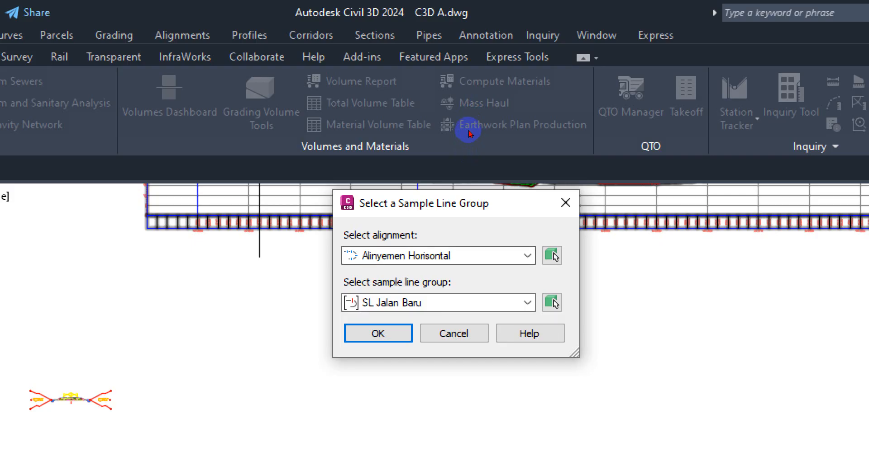
click(527, 256)
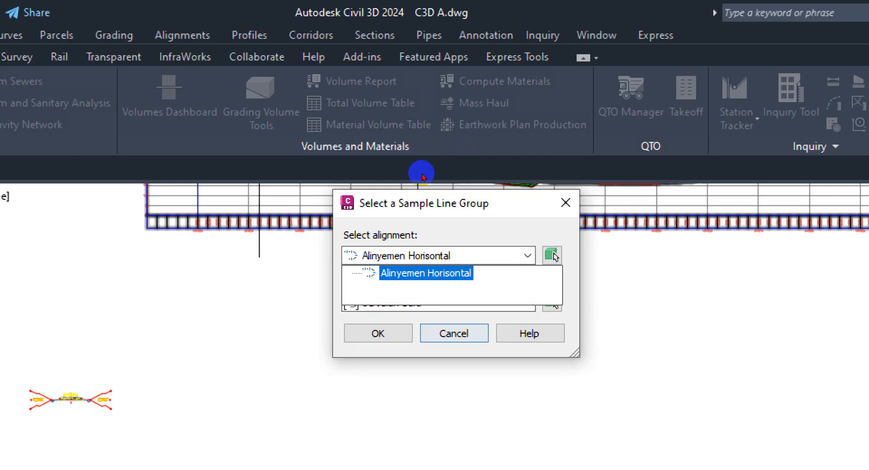
click(451, 274)
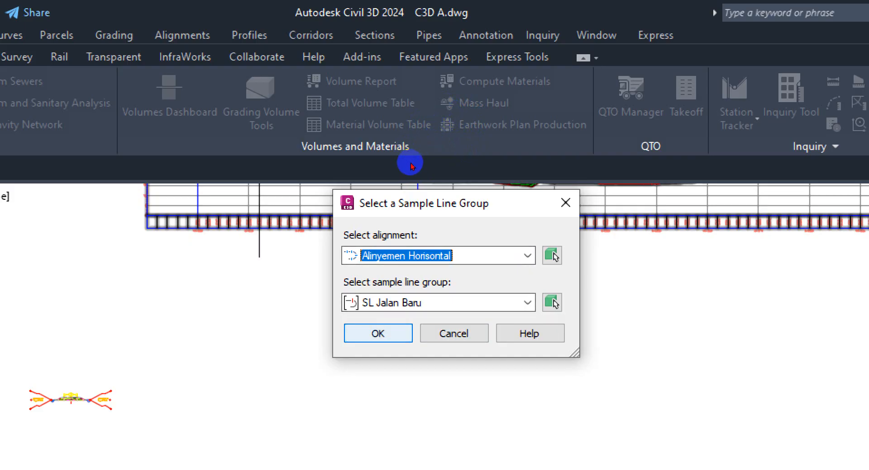
click(377, 334)
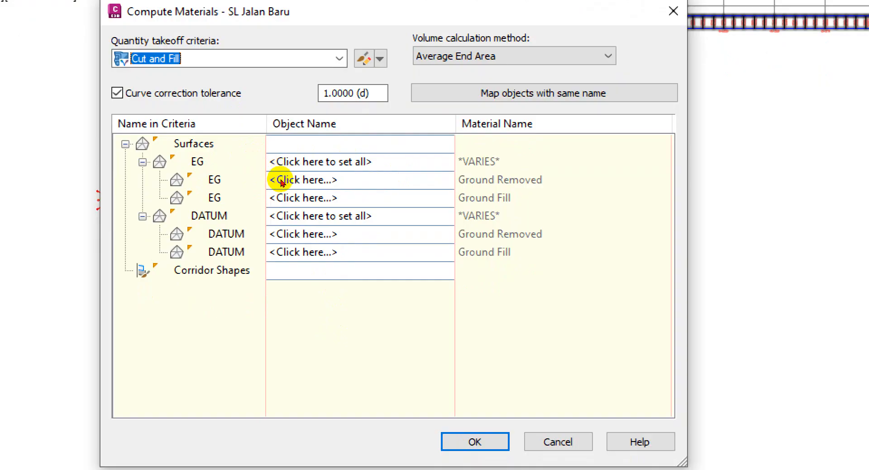
Step: Assign the kontur eksisting surface to all EG entries of the Cut and Fill criteria
drag(374, 184, 382, 183)
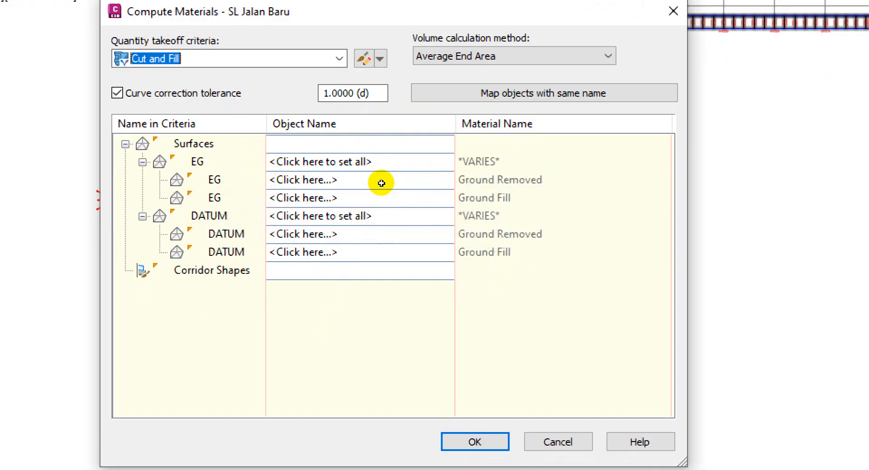
click(286, 183)
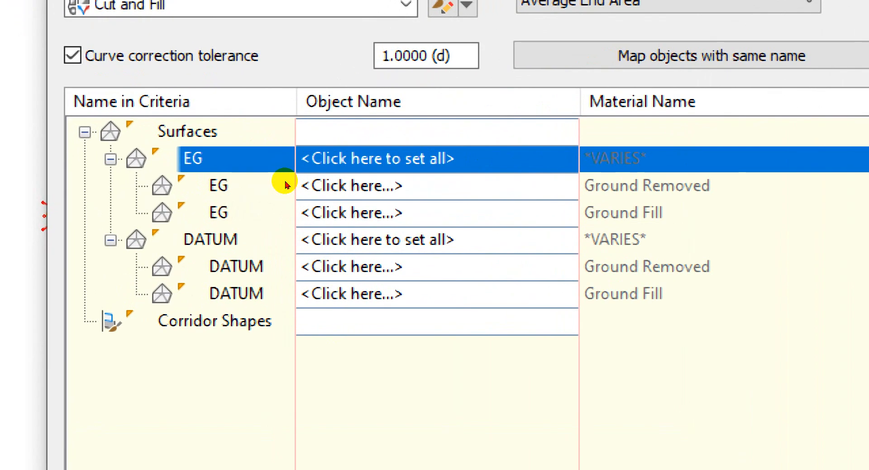
click(375, 173)
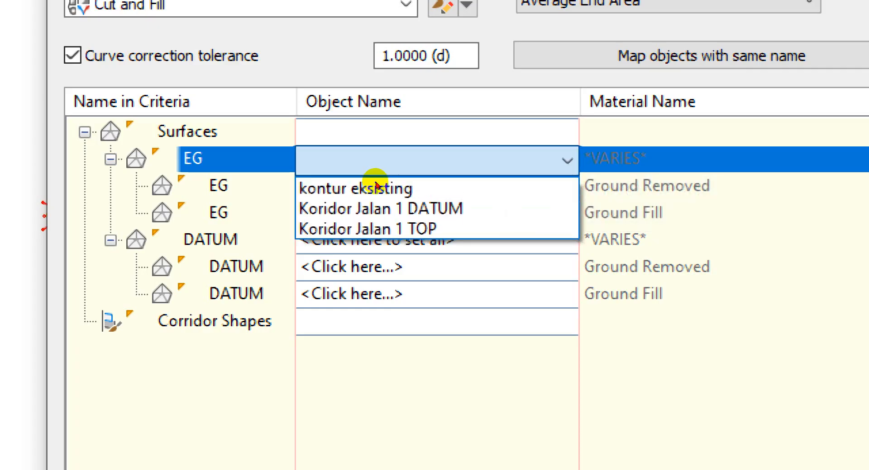
click(339, 190)
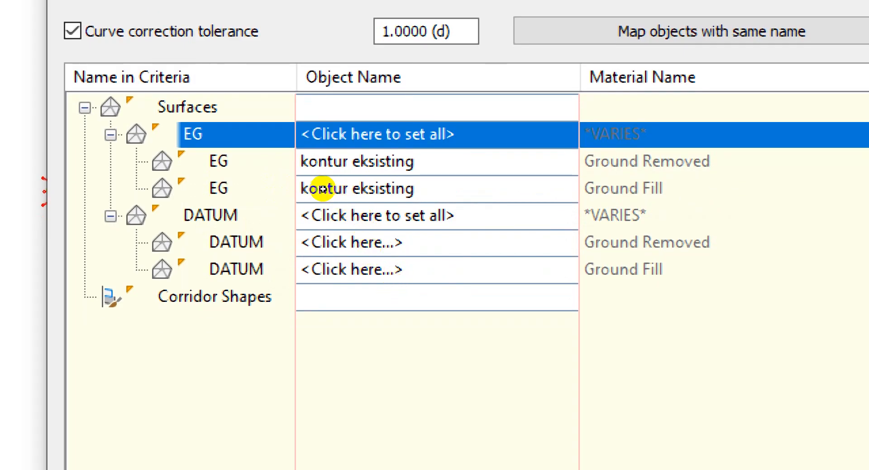
Step: Assign the Koridor Jalan 1 DATUM surface to all DATUM entries of the Cut and Fill criteria and compute the materials
click(354, 191)
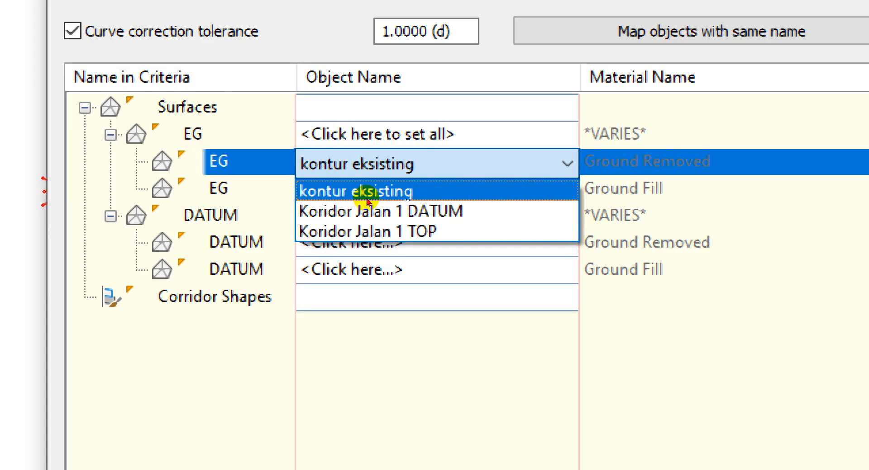
click(294, 195)
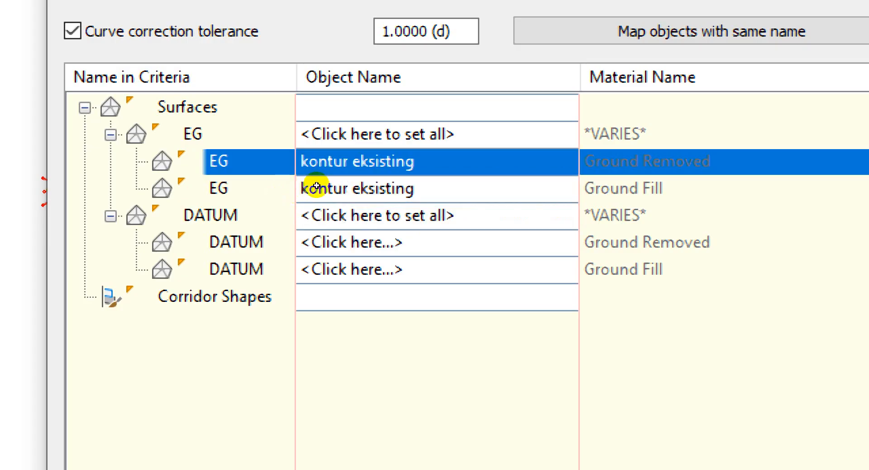
click(297, 207)
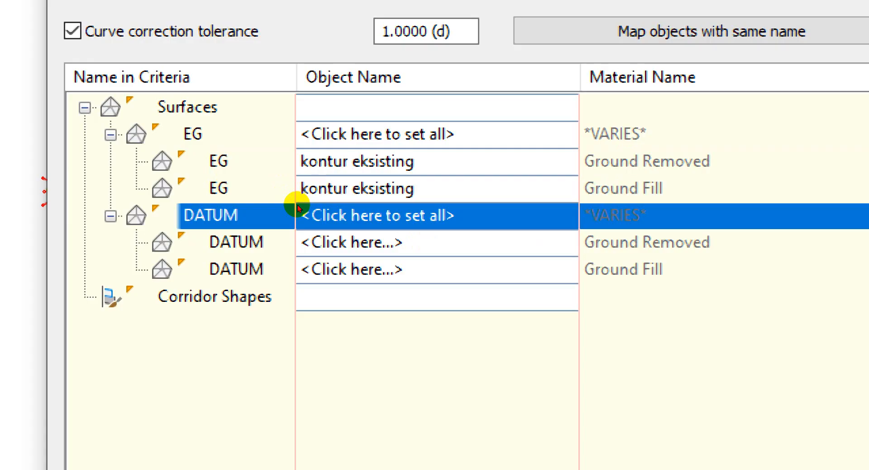
click(391, 209)
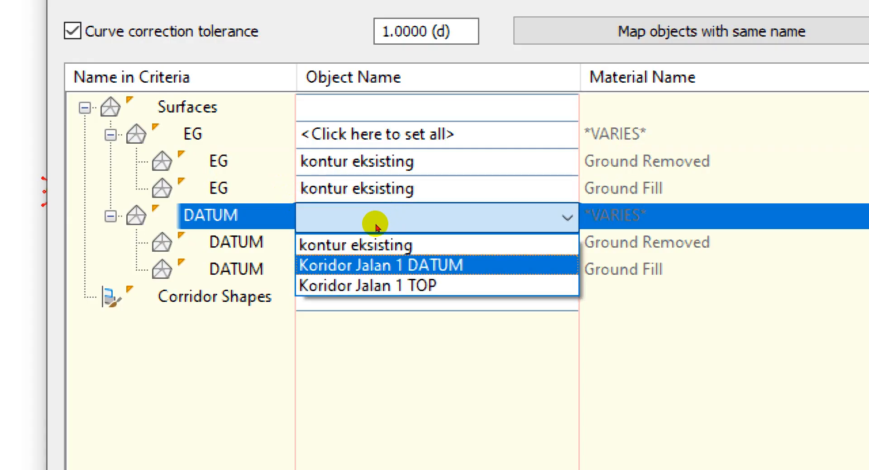
click(375, 224)
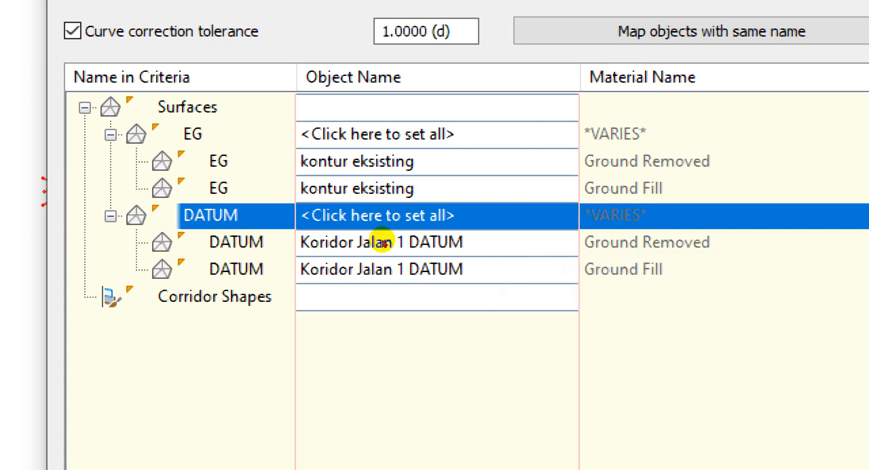
click(295, 178)
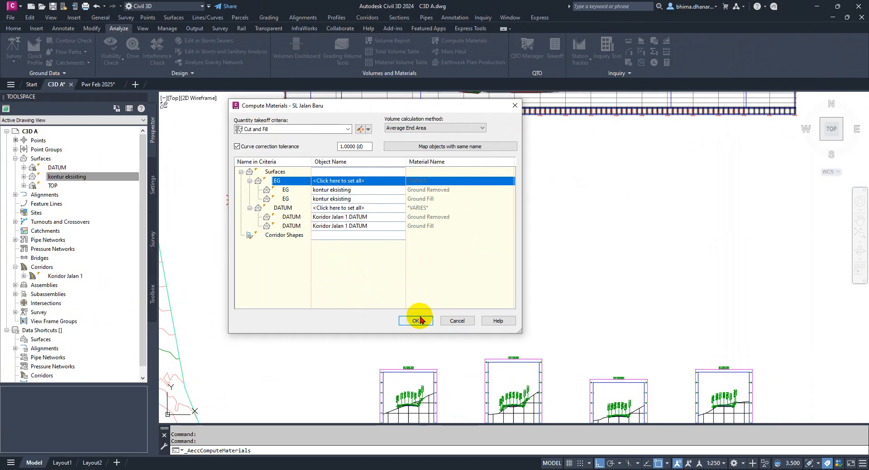
click(560, 419)
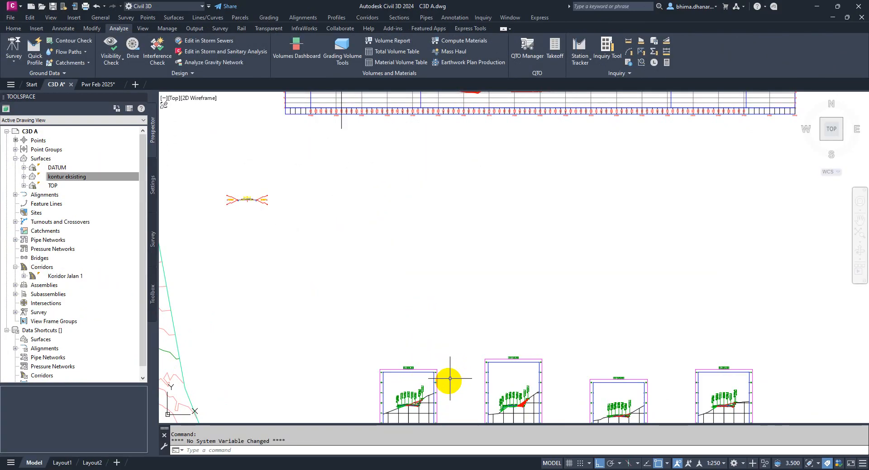
Step: Examine the computed cut and fill areas in several section views, including stations 0+000, 0+150 and 0+175
scroll(394, 415, up, 4)
scroll(394, 415, up, 3)
scroll(543, 355, up, 5)
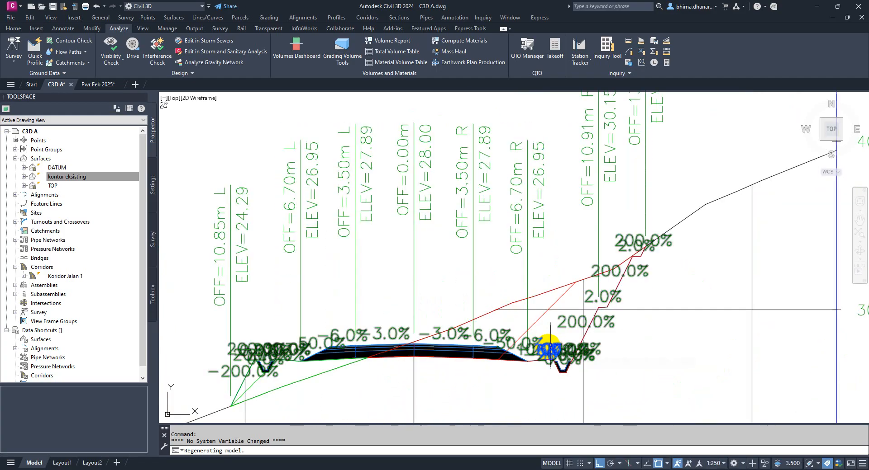
scroll(402, 273, down, 6)
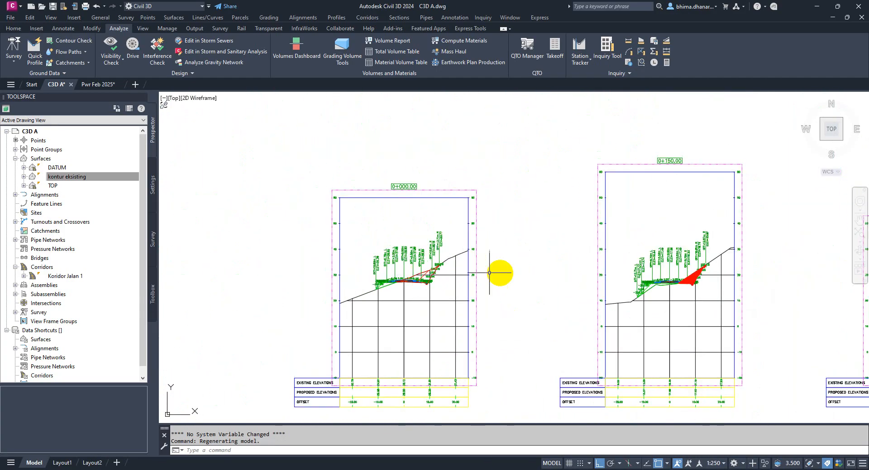
scroll(677, 288, up, 2)
scroll(677, 288, up, 4)
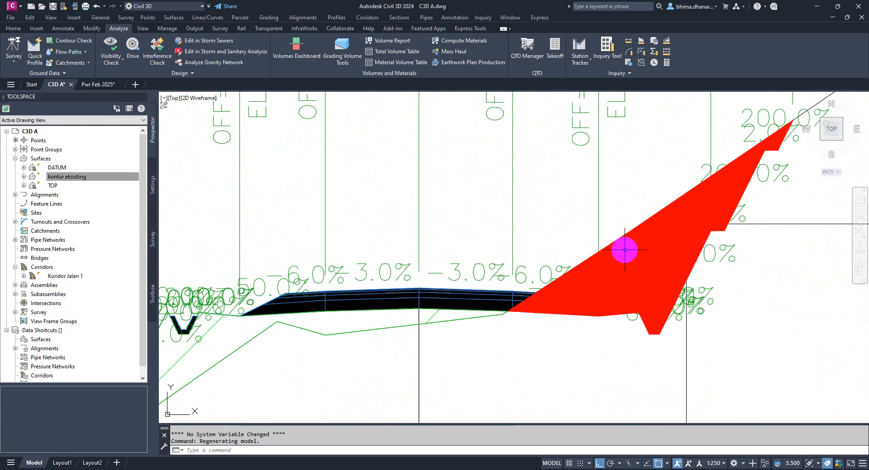
scroll(534, 276, down, 3)
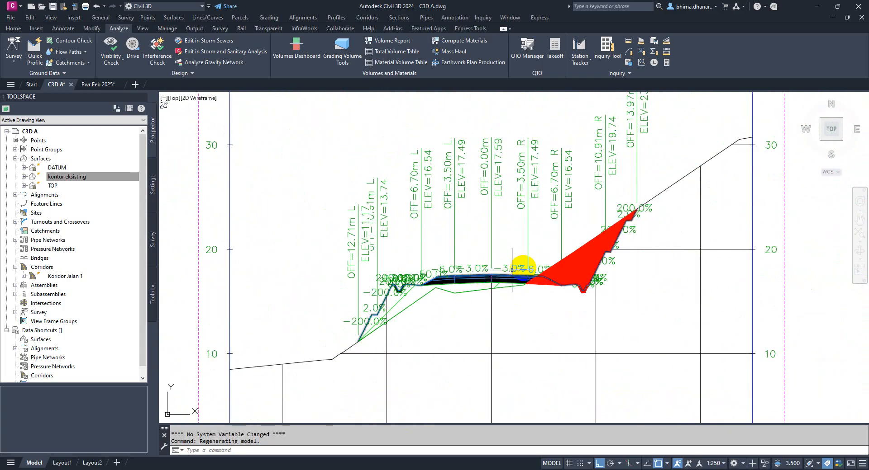
scroll(596, 246, up, 5)
scroll(526, 291, down, 4)
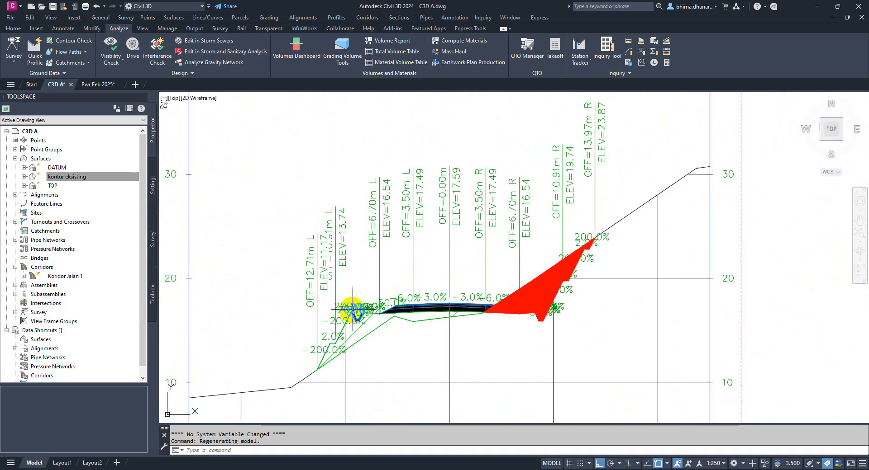
scroll(367, 335, up, 4)
scroll(467, 292, down, 8)
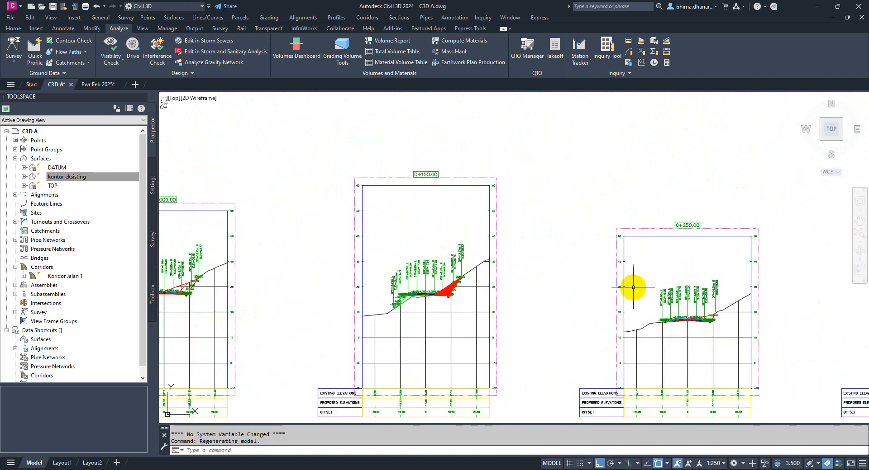
scroll(539, 362, up, 8)
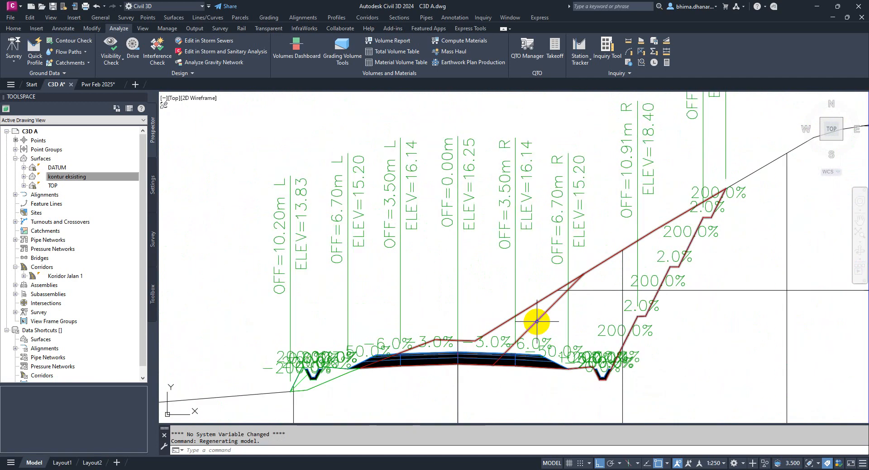
scroll(537, 321, up, 4)
scroll(537, 322, down, 10)
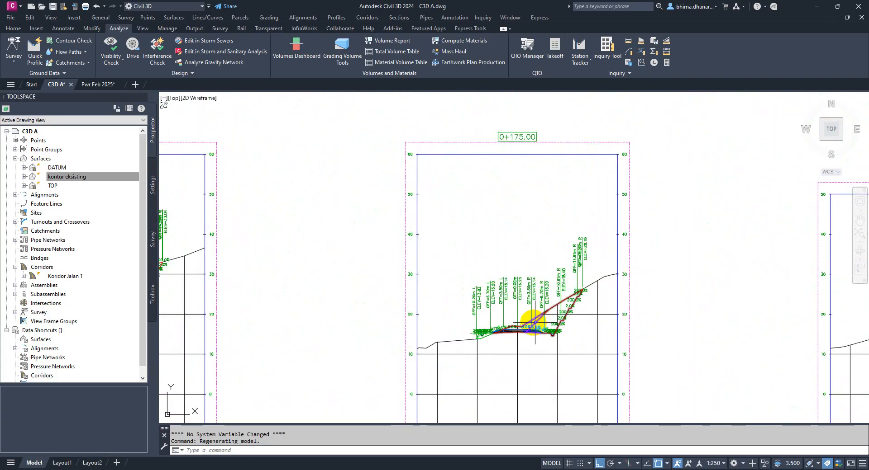
scroll(271, 304, up, 8)
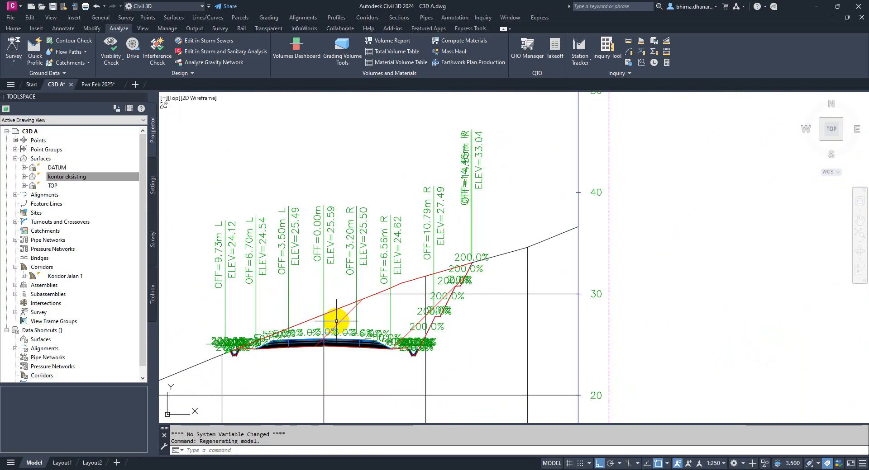
scroll(351, 339, down, 5)
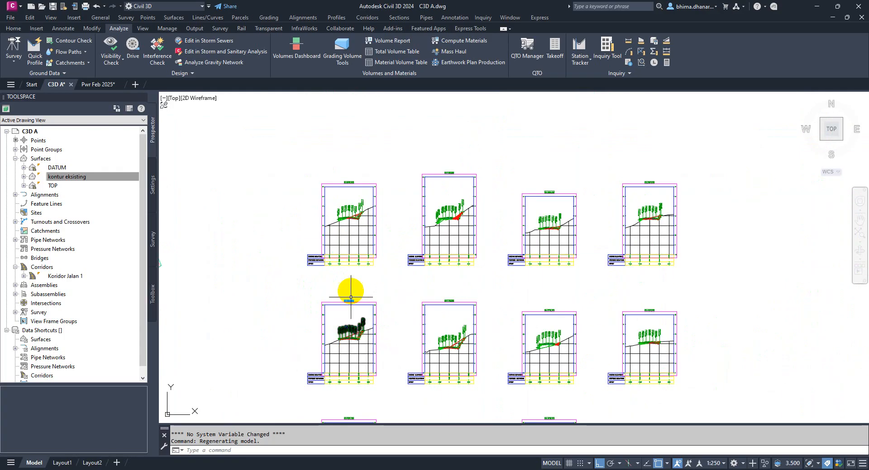
Step: Inspect the Ground Removed material shape in the section view at station 0+150 against the road structure
scroll(484, 217, up, 6)
scroll(436, 217, down, 2)
scroll(457, 213, up, 6)
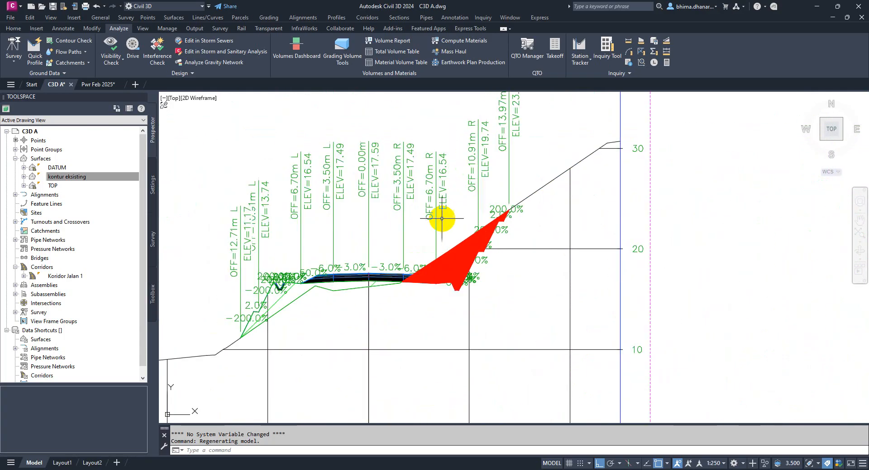
click(489, 277)
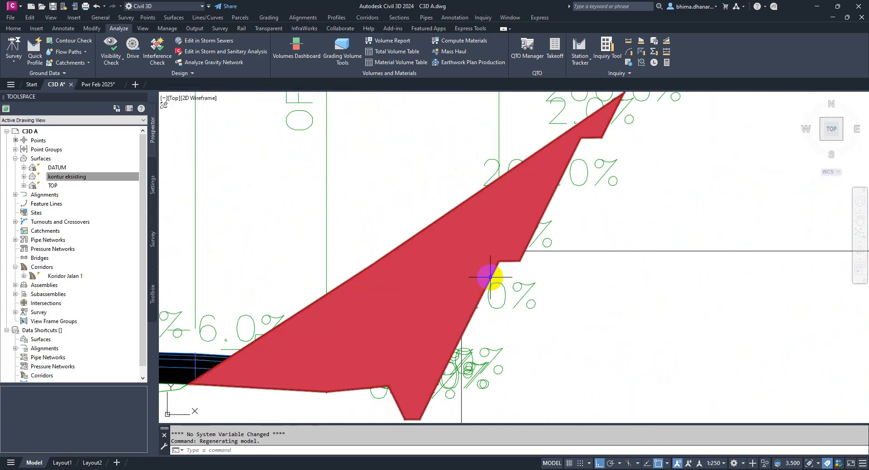
click(489, 277)
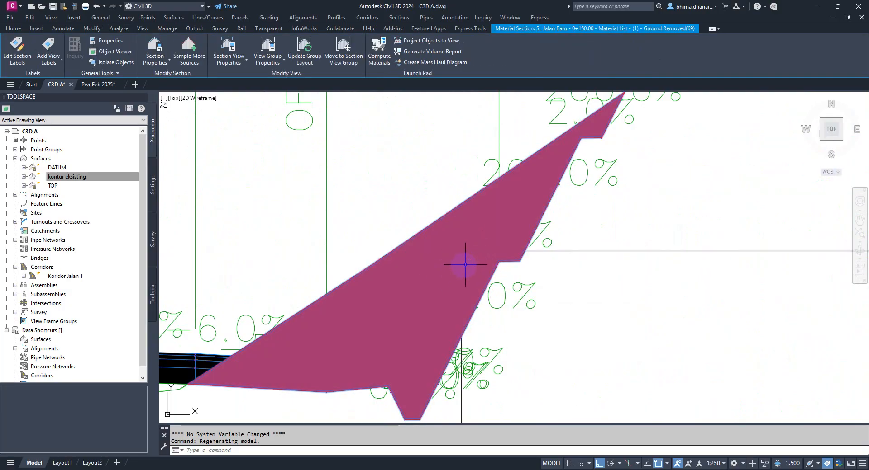
scroll(466, 267, down, 4)
scroll(204, 341, up, 2)
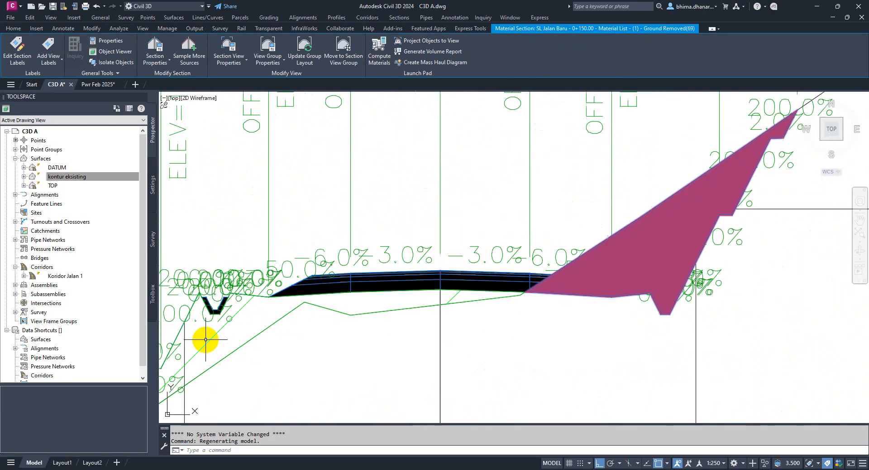
key(Escape)
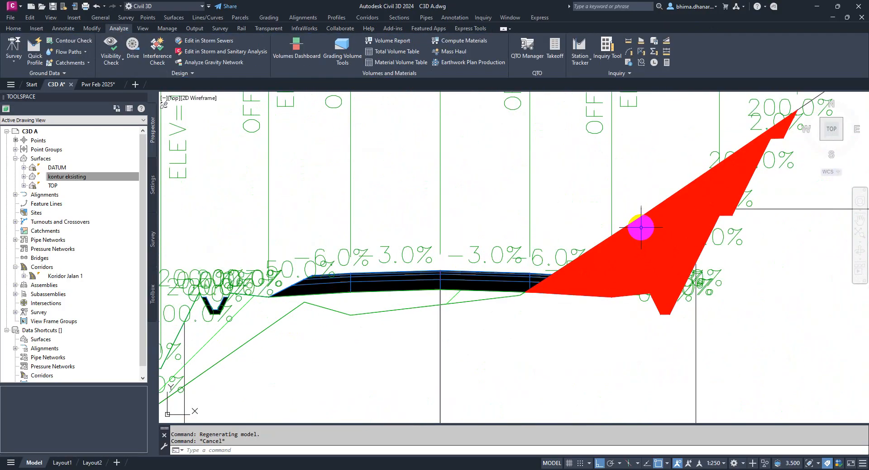
click(641, 220)
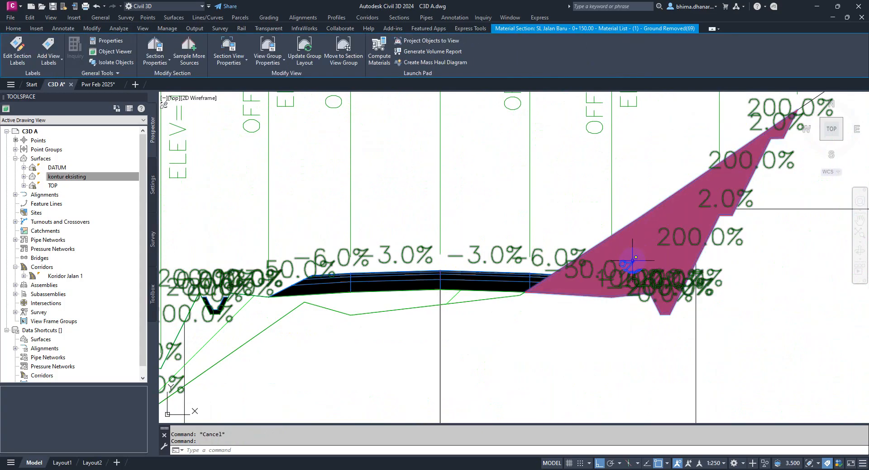
click(224, 63)
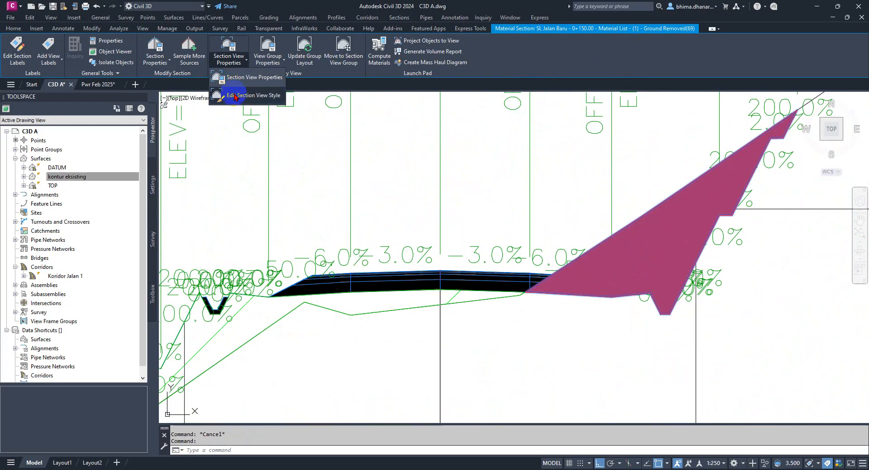
click(236, 94)
key(Escape)
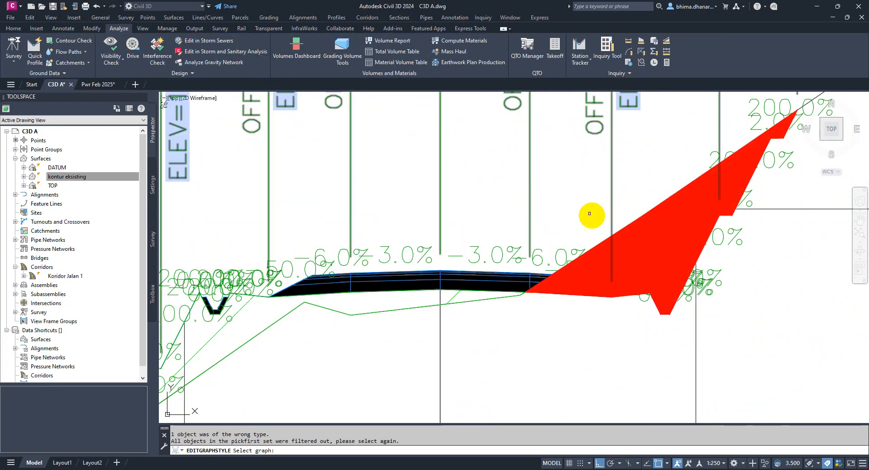
click(622, 229)
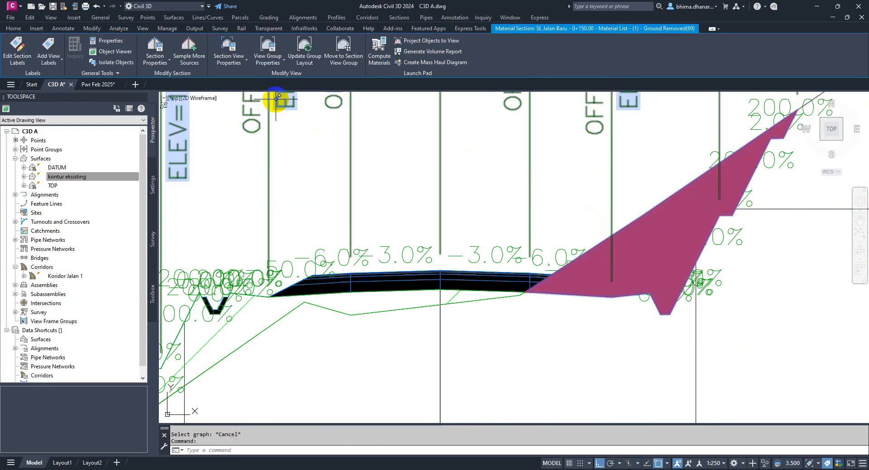
click(221, 66)
click(229, 78)
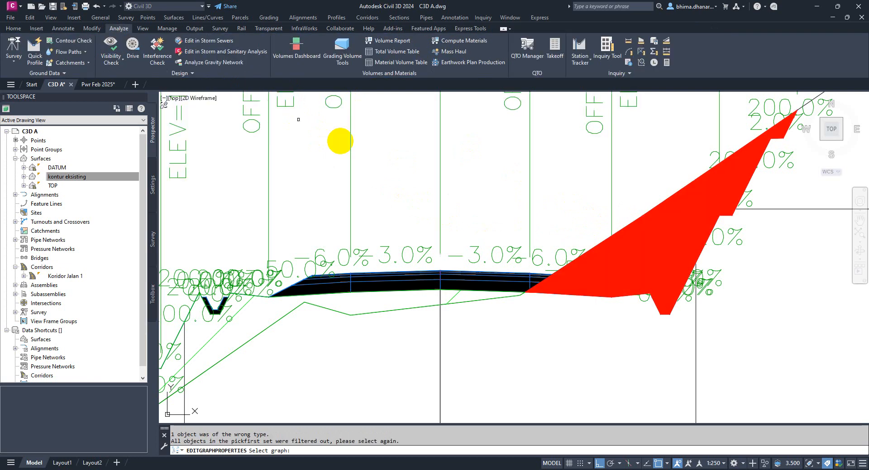
key(Escape)
Step: Open the Cut Material shape style of the Ground Removed section at 0+150 and switch its display view direction to Section
click(636, 228)
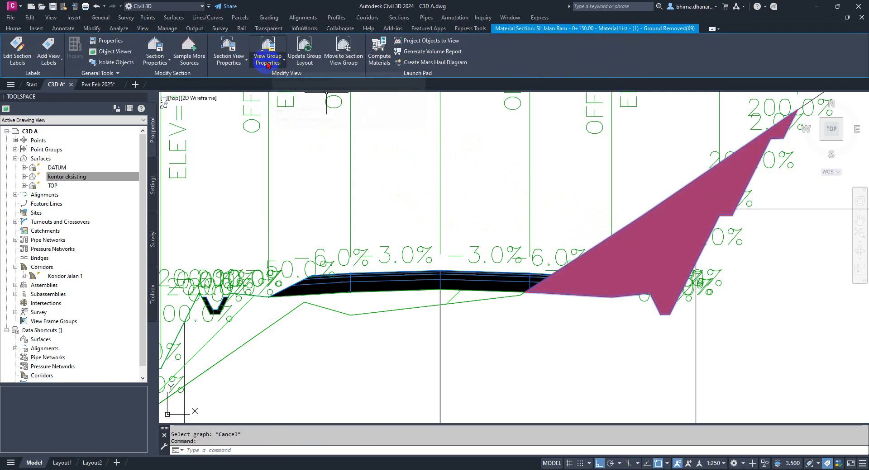
click(161, 64)
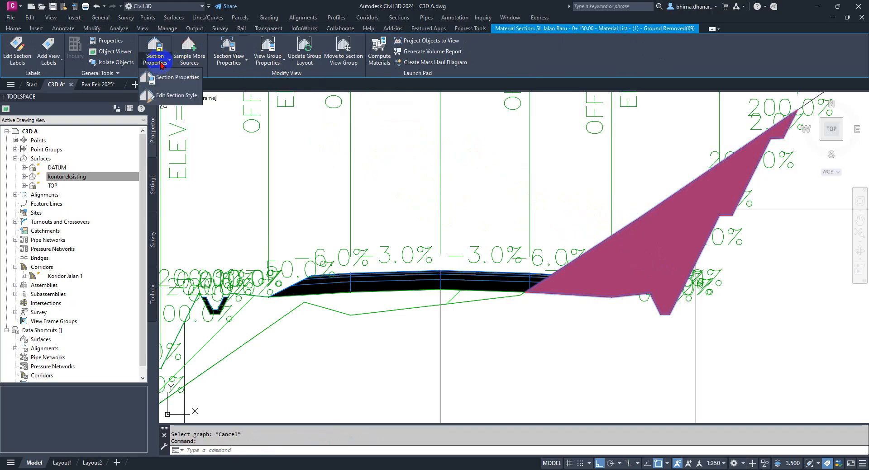
click(172, 94)
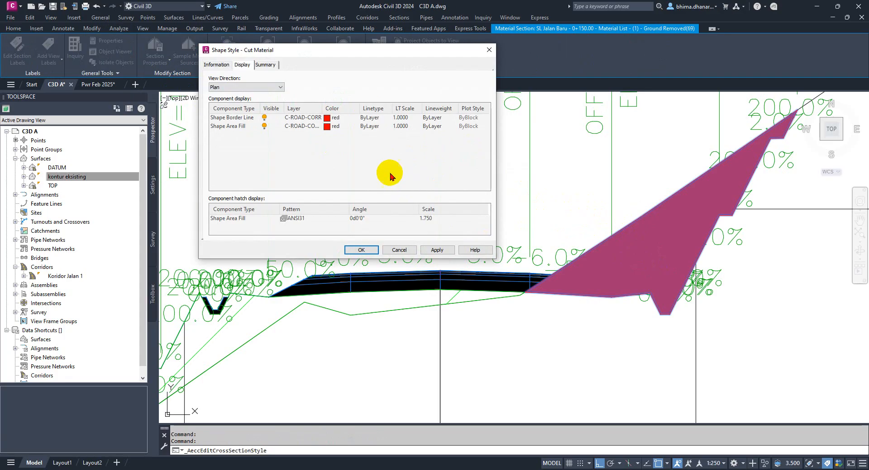
key(Escape)
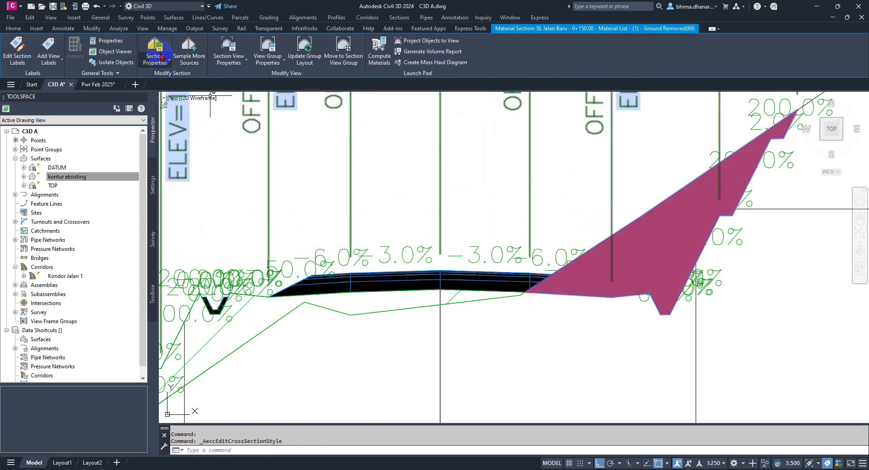
click(156, 59)
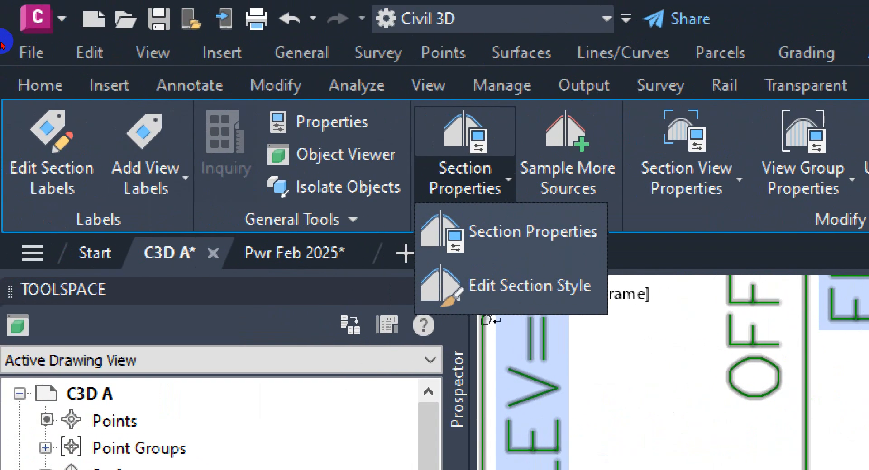
key(Down)
key(Down)
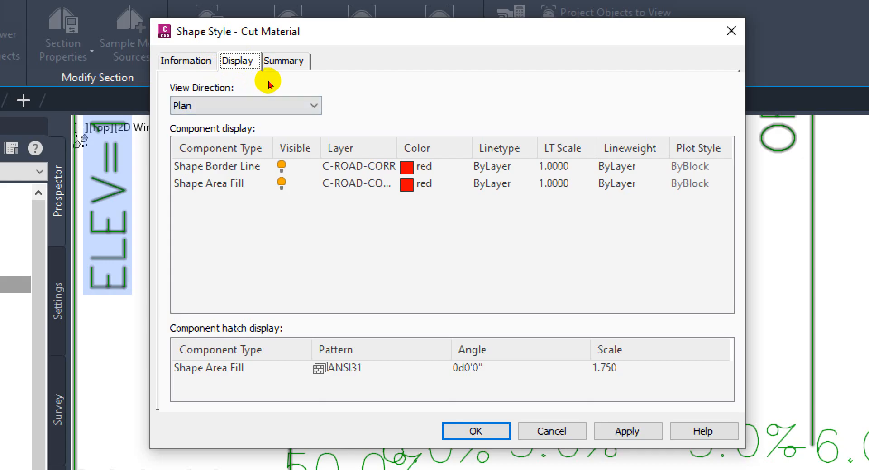
click(279, 99)
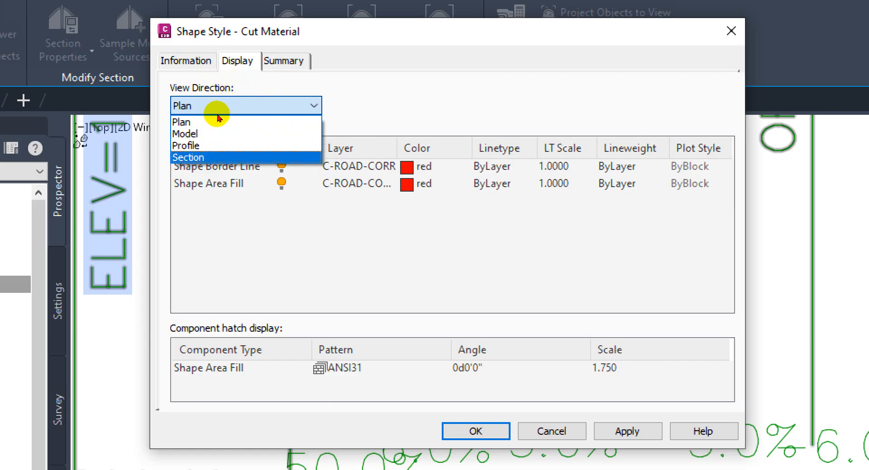
key(Return)
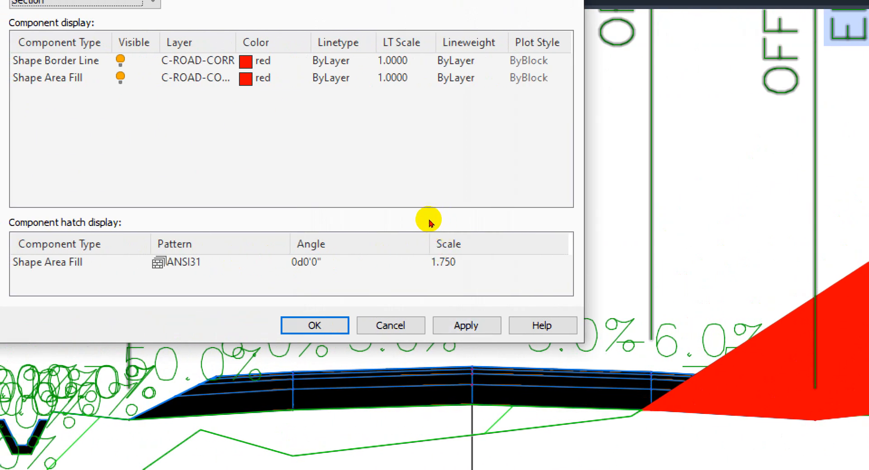
Step: Set the hatch scale of the Cut Material style's Shape Area Fill to 0.25
click(443, 263)
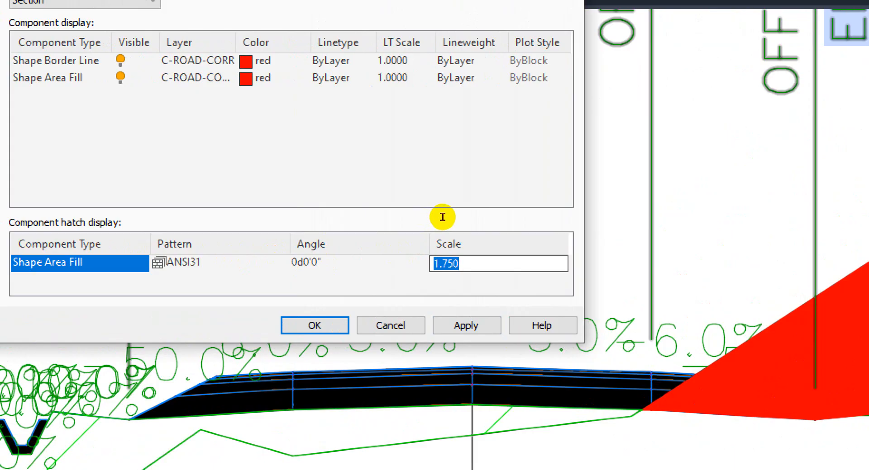
key(BackSpace)
text(.)
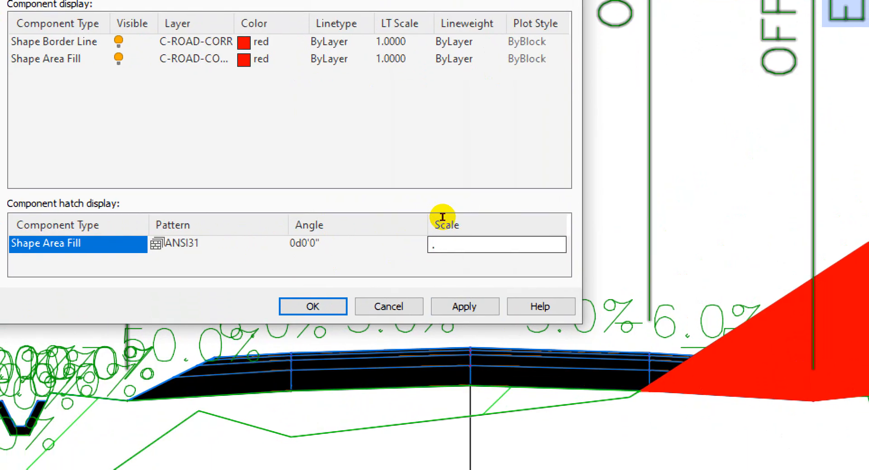
text(25)
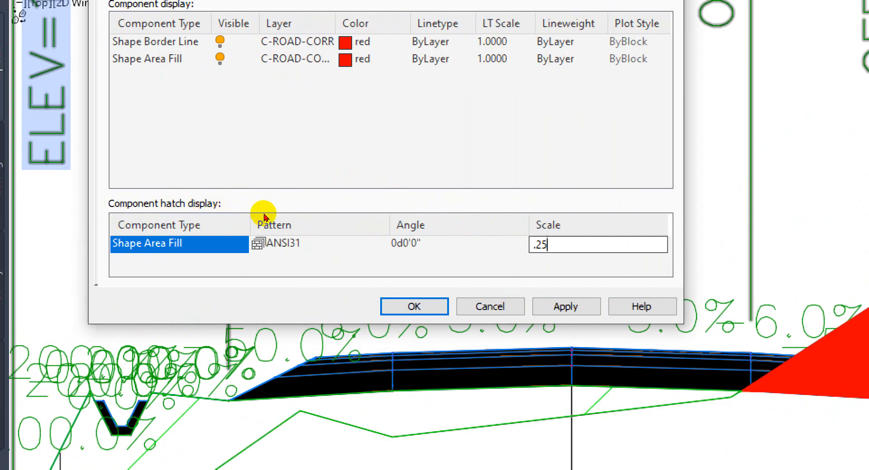
click(301, 210)
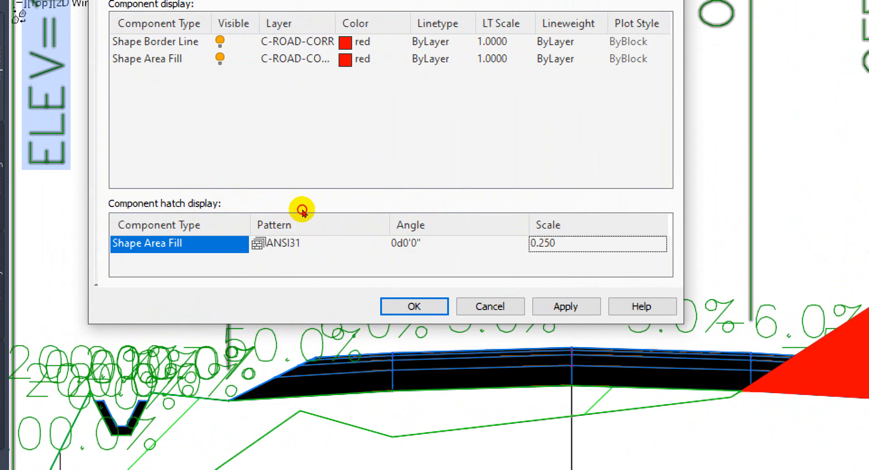
click(302, 219)
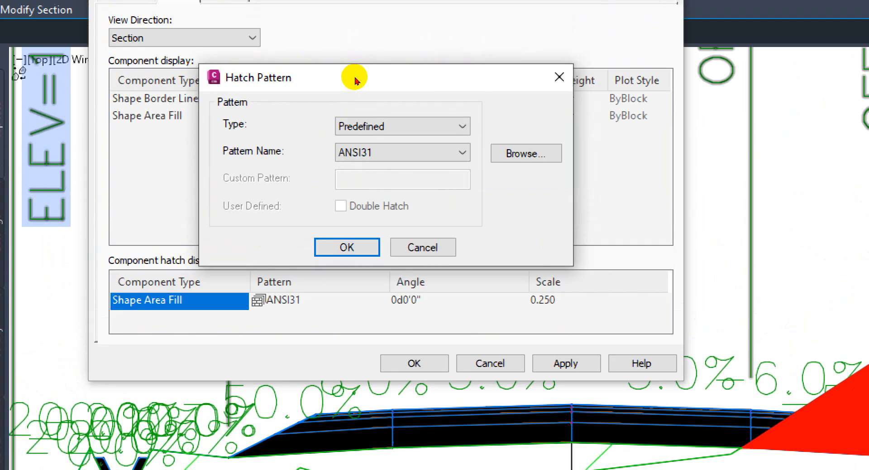
click(413, 144)
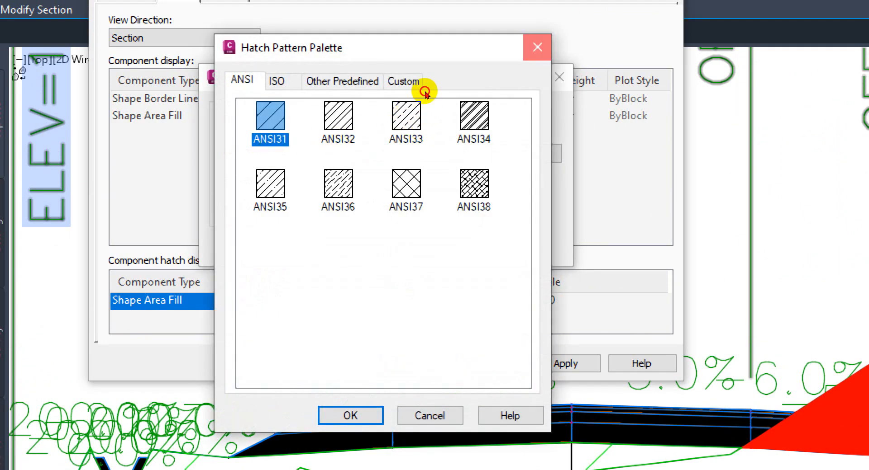
click(425, 92)
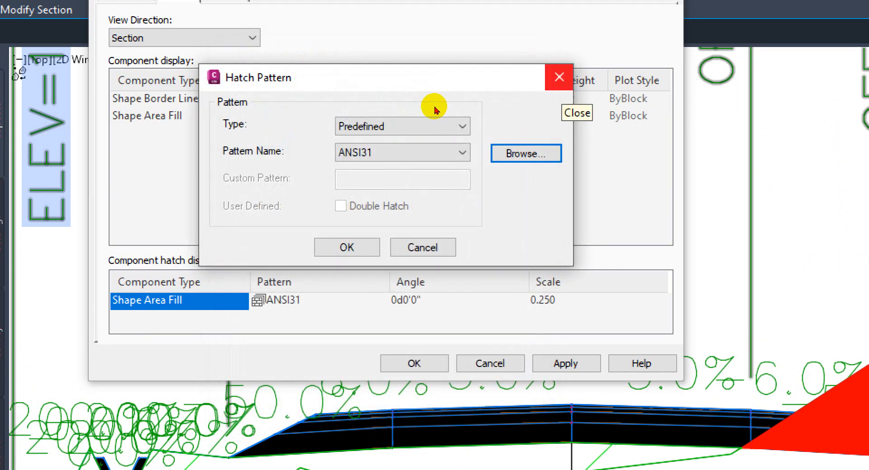
click(433, 108)
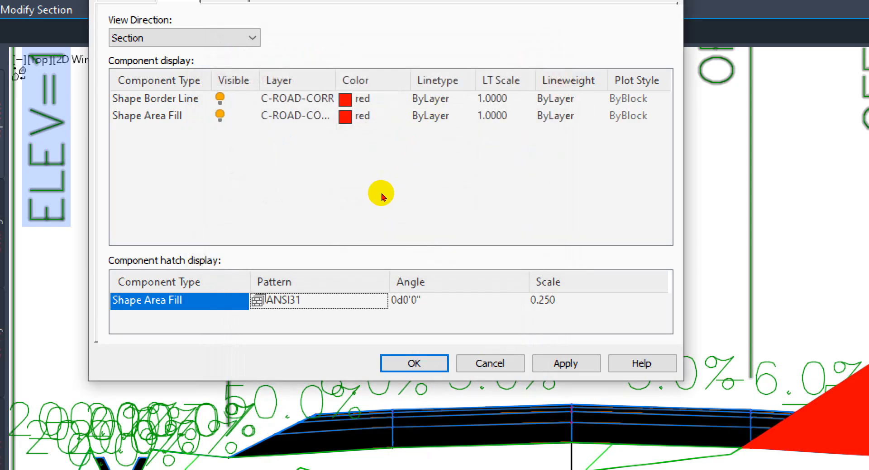
Step: Set the Shape Area Fill hatch scale of the Cut Material style to 0.2, accept the style and deselect the section
click(565, 364)
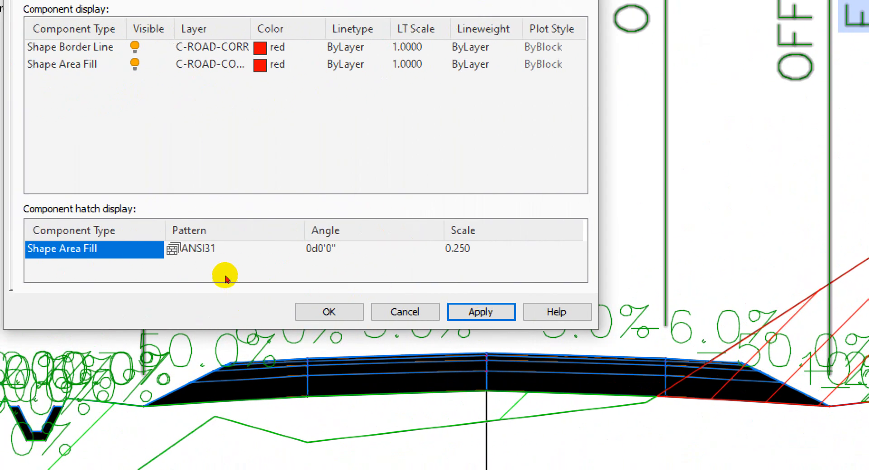
click(497, 249)
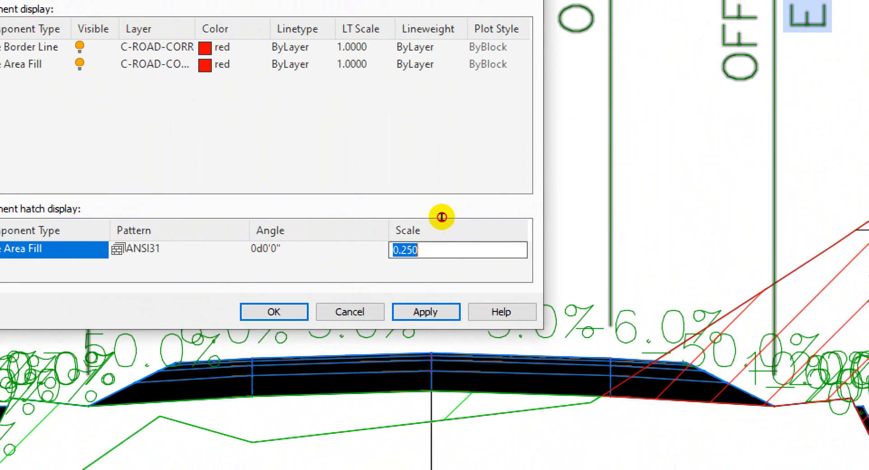
text(.2)
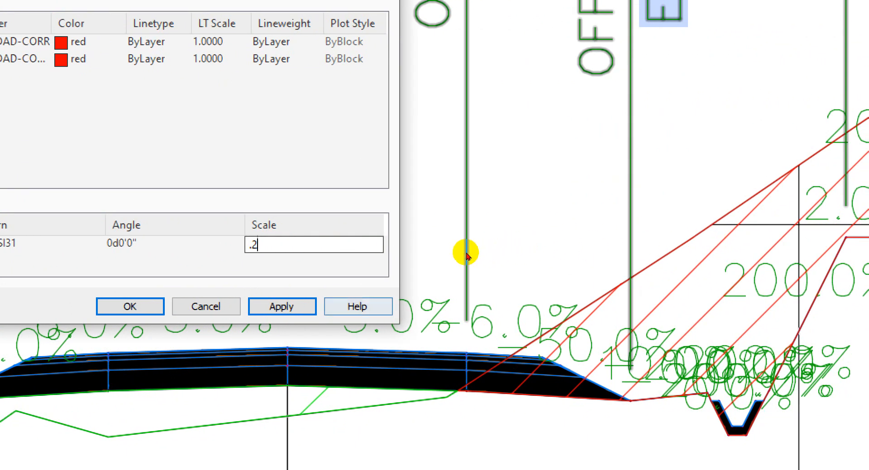
click(622, 253)
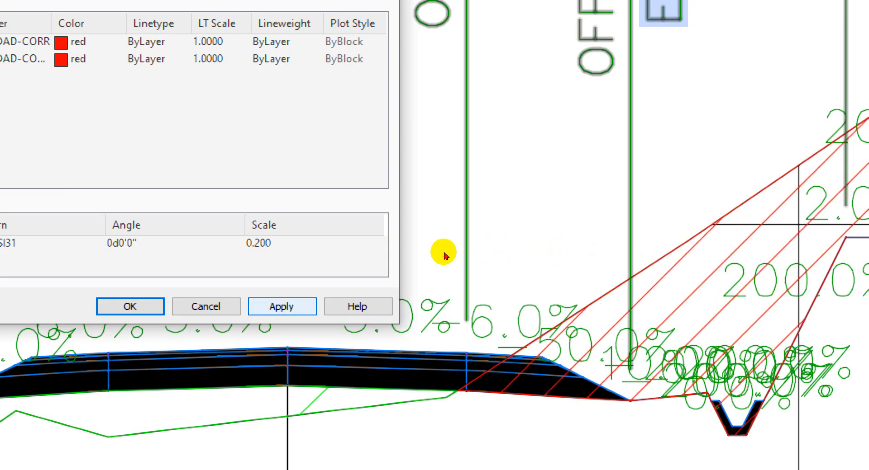
key(Return)
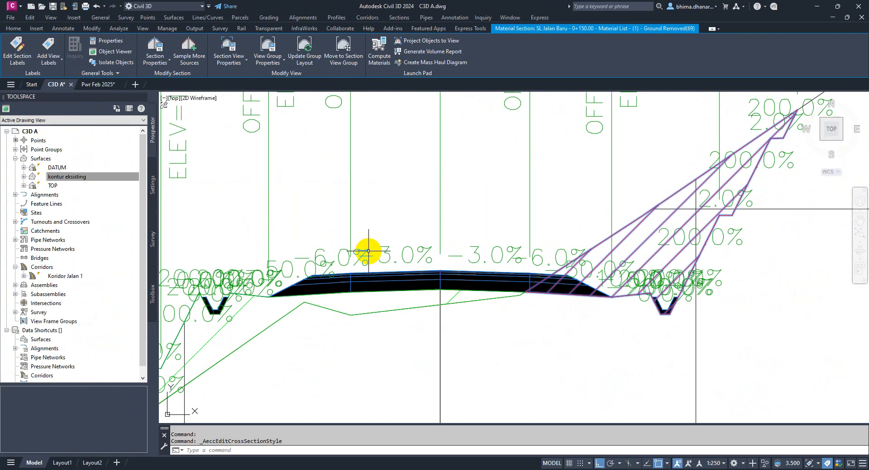
scroll(533, 320, down, 3)
key(Escape)
Step: Open the Fill Material shape style of the Ground Fill section at 0+150 and switch its display view direction to Section
scroll(473, 341, up, 5)
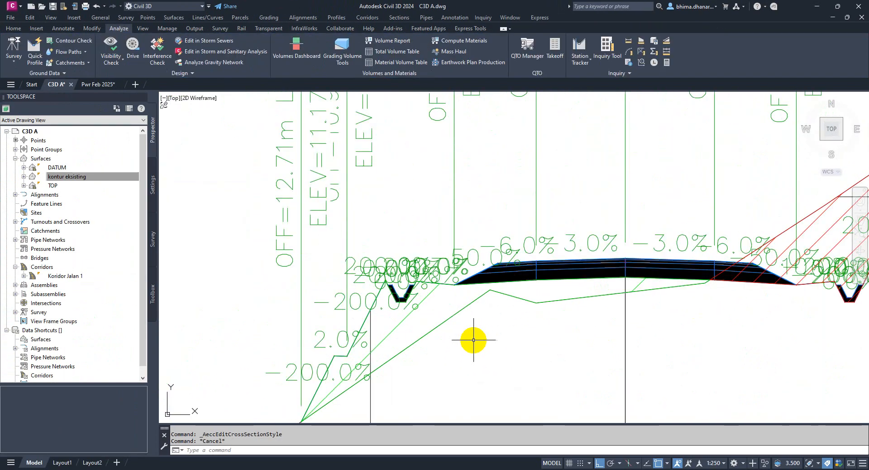
click(402, 320)
scroll(520, 295, down, 5)
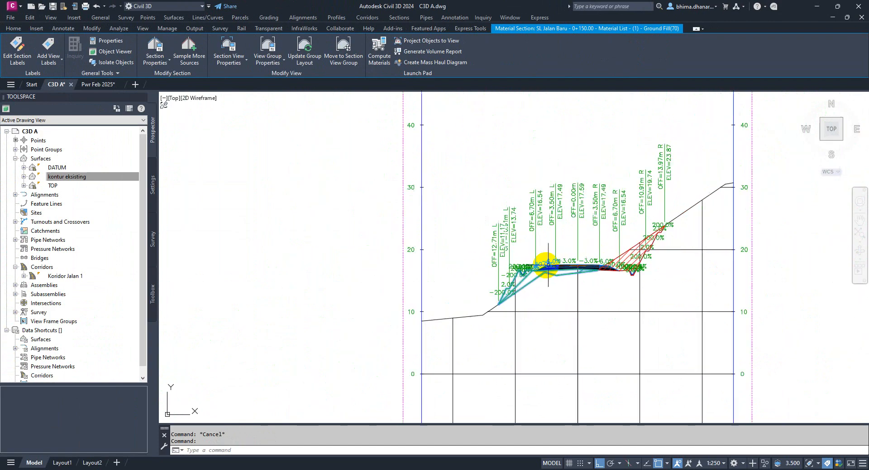
scroll(548, 265, down, 3)
scroll(545, 264, up, 3)
scroll(542, 263, down, 2)
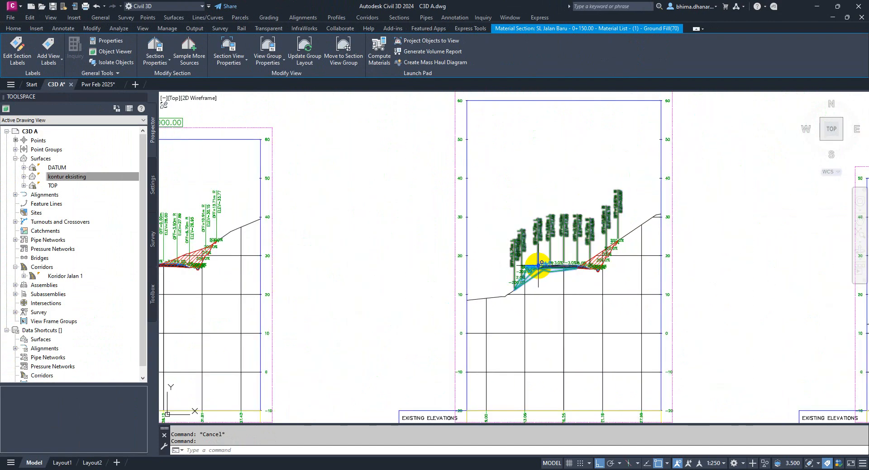
scroll(539, 266, up, 6)
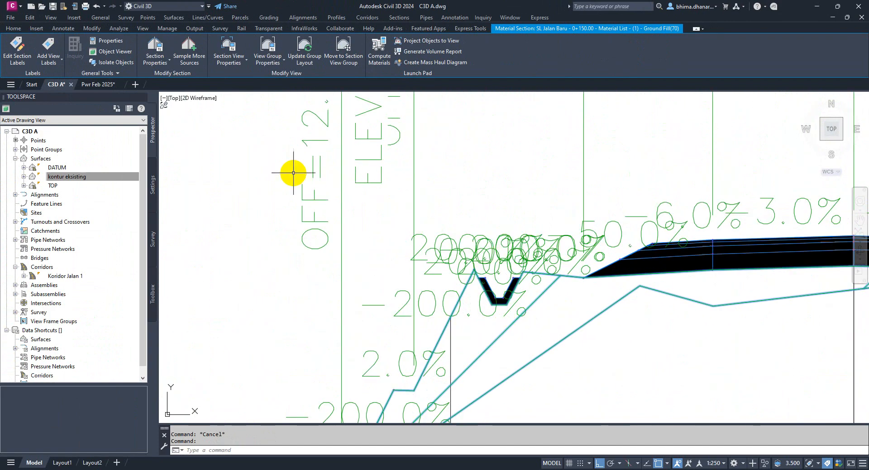
click(169, 61)
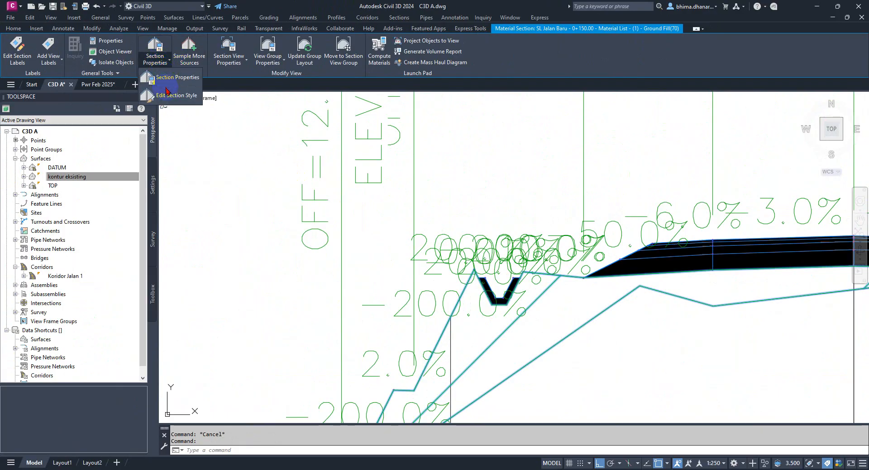
click(168, 97)
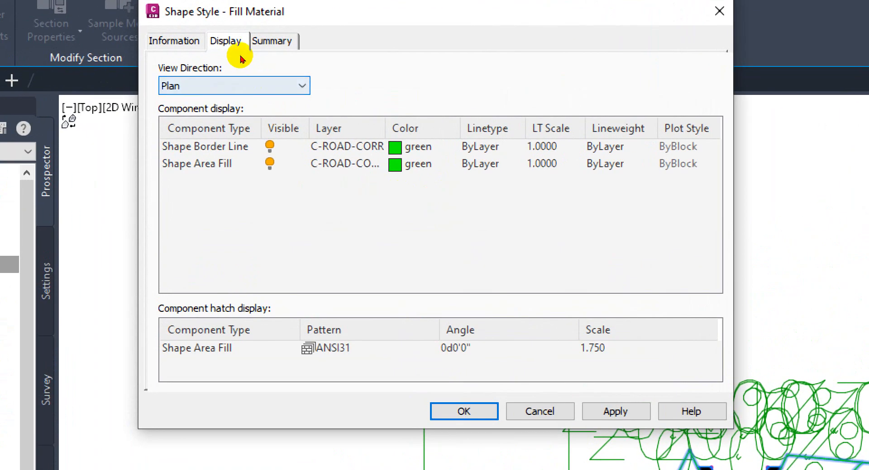
click(243, 85)
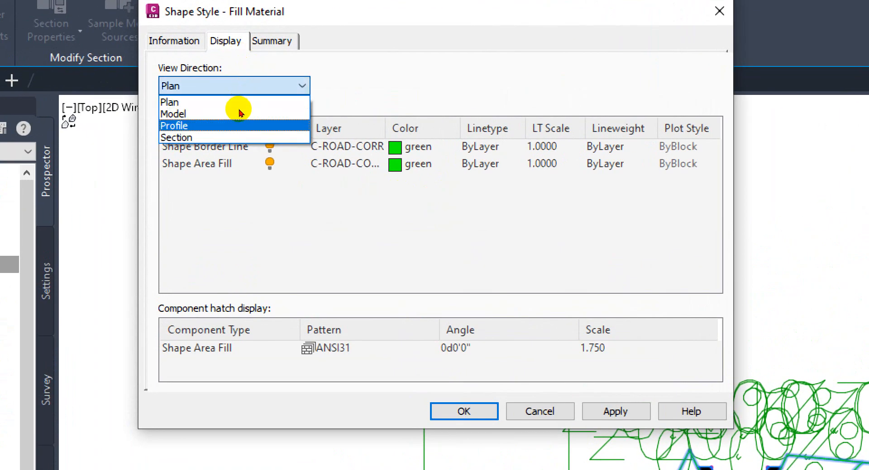
click(233, 138)
Step: Set the Shape Area Fill hatch scale of the Fill Material style to 0.2, accept the style and deselect the section
click(619, 350)
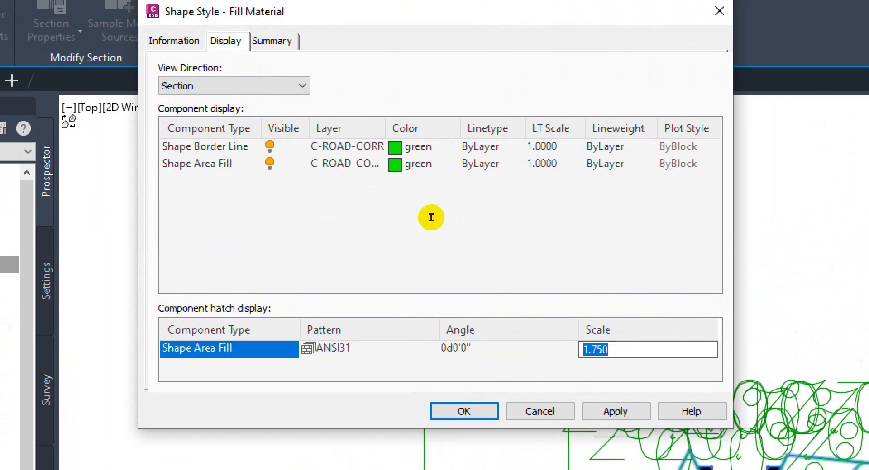
text(2)
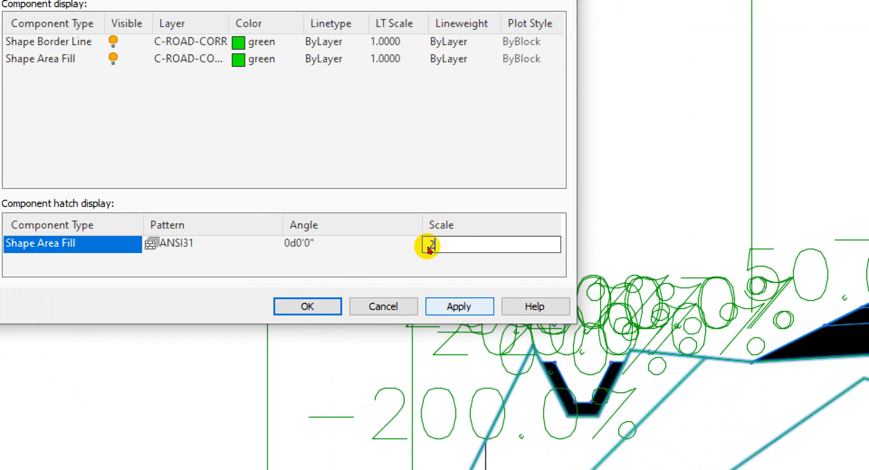
key(Return)
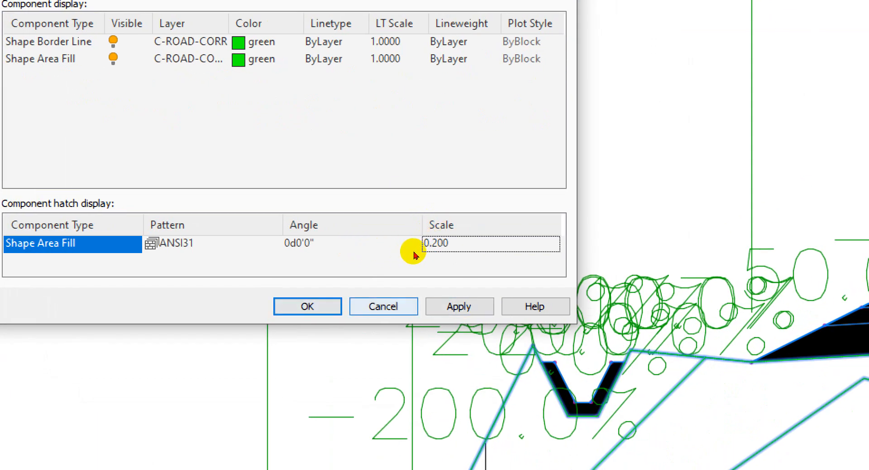
click(455, 307)
key(Return)
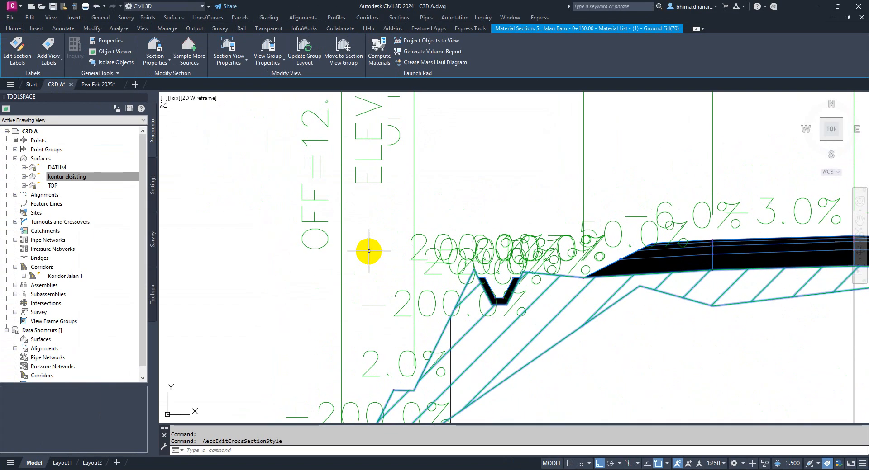
scroll(407, 262, down, 8)
key(Escape)
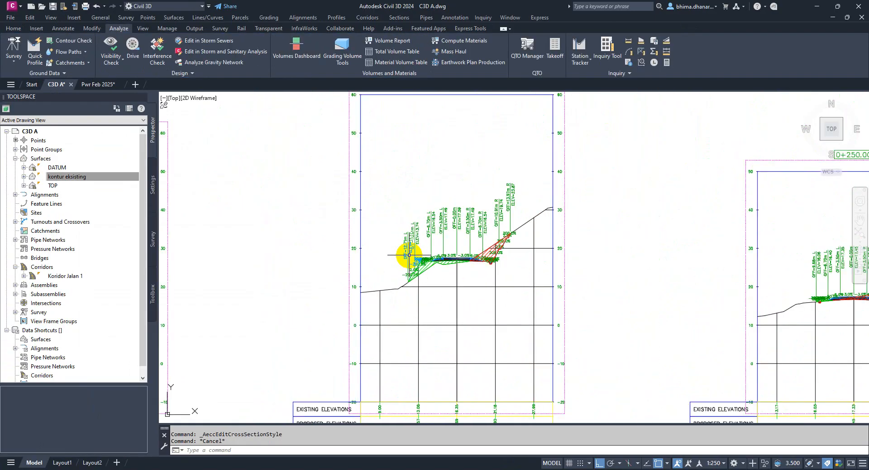
Step: Examine the cut and fill hatching in the section views, including stations 0+325, 0+225 and 0+125
scroll(543, 254, down, 3)
scroll(733, 258, up, 12)
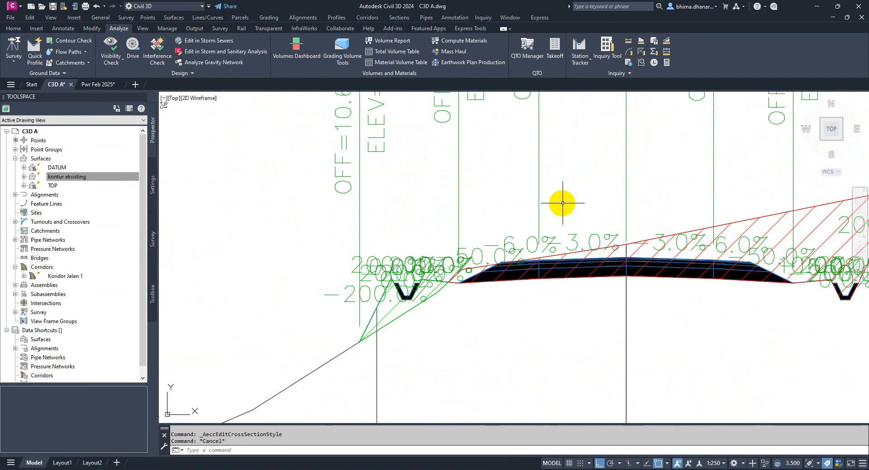
scroll(561, 202, down, 14)
scroll(497, 415, up, 6)
middle_drag(503, 380, 531, 296)
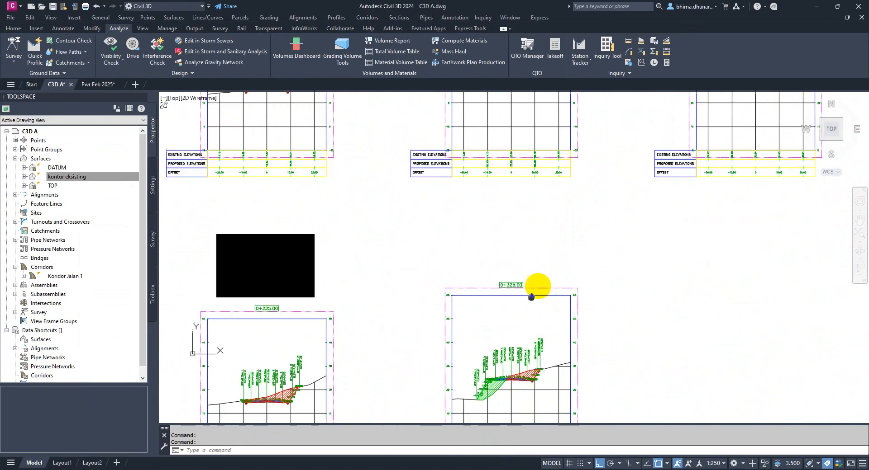
scroll(520, 333, up, 5)
scroll(717, 252, up, 2)
scroll(529, 306, down, 6)
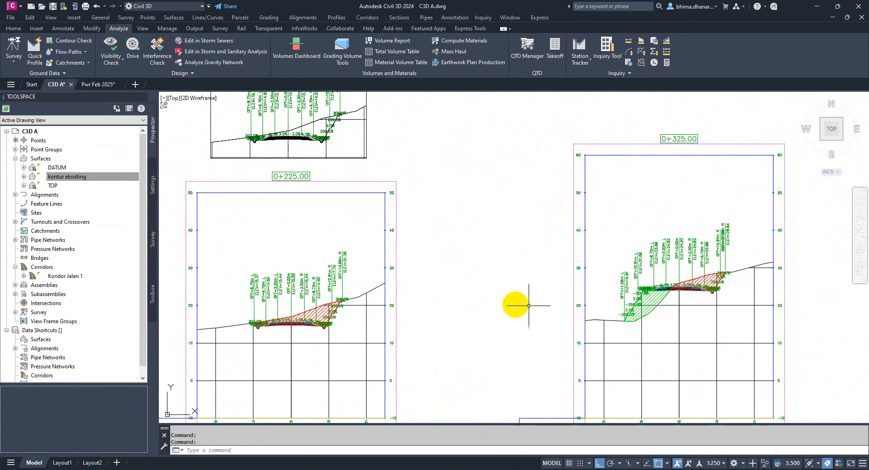
middle_drag(552, 313, 684, 343)
scroll(684, 343, down, 4)
scroll(452, 337, up, 2)
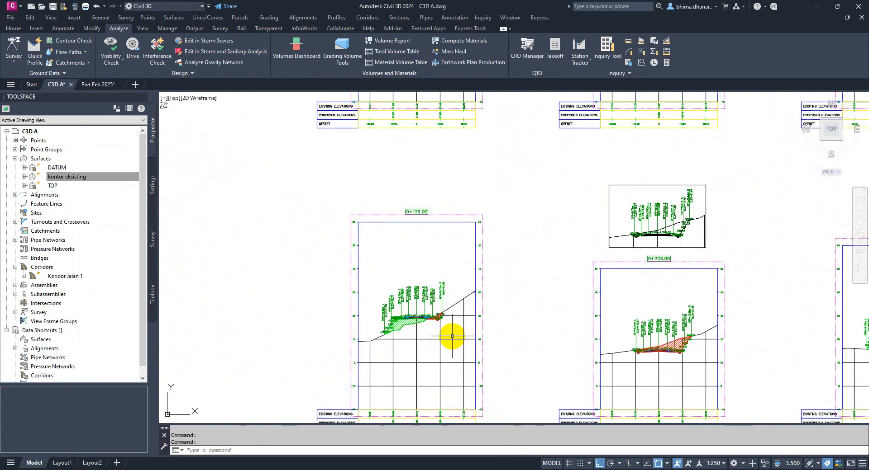
scroll(452, 336, up, 4)
scroll(349, 333, down, 5)
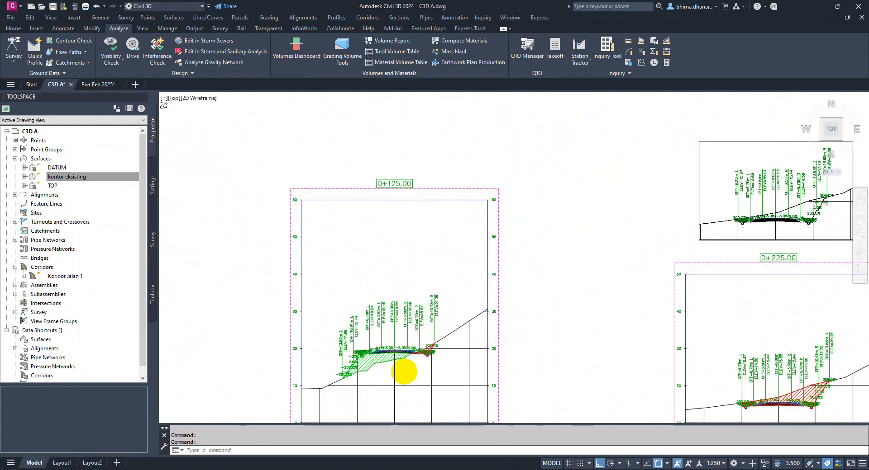
Step: Inspect the cut and fill hatch areas against the road structure in the remaining section views
scroll(404, 372, down, 2)
middle_drag(472, 193, 435, 281)
middle_drag(432, 195, 365, 286)
scroll(528, 251, up, 4)
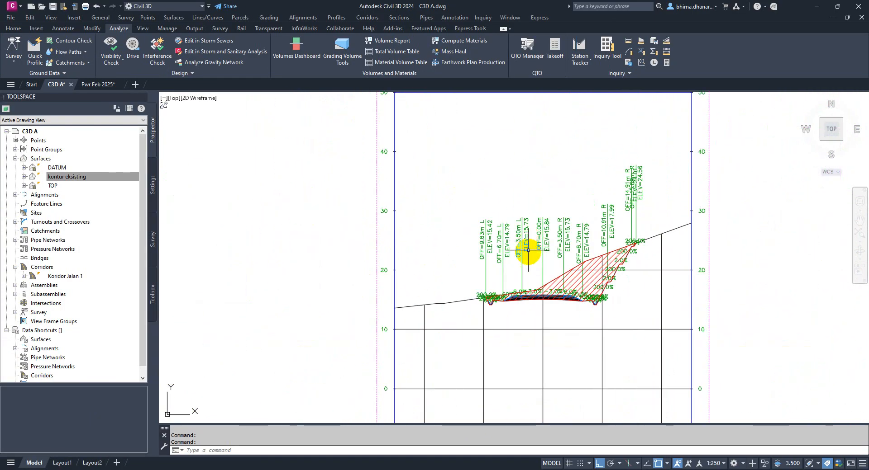
scroll(528, 251, up, 3)
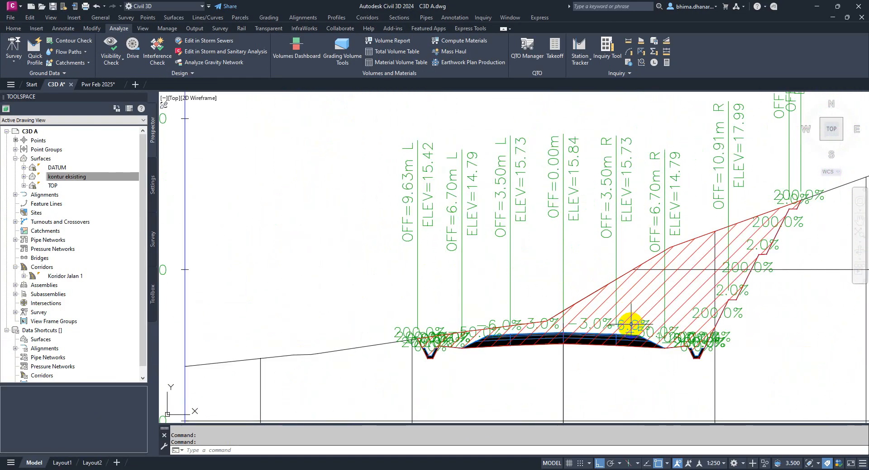
scroll(634, 351, down, 5)
scroll(446, 289, down, 2)
scroll(446, 286, down, 1)
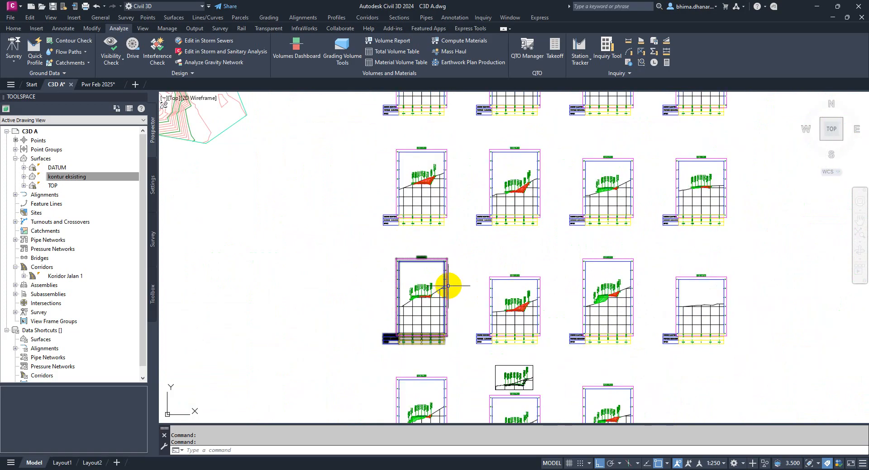
scroll(413, 181, up, 5)
scroll(452, 240, down, 2)
scroll(473, 258, up, 5)
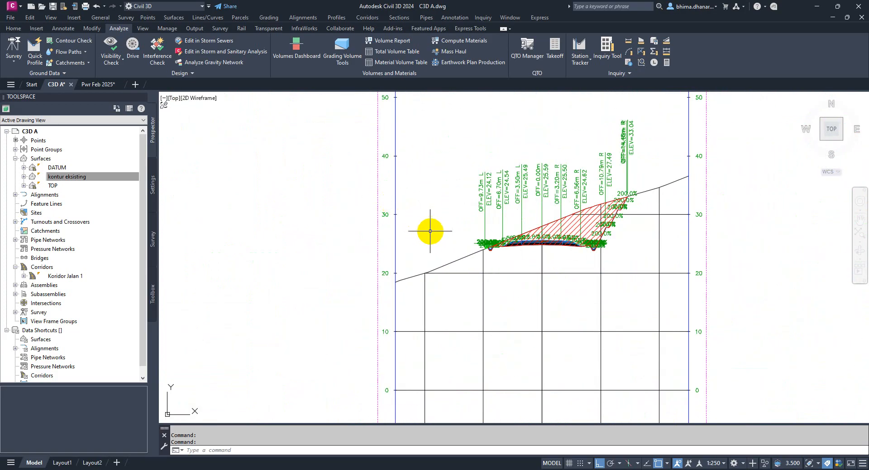
scroll(498, 271, down, 7)
scroll(425, 176, up, 10)
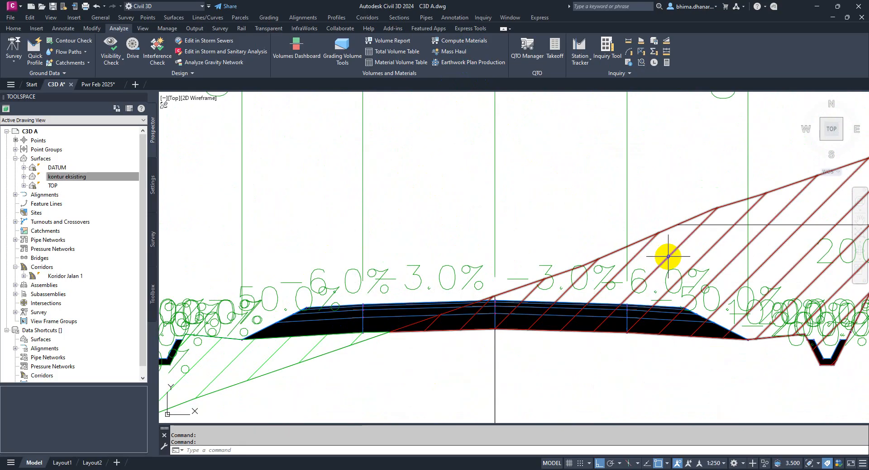
Step: Open the properties of the Ground Removed material section at station 0+000 and check its area
scroll(666, 253, down, 2)
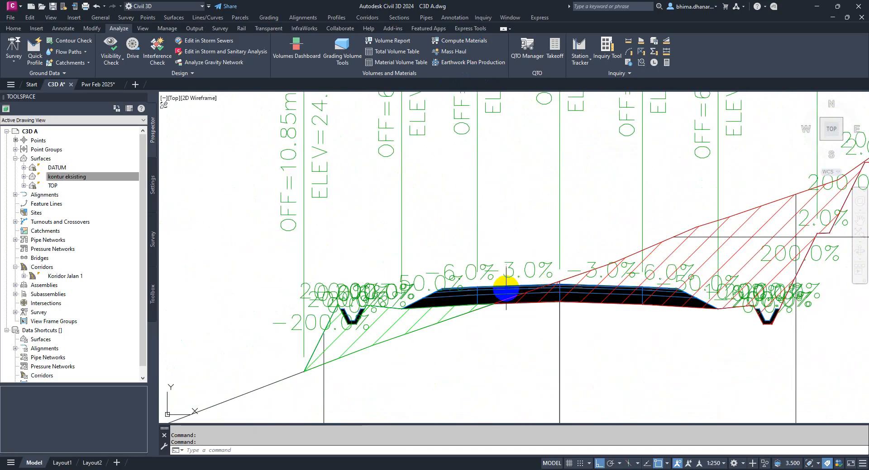
scroll(466, 300, up, 2)
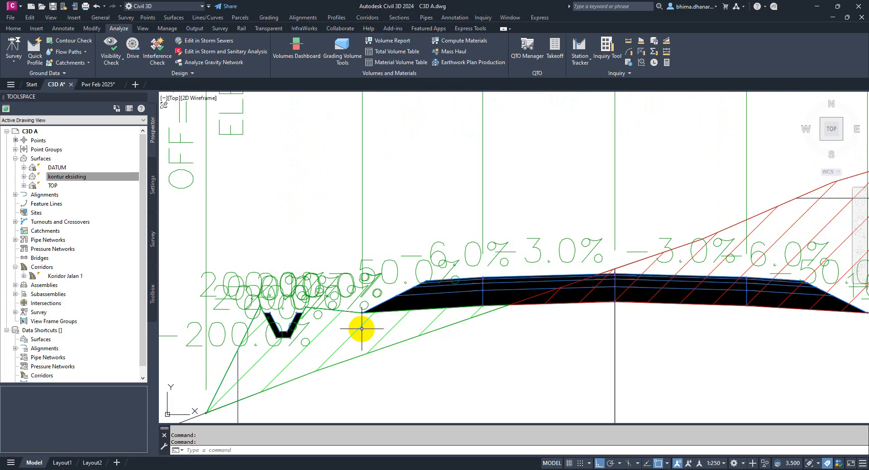
scroll(238, 394, up, 2)
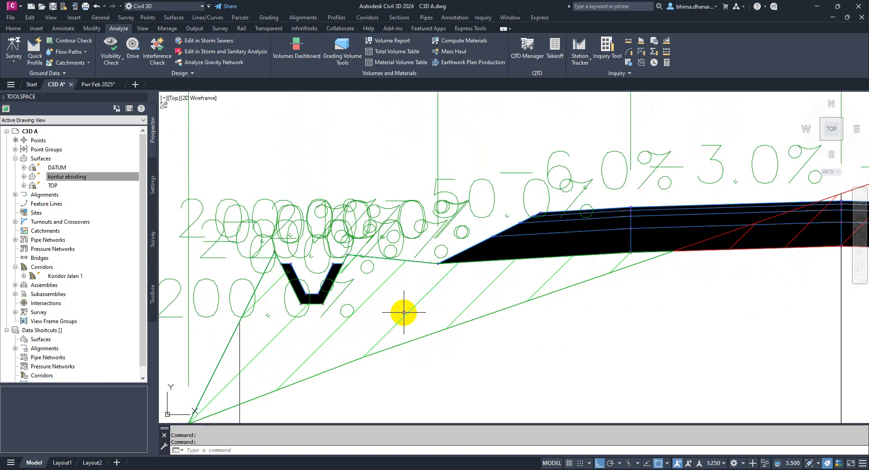
scroll(300, 319, down, 3)
scroll(644, 248, up, 3)
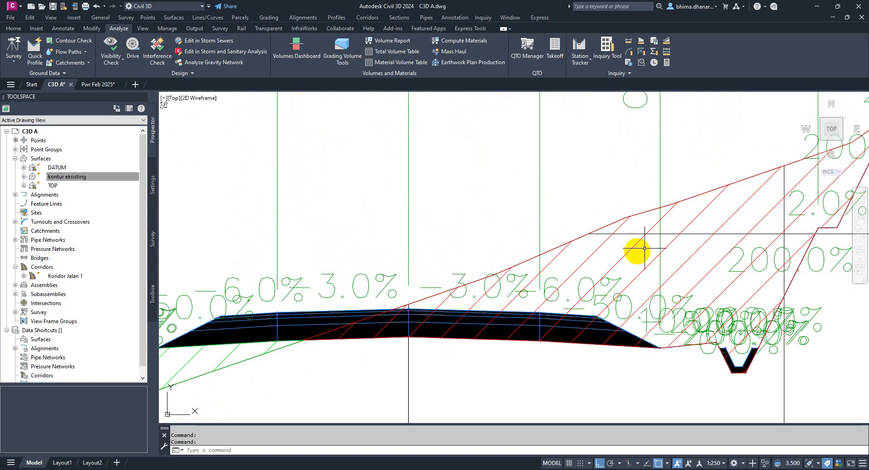
middle_drag(617, 258, 444, 269)
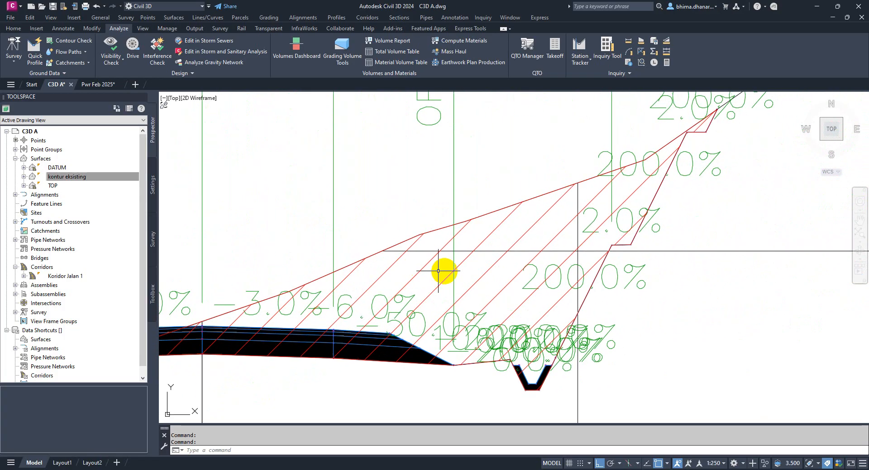
click(480, 243)
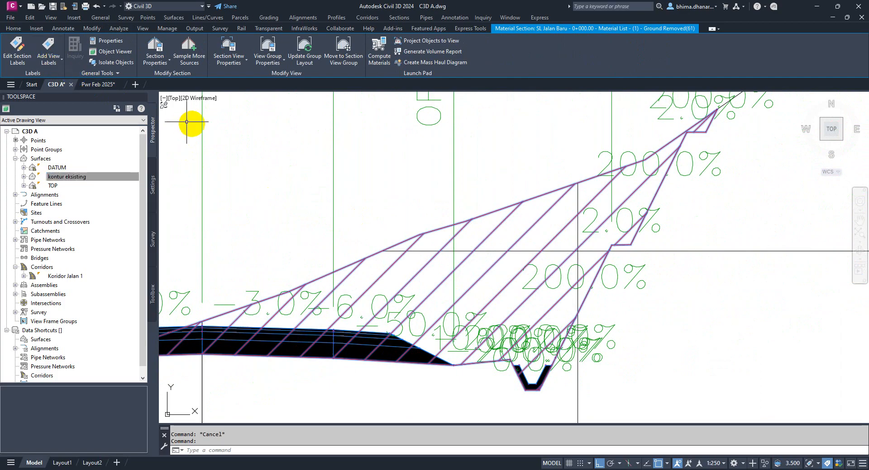
text(pro)
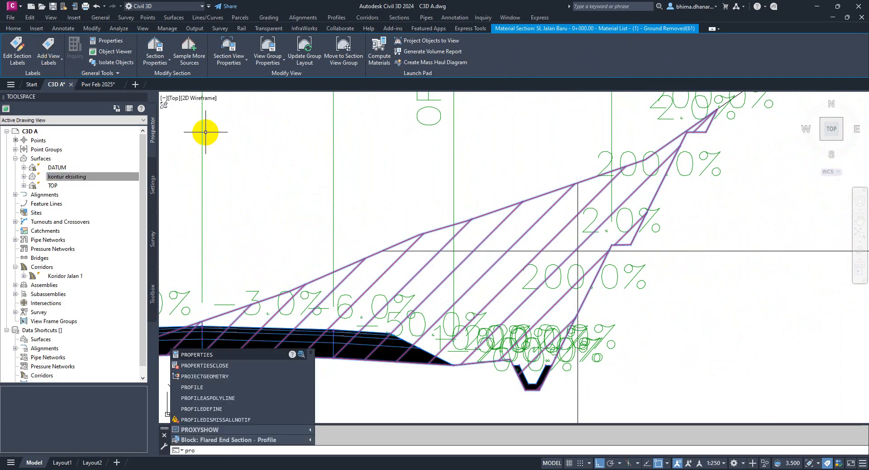
key(Return)
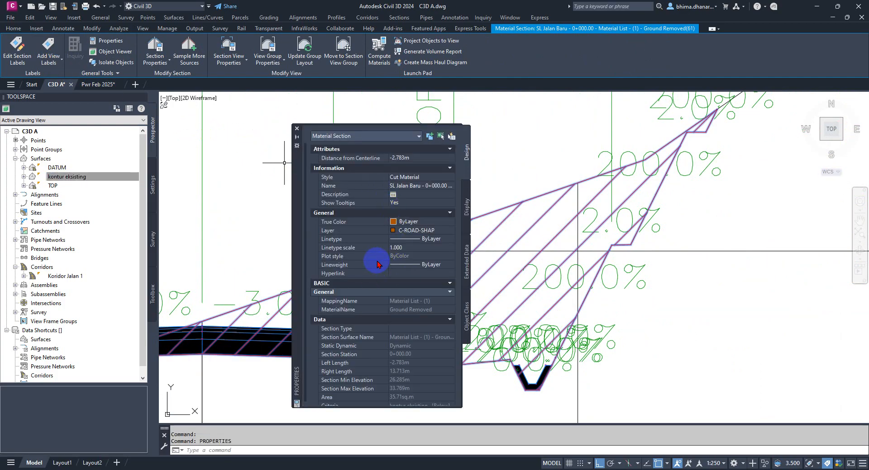
scroll(388, 267, down, 1)
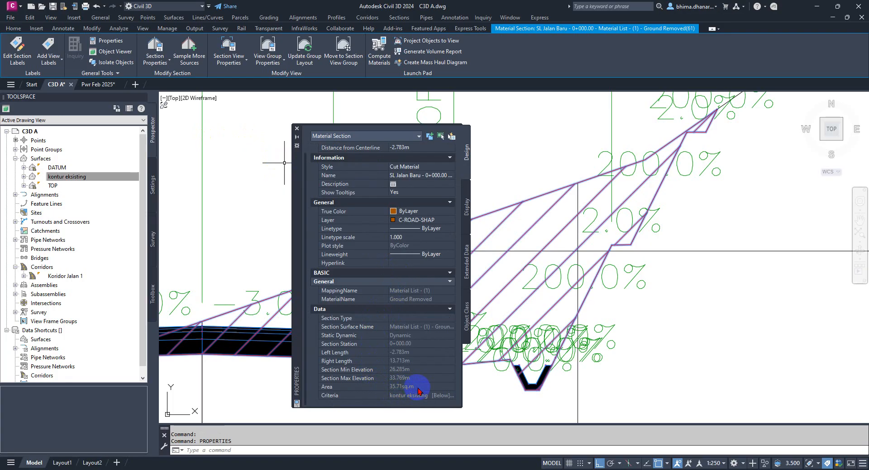
Step: Compare the listed area with the cut hatching at 0+000, close the properties and deselect the section
scroll(574, 355, down, 10)
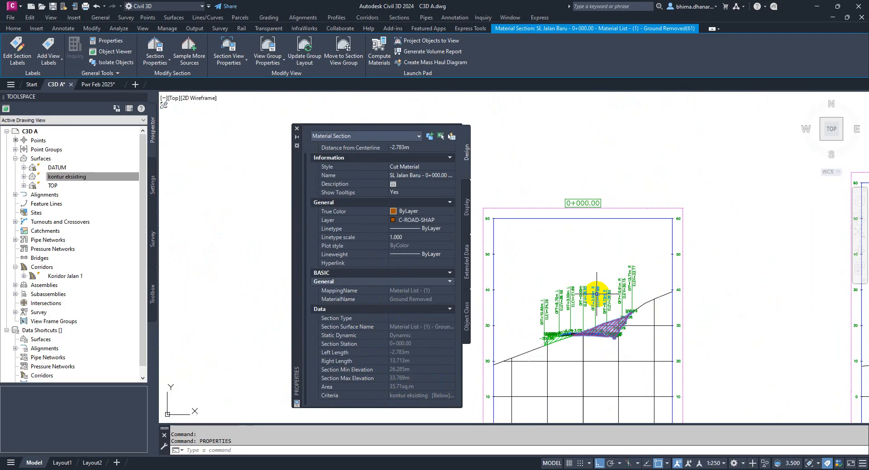
scroll(588, 260, up, 6)
scroll(553, 136, down, 4)
scroll(579, 241, up, 5)
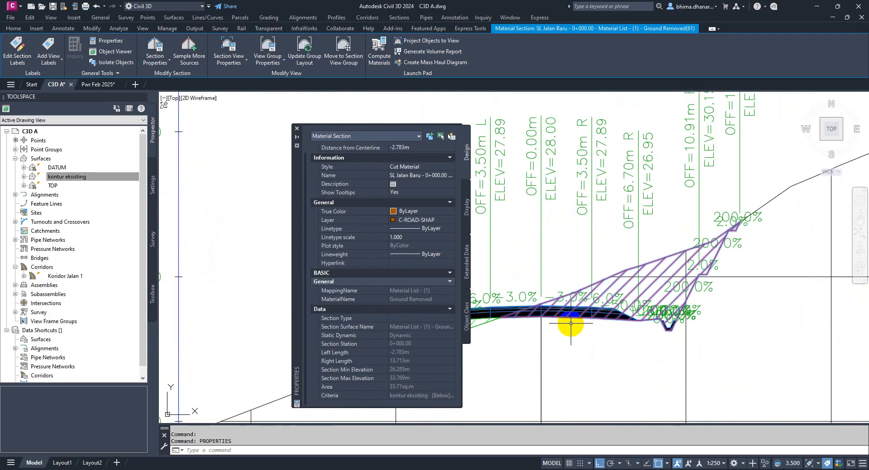
scroll(640, 285, up, 2)
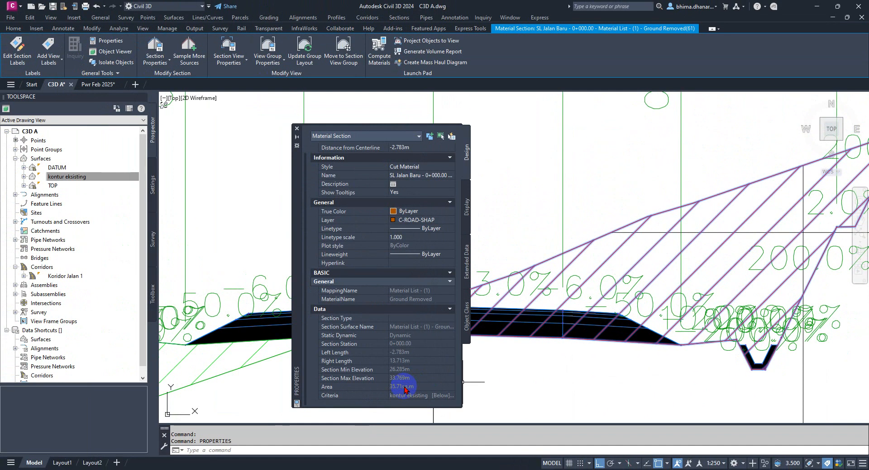
scroll(519, 300, down, 3)
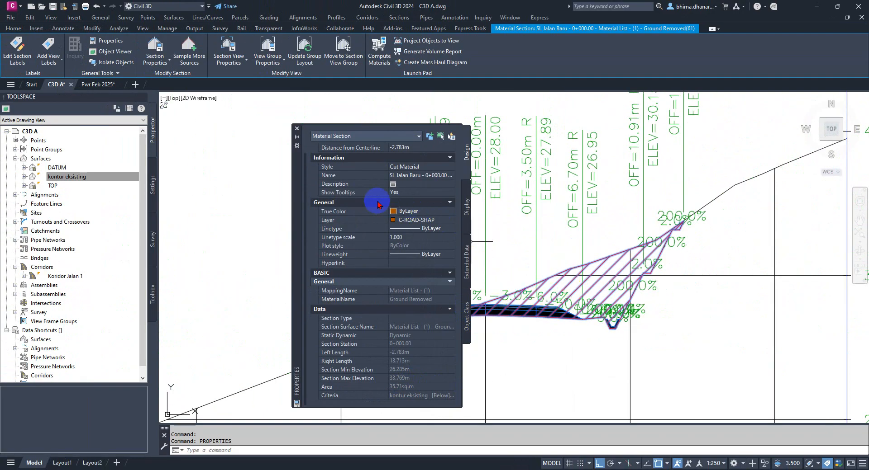
click(297, 128)
scroll(565, 271, down, 2)
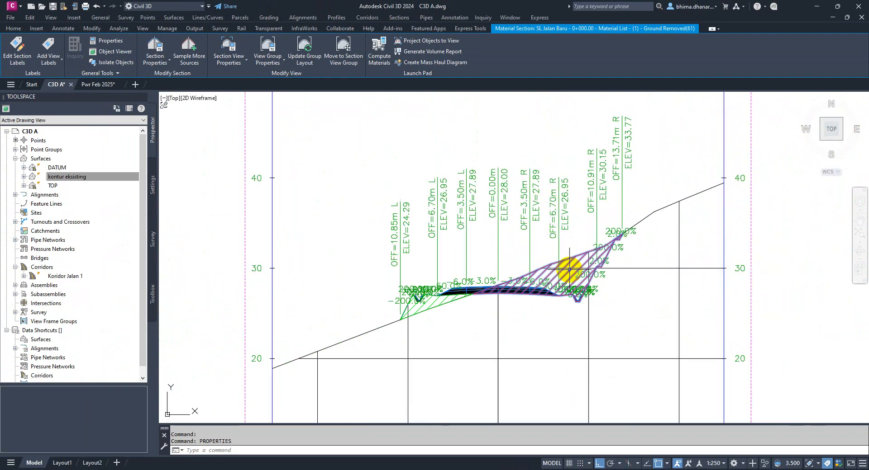
scroll(561, 271, up, 4)
key(Escape)
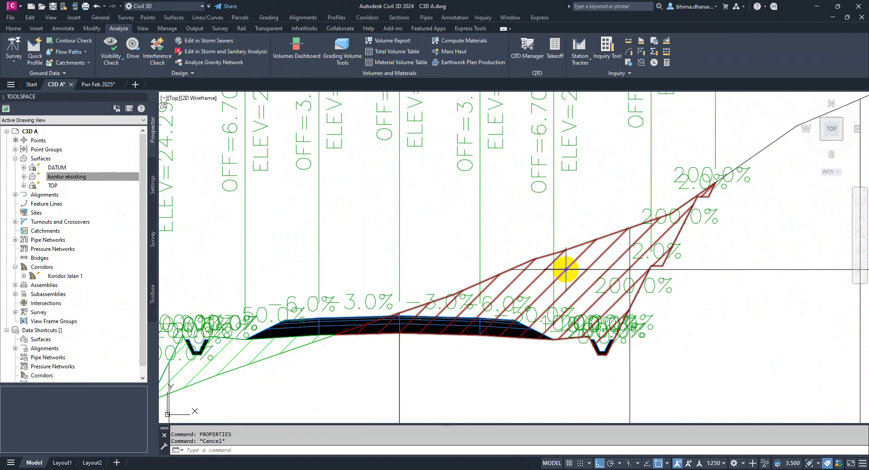
mouse_move(567, 269)
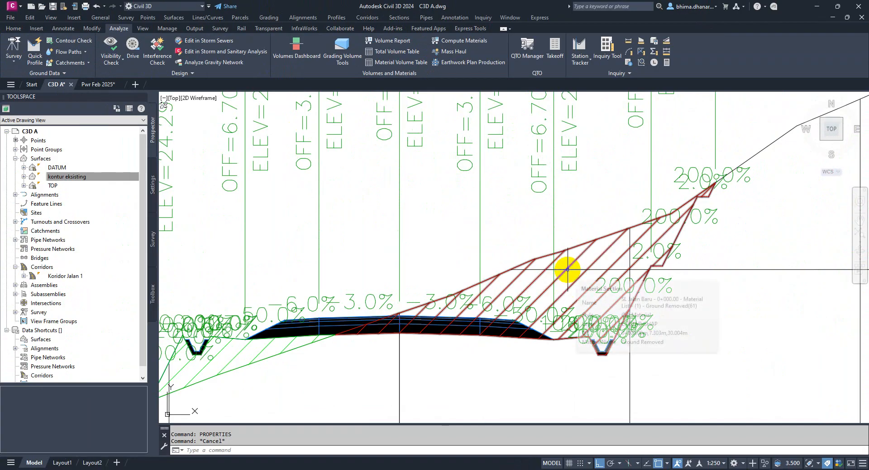
Step: Check the area in the properties of the Ground Removed section at 0+050, close them and deselect the section
scroll(556, 195, down, 5)
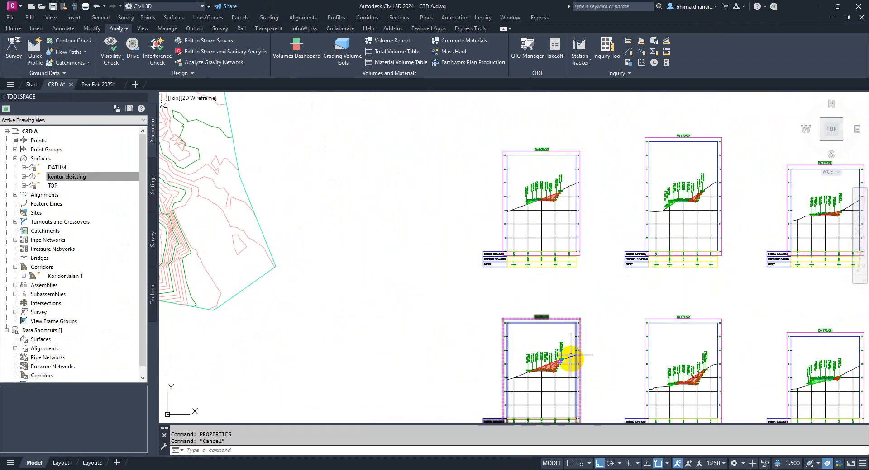
scroll(571, 356, up, 8)
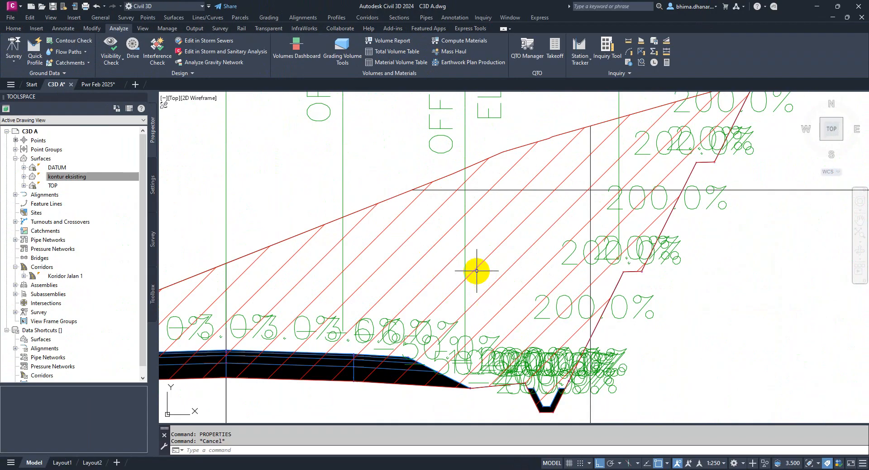
click(475, 268)
scroll(489, 281, down, 6)
scroll(480, 202, up, 3)
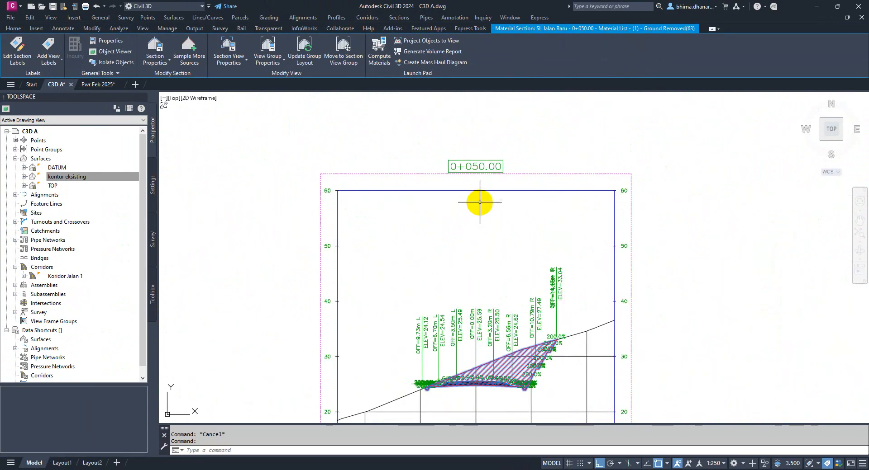
scroll(480, 199, up, 2)
scroll(480, 193, down, 4)
scroll(499, 329, up, 6)
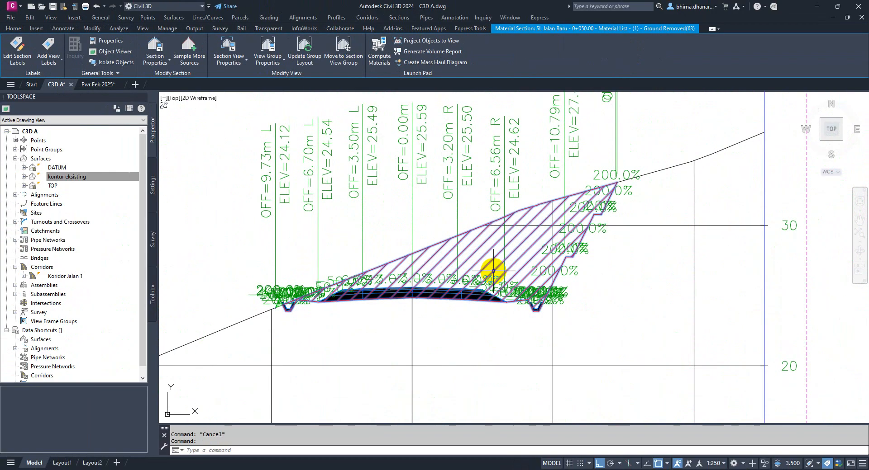
text(prop)
key(Return)
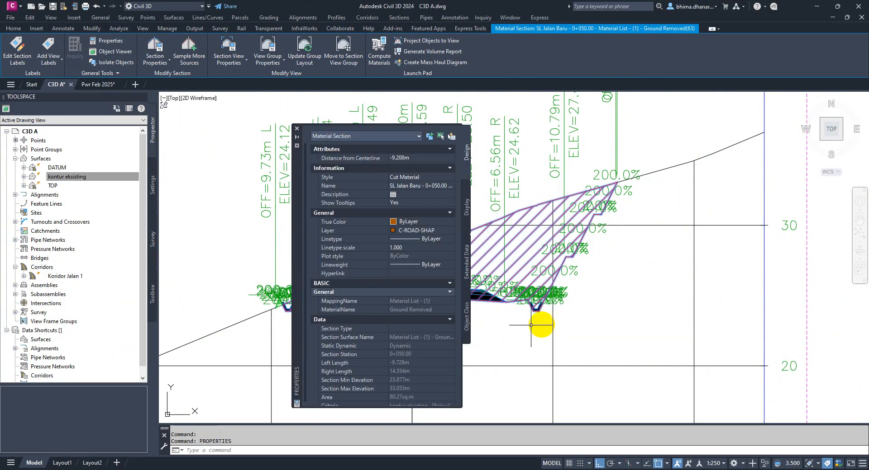
scroll(404, 383, down, 1)
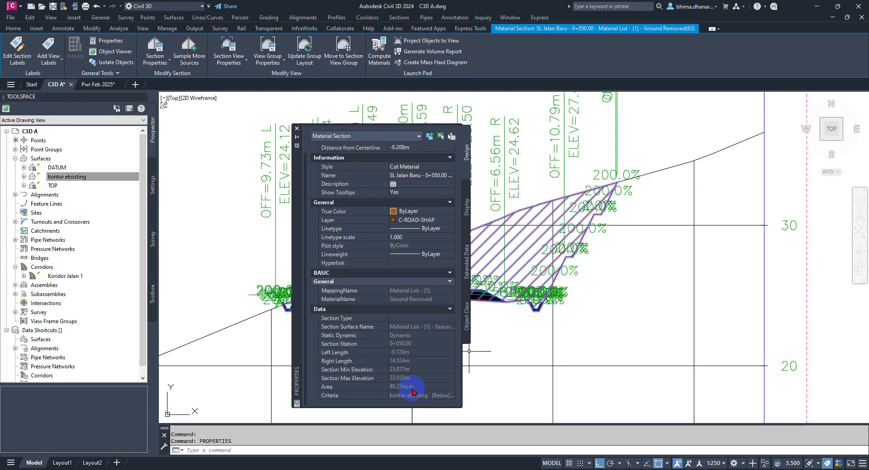
click(297, 129)
scroll(461, 315, down, 6)
key(Escape)
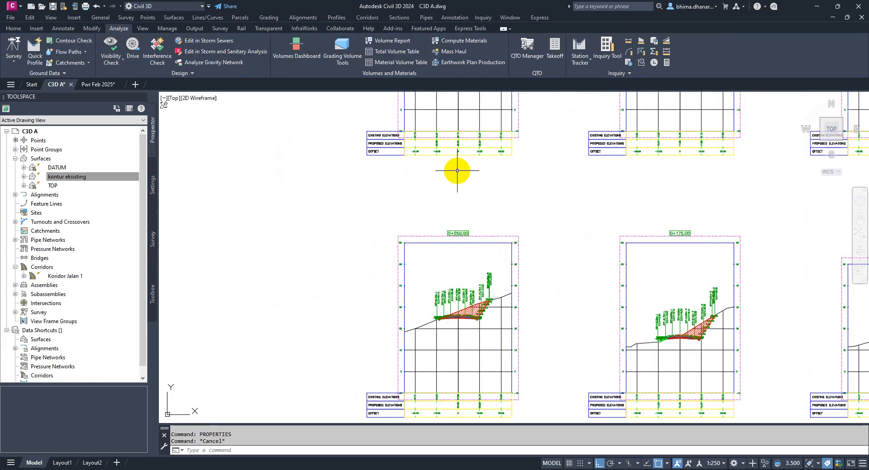
Step: Compare the cut and fill hatching in the section views at stations 0+000 and 0+050
middle_drag(457, 170, 440, 300)
click(453, 104)
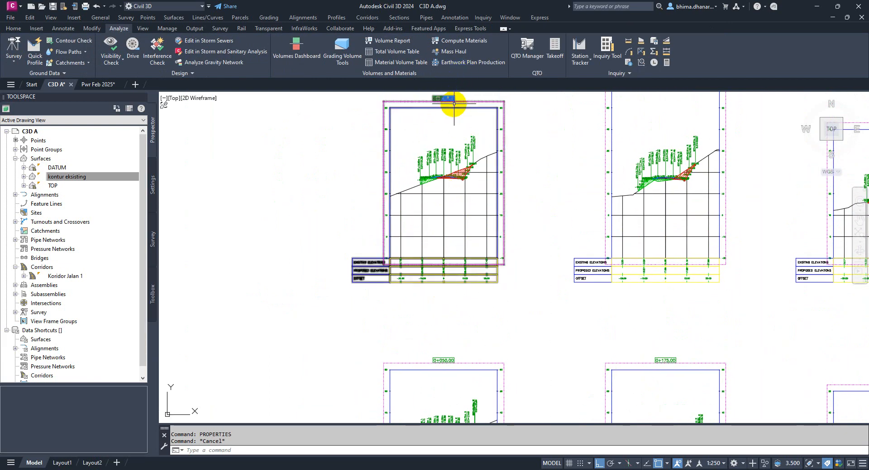
scroll(431, 151, up, 8)
scroll(460, 151, down, 4)
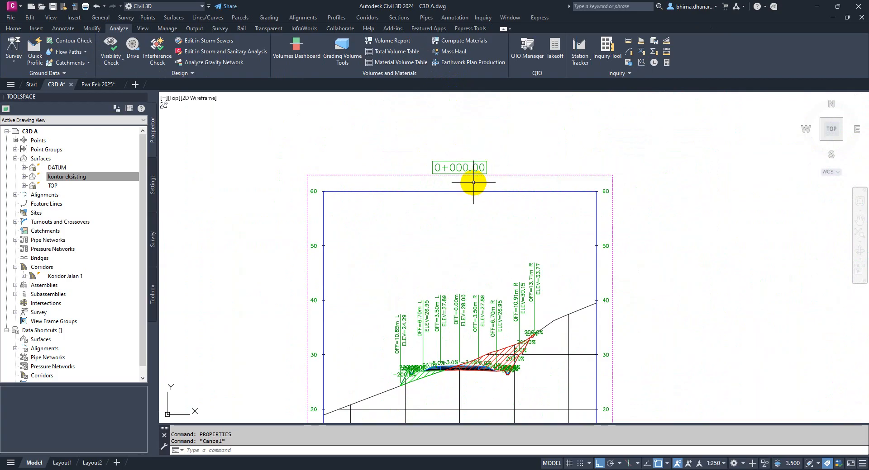
scroll(500, 355, up, 5)
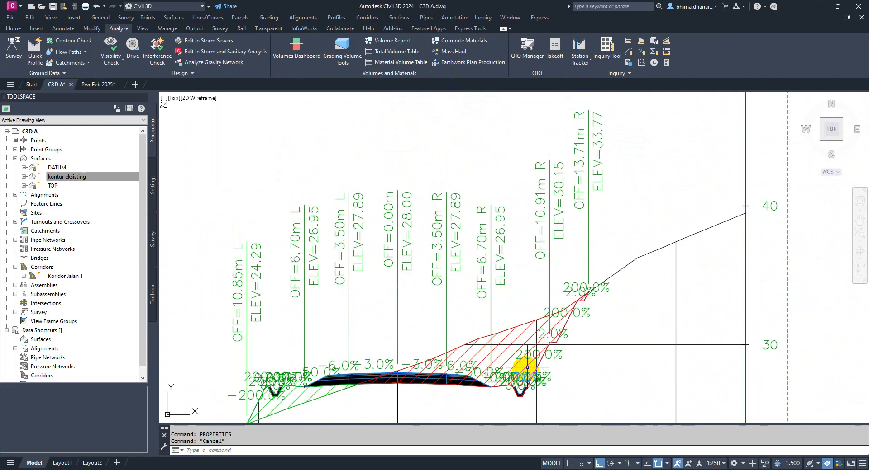
scroll(520, 364, up, 2)
scroll(461, 213, down, 8)
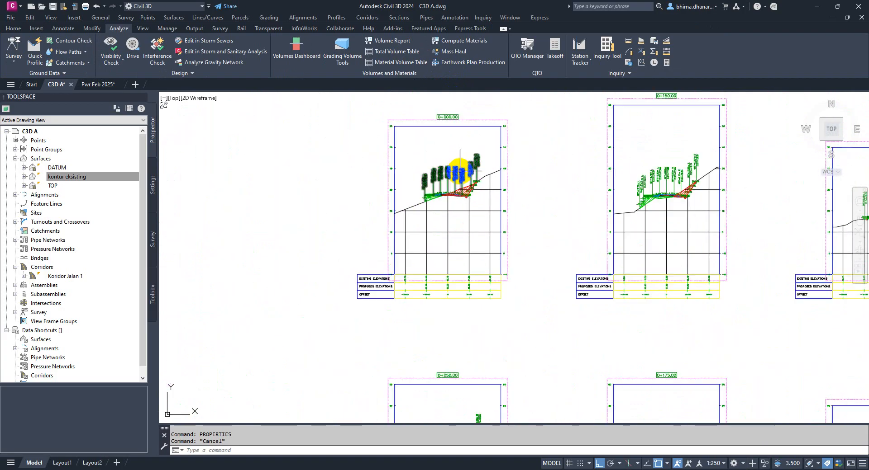
scroll(464, 209, down, 2)
scroll(466, 349, up, 5)
scroll(456, 364, down, 2)
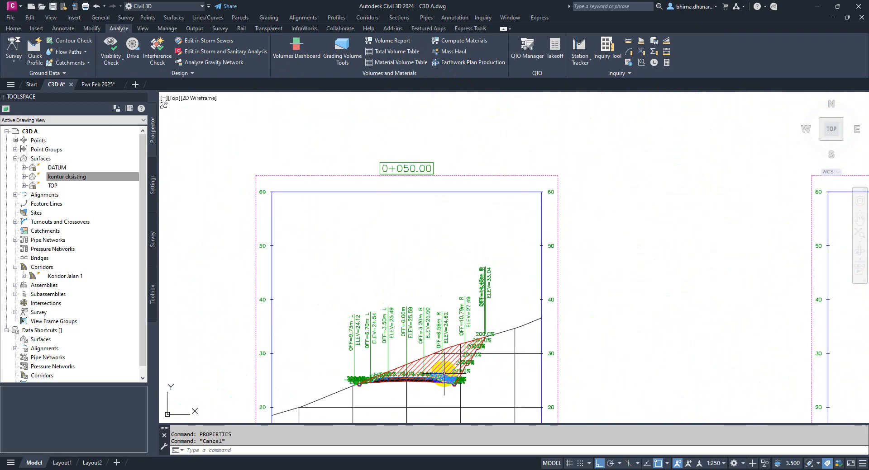
scroll(433, 376, up, 2)
scroll(433, 376, down, 6)
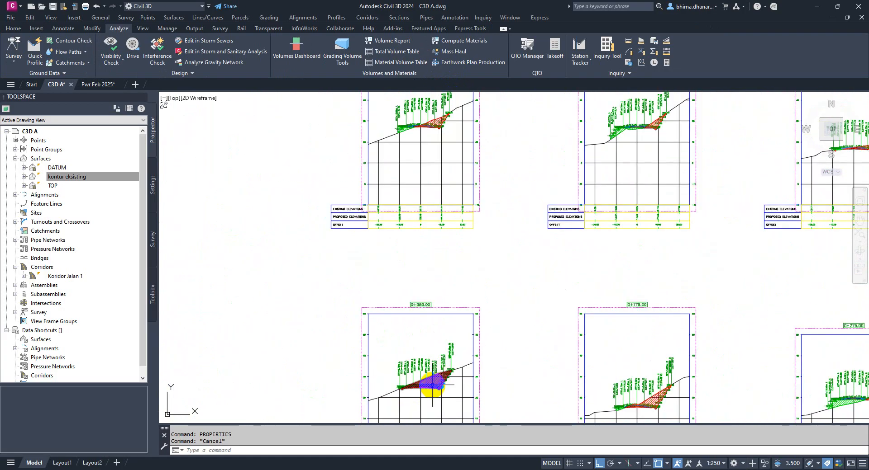
Step: Examine the station labels of the consecutive section views 0+000 and 0+050 to check the spacing between them
scroll(418, 185, up, 3)
scroll(421, 169, up, 4)
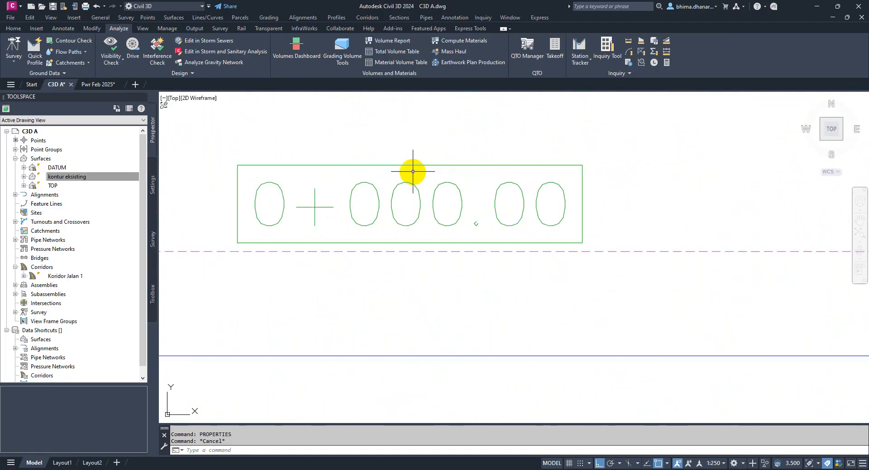
scroll(425, 134, down, 4)
scroll(423, 304, down, 3)
scroll(427, 300, up, 4)
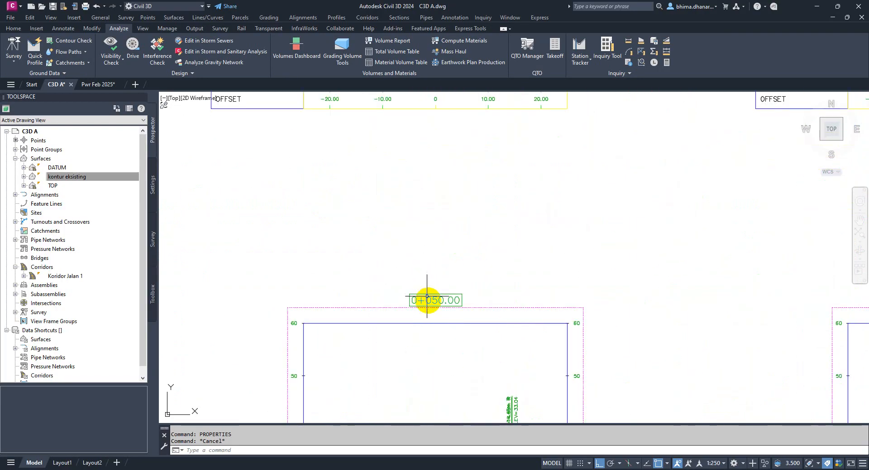
scroll(426, 300, down, 2)
scroll(431, 298, up, 1)
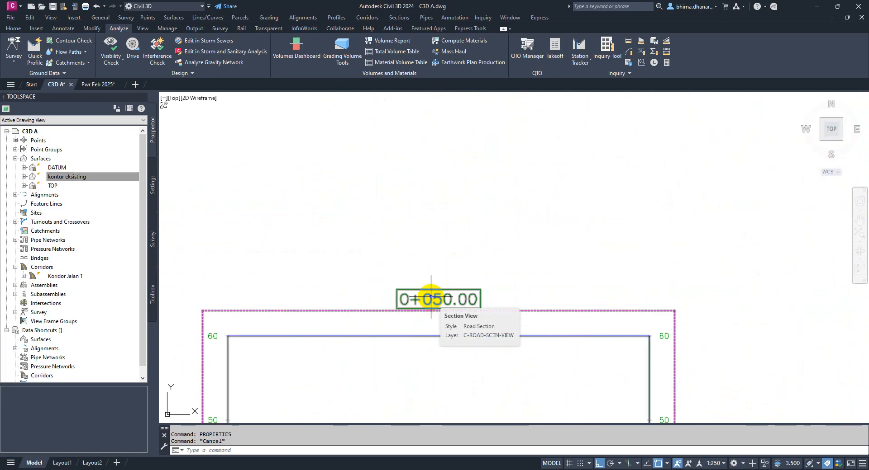
scroll(441, 310, down, 5)
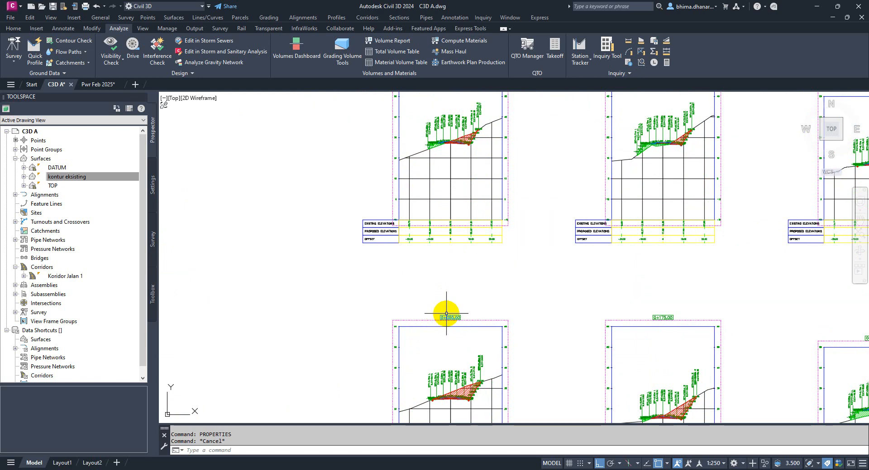
click(449, 320)
scroll(450, 326, down, 2)
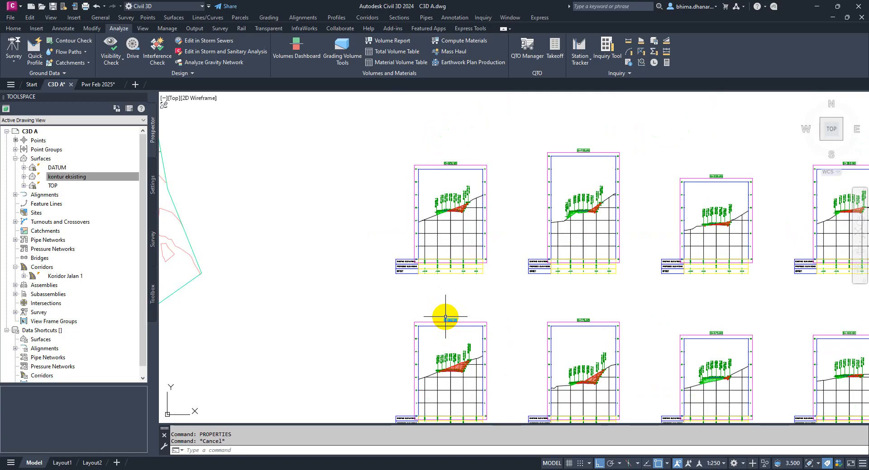
click(445, 318)
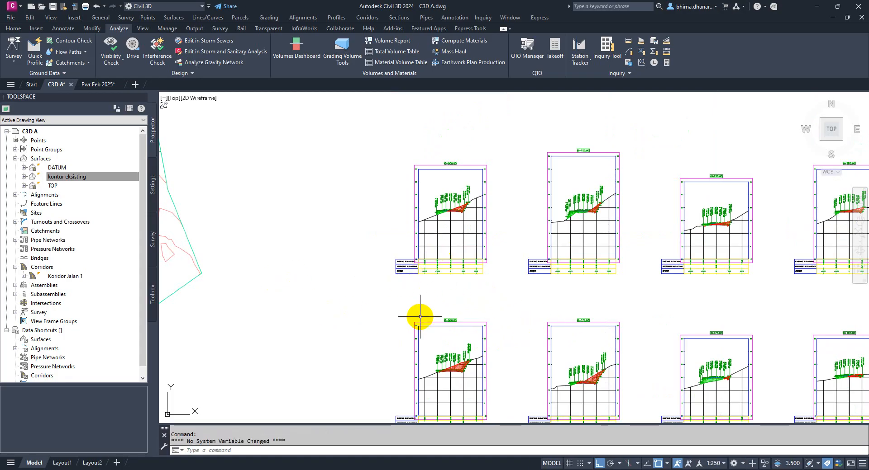
Step: Start a Cut and Fill total volume table for alignment Alinyemen Horisontal, sample line group SL Jalan Baru and Material List - (1)
scroll(330, 312, down, 4)
scroll(368, 242, up, 2)
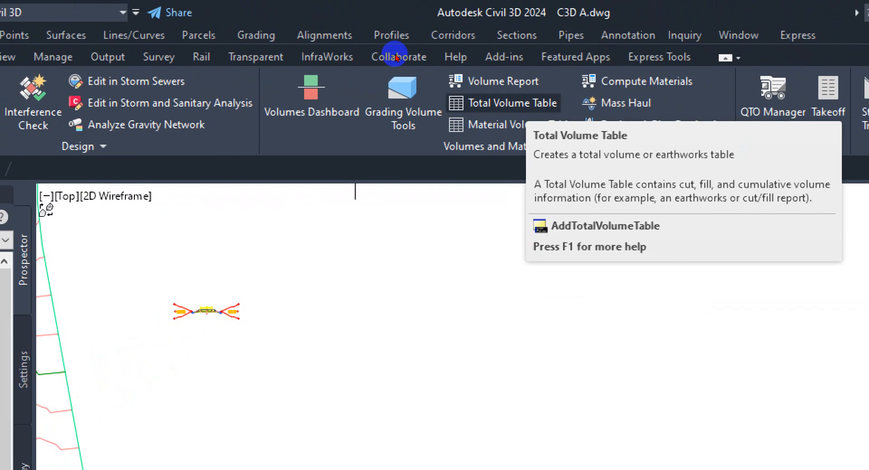
click(512, 103)
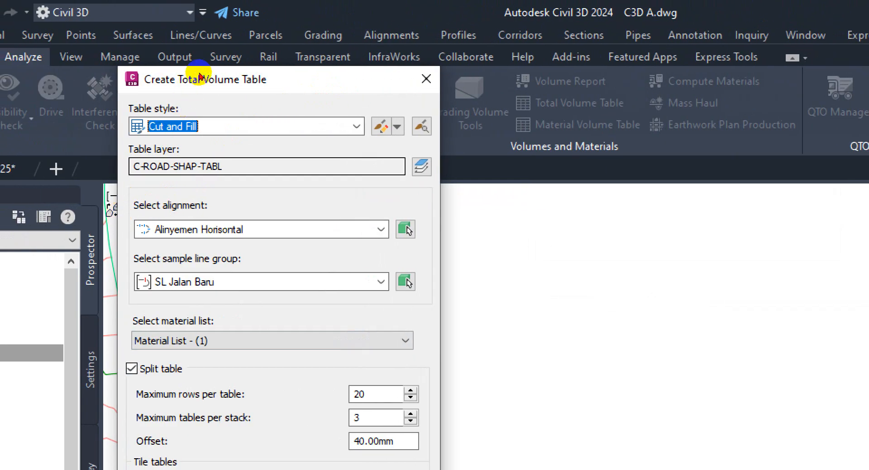
mouse_move(151, 70)
mouse_down()
mouse_move(334, 57)
mouse_move(318, 14)
mouse_up()
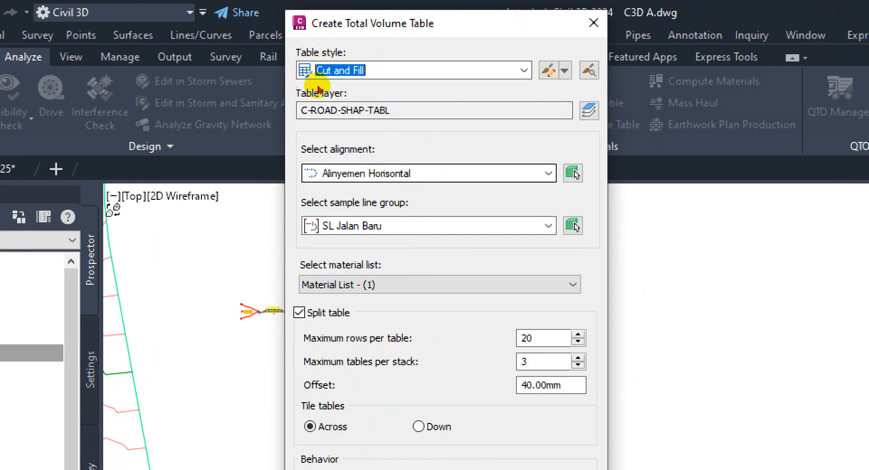
click(421, 175)
click(420, 176)
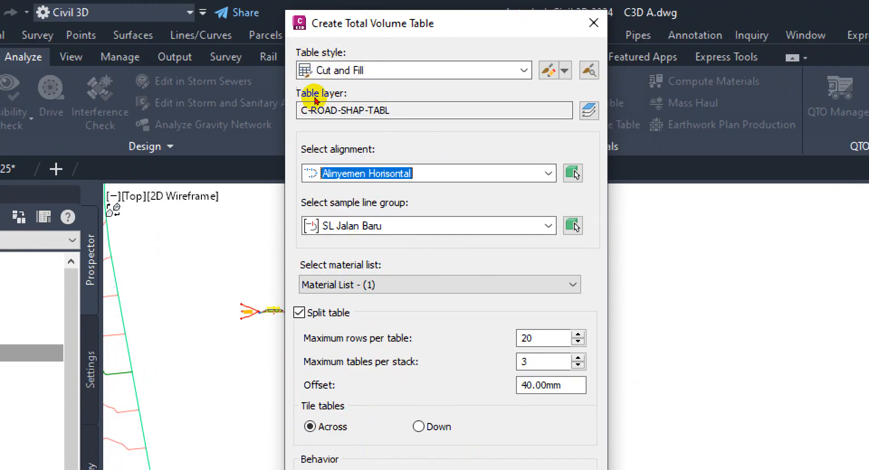
click(426, 226)
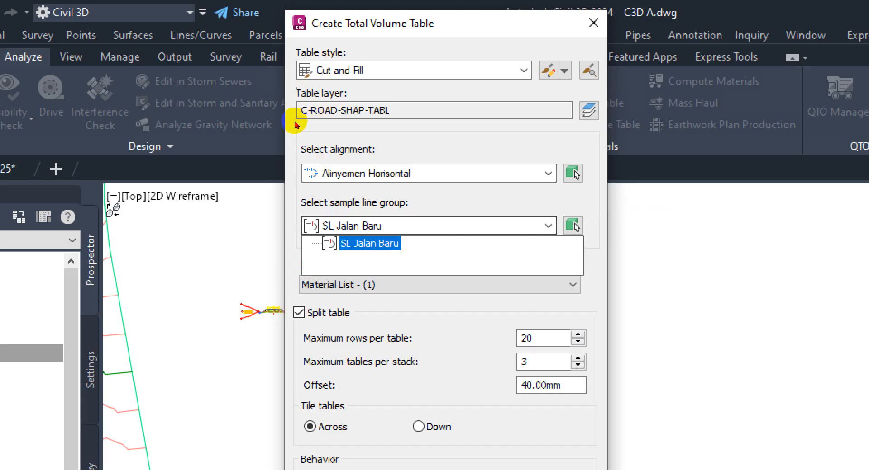
click(369, 244)
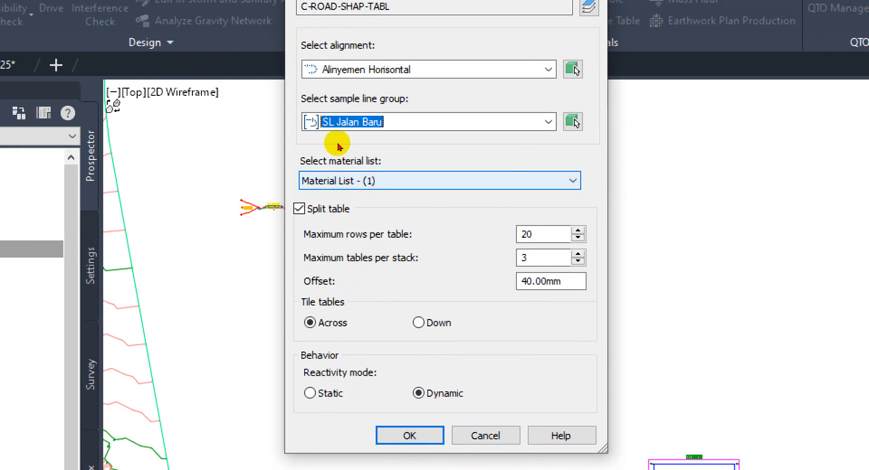
click(338, 179)
click(335, 170)
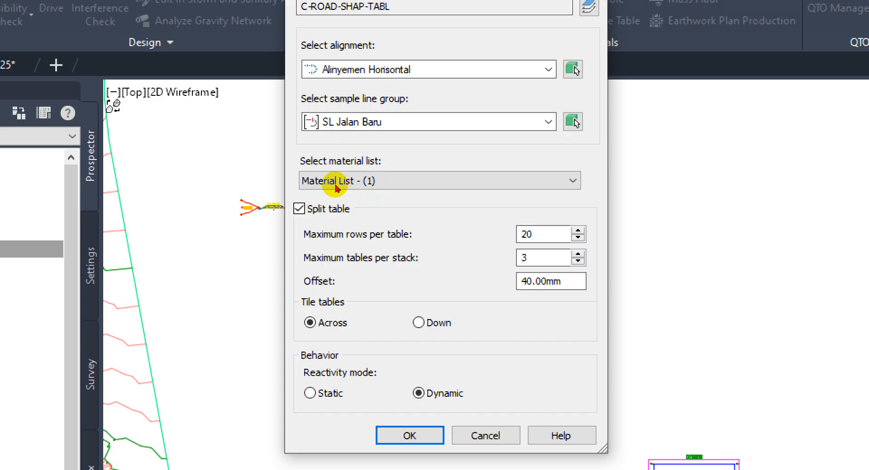
Step: Turn off table splitting, keep the reactivity mode dynamic, and place the volume table in the empty area between the profile view and section views
click(299, 209)
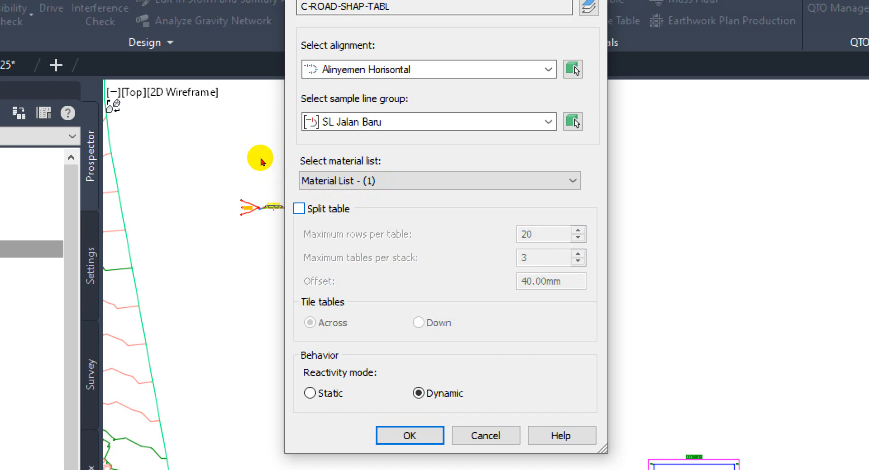
click(299, 209)
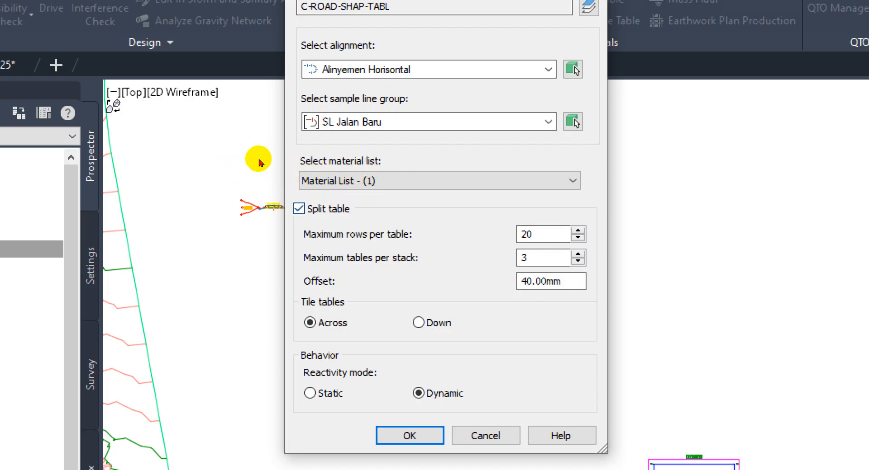
click(299, 209)
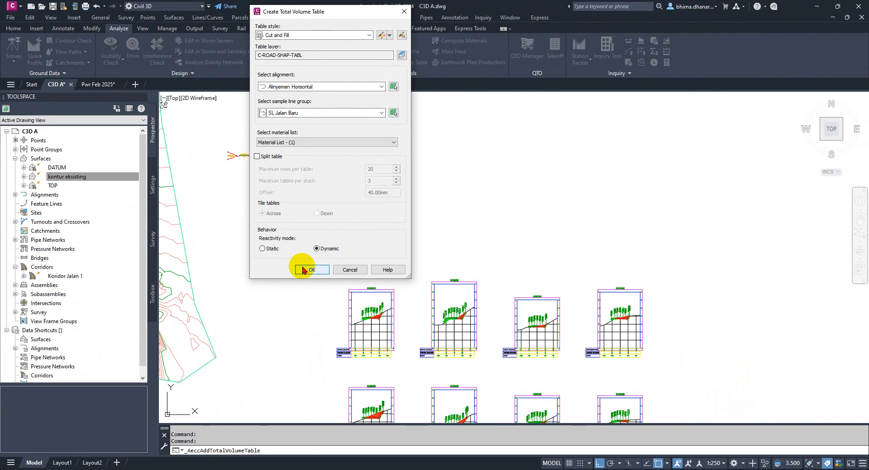
click(311, 270)
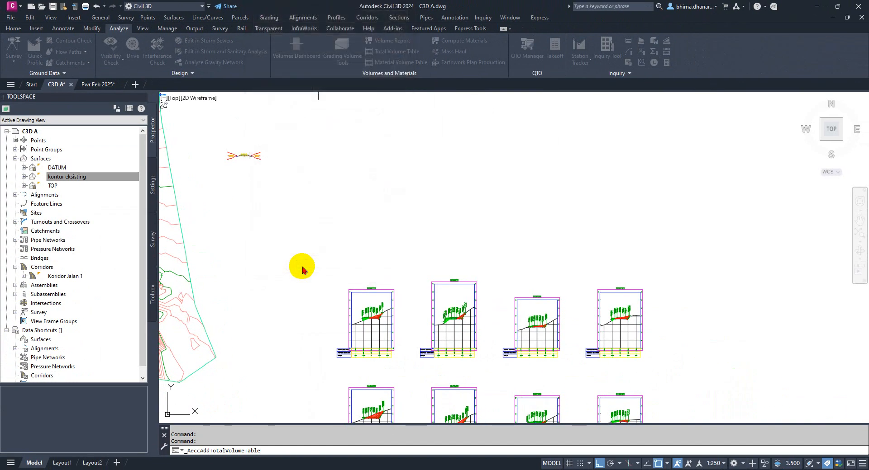
scroll(335, 298, down, 3)
scroll(337, 240, up, 5)
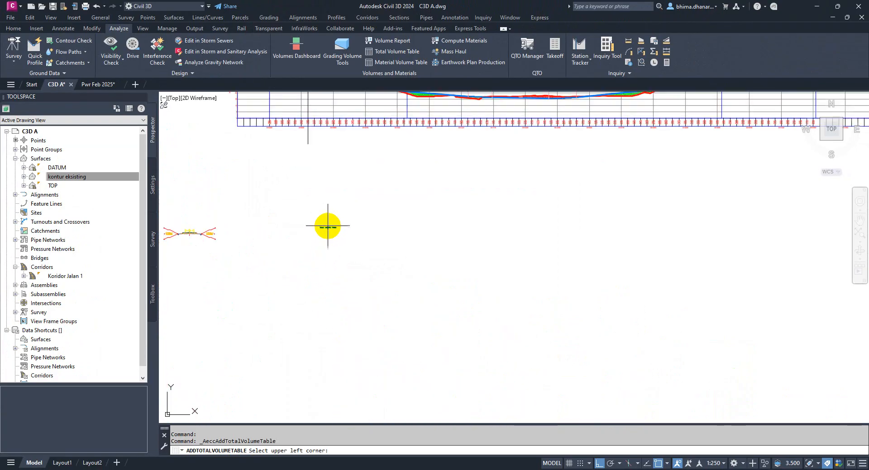
scroll(439, 220, up, 3)
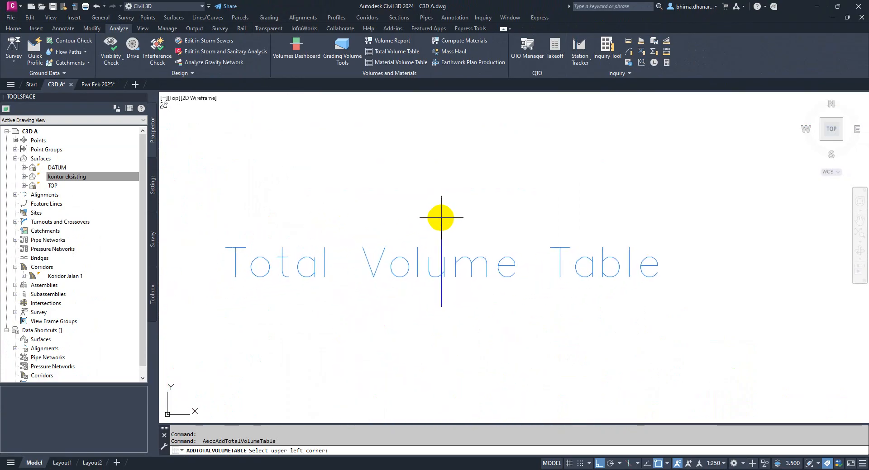
scroll(438, 219, down, 5)
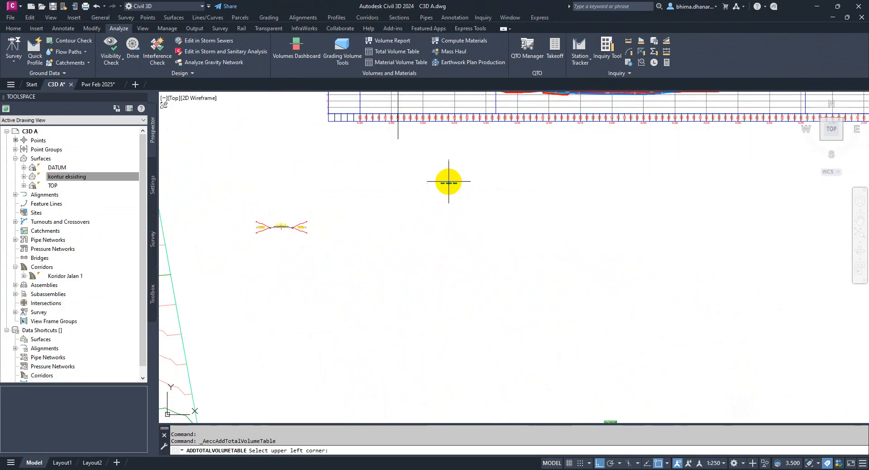
click(457, 230)
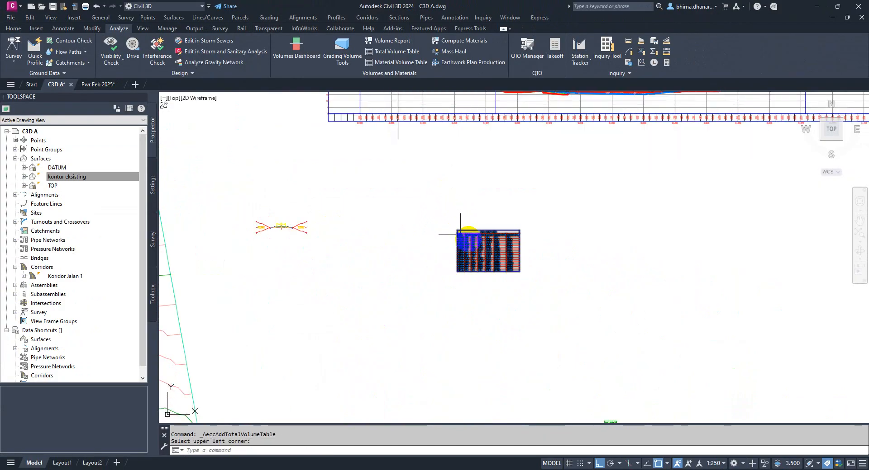
Step: Examine the station rows of the Total Volume Table from 0+000 to 0+427.07
scroll(490, 238, up, 6)
middle_drag(428, 324, 435, 280)
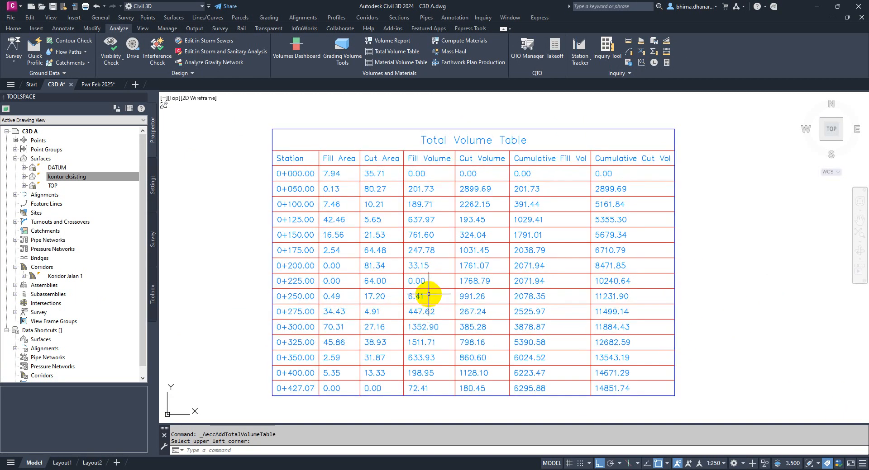
scroll(300, 175, up, 5)
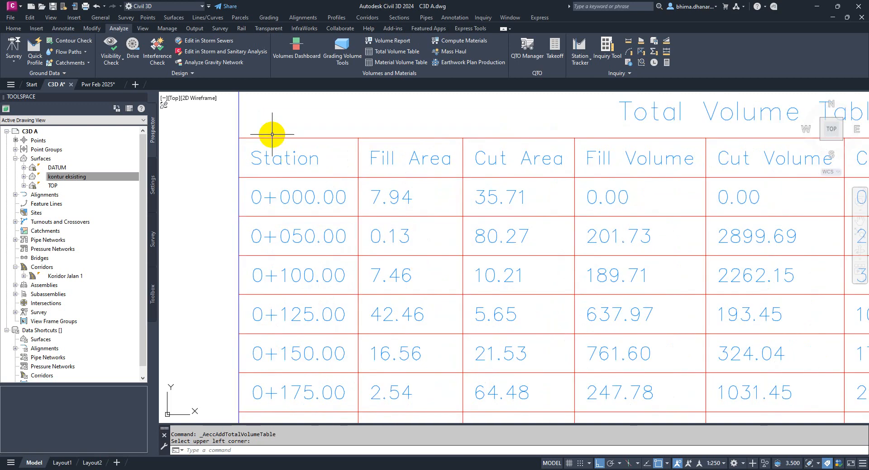
middle_drag(271, 135, 297, 201)
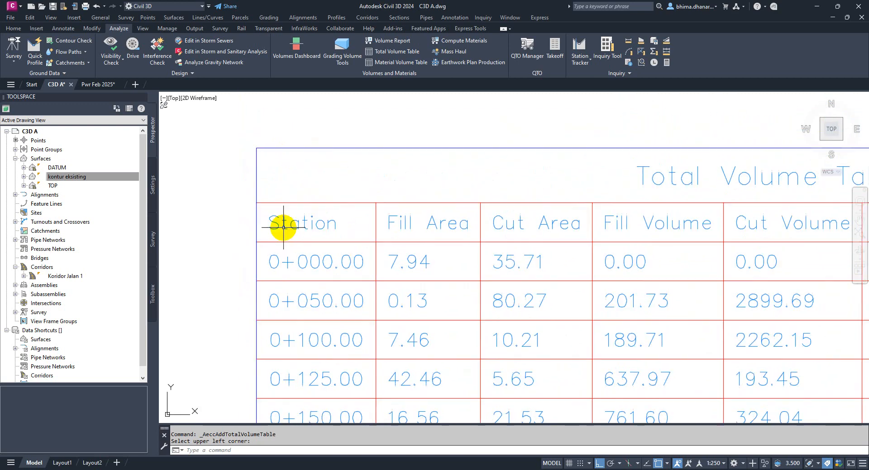
scroll(279, 220, up, 2)
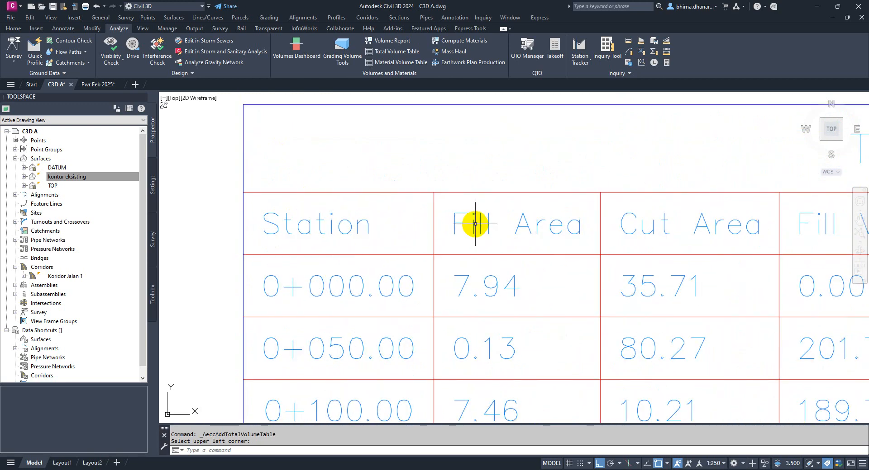
scroll(387, 190, down, 2)
middle_drag(354, 253, 345, 172)
scroll(341, 168, up, 2)
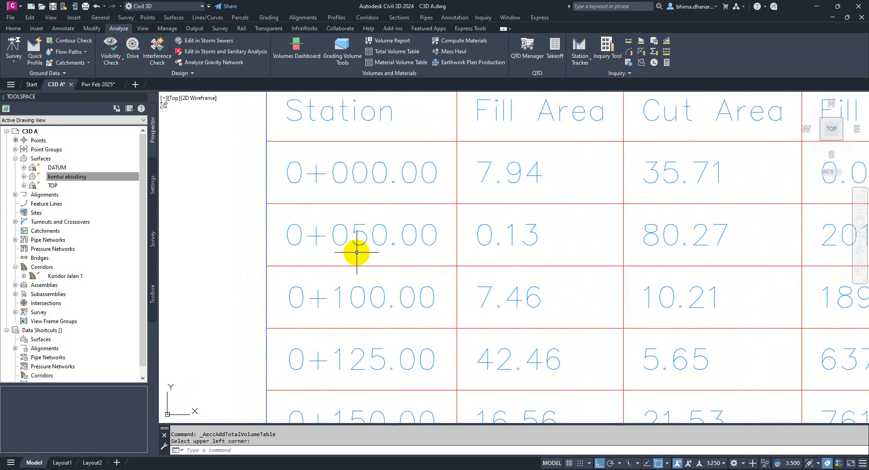
middle_drag(366, 254, 362, 188)
middle_drag(356, 233, 350, 184)
middle_drag(332, 257, 329, 213)
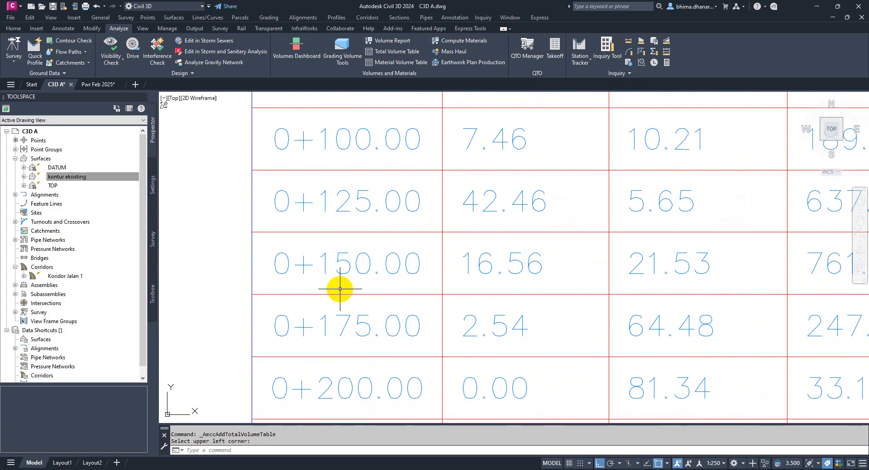
mouse_move(340, 291)
middle_down()
mouse_move(339, 243)
mouse_move(339, 254)
middle_up()
middle_drag(346, 323, 351, 214)
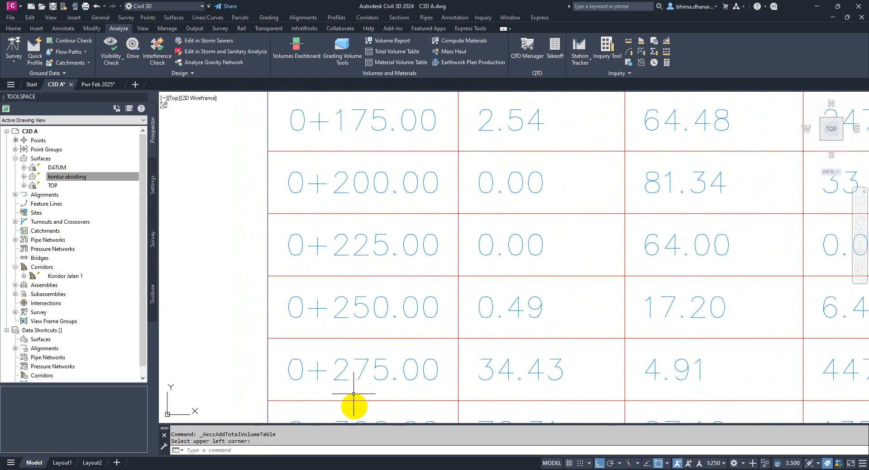
middle_drag(353, 403, 341, 228)
middle_drag(326, 378, 321, 199)
middle_drag(325, 358, 297, 276)
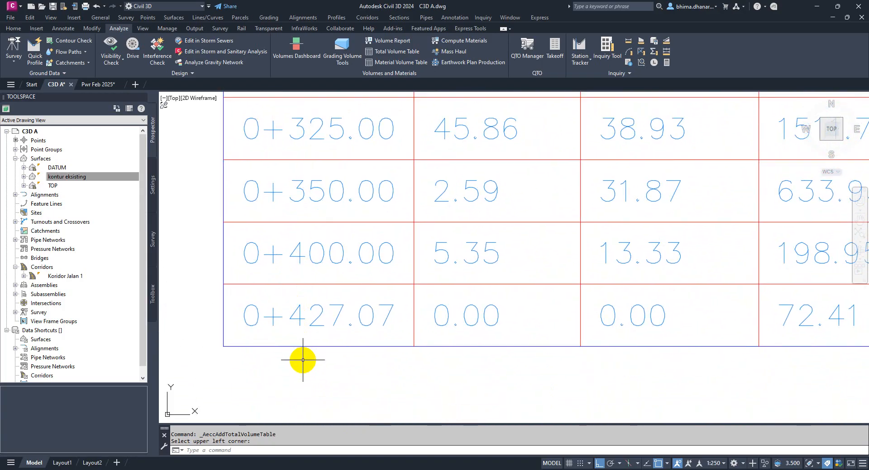
scroll(305, 364, down, 2)
scroll(307, 374, down, 5)
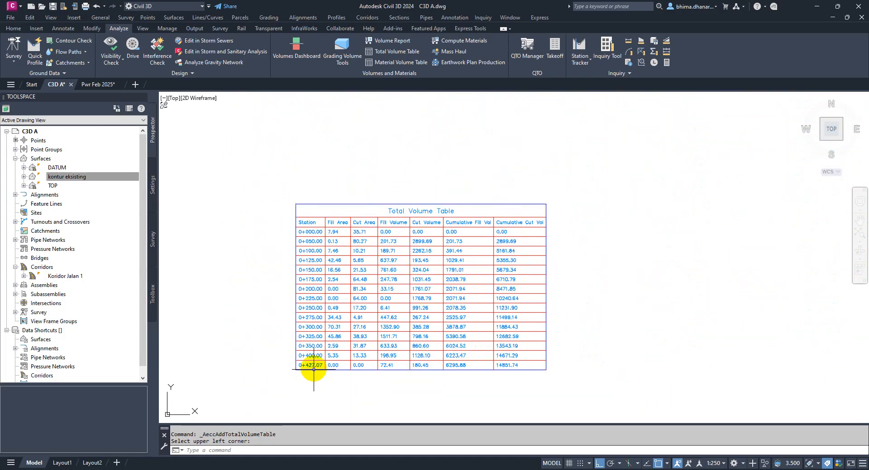
Step: Examine the fill area, cut area and volume columns for the first stations in the Total Volume Table
scroll(320, 246, up, 2)
scroll(336, 194, up, 7)
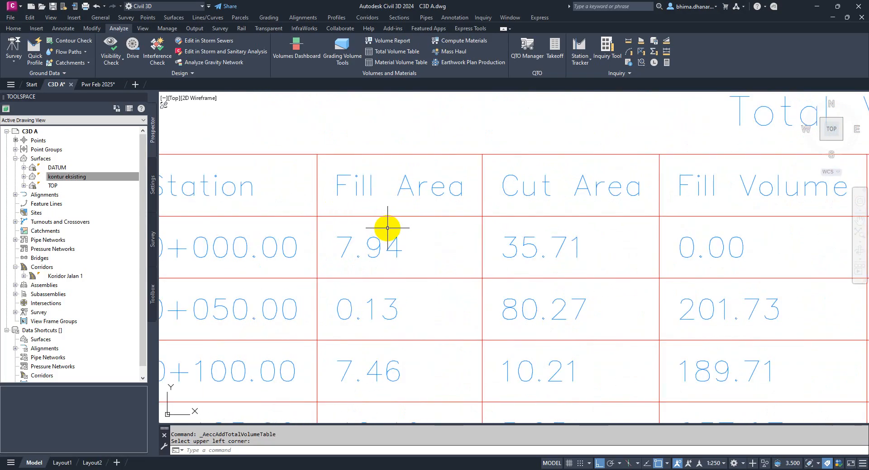
scroll(387, 228, down, 2)
middle_drag(566, 252, 467, 259)
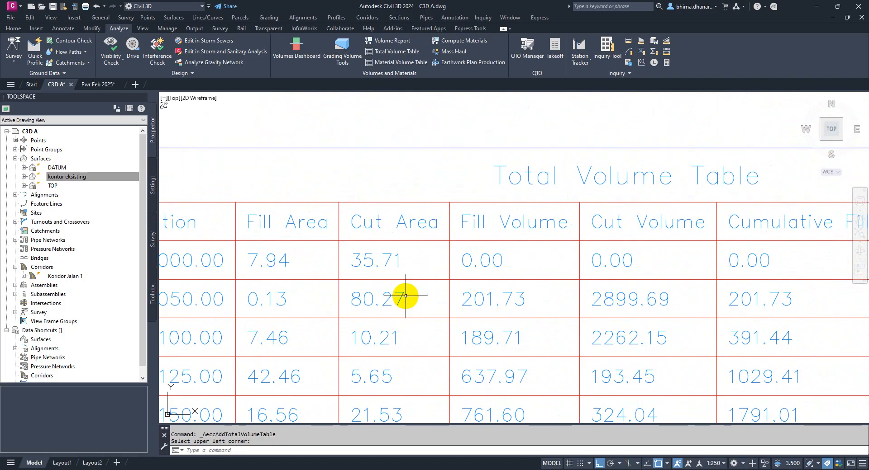
middle_drag(404, 294, 468, 279)
scroll(279, 259, up, 2)
middle_drag(414, 246, 445, 252)
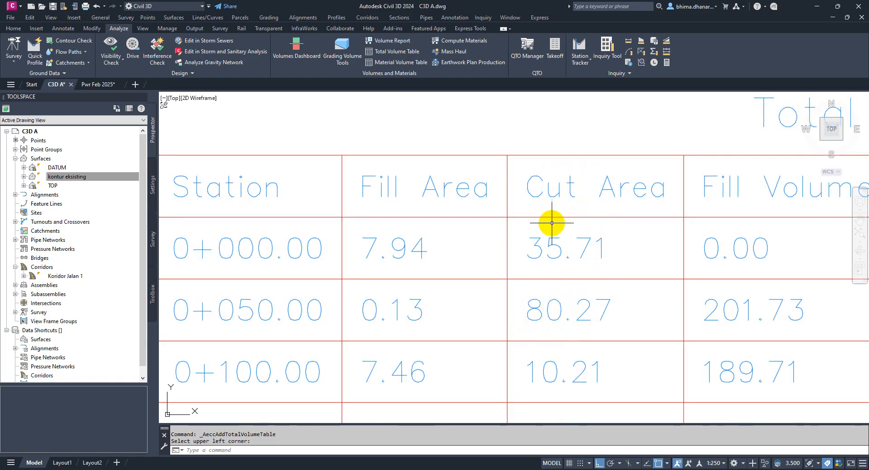
Step: Display the properties of the Ground Removed material section at station 0+050 and read its area
scroll(556, 197, down, 10)
scroll(549, 285, up, 8)
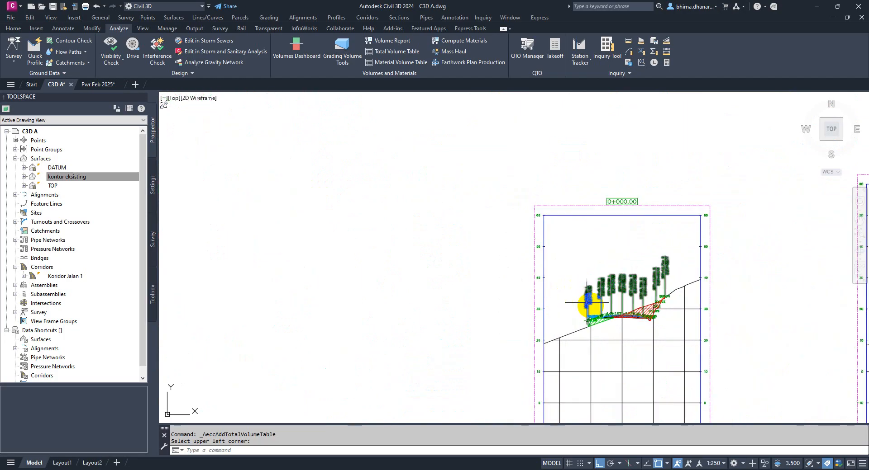
middle_drag(579, 283, 502, 185)
scroll(497, 169, down, 4)
scroll(566, 348, up, 4)
scroll(492, 333, up, 6)
click(359, 272)
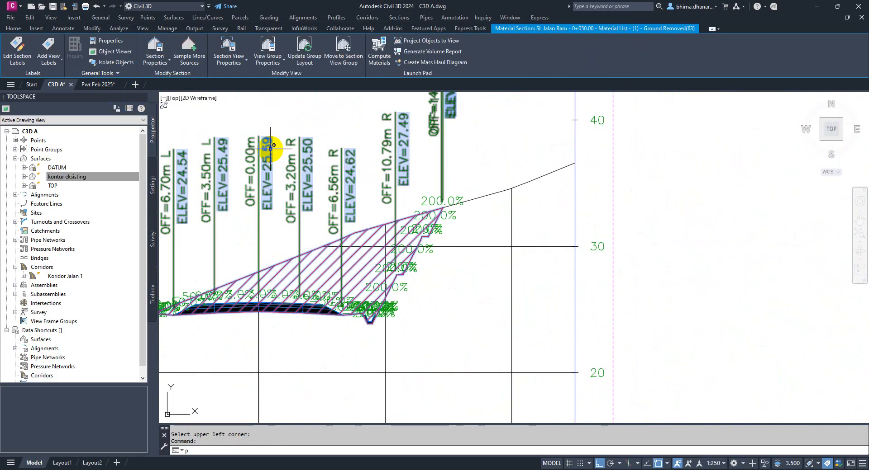
text(r)
key(Return)
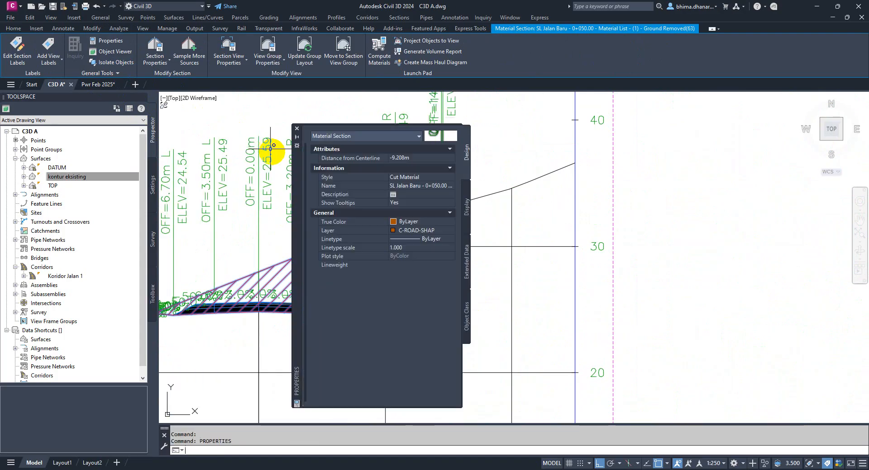
scroll(369, 356, down, 3)
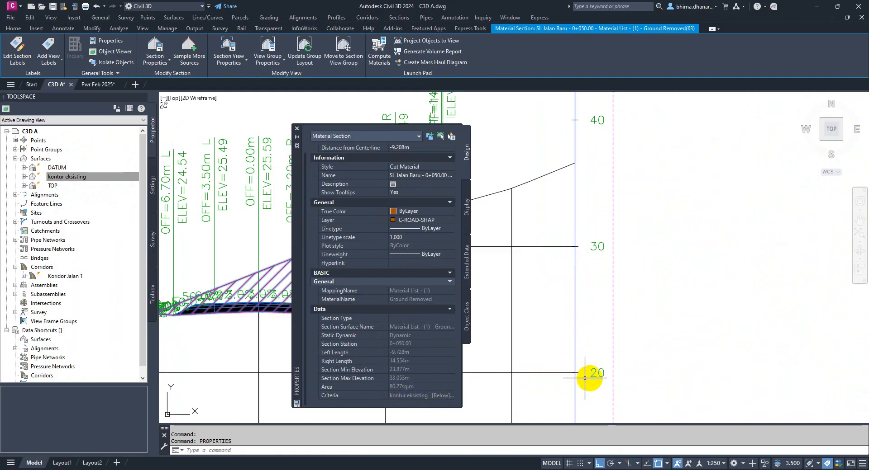
Step: Compare the section's area with the 0+050 cut area in the Total Volume Table and deselect the section
scroll(588, 374, down, 8)
scroll(549, 163, up, 10)
scroll(494, 188, up, 10)
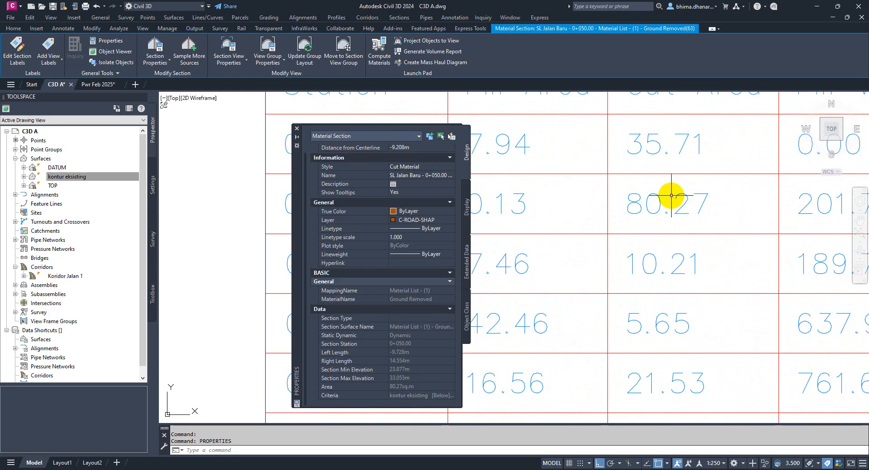
scroll(670, 195, down, 2)
scroll(658, 158, down, 4)
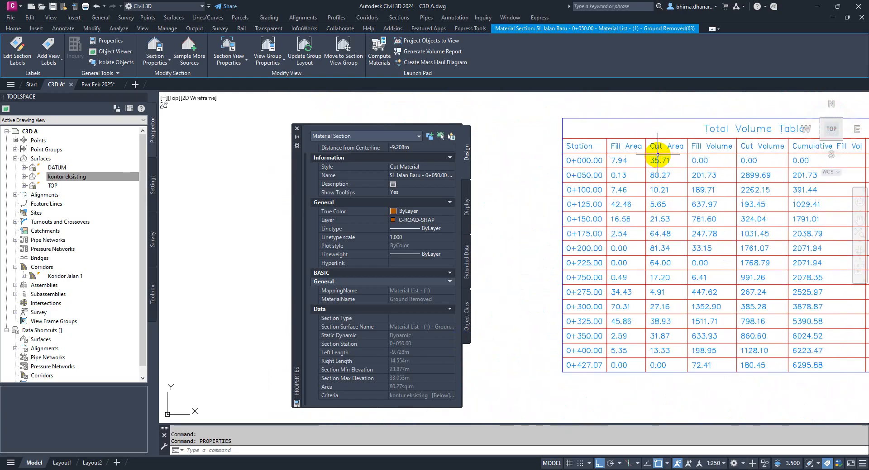
key(Escape)
Step: Select the Ground Removed material section at station 0+000 and check its area in the properties
scroll(657, 158, down, 6)
scroll(659, 305, up, 4)
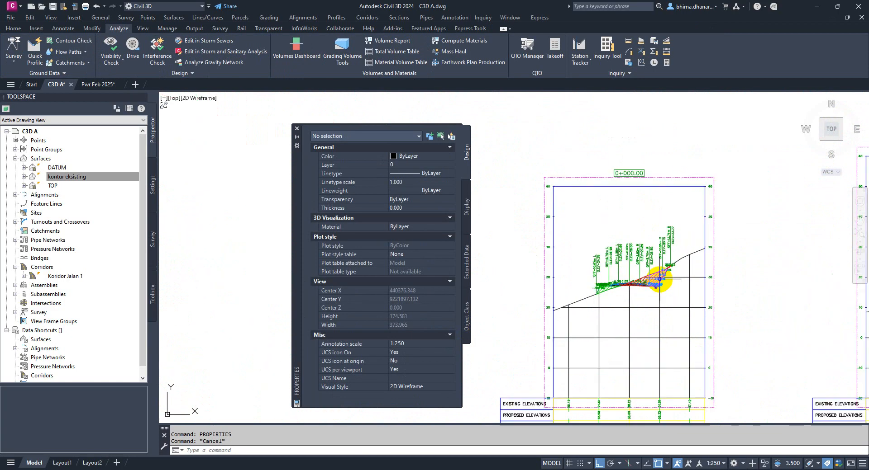
scroll(659, 280, up, 6)
click(655, 276)
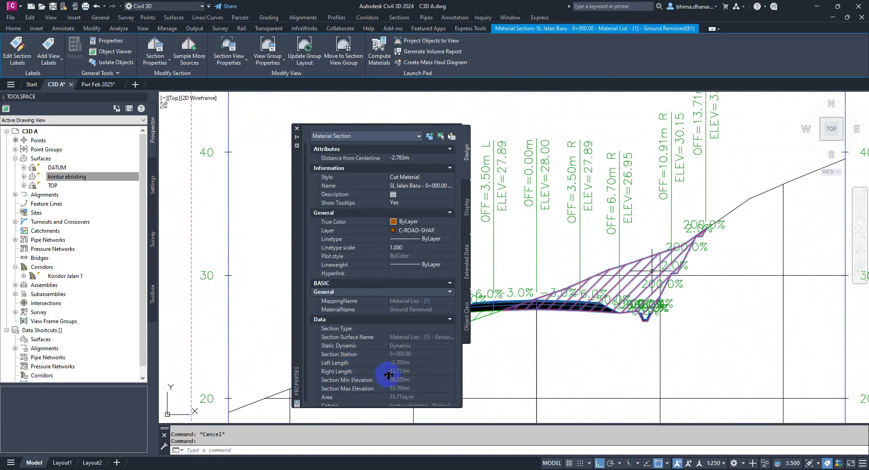
Step: Compare the 0+000 section's area with its cut area in the Total Volume Table, close the properties and deselect the section
scroll(389, 375, down, 1)
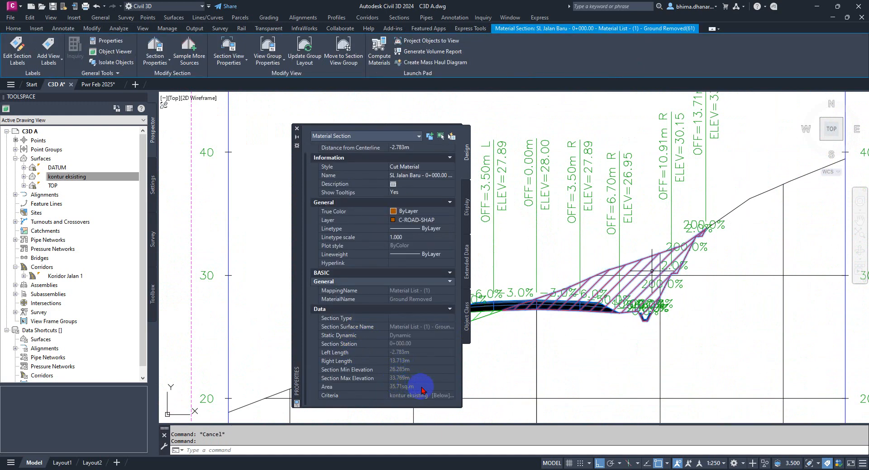
scroll(612, 392, down, 6)
scroll(631, 407, up, 7)
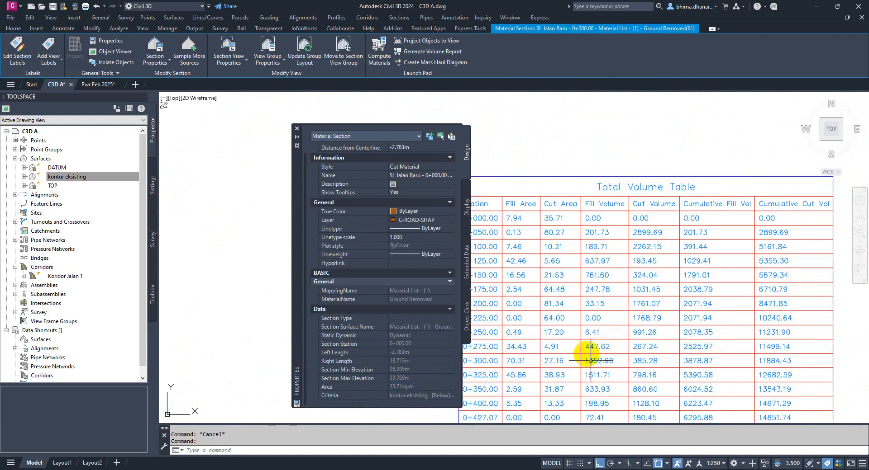
scroll(554, 208, up, 4)
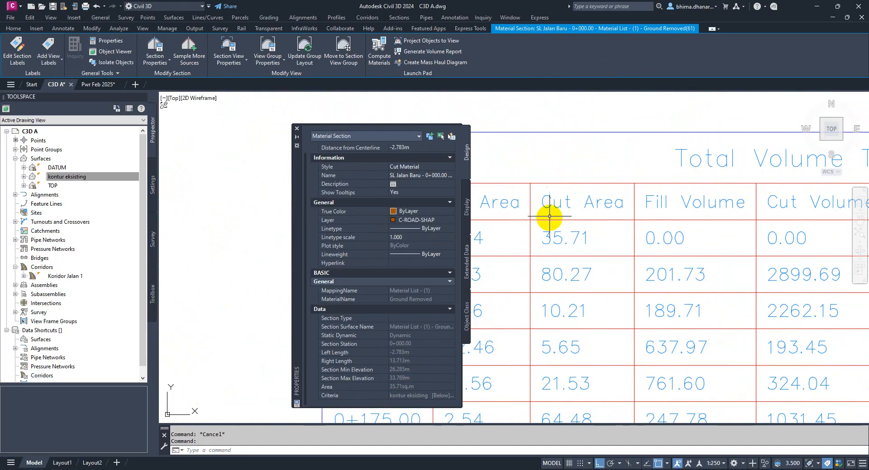
click(296, 128)
key(Escape)
Step: Examine the fill area and cut area columns of the Total Volume Table alongside the cross-section views for the first stations
scroll(323, 201, down, 6)
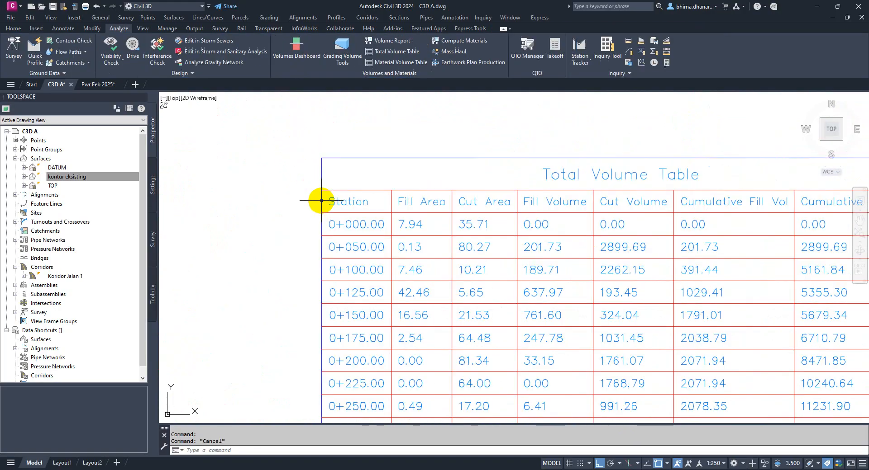
scroll(327, 205, down, 5)
scroll(349, 324, up, 6)
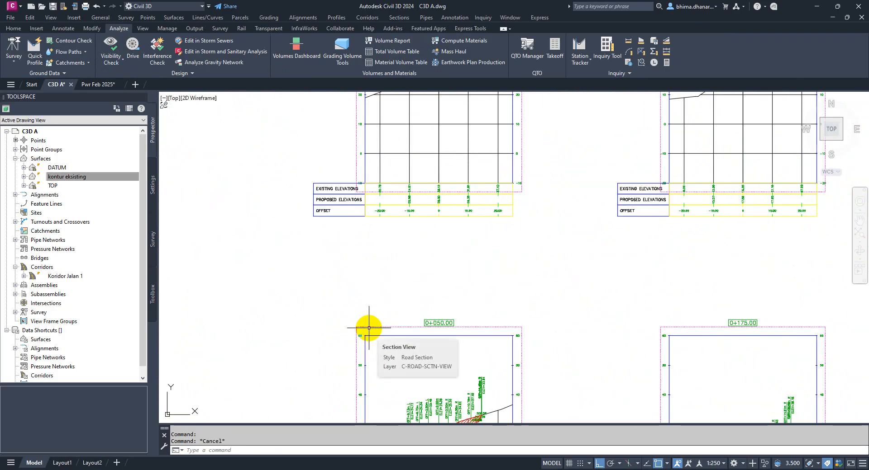
scroll(369, 328, down, 5)
scroll(397, 145, up, 8)
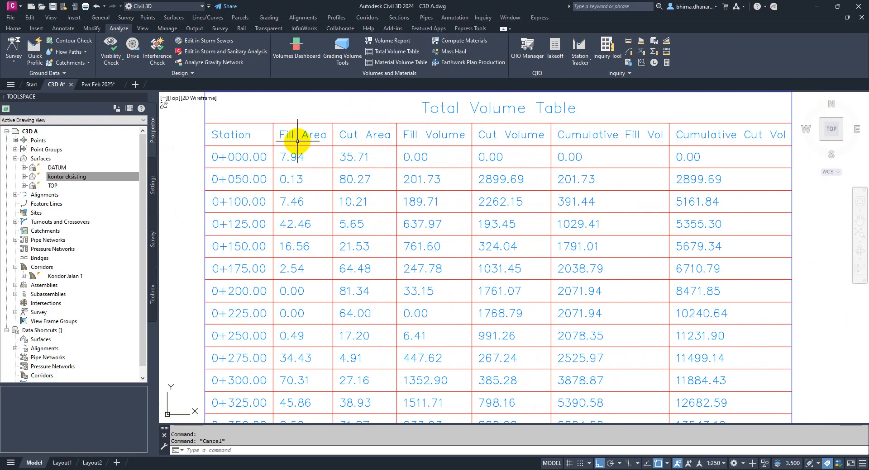
scroll(297, 141, up, 2)
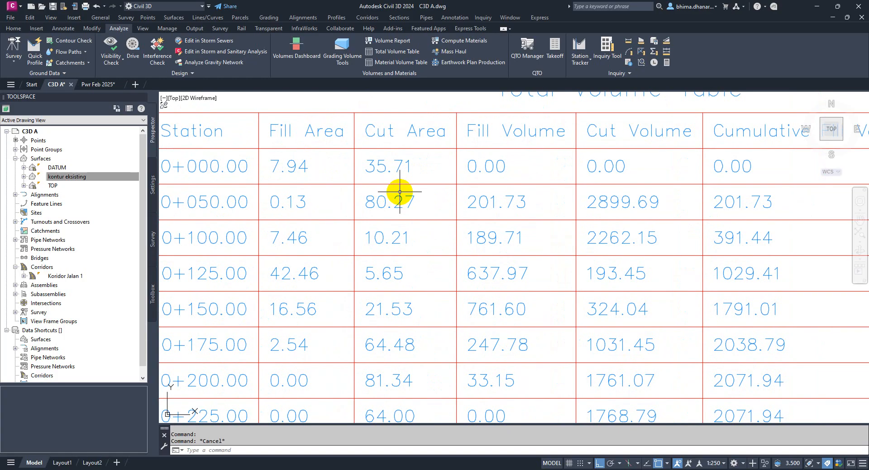
middle_drag(399, 192, 451, 208)
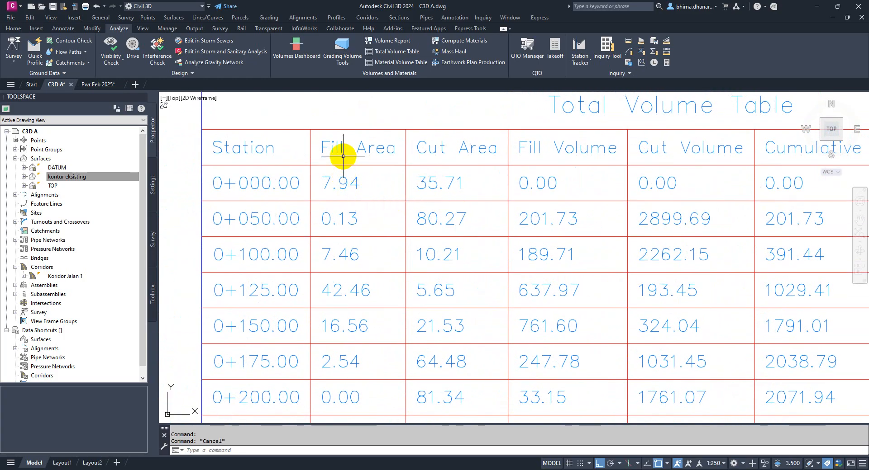
scroll(342, 156, up, 2)
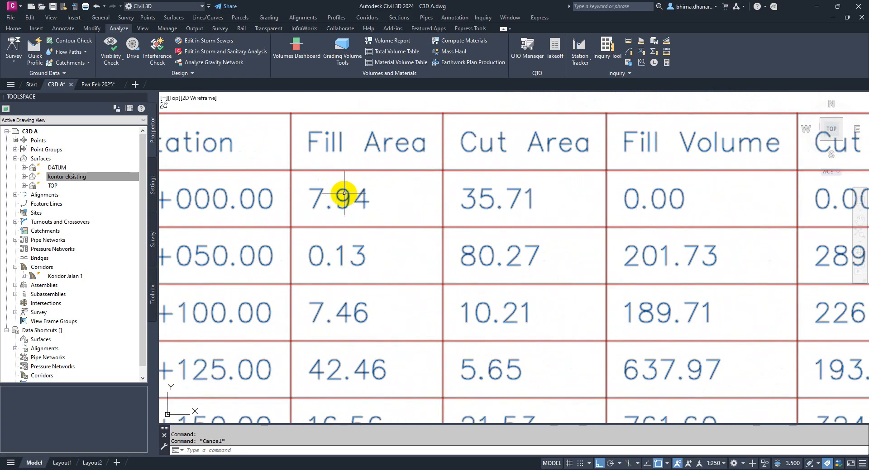
Step: Examine the fill and cut volumes at 0+050 against the fill and cut areas at stations 0+000 and 0+050
middle_drag(639, 179, 463, 188)
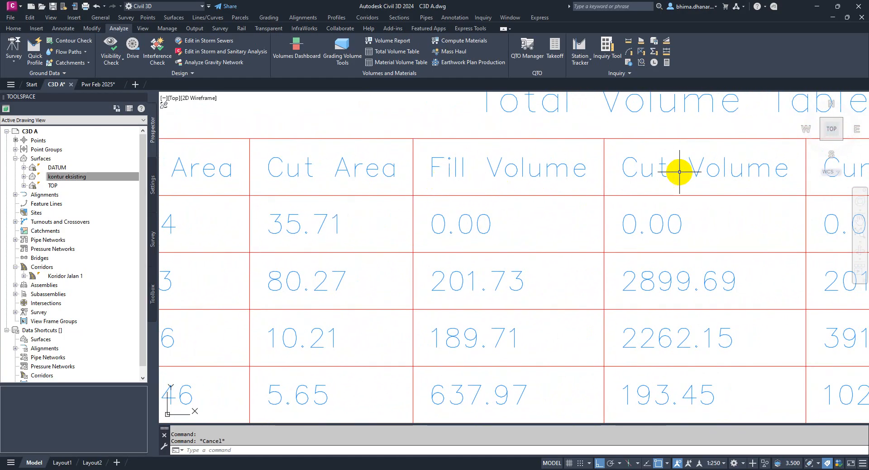
middle_drag(415, 212, 474, 207)
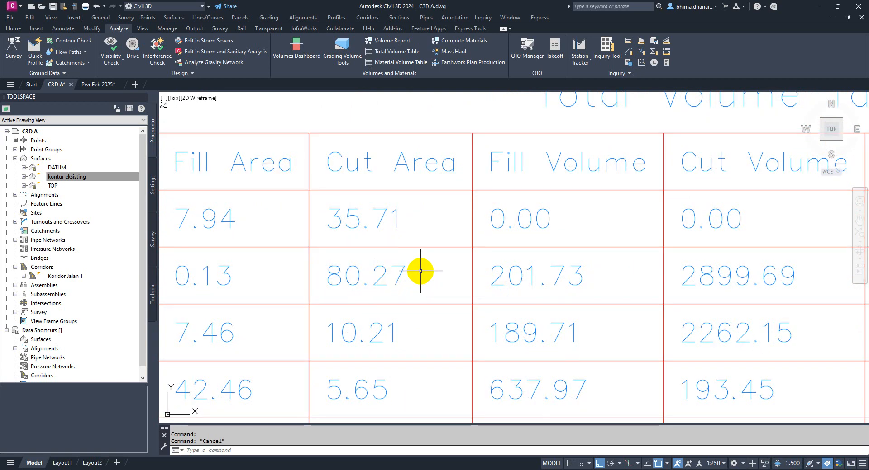
mouse_move(401, 248)
middle_down()
mouse_move(438, 255)
mouse_move(475, 229)
mouse_move(508, 243)
mouse_move(444, 237)
middle_up()
scroll(512, 257, down, 2)
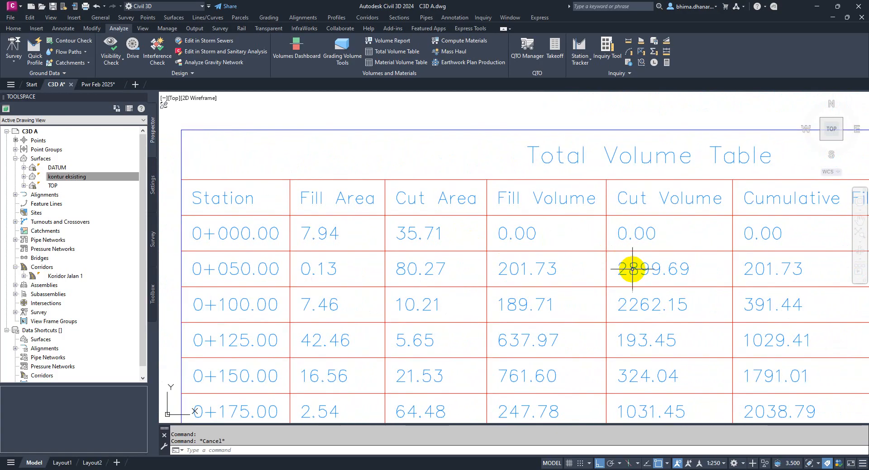
scroll(669, 272, up, 2)
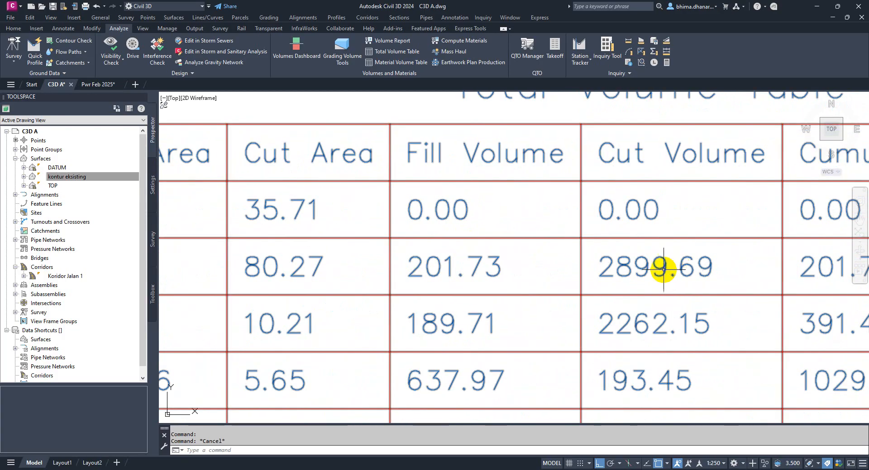
middle_drag(723, 257, 479, 252)
mouse_move(644, 263)
middle_down()
mouse_move(636, 275)
mouse_move(711, 281)
middle_up()
middle_drag(367, 276, 566, 289)
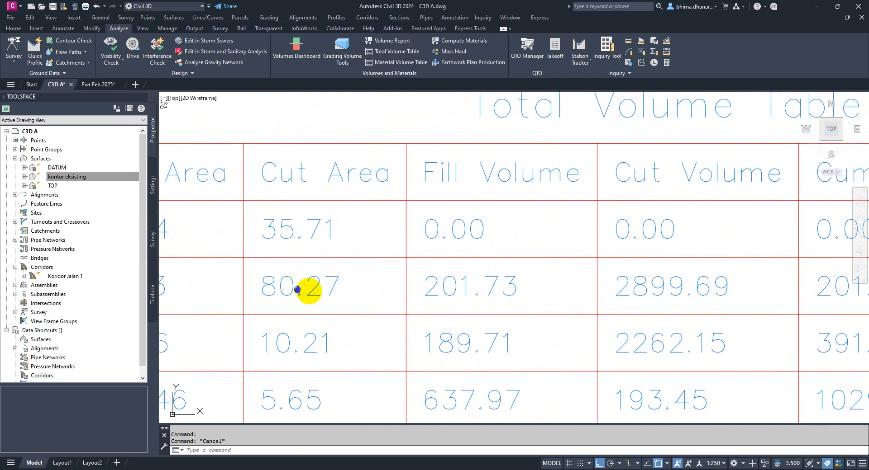
middle_drag(311, 295, 402, 288)
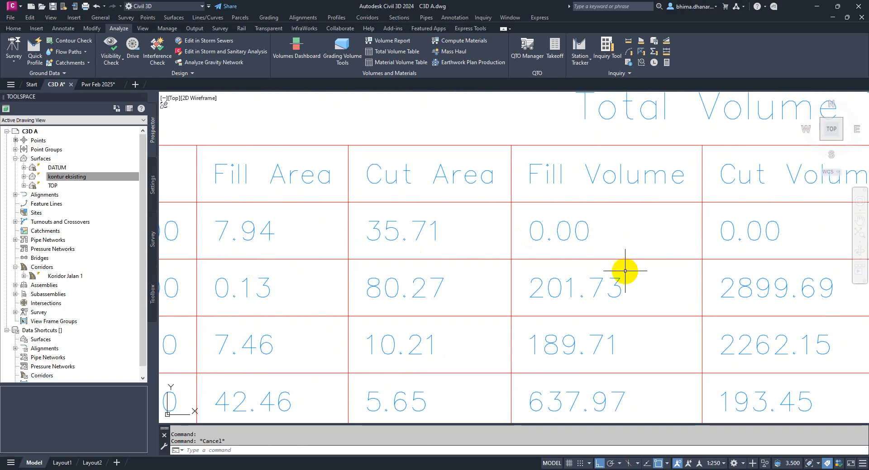
middle_drag(650, 279, 398, 273)
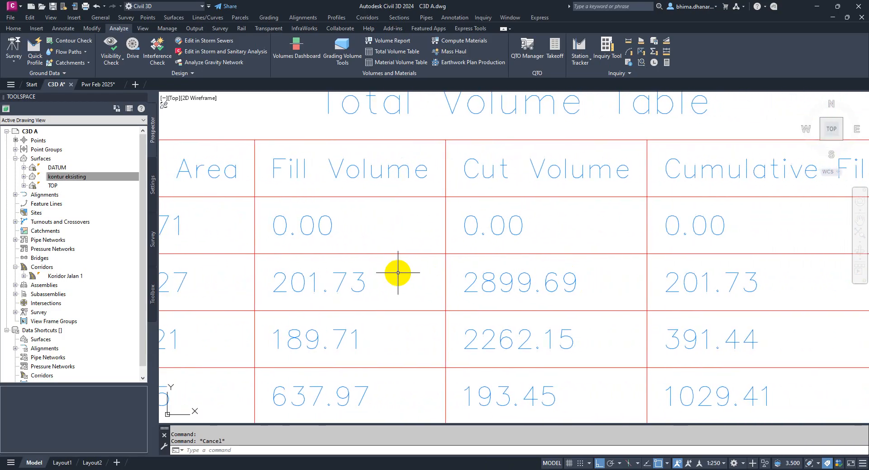
middle_drag(330, 285, 474, 274)
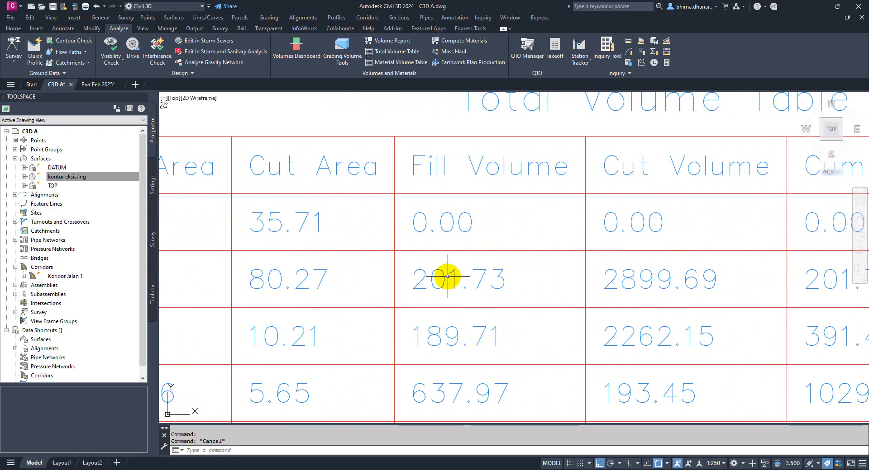
scroll(584, 260, down, 4)
scroll(421, 265, up, 4)
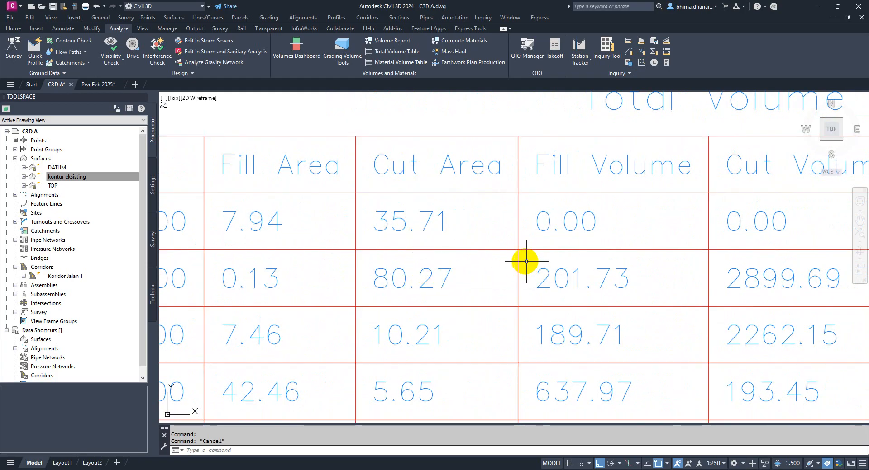
middle_drag(499, 257, 390, 265)
middle_drag(287, 263, 522, 261)
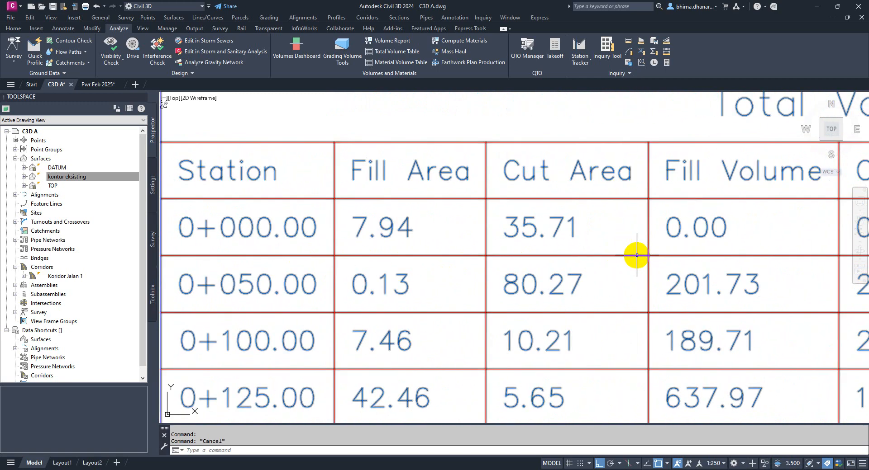
middle_drag(636, 255, 397, 261)
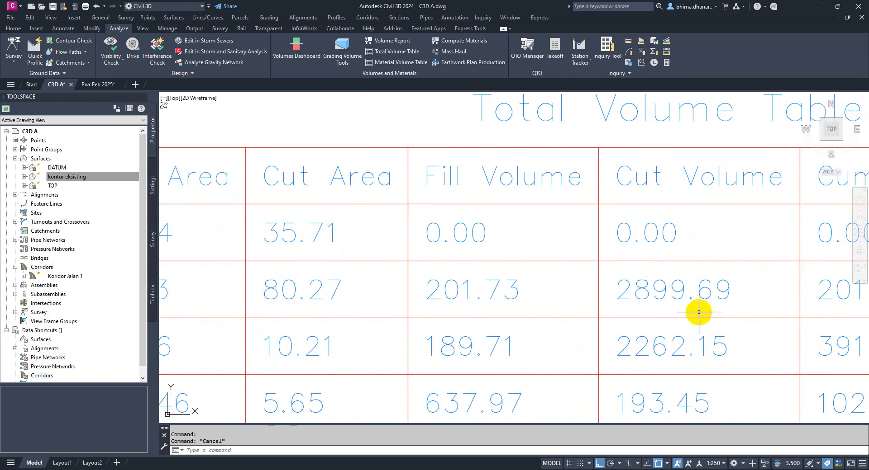
Step: Examine the Cumulative Fill Vol and Cumulative Cut Vol columns of the Total Volume Table
mouse_move(721, 300)
middle_down()
mouse_move(562, 304)
mouse_move(493, 281)
middle_up()
scroll(493, 283, down, 1)
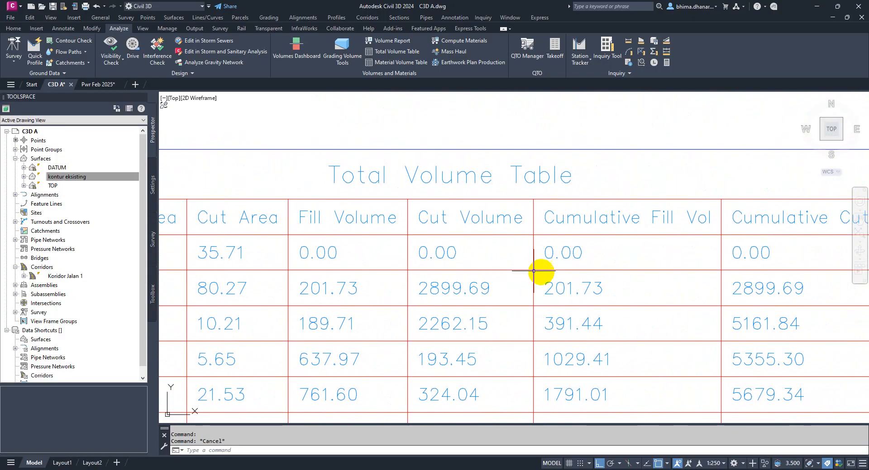
middle_drag(543, 271, 460, 267)
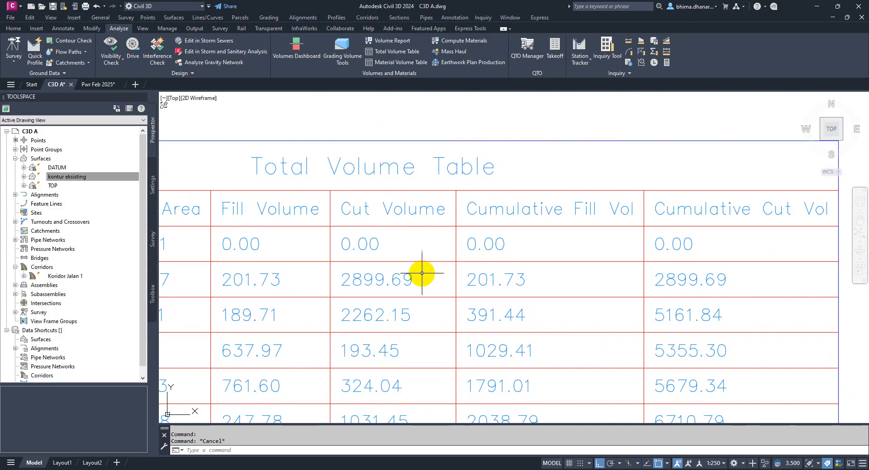
scroll(487, 254, up, 2)
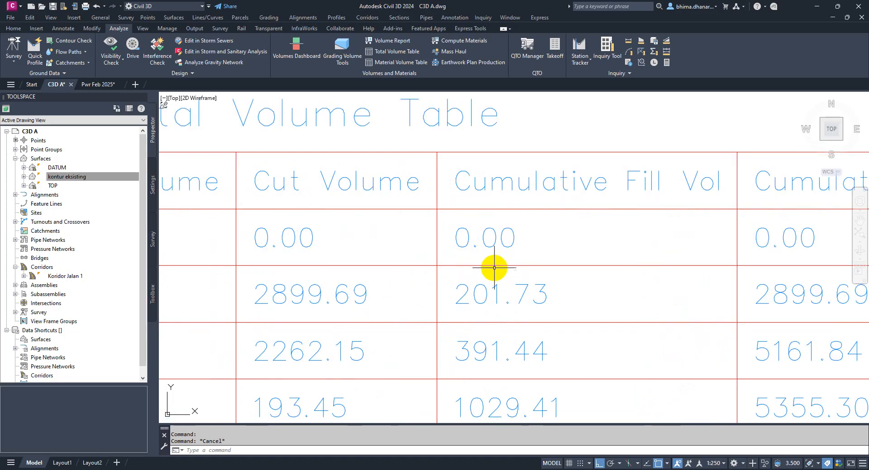
scroll(393, 210, down, 2)
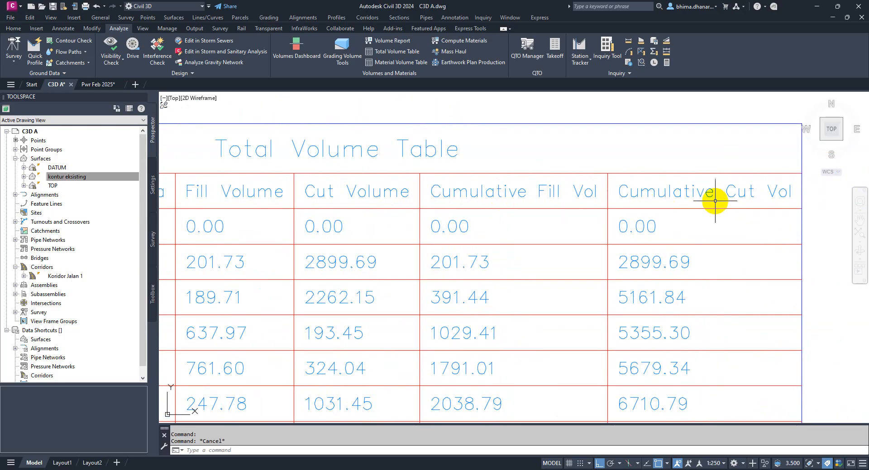
scroll(486, 268, up, 2)
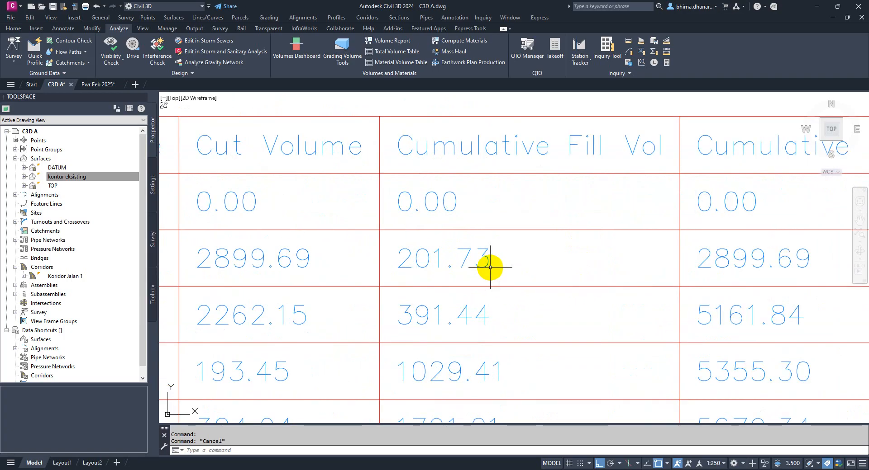
scroll(486, 212, down, 2)
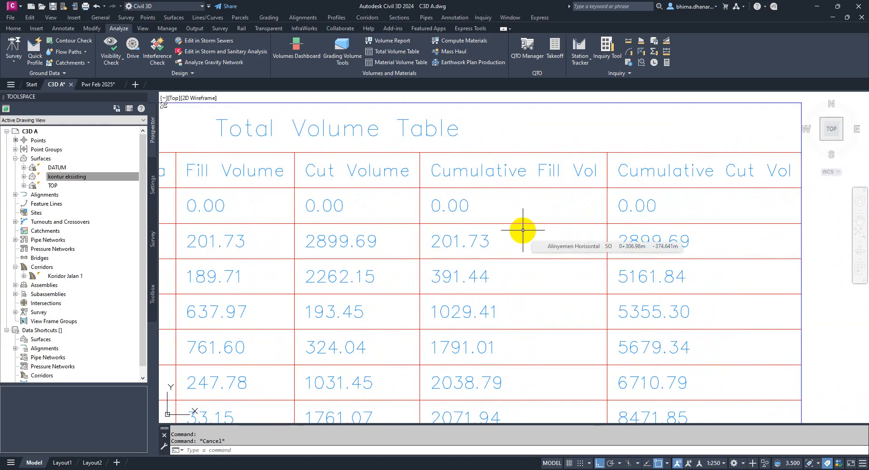
scroll(523, 229, down, 2)
middle_drag(375, 211, 487, 219)
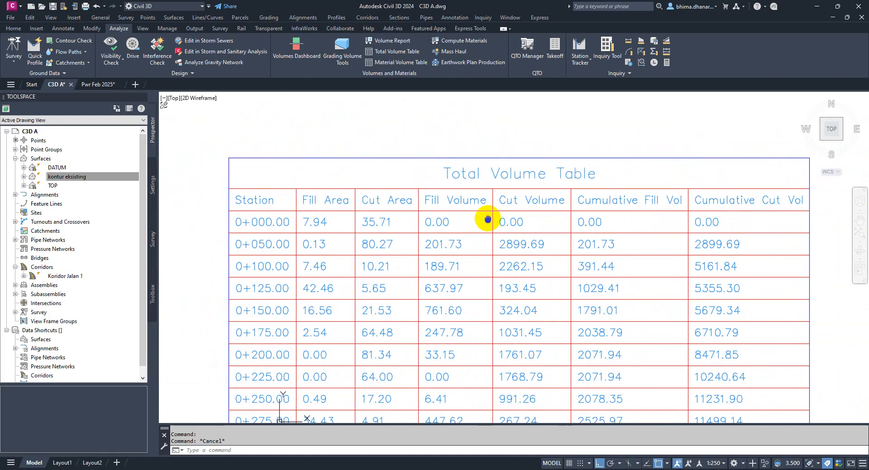
scroll(687, 218, up, 2)
scroll(528, 227, up, 2)
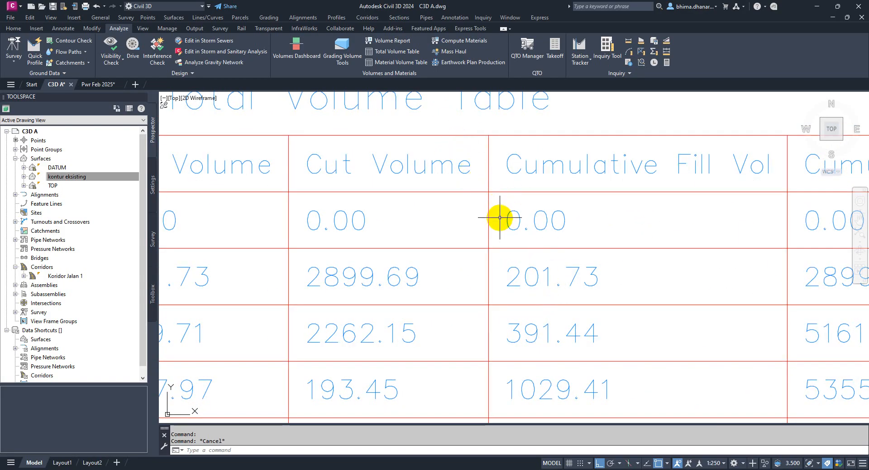
scroll(499, 217, down, 2)
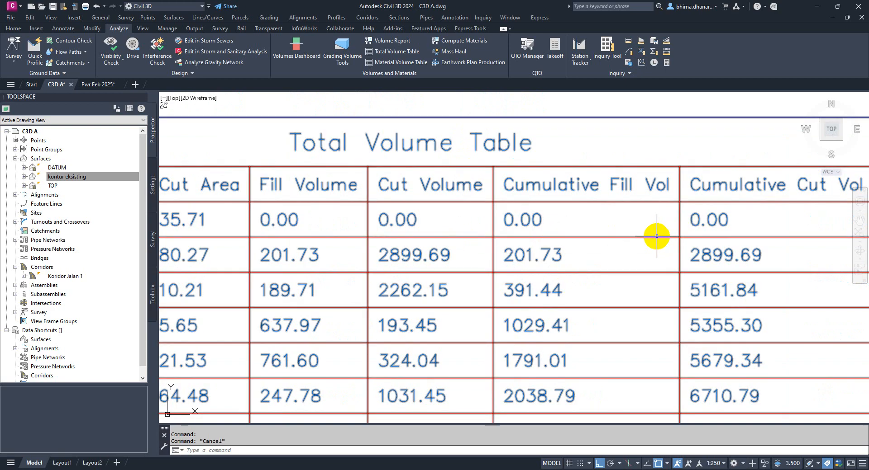
scroll(589, 262, down, 2)
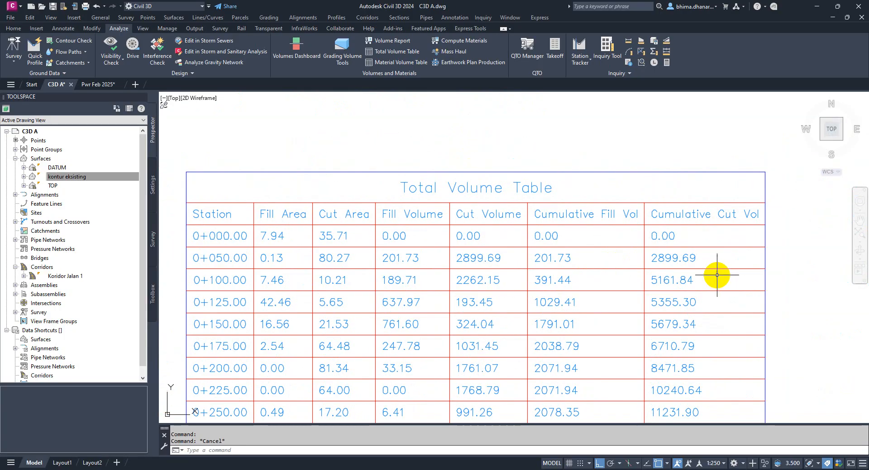
Step: Compare the per-station cut volumes with the cumulative fill and cut volumes for stations 0+000 to 0+150
scroll(683, 253, up, 4)
scroll(683, 249, down, 5)
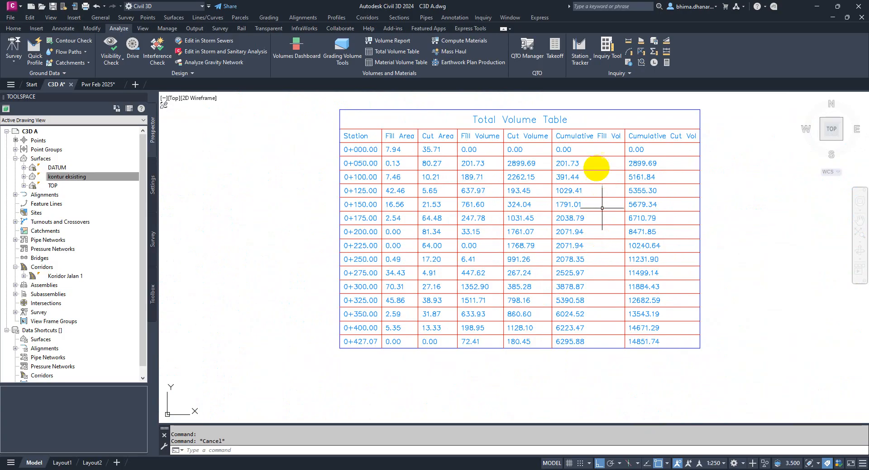
scroll(593, 170, up, 3)
scroll(401, 195, up, 2)
mouse_move(402, 197)
middle_down()
mouse_move(277, 240)
mouse_move(280, 210)
middle_up()
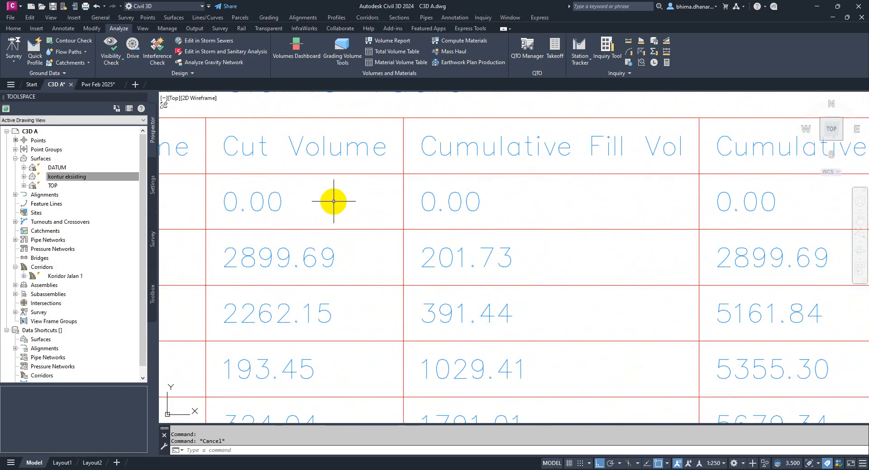
middle_drag(334, 200, 310, 199)
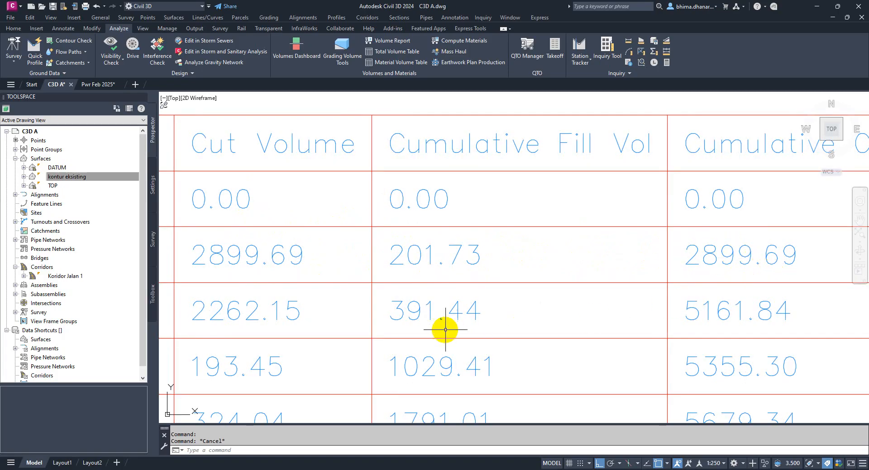
mouse_move(421, 300)
middle_down()
mouse_move(411, 291)
mouse_move(423, 252)
middle_up()
middle_drag(266, 244, 271, 275)
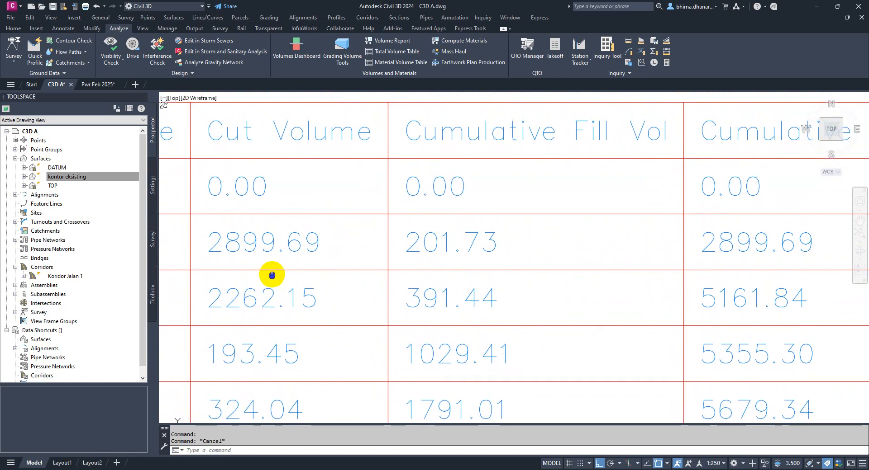
scroll(263, 283, down, 2)
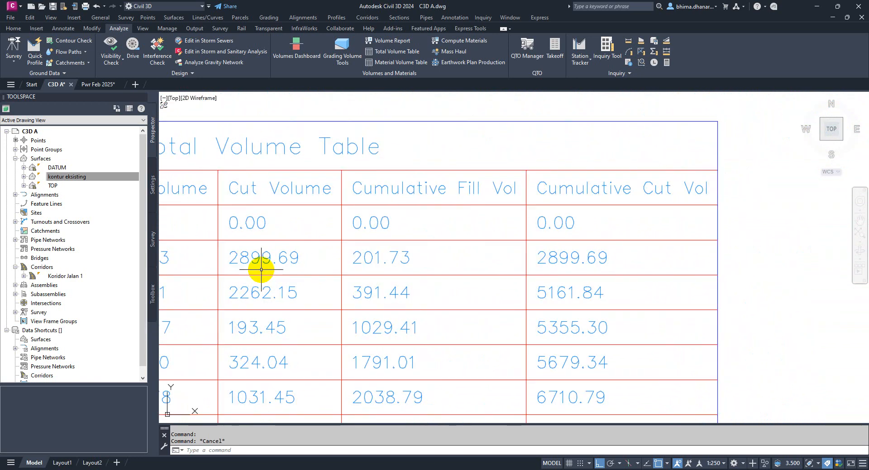
Step: Compare the per-station cut volumes with the Cumulative Cut Vol column from station 0+050 onward in the Total Volume Table
scroll(239, 268, up, 2)
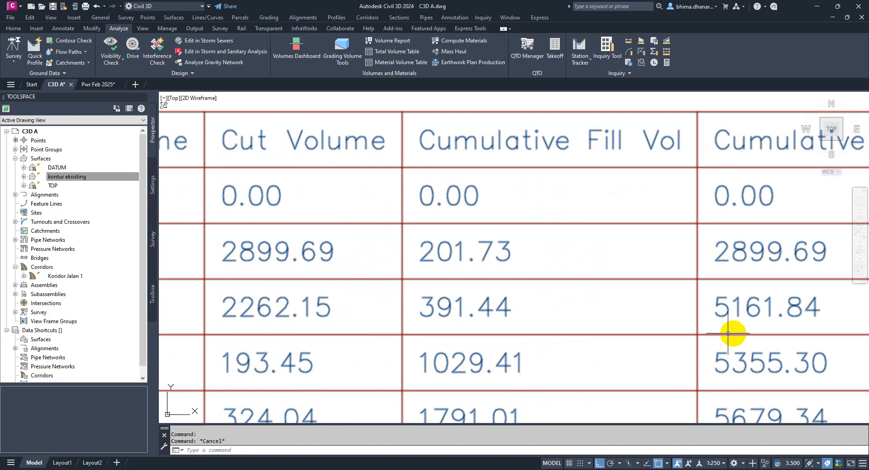
middle_drag(760, 315, 721, 294)
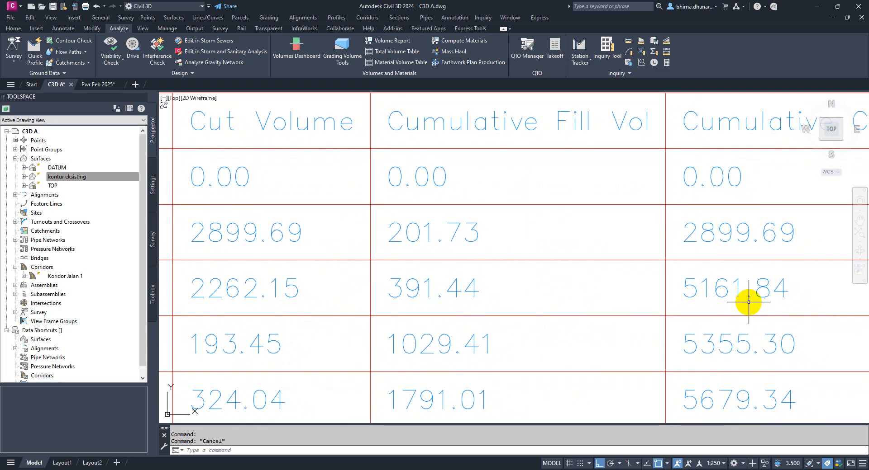
scroll(661, 236, down, 2)
middle_drag(632, 301, 601, 239)
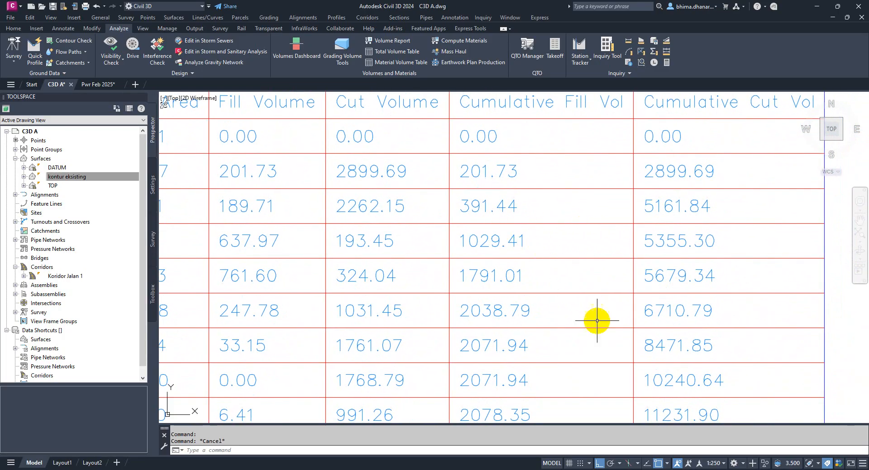
middle_drag(596, 321, 607, 192)
scroll(602, 180, down, 2)
scroll(602, 199, down, 2)
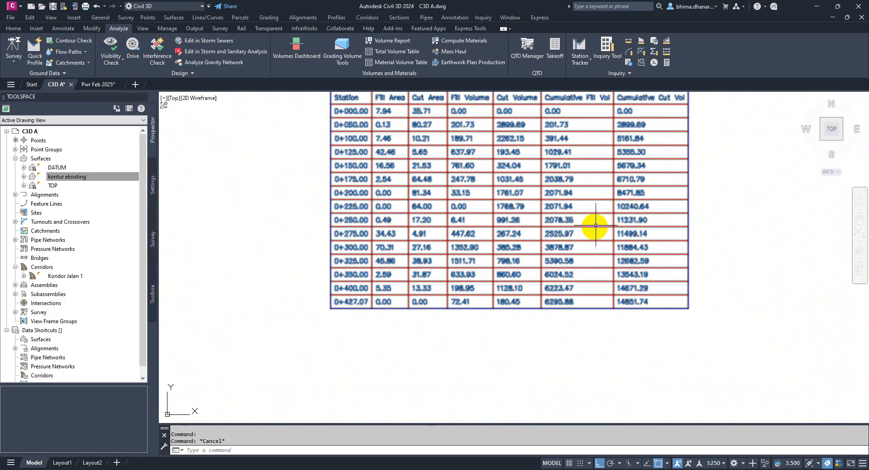
Step: Examine the last row of the Total Volume Table at station 0+427.07, including its fill, cut and cumulative volumes
scroll(508, 285, up, 3)
scroll(470, 292, down, 1)
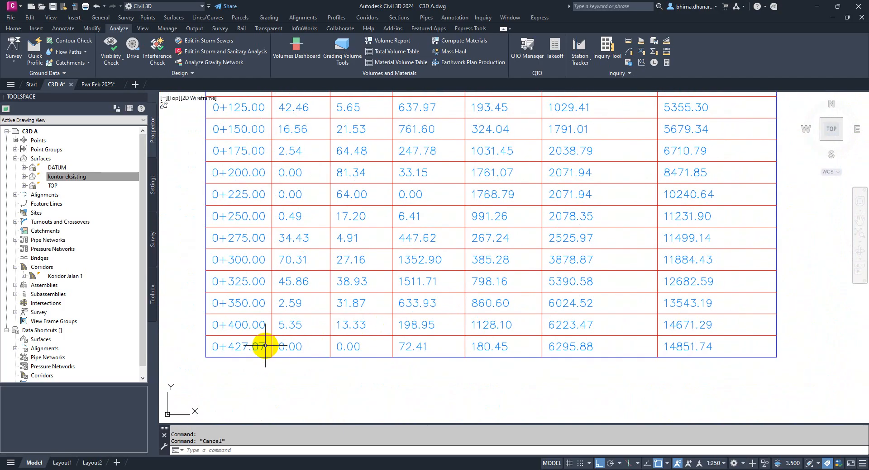
scroll(265, 346, up, 4)
scroll(219, 351, down, 2)
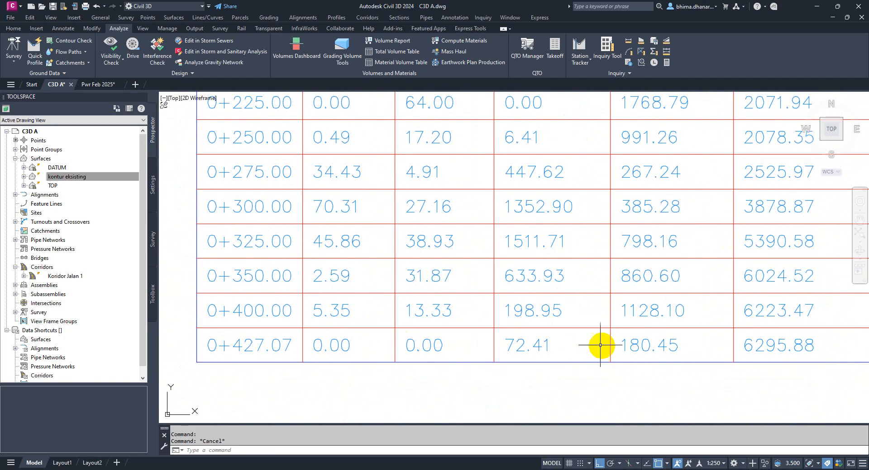
middle_drag(603, 348, 328, 350)
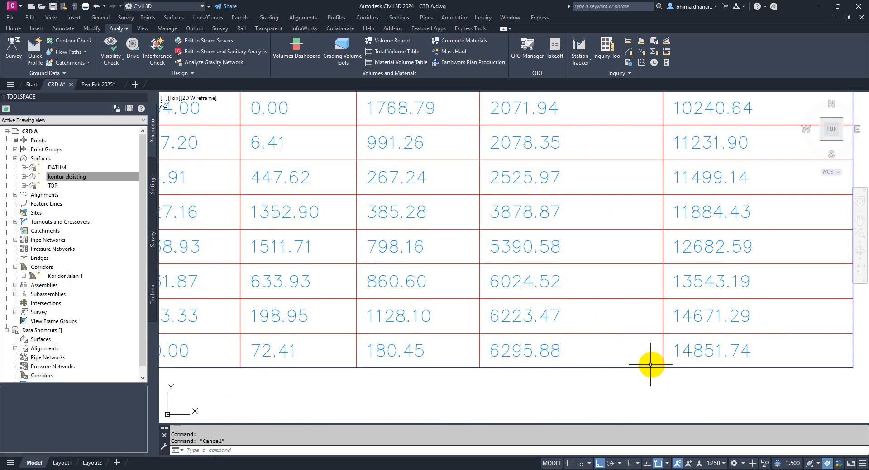
scroll(652, 364, up, 2)
scroll(510, 382, down, 6)
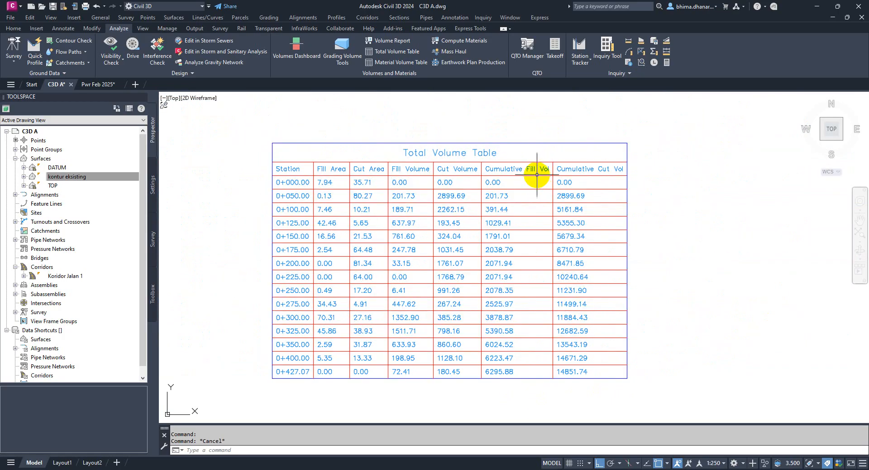
scroll(502, 380, up, 2)
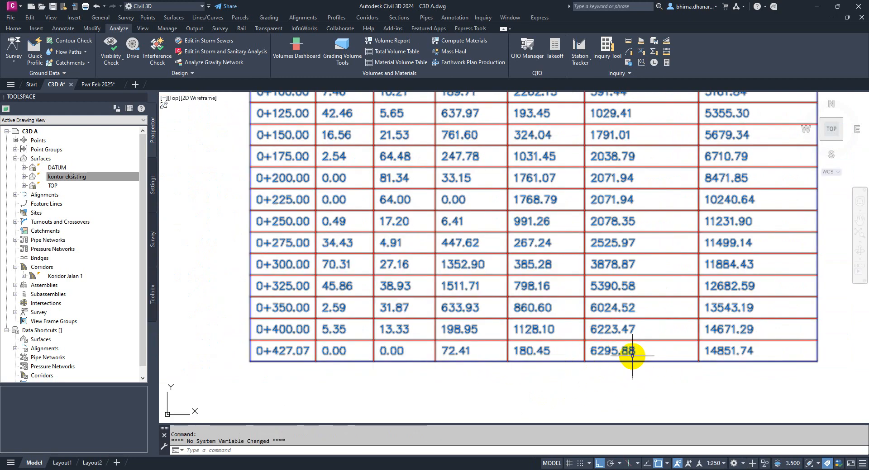
scroll(287, 353, up, 1)
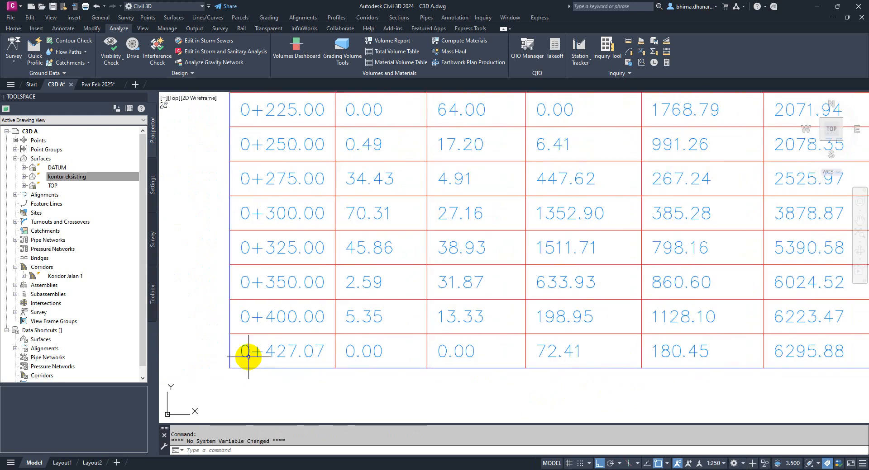
scroll(251, 357, down, 1)
scroll(574, 367, down, 3)
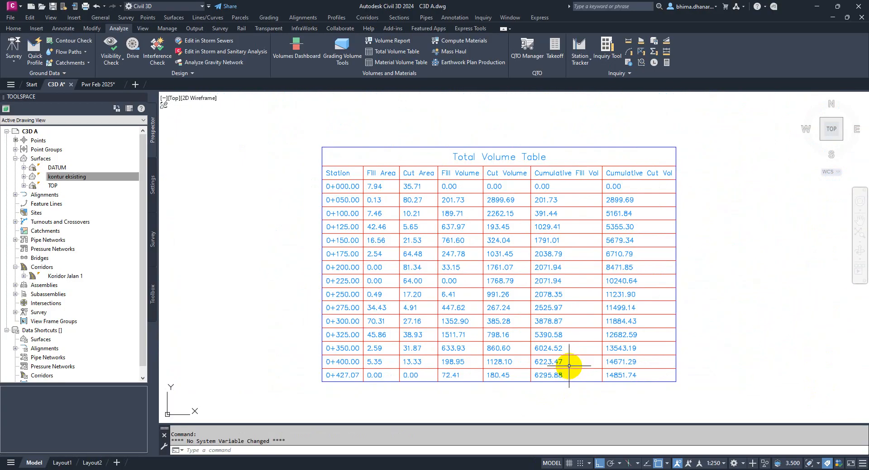
Step: Draw a rectangle around the Cumulative Fill Vol and Cumulative Cut Vol cells in the table's last row, station 0+427.07
scroll(591, 382, up, 4)
middle_drag(598, 388, 550, 327)
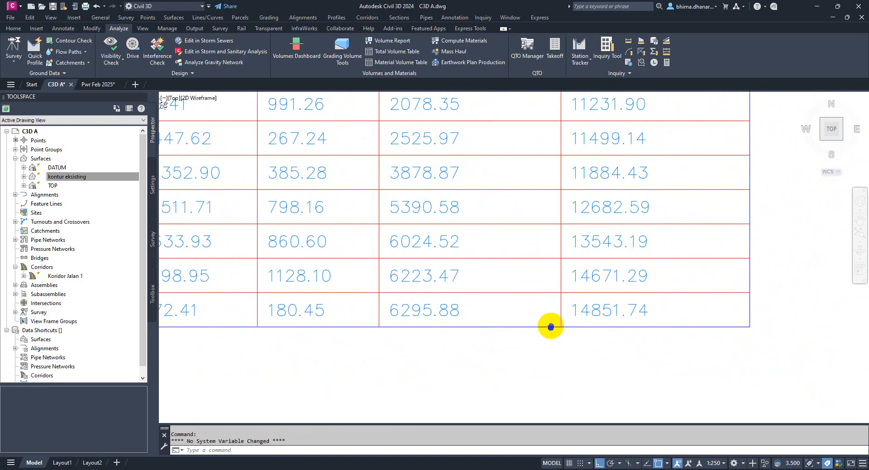
text(rec)
key(Return)
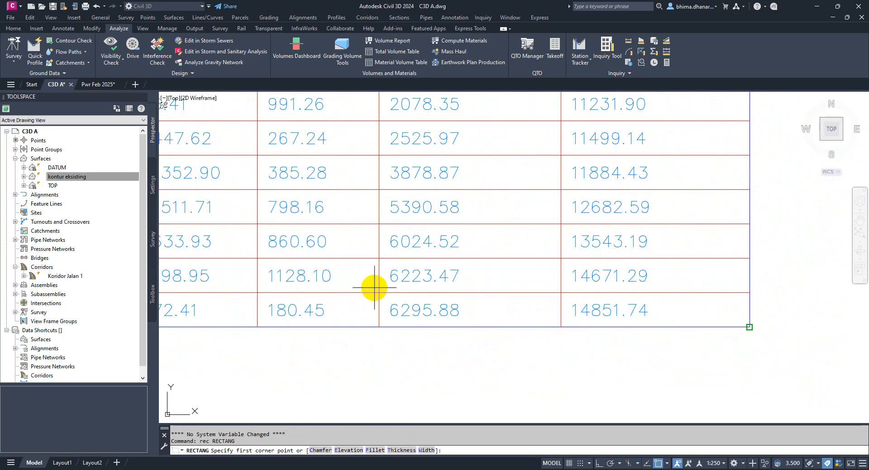
click(757, 336)
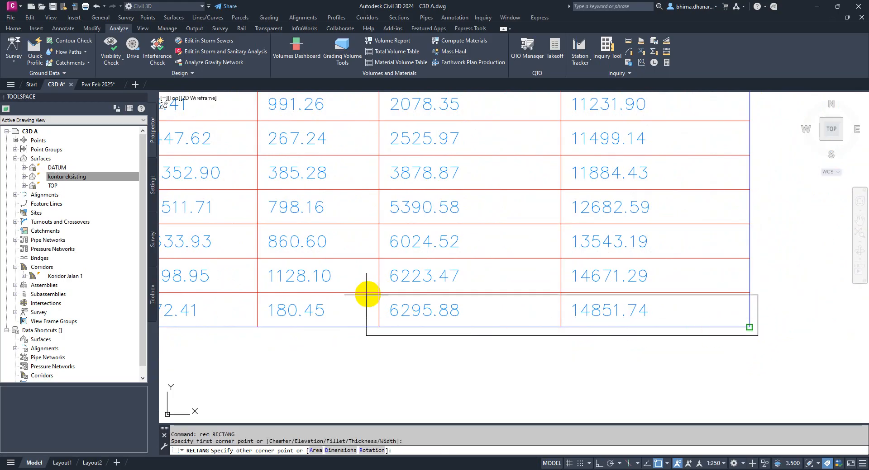
click(372, 286)
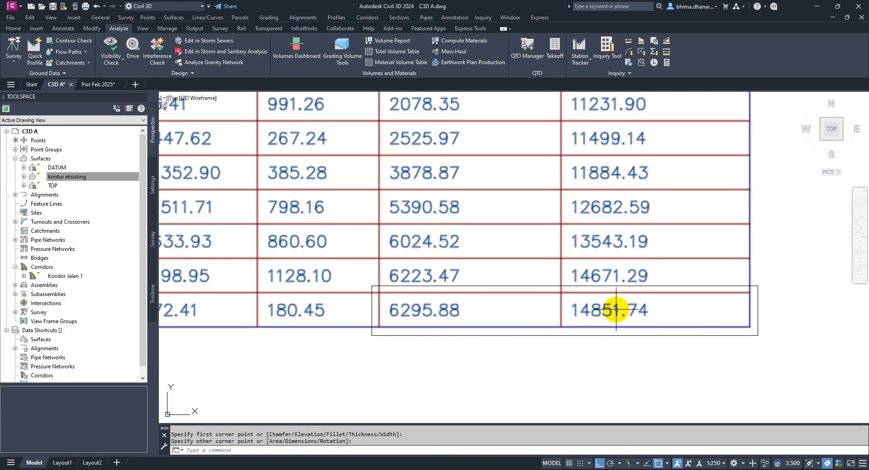
scroll(612, 308, up, 2)
scroll(595, 330, down, 4)
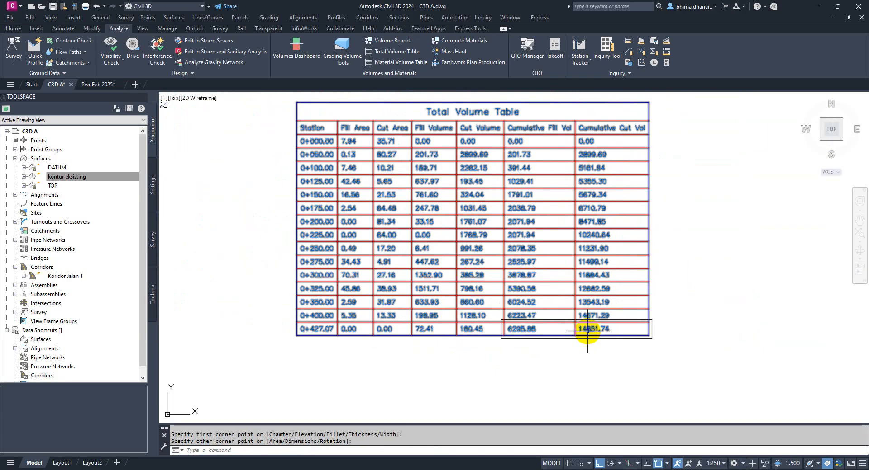
key(Escape)
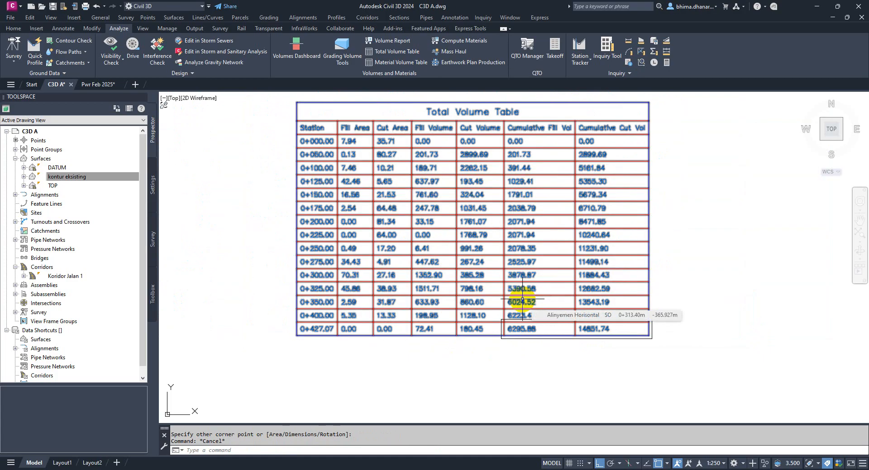
Step: Examine the cumulative fill and cut volumes at the final station 0+427.07 in the Total Volume Table
scroll(525, 335, up, 6)
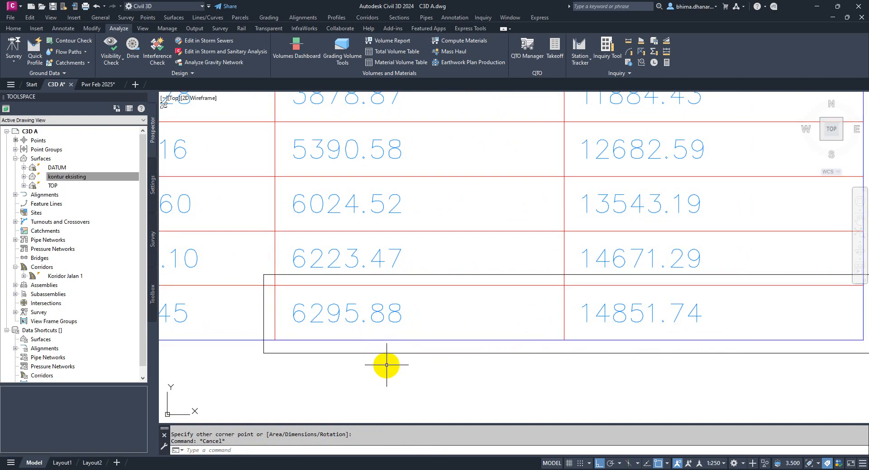
scroll(387, 365, down, 6)
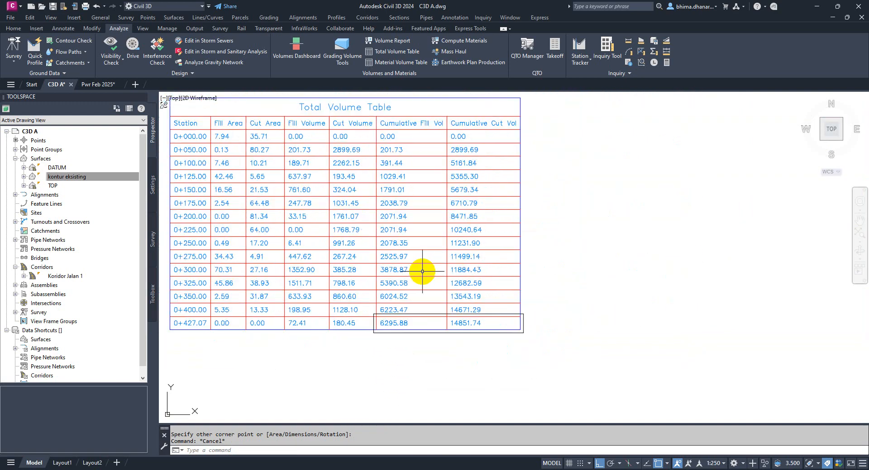
scroll(389, 315, up, 6)
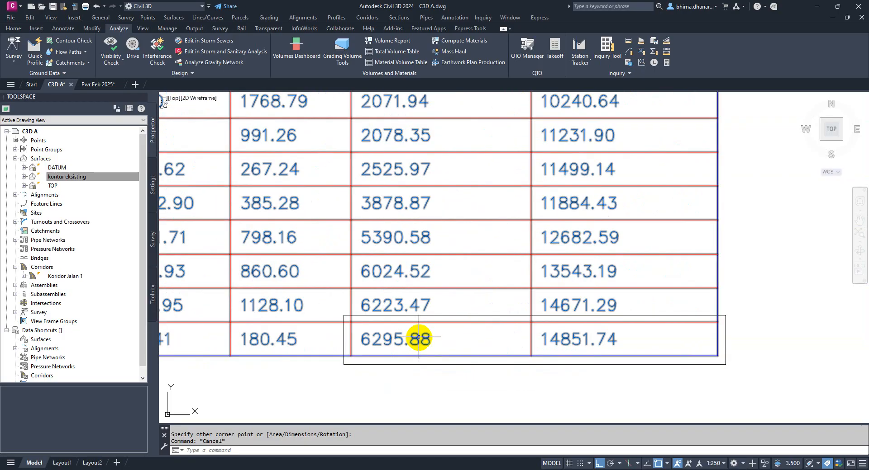
scroll(421, 339, down, 2)
scroll(420, 341, down, 4)
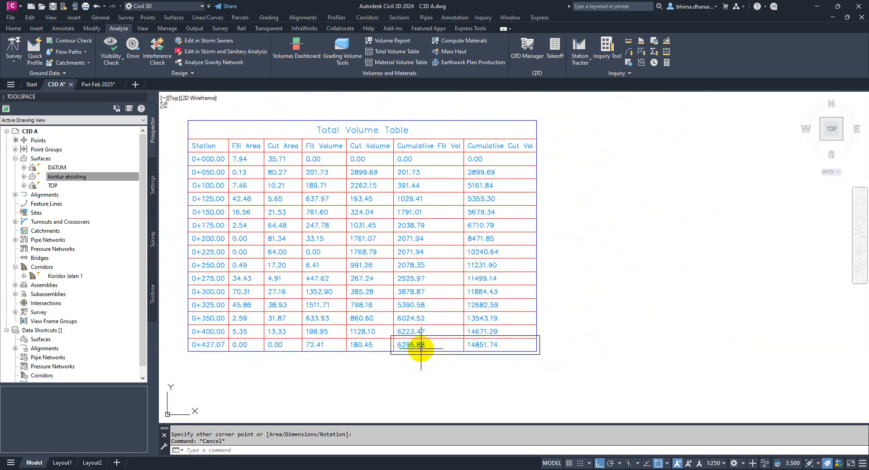
scroll(419, 337, up, 3)
scroll(417, 337, up, 4)
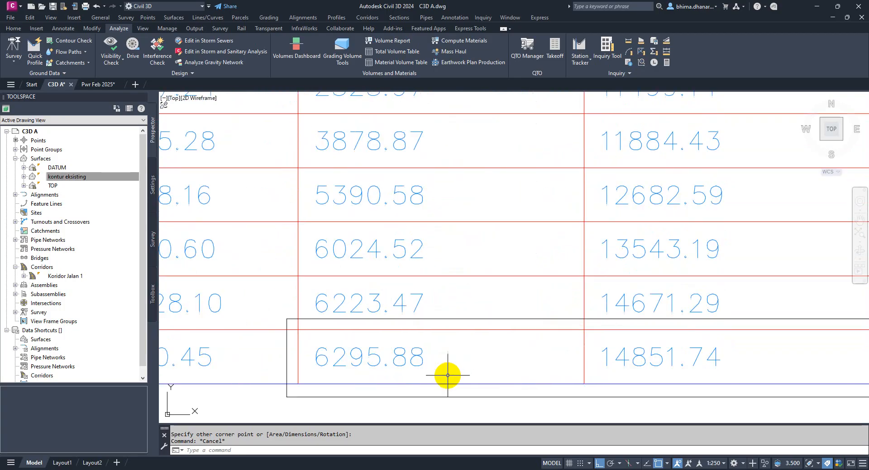
middle_drag(496, 384, 472, 302)
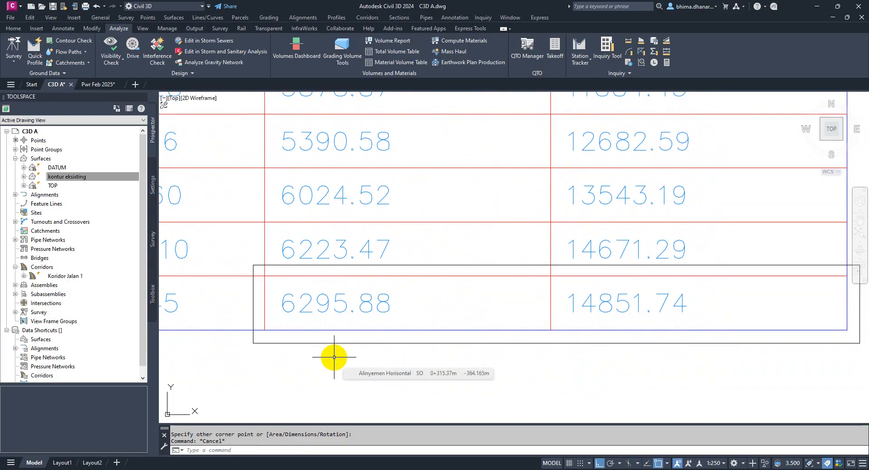
scroll(535, 373, down, 3)
scroll(535, 372, down, 2)
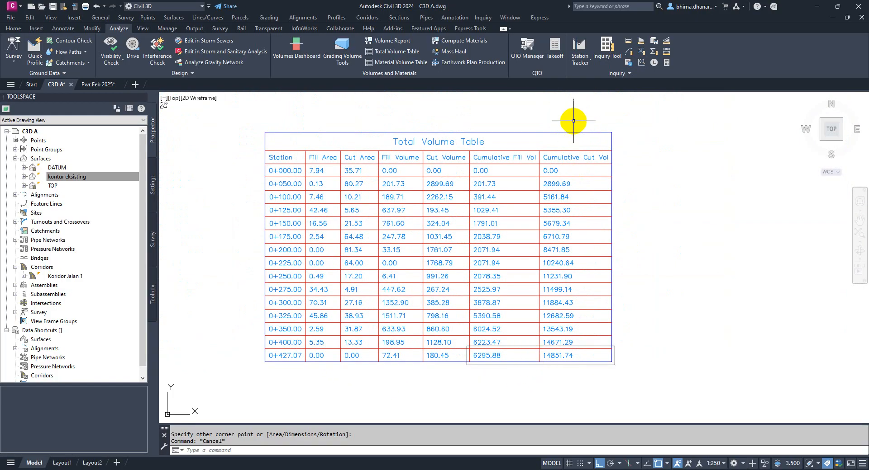
scroll(575, 186, up, 6)
scroll(550, 118, down, 3)
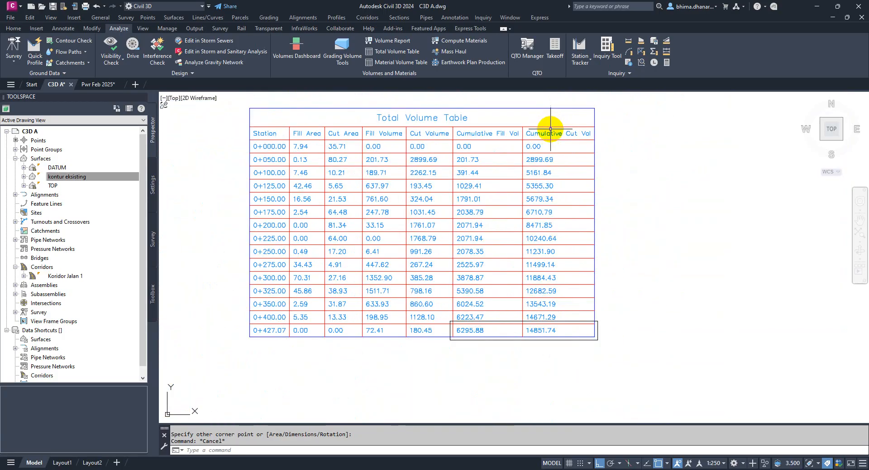
scroll(520, 330, up, 5)
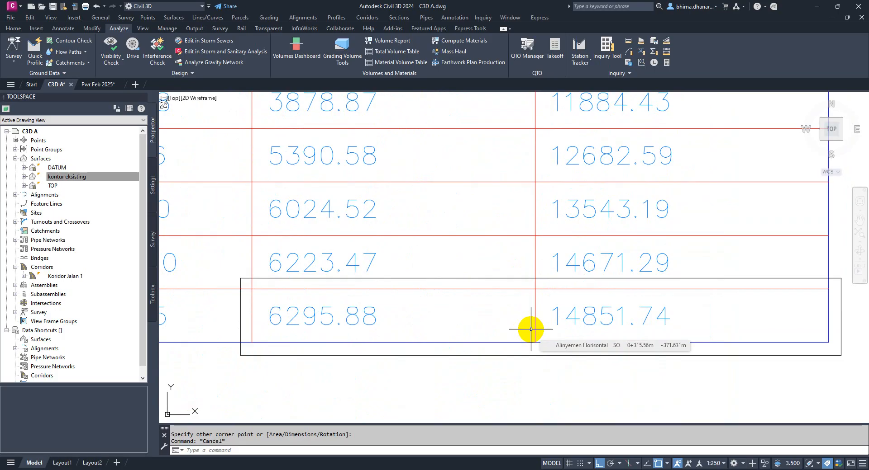
Step: Examine the hatched cut and fill areas between existing ground and design grade along the road's profile view
scroll(530, 330, down, 5)
scroll(688, 217, up, 5)
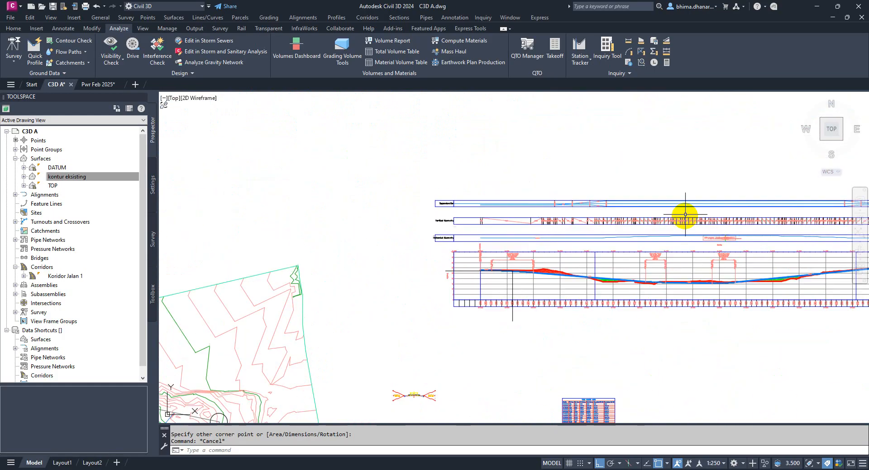
scroll(582, 283, up, 5)
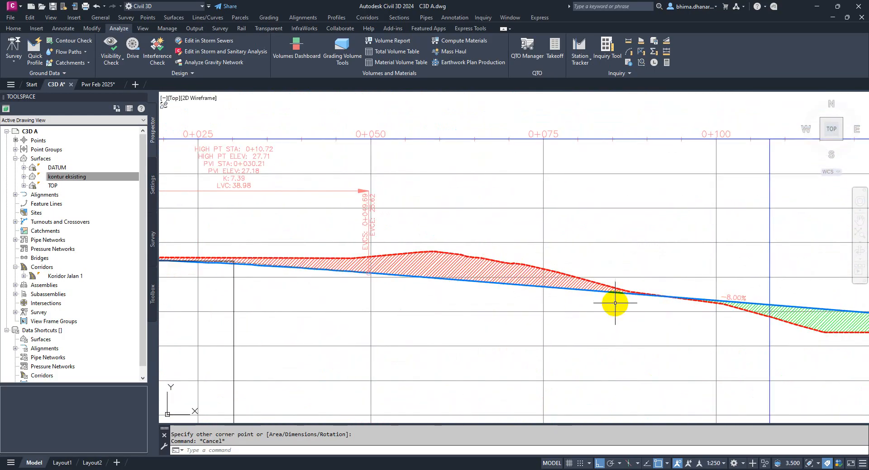
scroll(288, 263, down, 3)
middle_drag(749, 275, 475, 273)
middle_drag(611, 280, 466, 278)
middle_drag(391, 262, 682, 287)
middle_drag(406, 308, 510, 300)
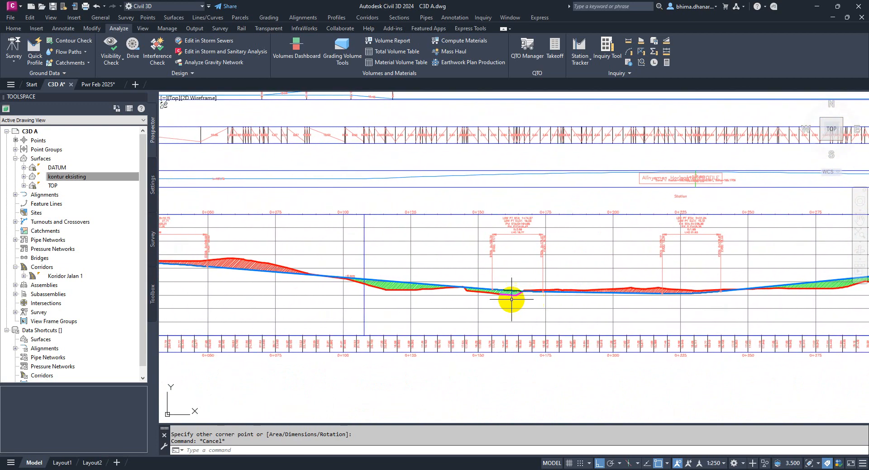
scroll(318, 286, down, 2)
scroll(248, 277, up, 2)
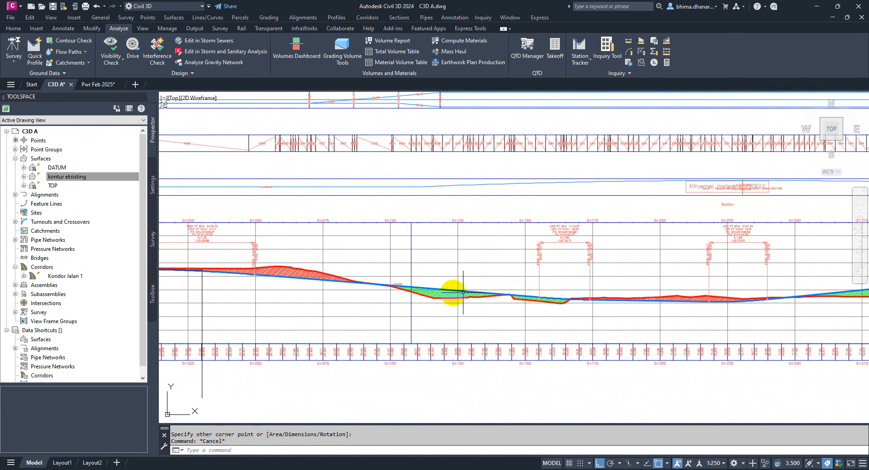
middle_drag(576, 317, 318, 308)
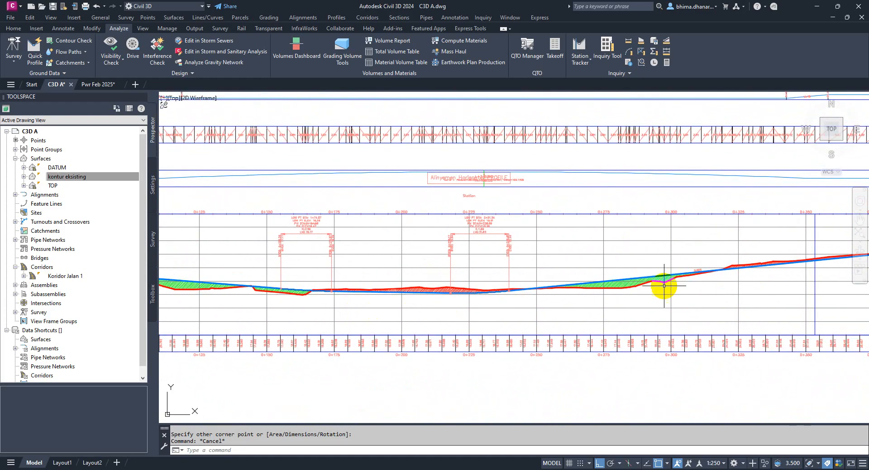
middle_drag(664, 286, 527, 295)
middle_drag(666, 267, 624, 271)
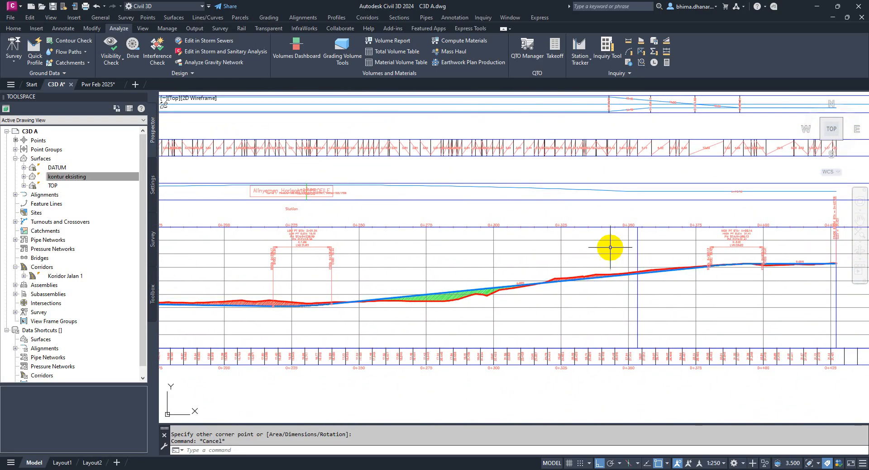
Step: Review the cut and fill areas in the cross-section views, starting with station 0+000 and continuing through the section grid
scroll(610, 247, down, 4)
scroll(521, 324, down, 3)
scroll(535, 397, up, 3)
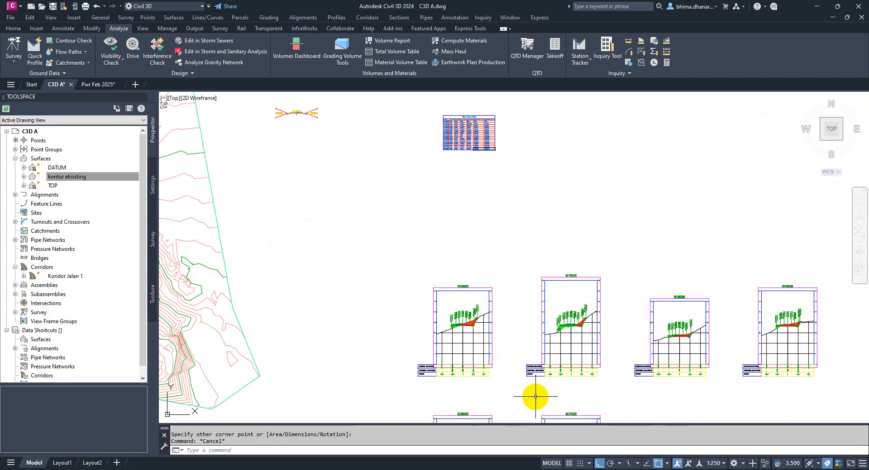
scroll(439, 297, up, 5)
scroll(443, 297, up, 2)
middle_drag(491, 314, 433, 188)
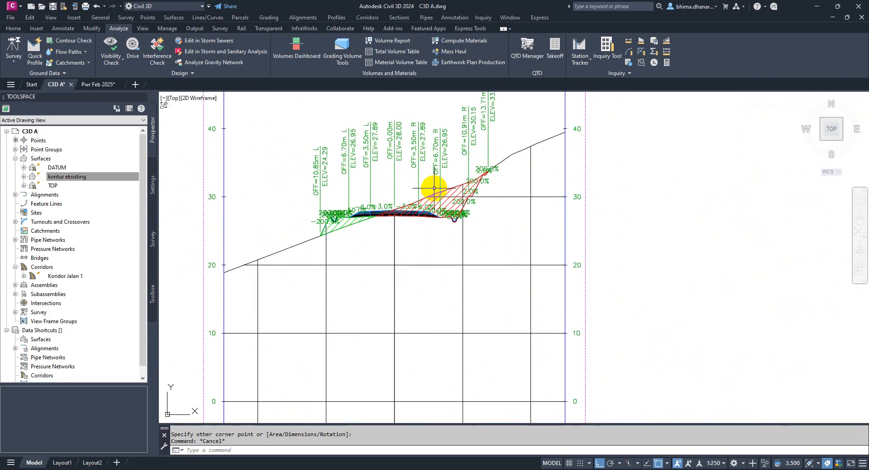
scroll(413, 190, down, 5)
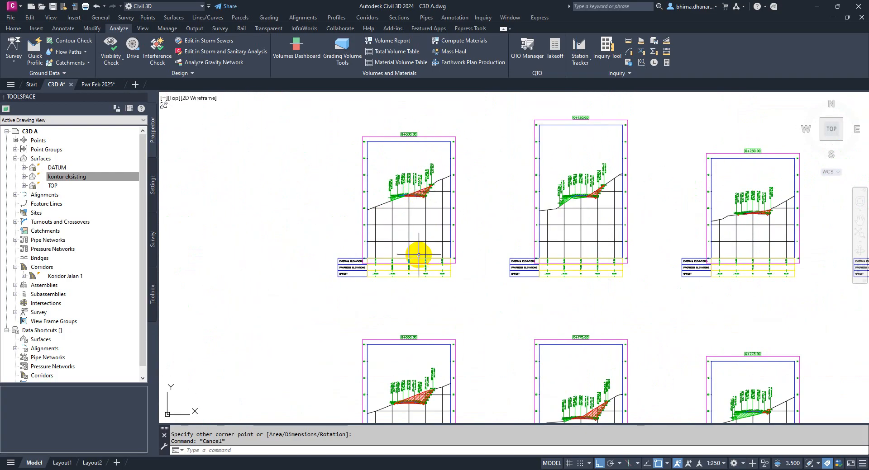
middle_drag(409, 381, 402, 258)
middle_drag(409, 310, 396, 206)
middle_drag(388, 330, 381, 205)
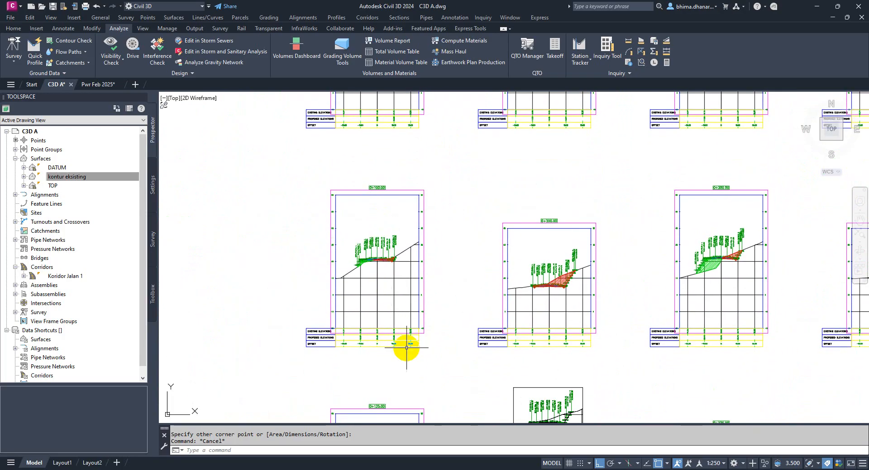
mouse_move(406, 348)
middle_down()
mouse_move(412, 246)
mouse_move(396, 286)
mouse_move(390, 257)
middle_up()
middle_drag(499, 343, 363, 364)
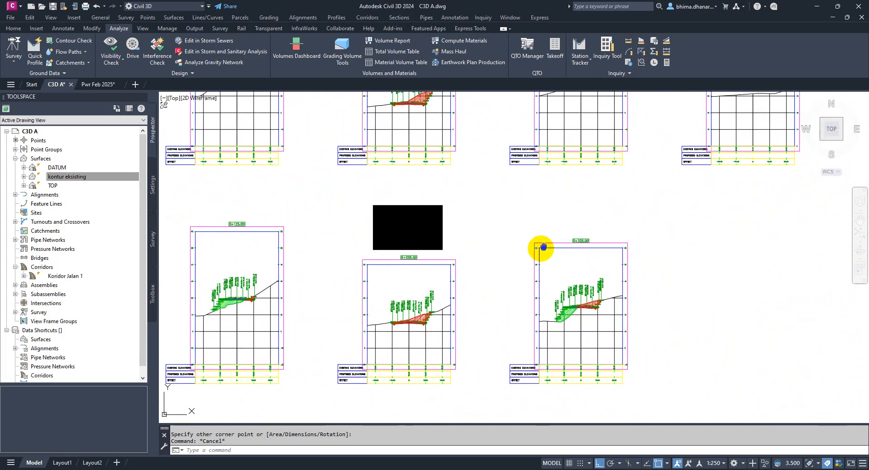
middle_drag(543, 247, 378, 383)
middle_drag(568, 267, 546, 358)
mouse_move(456, 243)
middle_down()
mouse_move(522, 330)
mouse_move(565, 368)
middle_up()
middle_drag(482, 268, 549, 358)
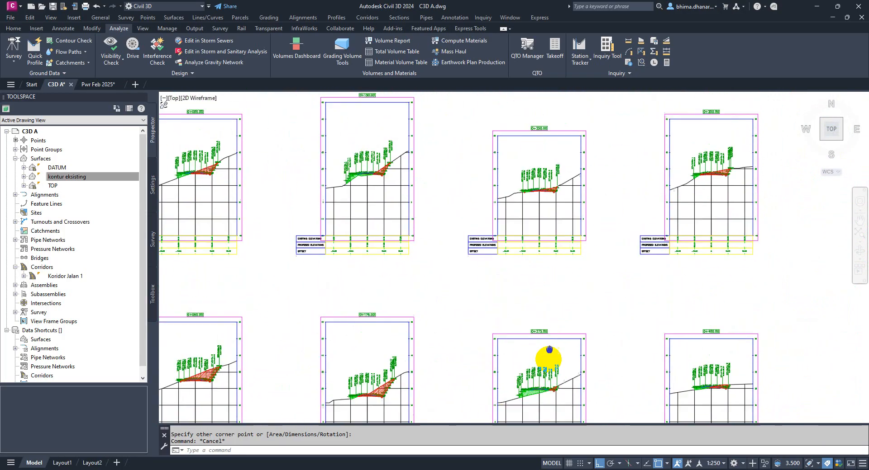
scroll(561, 305, down, 2)
scroll(605, 230, down, 2)
scroll(604, 230, down, 2)
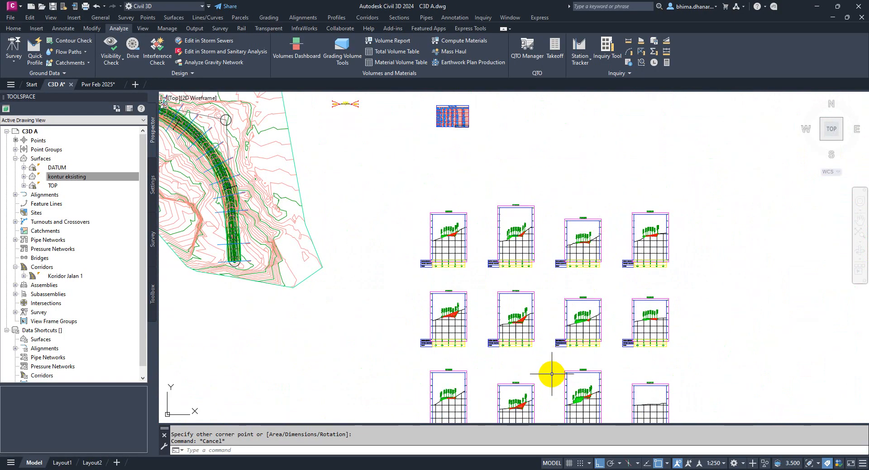
middle_drag(519, 329, 510, 291)
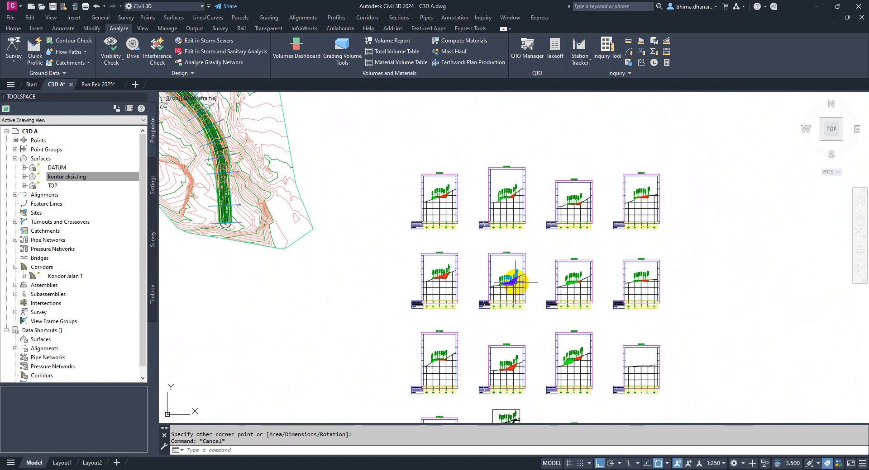
Step: Read the per-station fill and cut area and volume columns of the Total Volume Table
scroll(439, 354, down, 2)
scroll(429, 248, up, 2)
scroll(473, 252, up, 4)
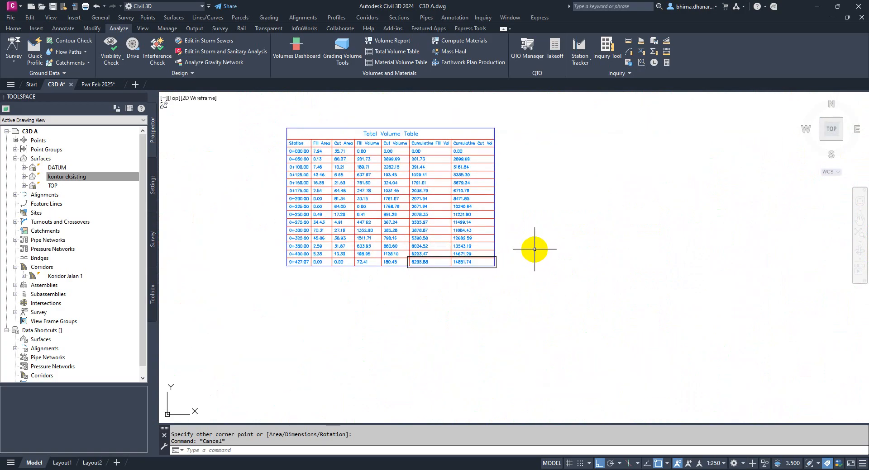
scroll(413, 228, up, 2)
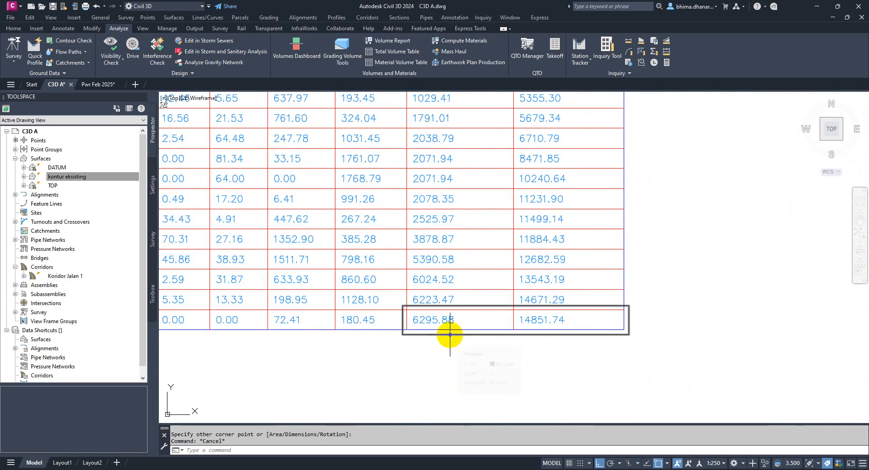
scroll(450, 333, down, 1)
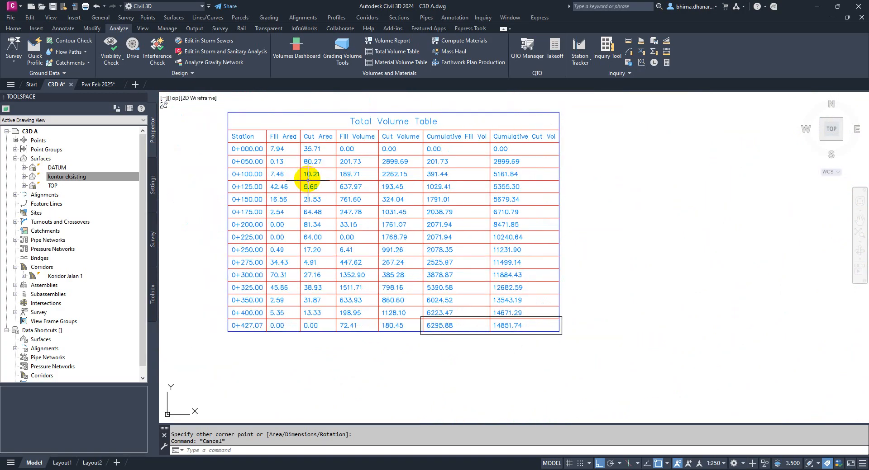
scroll(281, 140, up, 1)
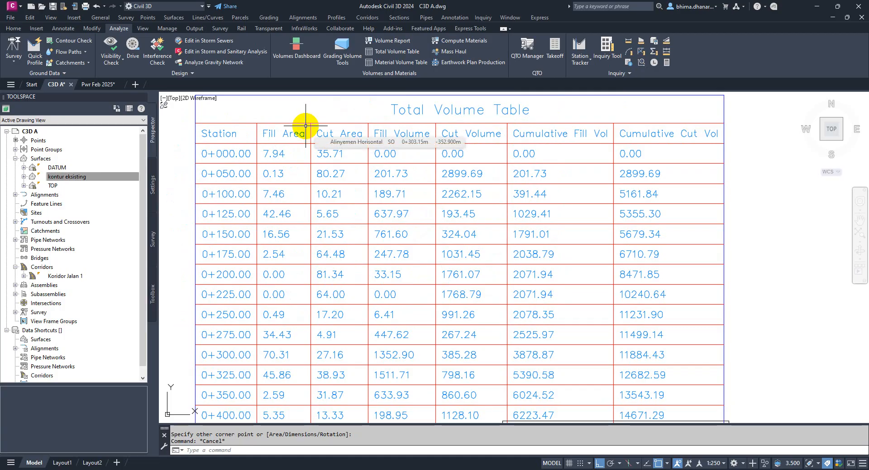
scroll(306, 125, down, 2)
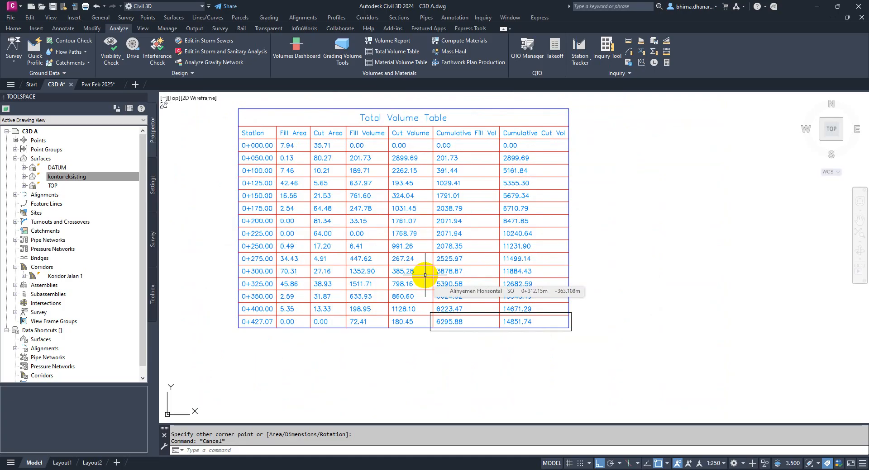
Step: Inspect the road assembly's pavement layers, shoulders and the V-shaped side ditch at its edge
scroll(453, 312, down, 5)
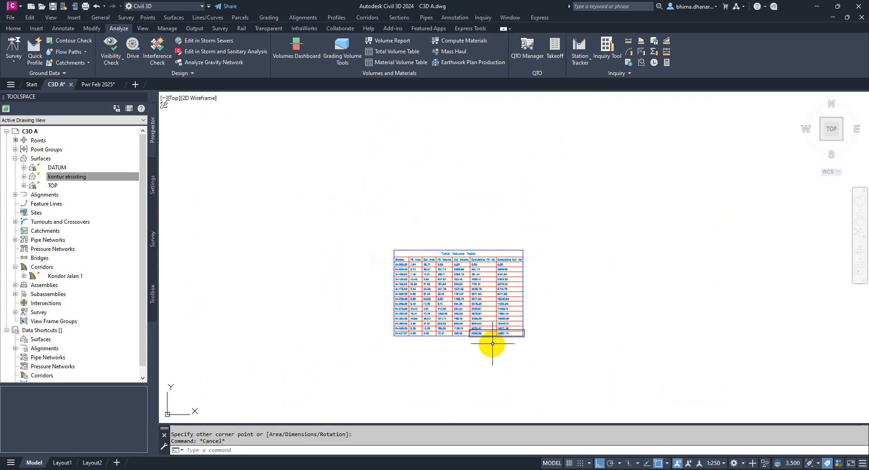
scroll(299, 302, up, 8)
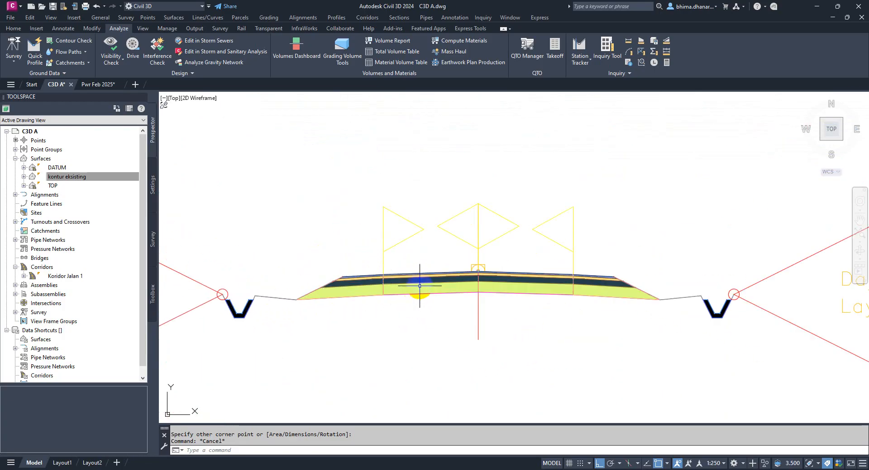
scroll(419, 286, up, 4)
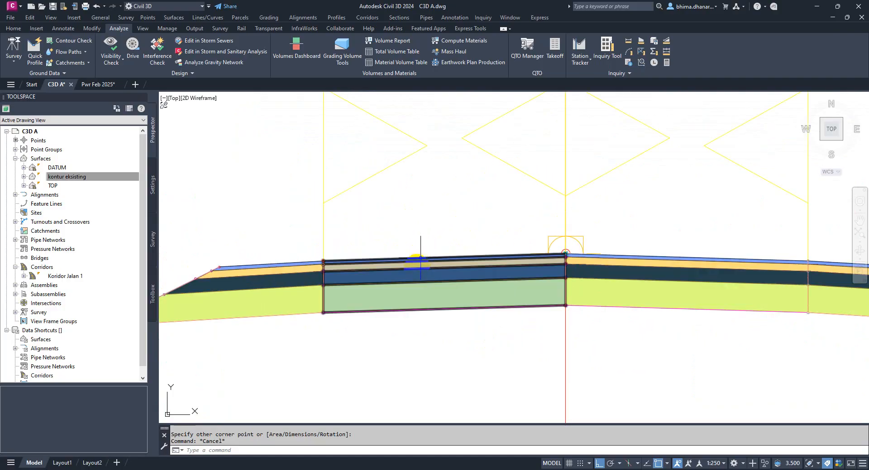
scroll(426, 264, up, 2)
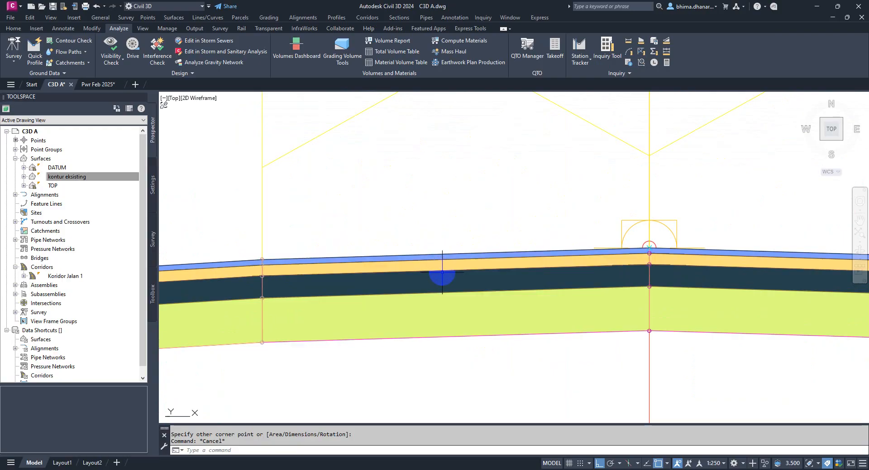
scroll(451, 304, down, 3)
scroll(356, 304, up, 2)
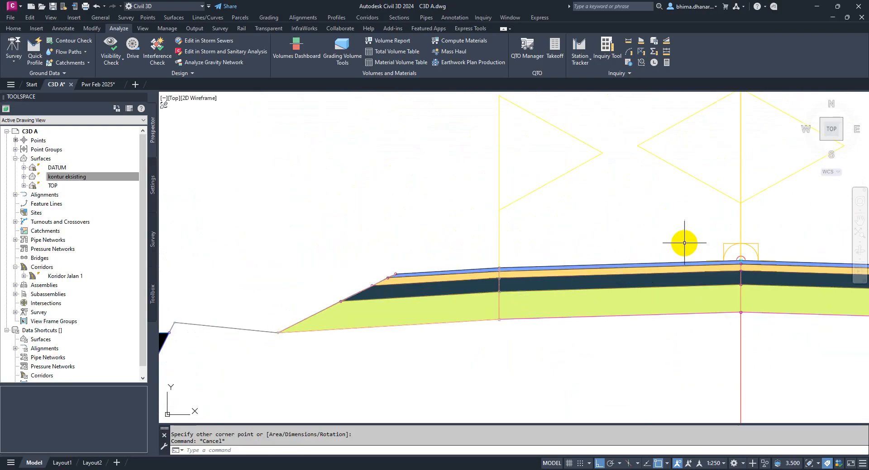
scroll(683, 245, up, 2)
scroll(360, 292, down, 4)
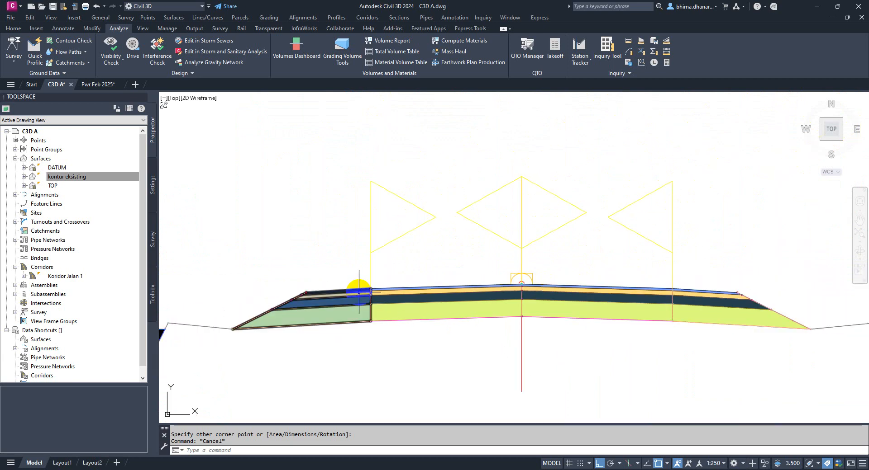
scroll(227, 315, up, 2)
scroll(352, 300, up, 3)
scroll(359, 323, up, 2)
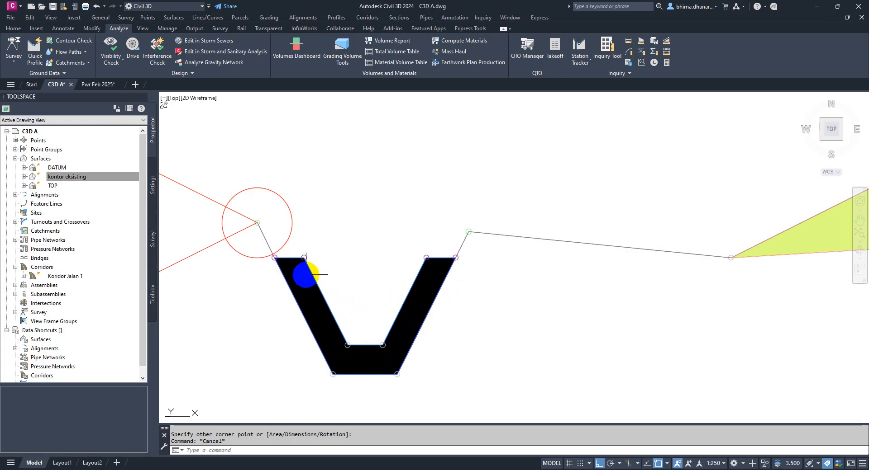
Step: Examine the assembly's ditch lining beside the pavement layers and highlight the kontur eksisting, DATUM and TOP surfaces in turn
scroll(305, 272, up, 2)
click(312, 267)
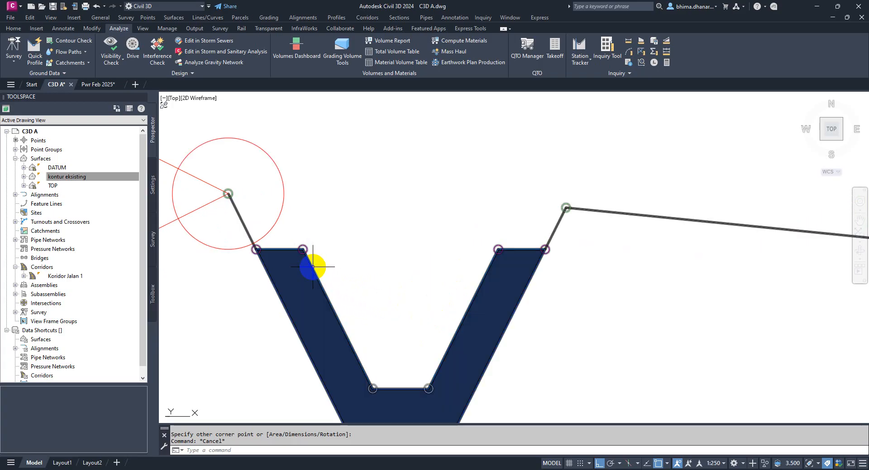
scroll(312, 267, down, 4)
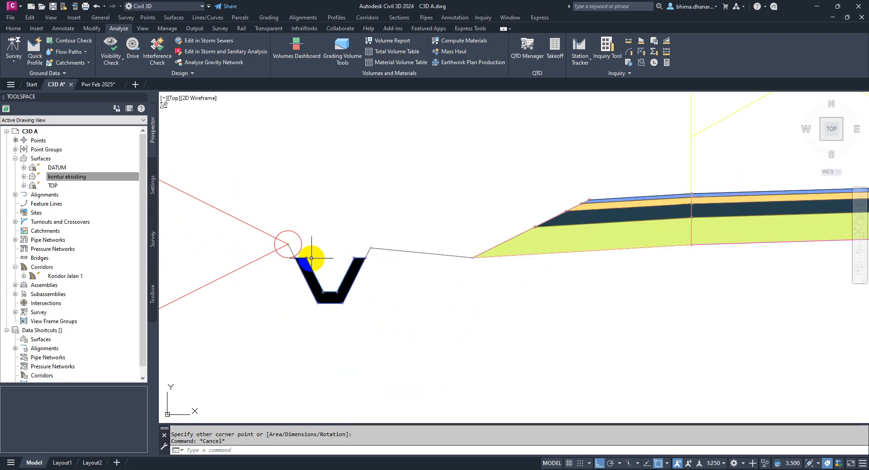
scroll(310, 262, up, 4)
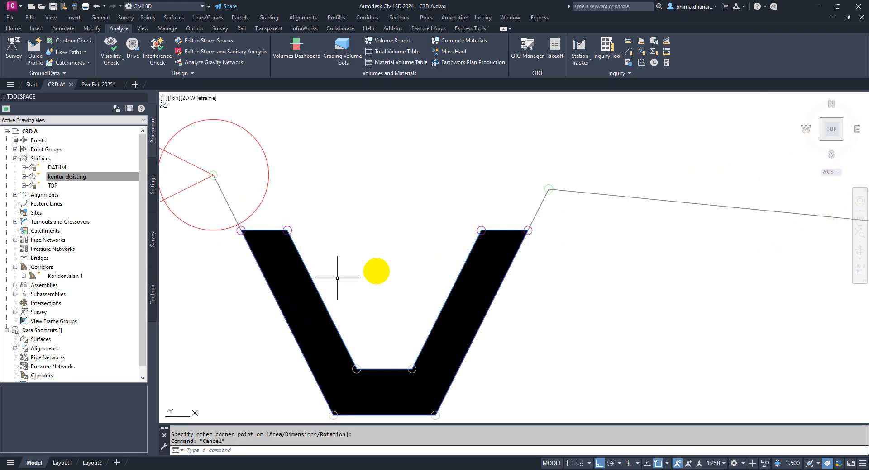
scroll(247, 302, down, 5)
scroll(249, 299, down, 5)
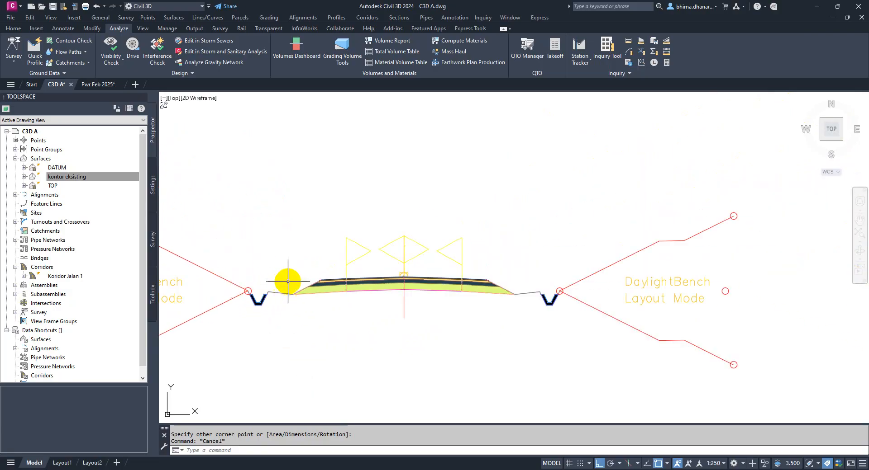
scroll(227, 305, up, 2)
scroll(278, 293, up, 4)
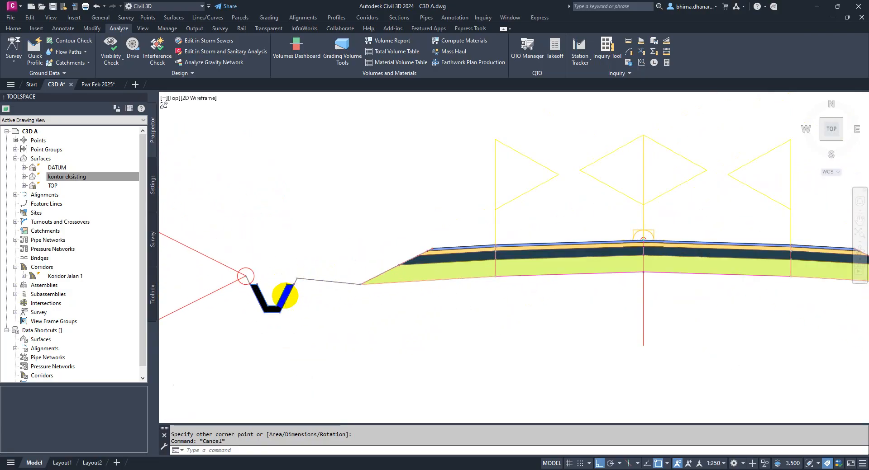
click(50, 176)
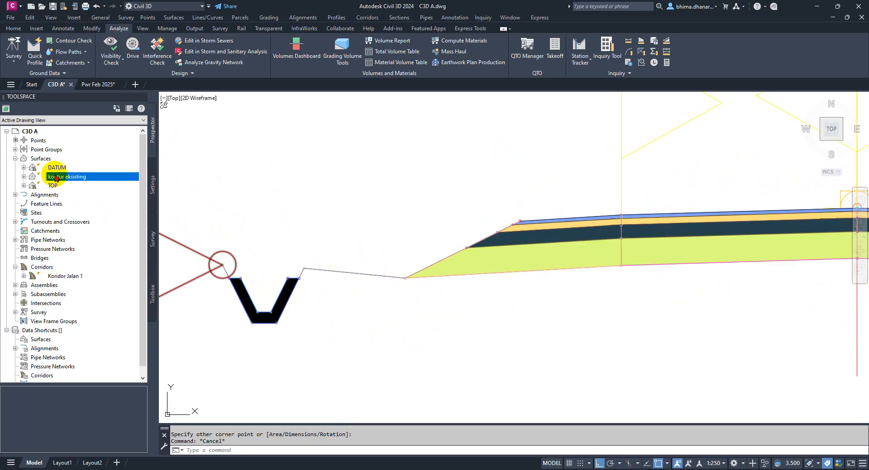
click(55, 168)
click(55, 187)
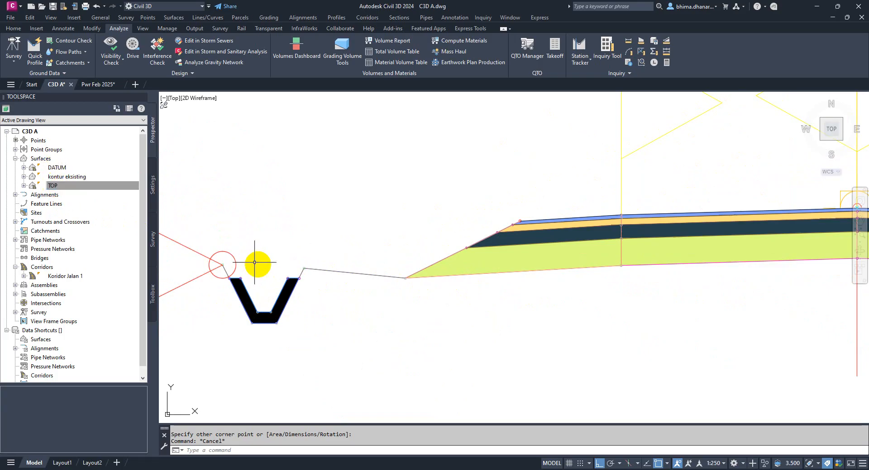
Step: Review the cumulative fill and cut volumes in the last row of the Total Volume Table
scroll(278, 249, down, 12)
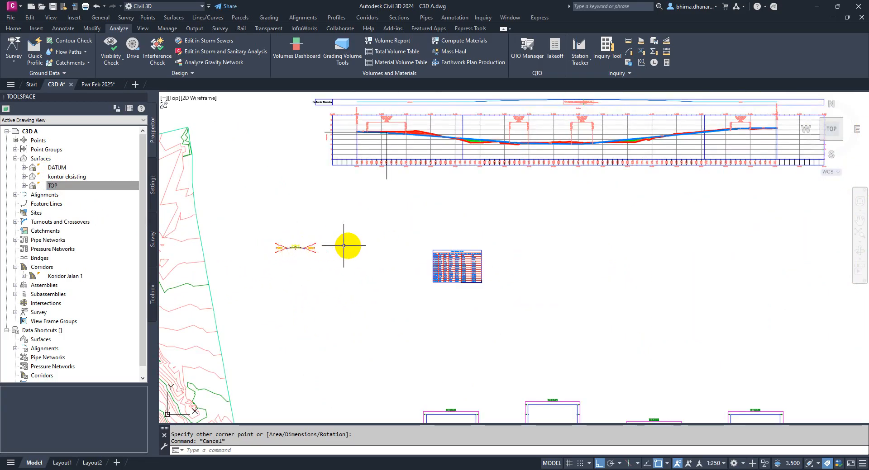
scroll(454, 258, up, 6)
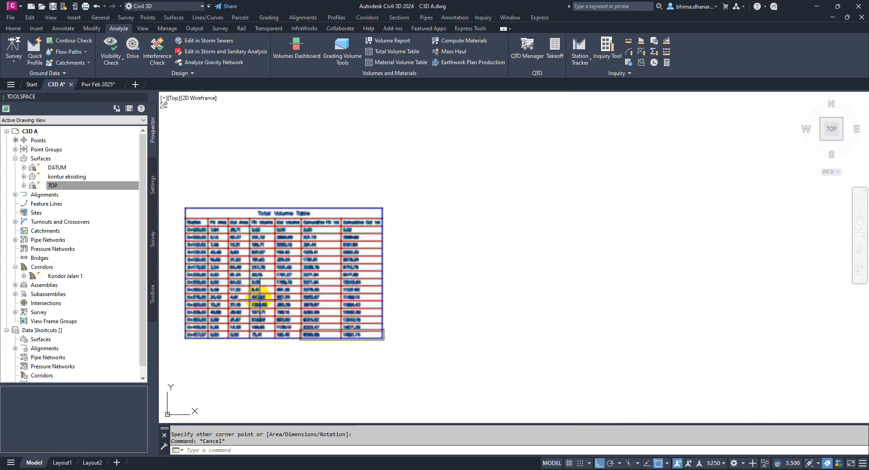
scroll(213, 270, up, 2)
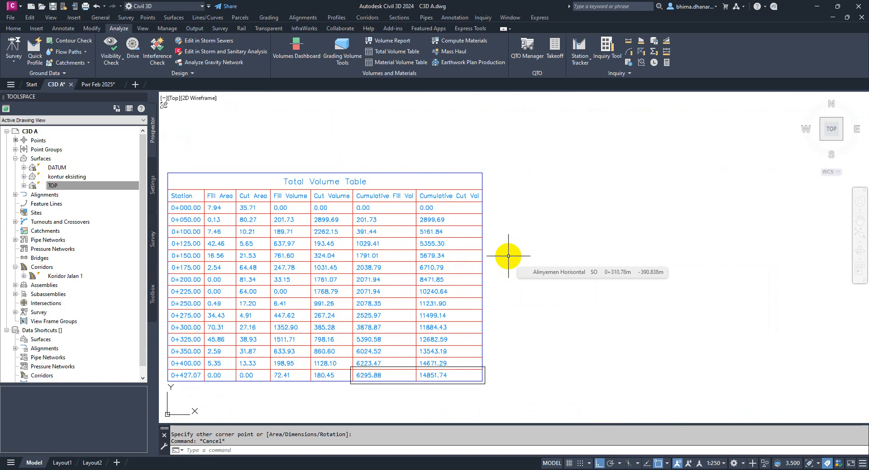
scroll(498, 199, down, 4)
scroll(434, 202, down, 6)
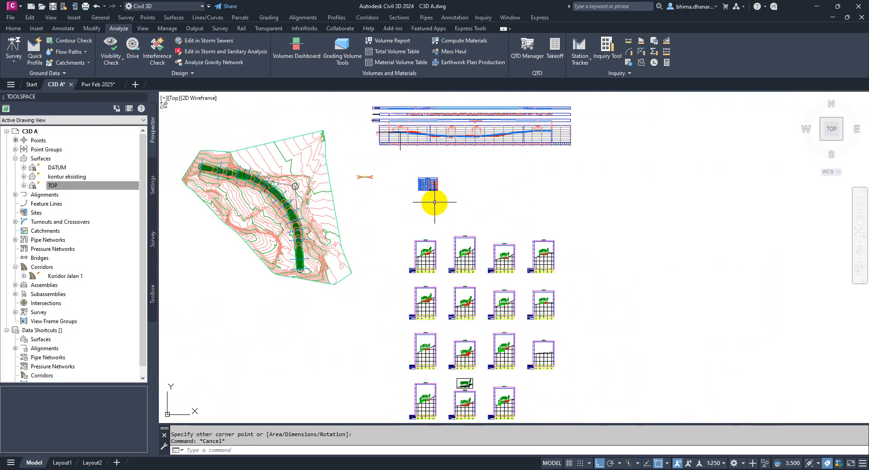
Step: Compare the pavement and ditch outlines in a hatched cut-and-fill cross section with the unhatched section copy above station 0+225.00
scroll(409, 262, up, 12)
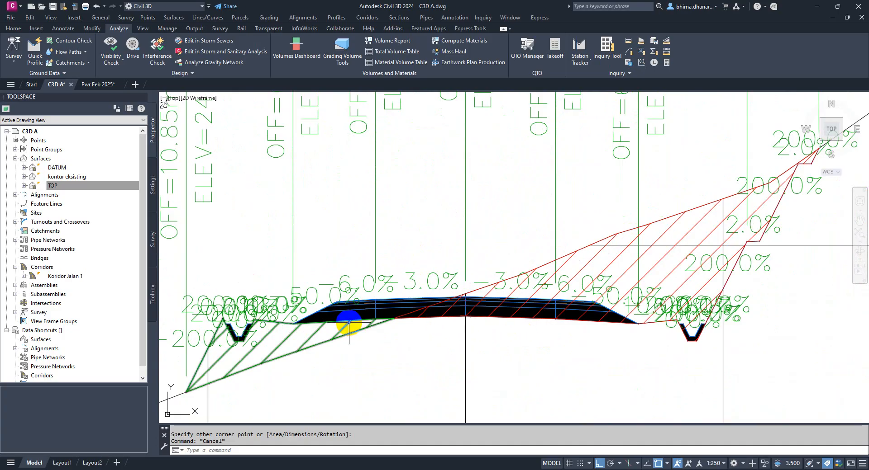
scroll(443, 309, up, 2)
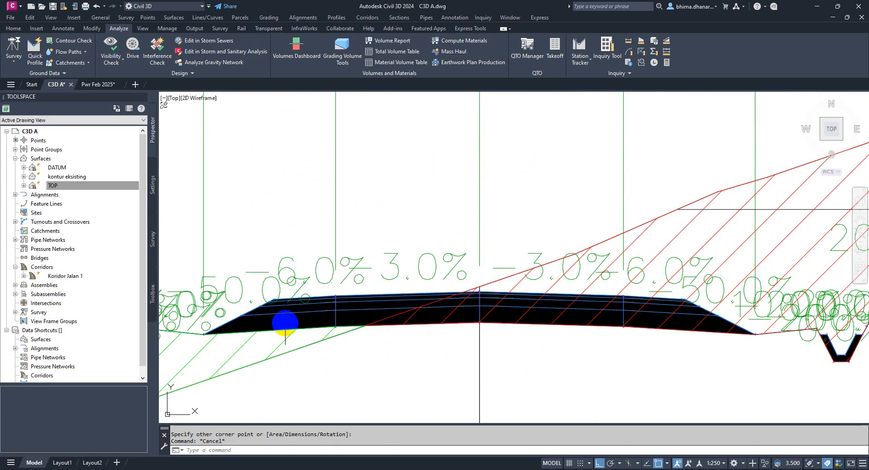
scroll(285, 323, down, 8)
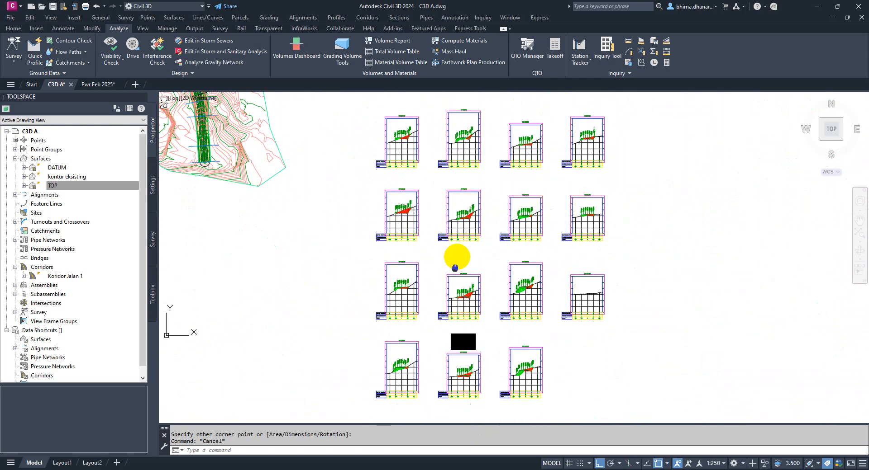
scroll(455, 267, up, 10)
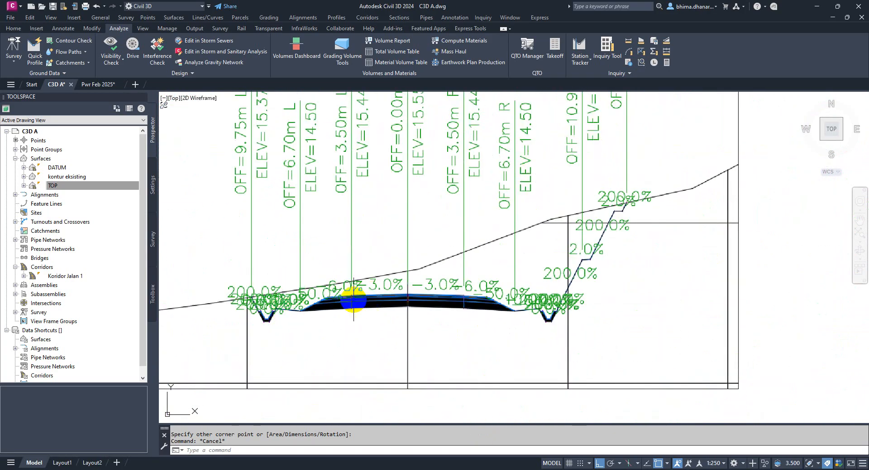
scroll(323, 292, up, 2)
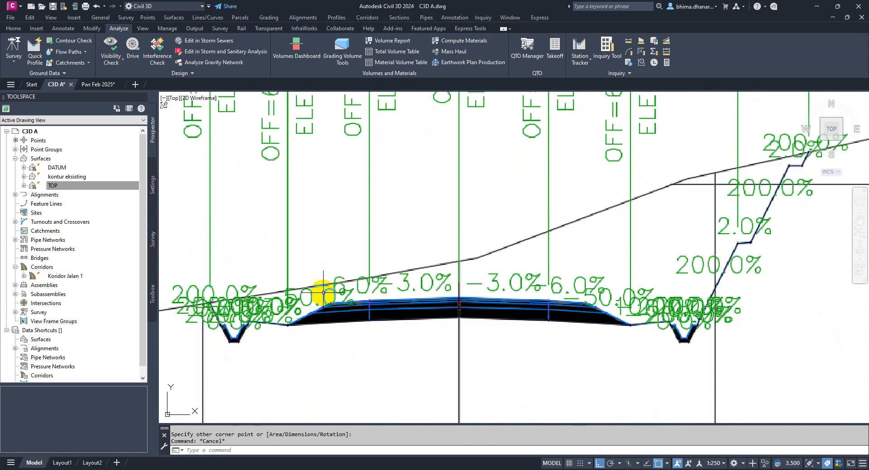
scroll(368, 353, up, 1)
scroll(387, 151, down, 1)
scroll(409, 308, down, 5)
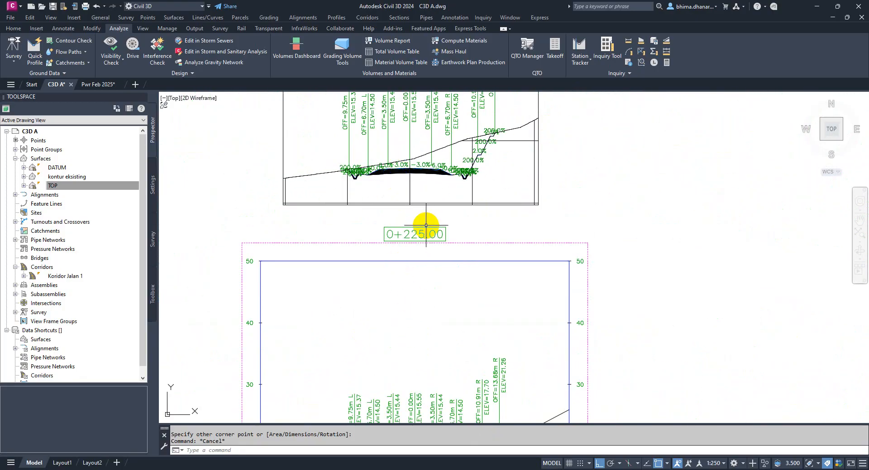
Step: Examine the pavement layers and side ditches against the hatched cut area in the cross section at station 0+225.00
scroll(410, 353, up, 3)
scroll(485, 277, up, 3)
scroll(499, 296, up, 2)
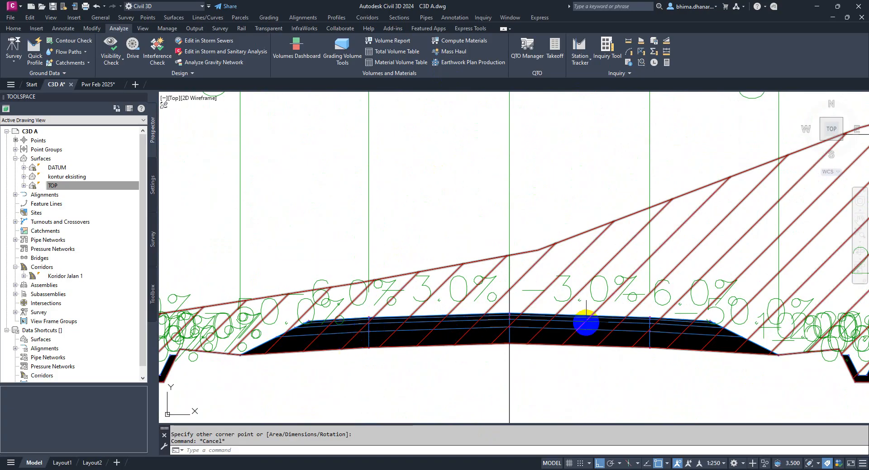
scroll(383, 333, up, 2)
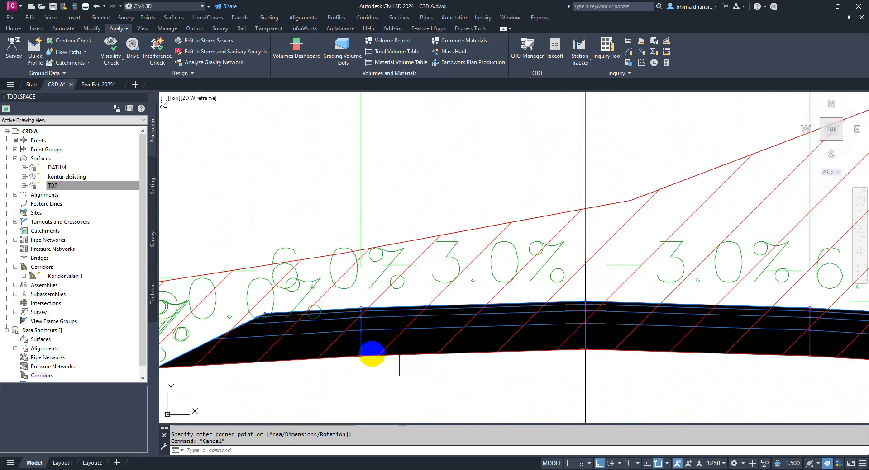
scroll(345, 354, down, 4)
scroll(345, 354, down, 10)
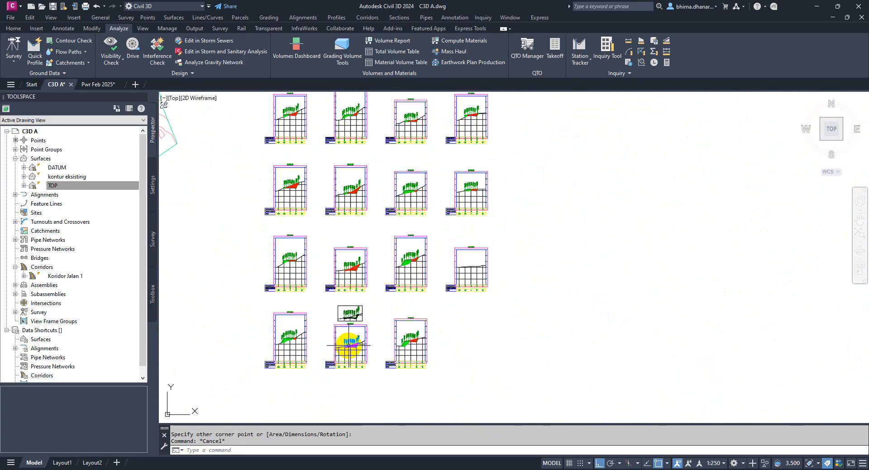
scroll(337, 332, up, 8)
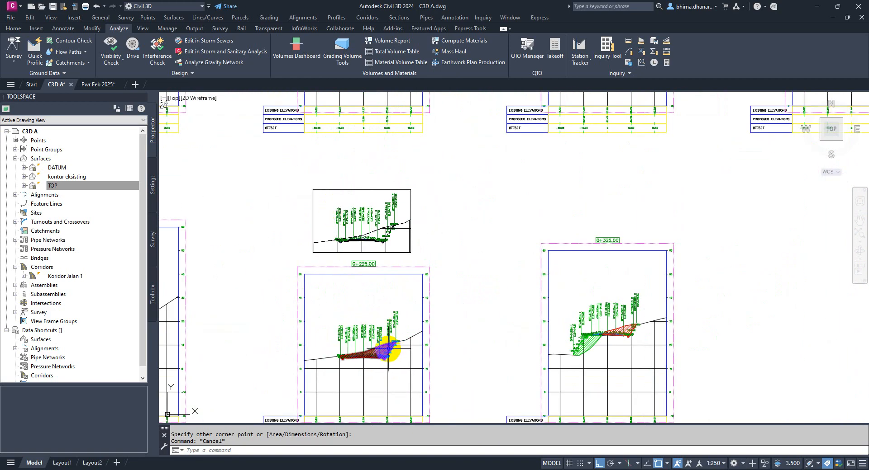
scroll(387, 362, up, 5)
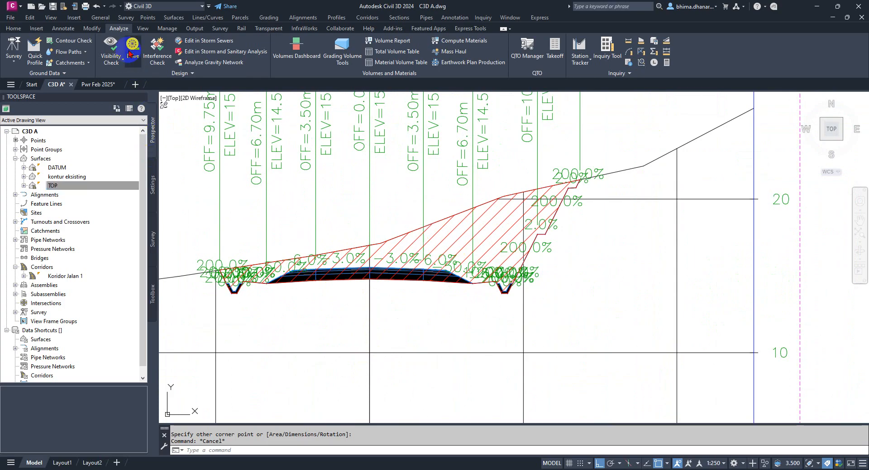
Step: Start Compute Materials for the Alinyemen Horisontal alignment and the SL Jalan Baru sample line group
click(119, 28)
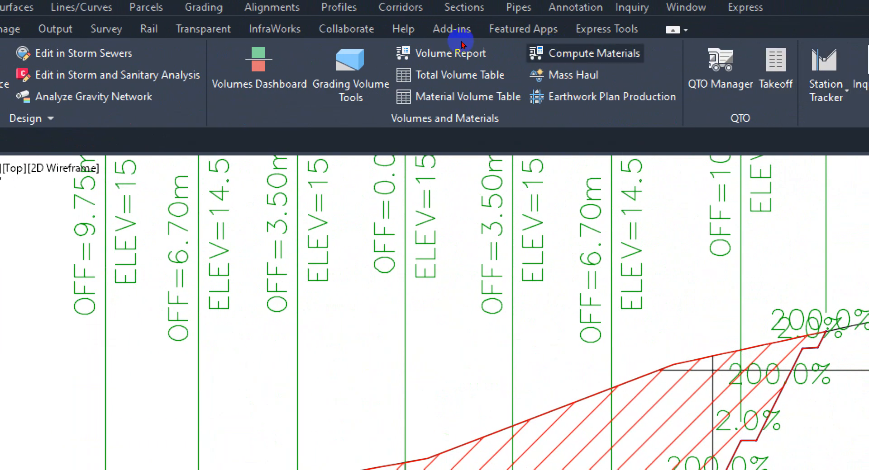
click(459, 43)
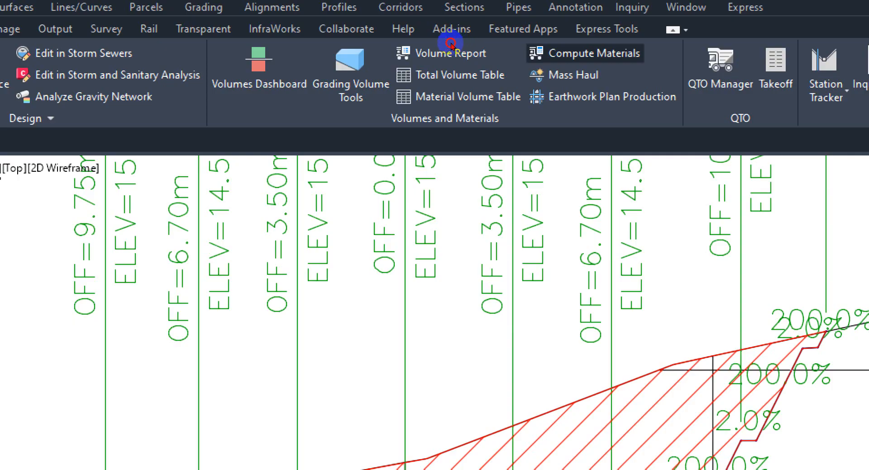
click(451, 43)
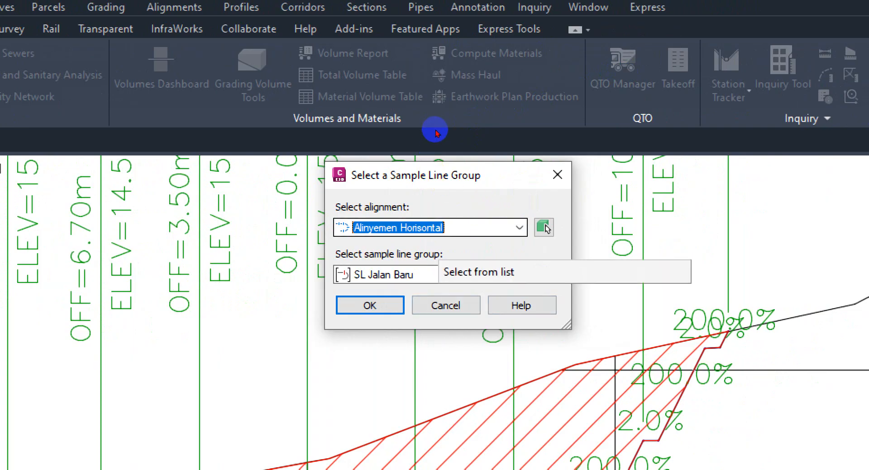
click(444, 227)
click(432, 245)
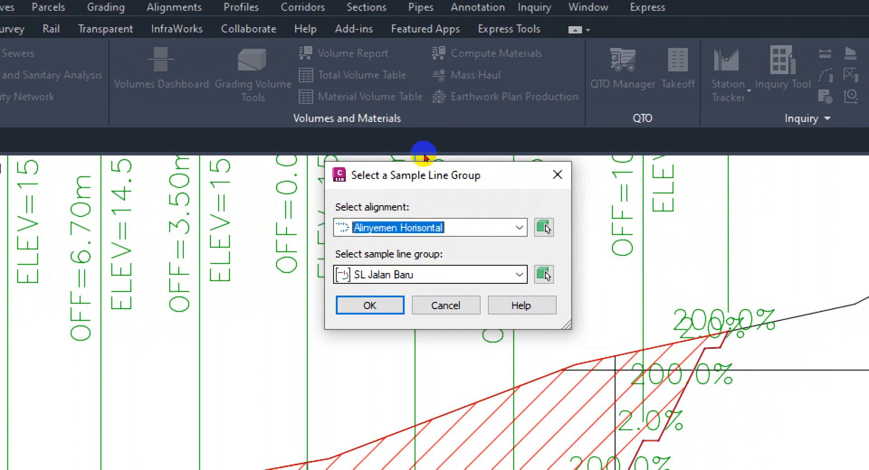
click(437, 275)
click(444, 251)
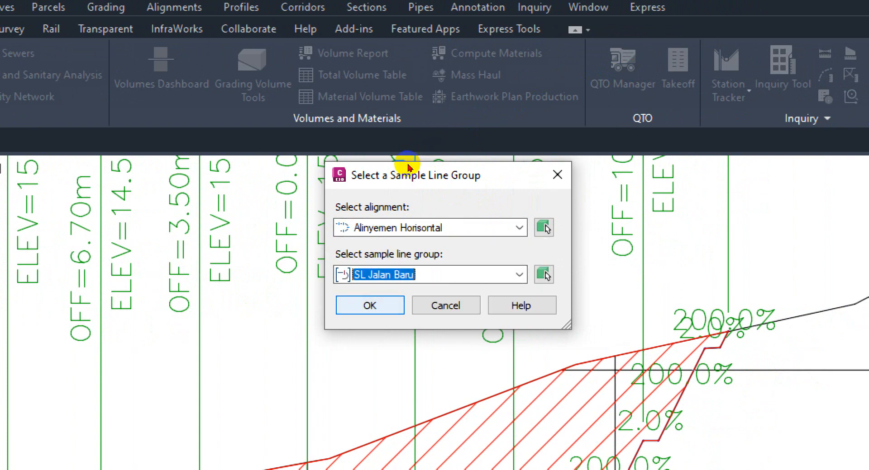
click(370, 305)
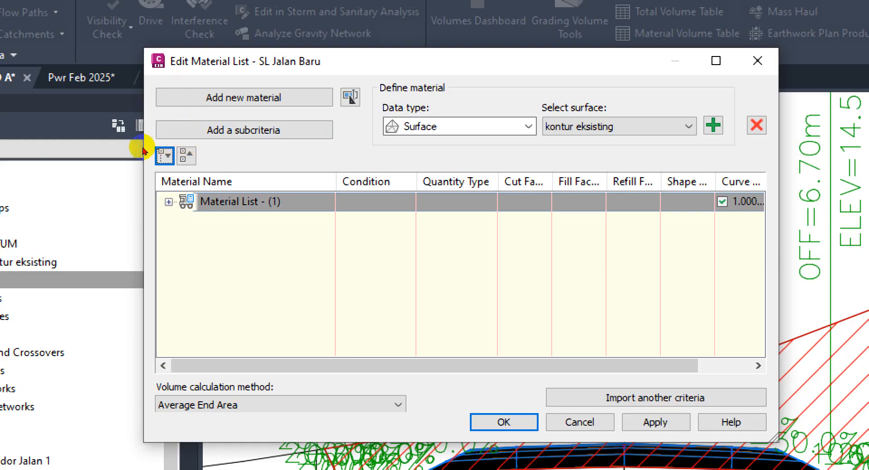
Step: Expand the existing material list to its cut and fill materials and rename the list as Cut & Fill
click(169, 202)
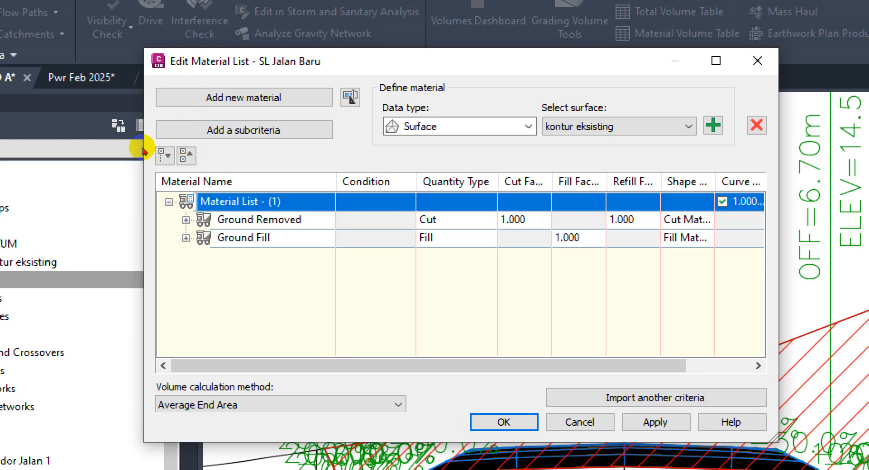
click(162, 152)
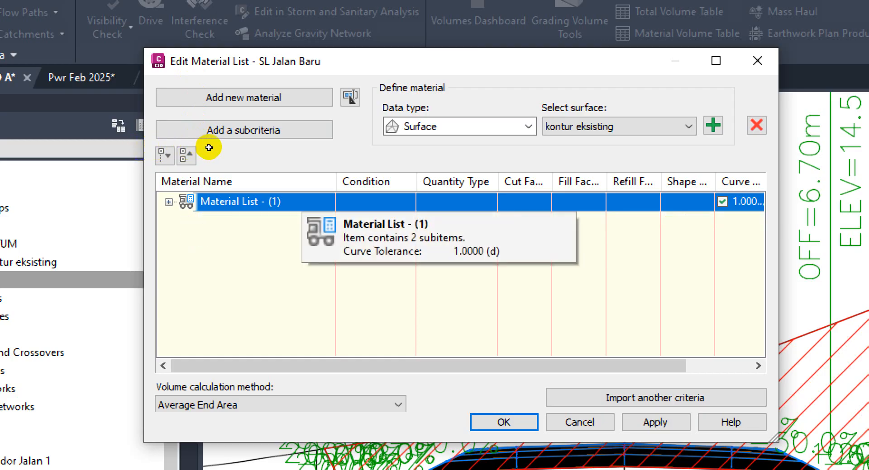
click(164, 145)
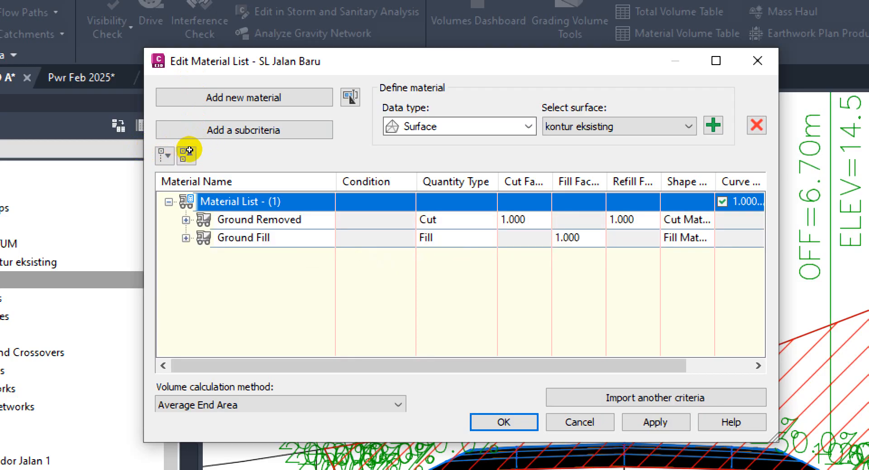
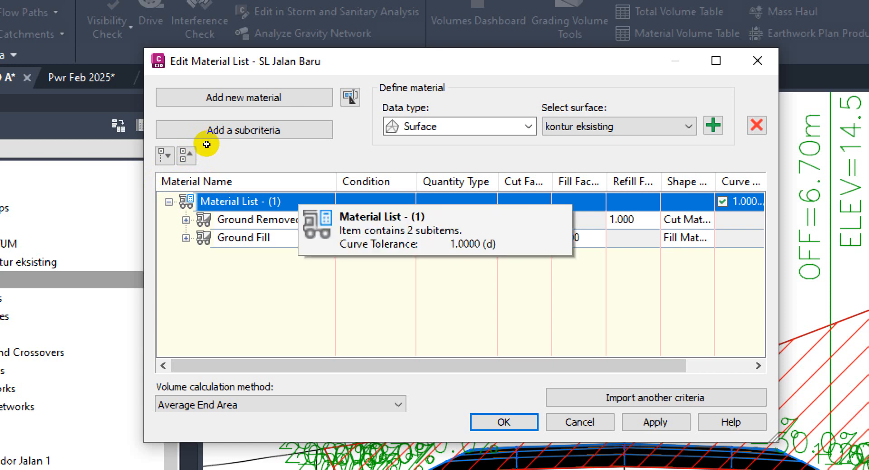
key(F2)
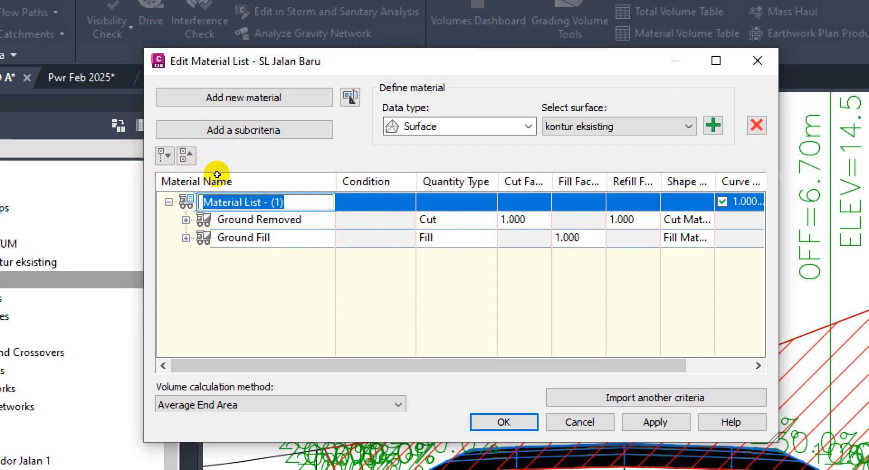
text(Cut)
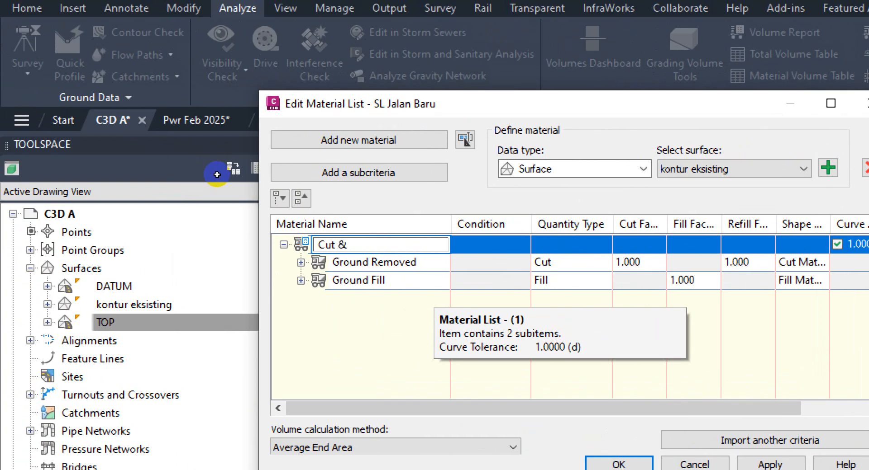
text( & Fill)
key(Return)
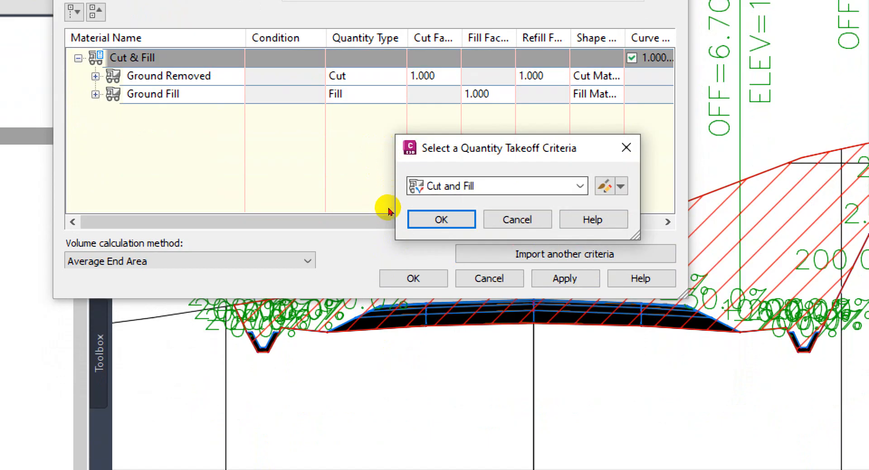
drag(382, 187, 370, 185)
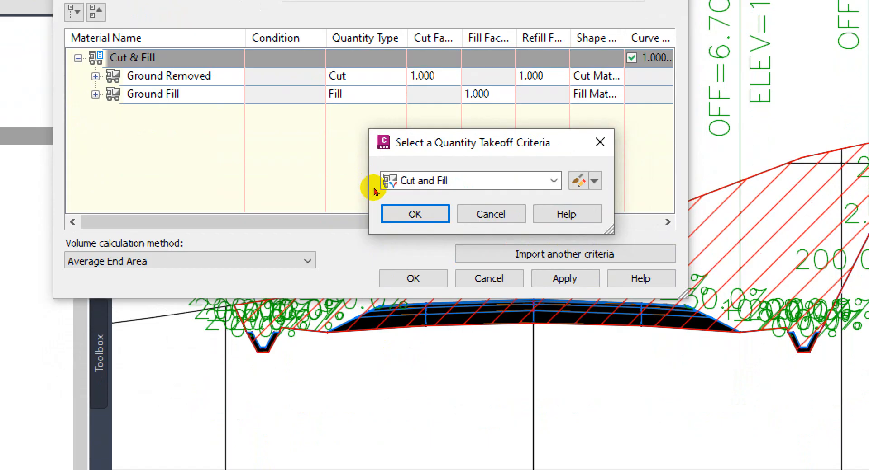
click(383, 186)
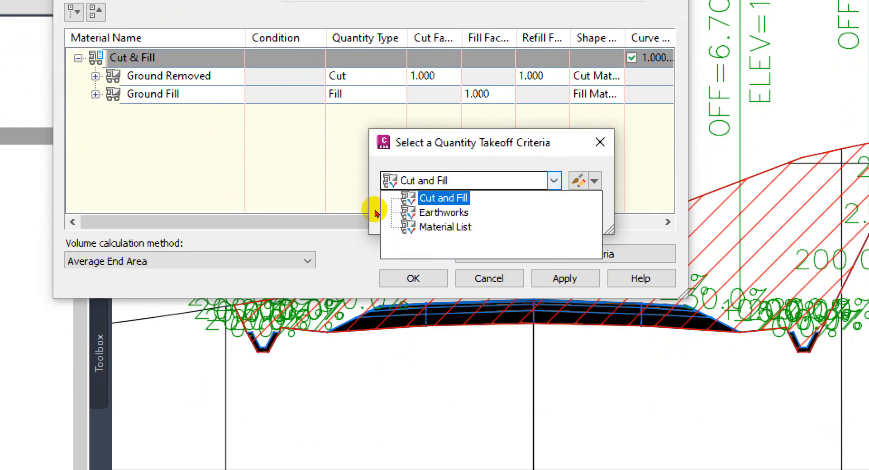
key(Down)
key(Down)
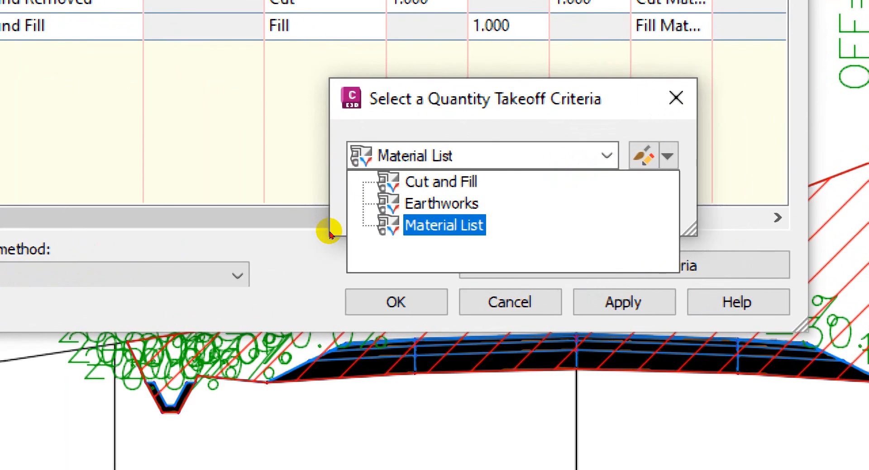
key(Up)
key(Up)
key(Return)
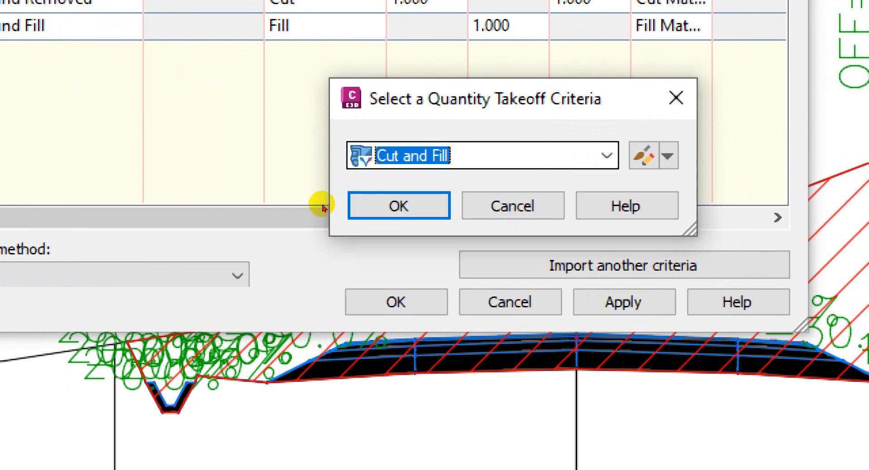
Step: Choose Material List as the quantity takeoff criteria and open that criteria for editing
click(377, 209)
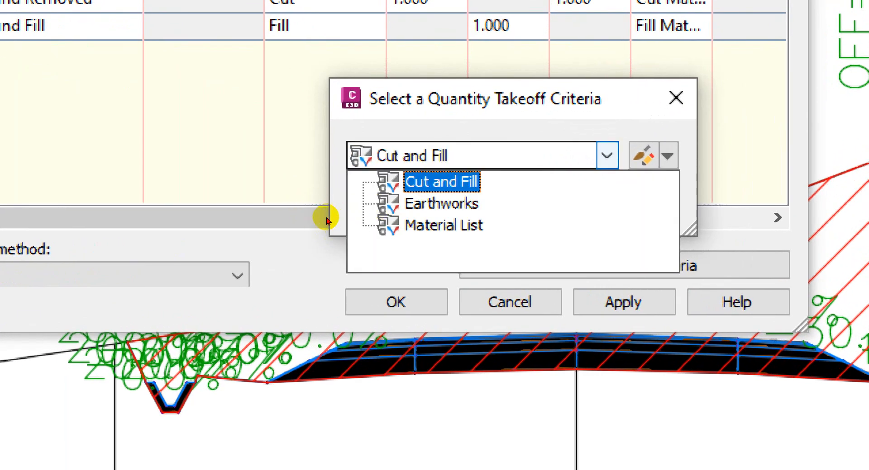
key(Down)
key(Down)
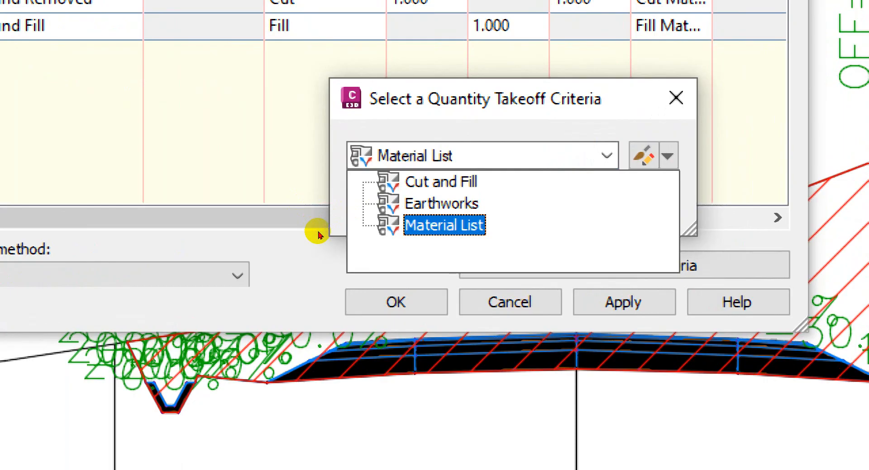
key(Return)
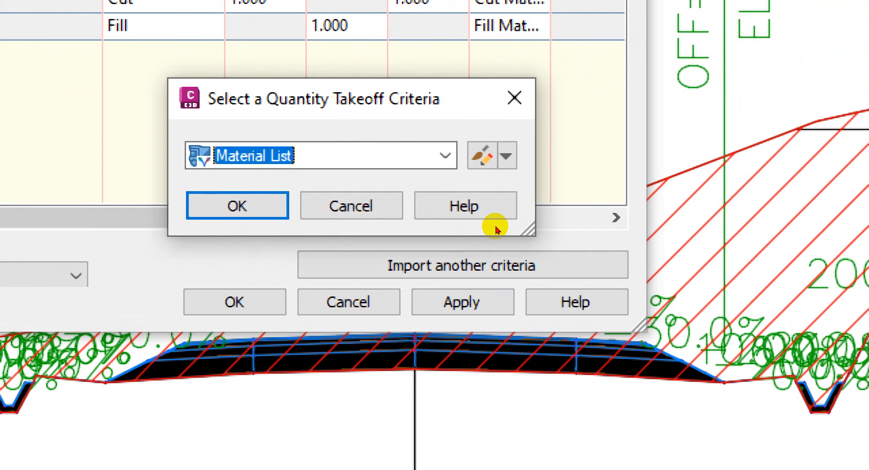
click(394, 209)
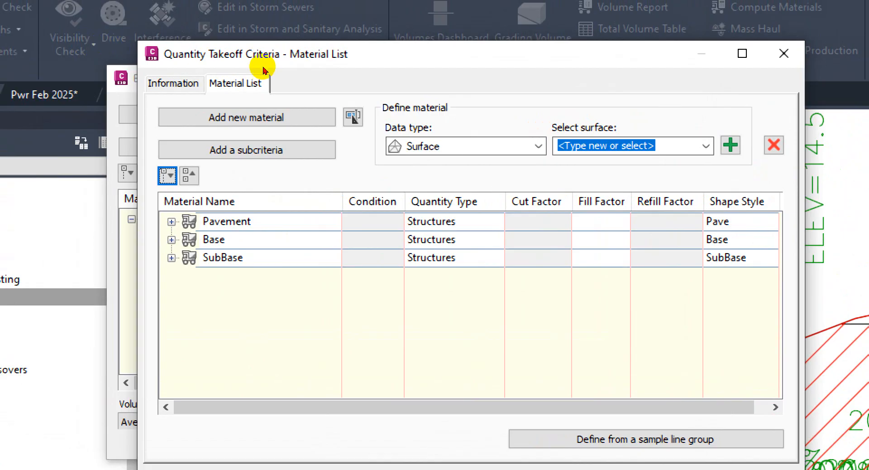
drag(264, 68, 230, 37)
drag(455, 269, 446, 213)
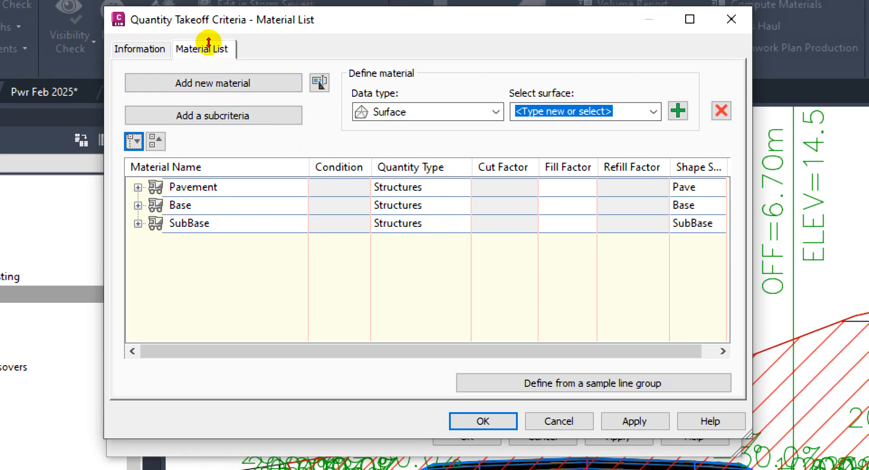
Step: Check the Material List criteria's general information and expand its Pavement, Base and SubBase materials to show their shapes
click(149, 55)
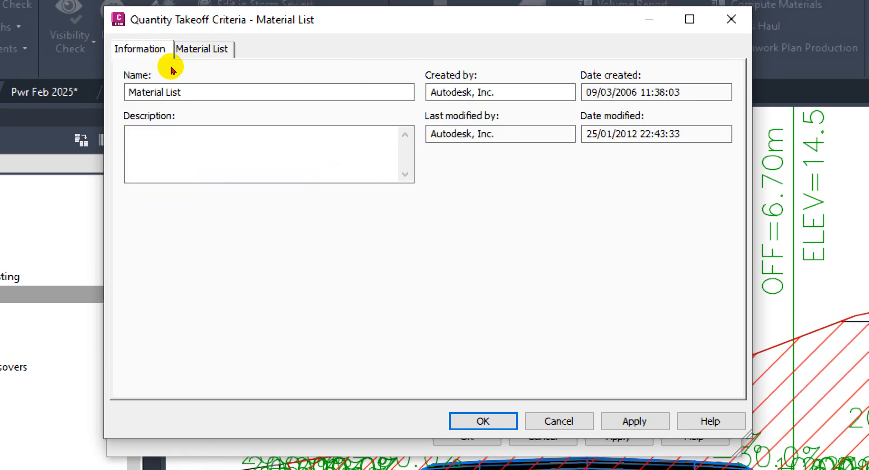
click(178, 53)
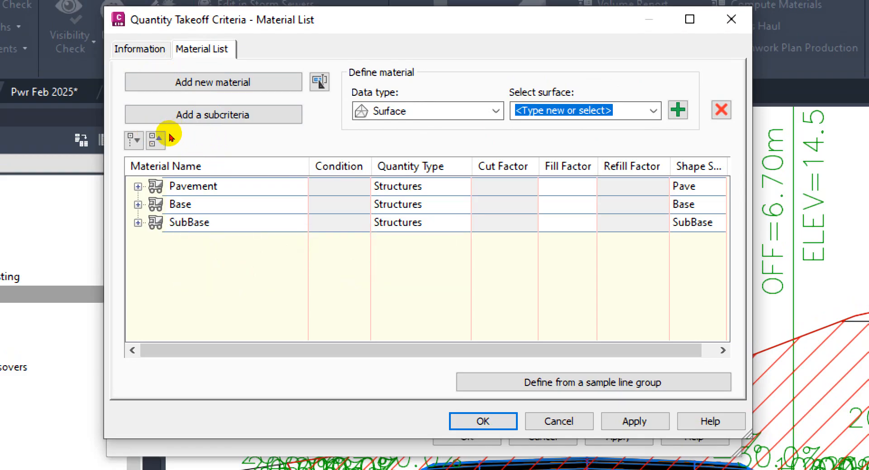
click(177, 187)
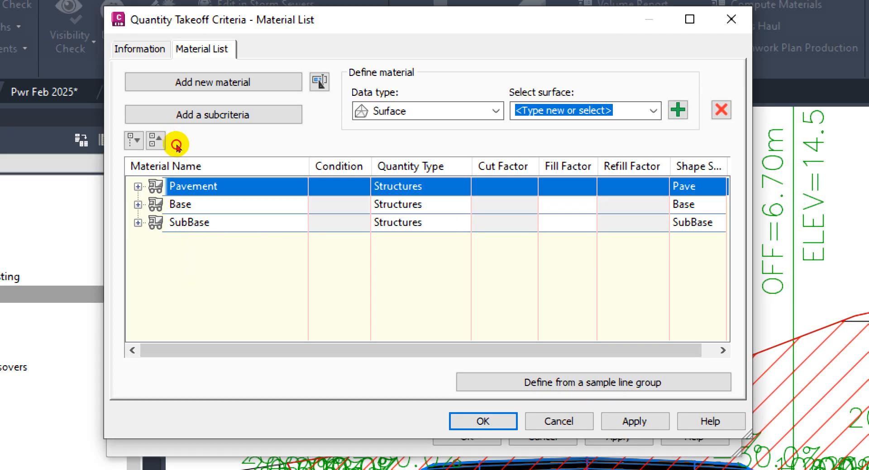
key(Down)
key(Down)
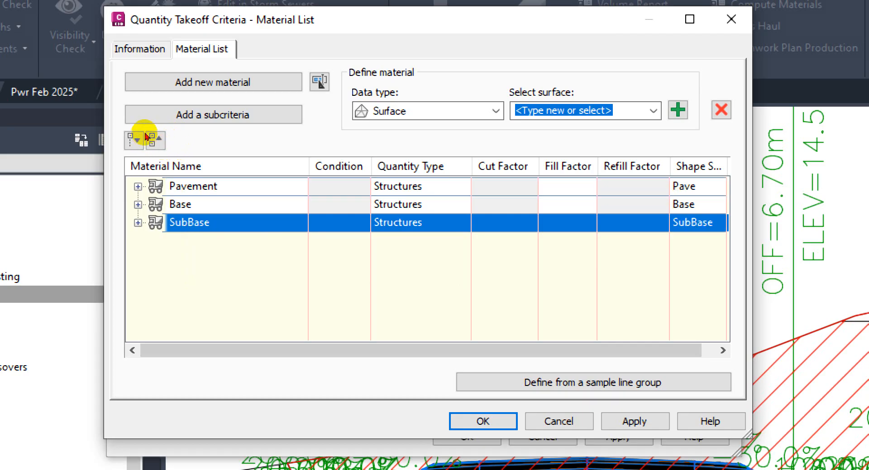
click(143, 135)
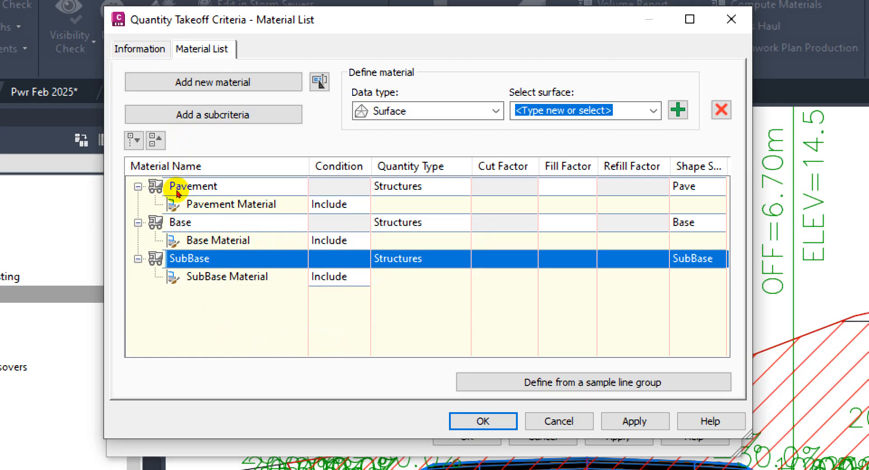
Step: Rename the Pavement material in the Material List criteria as AC-WC
click(176, 132)
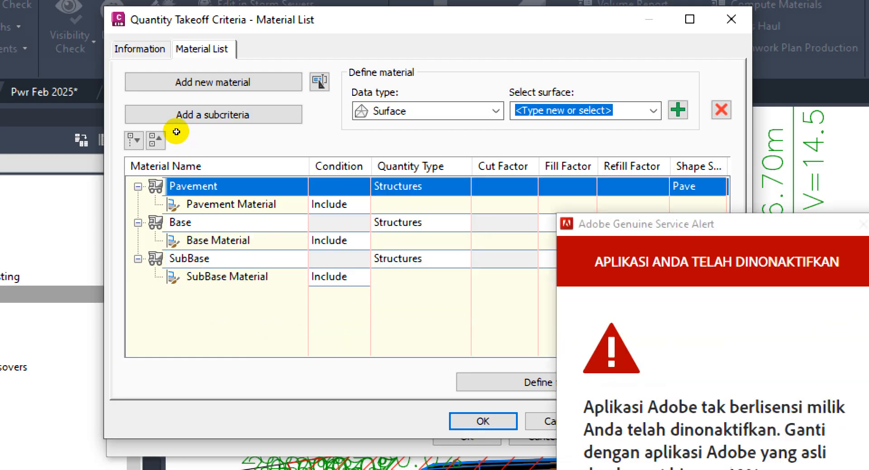
click(501, 336)
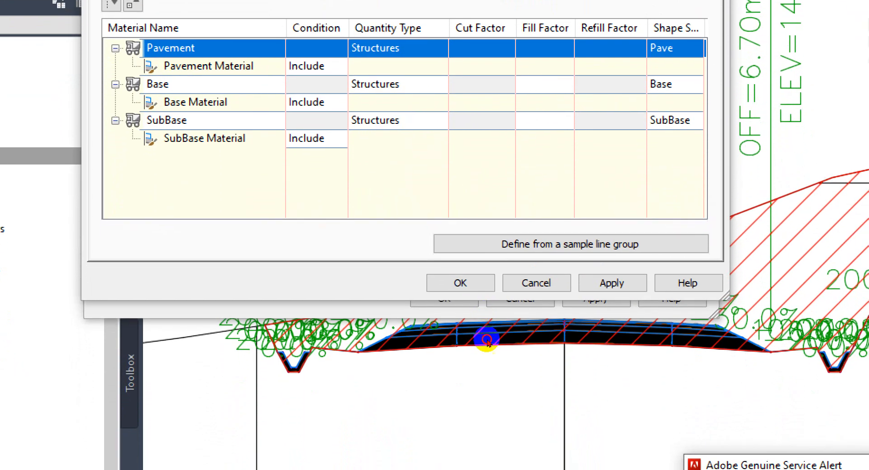
key(alt+space)
drag(452, 401, 490, 454)
drag(454, 345, 474, 446)
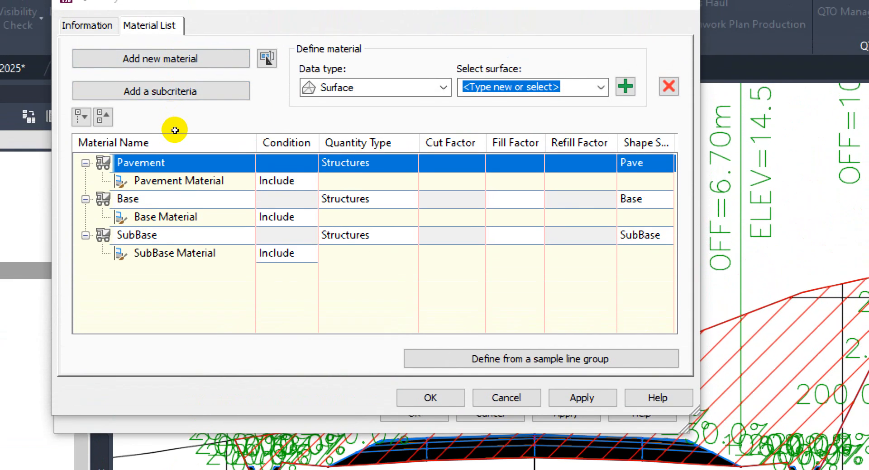
click(191, 131)
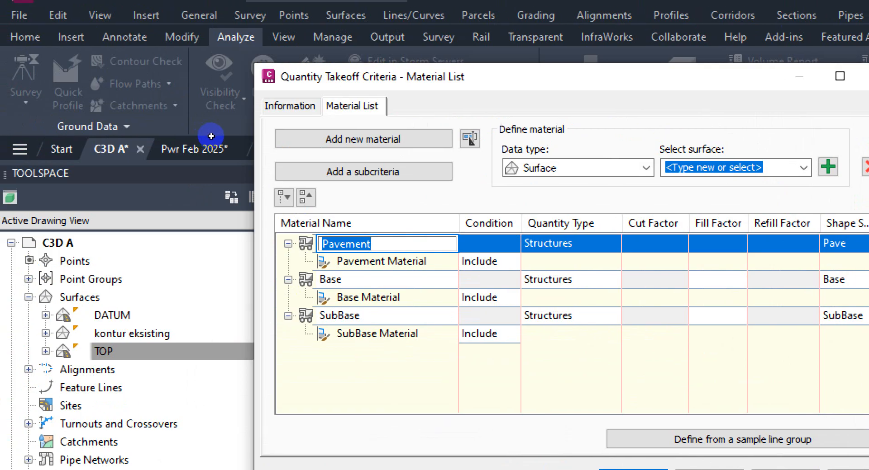
click(192, 149)
click(193, 131)
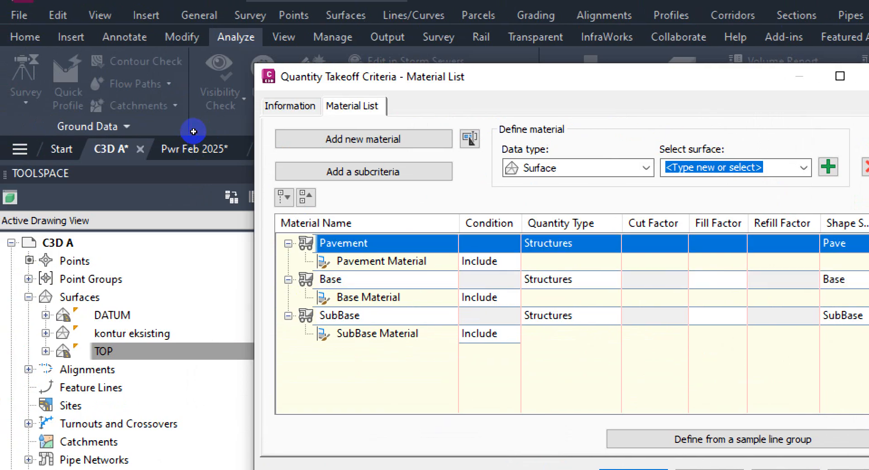
click(200, 132)
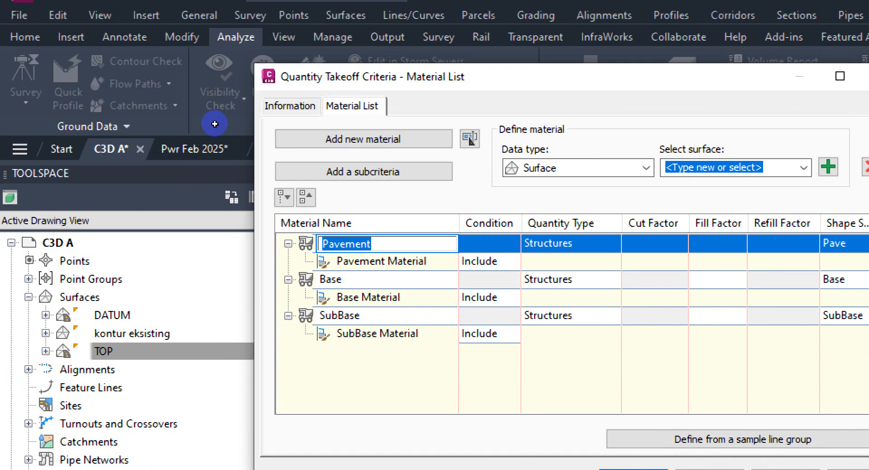
text(AC)
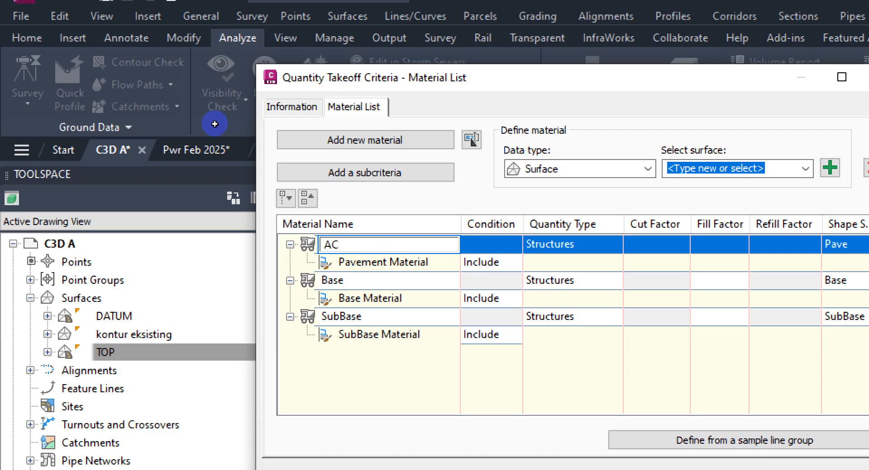
text(-WC)
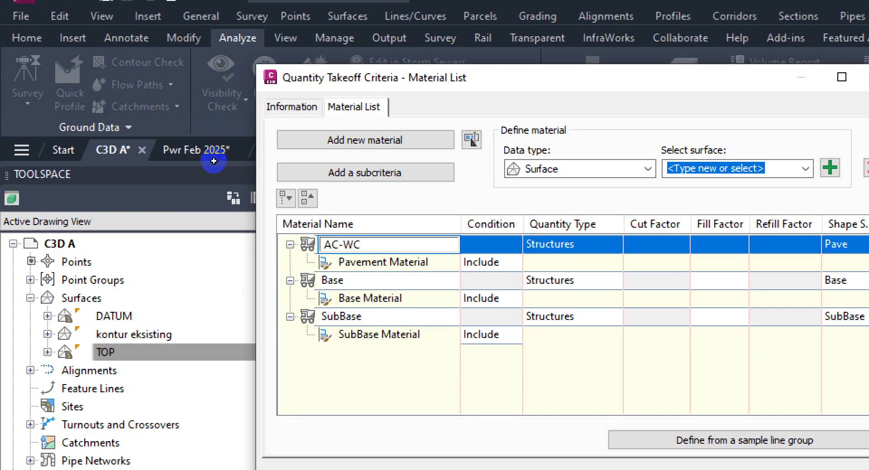
key(Return)
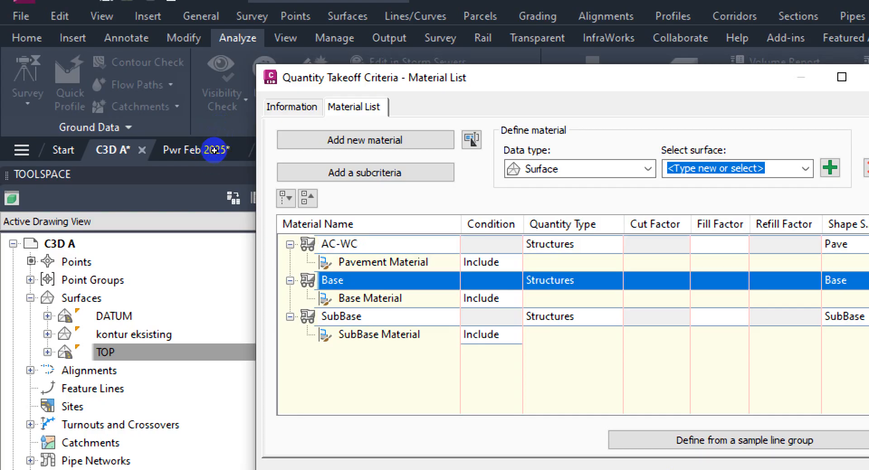
Step: Rename the Base material as LPA and the SubBase material as LPB
key(F2)
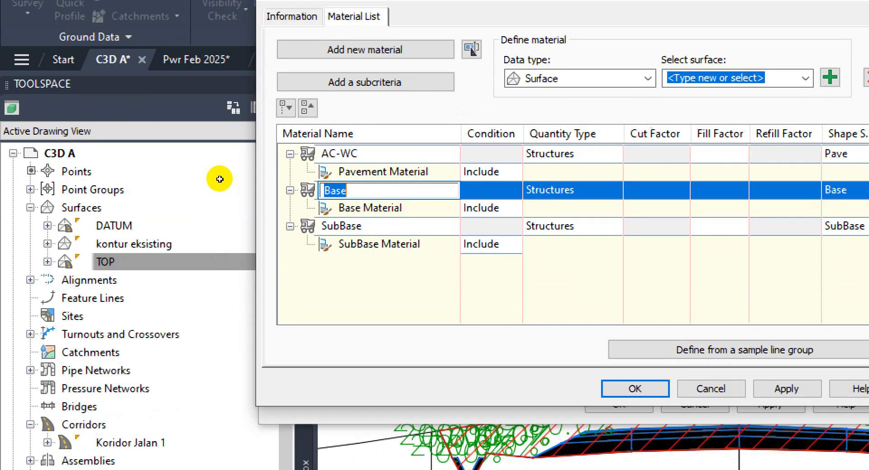
text(LPA)
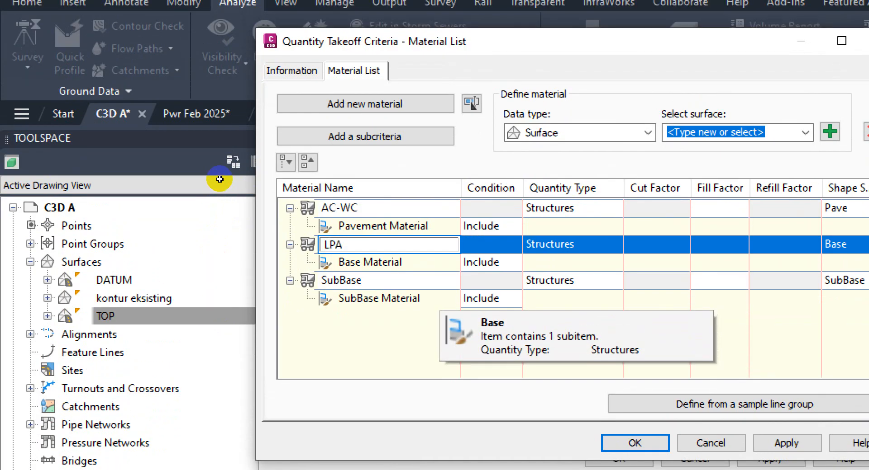
key(Return)
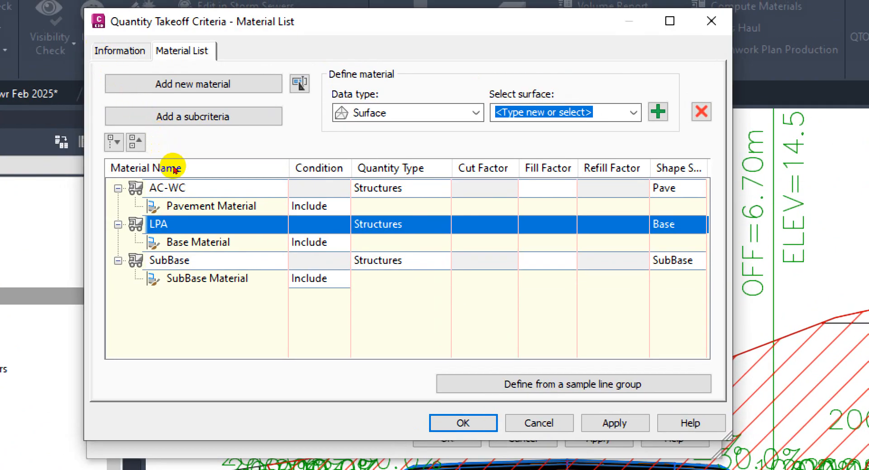
click(174, 261)
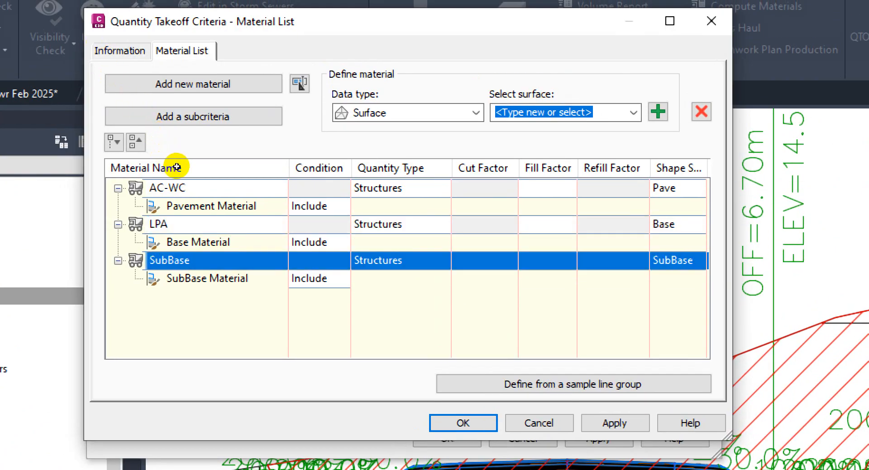
click(180, 261)
text(LPB)
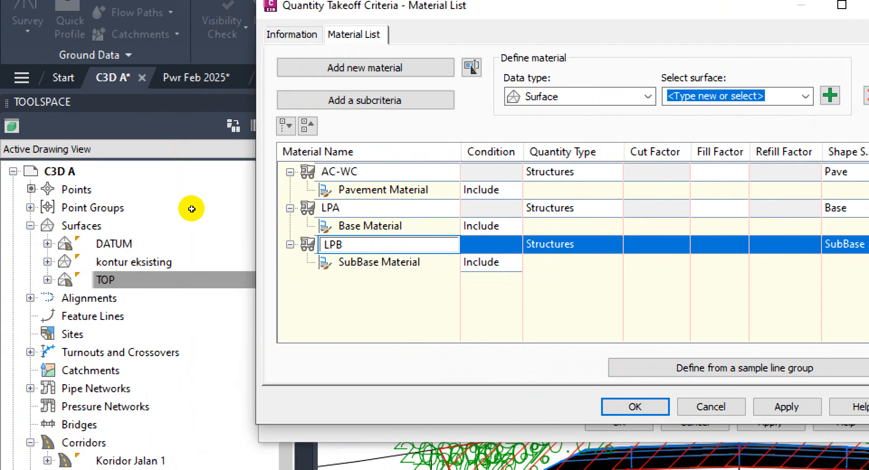
key(Return)
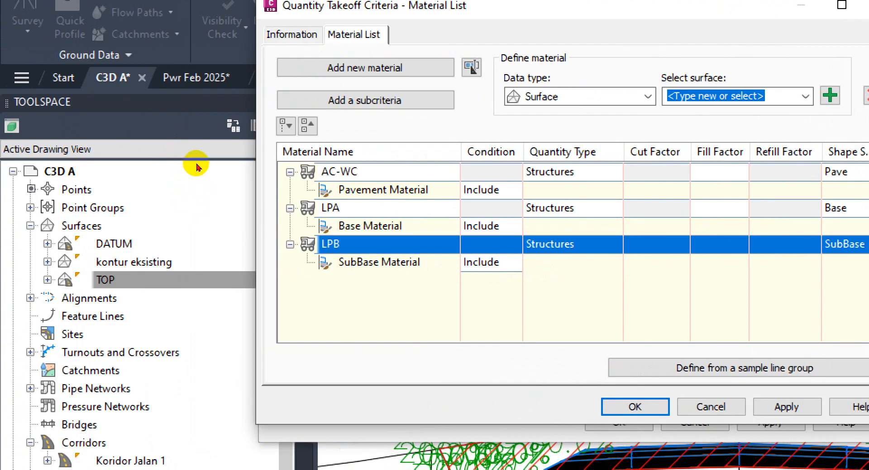
Step: Add a new material to the Material List criteria and name it AC-BC
click(197, 80)
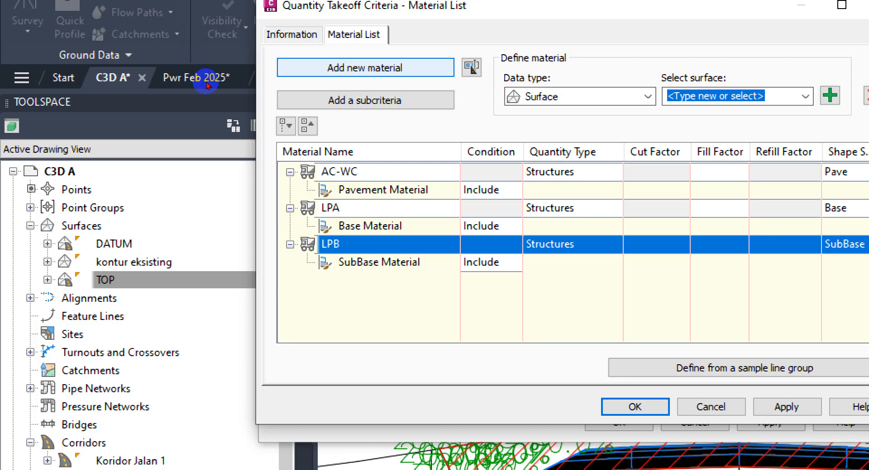
click(365, 68)
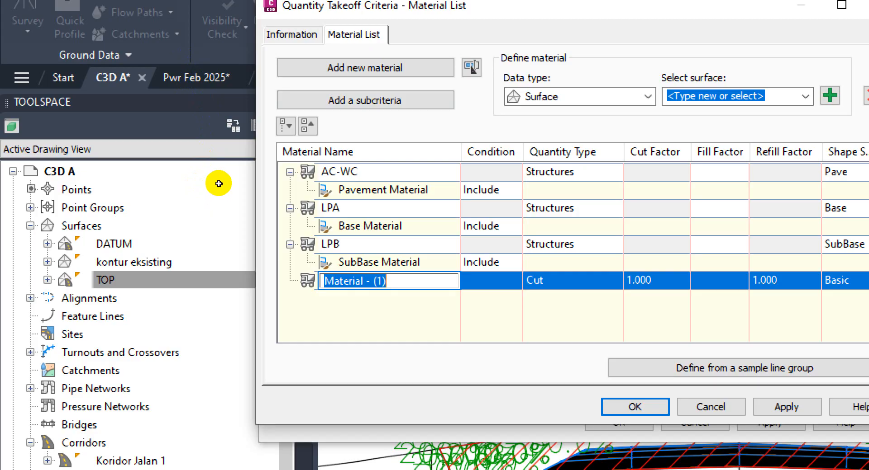
text(AC-BC)
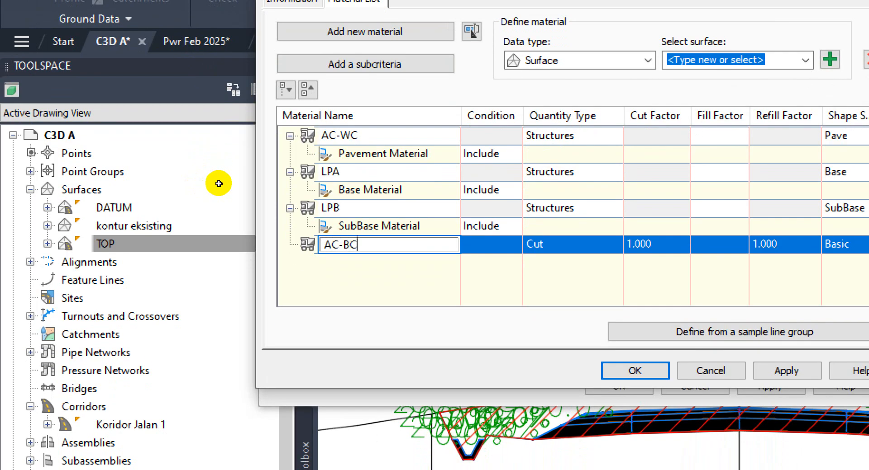
key(Return)
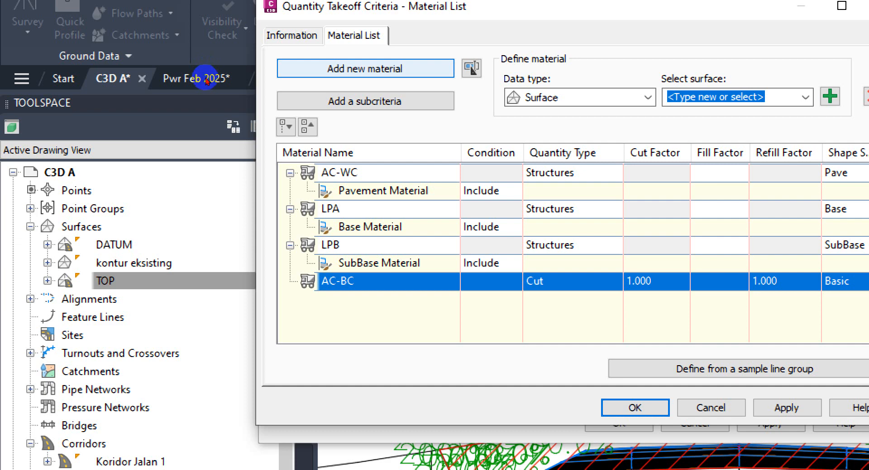
Step: Add a new material to the Material List criteria and name it SAL. DRAINASE
click(407, 69)
click(377, 300)
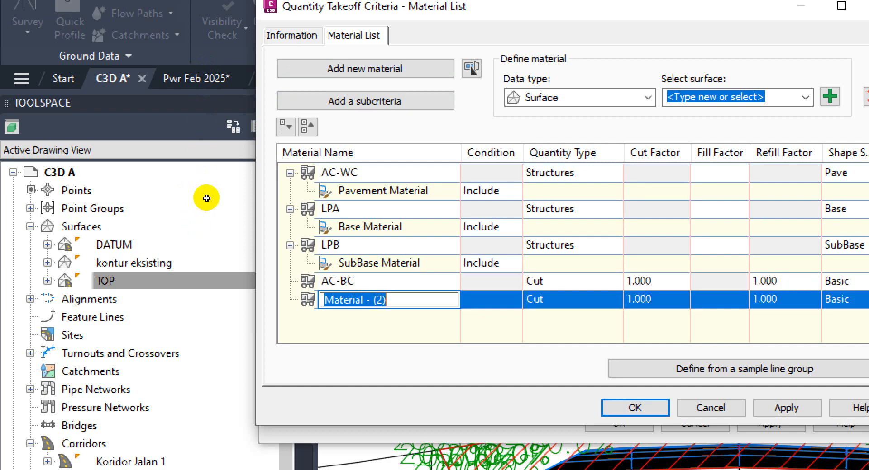
text(SAL/)
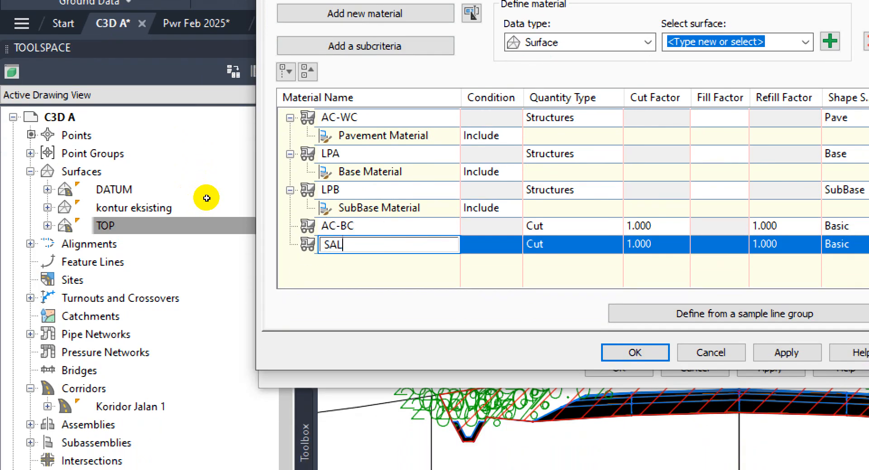
text( DRAINASE)
key(Return)
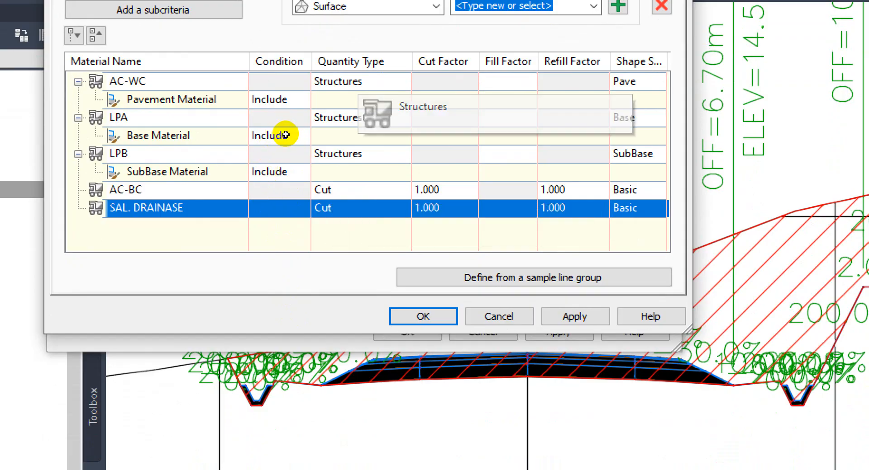
Step: Set the AC-BC material's quantity type to Structures
click(304, 188)
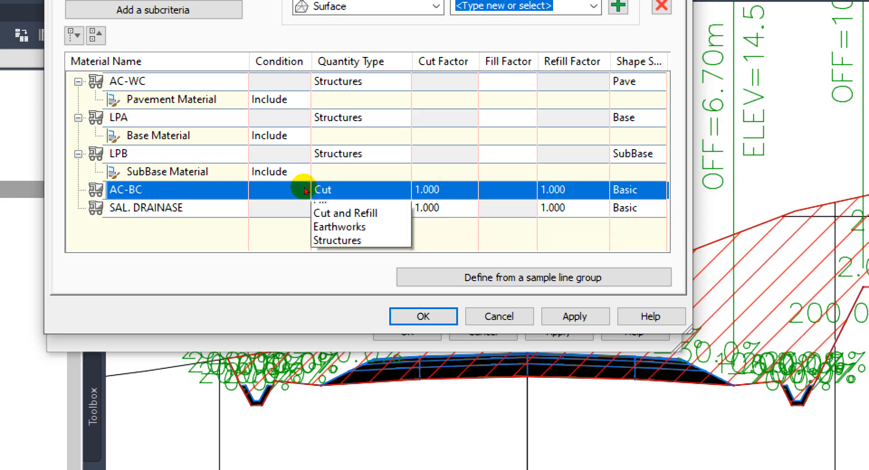
key(Down)
key(Down)
key(Down)
key(Down)
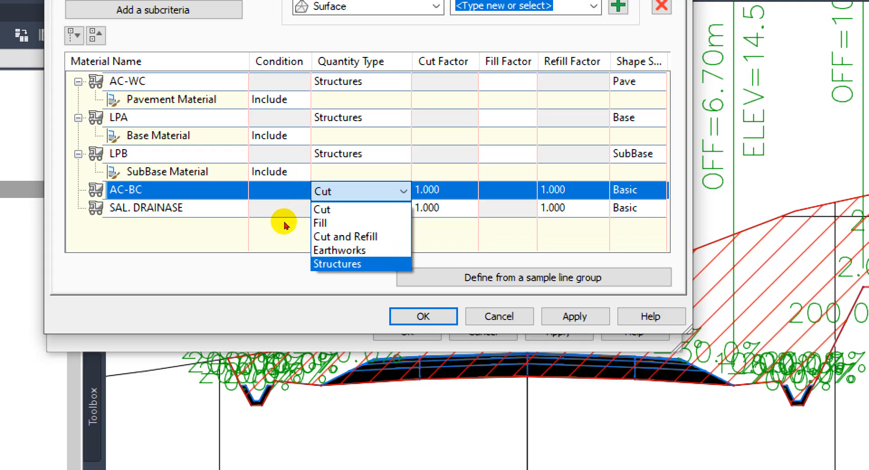
click(283, 224)
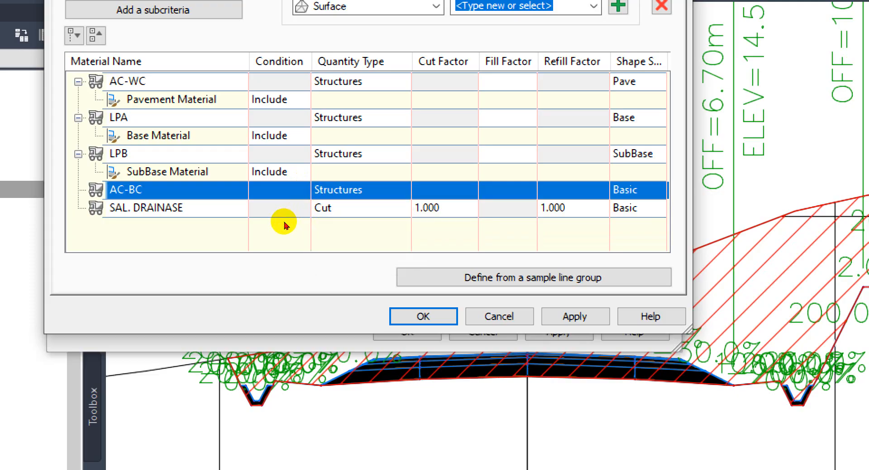
Step: Set the SAL. DRAINASE material's quantity type to Structures
click(292, 201)
key(Down)
key(Down)
key(Down)
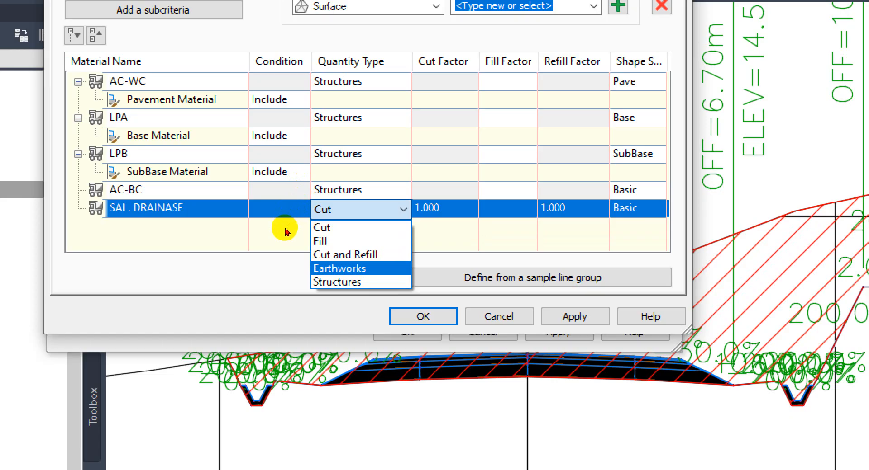
key(Down)
click(287, 229)
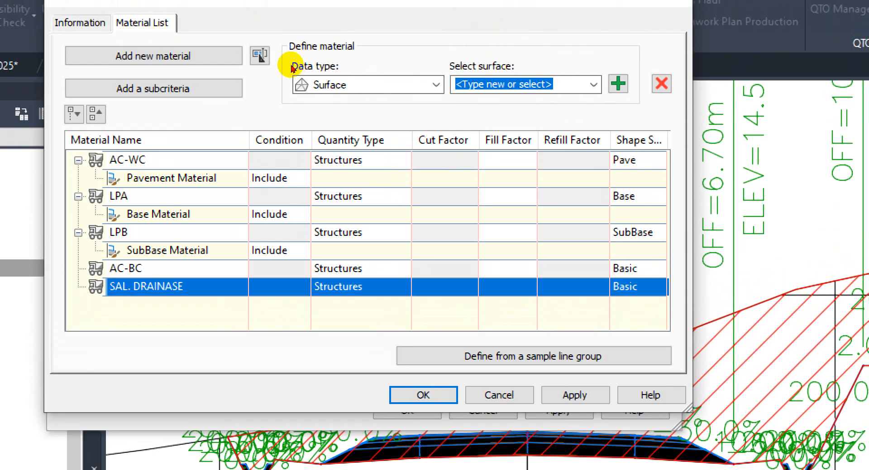
Step: Review the entries in the material list, from the Pavement Material shape under AC-WC to SAL. DRAINASE
click(194, 143)
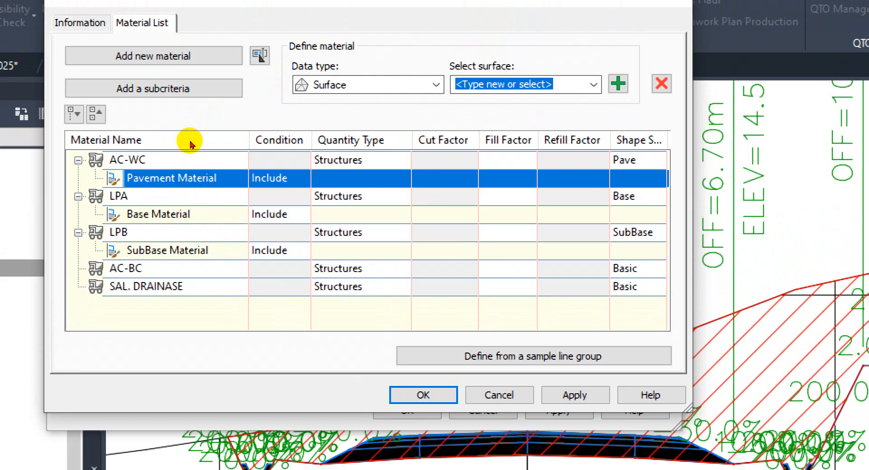
key(a)
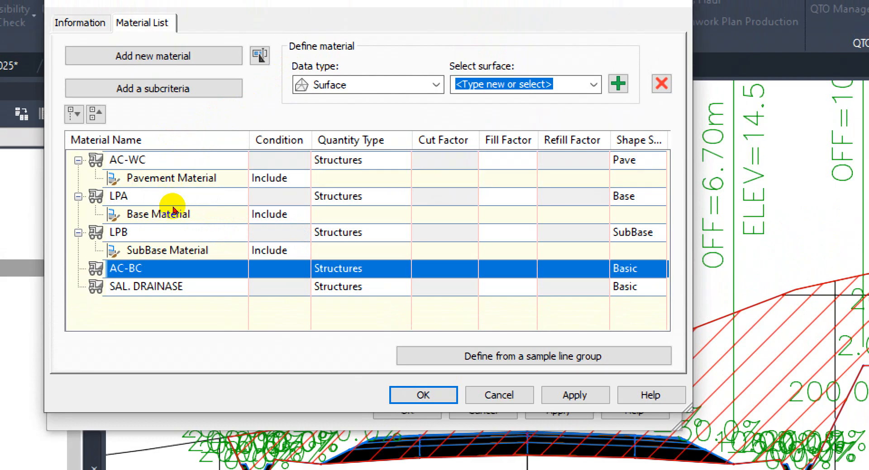
key(Down)
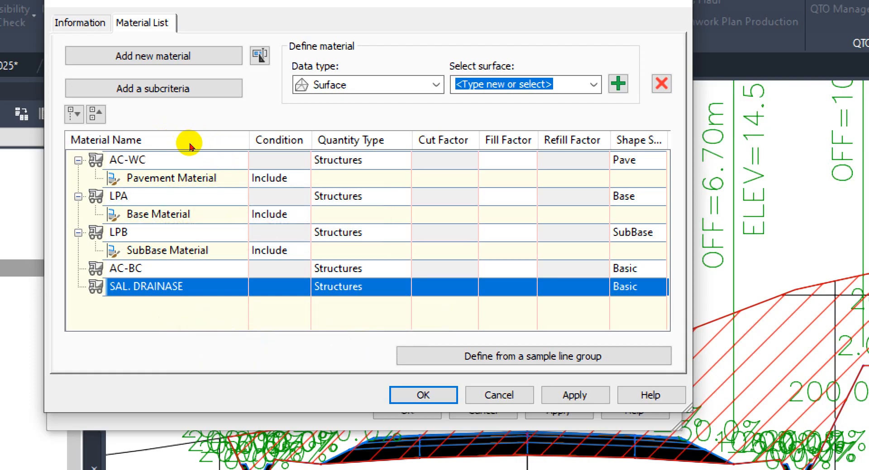
key(Up)
key(Up)
key(Up)
key(Up)
key(Up)
key(Up)
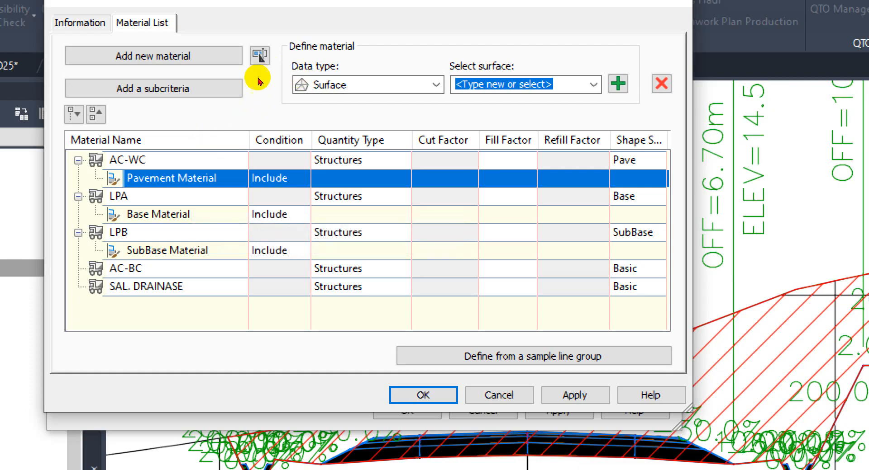
Step: Check which surfaces are available for defining a material with the Surface data type
click(294, 94)
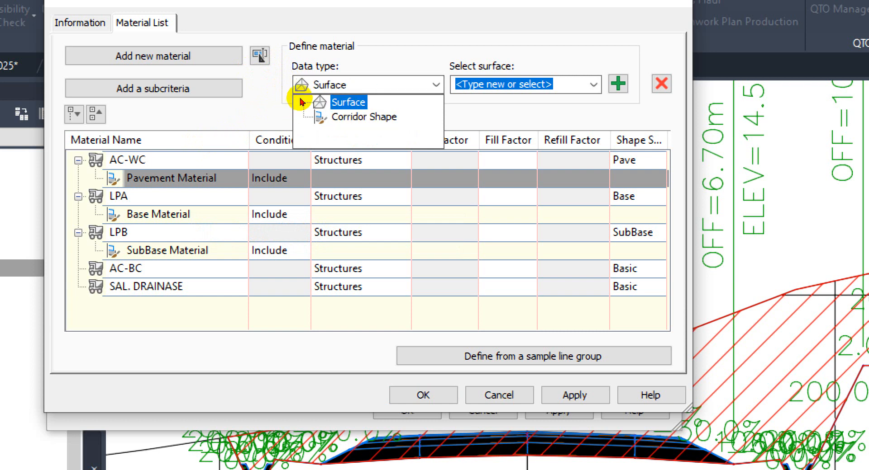
click(313, 102)
click(404, 95)
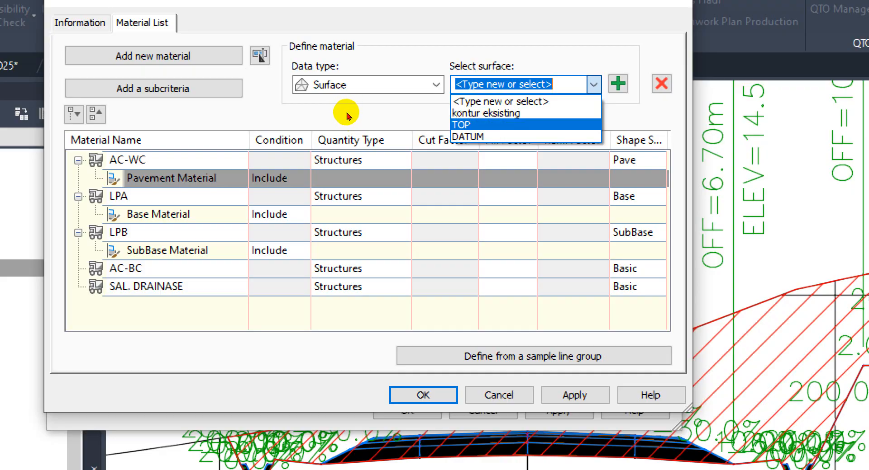
click(276, 110)
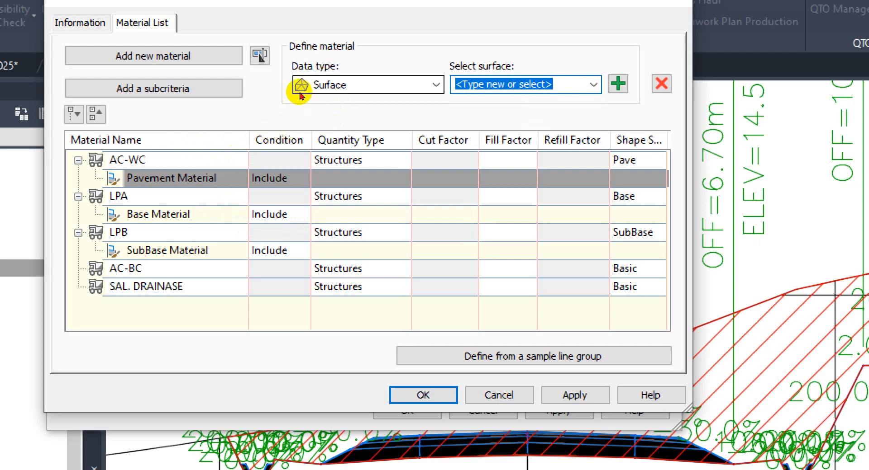
Step: Set the data type for defining materials to Corridor Shape and check the available corridor shapes
click(280, 93)
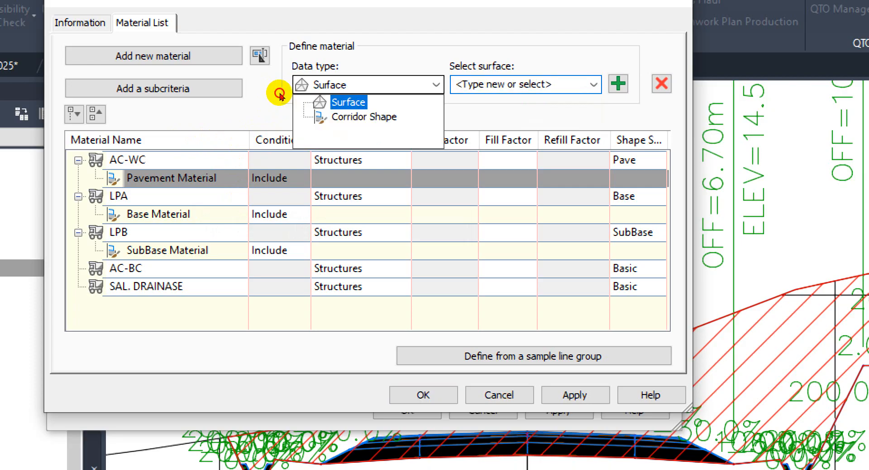
click(297, 116)
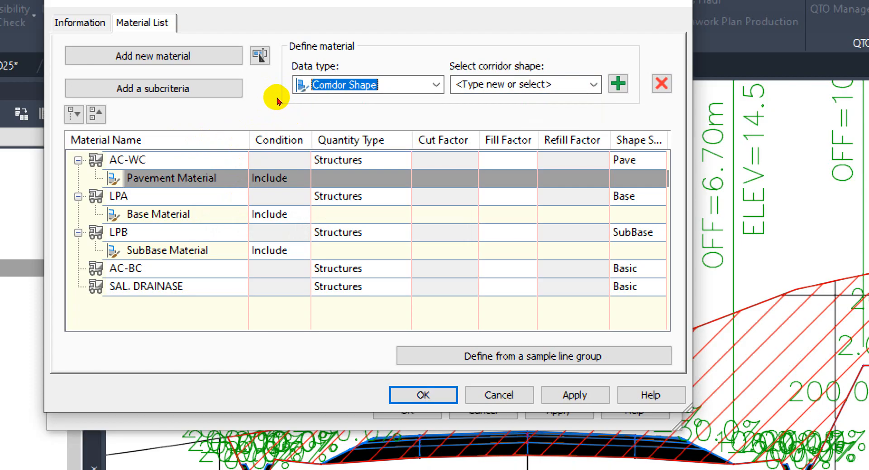
click(401, 93)
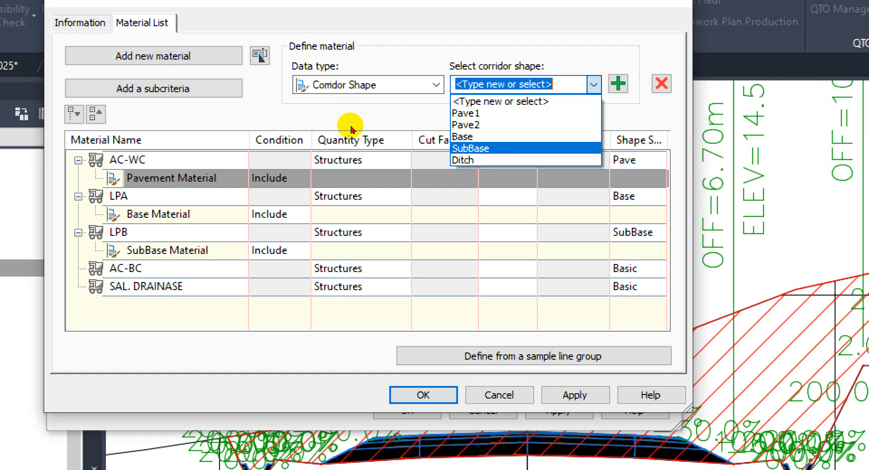
click(322, 115)
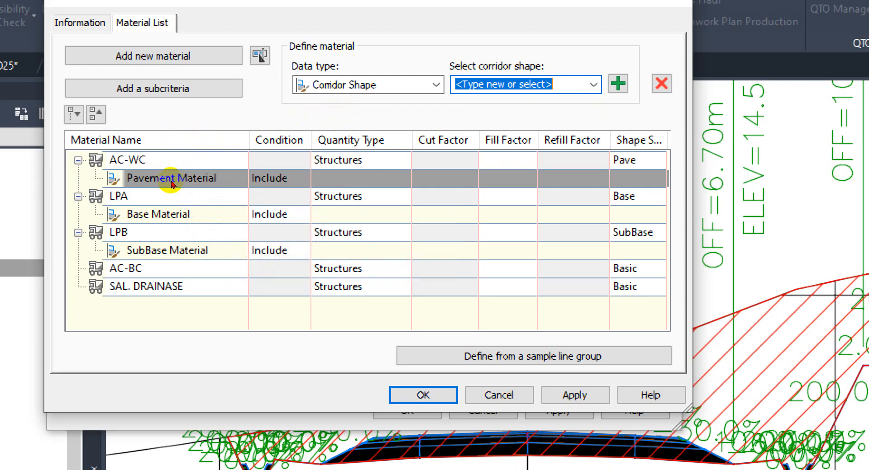
Step: Add the Pave2 corridor shape to the AC-BC material
click(156, 269)
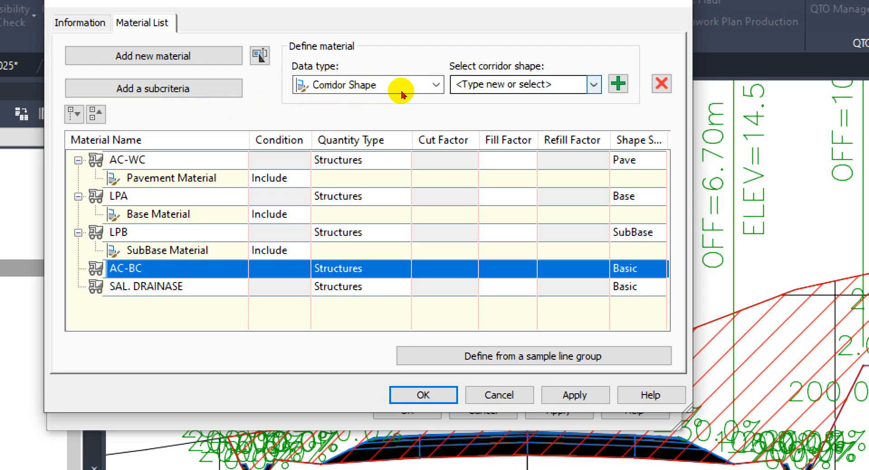
click(594, 84)
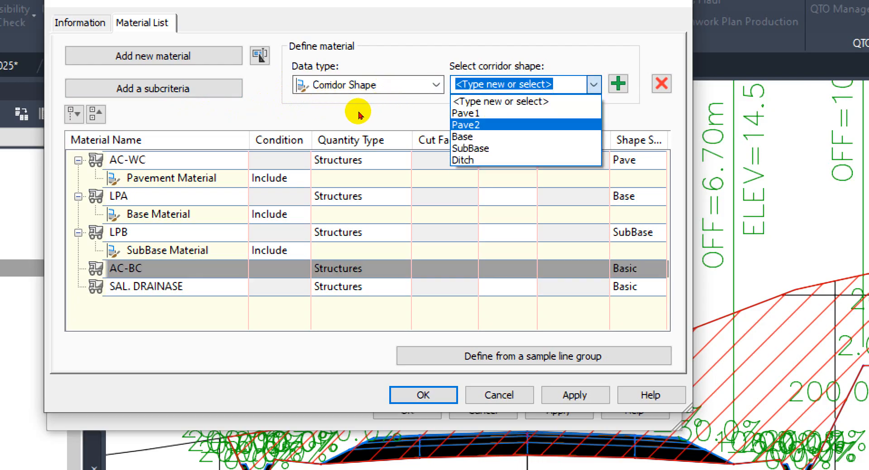
click(524, 125)
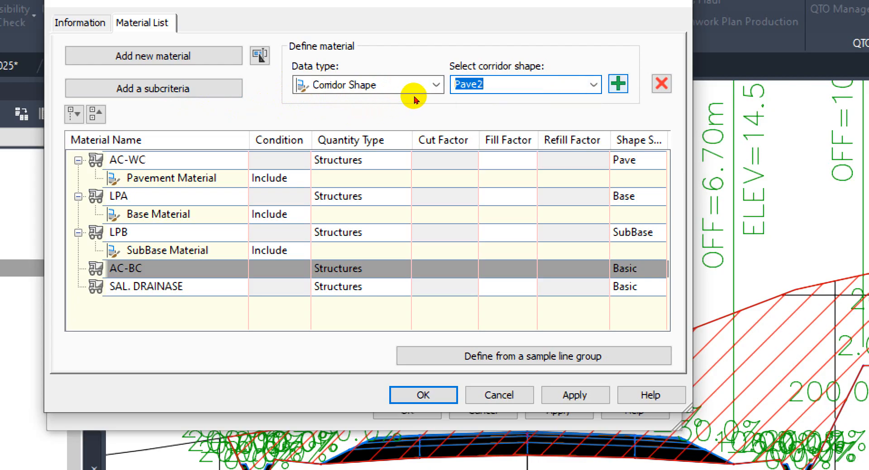
click(618, 84)
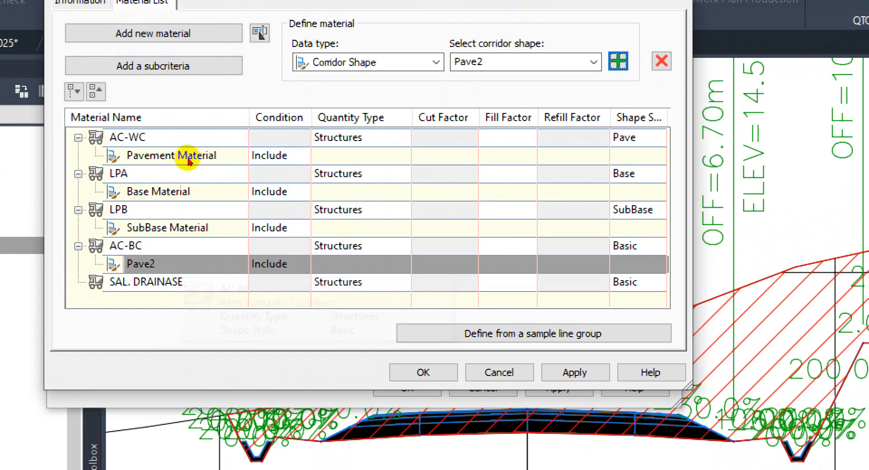
Step: Replace the Pavement Material shape under AC-WC with the Pave1 corridor shape
click(189, 143)
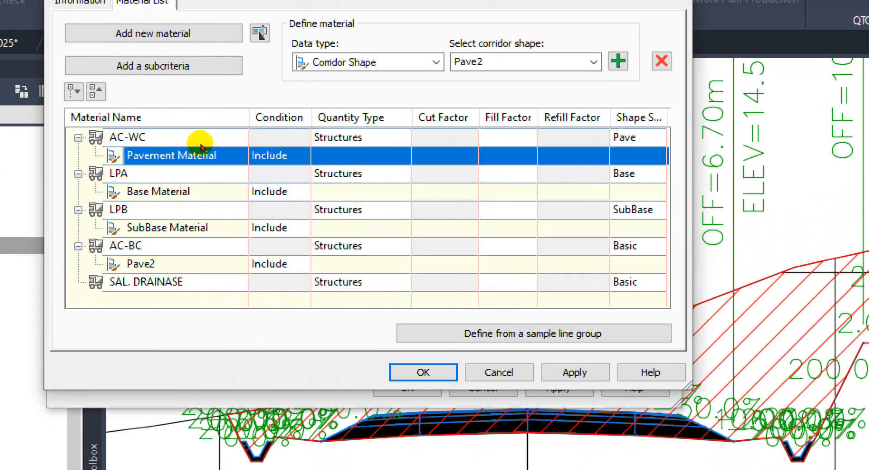
click(185, 186)
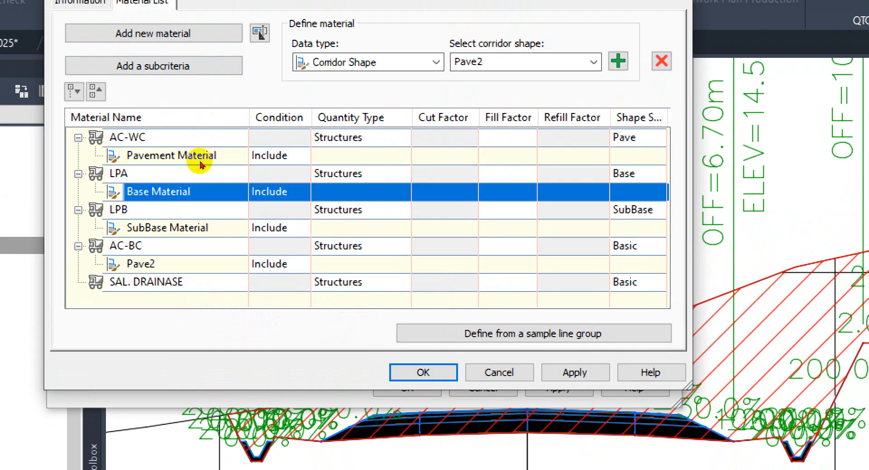
key(Down)
key(Down)
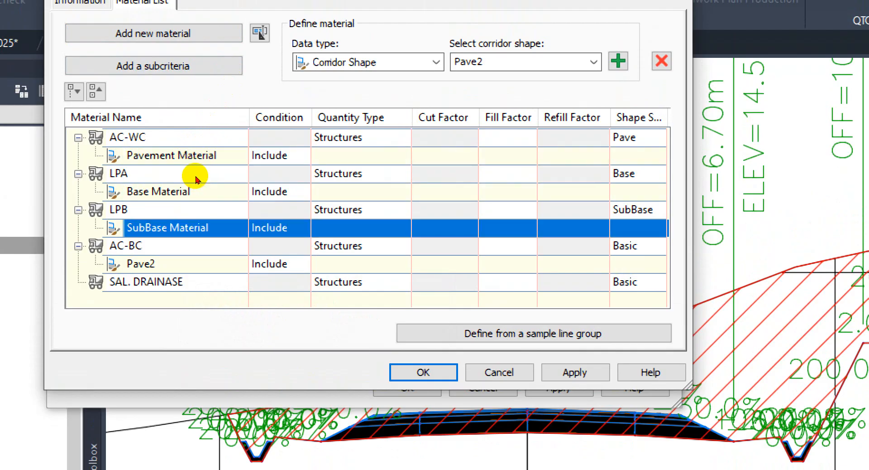
click(209, 149)
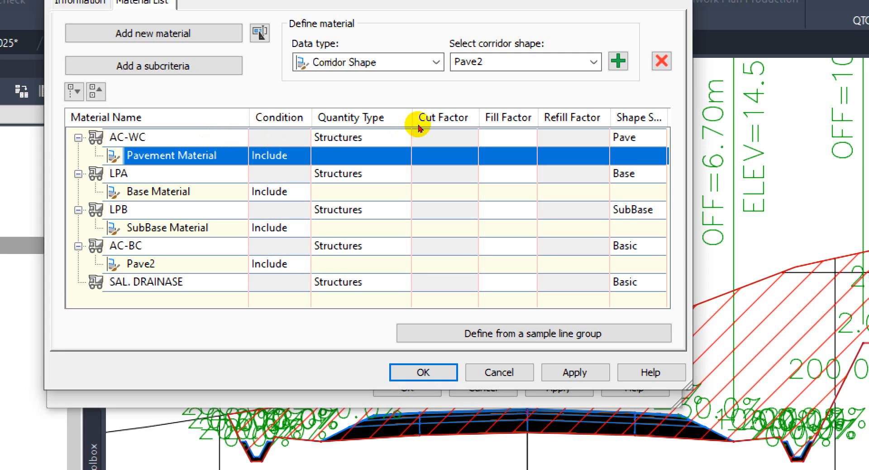
click(437, 96)
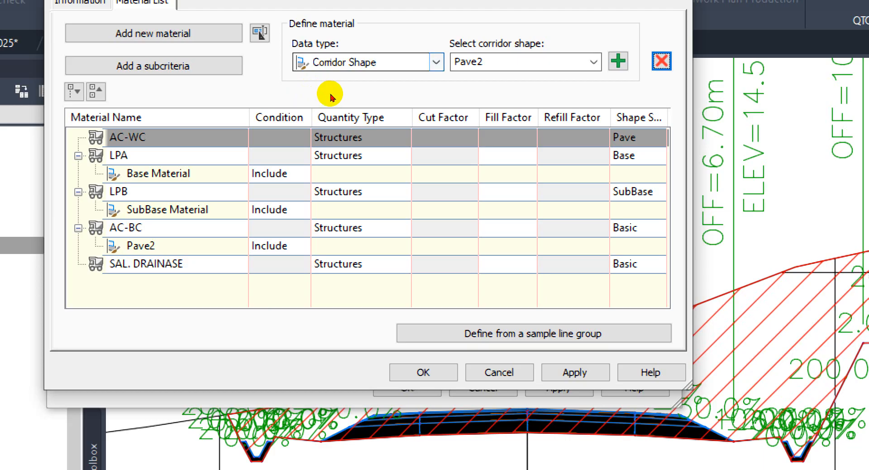
key(Tab)
click(593, 62)
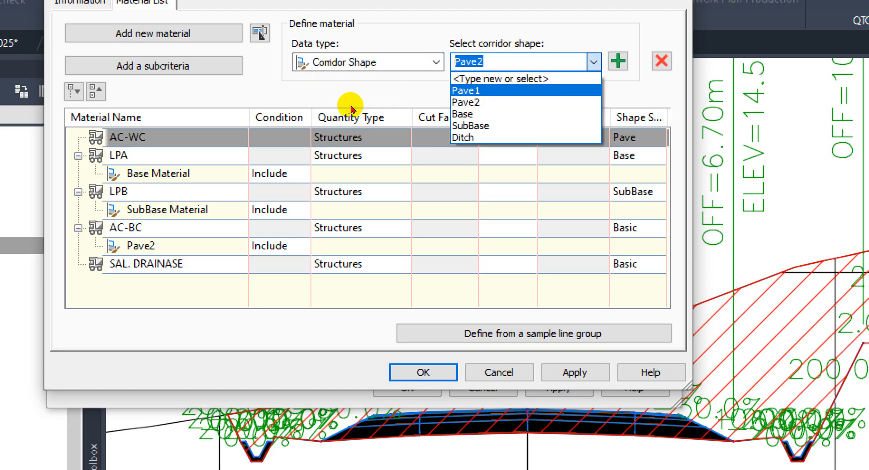
click(466, 90)
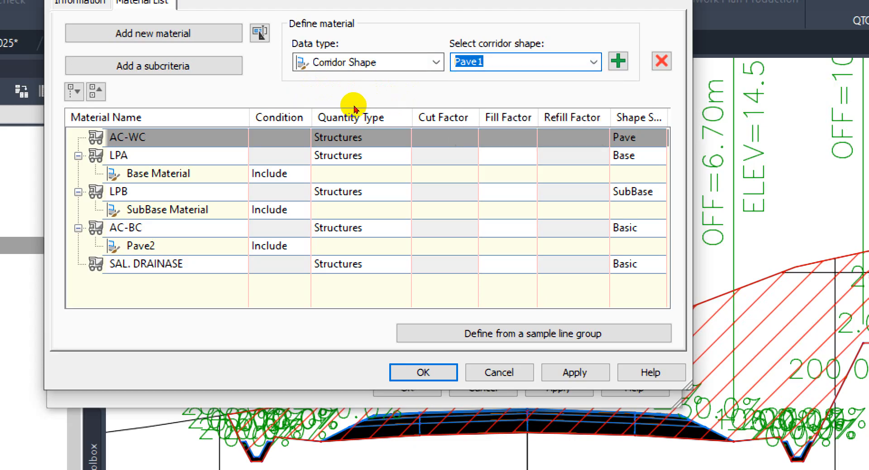
click(618, 61)
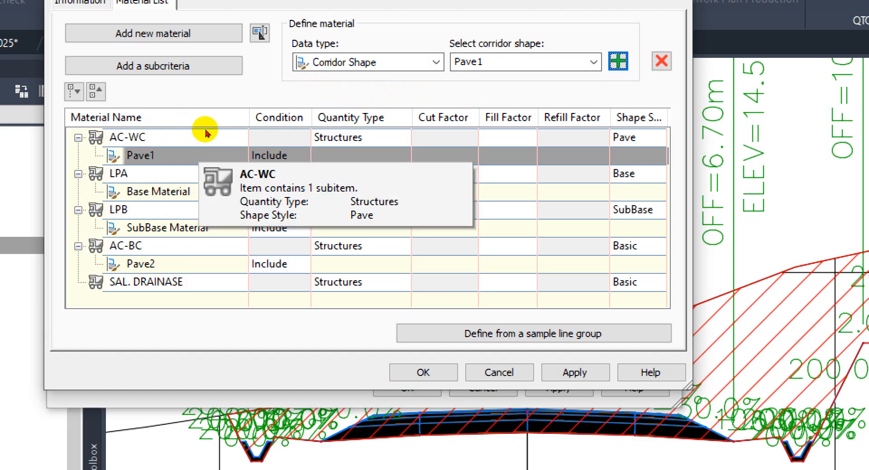
Step: Replace the Base Material shape under LPA with the Base corridor shape
click(191, 161)
click(661, 61)
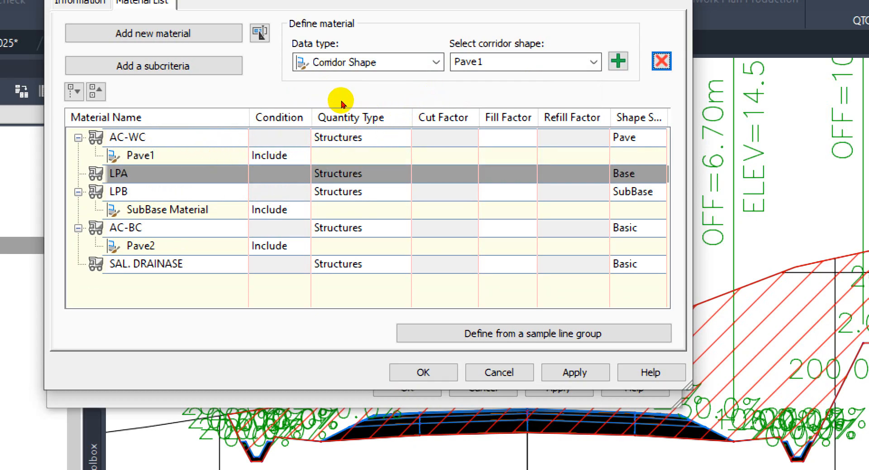
click(593, 62)
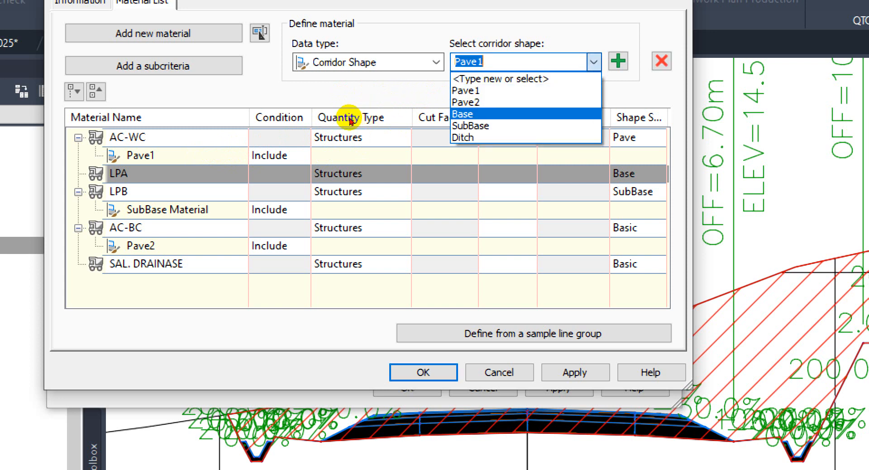
key(Return)
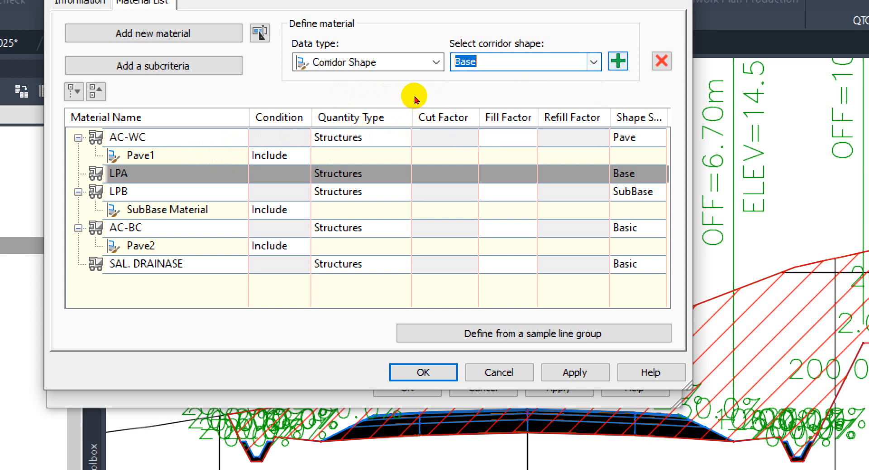
click(618, 61)
Step: Replace the SubBase Material shape under LPB with the SubBase corridor shape
click(155, 228)
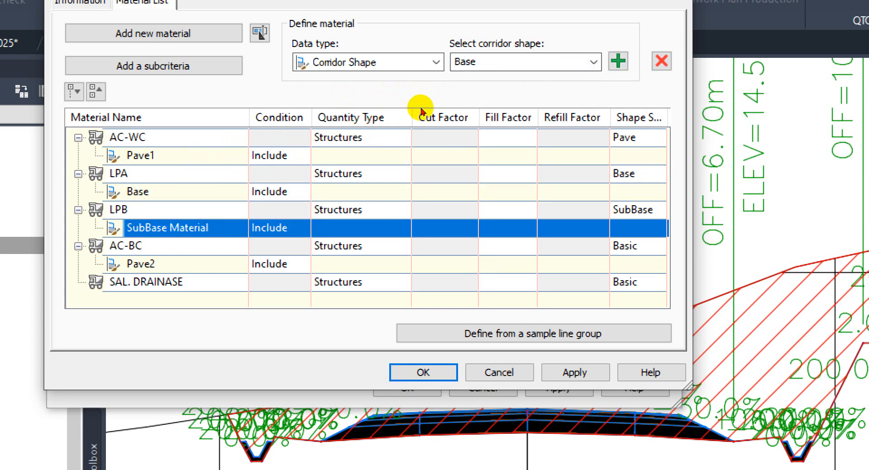
click(661, 61)
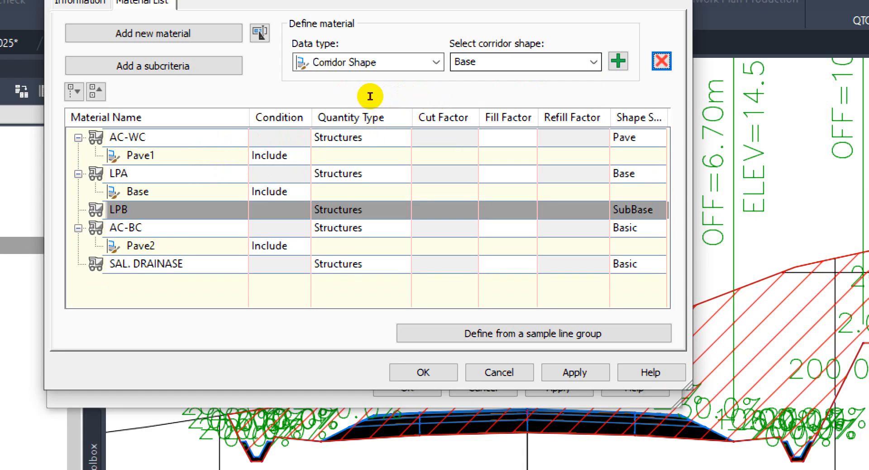
click(593, 62)
key(Down)
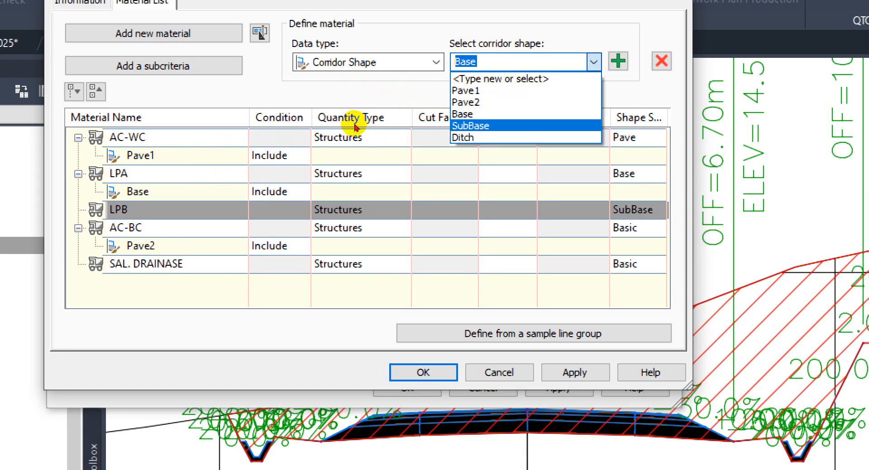
key(Return)
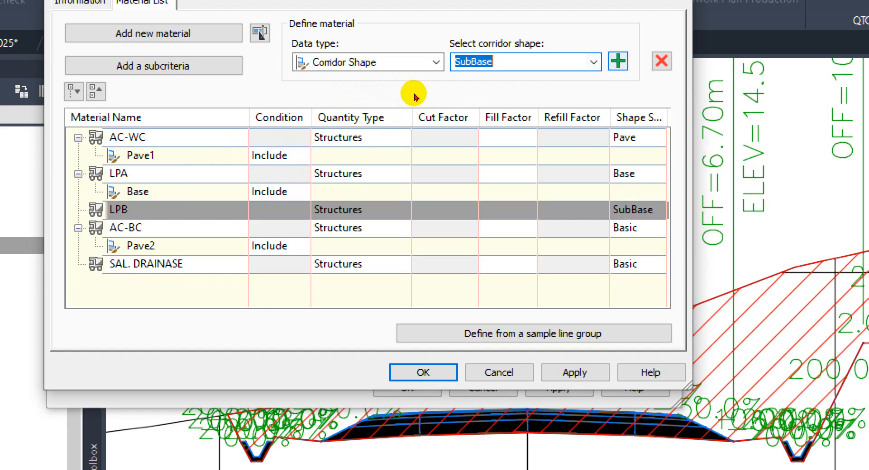
key(Tab)
key(Return)
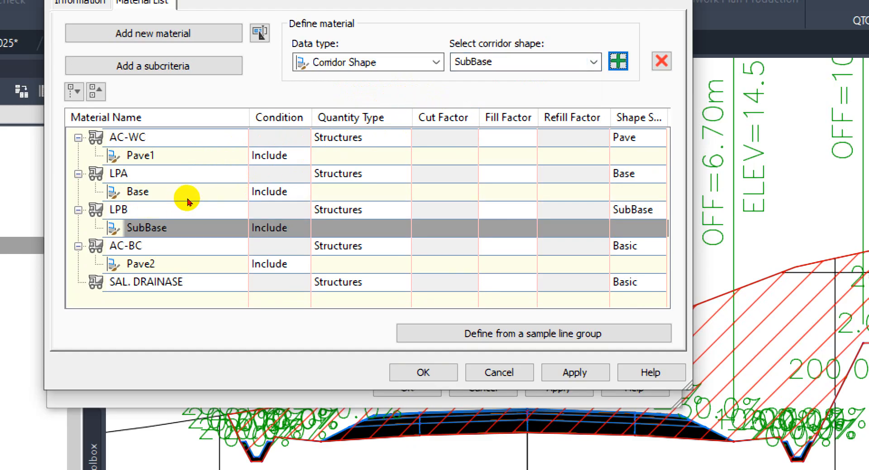
Step: Add the Ditch corridor shape to the SAL. DRAINASE material
click(164, 265)
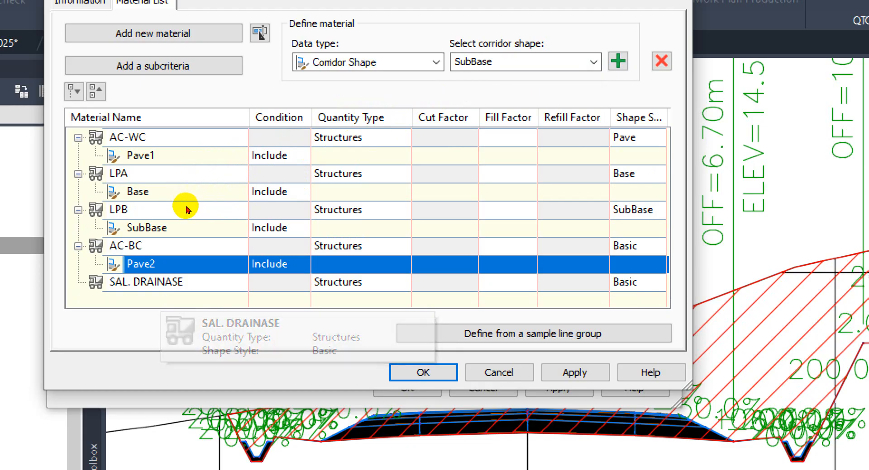
key(Down)
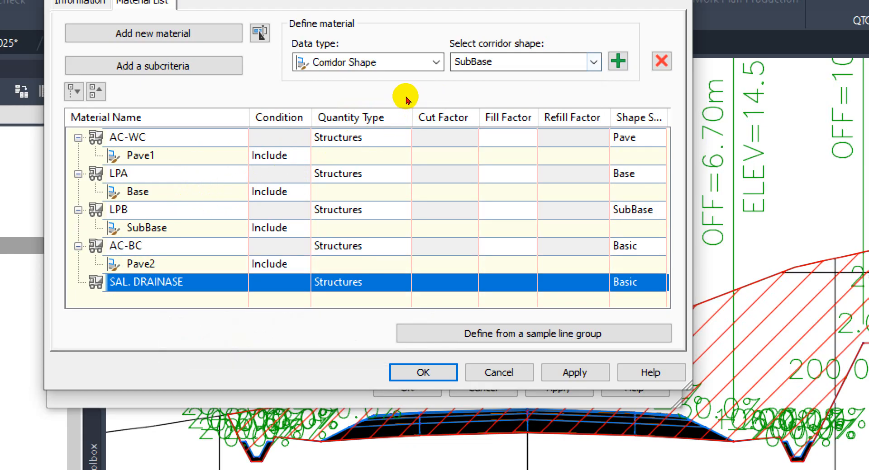
click(593, 62)
key(Return)
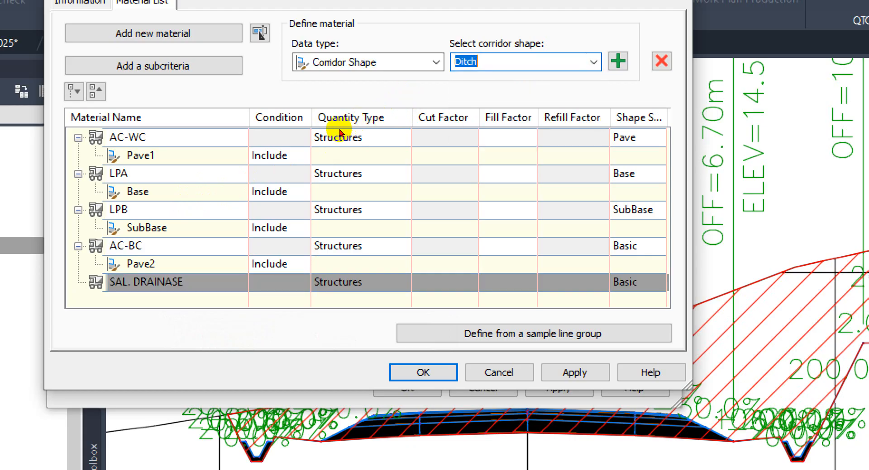
click(618, 61)
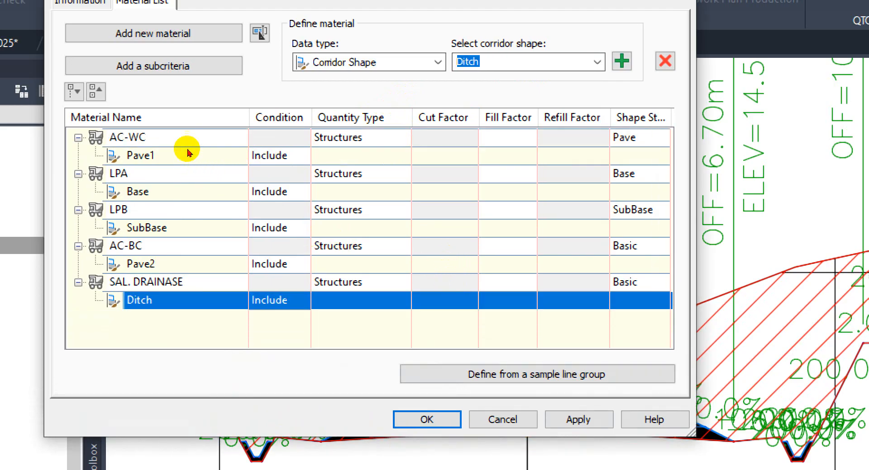
Step: Review the corridor shape linked to each material, from AC-WC down to SAL. DRAINASE
click(178, 134)
key(Down)
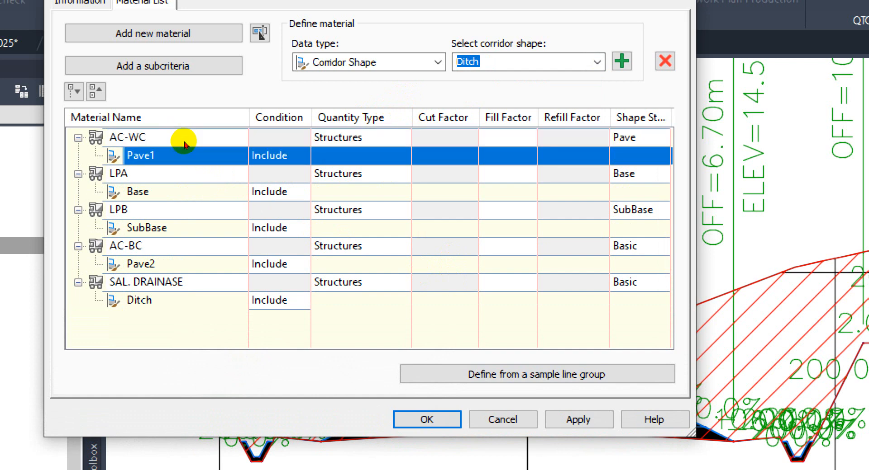
key(Down)
key(Down)
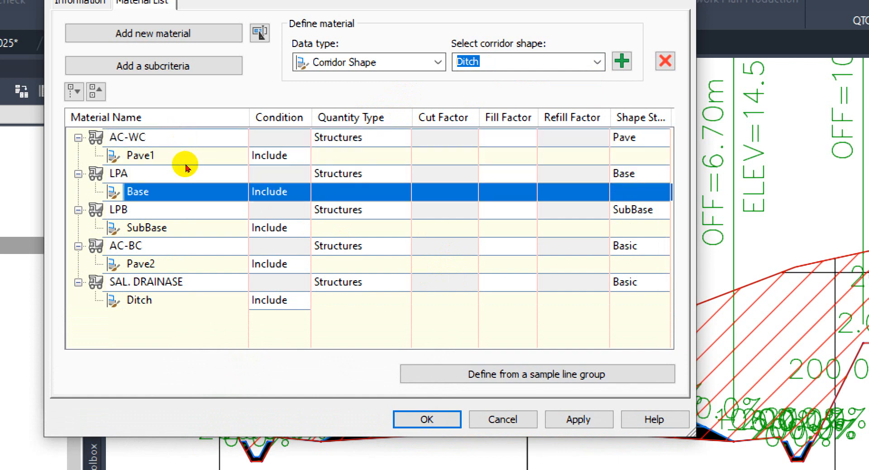
key(Down)
key(Down)
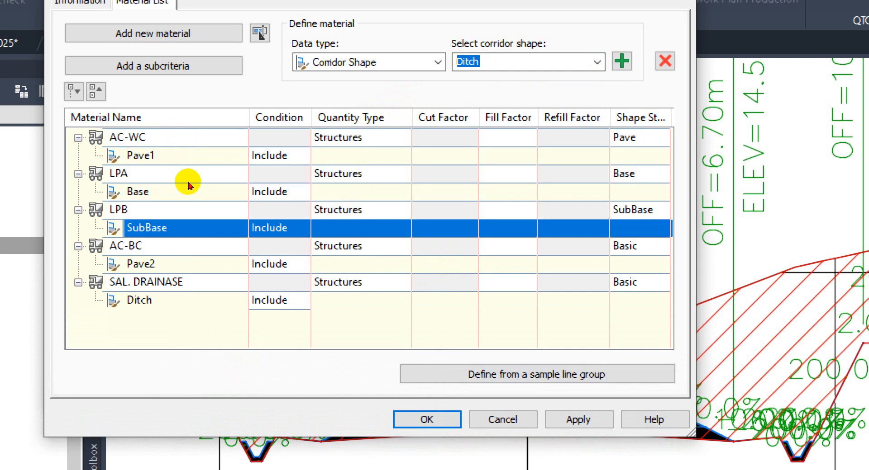
key(Down)
key(Down)
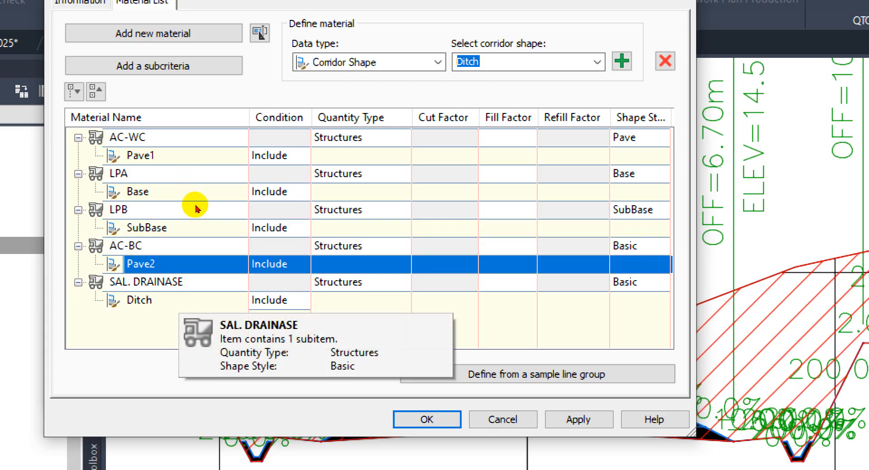
key(Down)
key(Down)
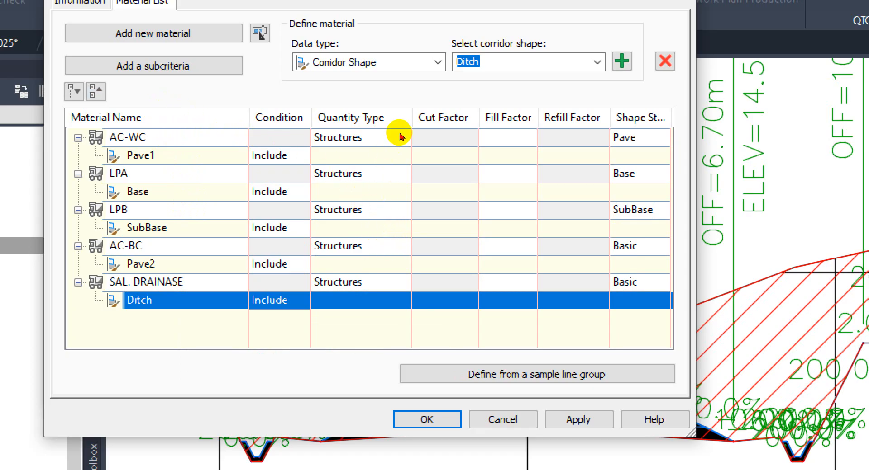
Step: Adjust the material table's column widths so the Shape Style column fits in full
drag(312, 123, 301, 120)
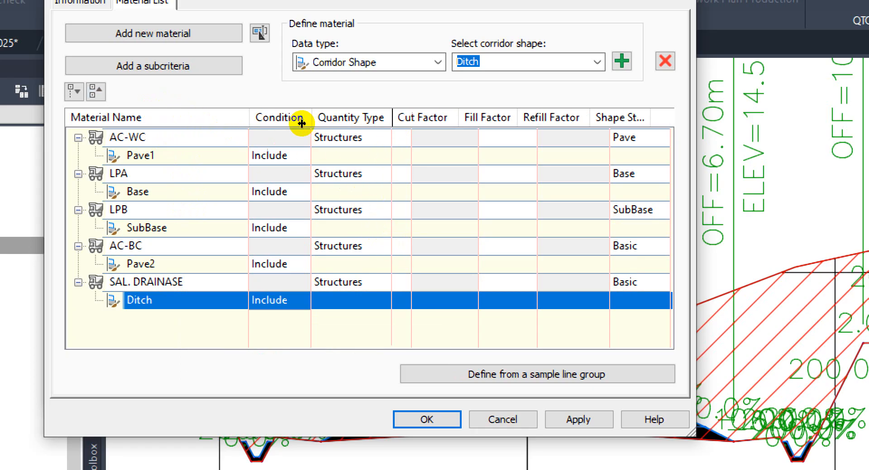
drag(231, 122, 208, 122)
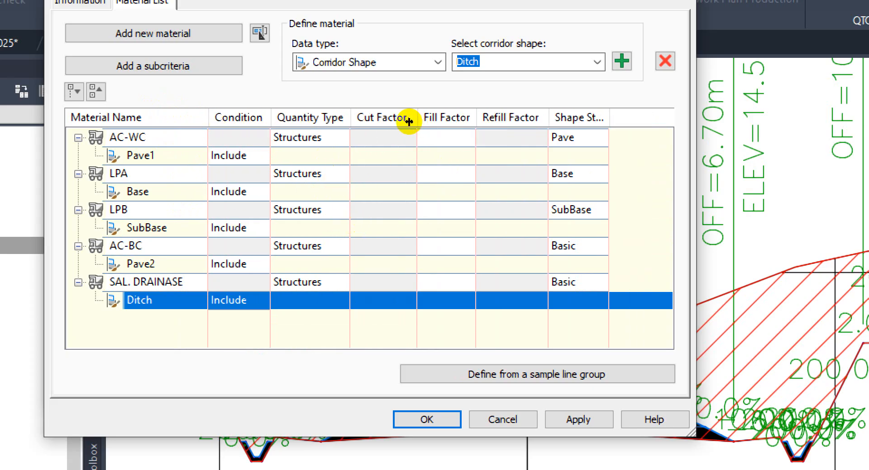
mouse_move(409, 121)
mouse_down()
mouse_move(420, 121)
mouse_move(404, 130)
mouse_up()
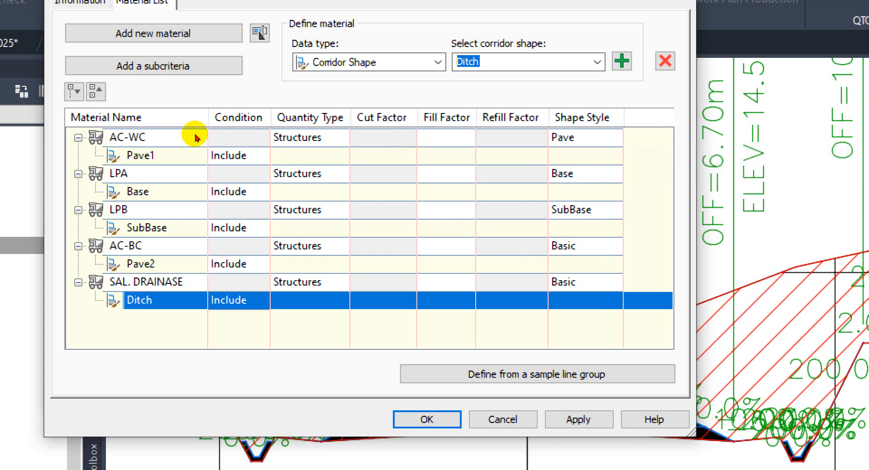
Step: Set the shape style of the AC-WC material to Pave1
click(603, 137)
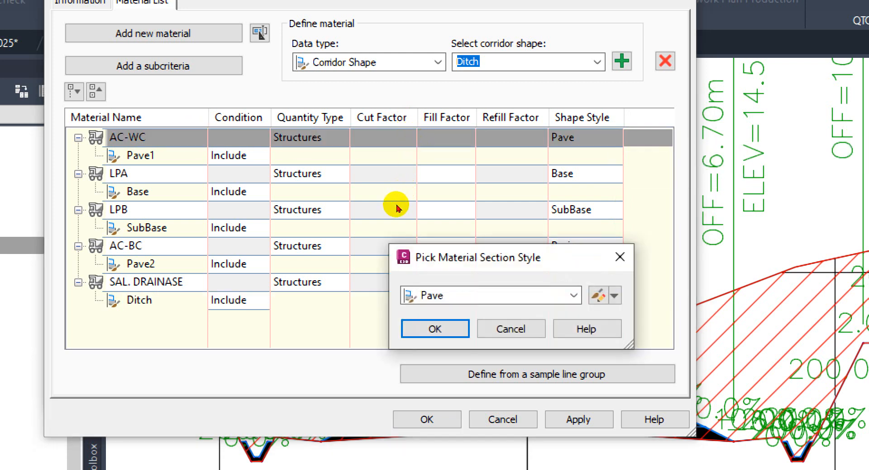
click(574, 296)
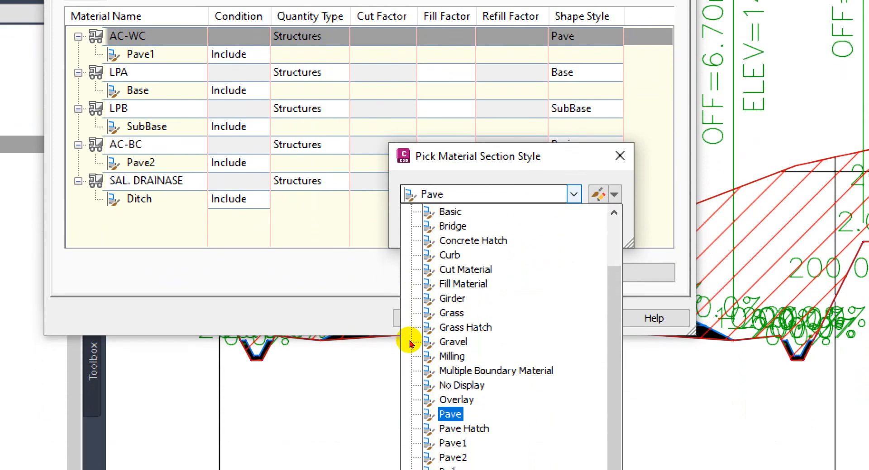
key(Down)
key(Down)
key(Down)
key(Down)
key(Down)
key(Down)
key(Up)
key(Up)
key(Up)
key(Up)
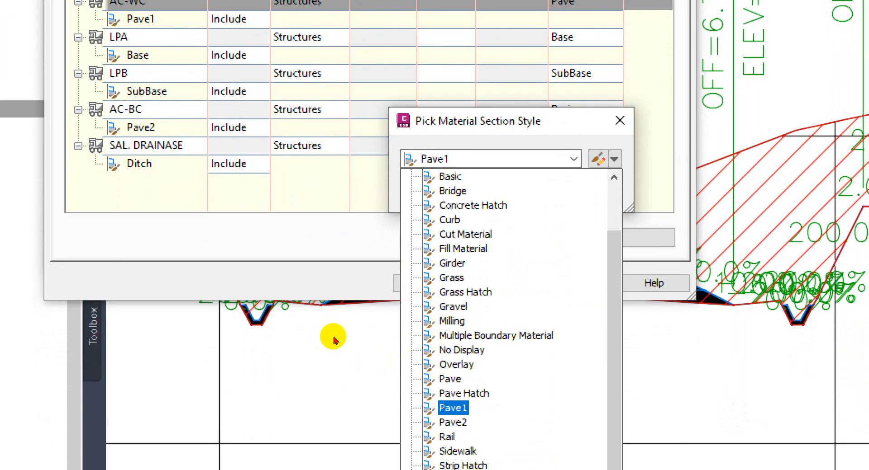
click(453, 408)
click(435, 192)
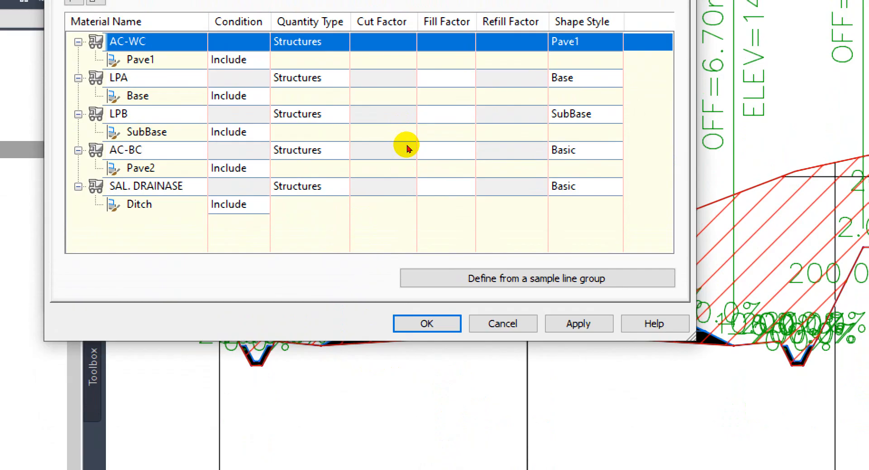
click(599, 19)
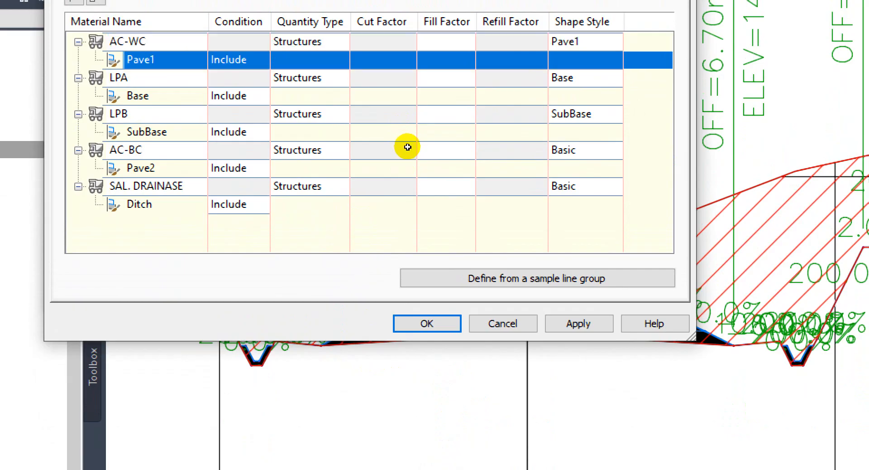
Step: Reselect Base as the shape style of the LPA material
click(591, 78)
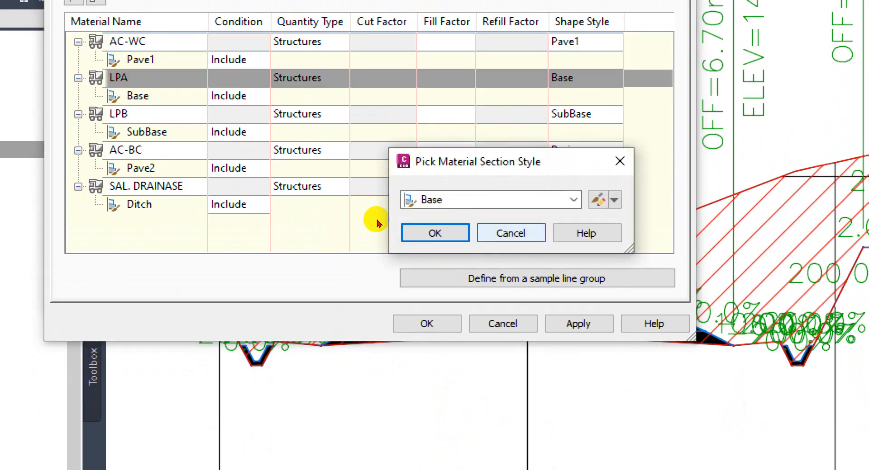
click(574, 200)
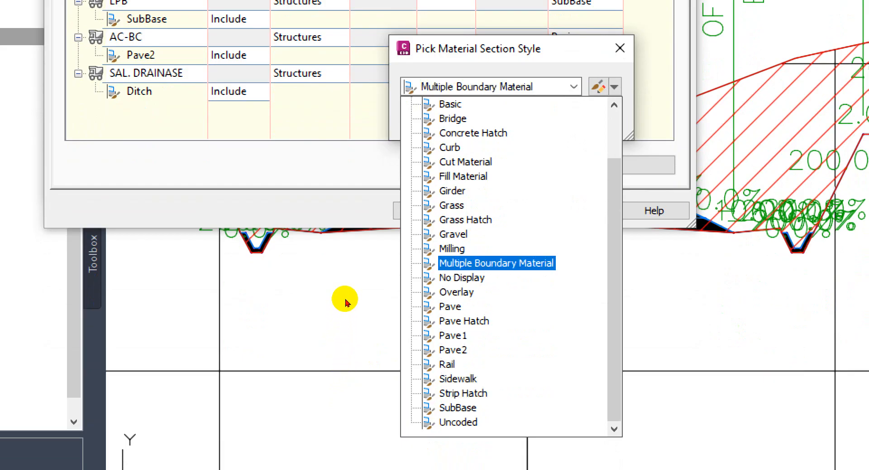
scroll(475, 264, up, 2)
click(449, 148)
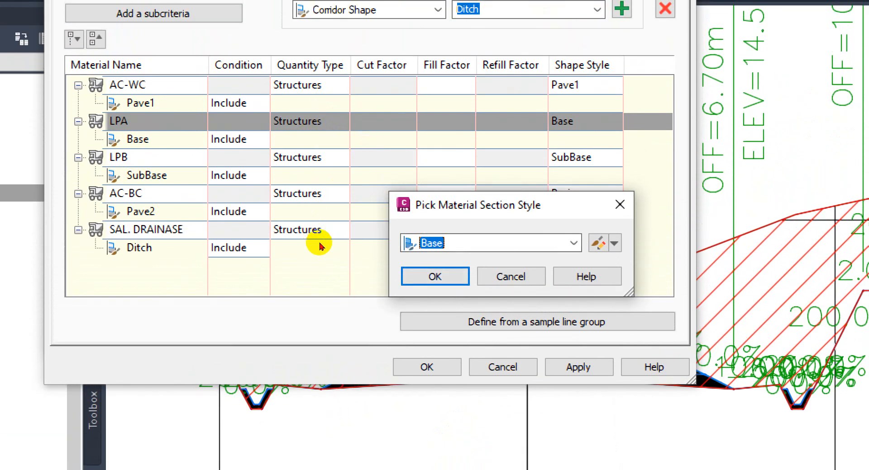
key(Return)
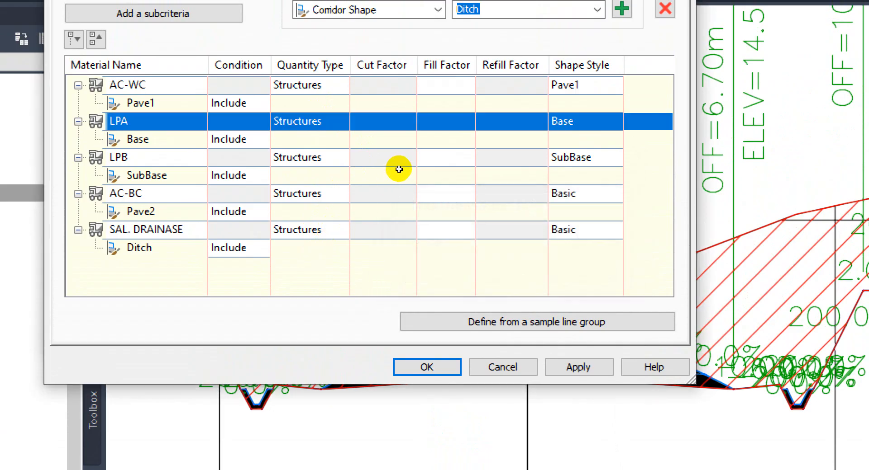
Step: Set the shape style of the AC-BC material to Pave2
double_click(409, 189)
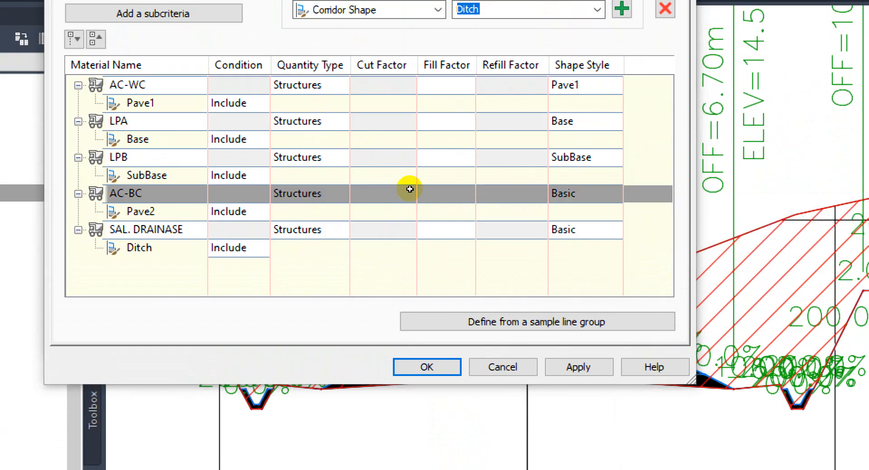
click(407, 241)
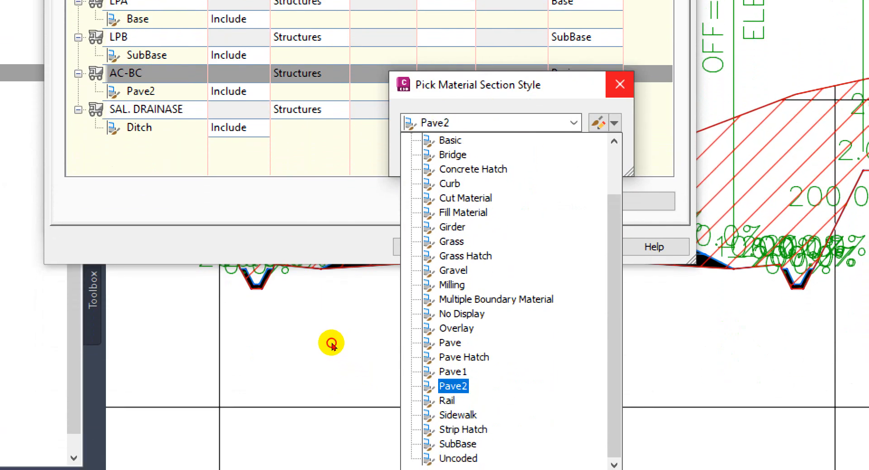
key(Return)
key(Return)
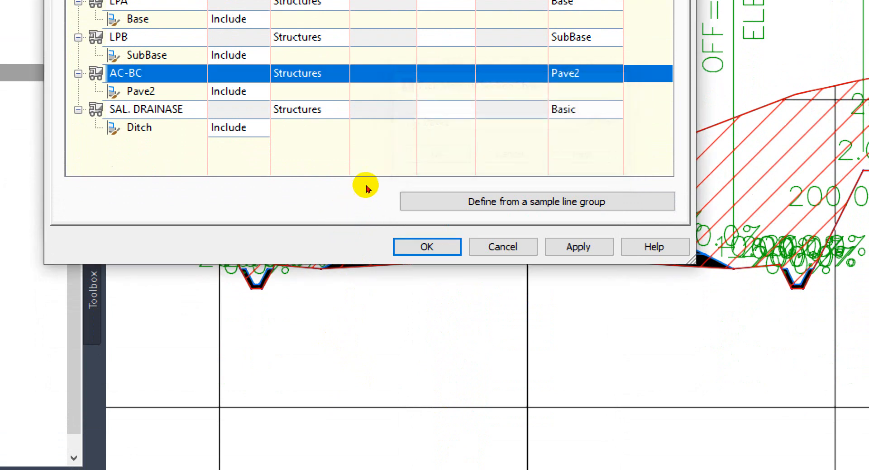
Step: Browse the section styles for the SAL. DRAINASE material and keep Basic as its shape style
click(391, 205)
click(394, 213)
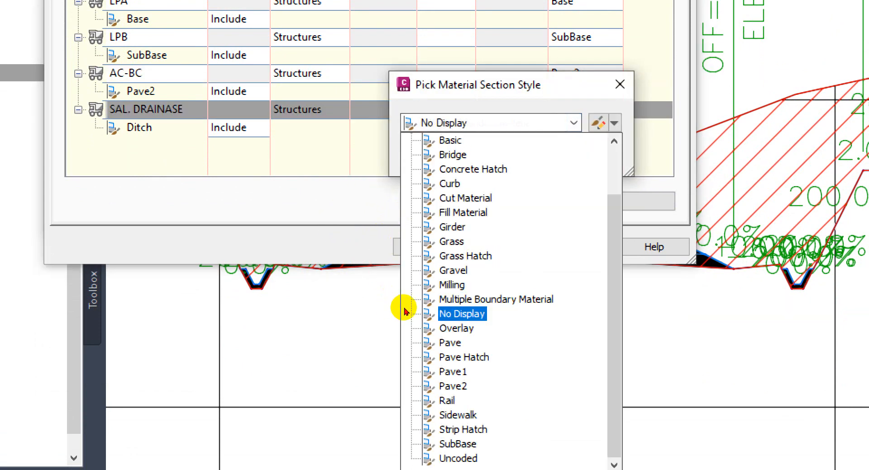
scroll(408, 280, up, 2)
scroll(408, 325, down, 2)
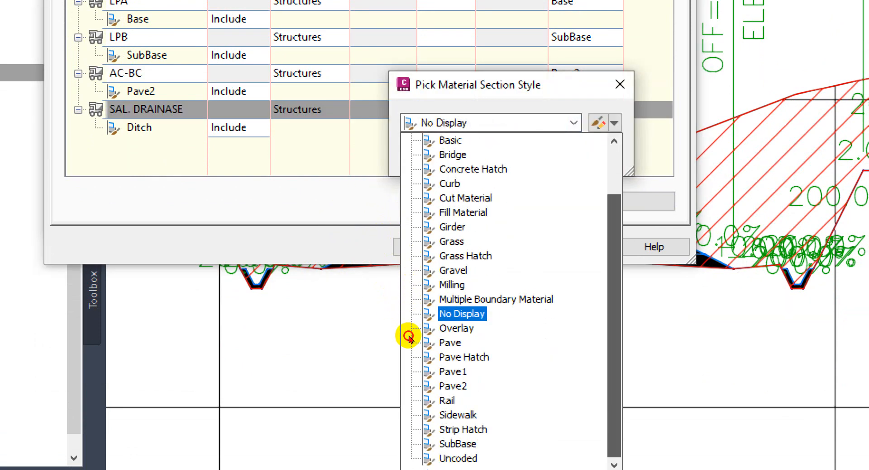
scroll(408, 298, up, 2)
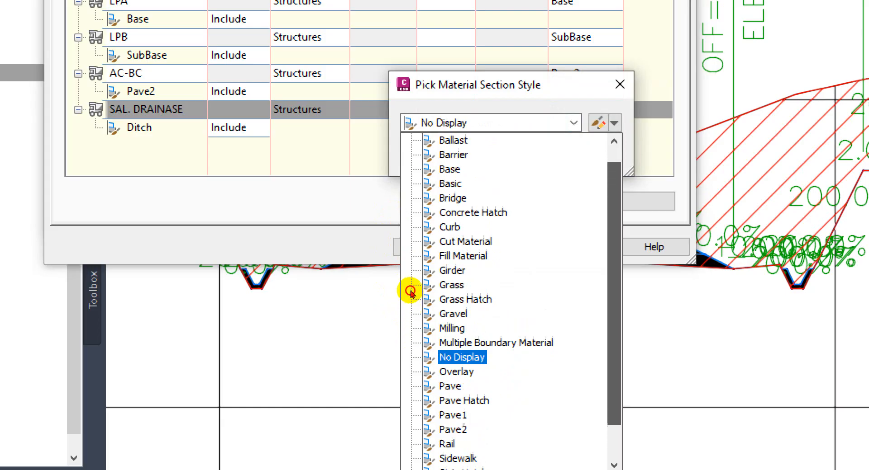
click(412, 198)
click(420, 156)
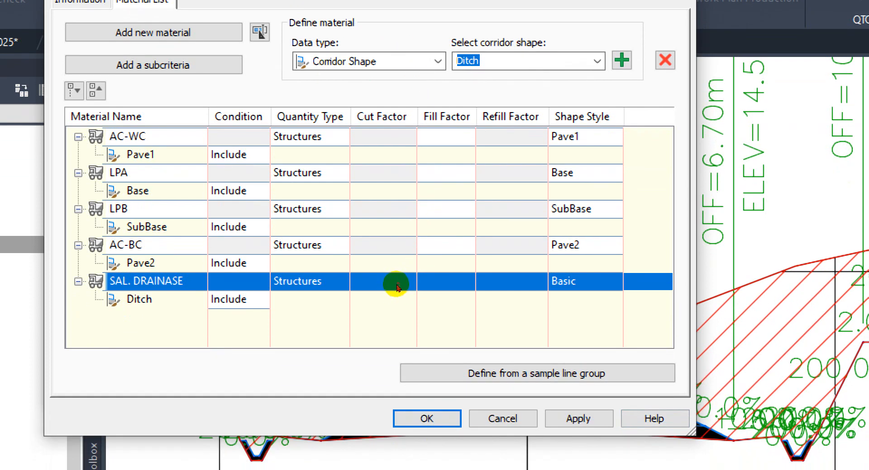
Step: Apply the edited takeoff criteria and import the Material List criteria into the sample line group's material list
click(578, 417)
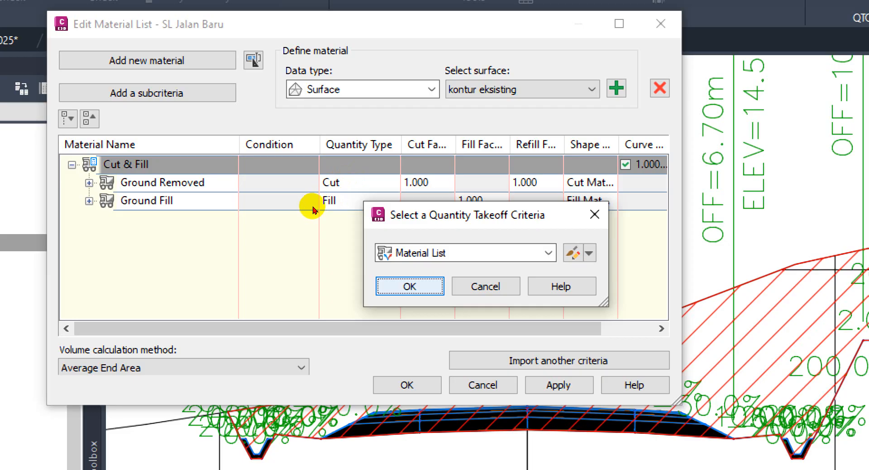
key(Return)
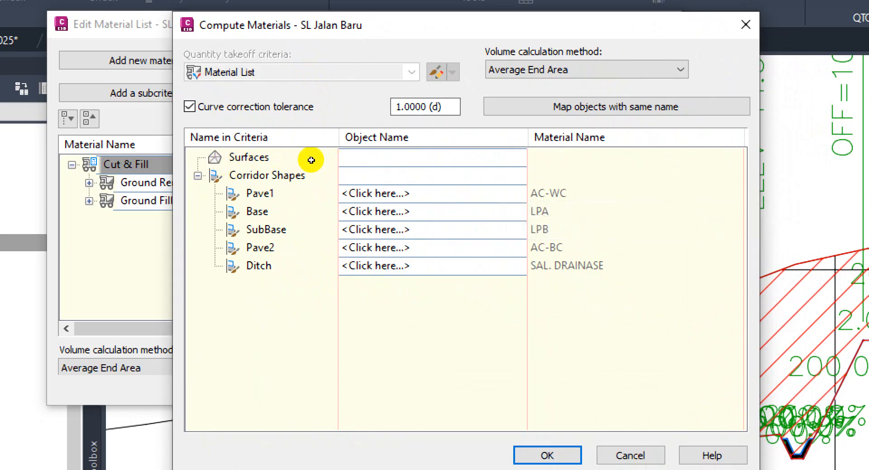
Step: Map the Pave1 criteria shape to Koridor Jalan 1 Pave1 and the Base shape to Koridor Jalan 1 Base
click(356, 193)
key(Down)
key(Down)
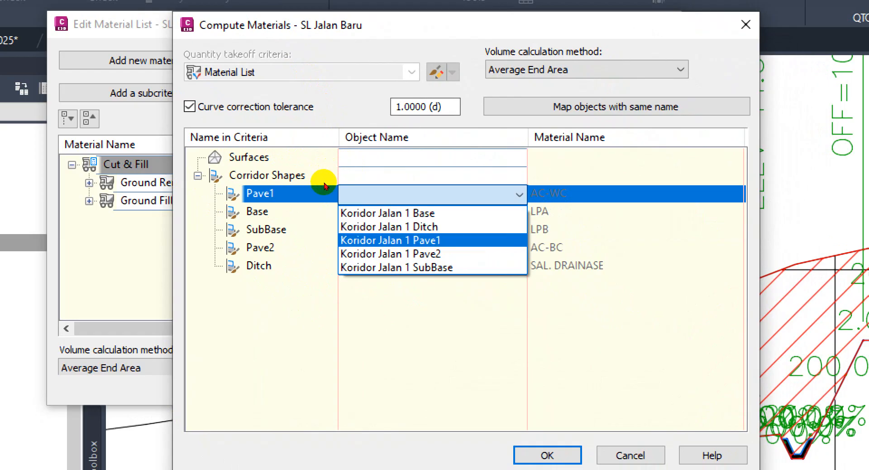
key(Return)
key(Down)
click(375, 212)
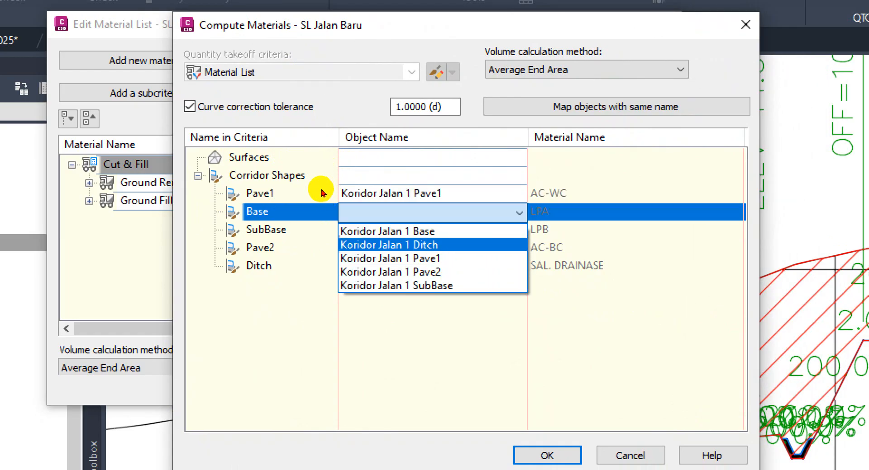
click(385, 231)
Step: Map SubBase, Pave2 and Ditch to the Koridor Jalan 1 shapes of the same names and accept the criteria mapping
click(377, 230)
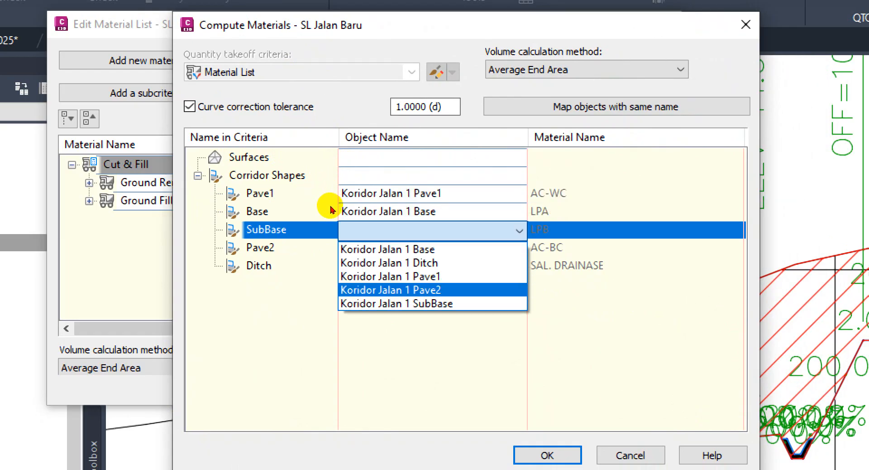
click(394, 304)
click(376, 248)
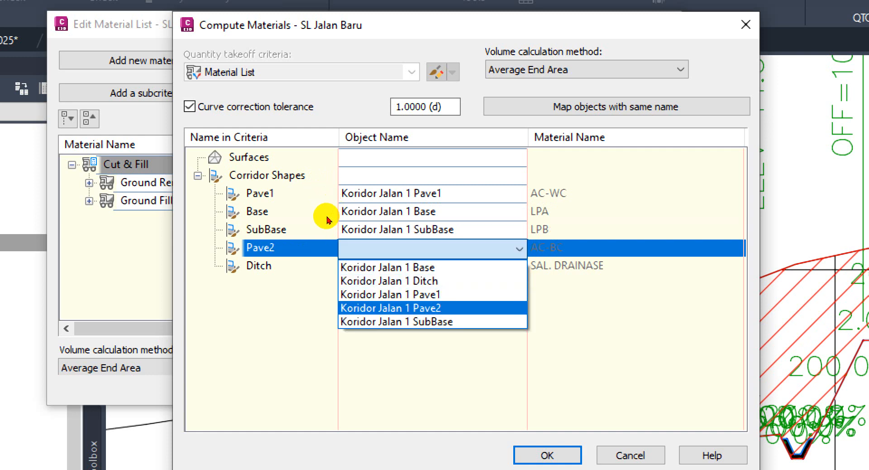
click(392, 308)
click(376, 266)
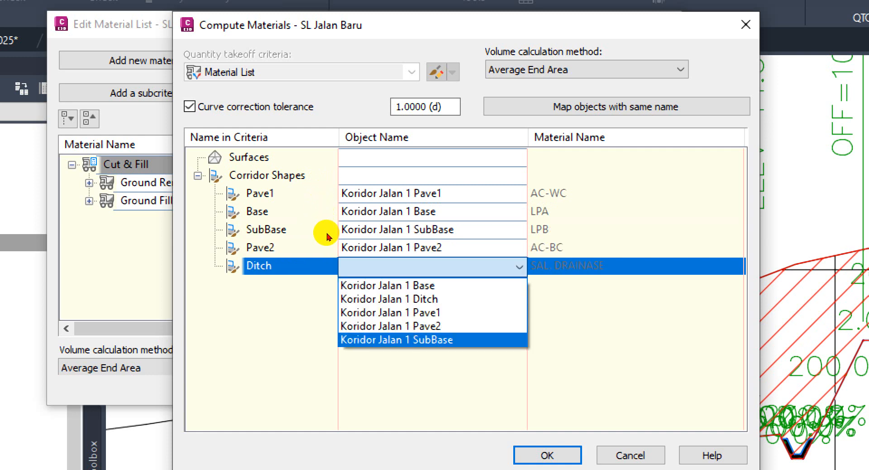
click(324, 216)
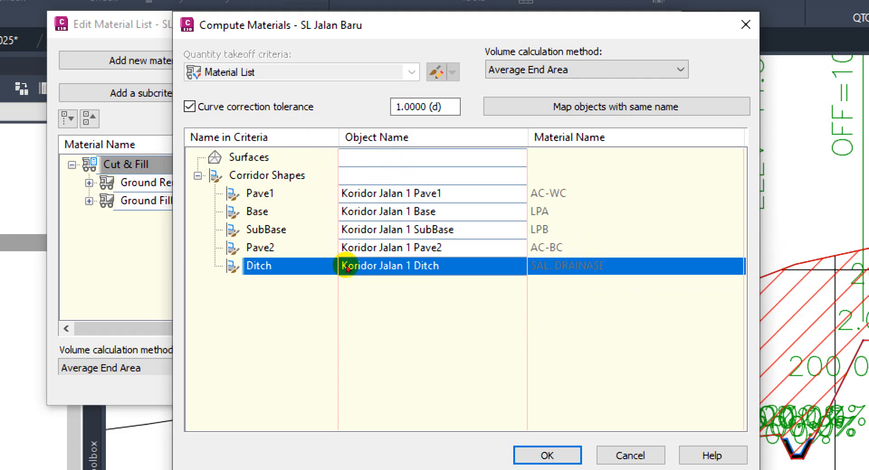
key(Return)
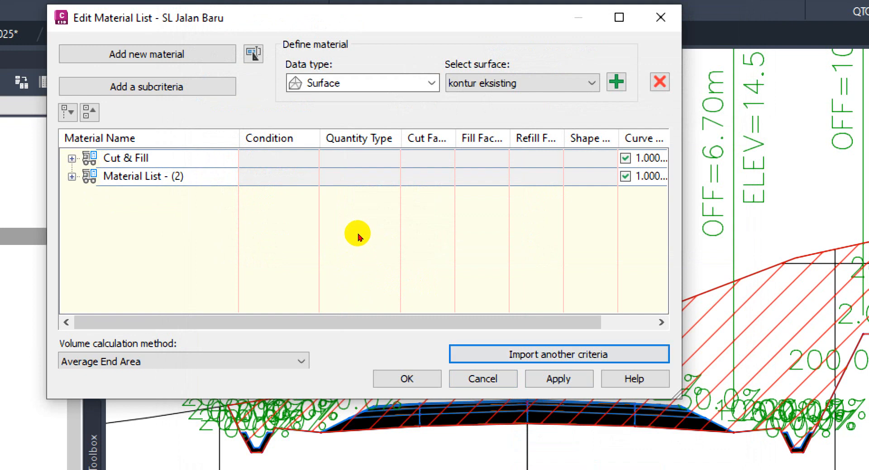
Step: Rename the imported Material List - (2) as Material Struktur Jalan, then apply and accept the material list
click(172, 154)
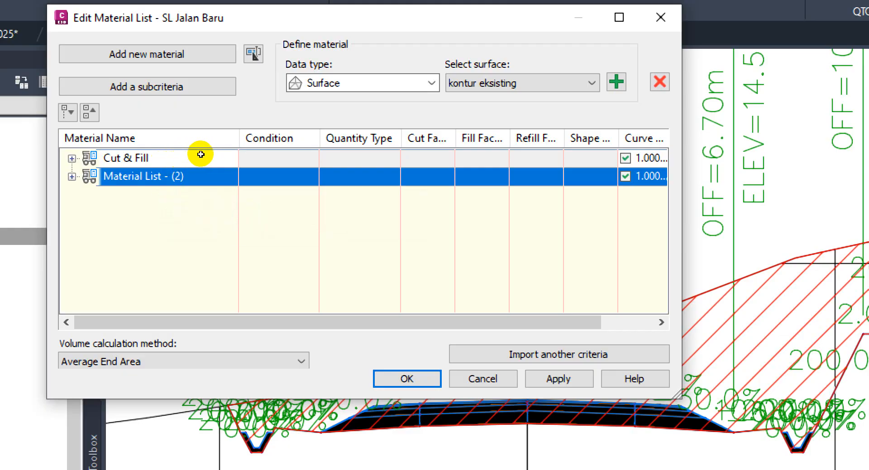
click(209, 170)
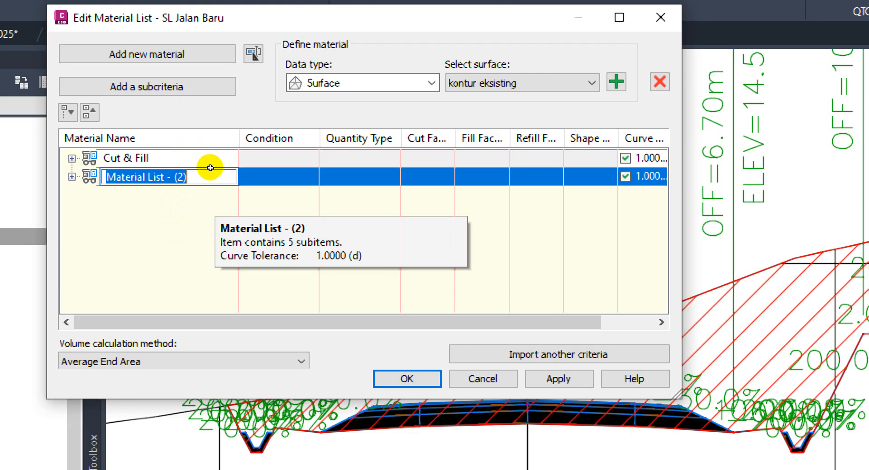
text(Mat)
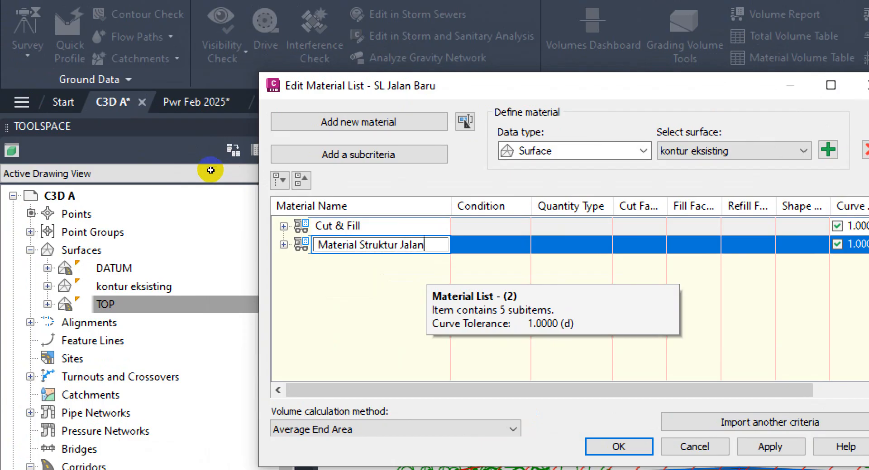
key(Return)
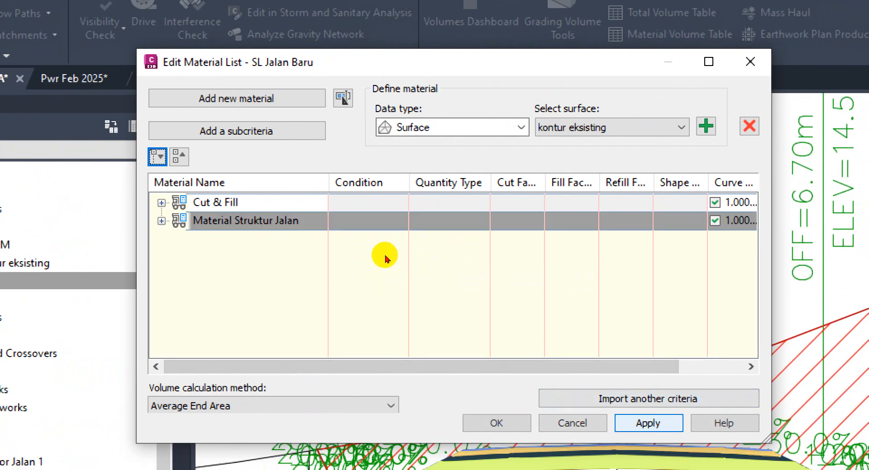
key(Return)
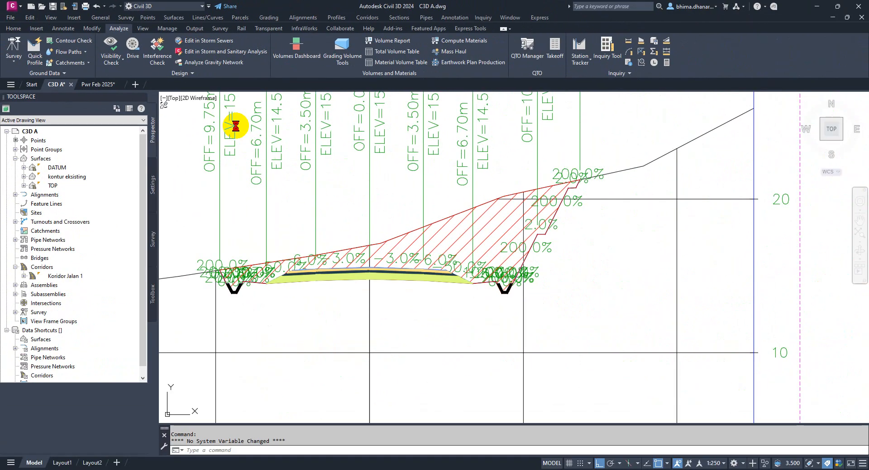
Step: Move the framed reference image above station 0+225.00 straight down onto that station's section view
scroll(271, 272, up, 5)
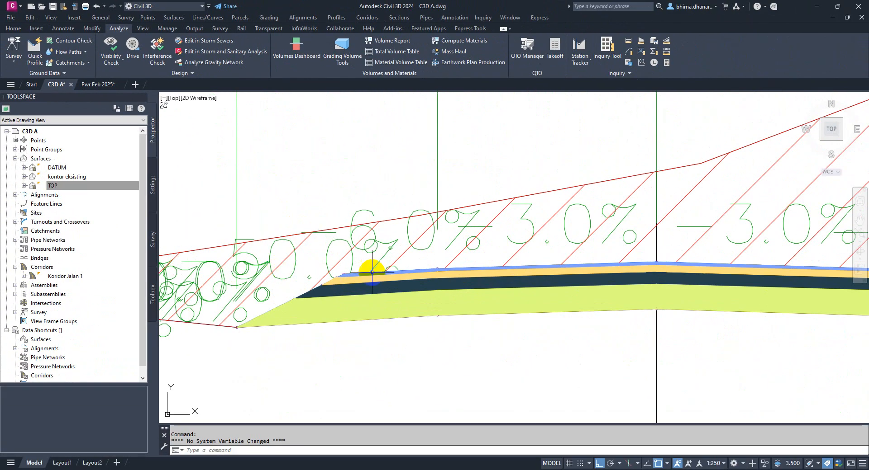
scroll(484, 267, down, 8)
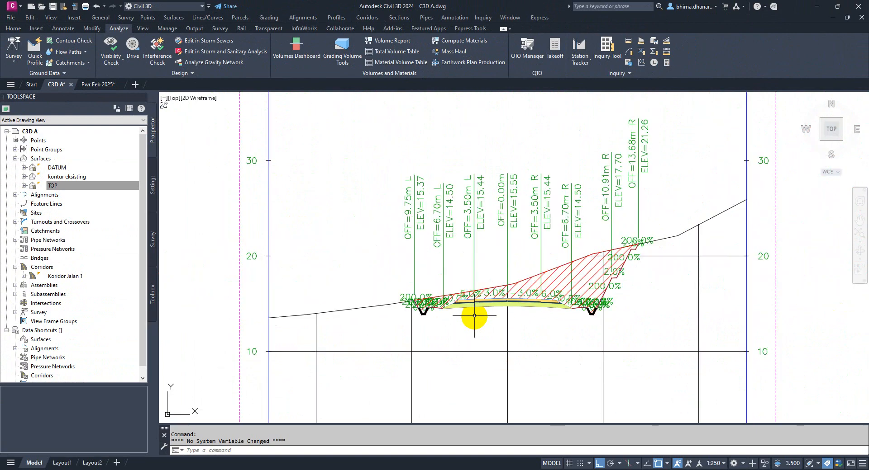
scroll(495, 211, down, 3)
scroll(508, 194, up, 7)
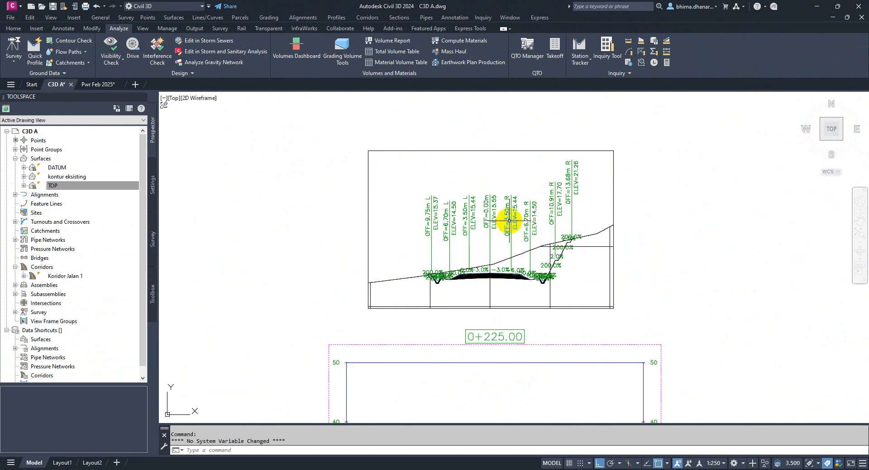
text(m)
key(space)
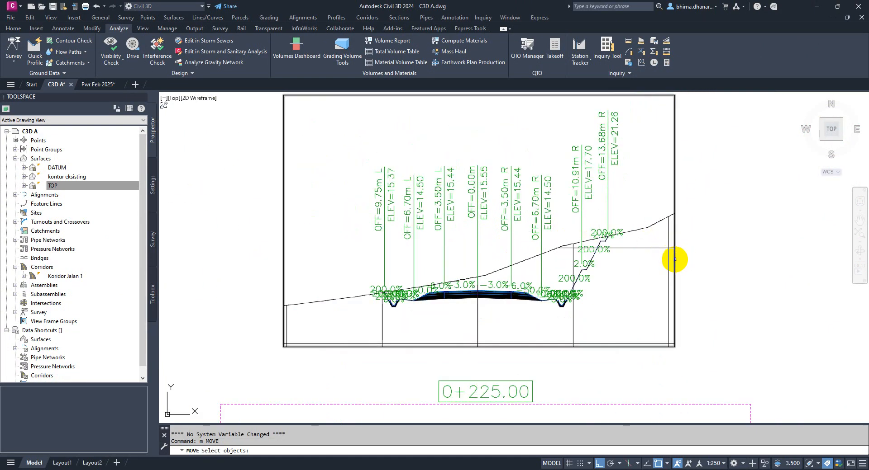
click(674, 260)
key(space)
scroll(565, 170, down, 4)
click(650, 194)
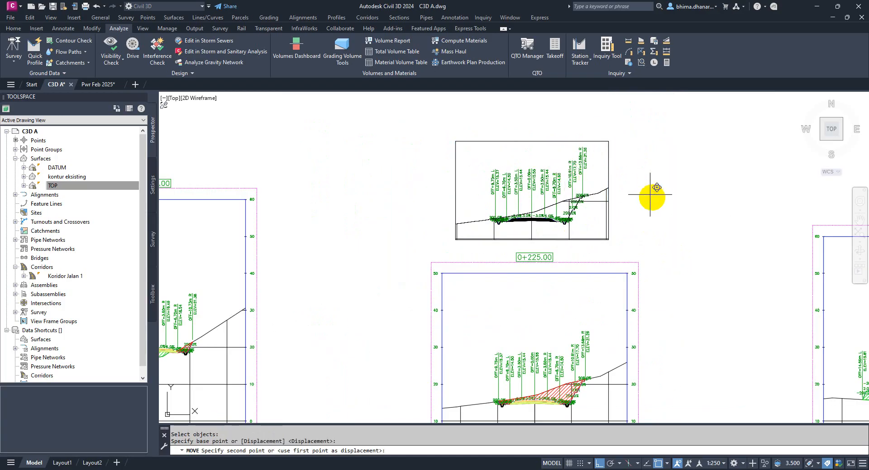
click(669, 309)
Step: Compare the pavement layer fills in the 0+225.00 section with the reference image and the road assembly
scroll(551, 384, up, 4)
scroll(454, 188, up, 6)
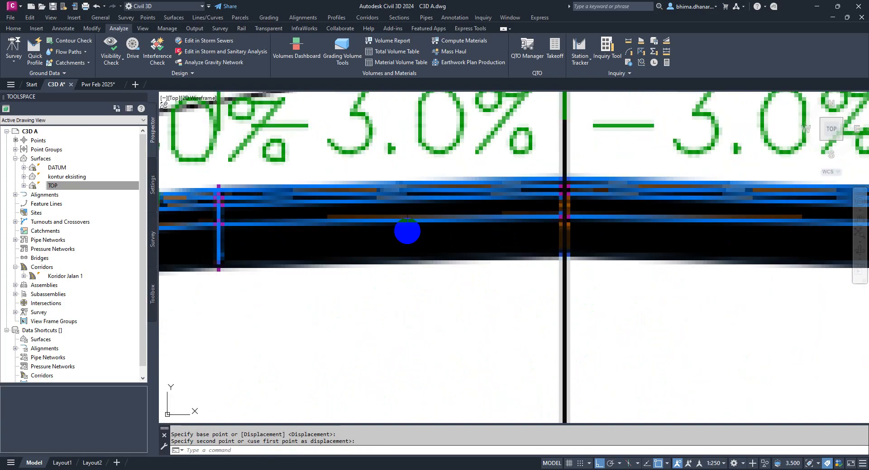
scroll(466, 179, down, 8)
scroll(471, 330, up, 8)
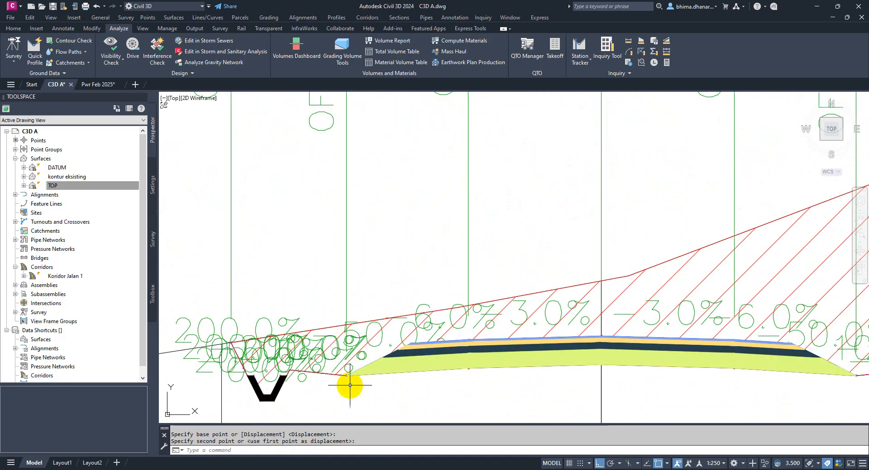
scroll(432, 284, down, 15)
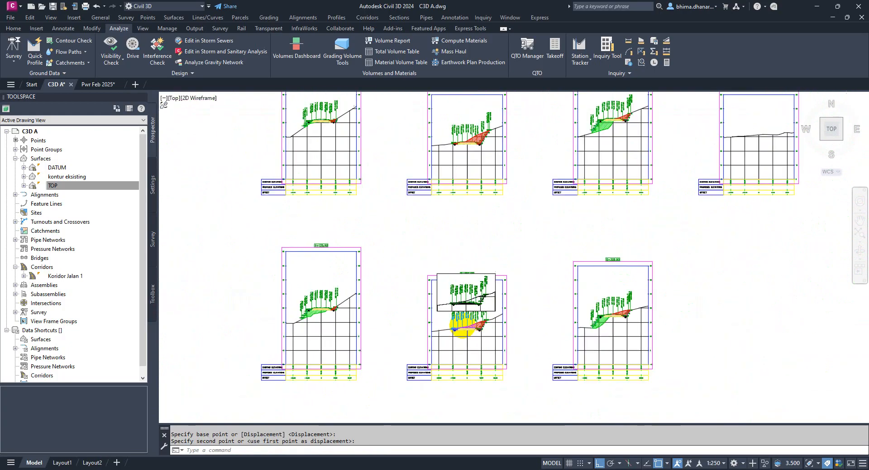
scroll(308, 128, up, 6)
scroll(308, 129, up, 3)
scroll(413, 316, up, 5)
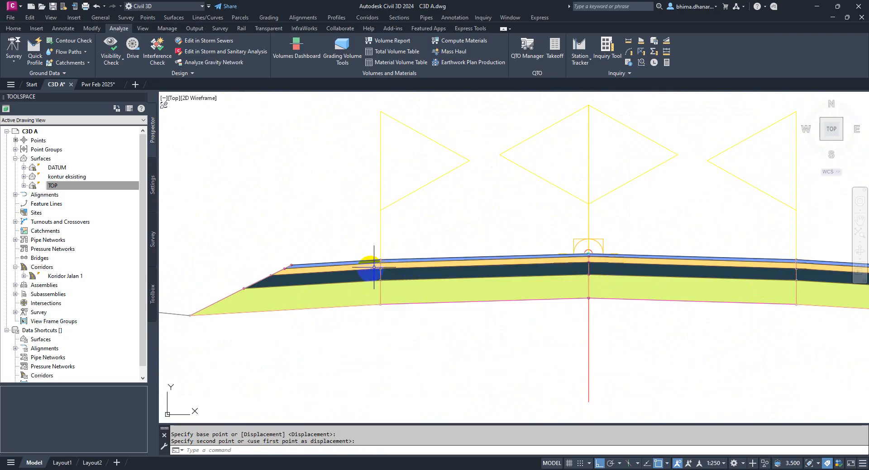
scroll(361, 175, down, 10)
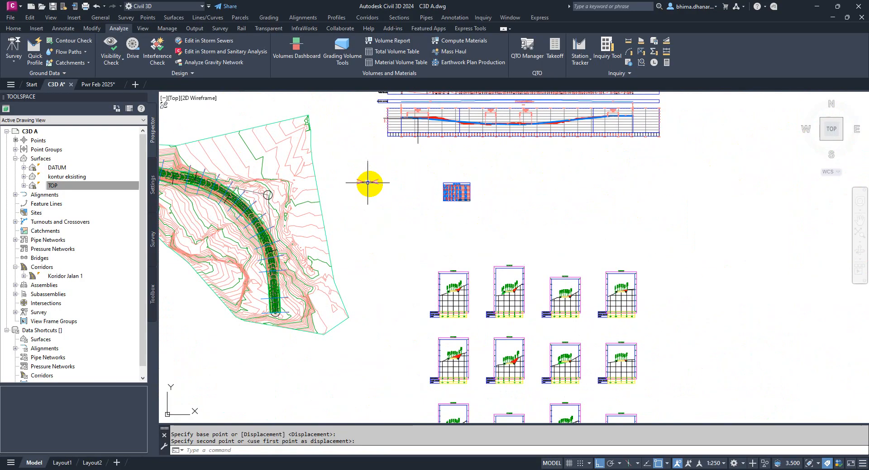
Step: Examine the colored pavement layers, side ditches and hatched cut area in the 0+225.00 section view
scroll(480, 314, up, 5)
scroll(481, 314, up, 10)
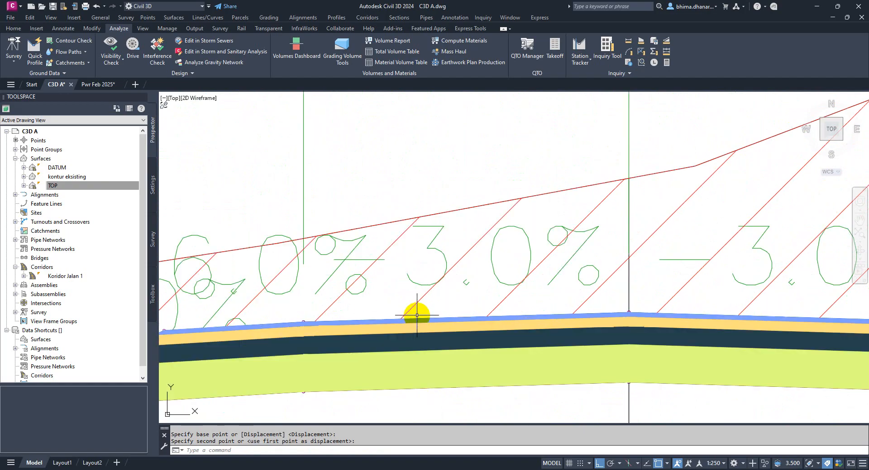
scroll(416, 316, up, 2)
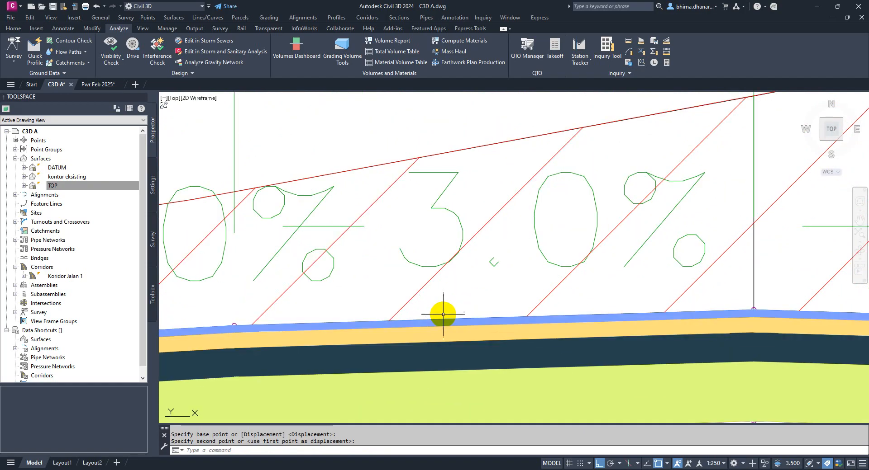
scroll(443, 315, down, 3)
scroll(442, 328, down, 5)
scroll(436, 349, up, 2)
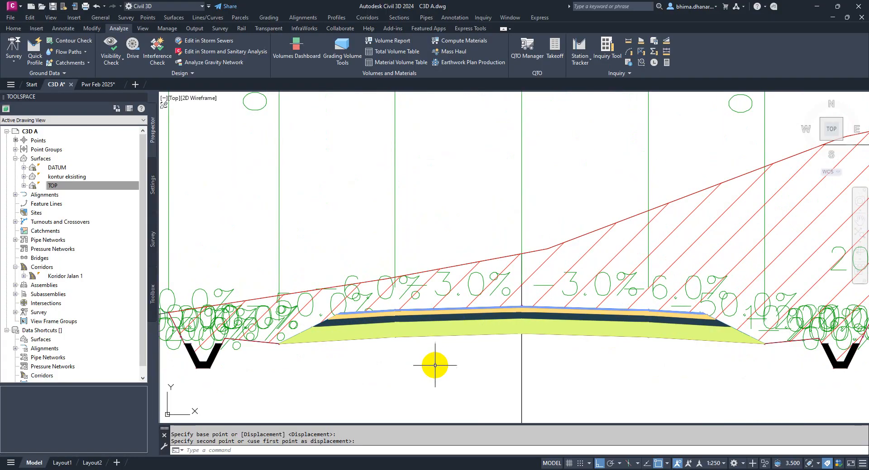
scroll(437, 361, down, 5)
scroll(432, 330, up, 3)
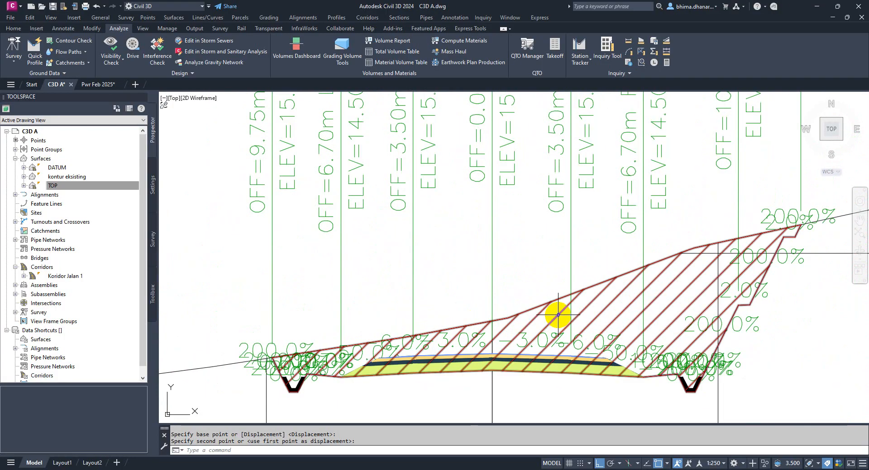
mouse_move(558, 315)
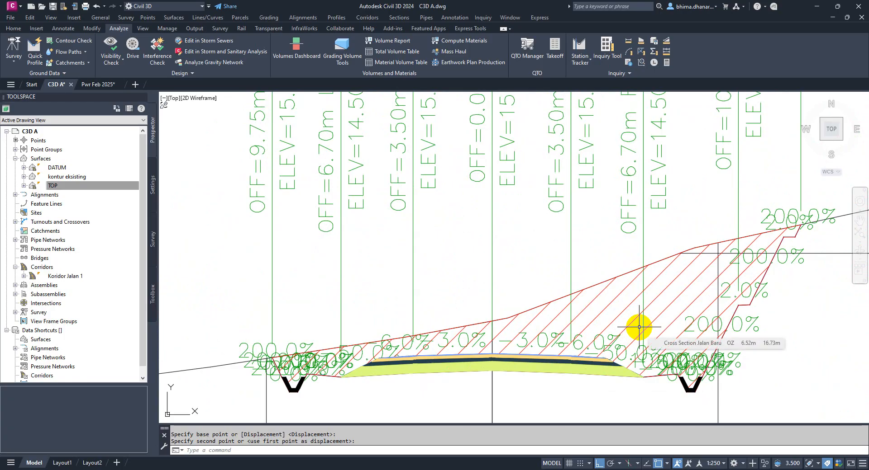
scroll(493, 358, up, 8)
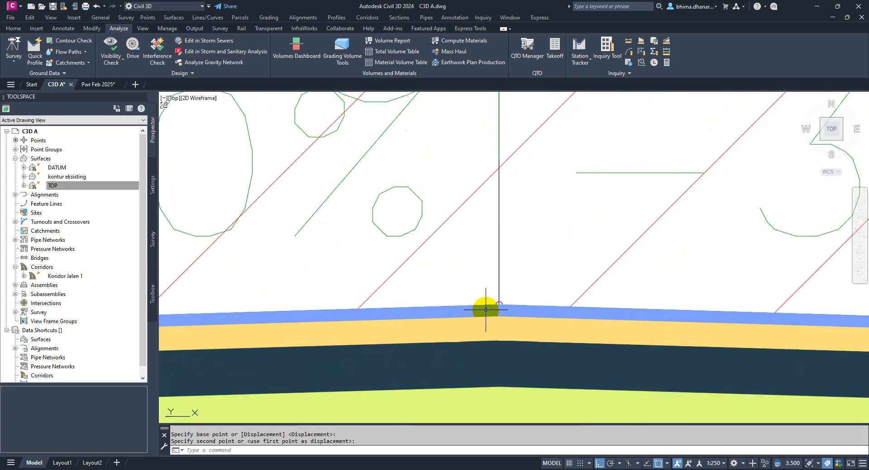
scroll(475, 295, down, 2)
scroll(474, 296, down, 1)
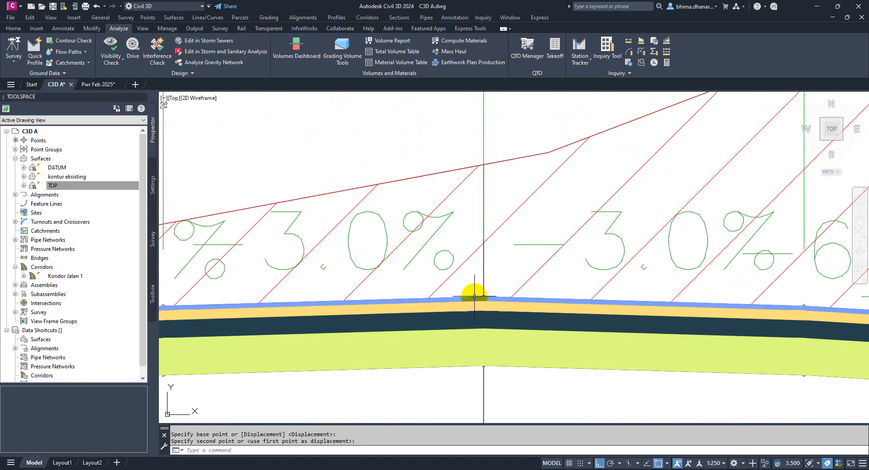
scroll(474, 296, down, 5)
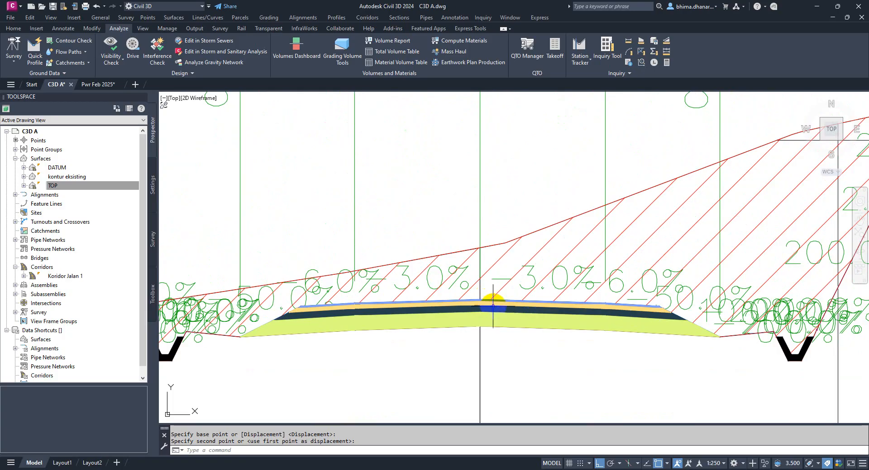
scroll(508, 337, down, 2)
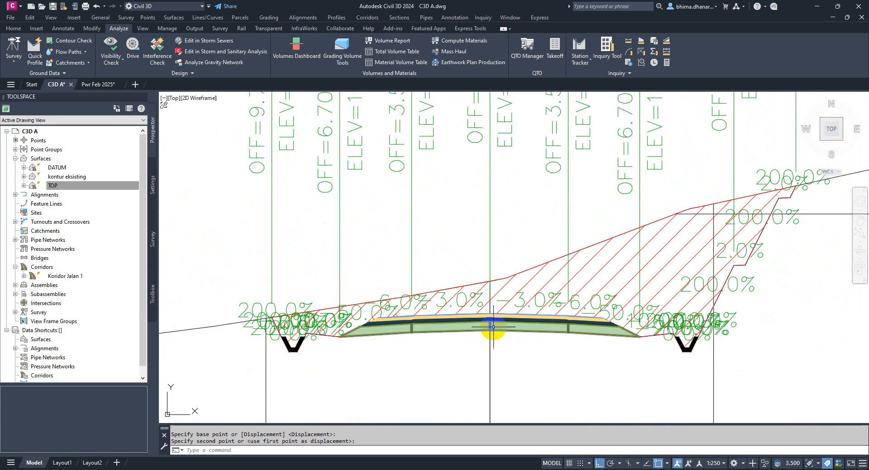
Step: Start a material volume table for the alignment Alinyemen Horisontal and the sample line group SL Jalan Baru
scroll(505, 337, down, 7)
scroll(502, 363, down, 6)
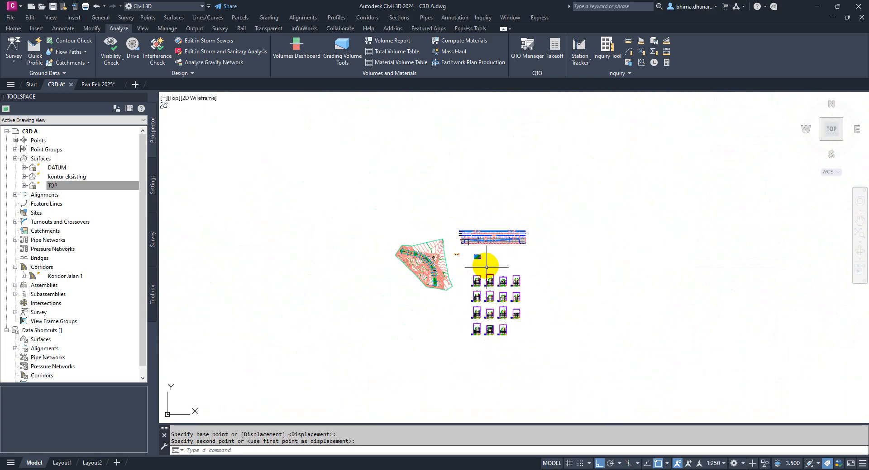
scroll(481, 272, up, 6)
scroll(454, 198, up, 2)
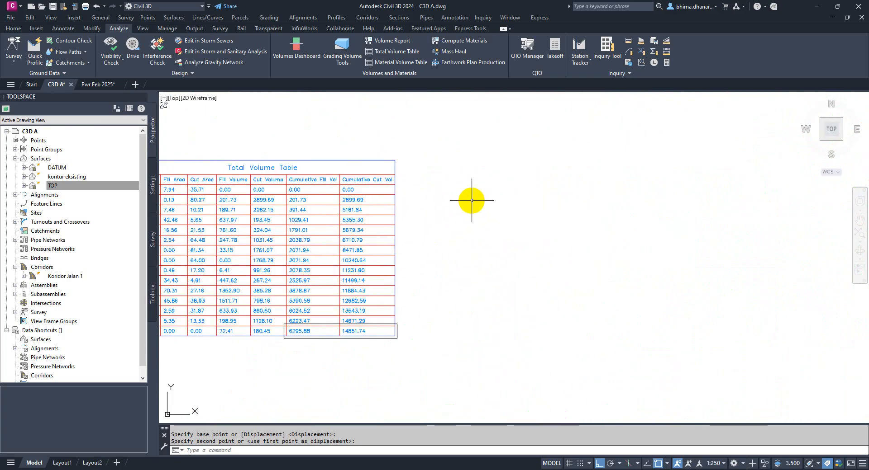
scroll(471, 200, up, 2)
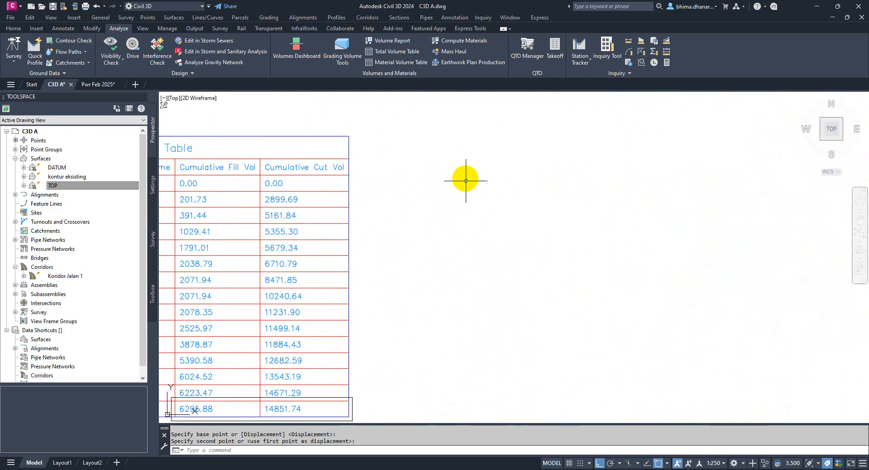
click(407, 65)
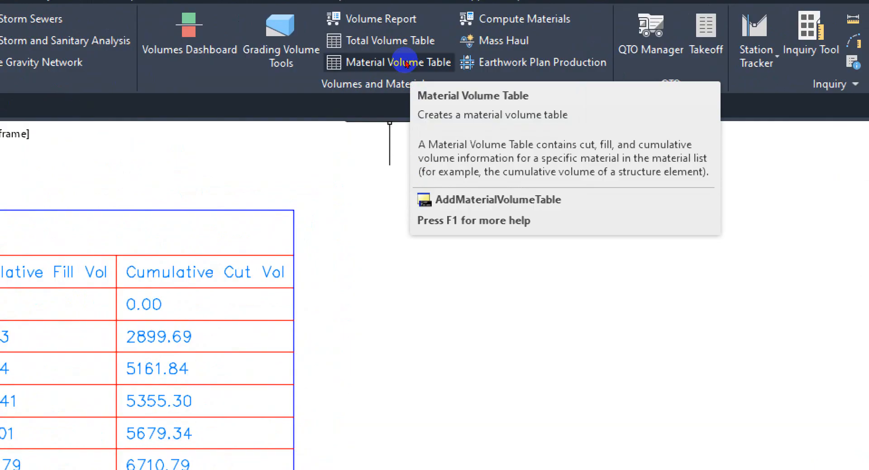
click(405, 64)
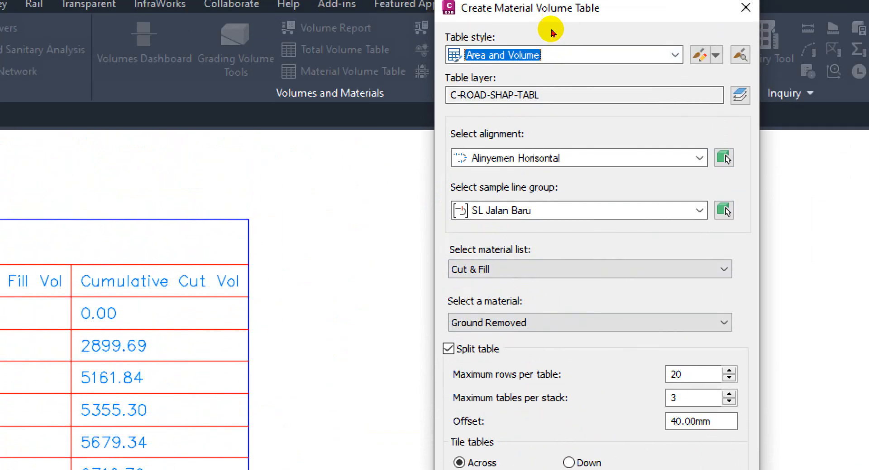
drag(583, 20, 506, 9)
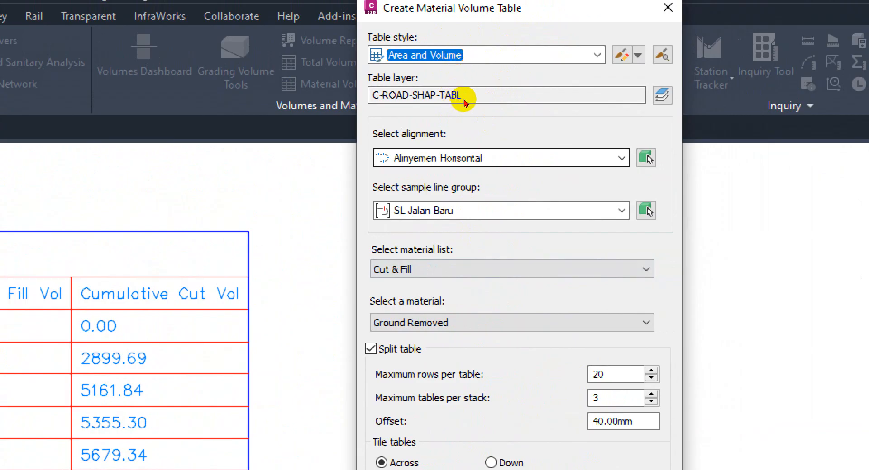
click(479, 157)
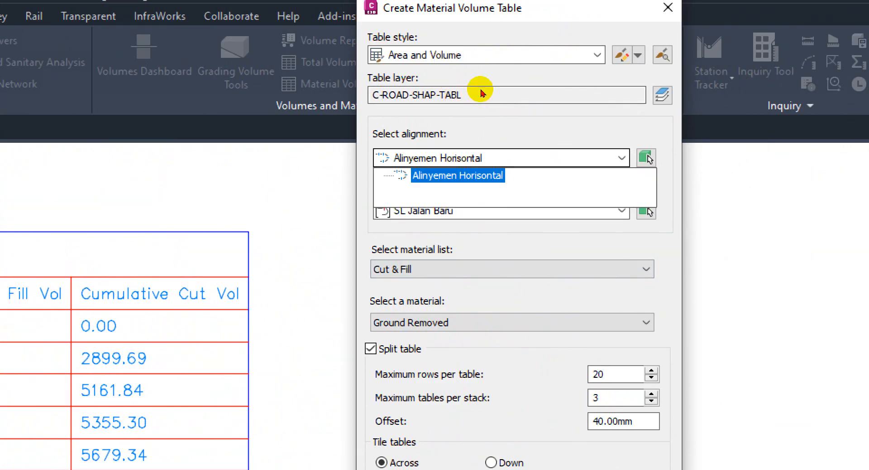
click(480, 152)
click(481, 210)
click(481, 121)
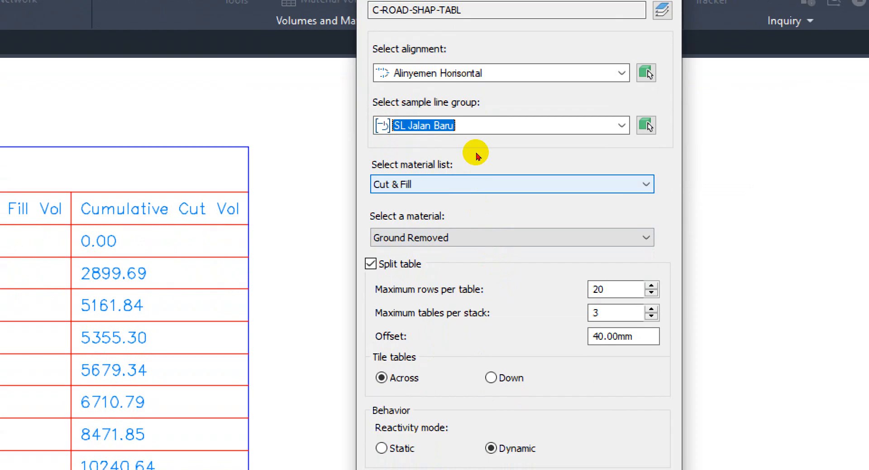
Step: Choose the material list Material Struktur Jalan and the material AC-WC for the volume table
click(476, 154)
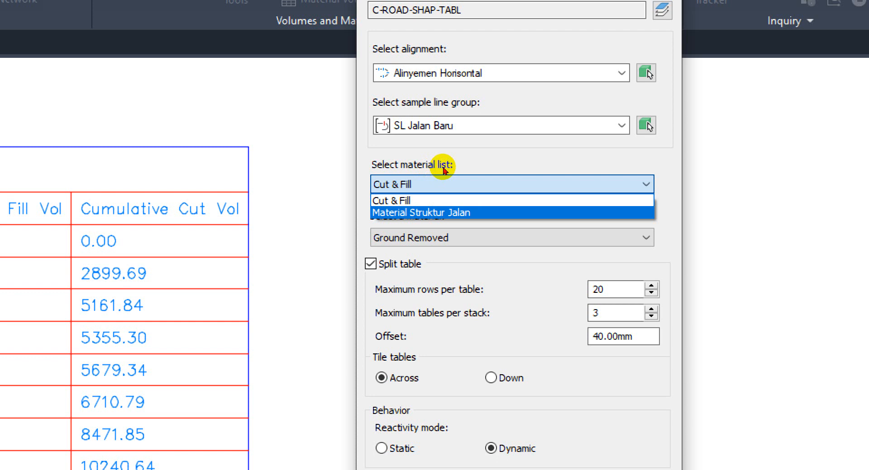
key(Return)
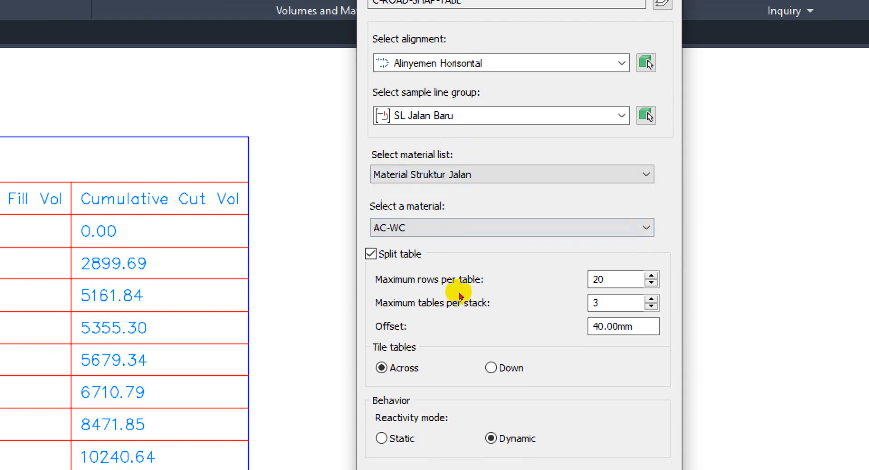
click(451, 191)
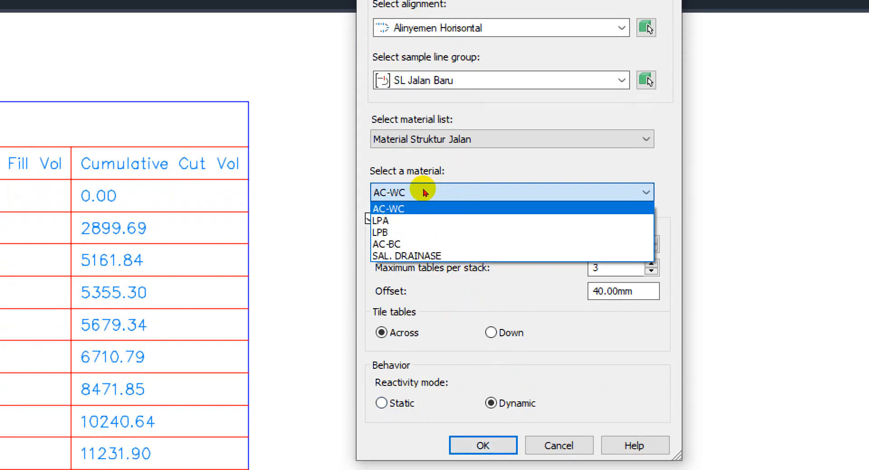
key(Down)
key(Down)
key(Down)
key(Down)
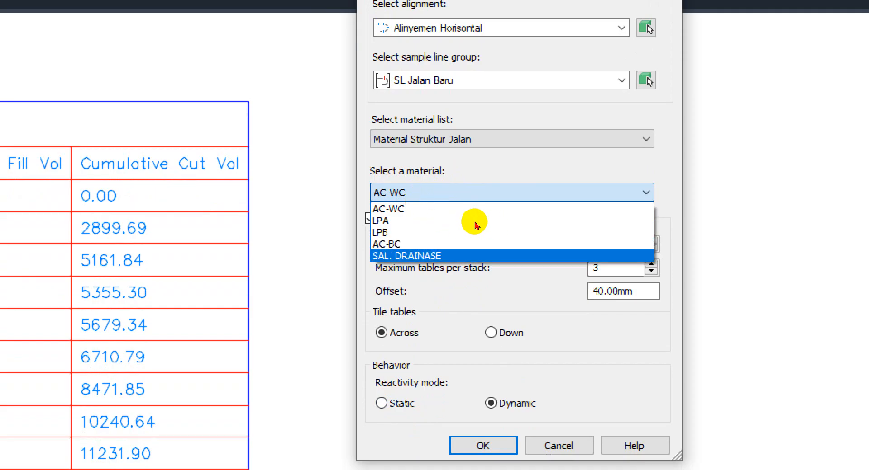
click(423, 194)
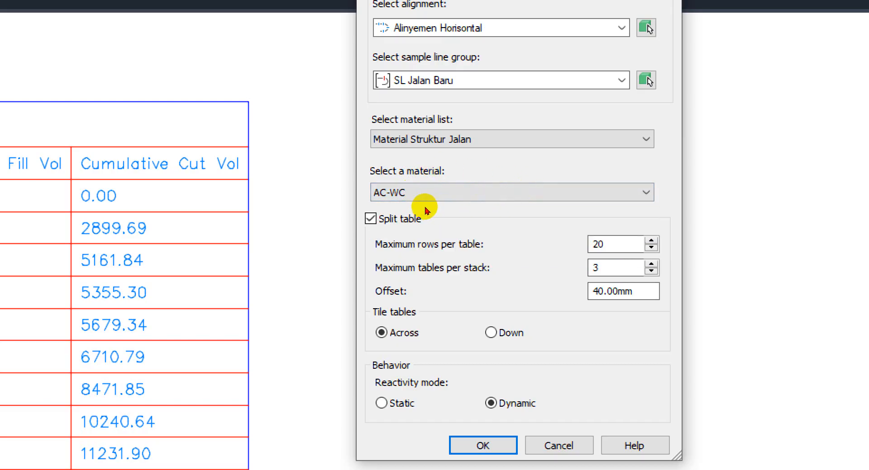
Step: Turn off table splitting and place the AC-WC material table to the right of the Total Volume Table
click(408, 217)
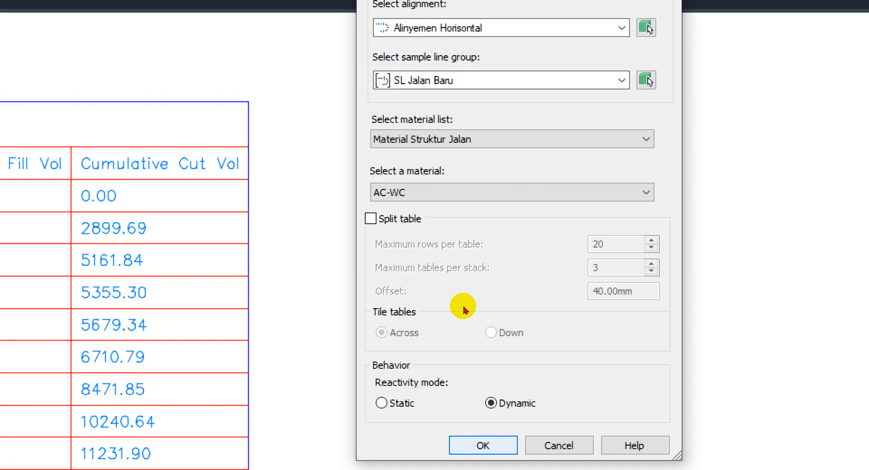
key(Return)
scroll(466, 172, down, 3)
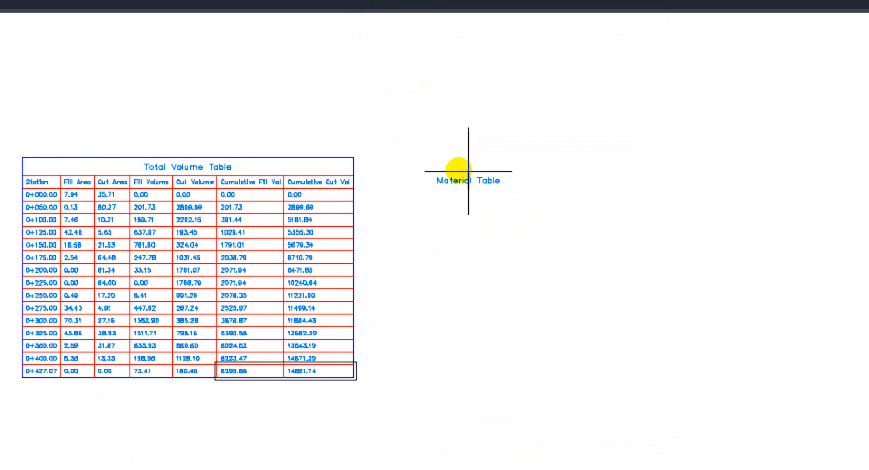
click(496, 156)
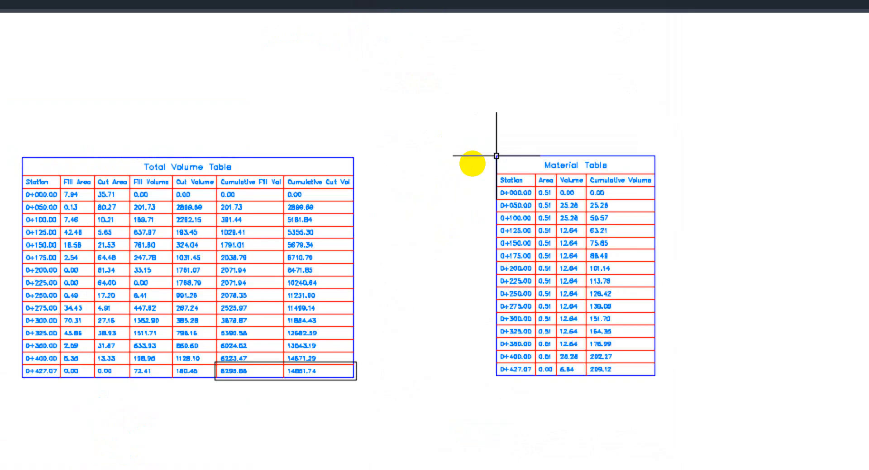
Step: Examine the areas, volumes and cumulative volumes per station in the AC-WC material table beside the Total Volume Table
scroll(635, 284, up, 2)
scroll(635, 284, up, 2)
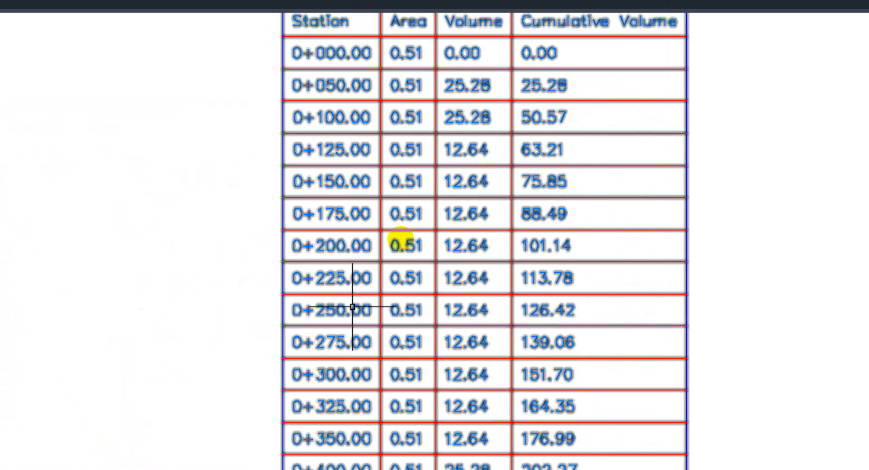
scroll(658, 223, down, 2)
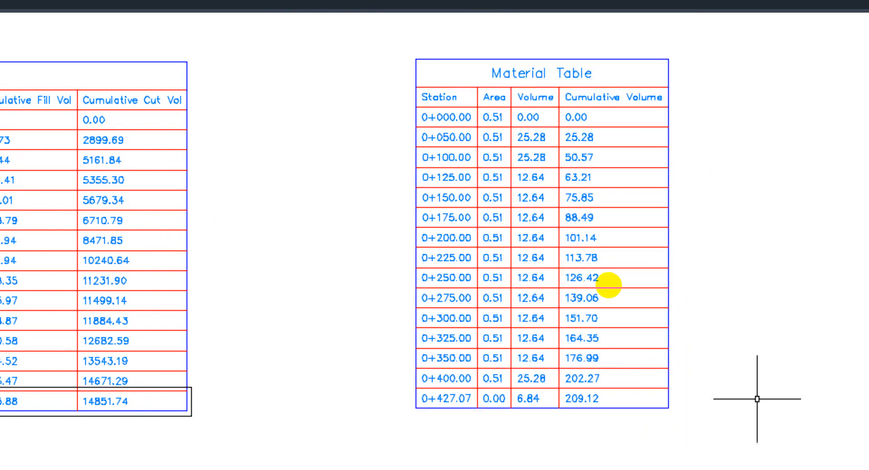
scroll(706, 351, up, 2)
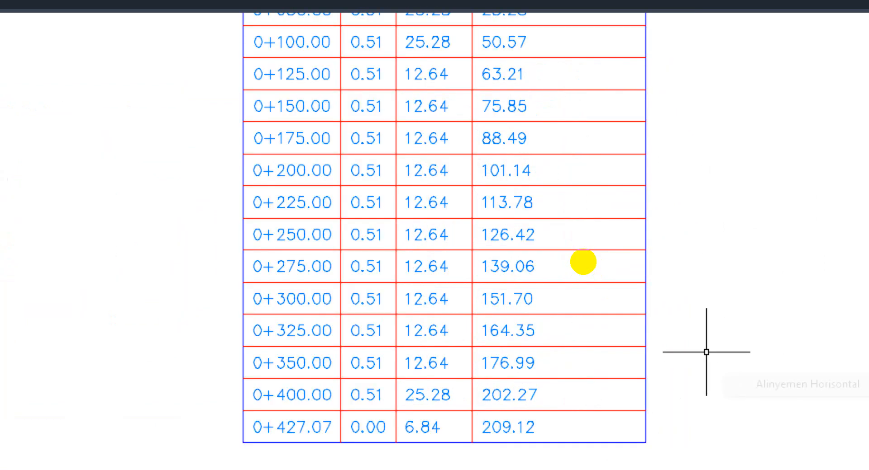
scroll(600, 347, down, 2)
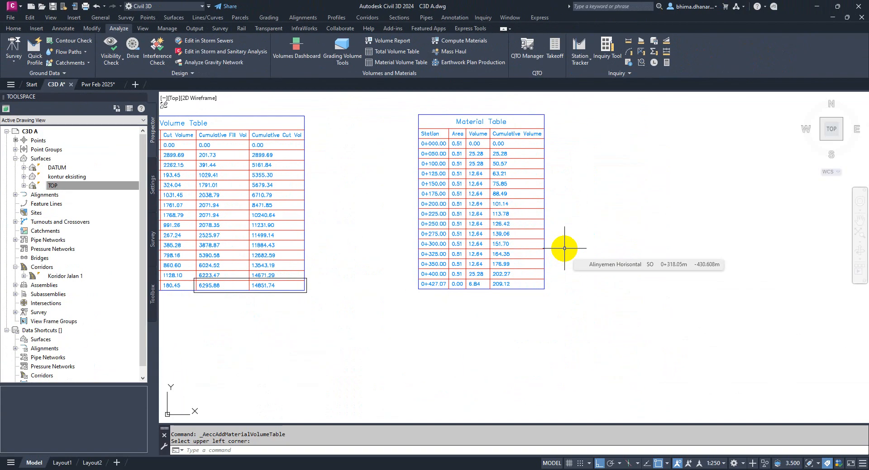
scroll(520, 247, up, 4)
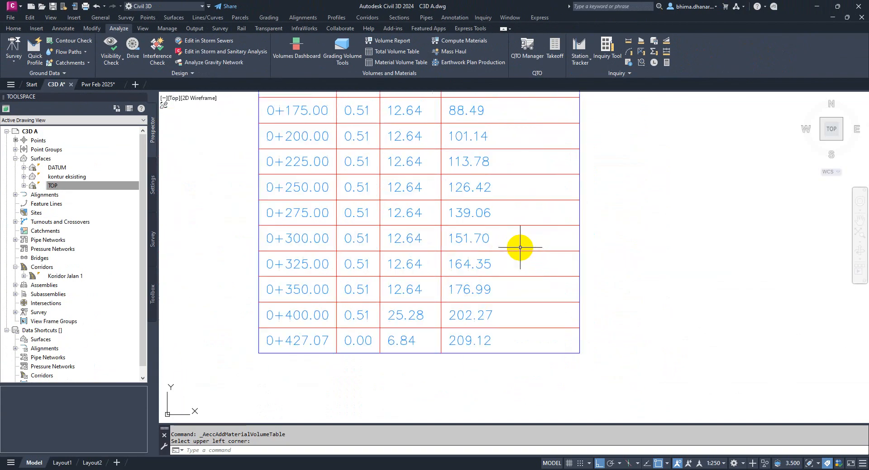
scroll(472, 293, down, 5)
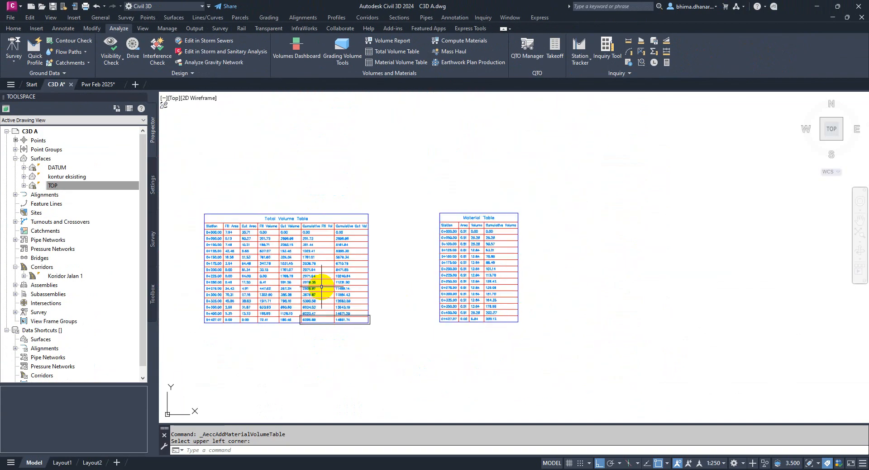
scroll(213, 270, up, 1)
scroll(351, 283, up, 2)
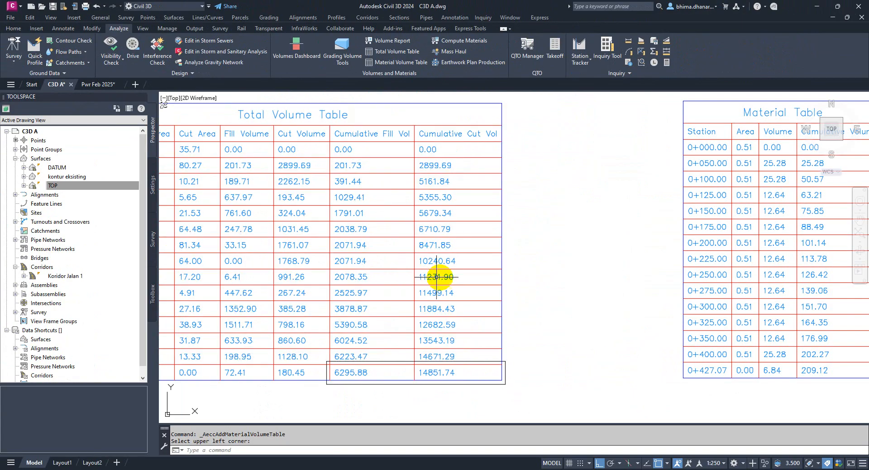
middle_drag(477, 228, 313, 215)
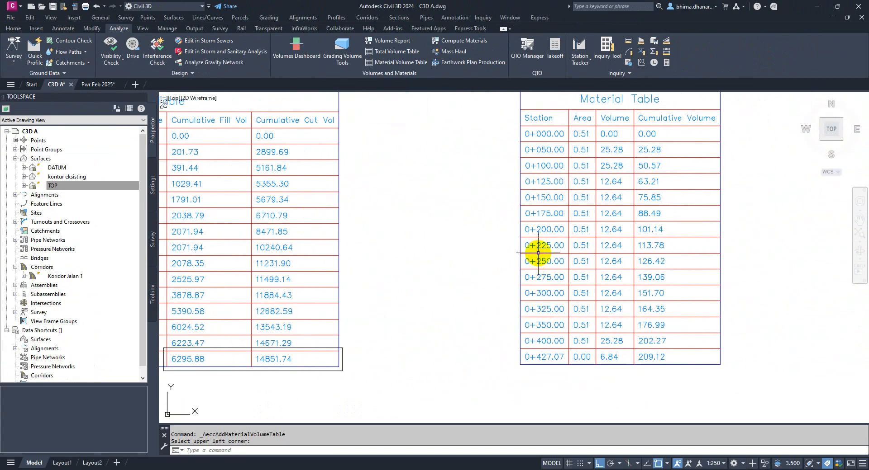
middle_drag(536, 254, 426, 271)
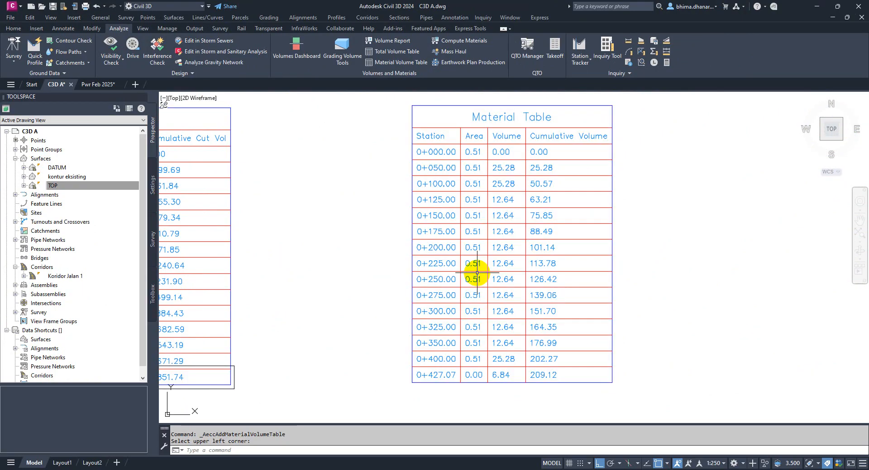
middle_drag(475, 278, 378, 280)
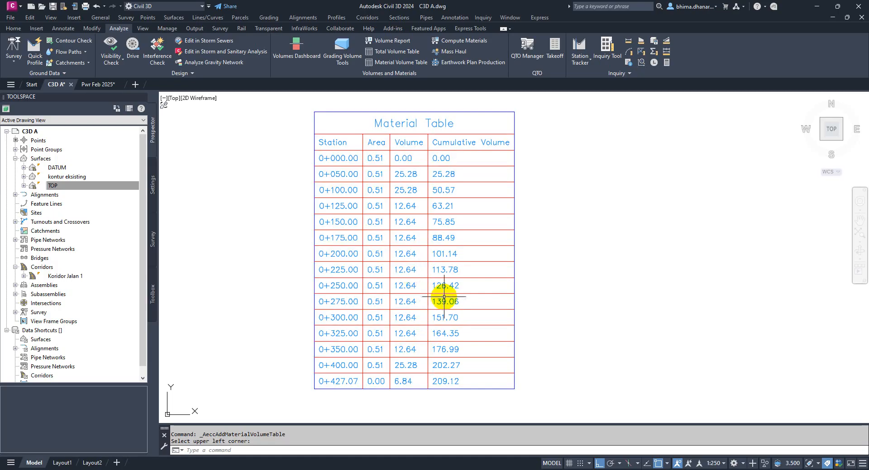
Step: Add the multiline text "m3" just to the right of the AC-WC material table
text(mt)
key(Return)
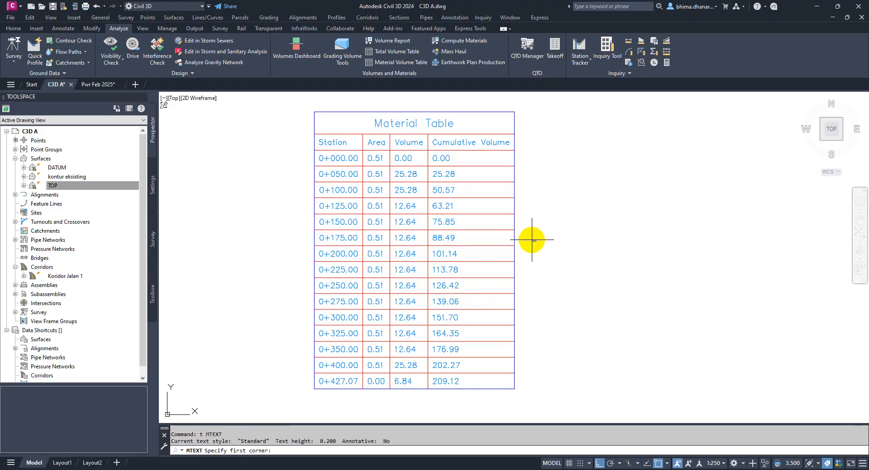
click(529, 230)
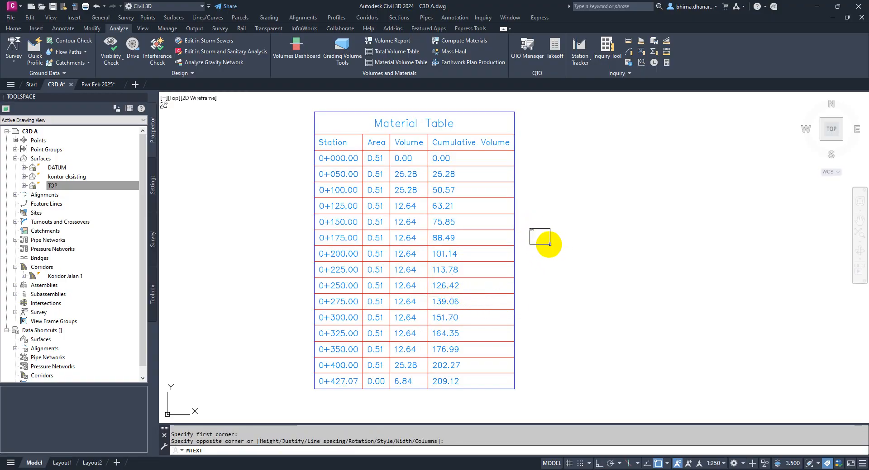
click(548, 244)
text(m3)
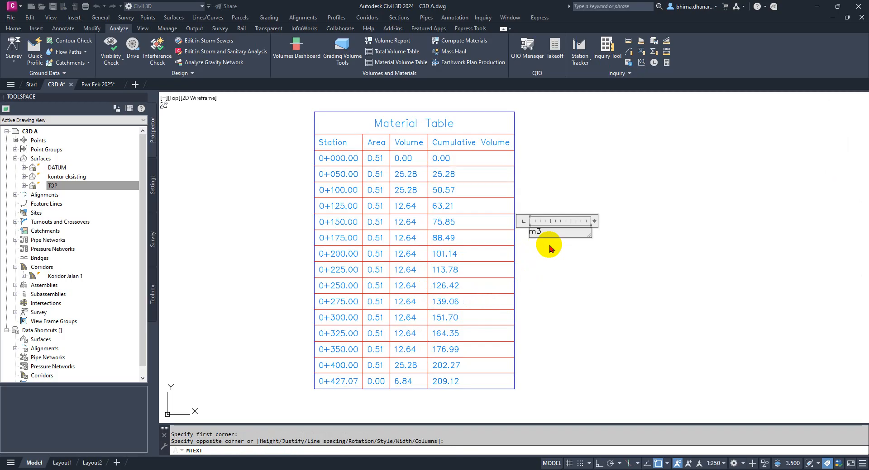
click(557, 244)
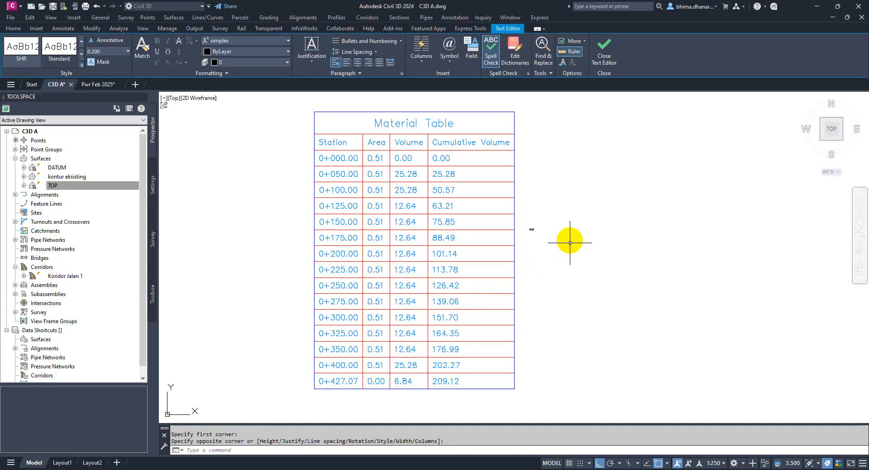
Step: Scale the m3 text beside the material table by a factor of 10
scroll(569, 242, up, 2)
text(scale)
key(Return)
click(503, 223)
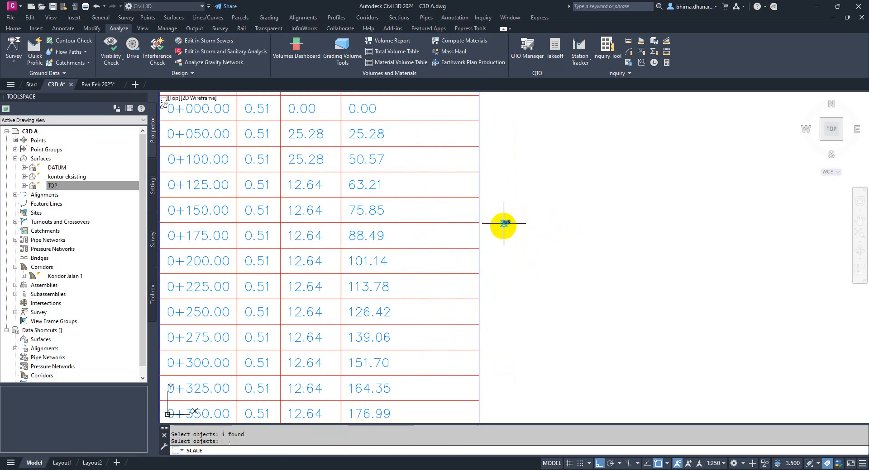
key(Return)
click(501, 223)
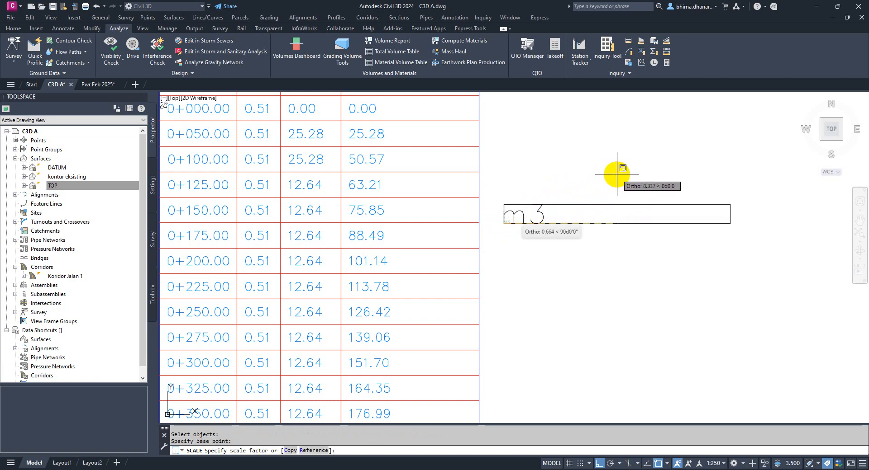
text(10)
key(Return)
scroll(516, 304, down, 2)
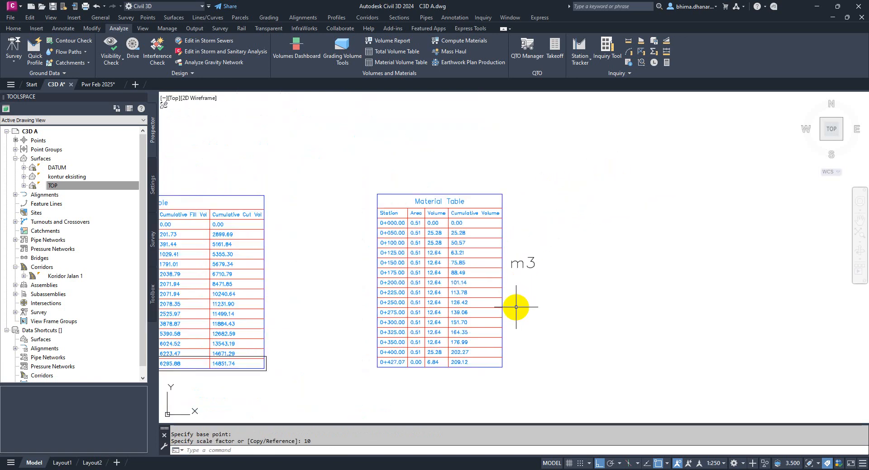
Step: Copy the m3 text beside the material table to a spot further right on the same line
middle_drag(486, 269, 446, 241)
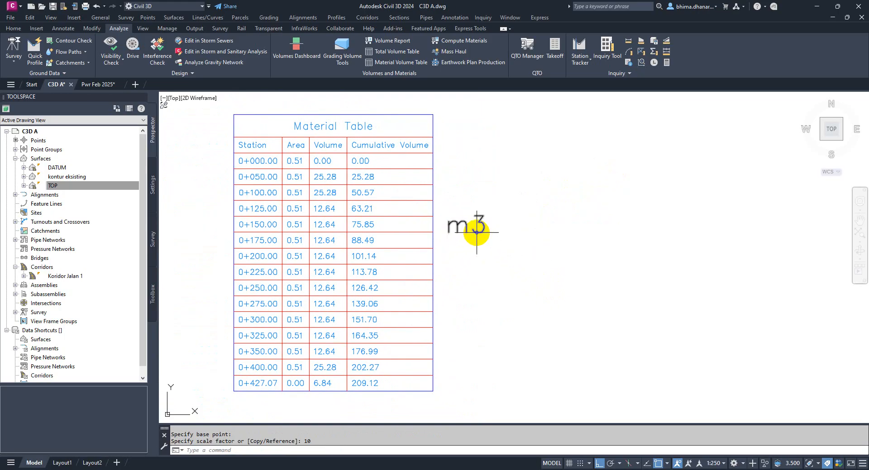
text(c)
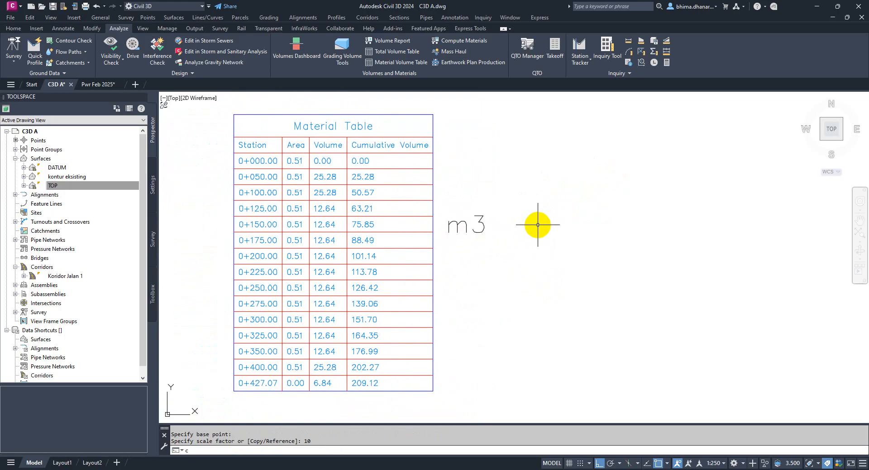
text(o)
key(Return)
click(483, 223)
key(Return)
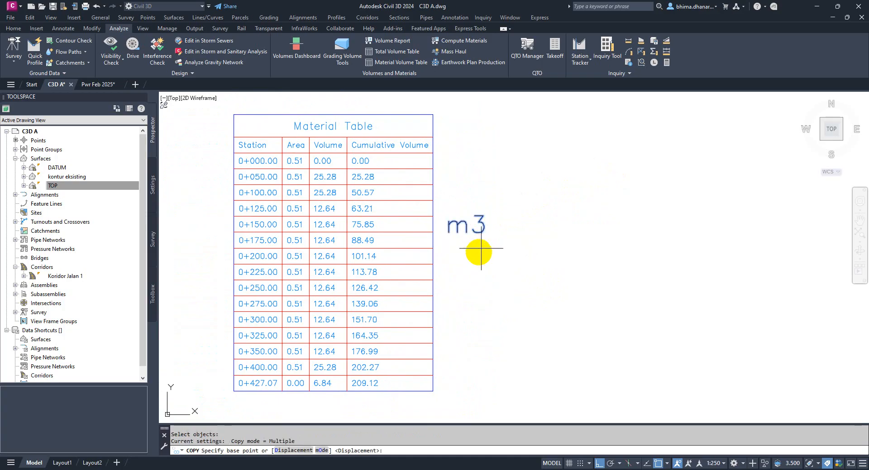
click(480, 246)
click(581, 266)
key(Escape)
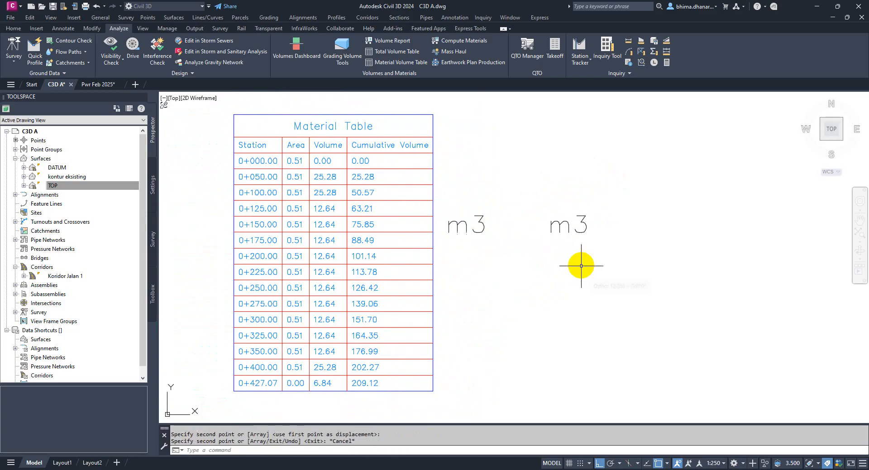
Step: Change the copied m3 text to "ton"
click(564, 228)
click(568, 228)
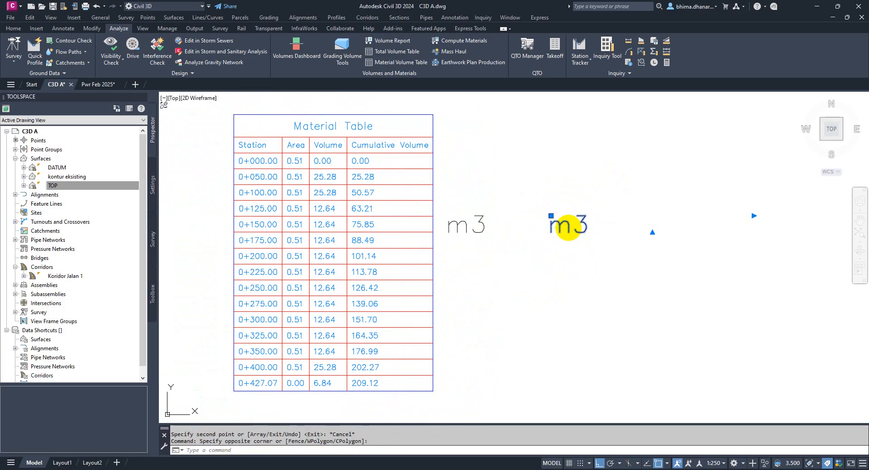
double_click(584, 232)
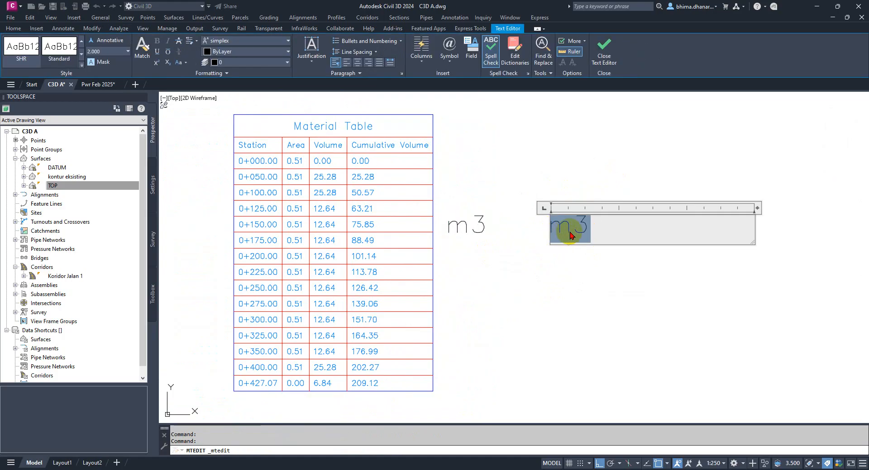
text(ton)
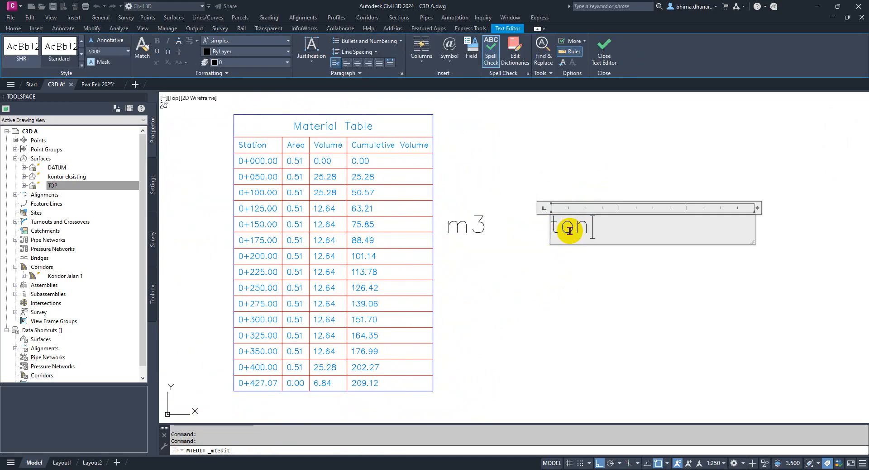
key(ctrl+Return)
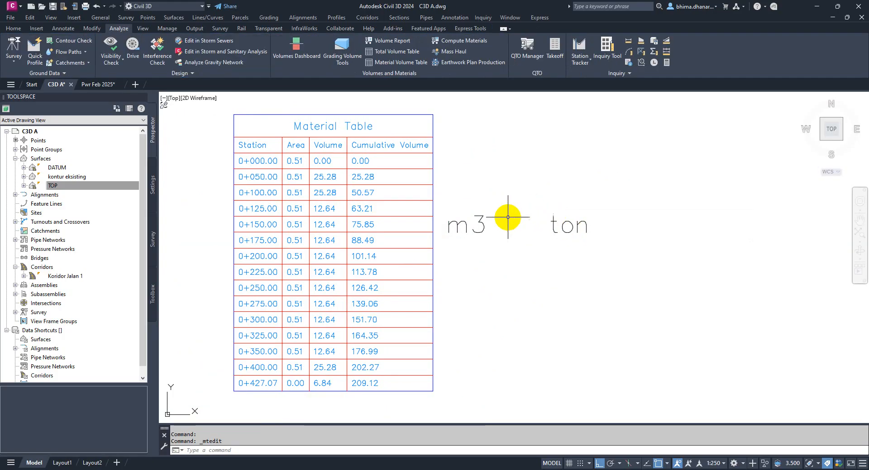
scroll(534, 213, up, 4)
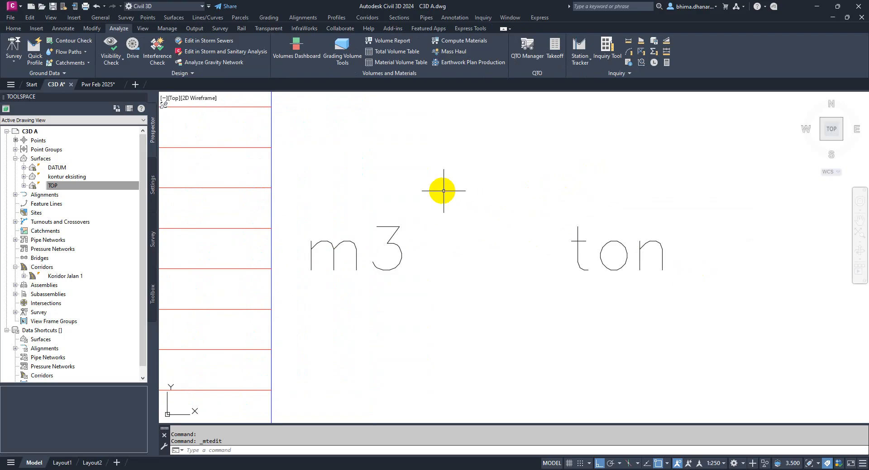
scroll(433, 194, down, 2)
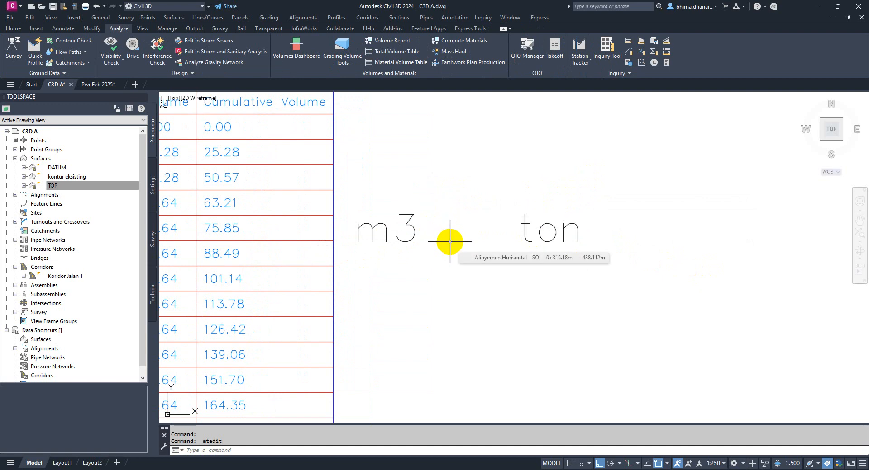
scroll(449, 241, up, 2)
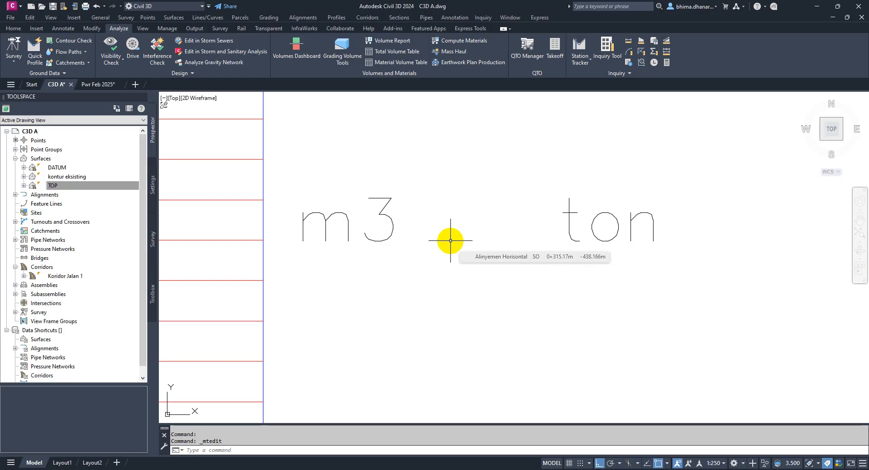
scroll(466, 191, up, 1)
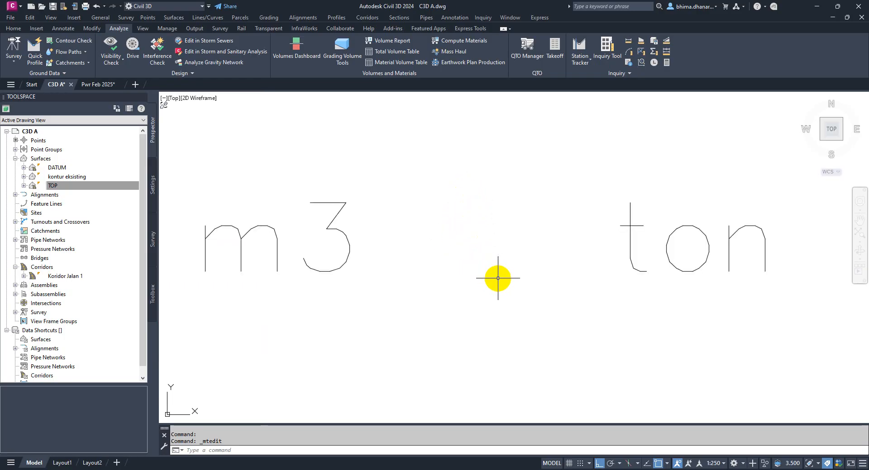
scroll(499, 326, down, 1)
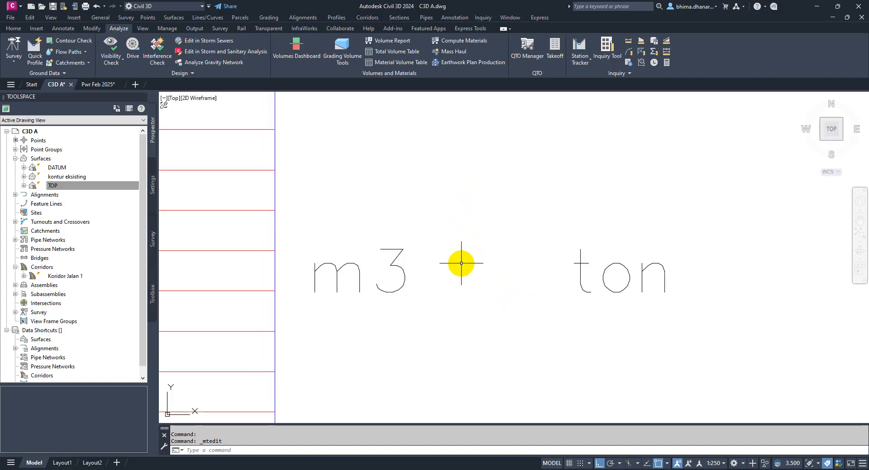
scroll(456, 231, down, 2)
scroll(463, 278, up, 2)
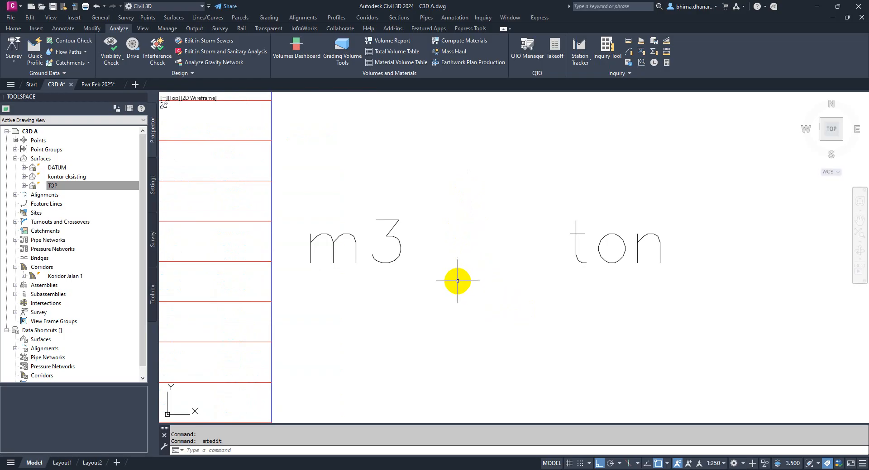
scroll(436, 250, down, 2)
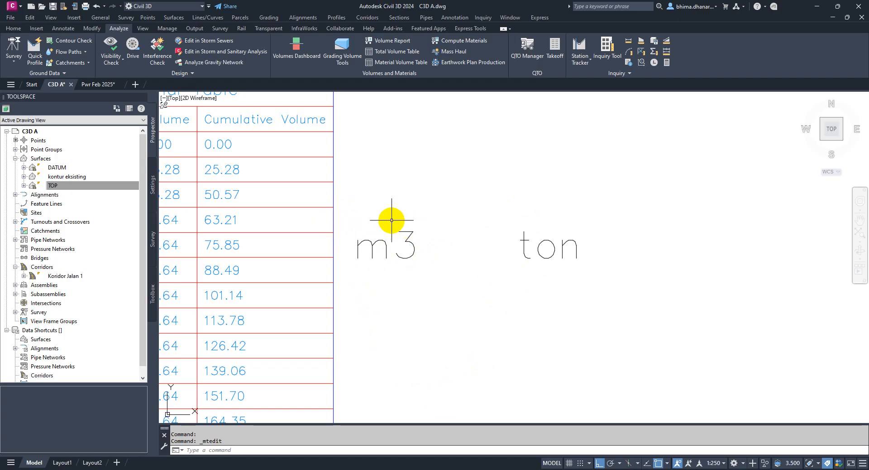
scroll(394, 220, up, 2)
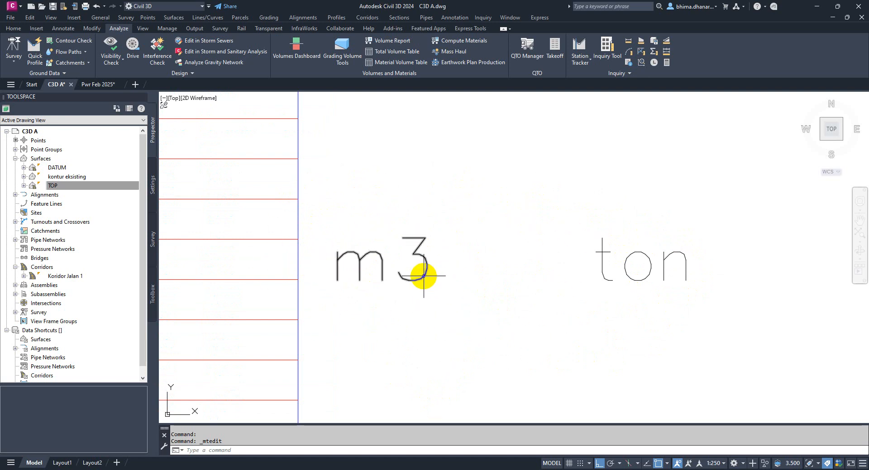
scroll(421, 278, down, 1)
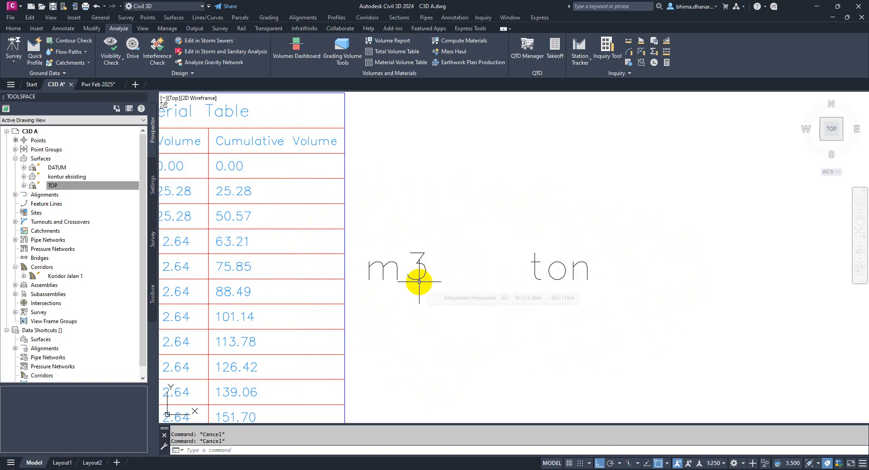
scroll(419, 281, up, 1)
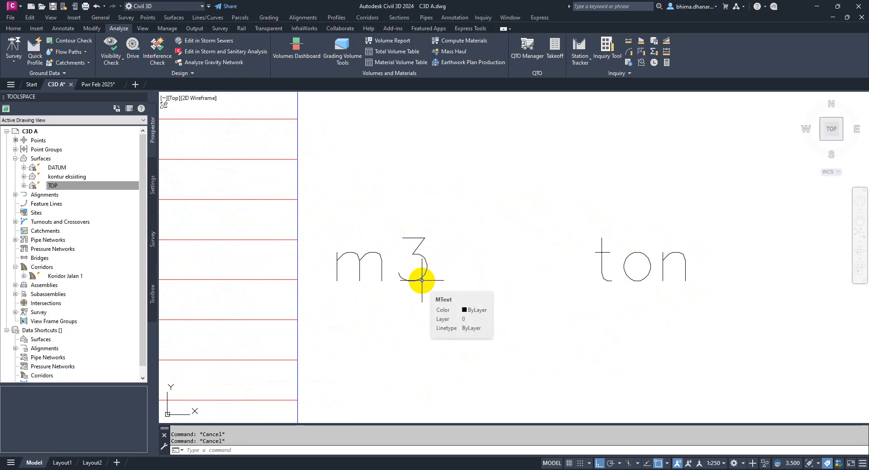
Step: Move the ton text horizontally further right to widen the gap after the m3 text
text(m)
key(space)
click(611, 272)
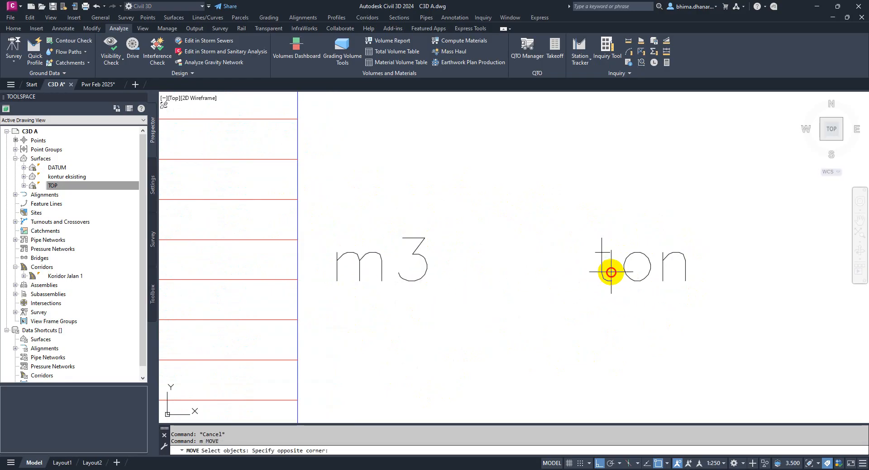
click(588, 270)
key(space)
click(510, 311)
click(620, 332)
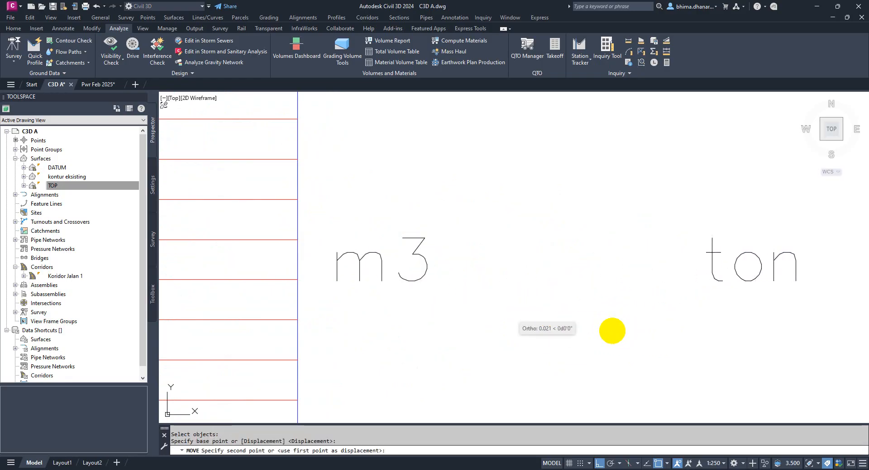
key(Escape)
scroll(466, 314, down, 1)
scroll(591, 288, up, 2)
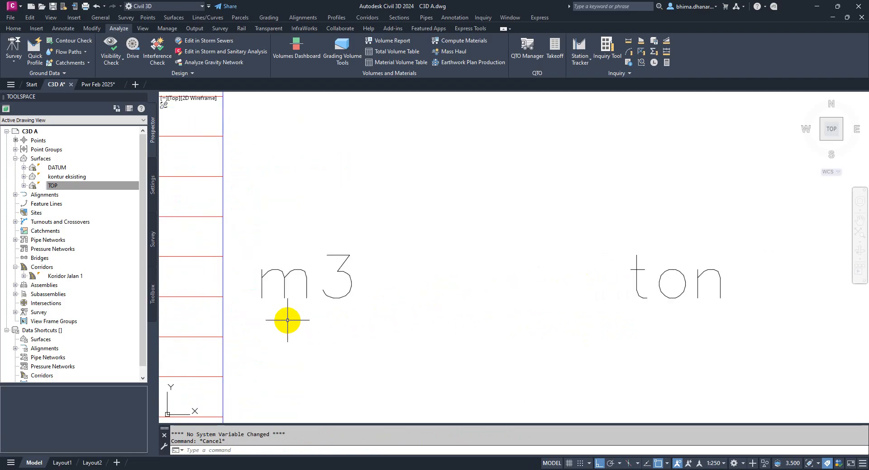
Step: Copy the m3 text horizontally into the gap between the m3 and ton texts
key(Return)
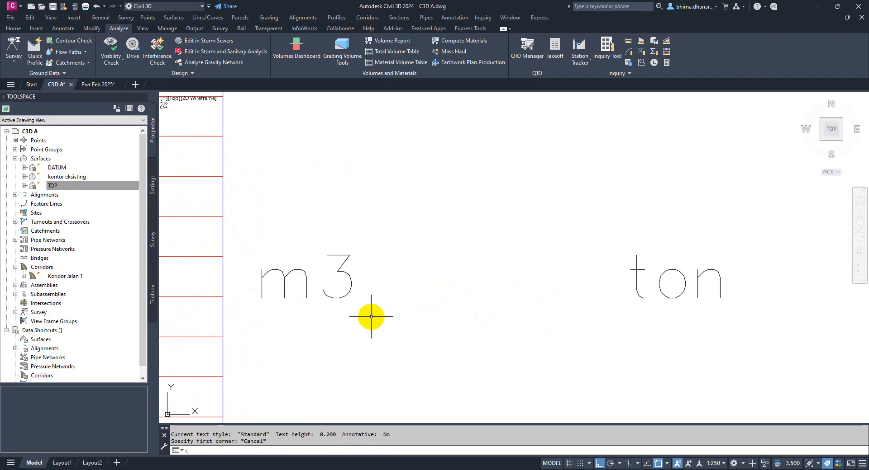
key(Escape)
text(co)
key(Return)
click(341, 281)
key(Return)
click(366, 328)
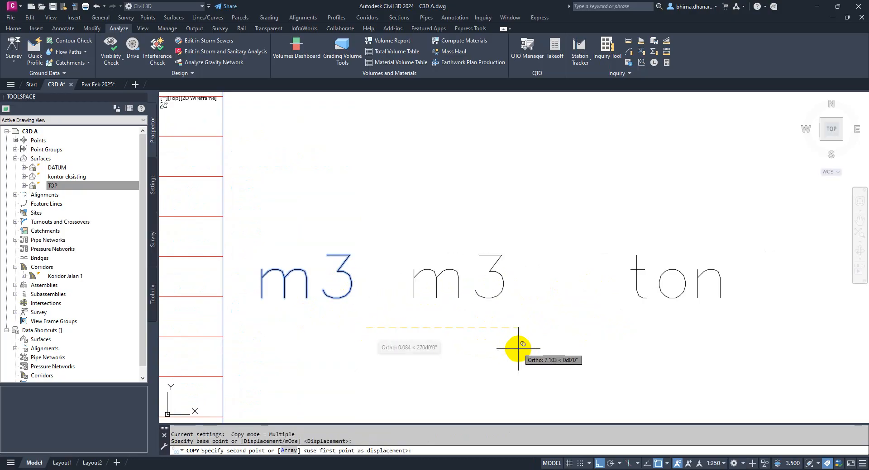
click(539, 352)
key(Escape)
Step: Change the middle m3 text to "ton/m3"
click(518, 298)
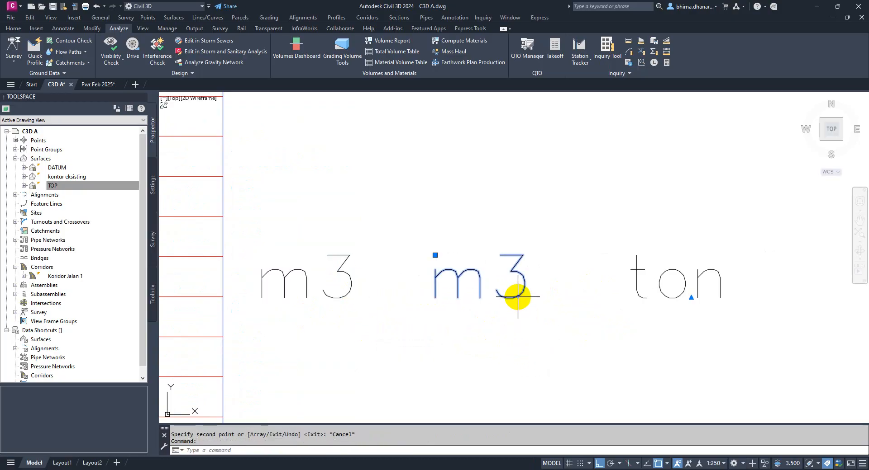
double_click(447, 277)
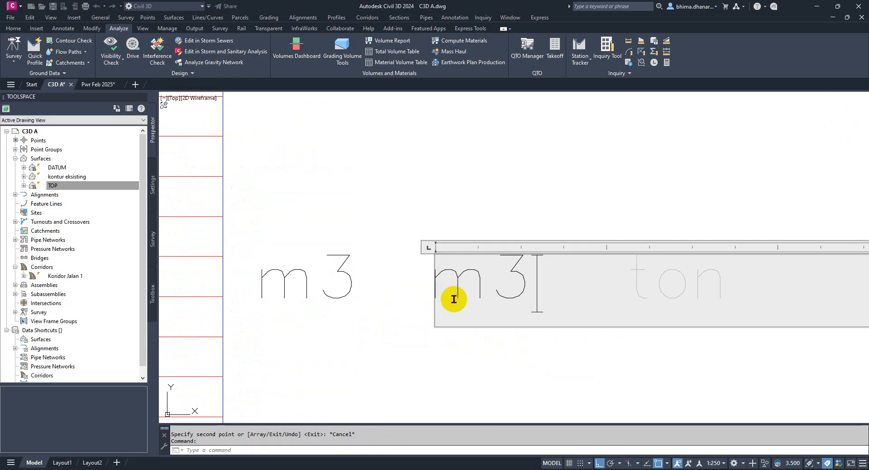
click(448, 291)
text(ton)
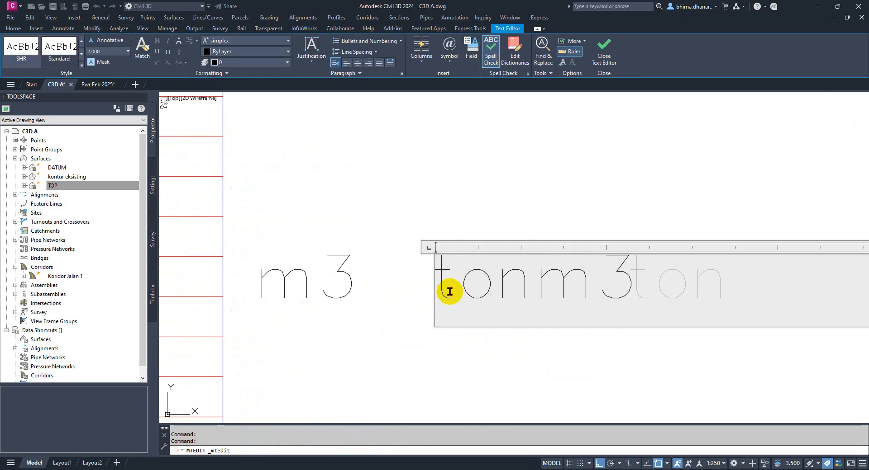
text(/)
click(480, 190)
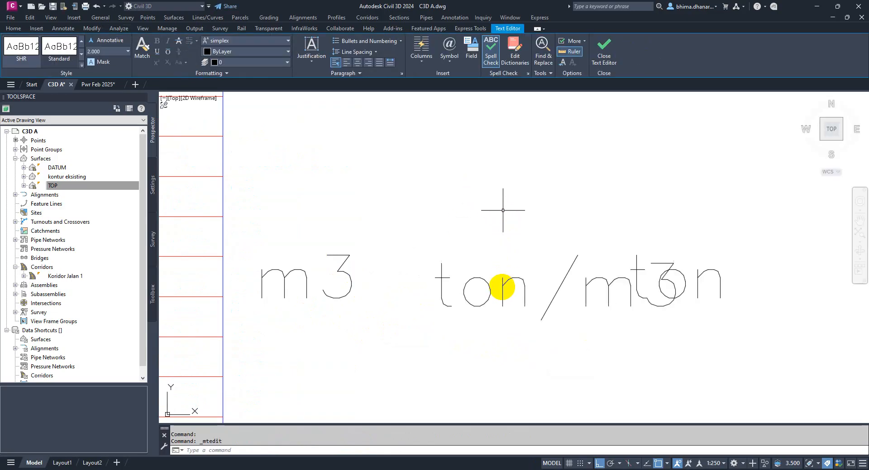
Step: Move the overlapping ton text horizontally to the right, clear of the ton/m3 text
scroll(508, 288, down, 2)
text(m)
key(space)
click(637, 290)
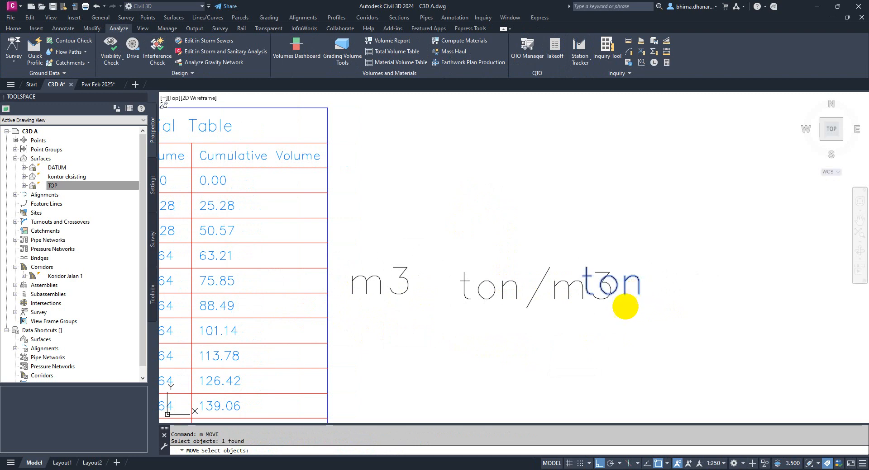
key(Return)
click(588, 335)
click(671, 345)
key(Escape)
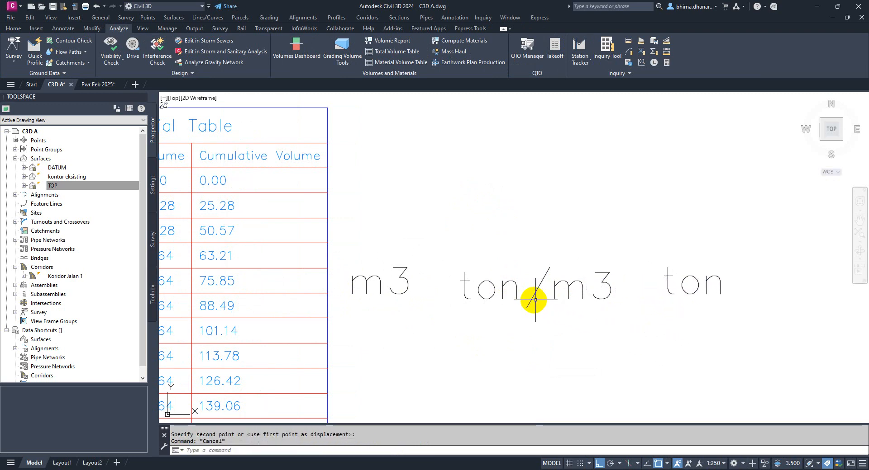
Step: Draw a freely angled diagonal line striking through the first m3 text, with orthogonal mode turned off
scroll(475, 296, up, 2)
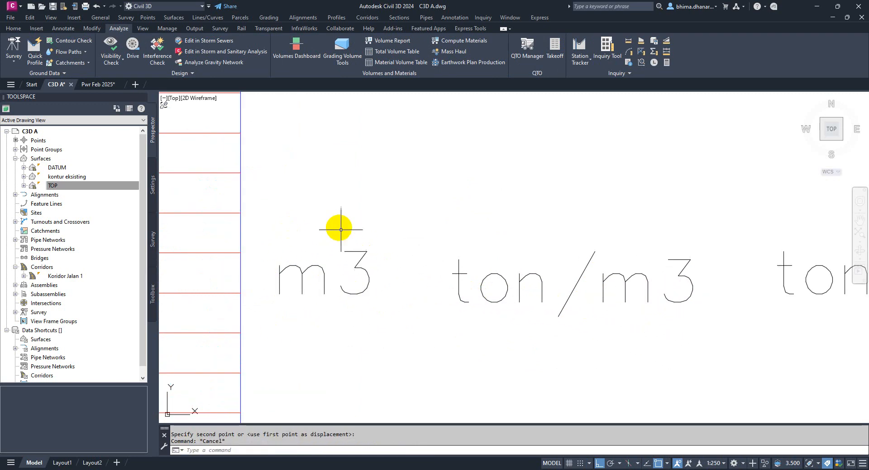
middle_drag(539, 279, 497, 276)
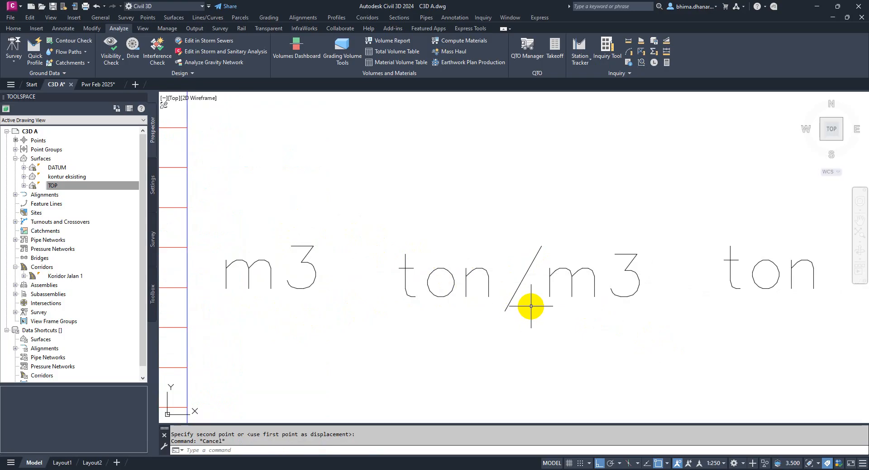
middle_drag(531, 294, 484, 303)
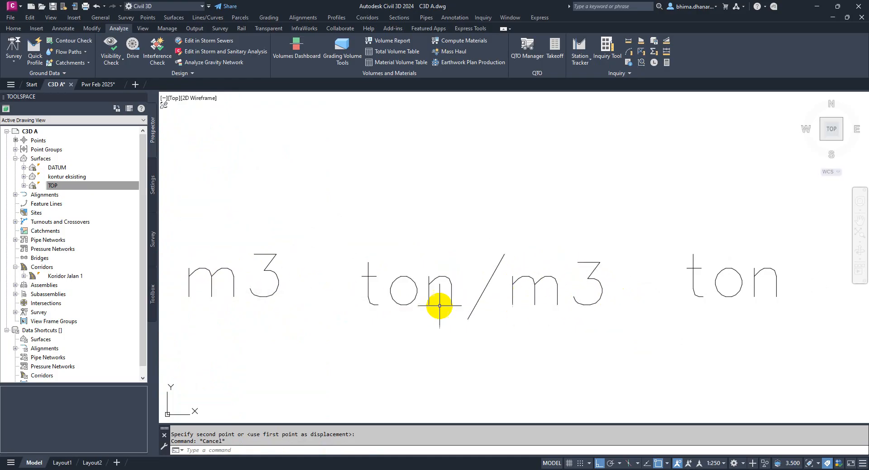
text(l)
key(Return)
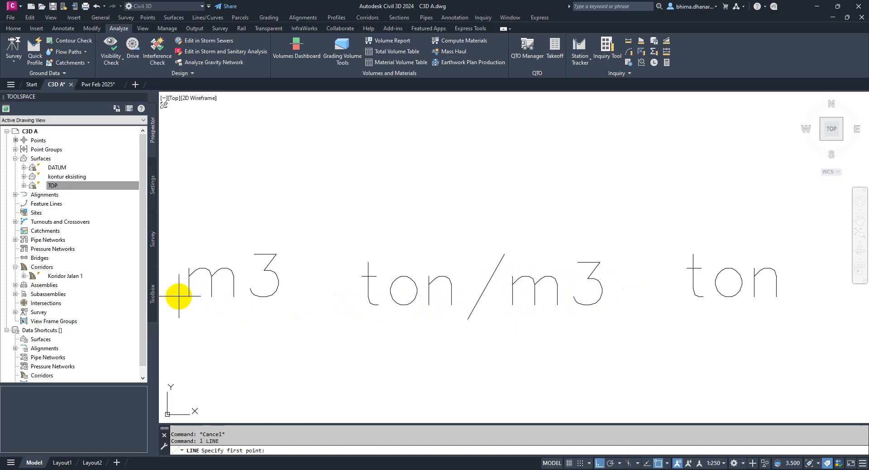
click(173, 305)
click(599, 463)
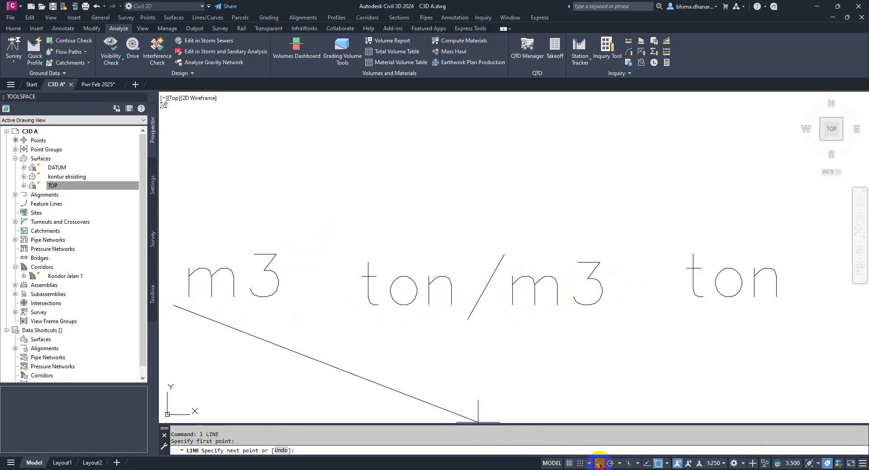
click(307, 230)
key(Return)
Step: Draw a second diagonal line striking through the m3 part of the ton/m3 text
key(Return)
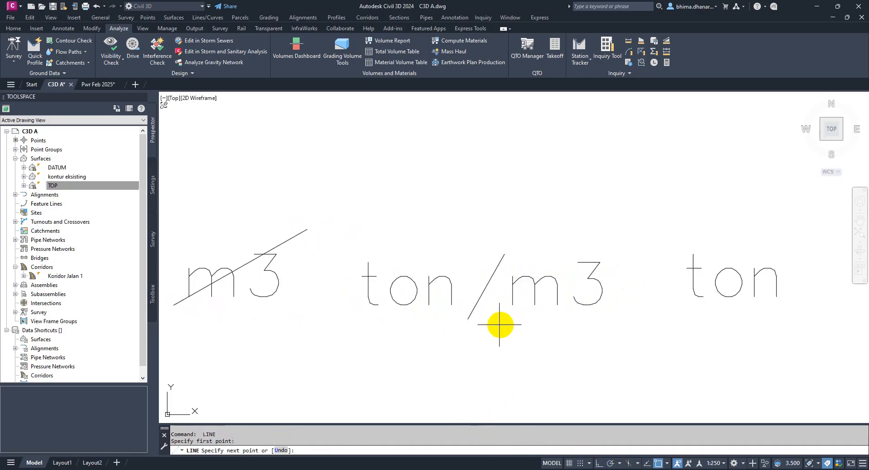
click(499, 324)
click(617, 242)
key(Return)
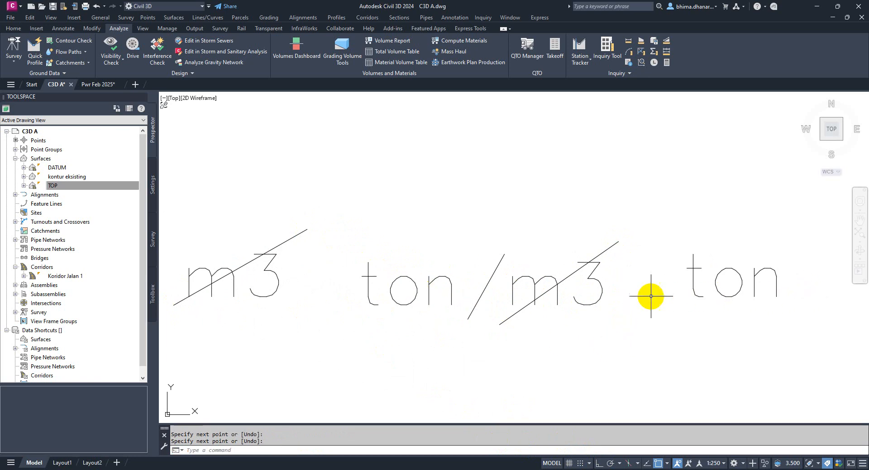
scroll(572, 311, down, 2)
key(Escape)
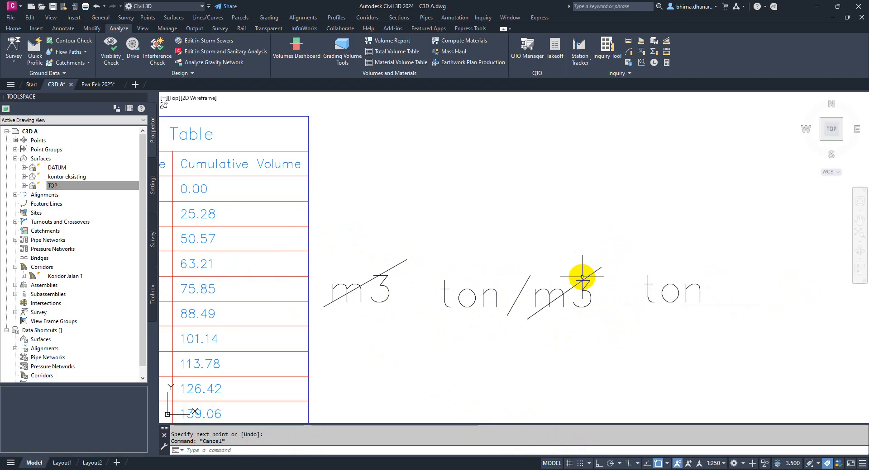
key(Escape)
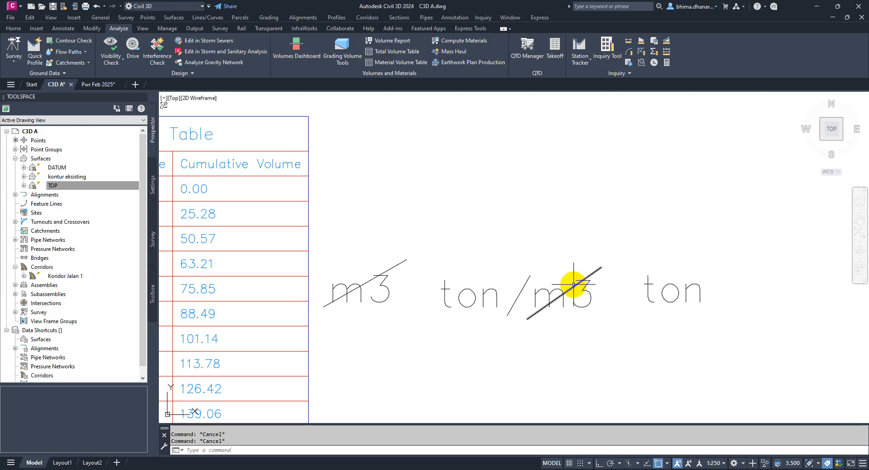
Step: Examine the cumulative volume at the last station, 0+427.07, in the AC-WC material table
scroll(575, 290, down, 2)
scroll(423, 301, down, 1)
scroll(299, 375, up, 2)
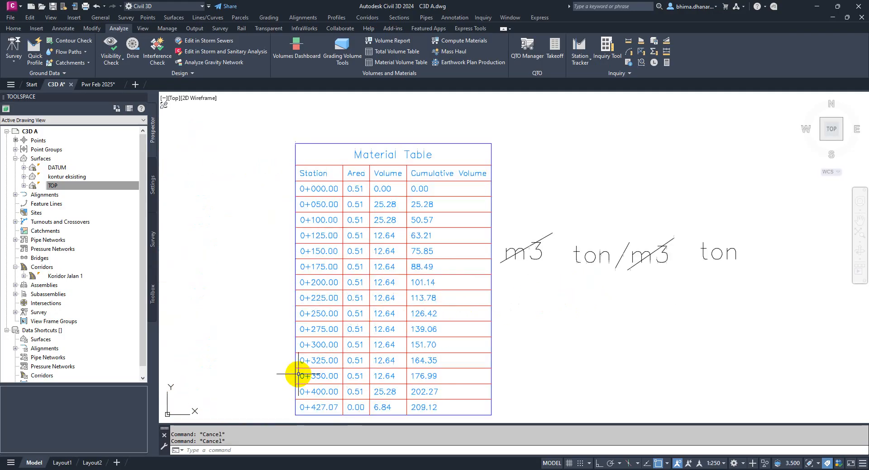
middle_drag(308, 367, 281, 327)
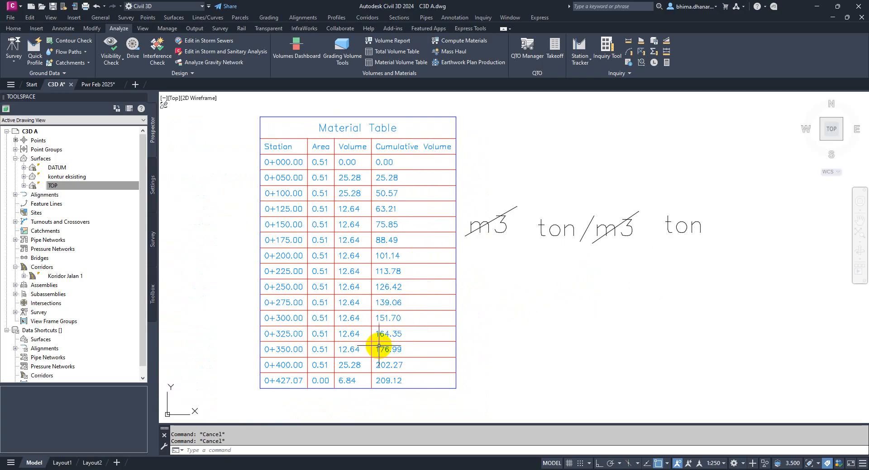
scroll(389, 382, up, 2)
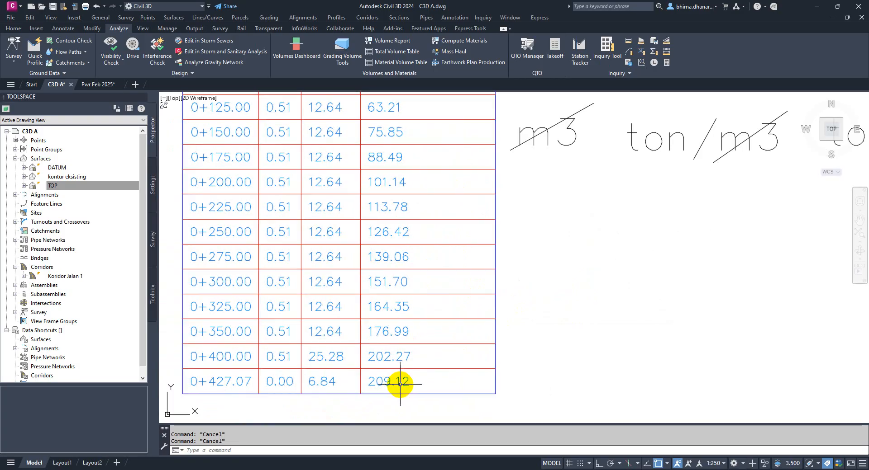
scroll(392, 384, down, 2)
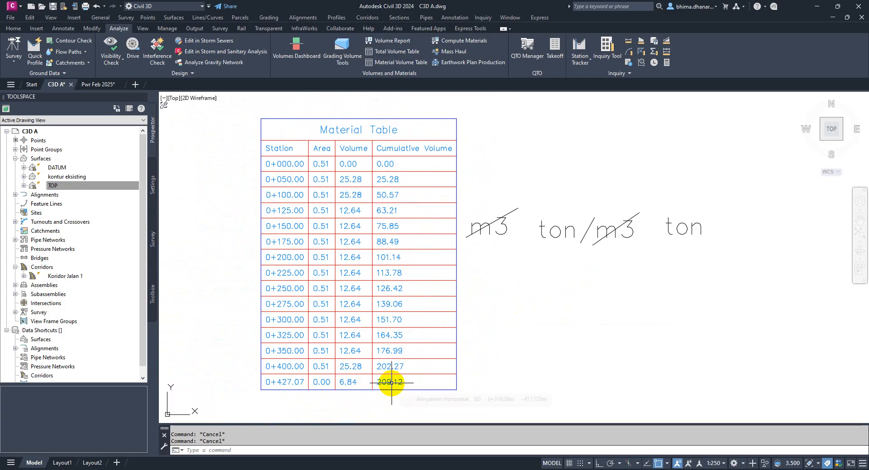
scroll(392, 383, up, 2)
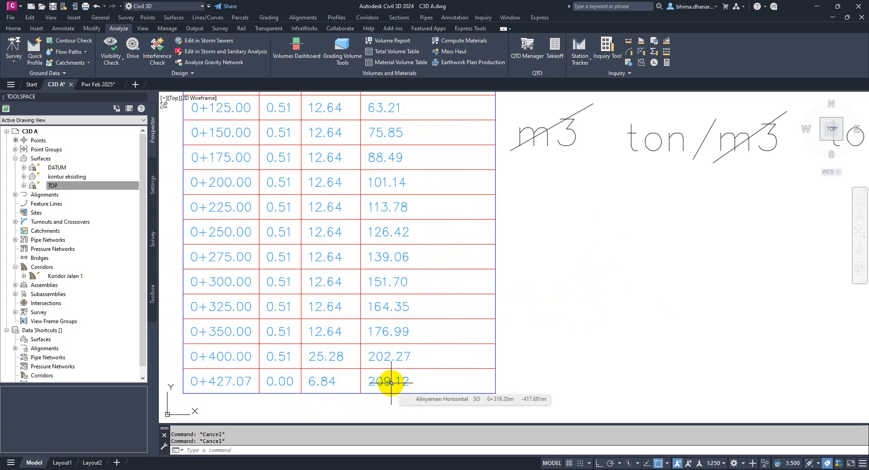
scroll(347, 385, down, 2)
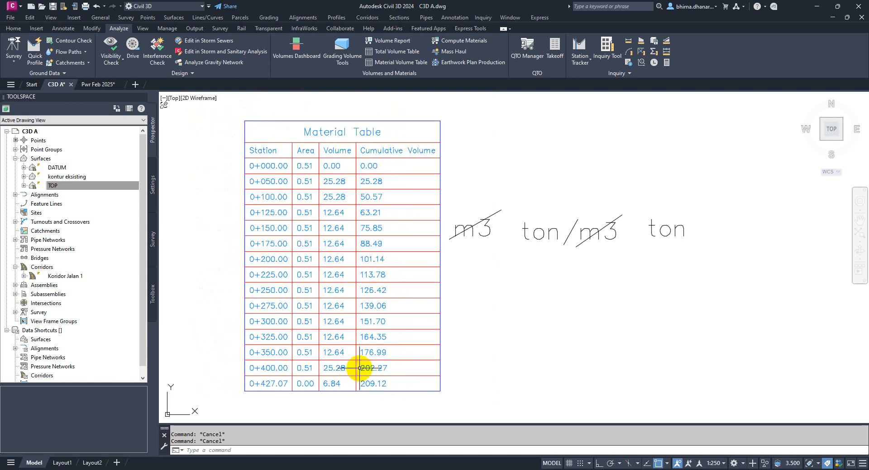
Step: Move the unit conversion texts with their strike-through lines upward, clear above the material table
scroll(398, 305, down, 2)
text(m)
key(Return)
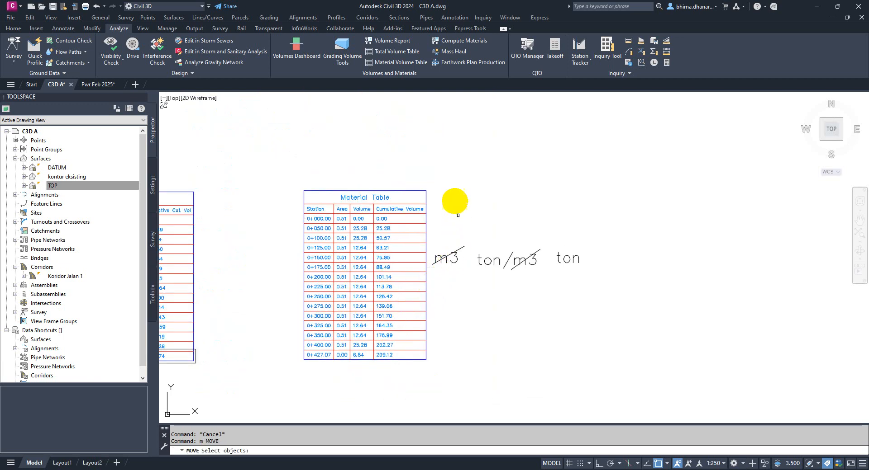
click(412, 155)
click(640, 320)
key(Return)
click(548, 325)
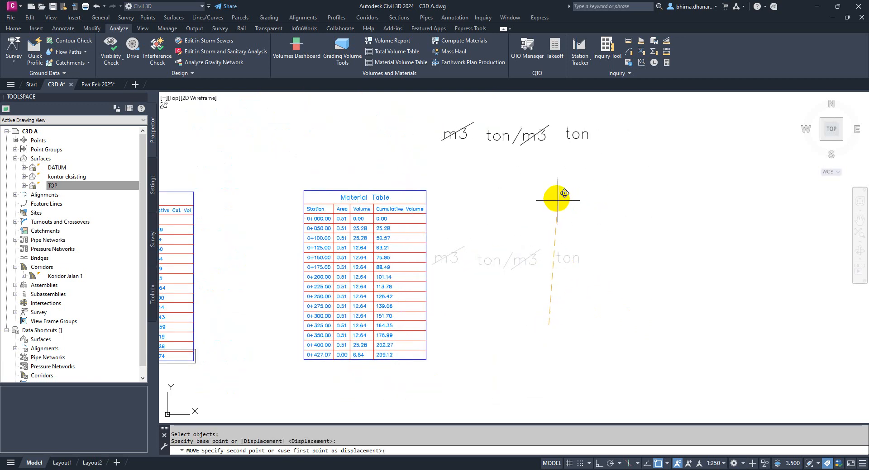
click(558, 187)
Step: Copy the first m3 text to just above the title row of the material table
scroll(452, 126, up, 3)
text(c)
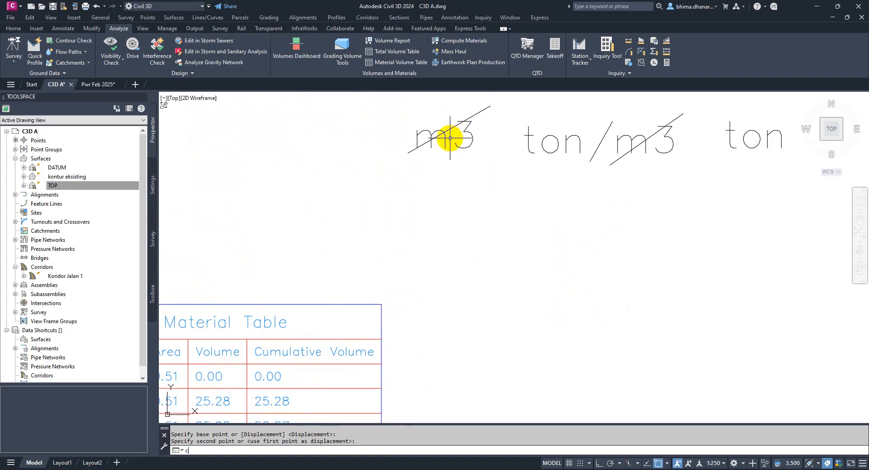
text(o)
key(Return)
click(471, 145)
key(Return)
click(468, 162)
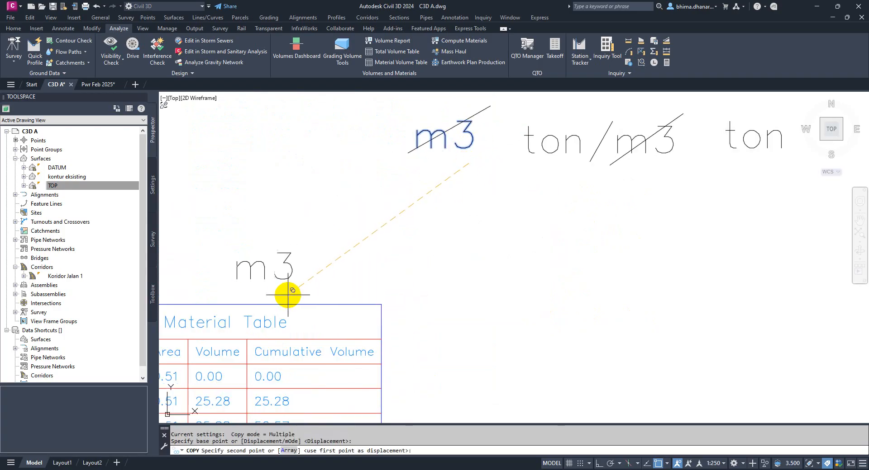
middle_drag(287, 295, 387, 285)
scroll(343, 302, up, 2)
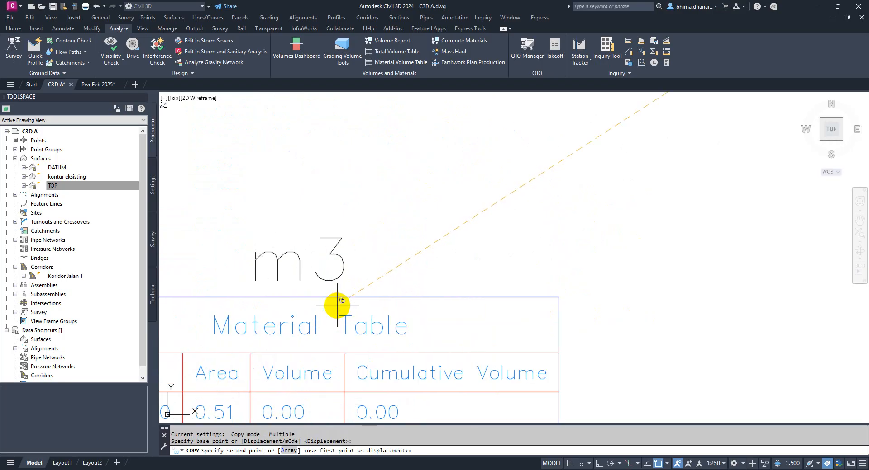
click(341, 306)
key(Escape)
Step: Change the copied m3 text above the material table to "AC/WC"
click(343, 276)
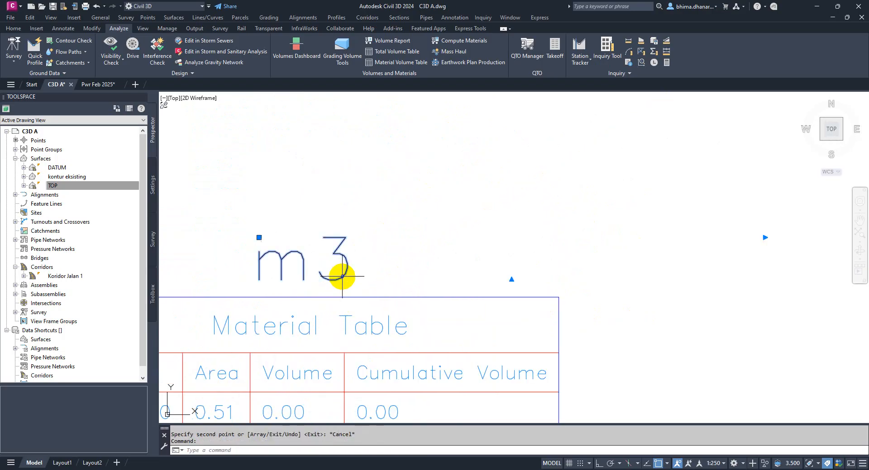
double_click(343, 276)
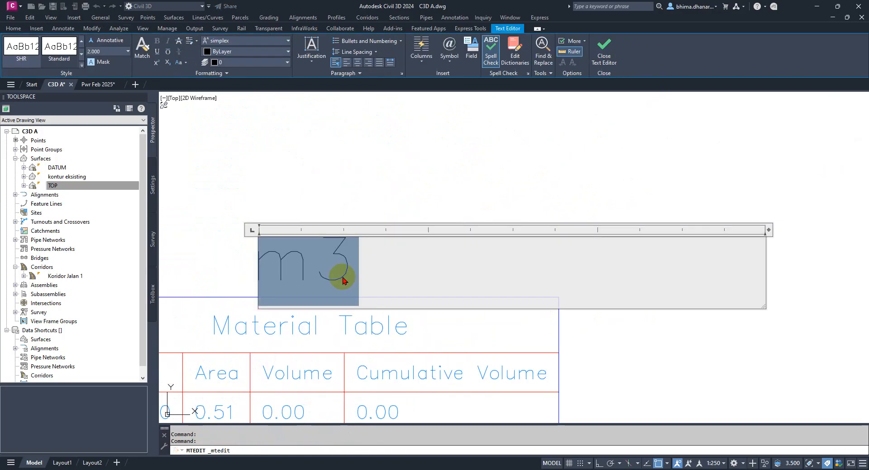
text(AC)
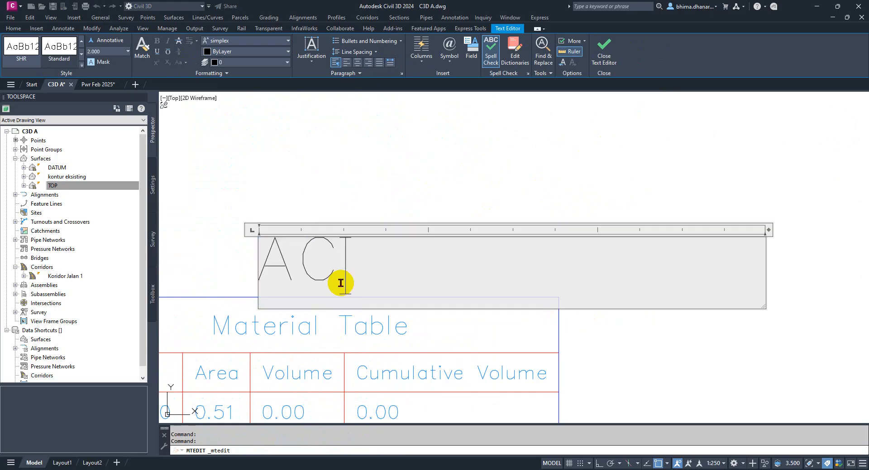
text(/WC)
click(404, 180)
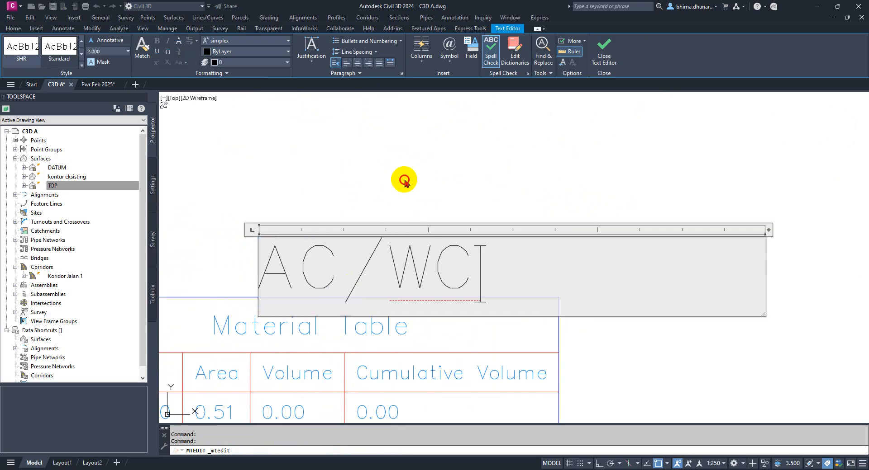
Step: Move the AC/WC text slightly left and up so it sits centred above the material table
scroll(510, 244, down, 2)
text(m)
key(space)
click(477, 259)
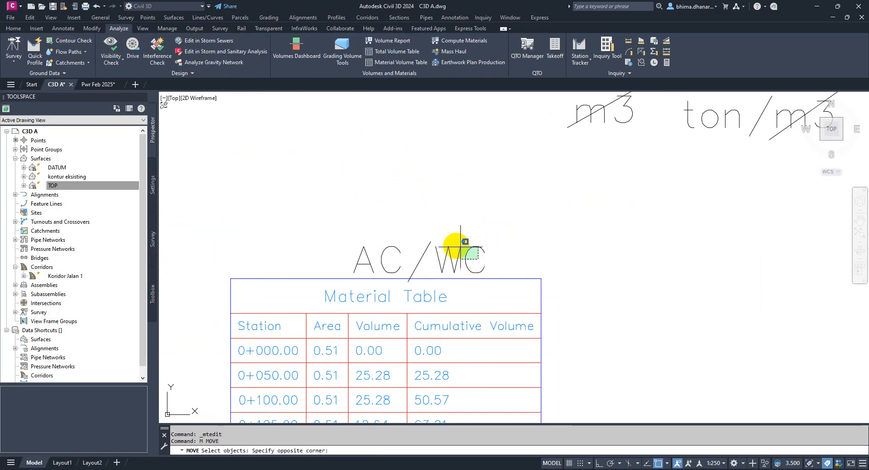
click(406, 210)
key(space)
click(521, 223)
click(489, 213)
scroll(330, 242, down, 2)
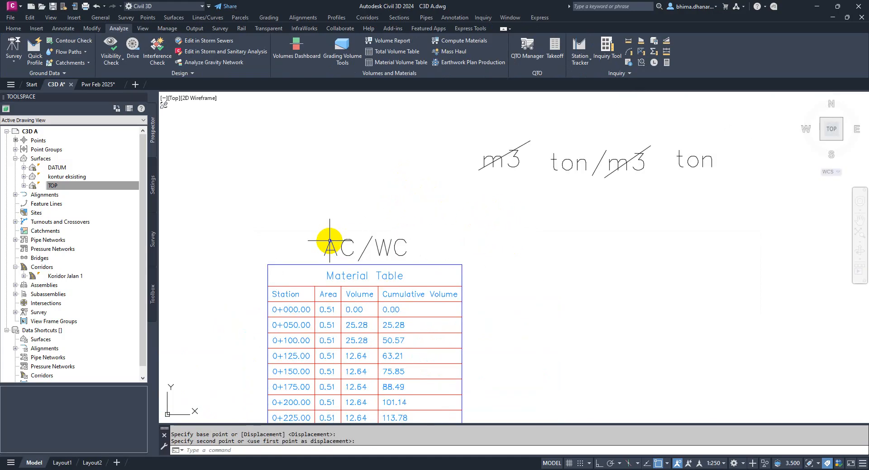
Step: Set up a material volume table for AC-BC from the Material Struktur Jalan list, with table splitting turned off
middle_drag(406, 252, 361, 190)
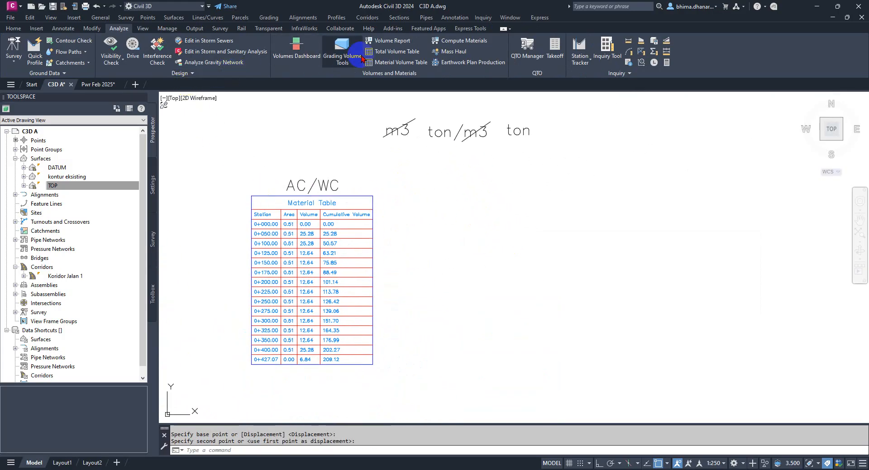
click(392, 62)
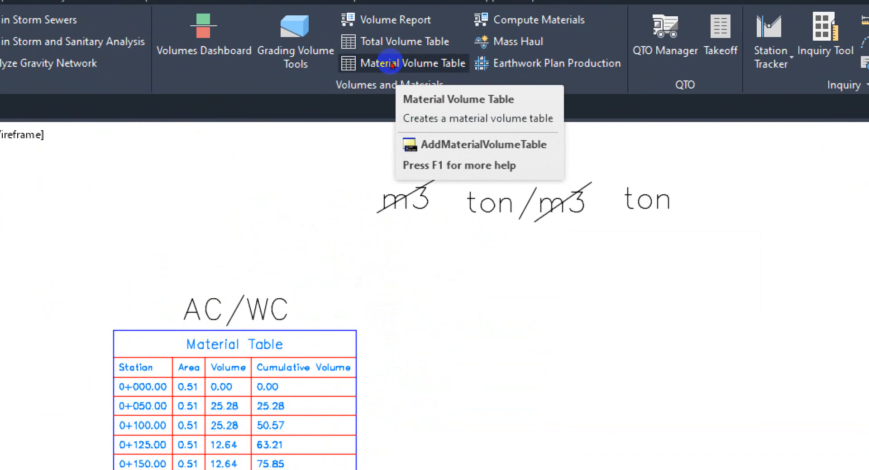
click(391, 64)
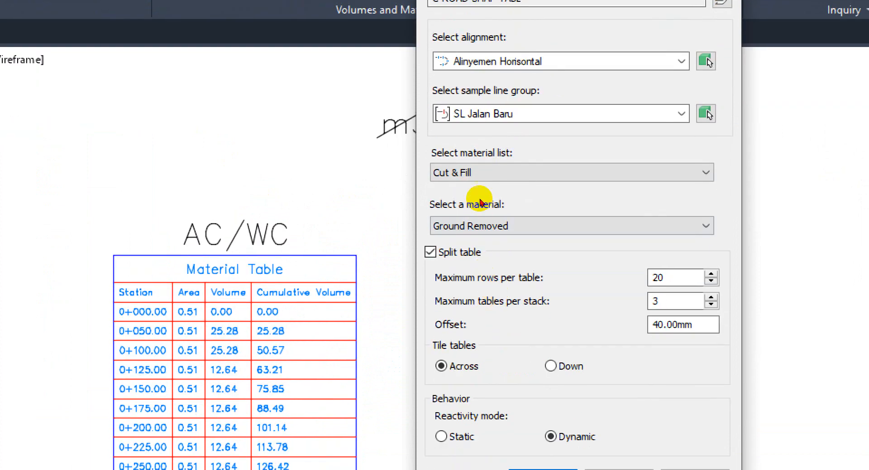
click(474, 171)
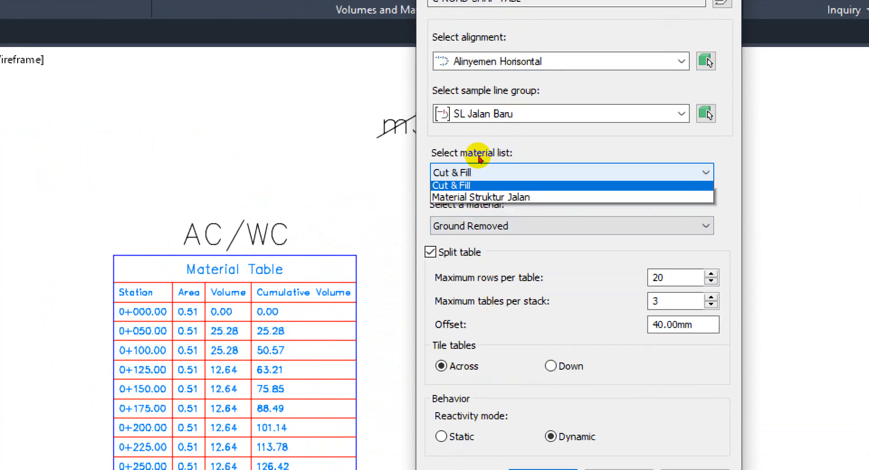
click(454, 200)
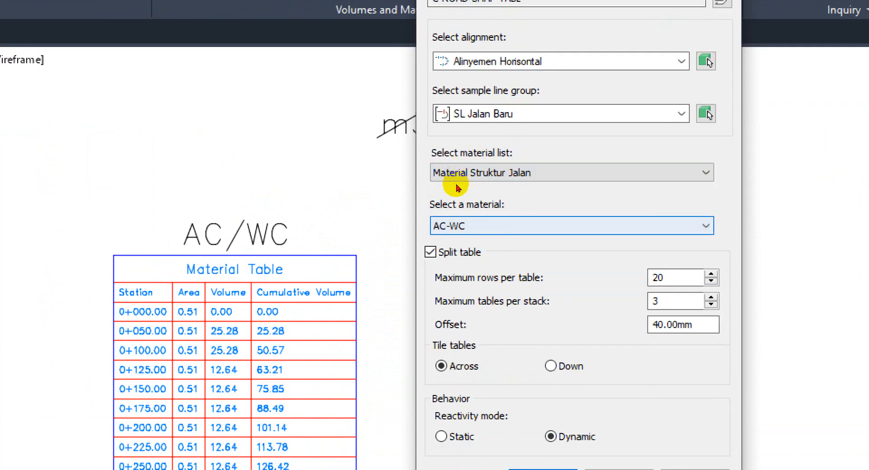
click(462, 226)
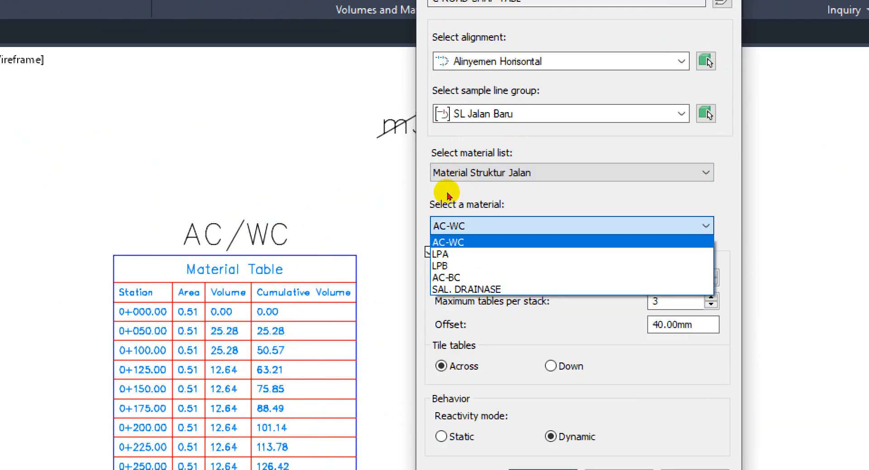
key(Down)
key(Down)
key(Down)
key(Return)
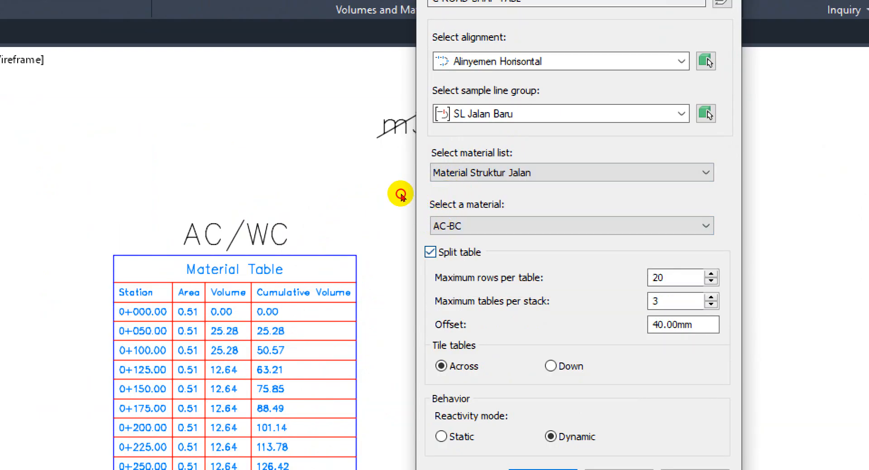
click(430, 252)
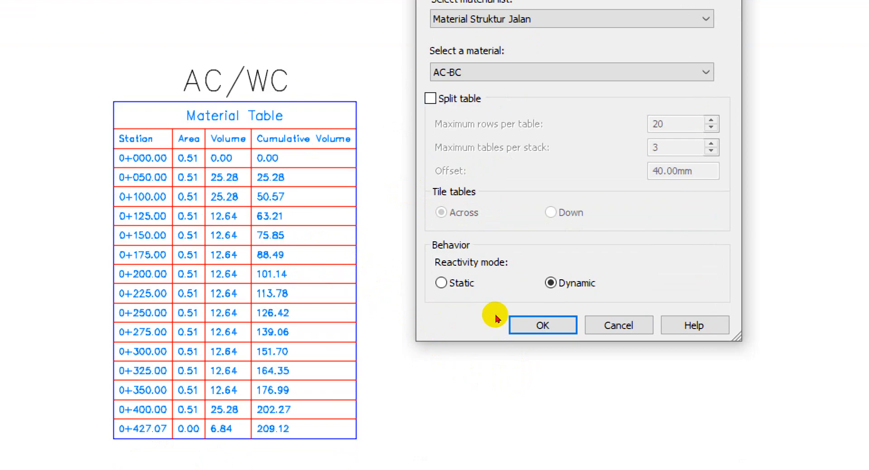
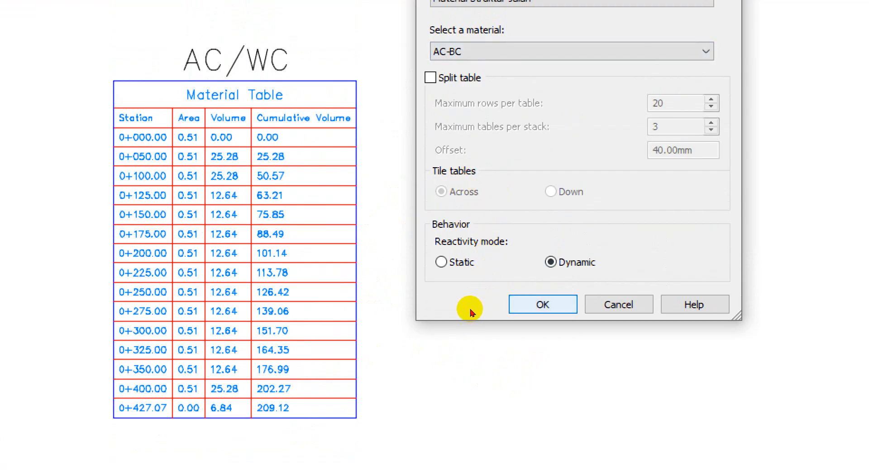
Step: Place the AC-BC material table beside the AC/WC table, with their upper edges roughly level
key(Return)
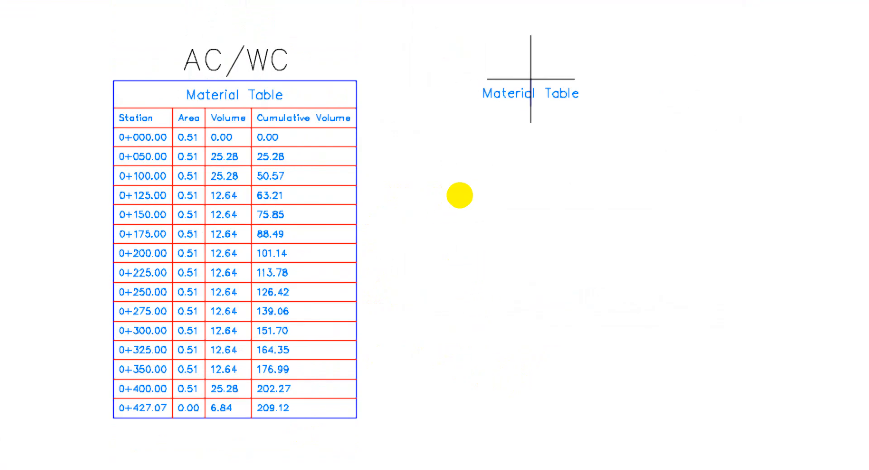
click(529, 78)
scroll(213, 204, down, 2)
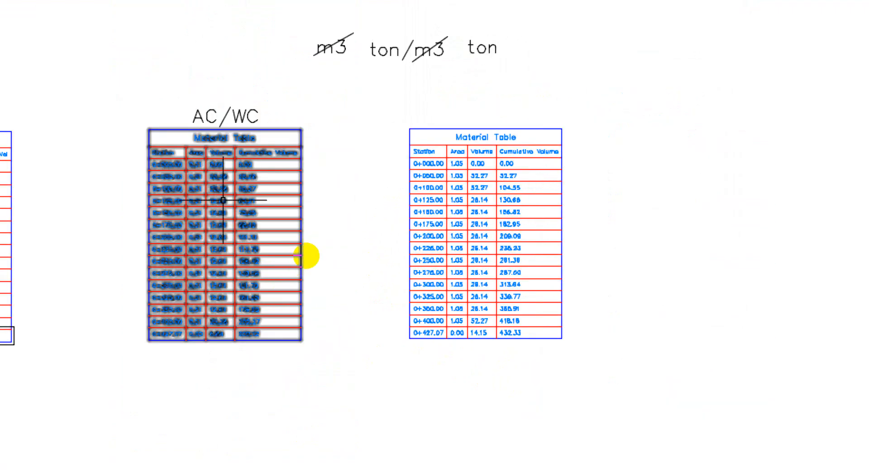
Step: Examine the final cumulative volumes in the last rows of the AC/WC and AC-BC material tables
scroll(244, 154, up, 2)
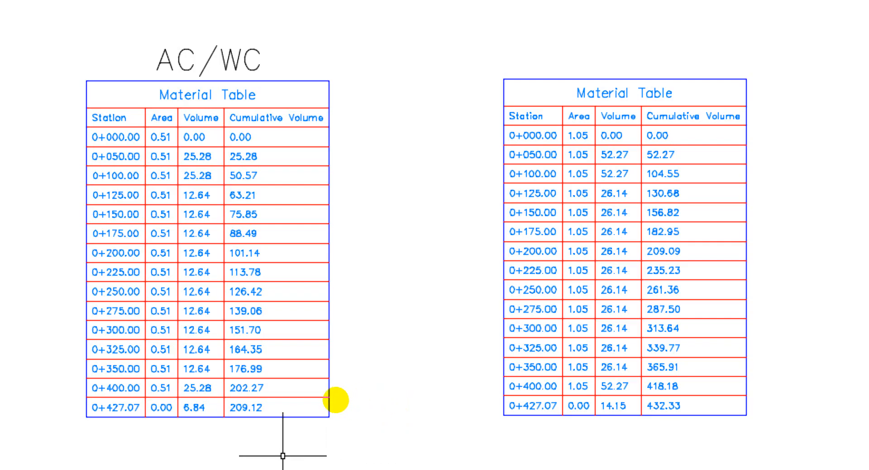
scroll(230, 430, up, 2)
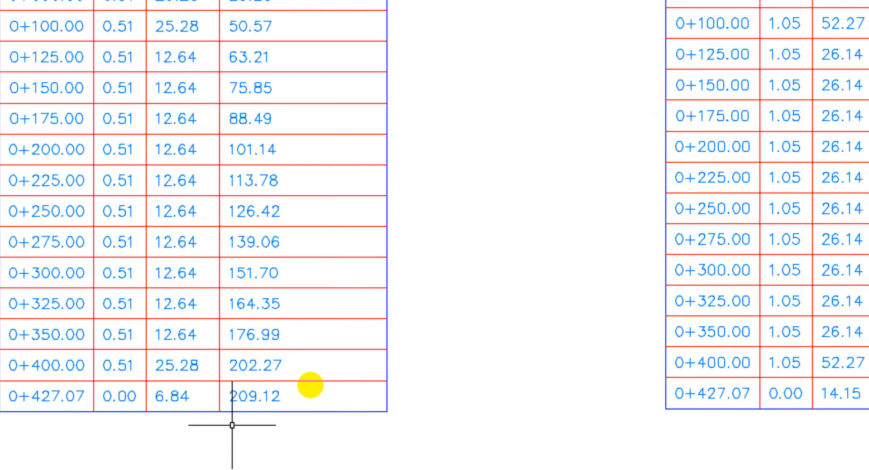
scroll(234, 416, up, 3)
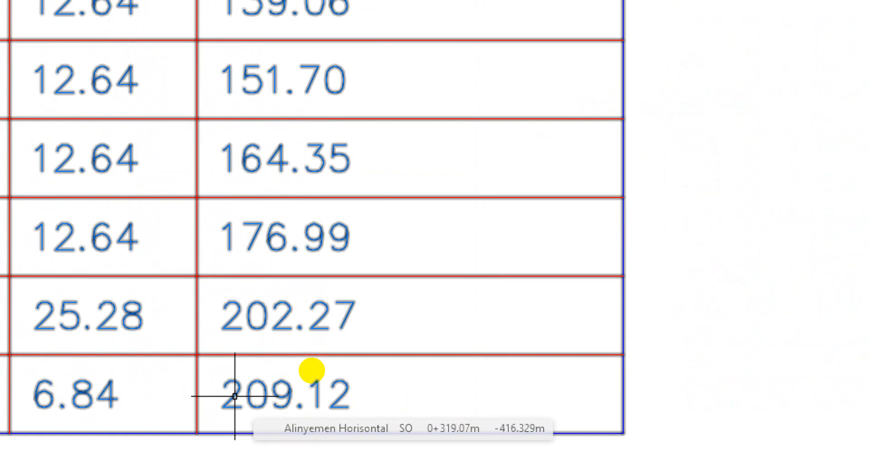
scroll(230, 397, up, 2)
scroll(216, 397, down, 6)
scroll(280, 397, down, 2)
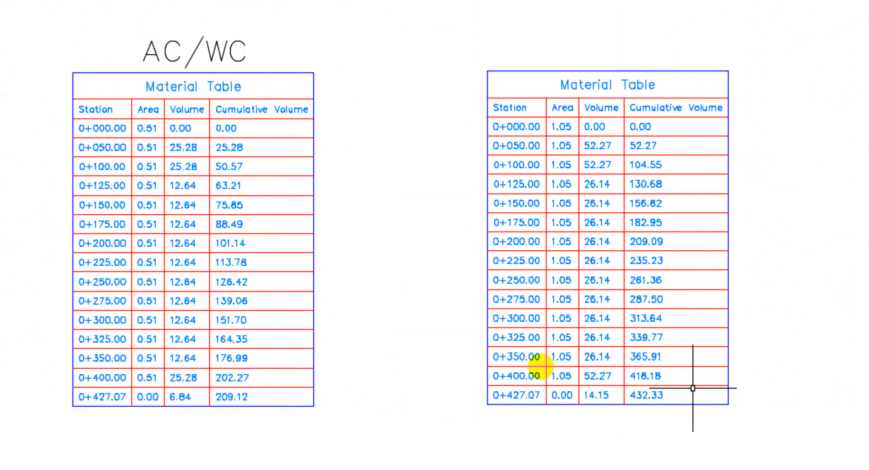
scroll(597, 401, up, 6)
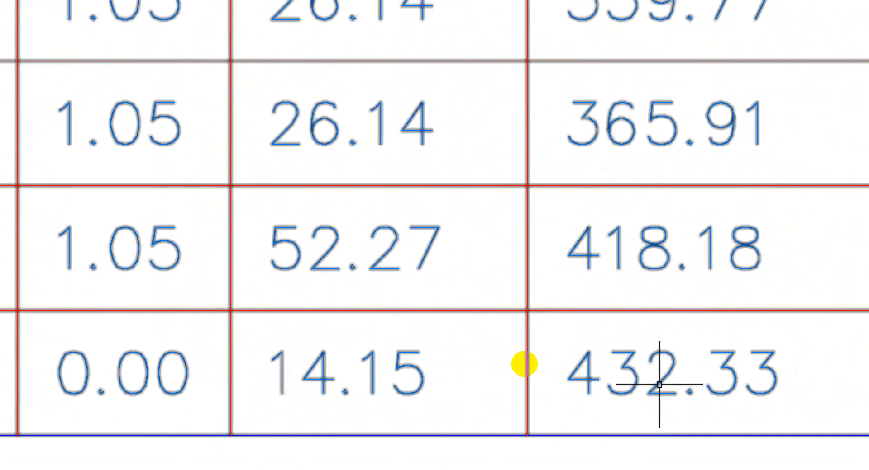
Step: Examine the pavement layers of the road assembly, comparing the thickness and edge width of the two uppermost layers
scroll(594, 398, down, 8)
scroll(407, 276, up, 12)
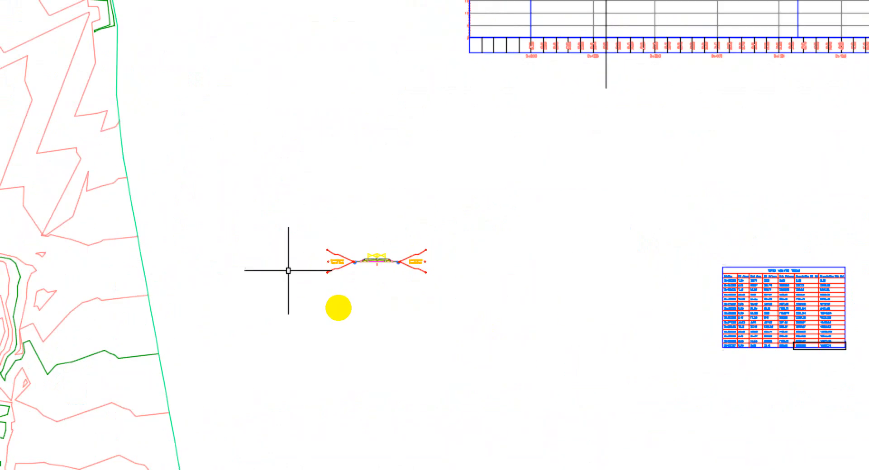
scroll(311, 248, up, 5)
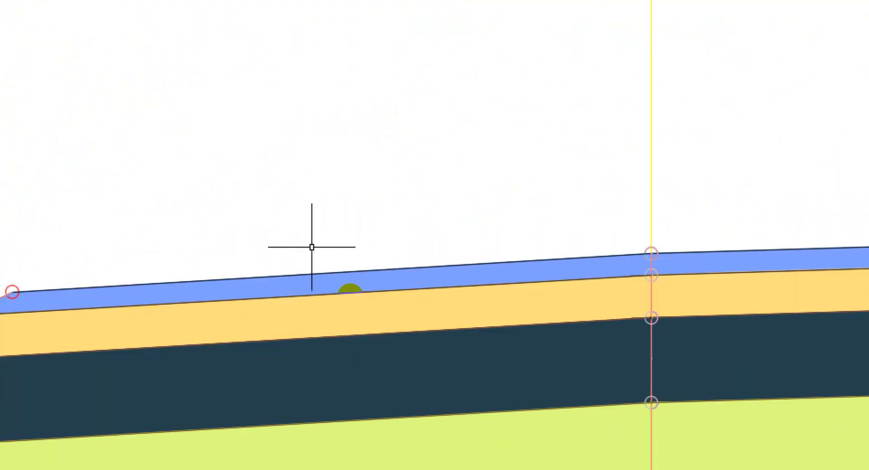
scroll(320, 294, down, 2)
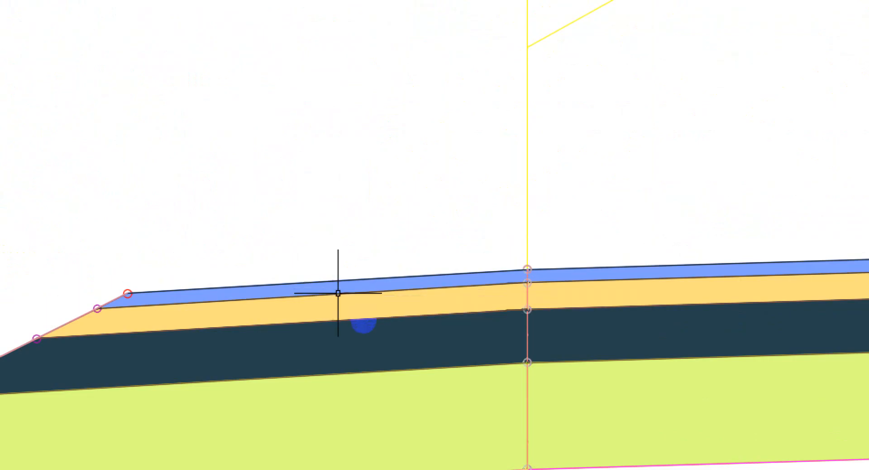
scroll(35, 333, up, 4)
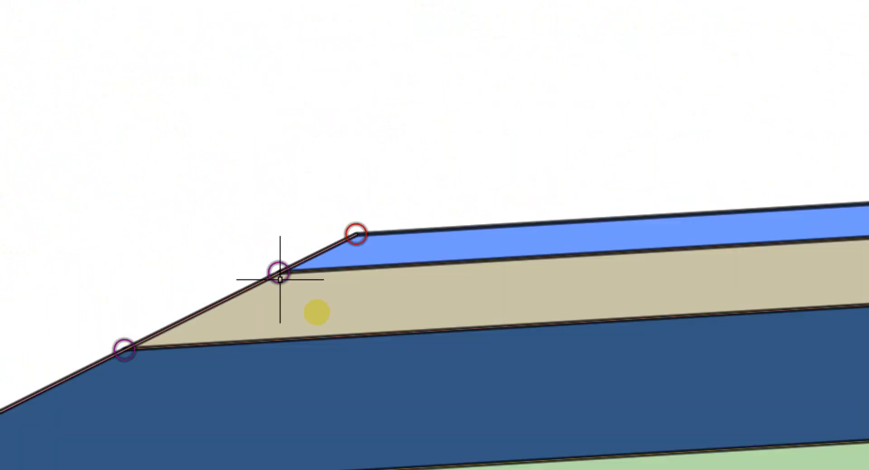
scroll(200, 274, down, 10)
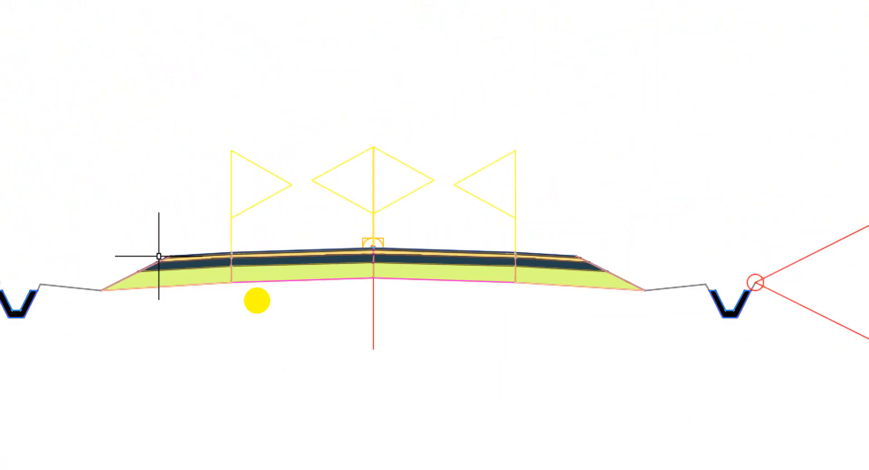
scroll(290, 296, down, 4)
Step: Copy the AC/WC text horizontally to just above the title row of the AC-BC material table
scroll(427, 306, up, 8)
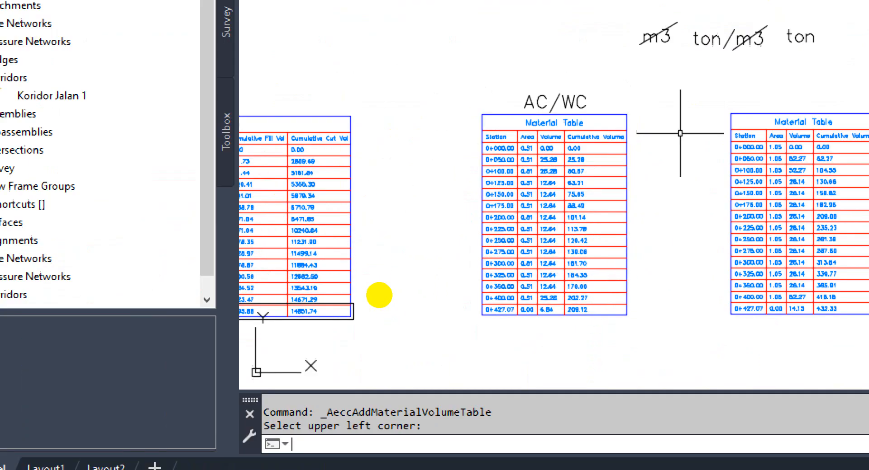
text(co)
key(Return)
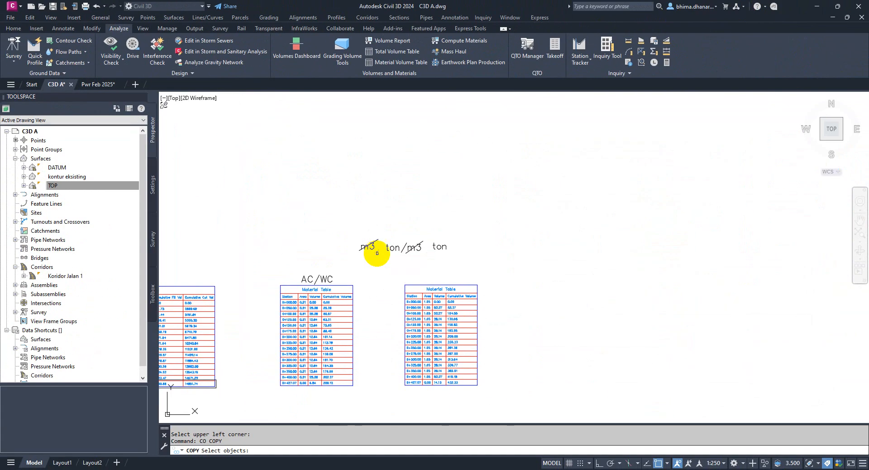
scroll(359, 335, up, 2)
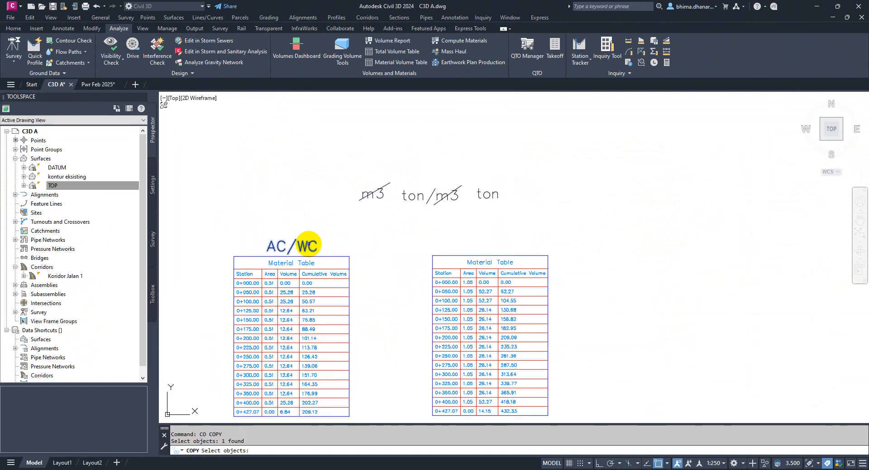
key(Return)
click(319, 227)
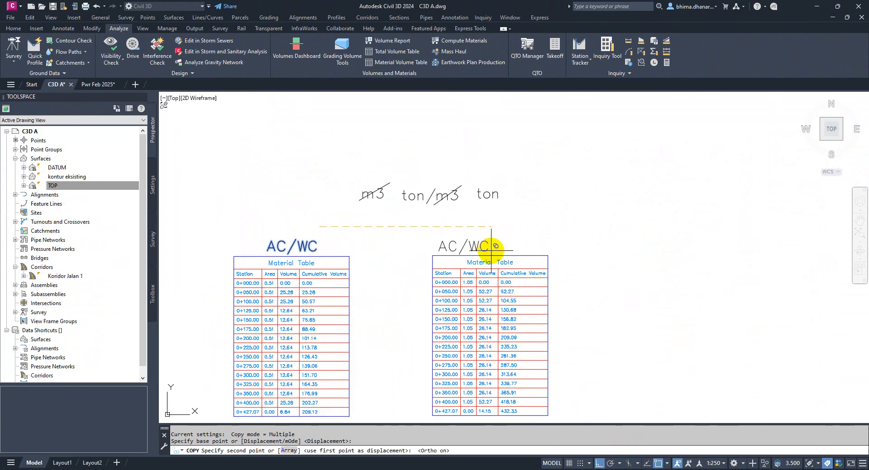
scroll(494, 250, up, 2)
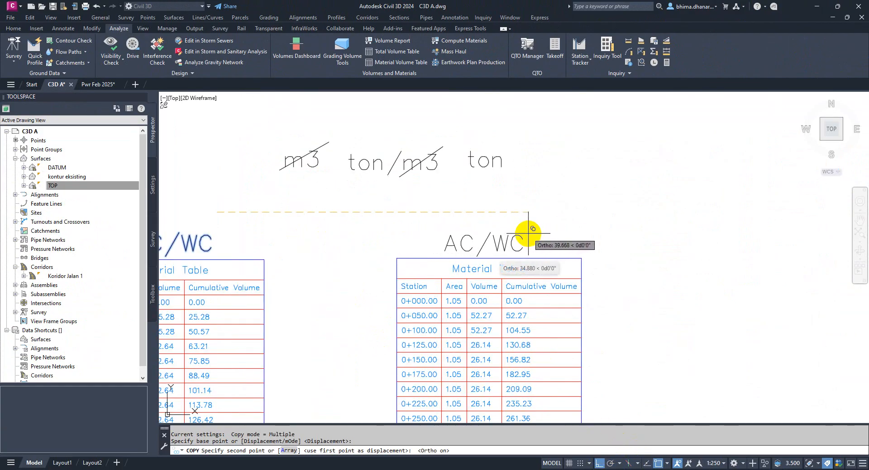
click(526, 233)
key(Escape)
Step: Change the copied text above the AC-BC material table to "AC/BC"
scroll(516, 239, up, 2)
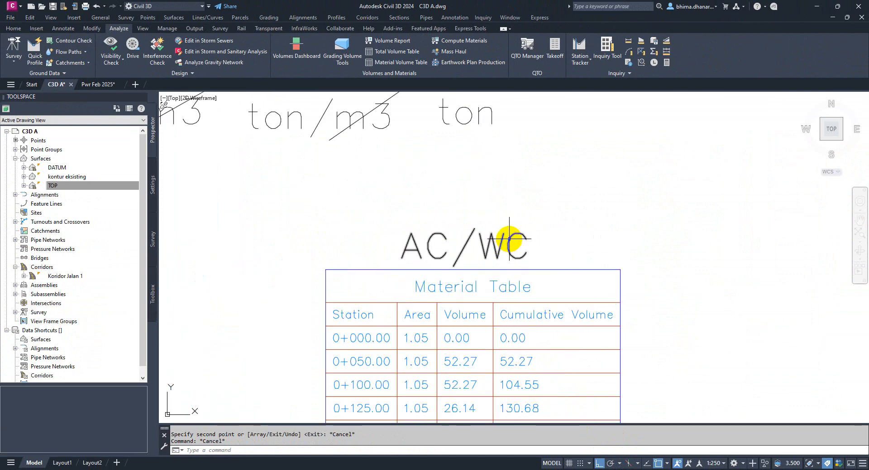
click(507, 239)
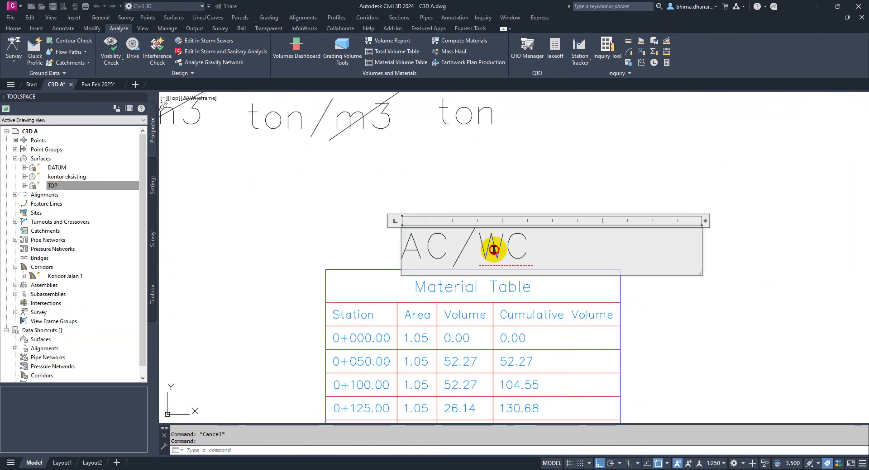
drag(494, 250, 499, 251)
text(B)
click(682, 291)
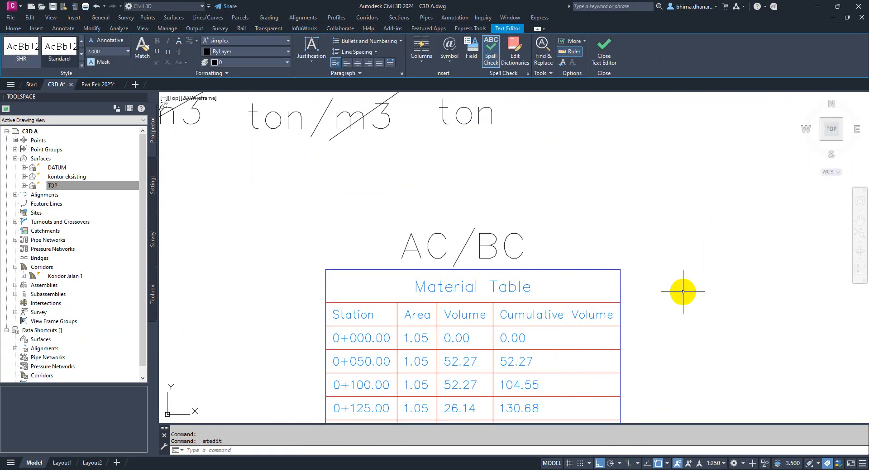
scroll(471, 255, down, 2)
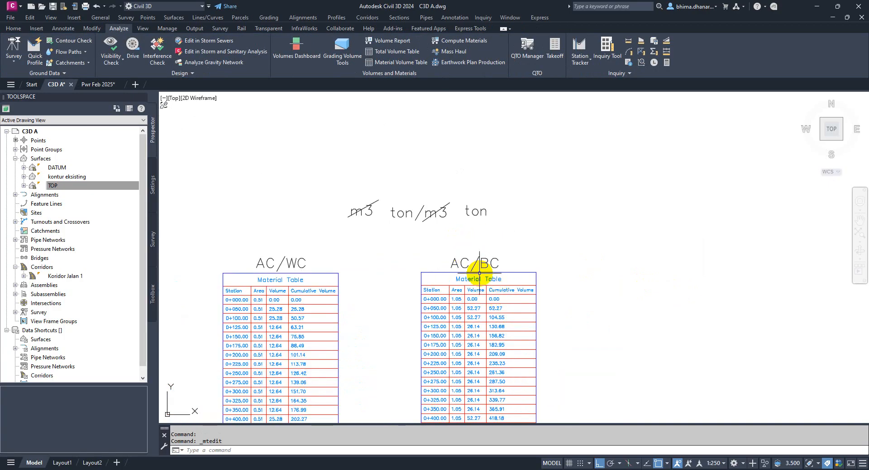
scroll(473, 272, down, 2)
click(405, 245)
text(c)
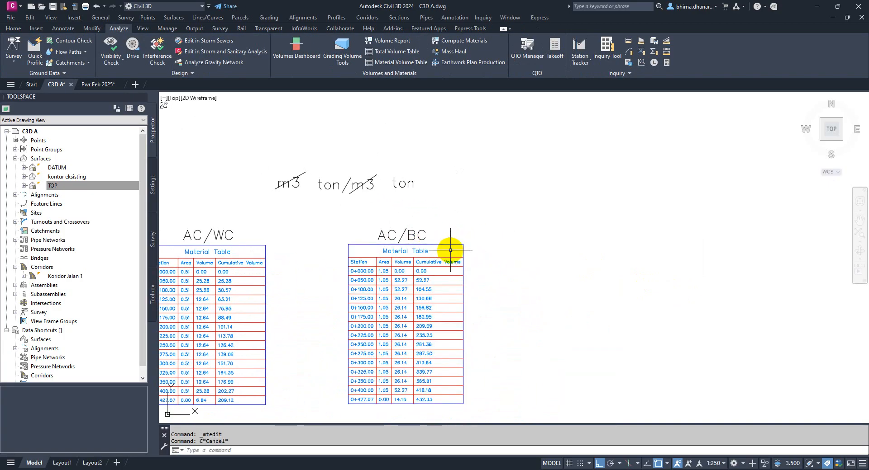
Step: Create an unsplit material volume table for LPA from the Material Struktur Jalan list and place it beside the AC/BC table
click(390, 67)
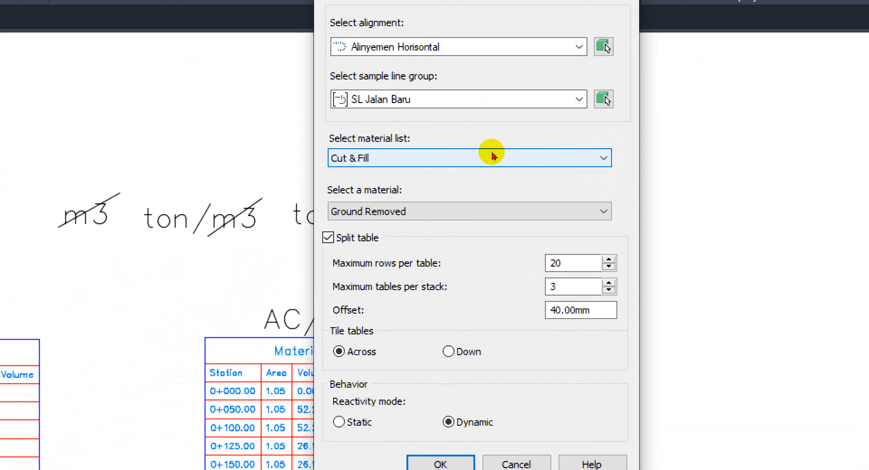
click(493, 156)
click(473, 183)
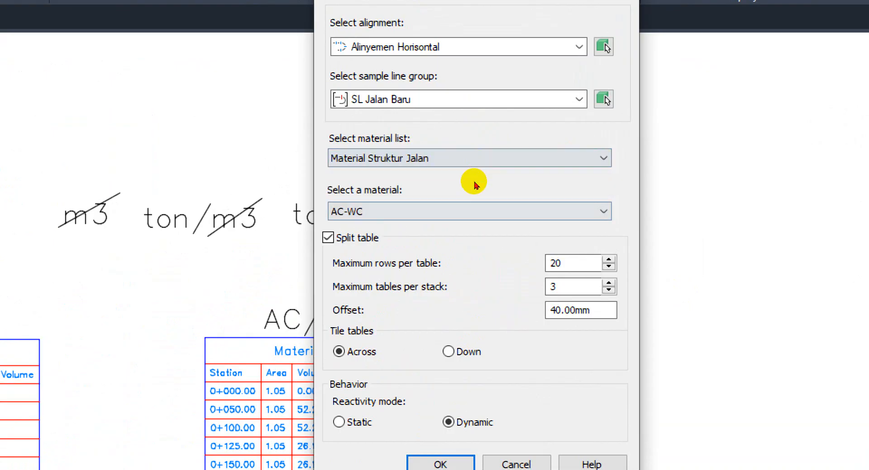
click(469, 211)
click(448, 240)
click(329, 238)
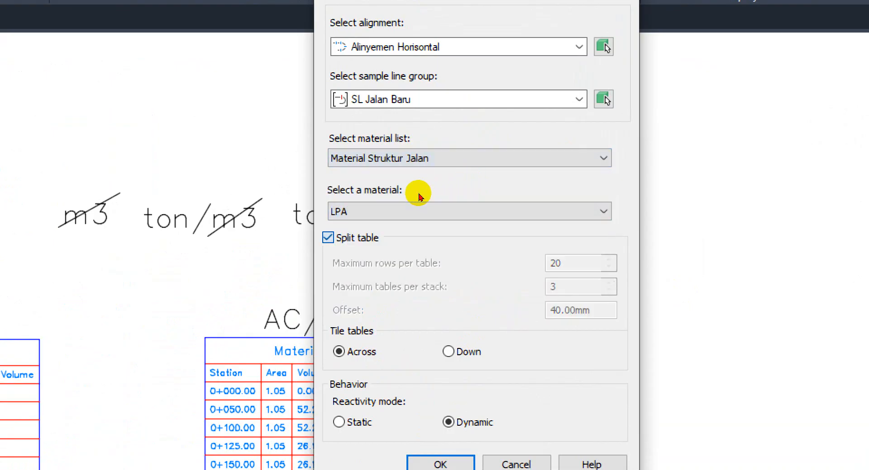
key(Return)
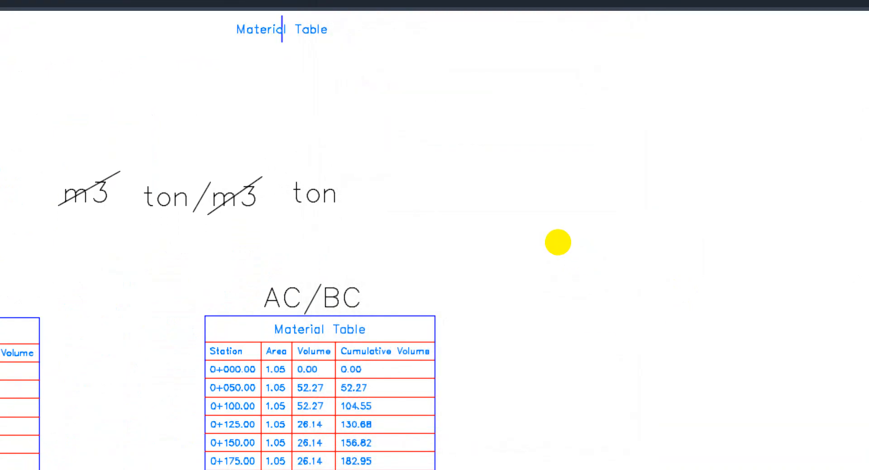
click(582, 314)
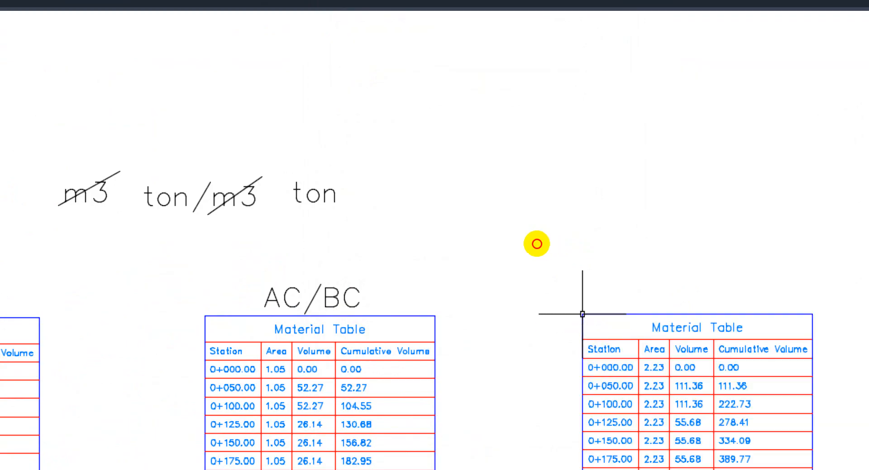
Step: Copy the AC/BC text horizontally to above the LPA material table and change the copy to "LPA"
middle_drag(544, 283, 386, 220)
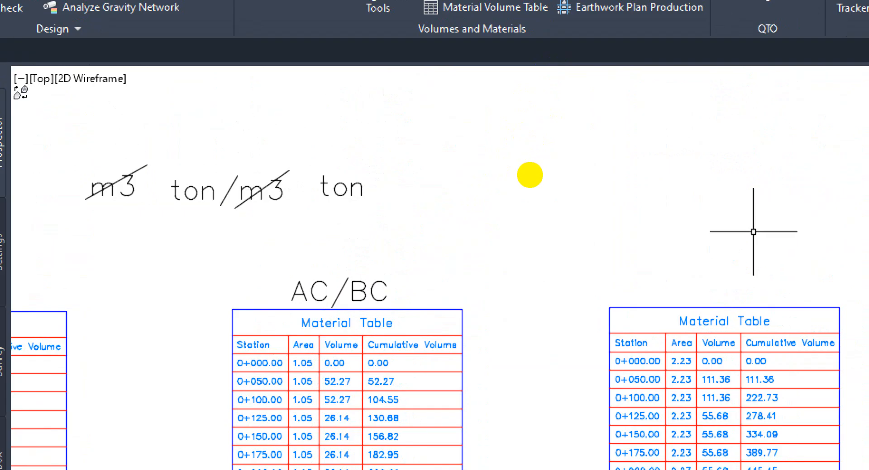
click(314, 290)
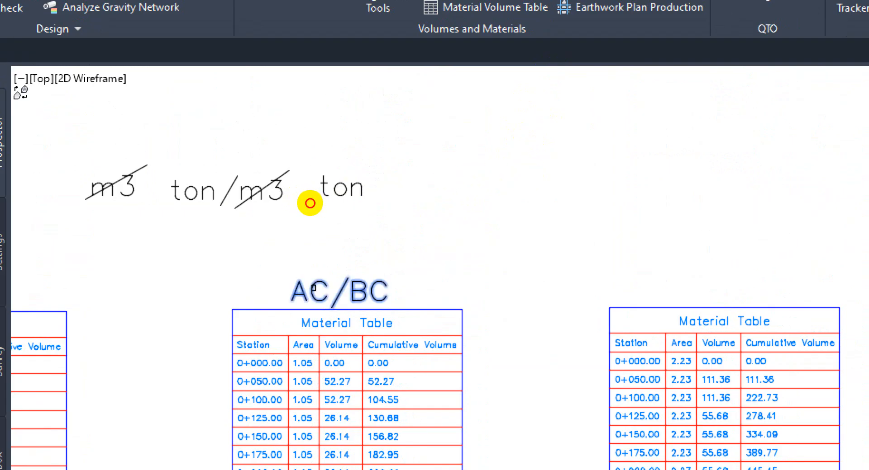
key(Return)
click(339, 232)
click(726, 232)
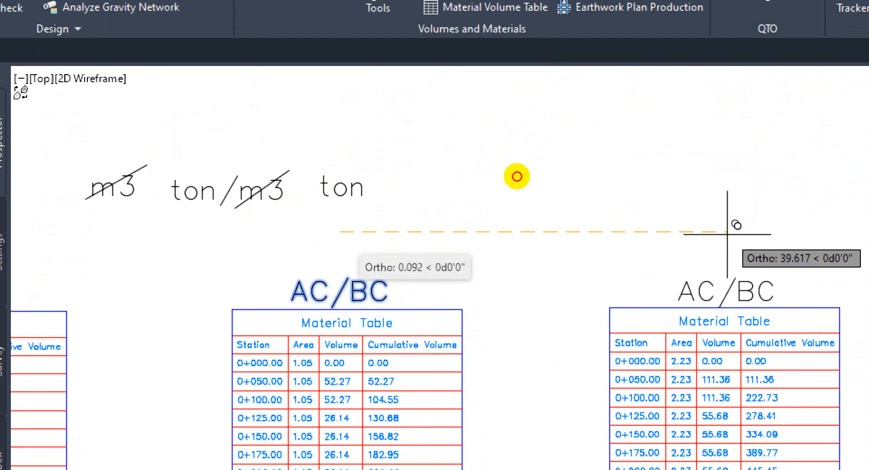
key(Escape)
double_click(737, 292)
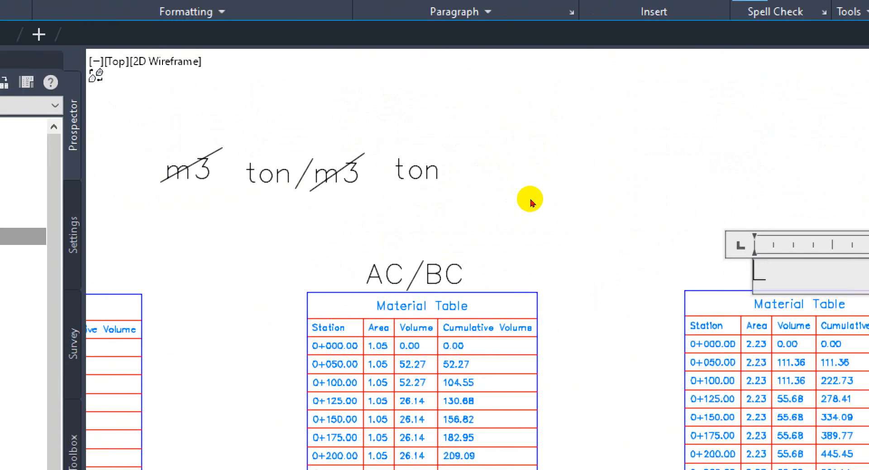
click(529, 199)
Step: Create an unsplit material volume table for LPB from the Material Struktur Jalan list and place it beside the LPA table
scroll(199, 308, down, 4)
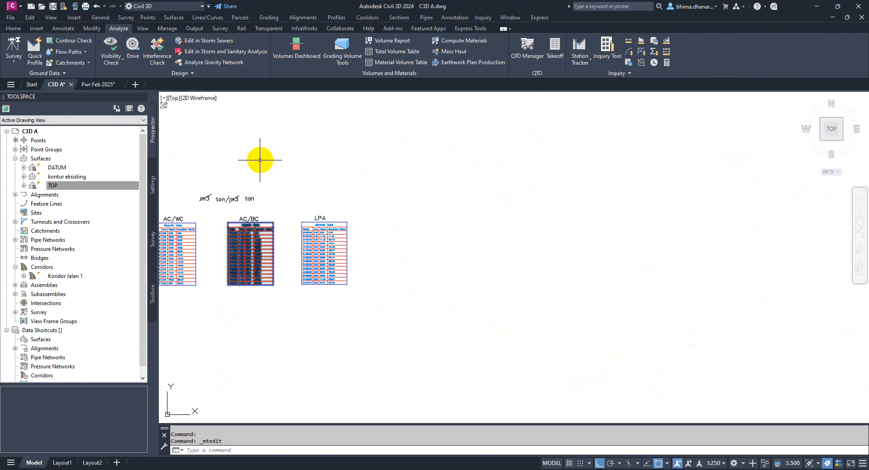
click(392, 64)
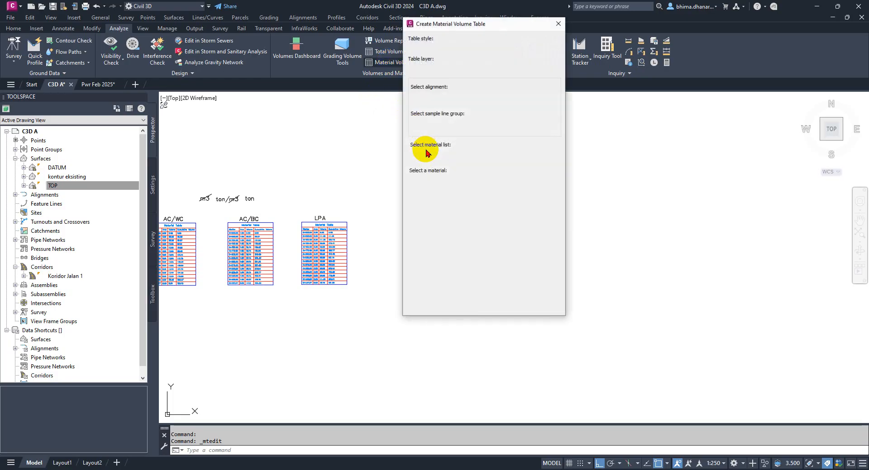
click(482, 157)
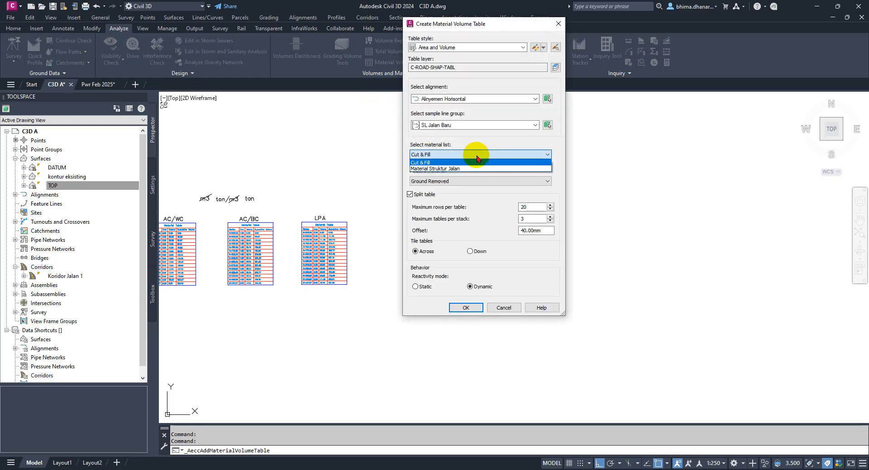
click(470, 167)
click(457, 181)
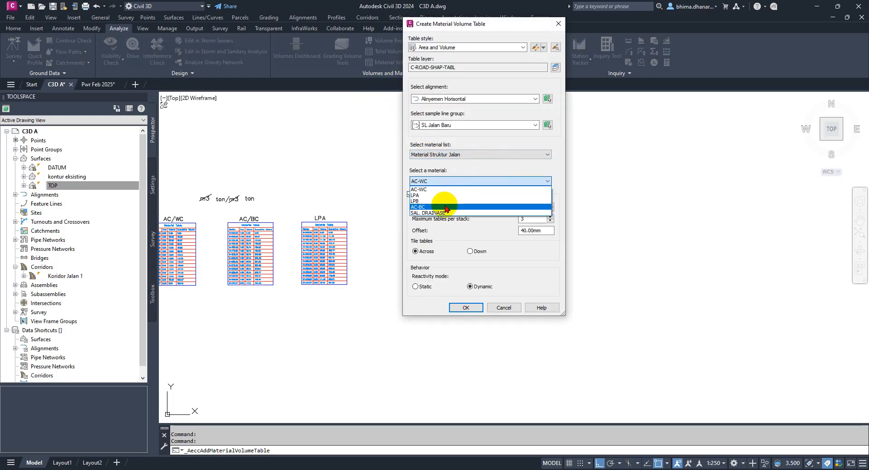
click(444, 202)
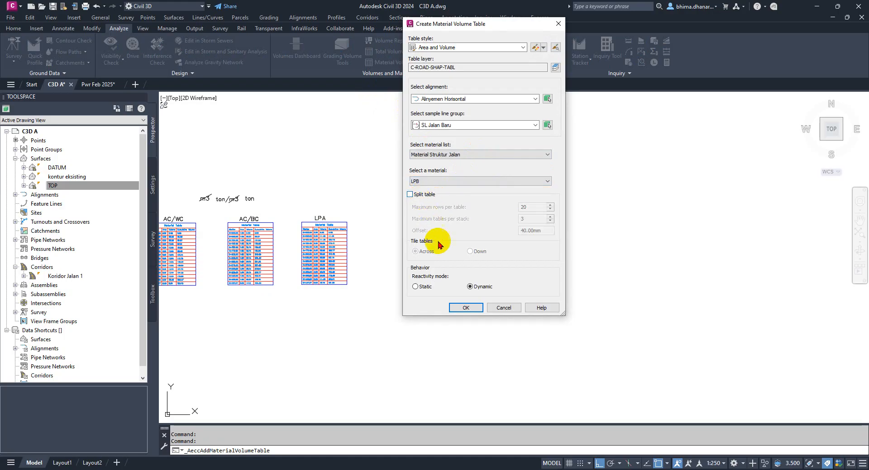
click(466, 308)
scroll(347, 229, up, 7)
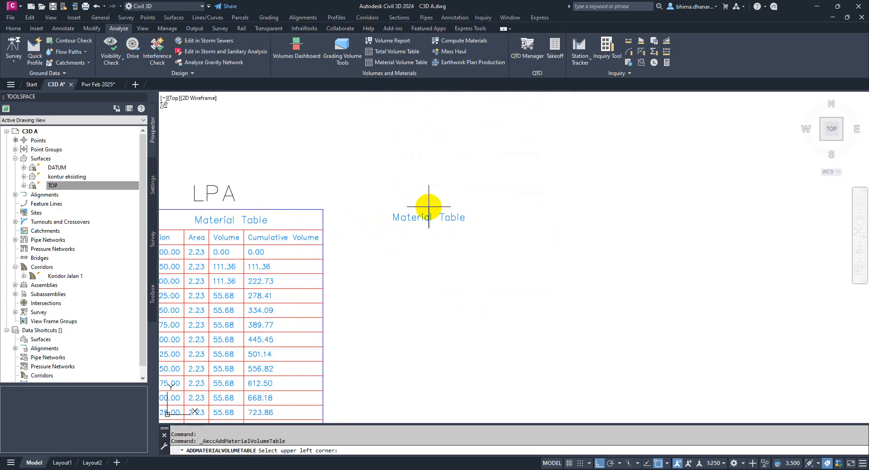
click(429, 207)
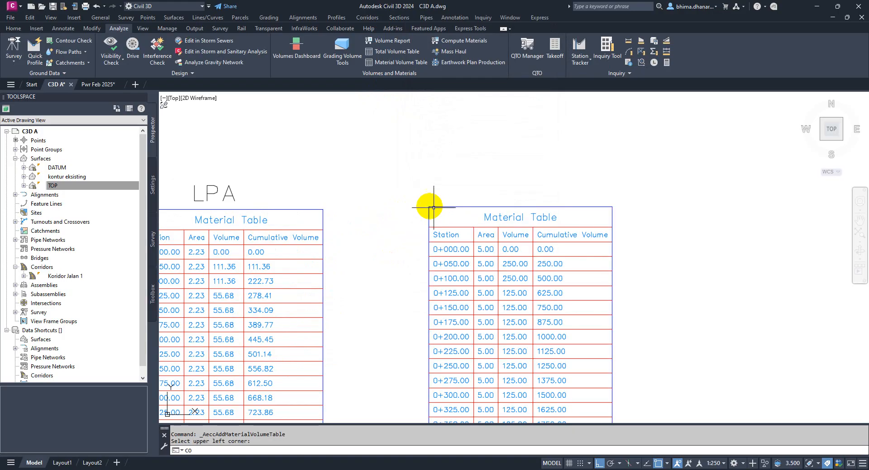
Step: Copy the LPA text horizontally to just above the title row of the LPB material table
key(Return)
click(214, 194)
key(Return)
click(258, 176)
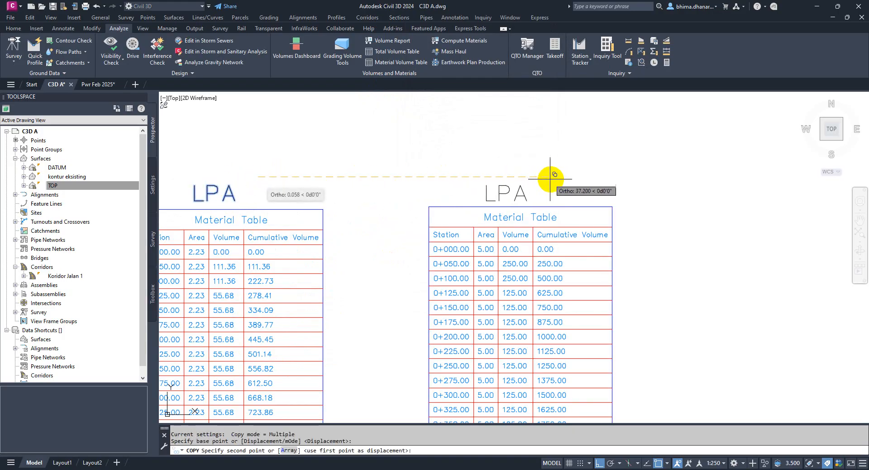
click(555, 177)
key(Escape)
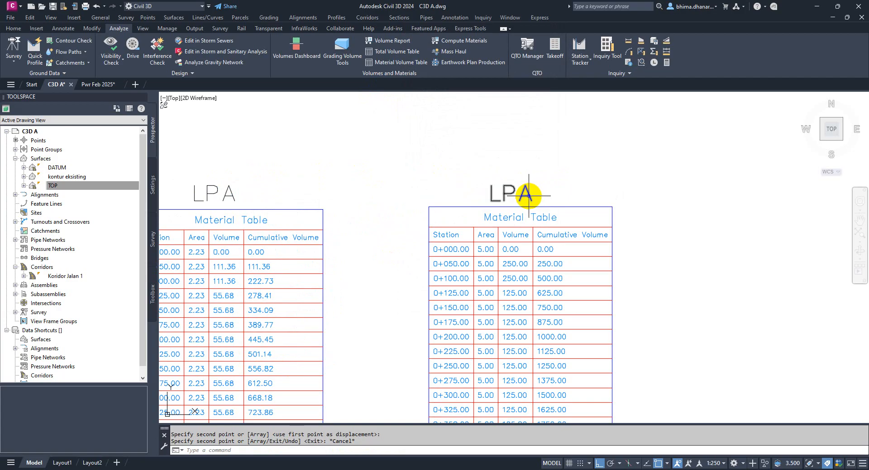
Step: Change the copied text above the LPB material table to "LPB"
click(524, 195)
double_click(515, 194)
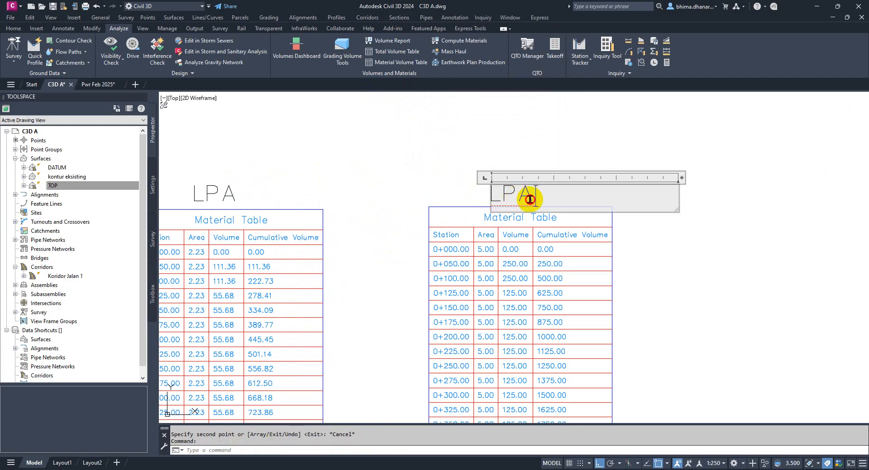
drag(530, 200, 530, 200)
click(611, 253)
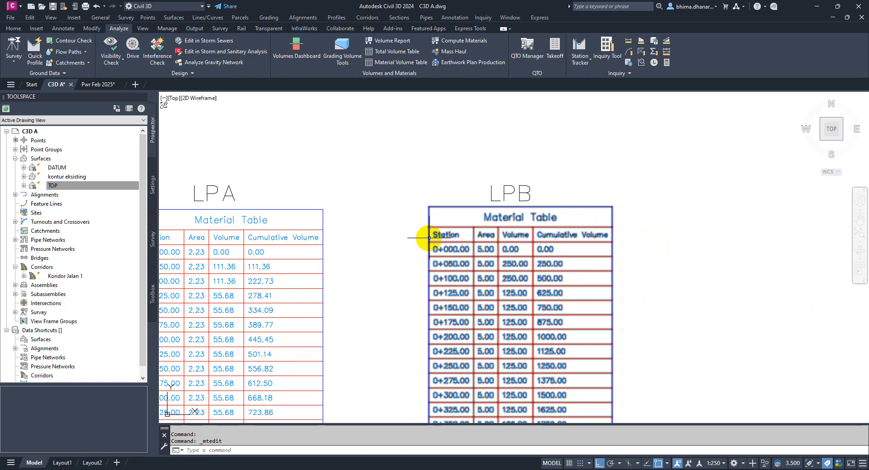
Step: Create an unsplit material volume table for SAL. DRAINASE from the Material Struktur Jalan list and place it beside the LPB table
scroll(453, 207, down, 5)
scroll(475, 253, up, 2)
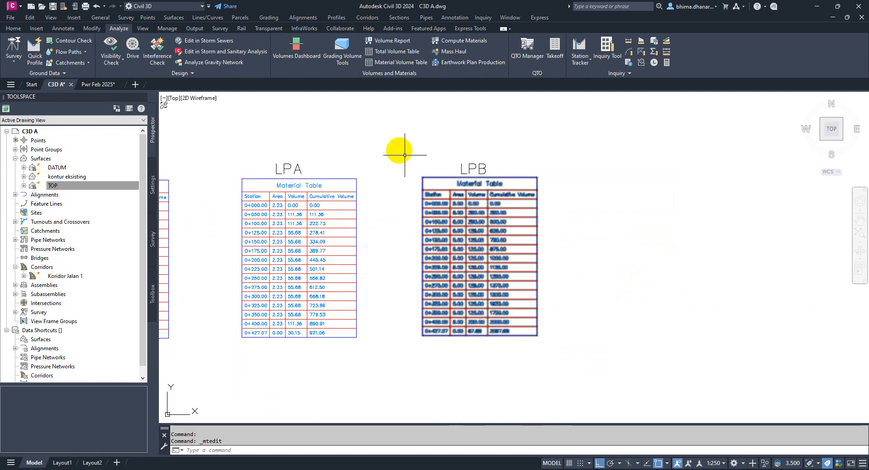
click(389, 67)
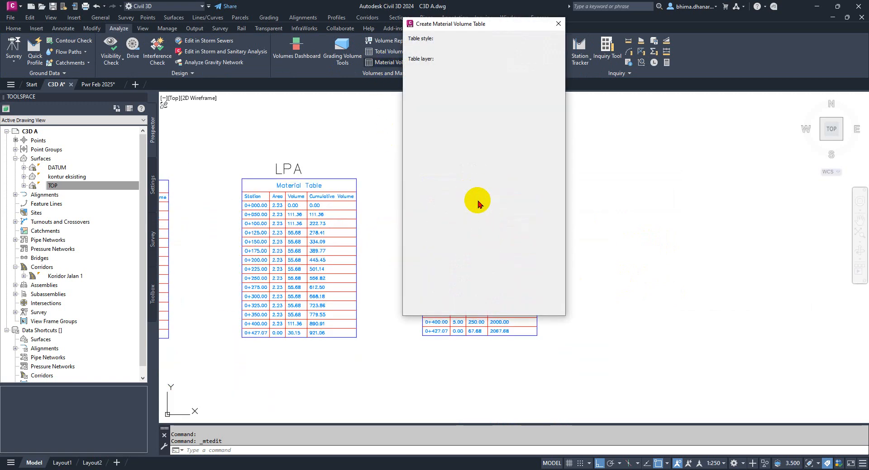
click(475, 154)
click(466, 181)
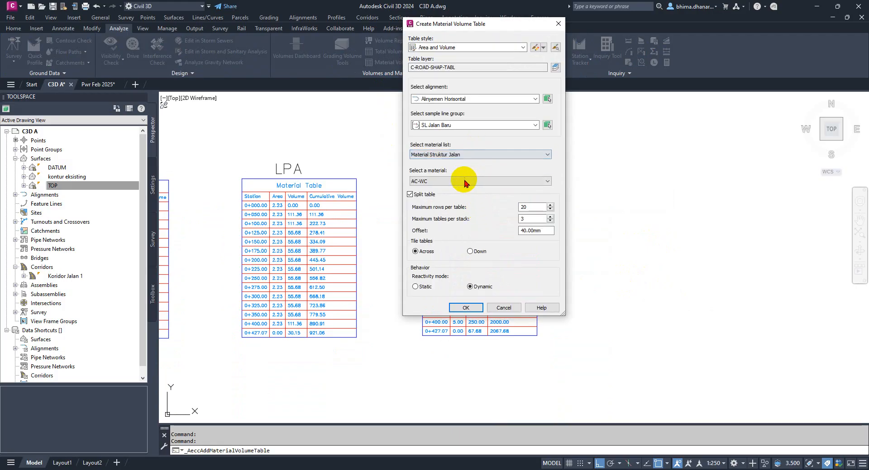
click(466, 182)
click(446, 213)
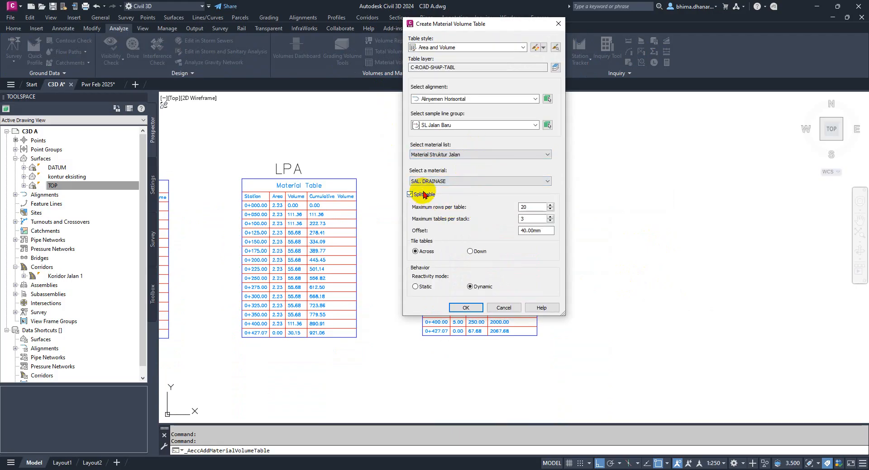
click(411, 194)
click(465, 308)
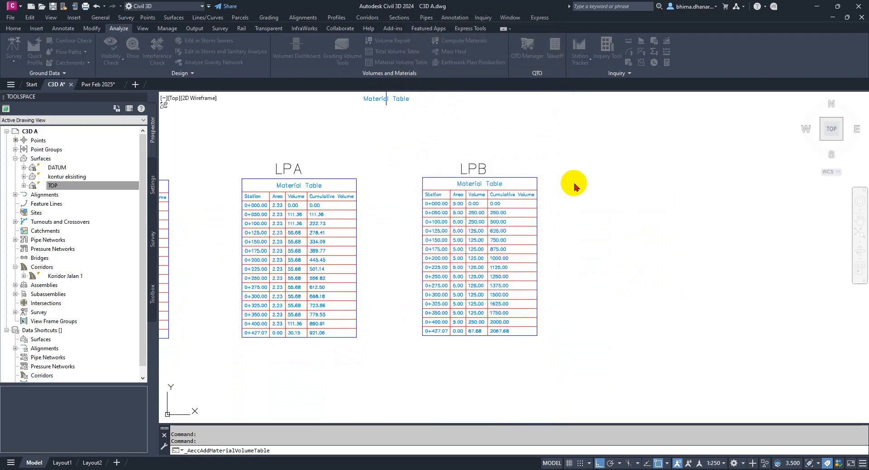
click(599, 175)
scroll(721, 229, up, 3)
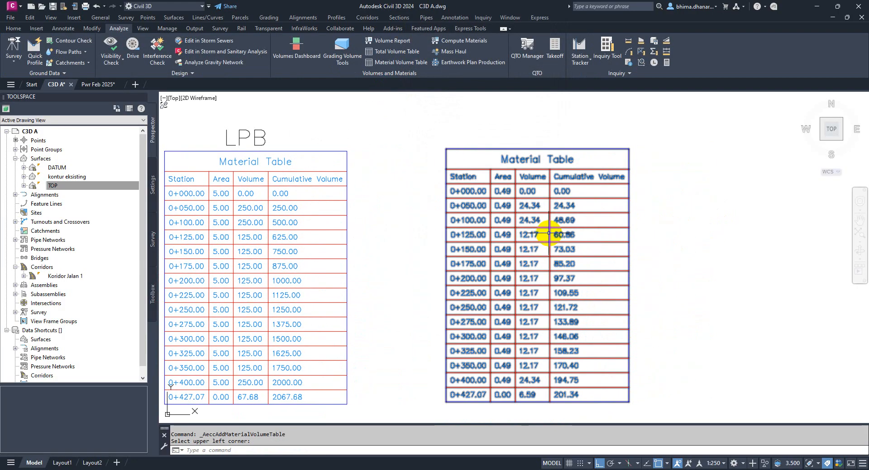
text(c)
key(Return)
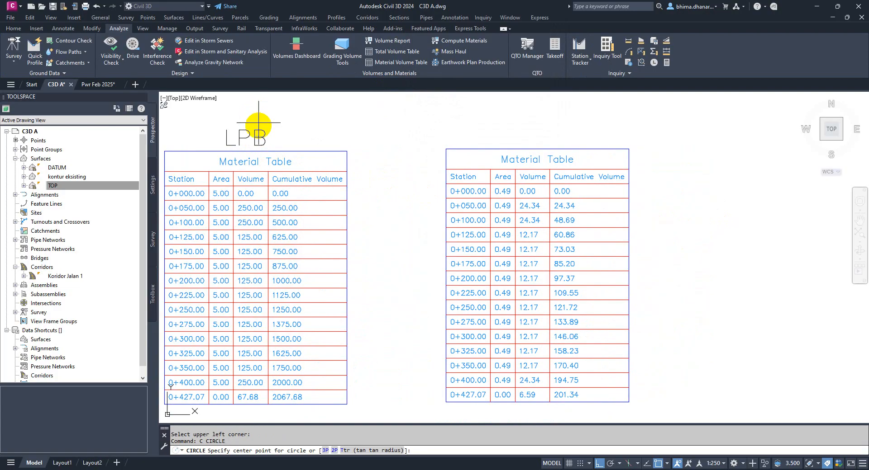
key(Escape)
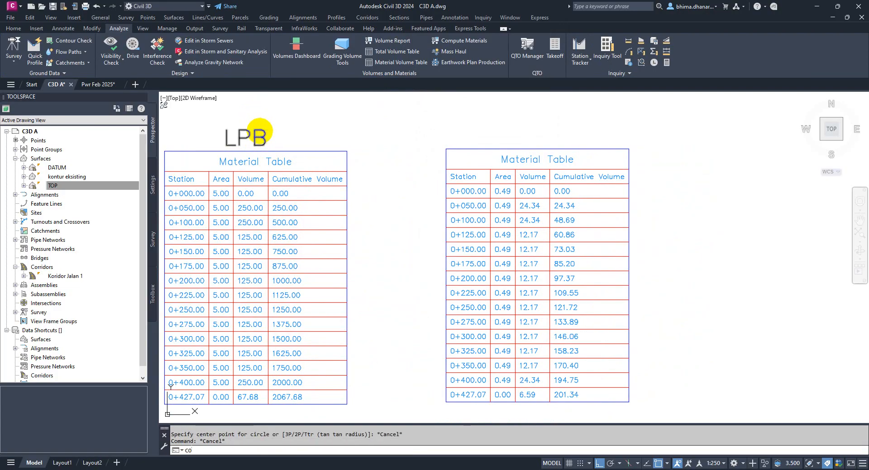
Step: Copy the LPB text horizontally to just above the title row of the drainage material table
key(Return)
click(260, 131)
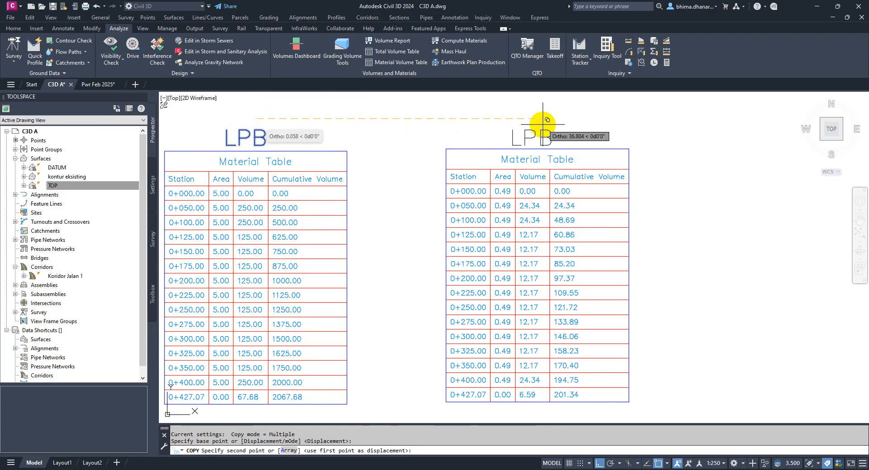
key(Escape)
Step: Change the copied text above the drainage material table to "SAL. DRAINASE"
click(546, 129)
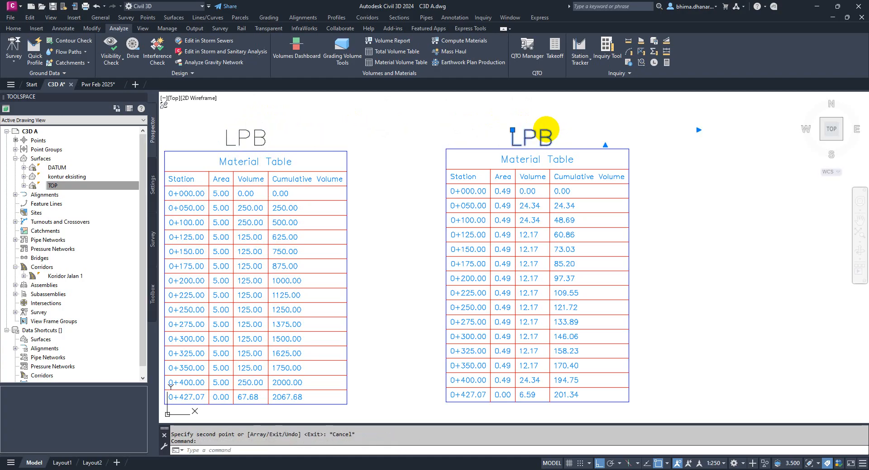
double_click(551, 137)
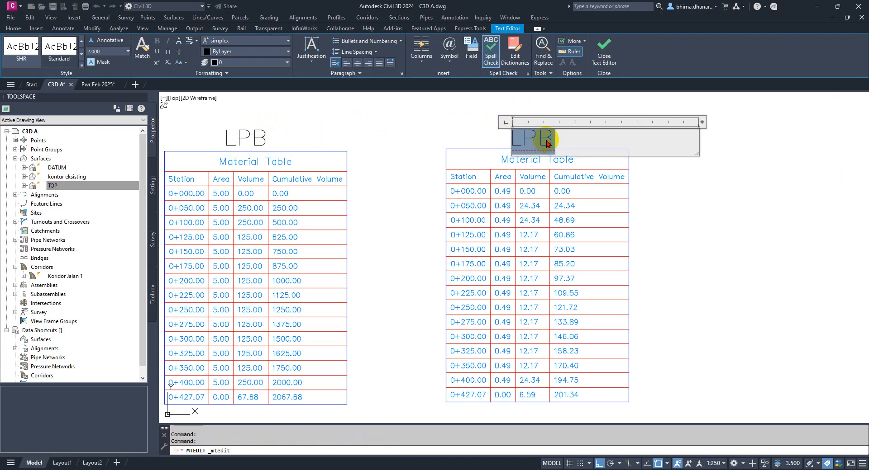
text(SAL DRAINASE)
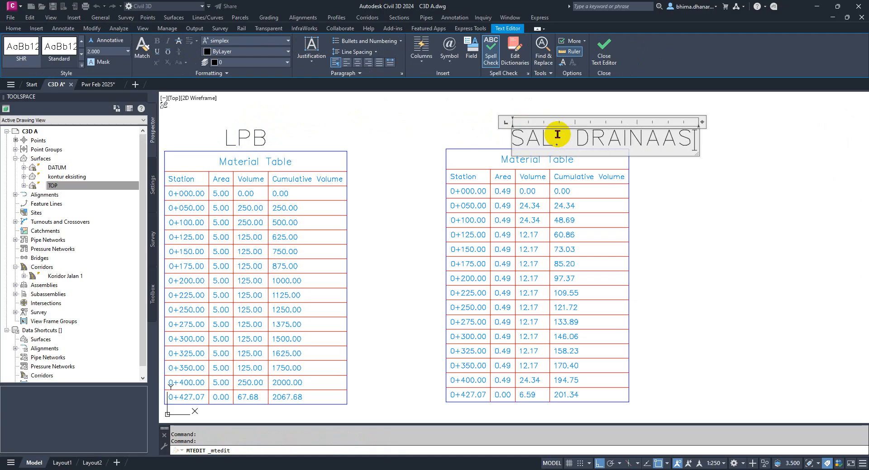
key(ctrl+Return)
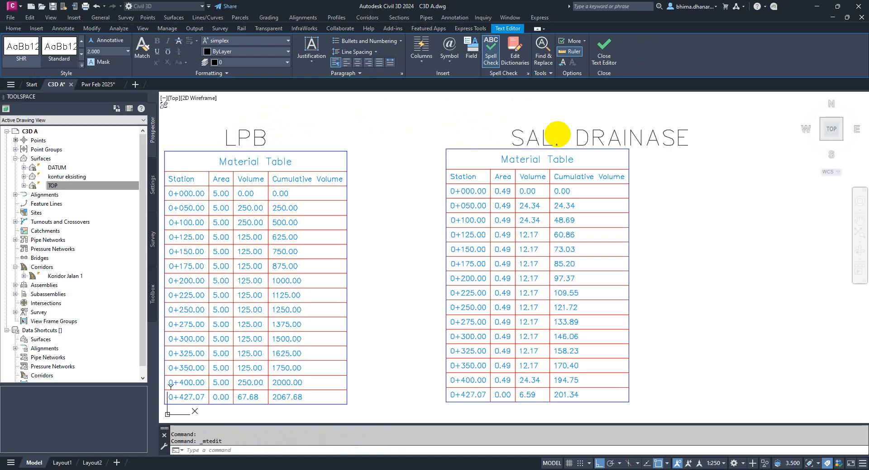
Step: Move the SAL. DRAINASE text horizontally so that it is centred above its material table
text(m)
key(space)
click(679, 144)
key(space)
click(766, 224)
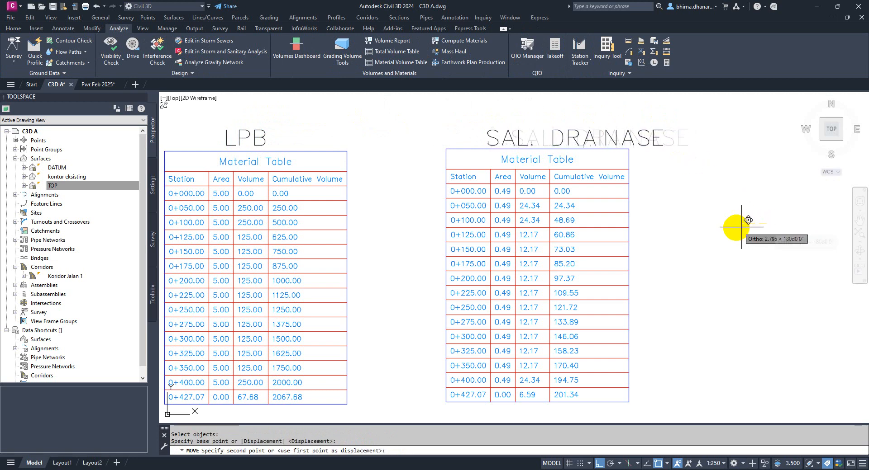
click(703, 231)
scroll(703, 231, down, 4)
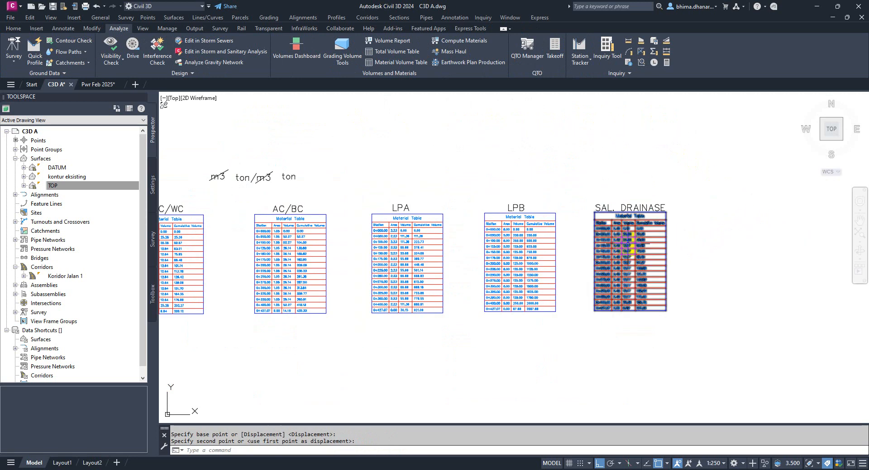
Step: Show the drawing at its full extents and save the C3D A drawing file
scroll(588, 245, down, 3)
scroll(543, 165, down, 4)
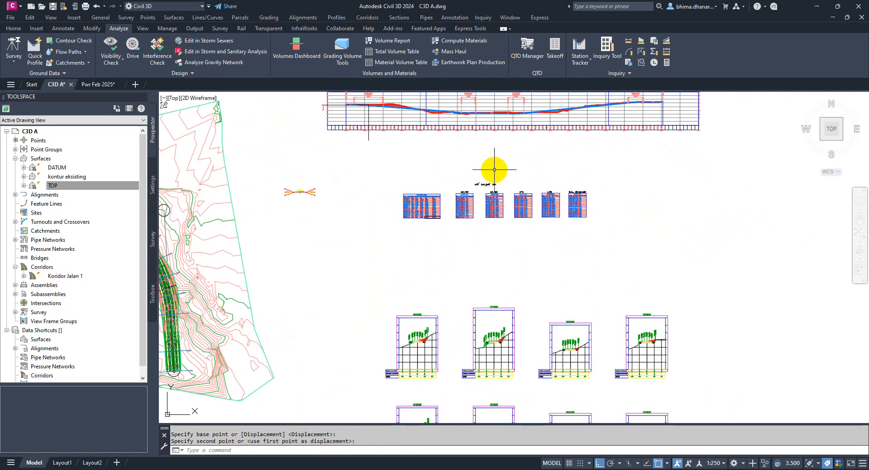
scroll(488, 169, up, 4)
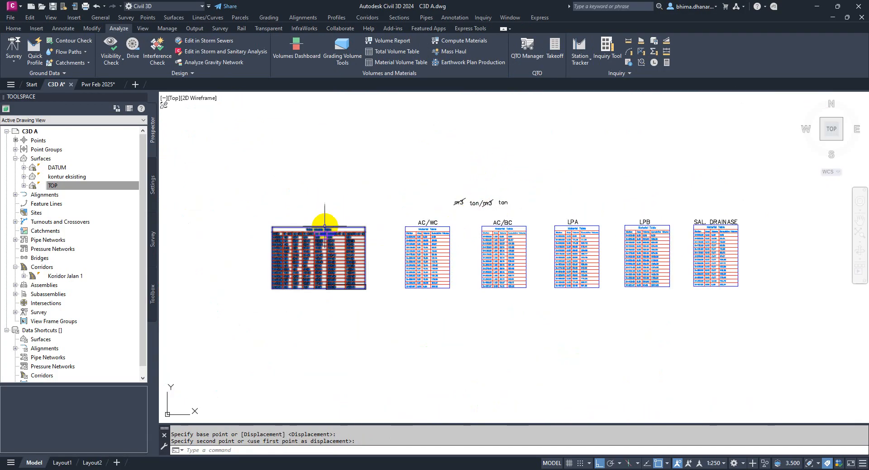
key(Return)
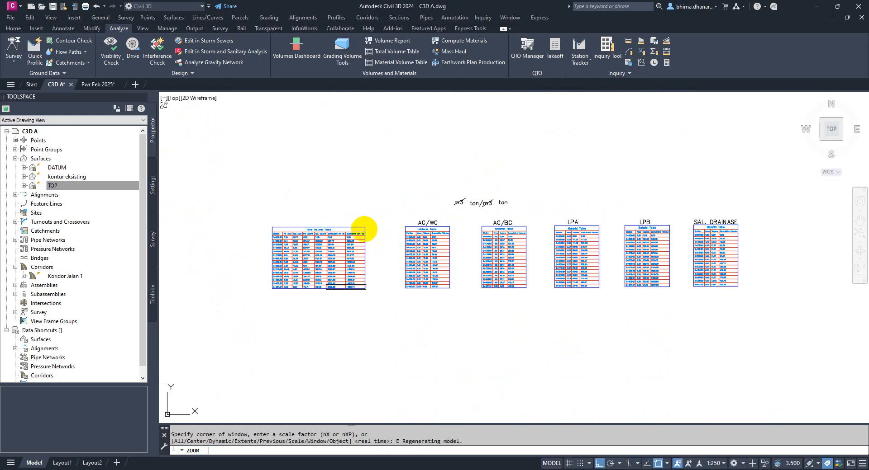
text(E)
key(Return)
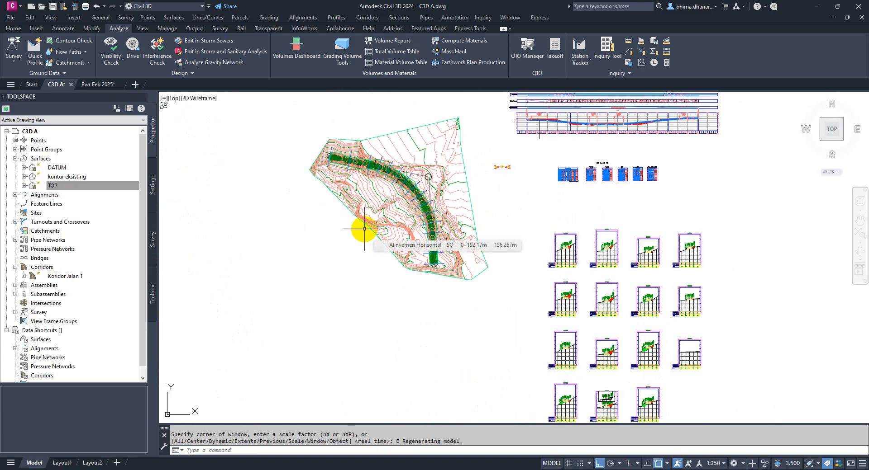
key(ctrl+s)
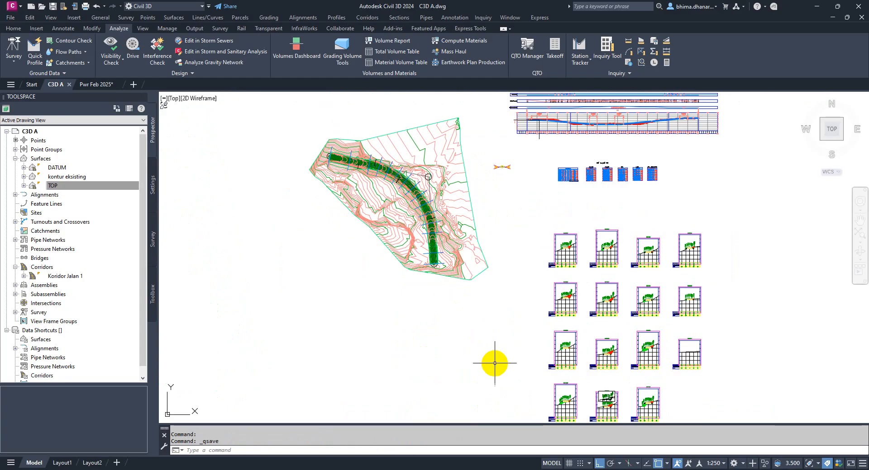
Step: Examine the finished drawing: the corridor plan, the long profile, the cross sections and the row of volume tables
scroll(404, 159, up, 2)
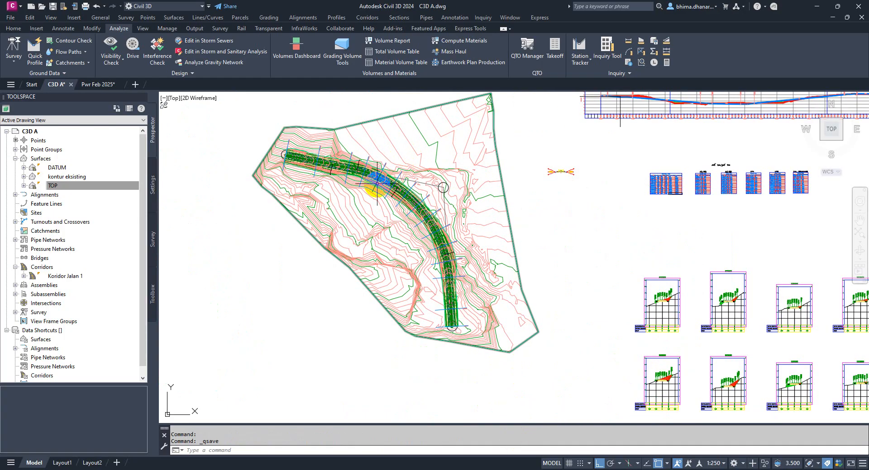
middle_drag(514, 181, 429, 207)
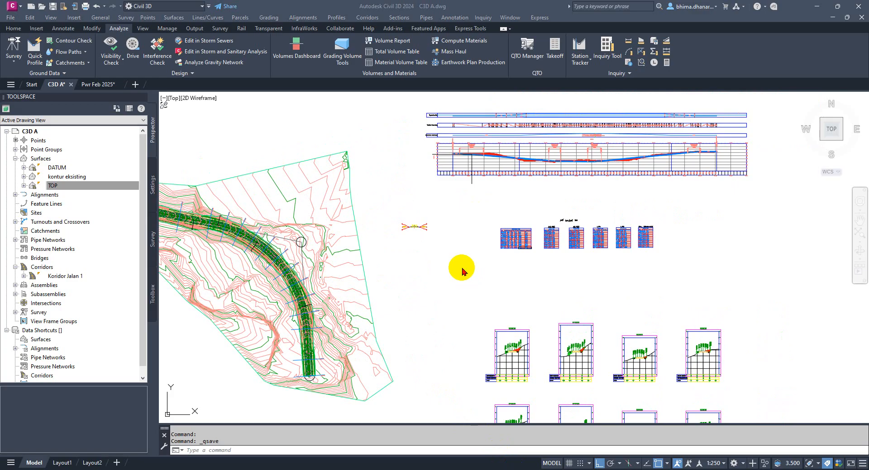
scroll(510, 339, down, 2)
scroll(520, 374, up, 2)
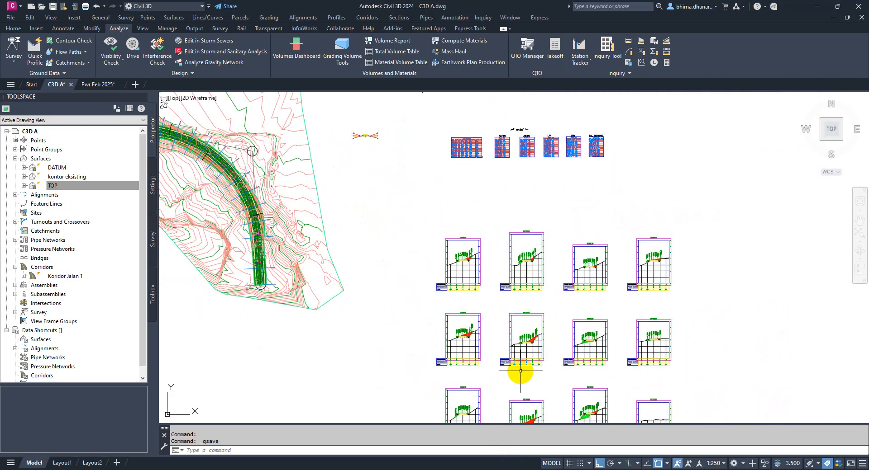
middle_drag(520, 374, 481, 262)
scroll(465, 181, down, 3)
scroll(496, 227, up, 5)
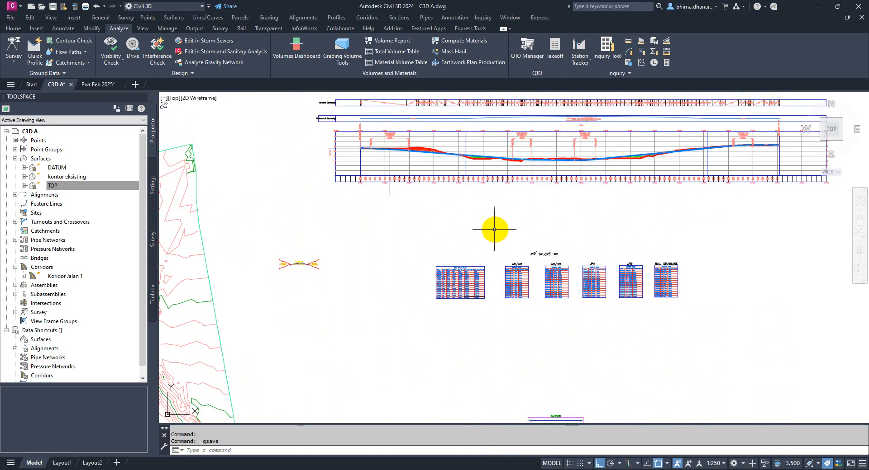
scroll(718, 304, up, 2)
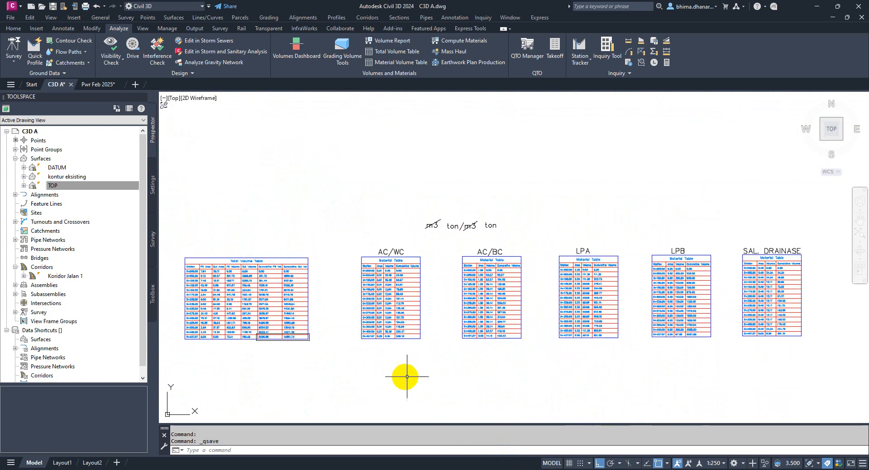